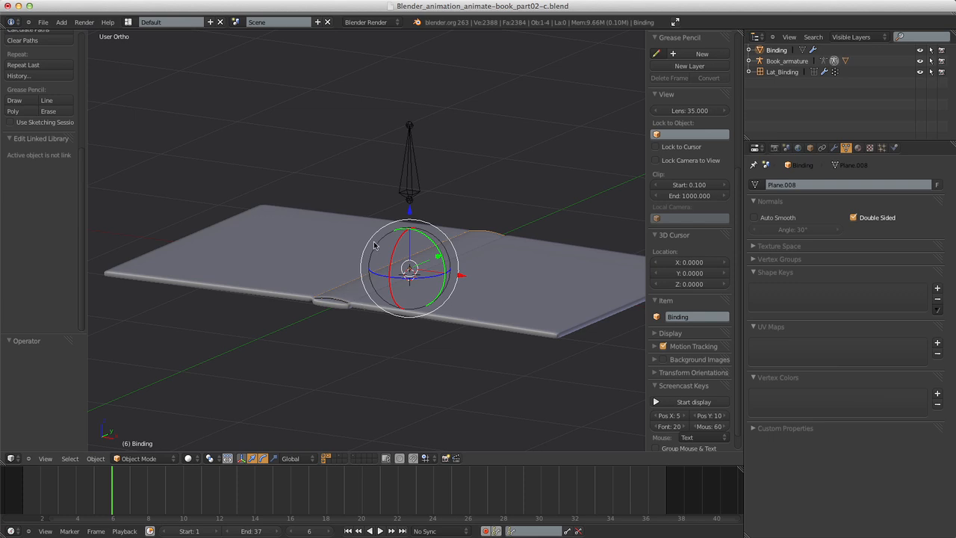
Test-rotate the Controller bone of Book_armature to preview how the book cover folds, and cancel the rotation.
right_click(415, 164)
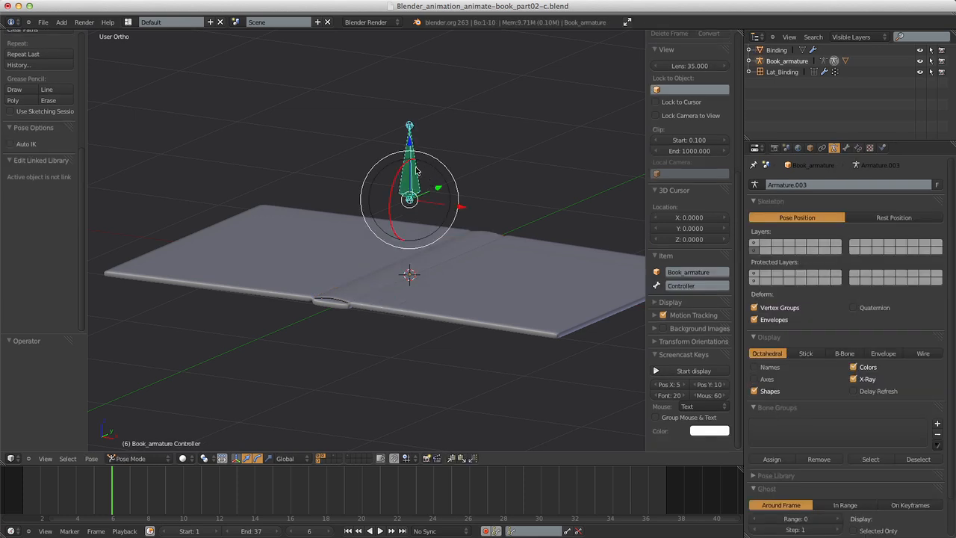
key("r")
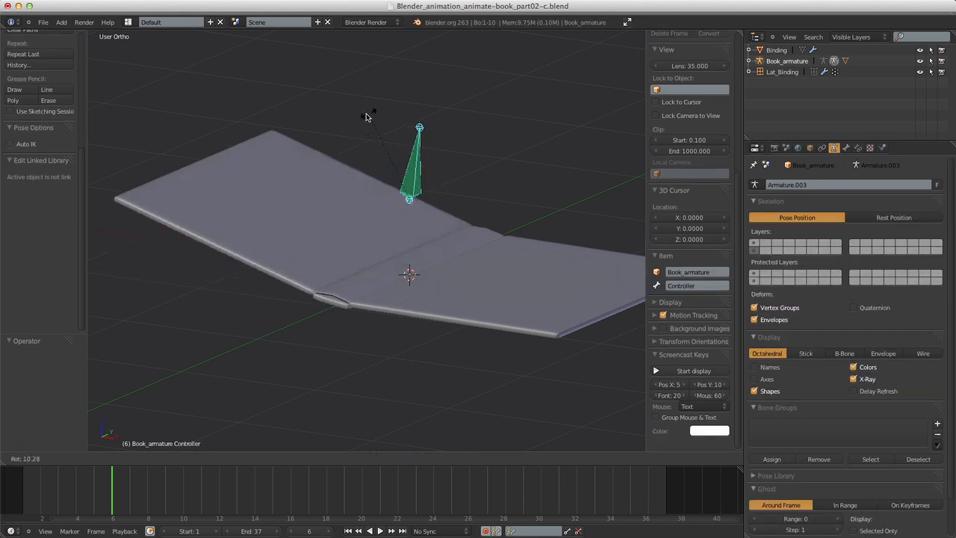
key("Escape")
key("r")
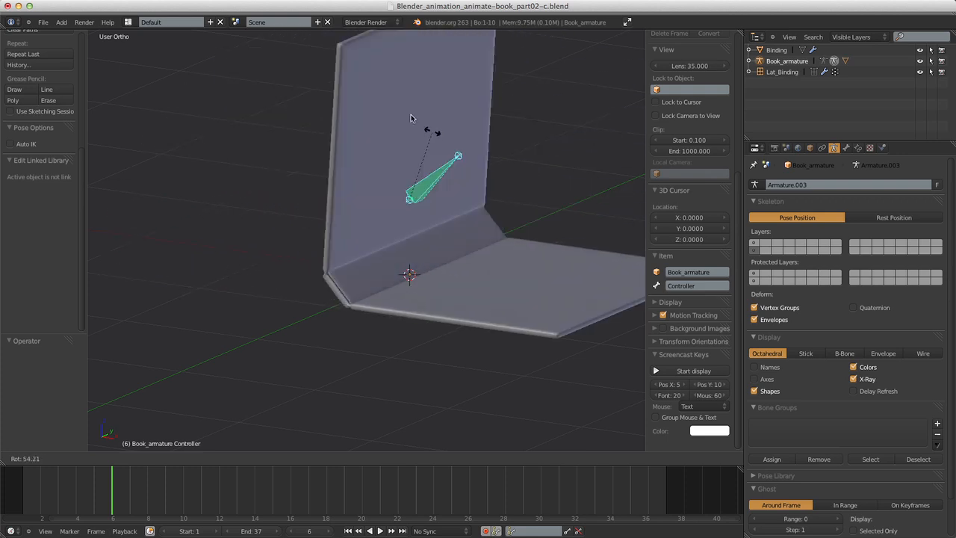
key("Escape")
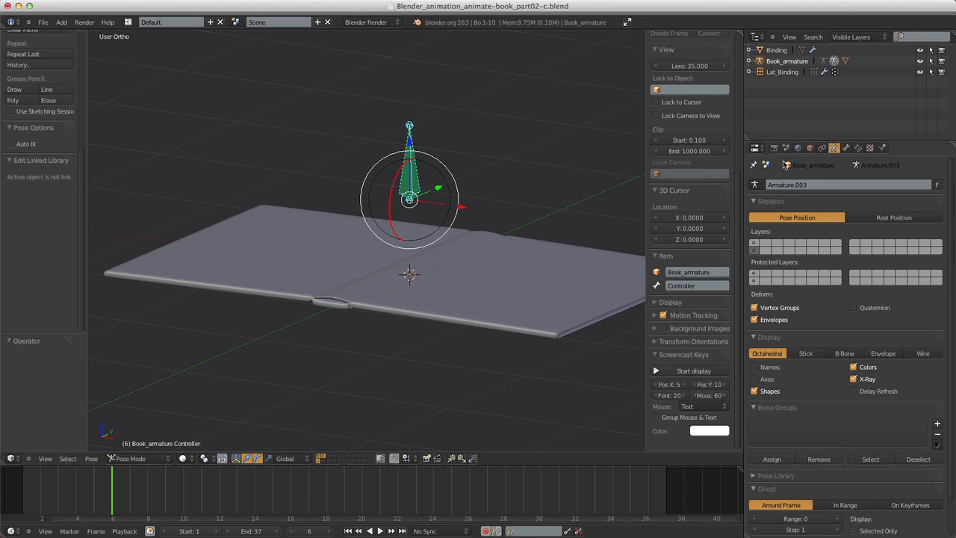
Reveal the armature's second bone layer to examine the cover's deform bones, and hide it again.
left_click(754, 247, "shift")
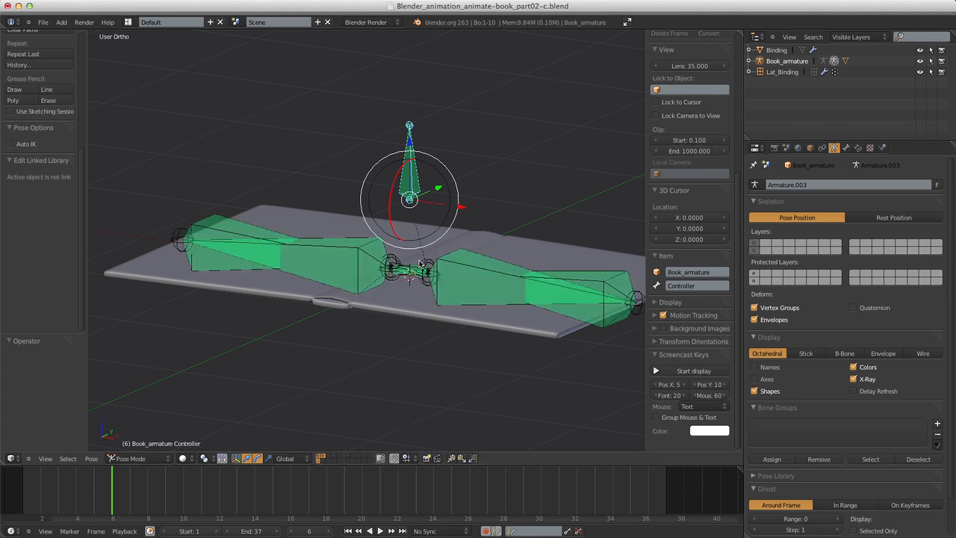
scroll(435, 230, "up", 2)
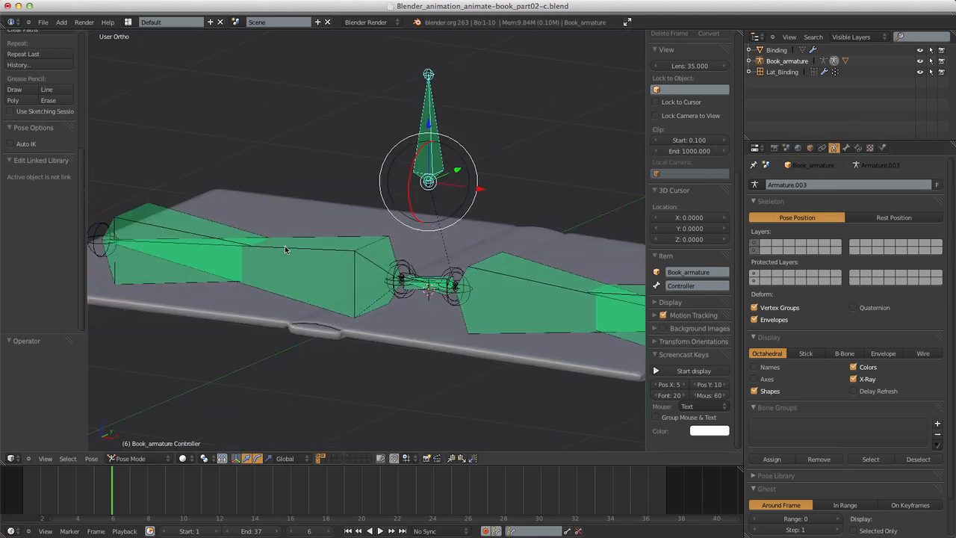
scroll(208, 236, "down", 3)
scroll(368, 236, "up", 4)
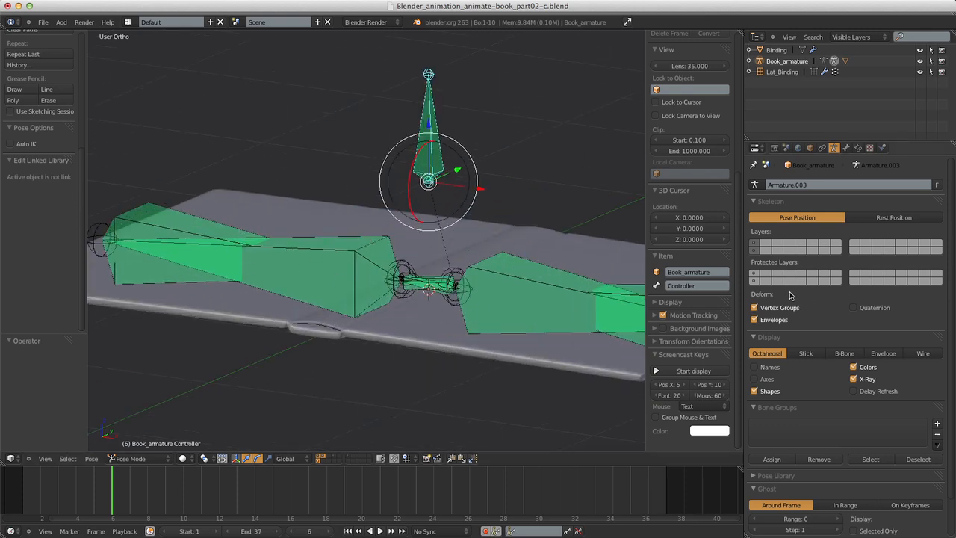
left_click(754, 246)
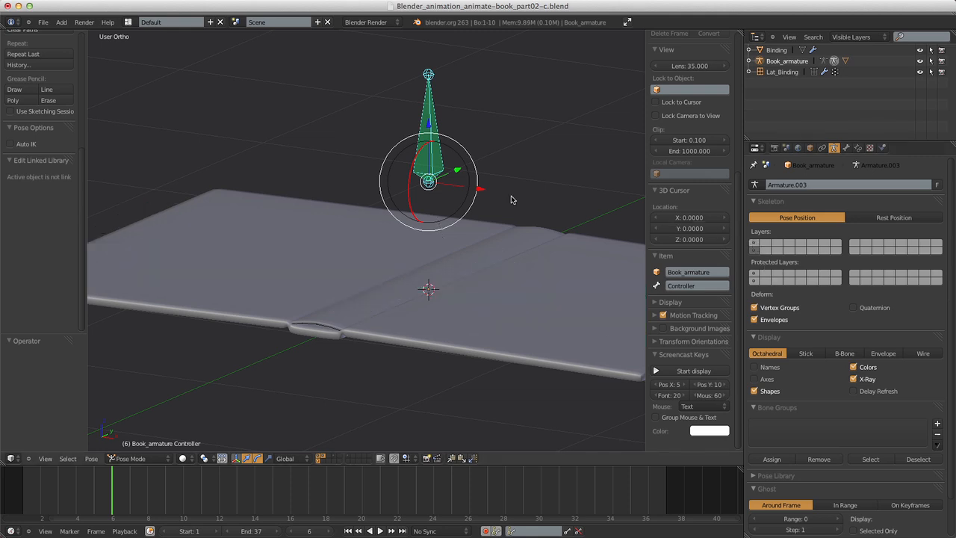
Tilt the Controller bone in the opposite direction to preview the other cover folding, and cancel the rotation.
scroll(512, 200, "down", 3)
key("r")
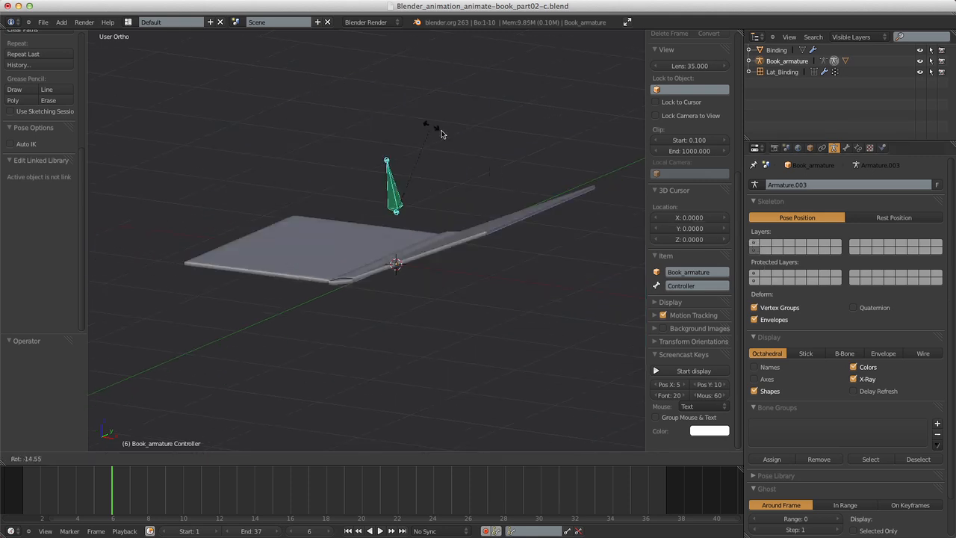
right_click(477, 244)
scroll(478, 244, "up", 3)
scroll(478, 245, "down", 3)
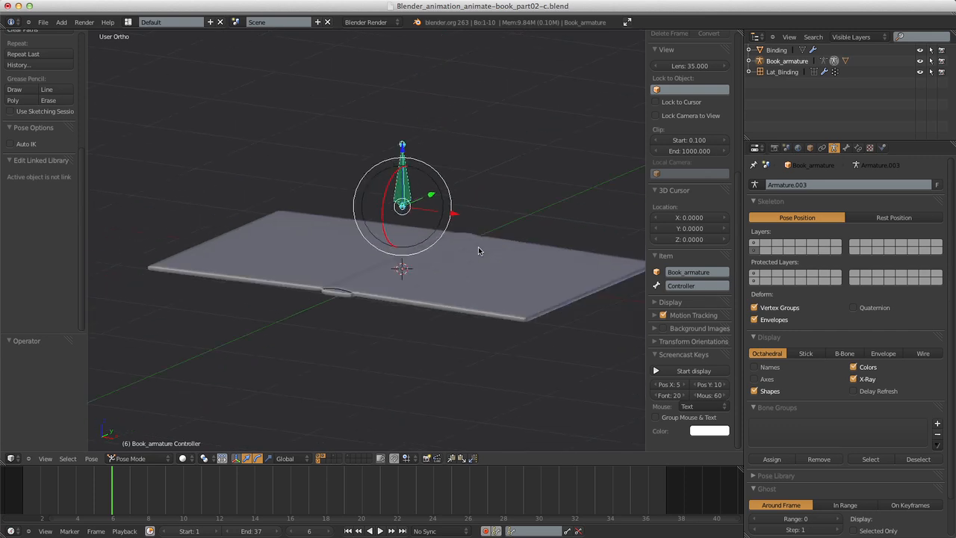
scroll(478, 246, "up", 3)
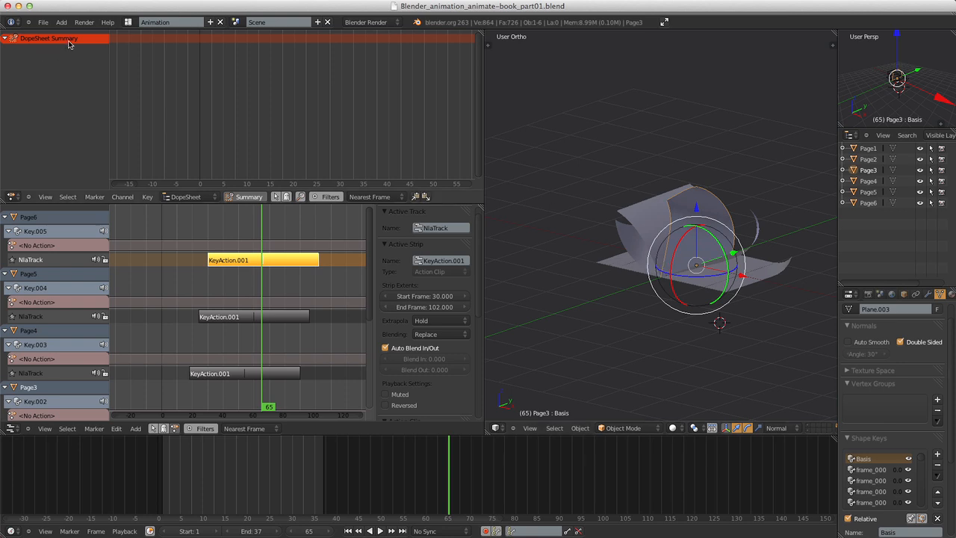
Start the Screencast Keys display for the 3D view.
key("n")
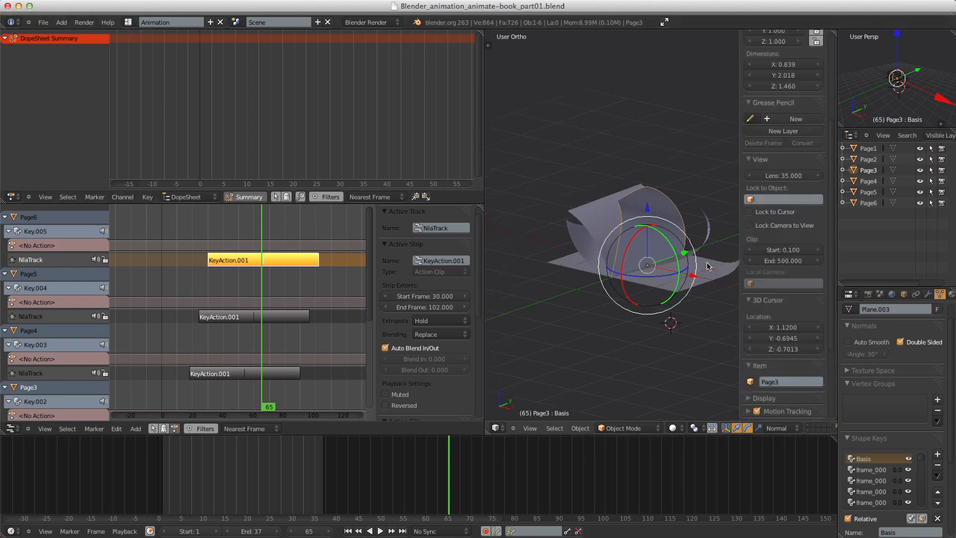
scroll(735, 284, "down", 5)
left_click(796, 348)
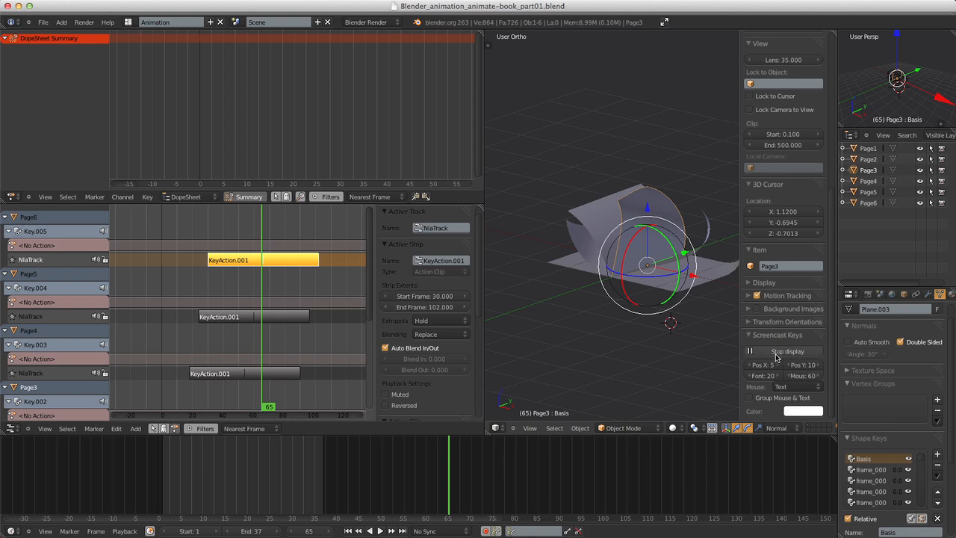
key("n")
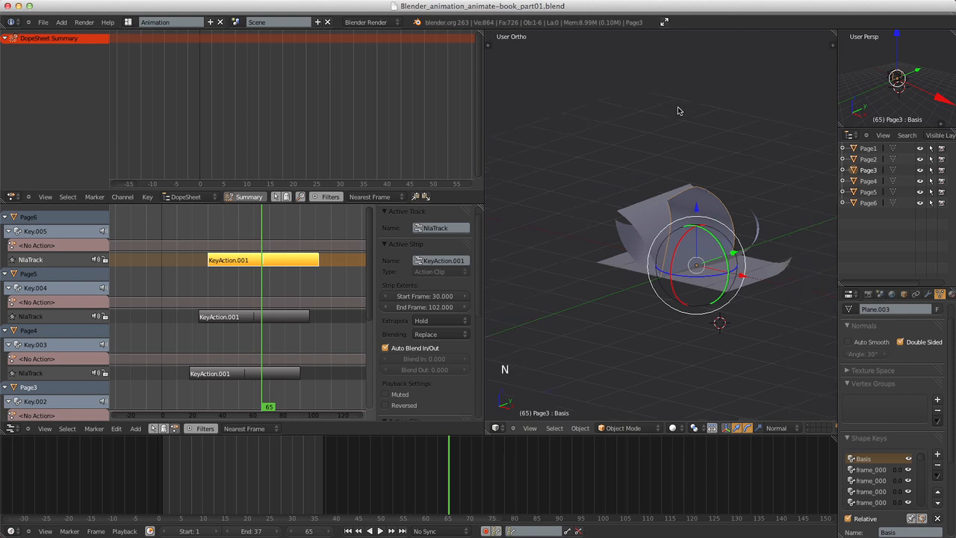
Switch the screen layout to Default and frame the curled book pages in the 3D view.
left_click(129, 22)
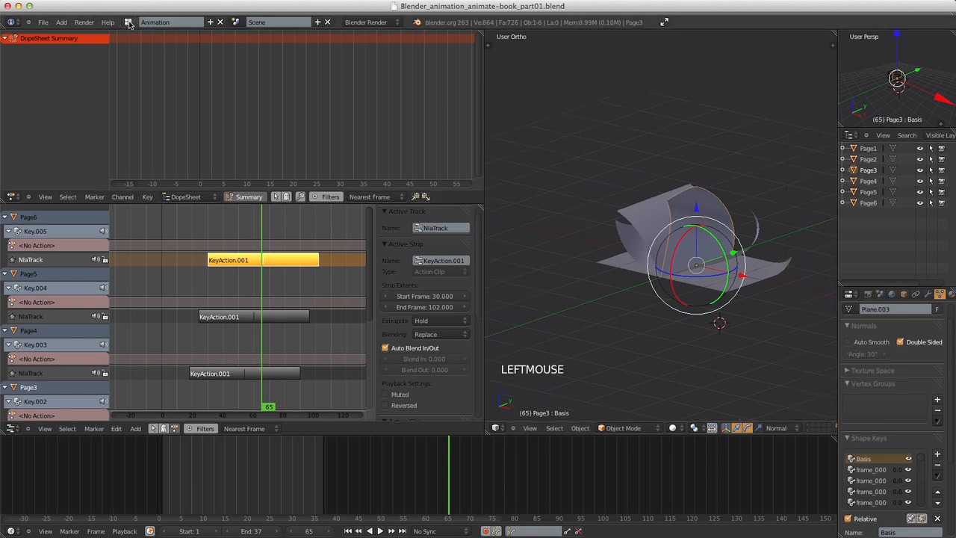
left_click(139, 60)
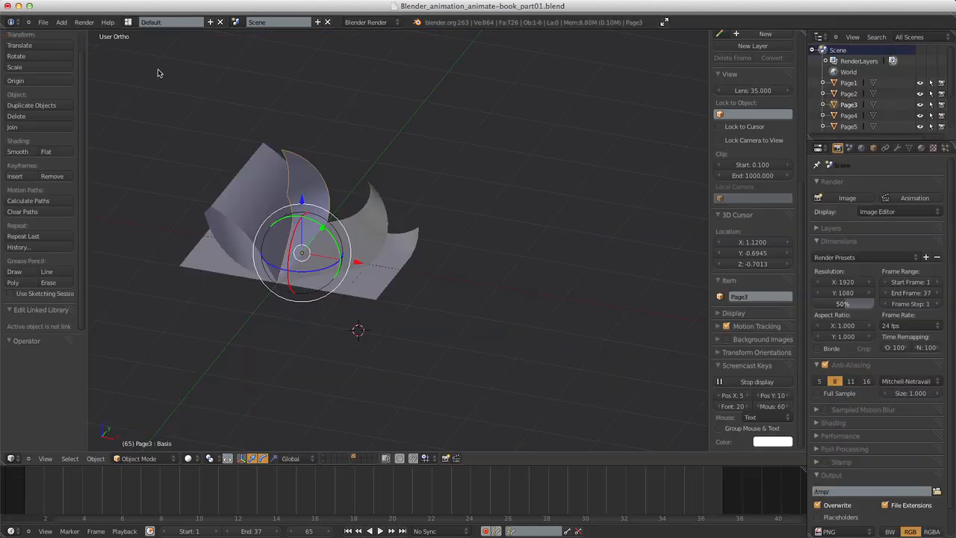
middle_click_drag(361, 215, 426, 251, "shift")
scroll(485, 179, "up", 2)
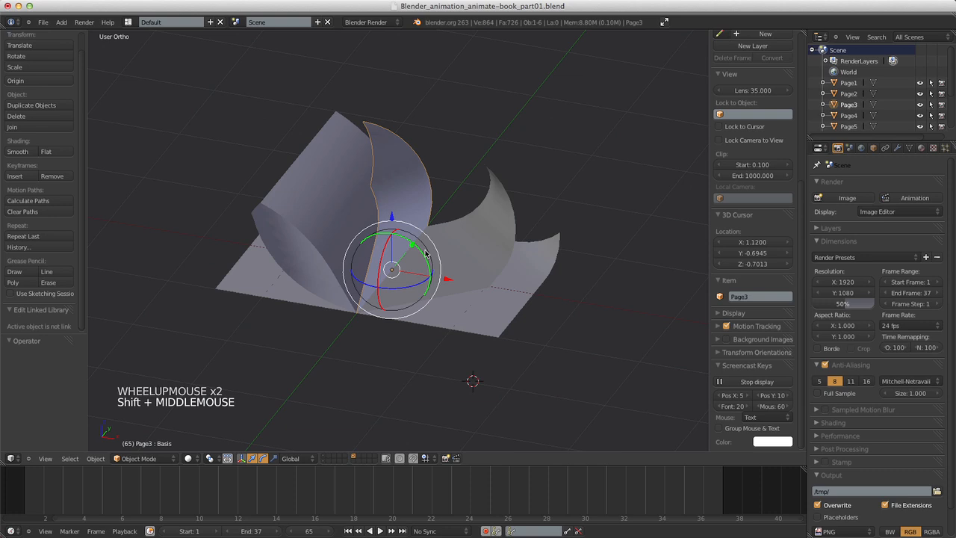
scroll(398, 328, "down", 2)
scroll(398, 328, "down", 3)
scroll(399, 322, "up", 4)
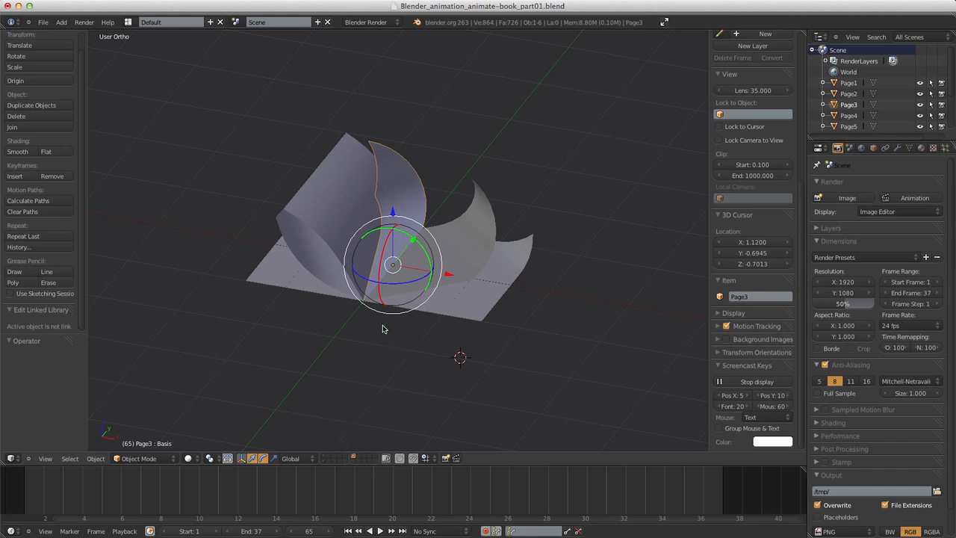
Select all six page objects and move them to a different layer.
key("a")
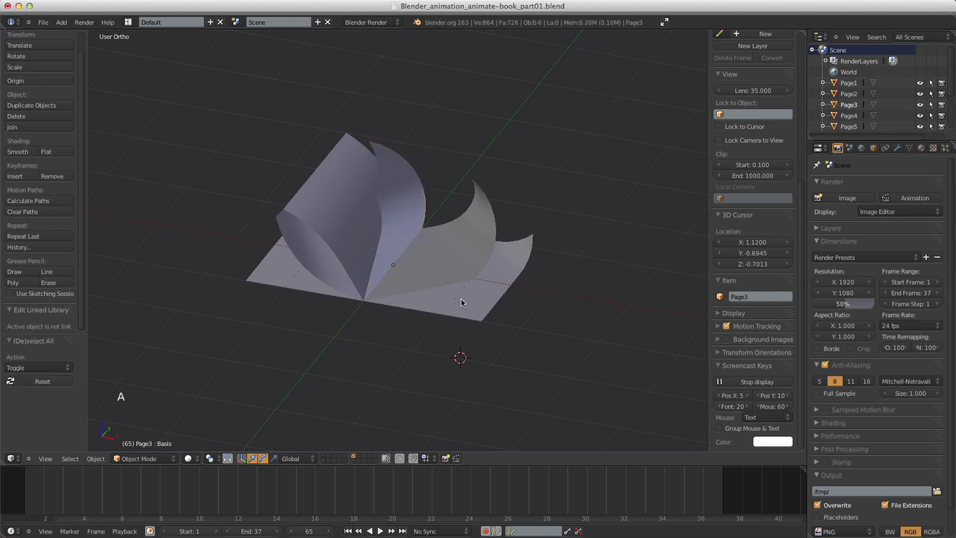
key("a")
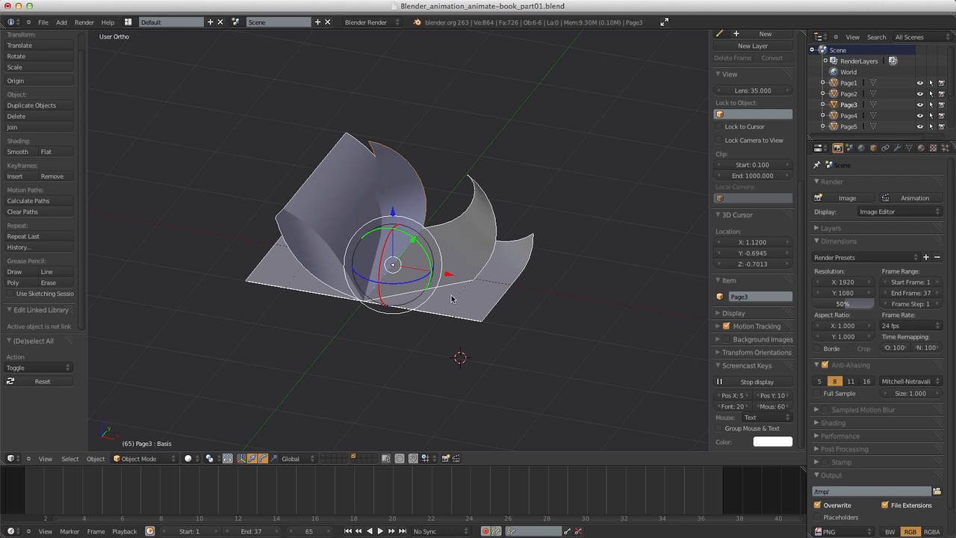
key("m")
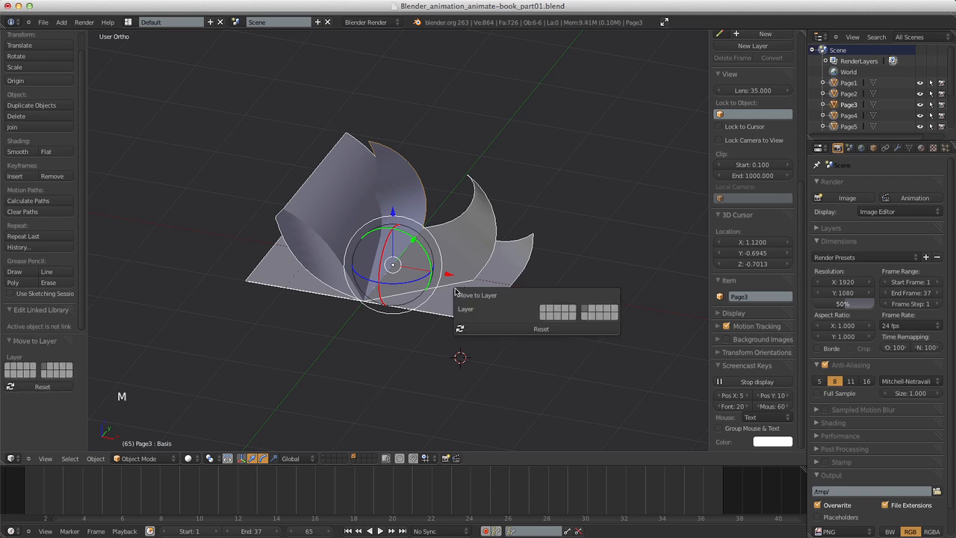
left_click(565, 312)
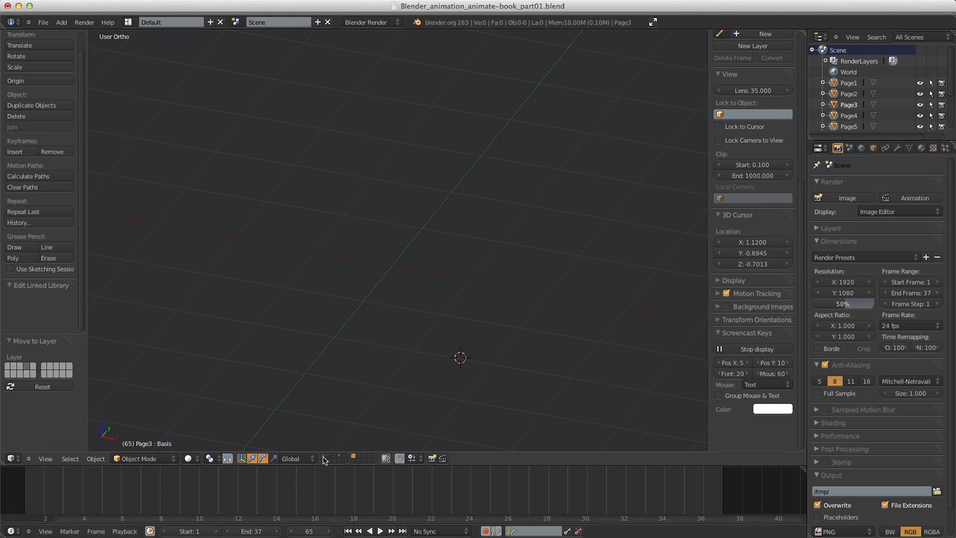
Display the first column's layers containing the original page and its rig, and set the timeline to frame 7.
left_click(322, 458)
left_click(327, 456, "shift")
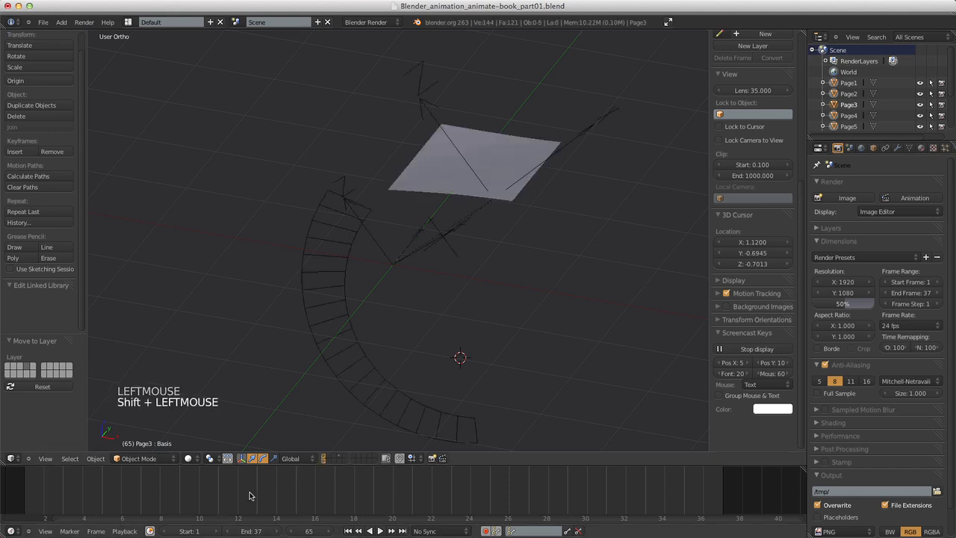
left_click(142, 493)
scroll(540, 259, "down", 1)
scroll(540, 259, "up", 1)
scroll(540, 259, "down", 4)
scroll(539, 259, "up", 1)
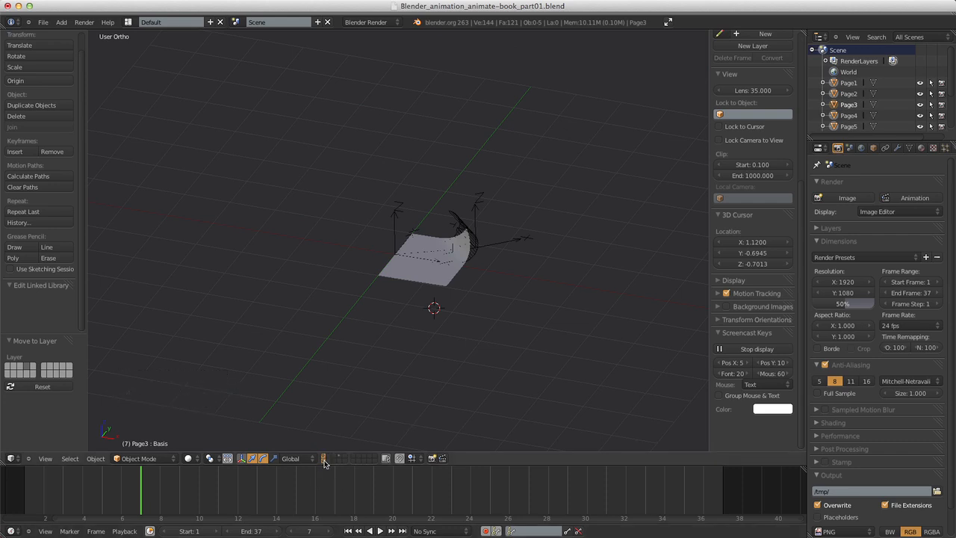
Select all objects of the original page rig and move them to a layer in the second layer block.
key("a")
key("a")
key("a")
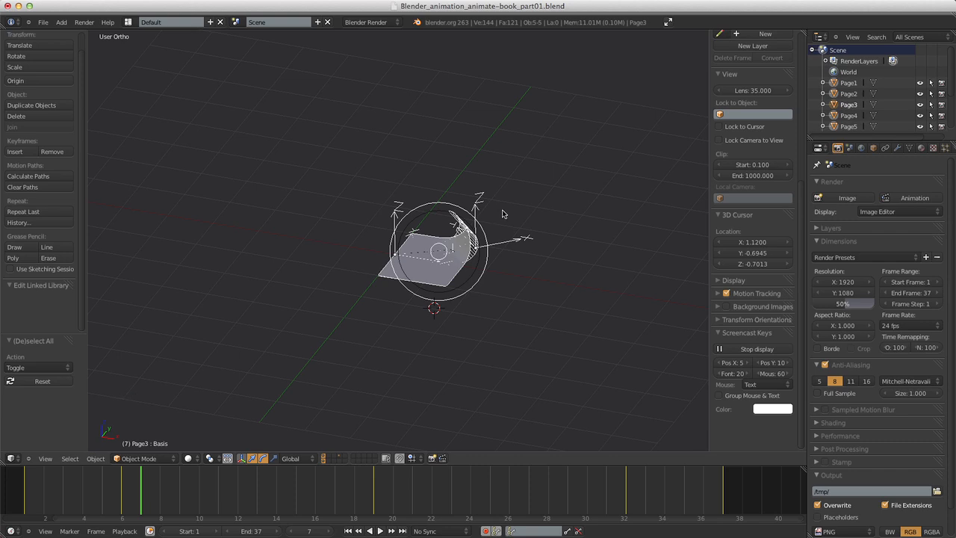
key("m")
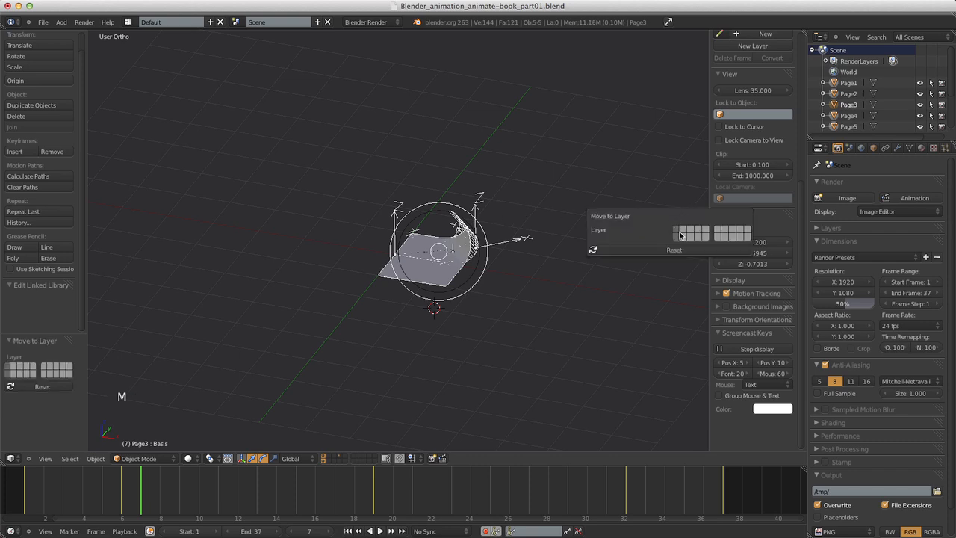
left_click(718, 234)
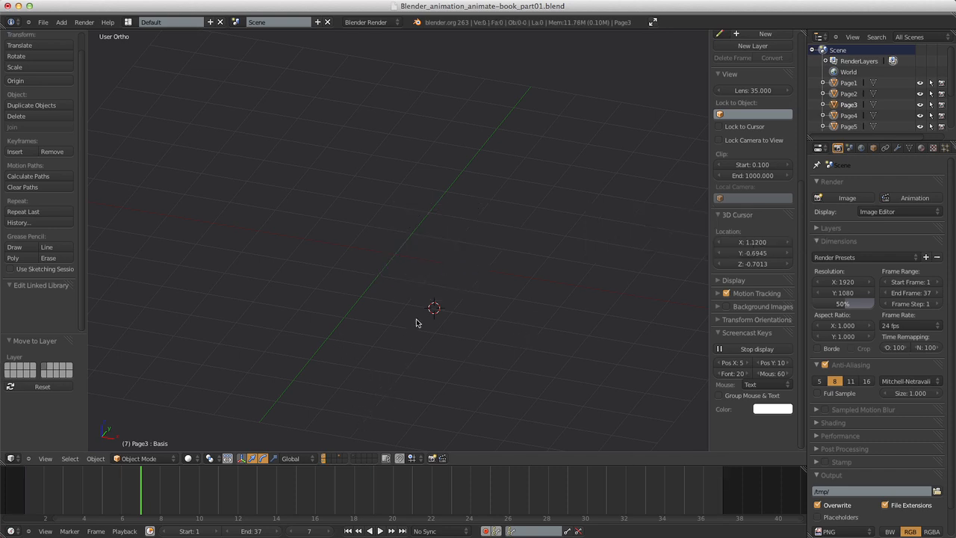
Reset the 3D cursor to the world origin and center the view on it.
key("shift+c")
scroll(437, 284, "up", 3)
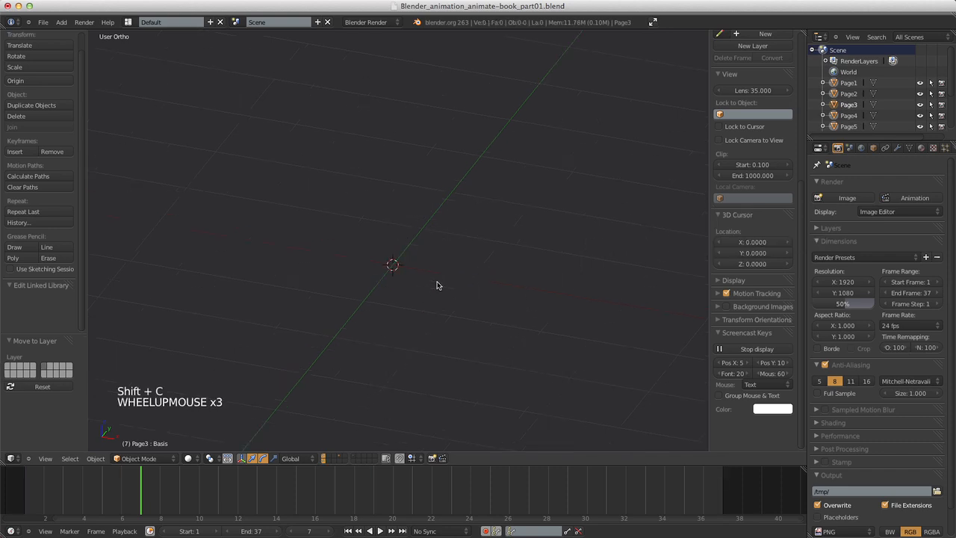
middle_click_drag(437, 284, 486, 293, "shift")
scroll(486, 291, "up", 3)
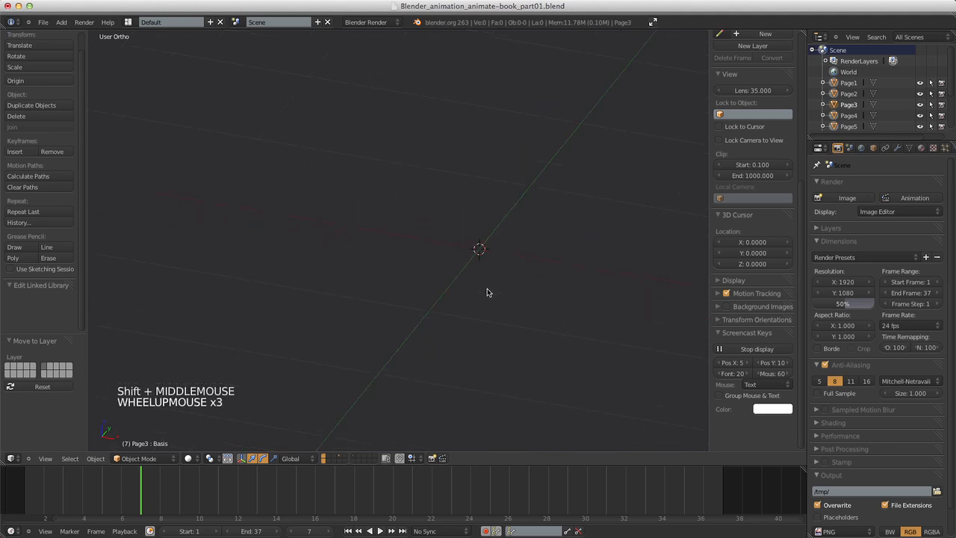
scroll(521, 261, "down", 4)
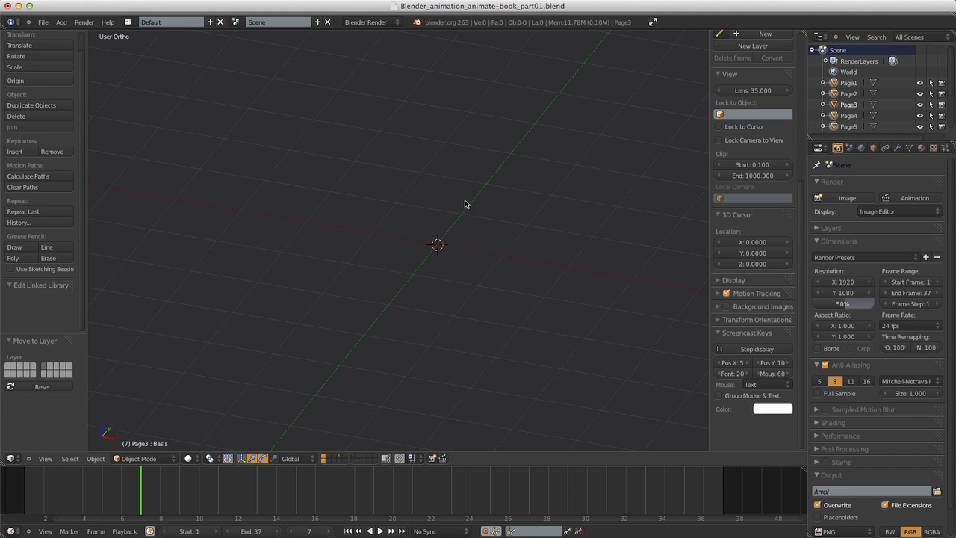
Add a mesh cube at the world origin from the top view.
key("KP_7")
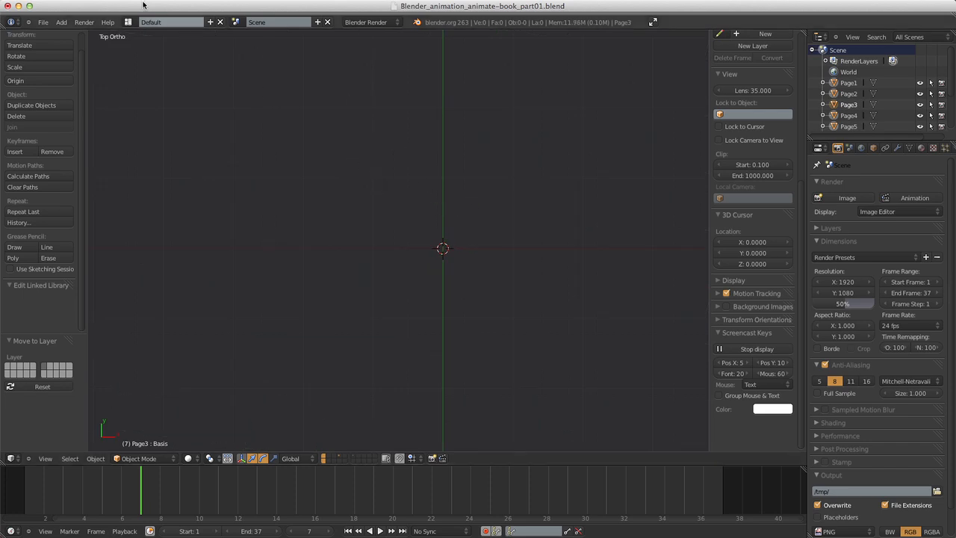
key("shift+a")
mouse_move(301, 145)
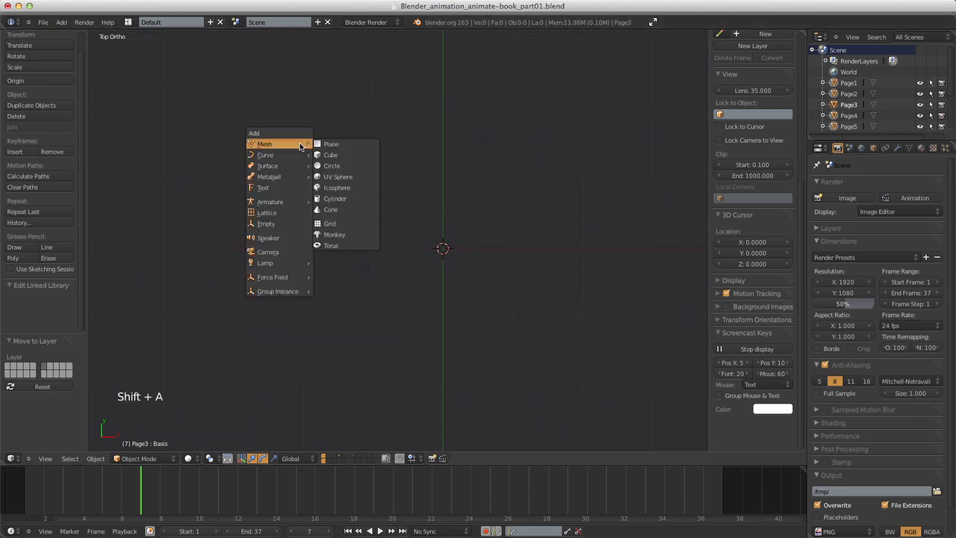
left_click(338, 155)
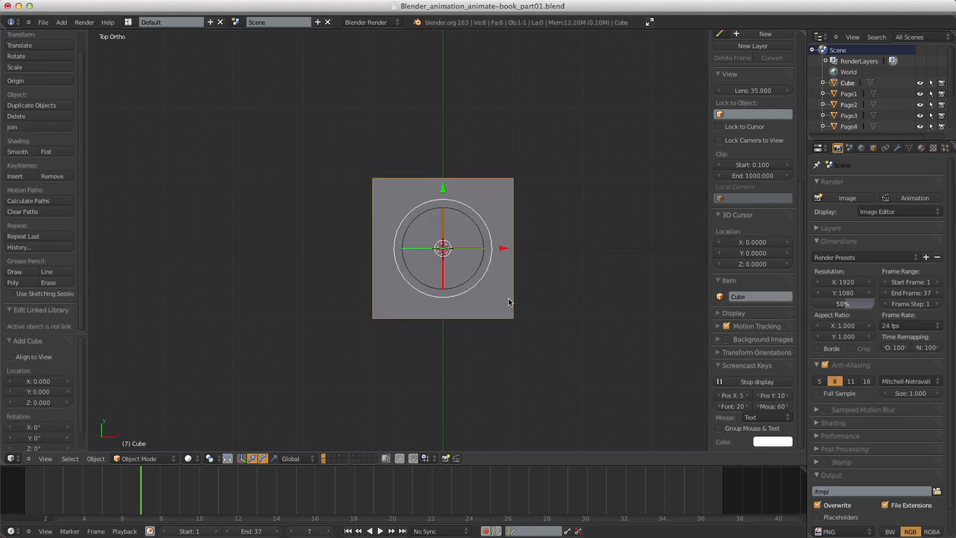
Open the cube in Edit Mode from the front view and deselect all its vertices.
key("KP_1")
scroll(503, 276, "up", 3)
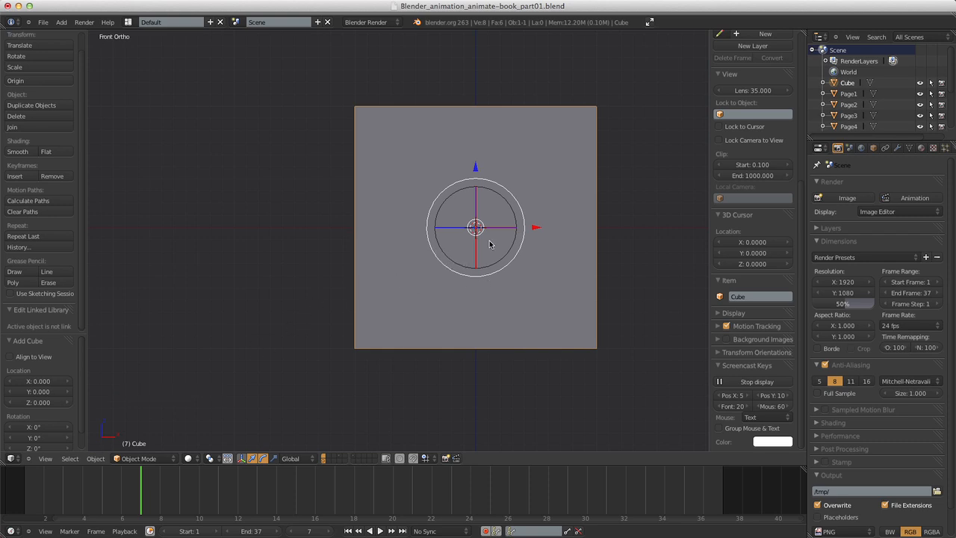
key("Tab")
key("a")
key("a")
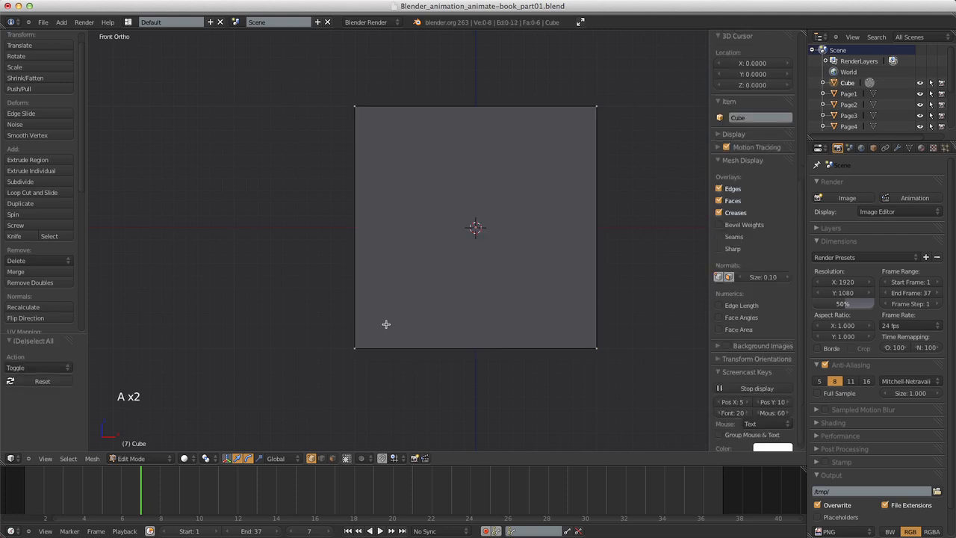
Turn off limiting the selection to visible geometry so hidden vertices of the cube can also be selected, and return to the front view.
key("b")
left_click_drag(311, 322, 608, 356)
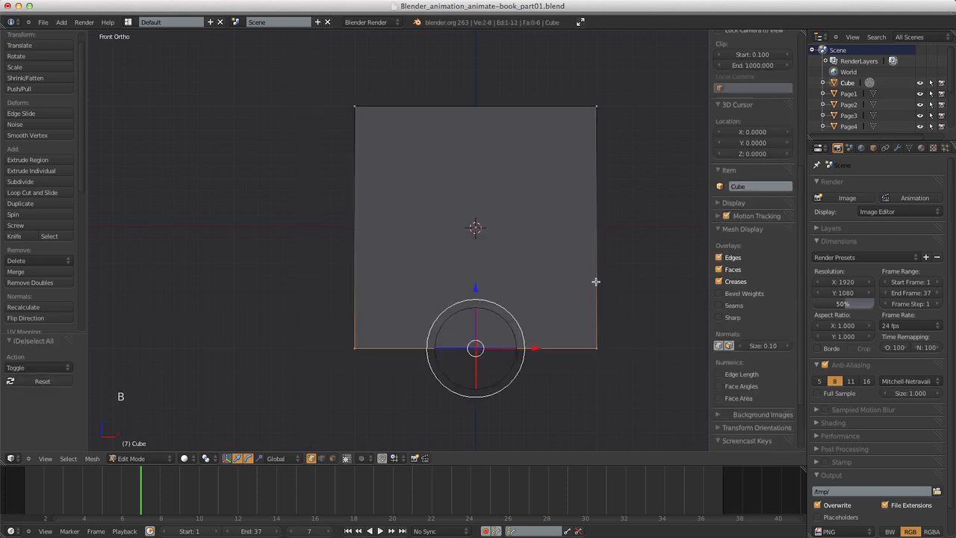
middle_click_drag(595, 279, 511, 300)
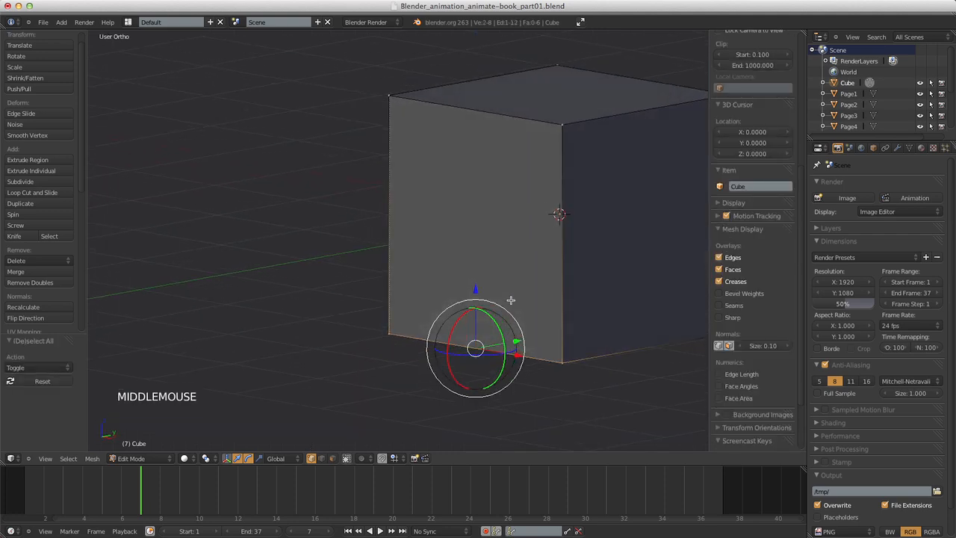
left_click(347, 459)
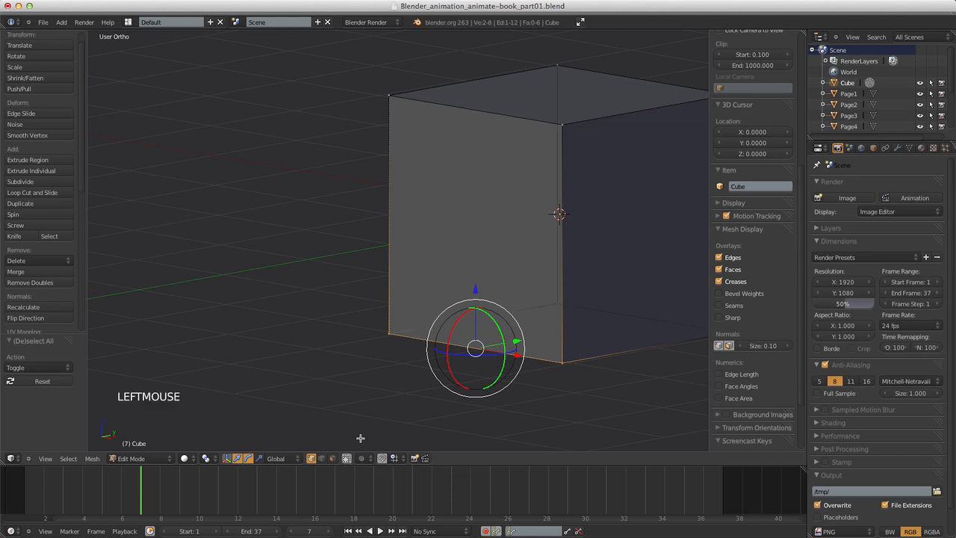
scroll(433, 346, "down", 5)
key("KP_1")
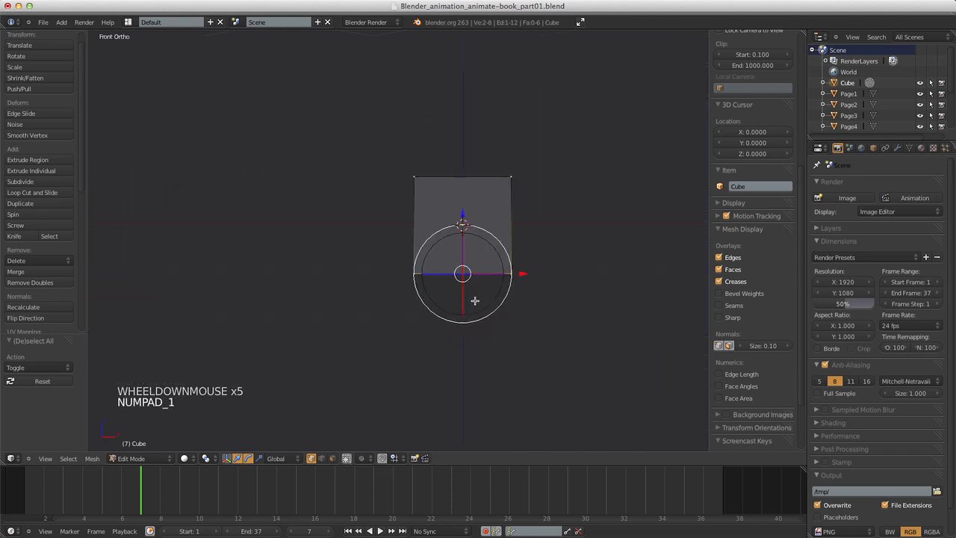
Select all four bottom vertices of the cube and set their median Z to 0.
scroll(481, 293, "up", 3)
key("a")
key("b")
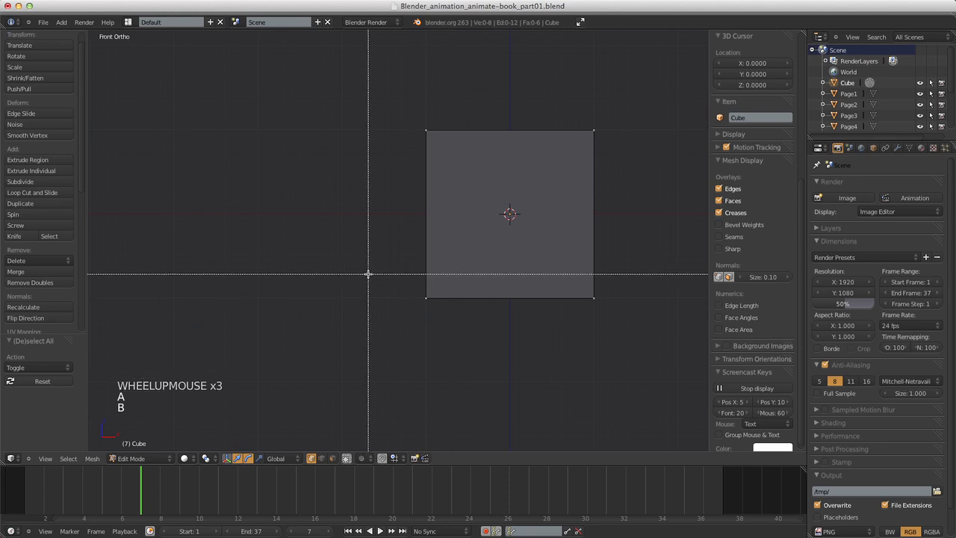
left_click_drag(369, 273, 611, 338)
middle_click_drag(614, 332, 504, 335, "shift")
scroll(751, 119, "up", 17)
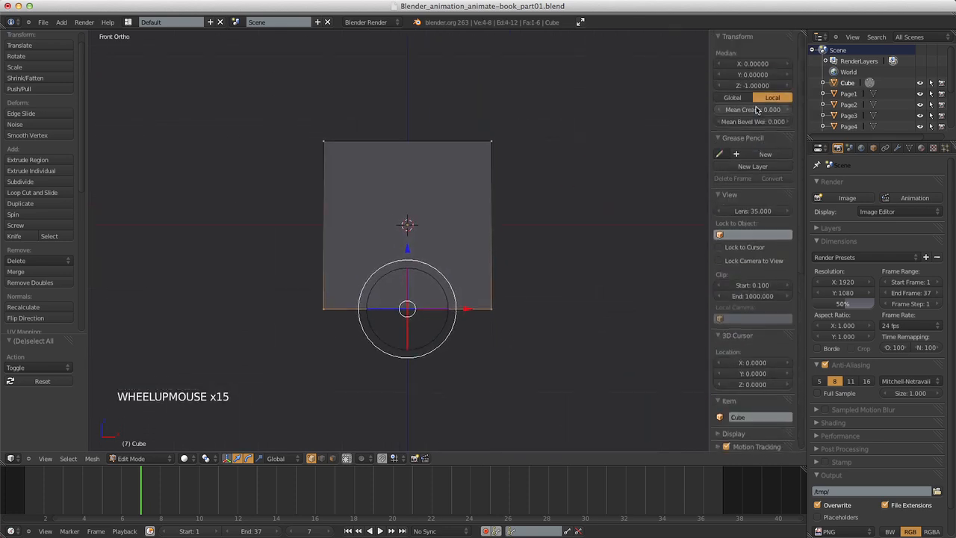
left_click(749, 86)
type("0")
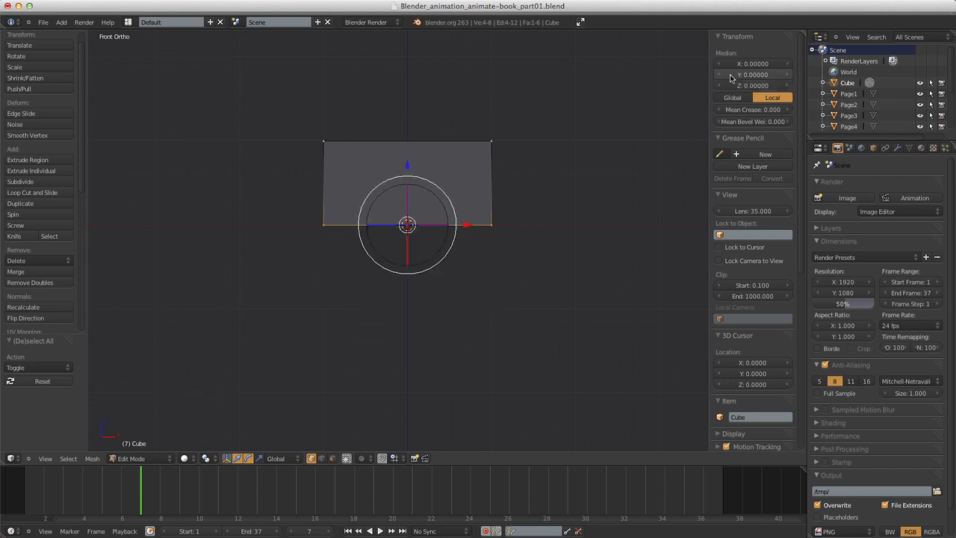
Select the four vertices on the cube's negative X side and set their median X to 0.
scroll(480, 246, "up", 4)
scroll(463, 248, "down", 4)
middle_click_drag(443, 250, 445, 300, "shift")
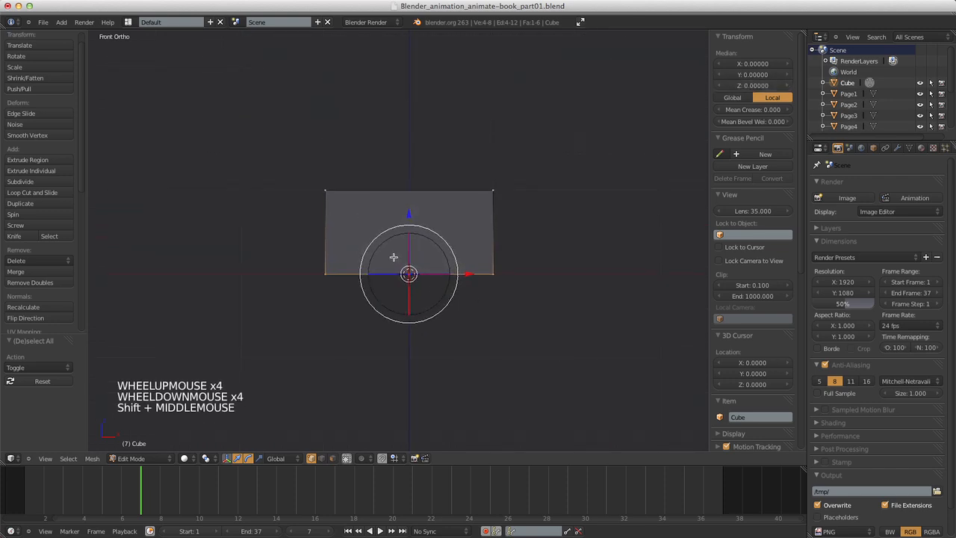
key("a")
key("b")
left_click_drag(248, 139, 351, 305)
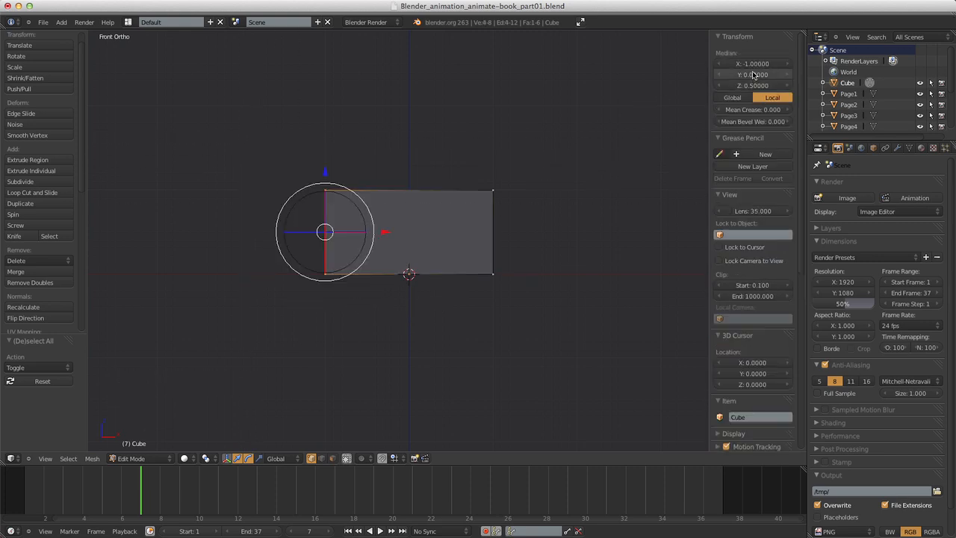
left_click(751, 63)
type("0")
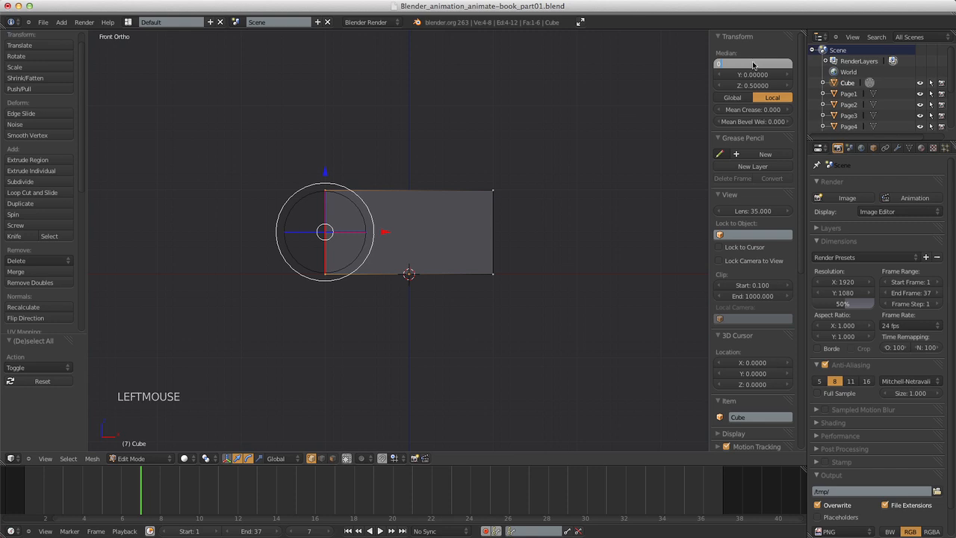
key("Return")
Delete the selected face of the cube on the X = 0 plane, leaving that side open.
scroll(478, 274, "up", 6)
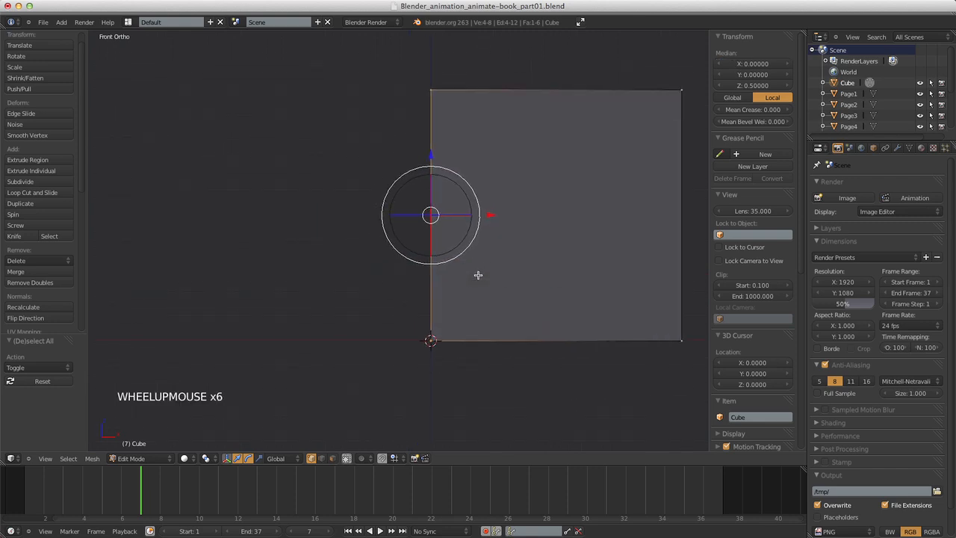
scroll(478, 274, "down", 3)
scroll(478, 274, "up", 3)
middle_click_drag(478, 274, 415, 291, "shift")
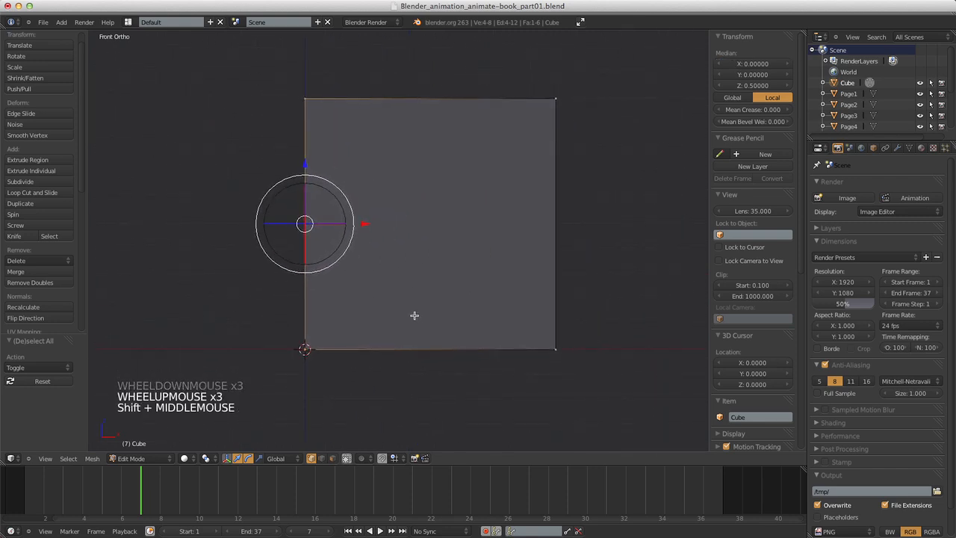
scroll(426, 294, "down", 5)
scroll(426, 294, "up", 5)
scroll(426, 294, "up", 3)
scroll(426, 294, "down", 3)
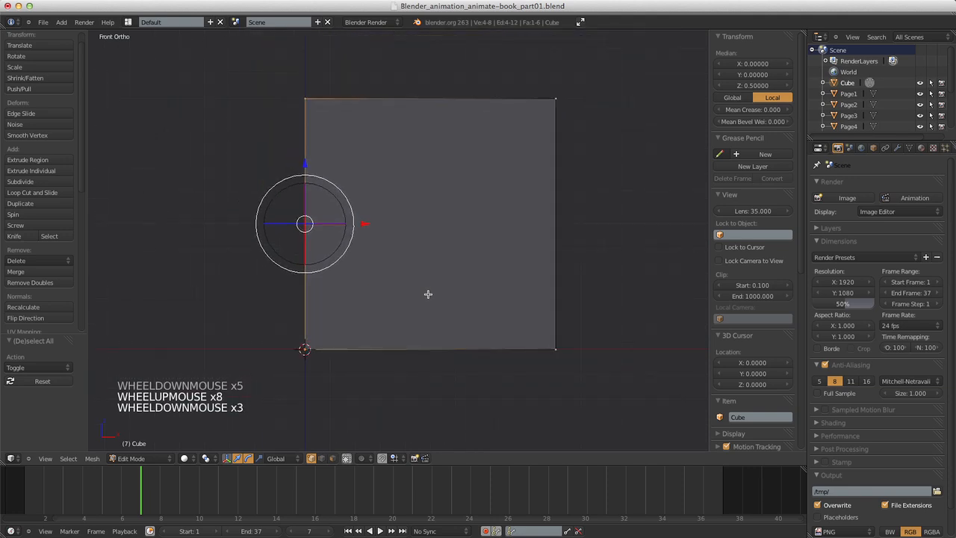
key("x")
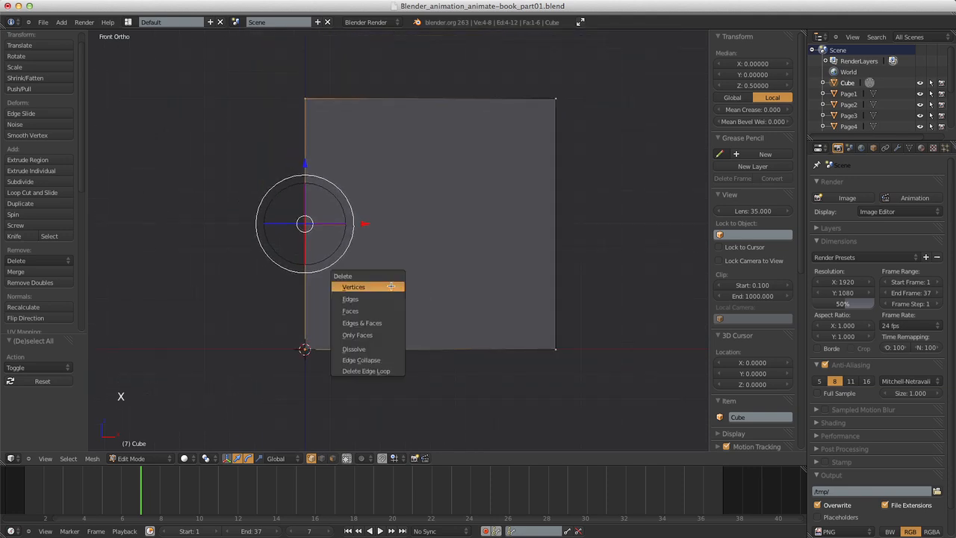
left_click(381, 311)
middle_click_drag(381, 311, 356, 259)
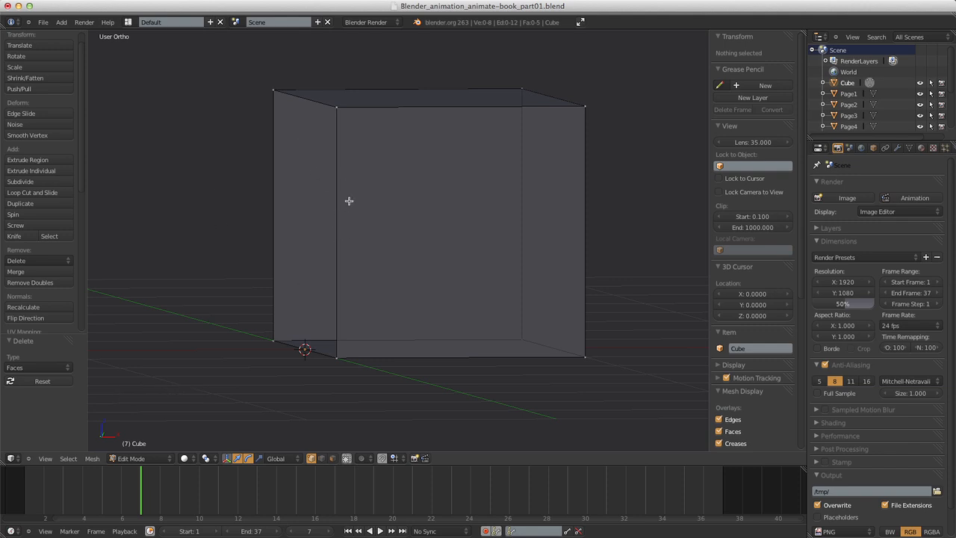
Add a Mirror modifier to the cube on the X axis and enable Clipping.
key("KP_1")
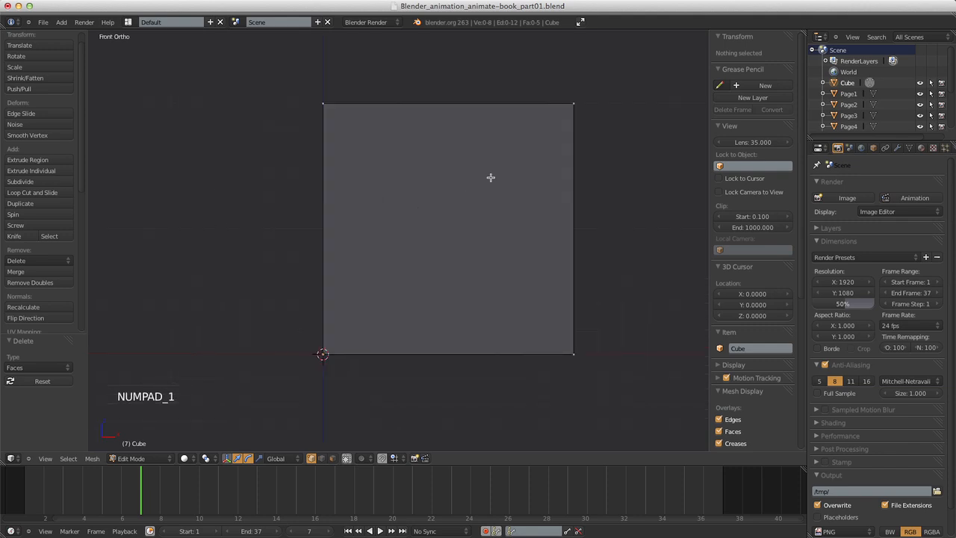
left_click(897, 148)
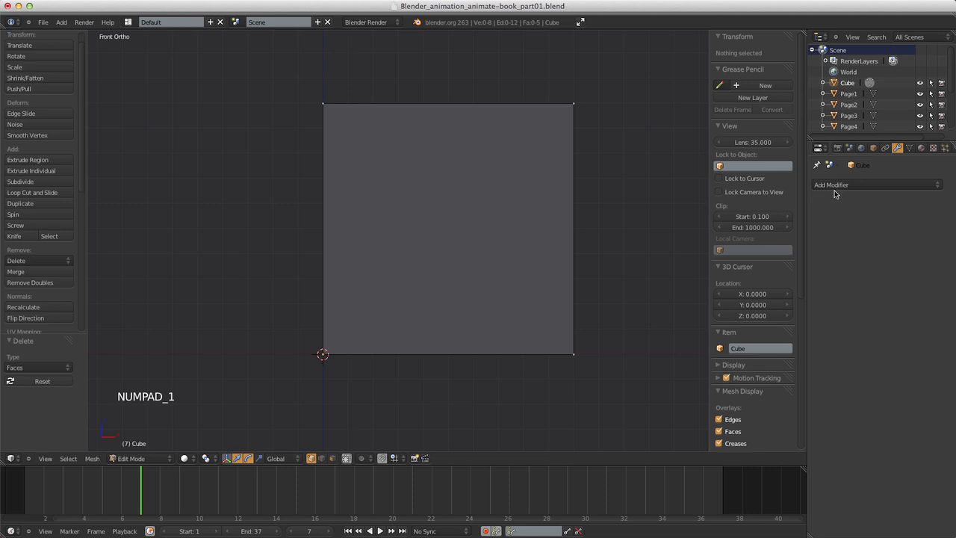
left_click(835, 187)
left_click(694, 286)
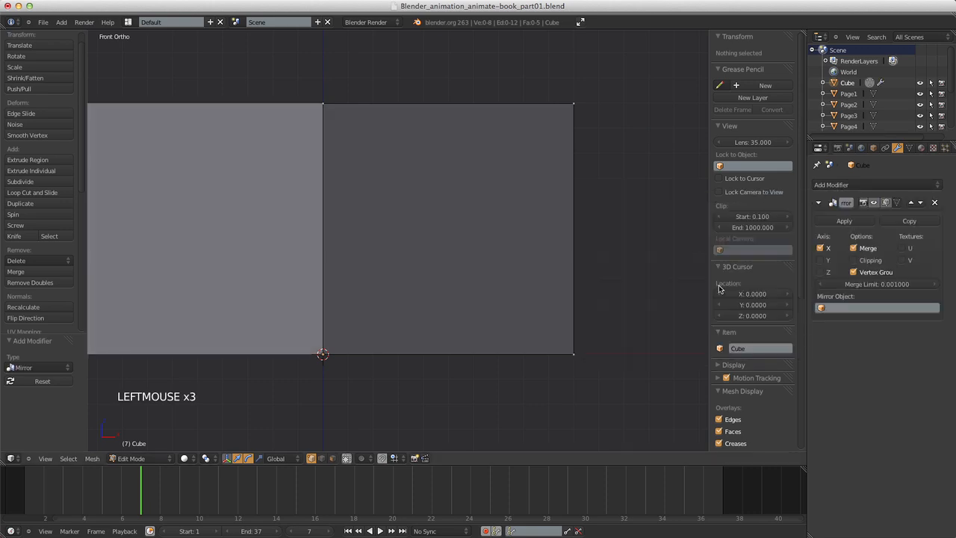
left_click(865, 261)
Select the four top vertices of the mesh and set their median Z to 0.04.
scroll(404, 284, "down", 4)
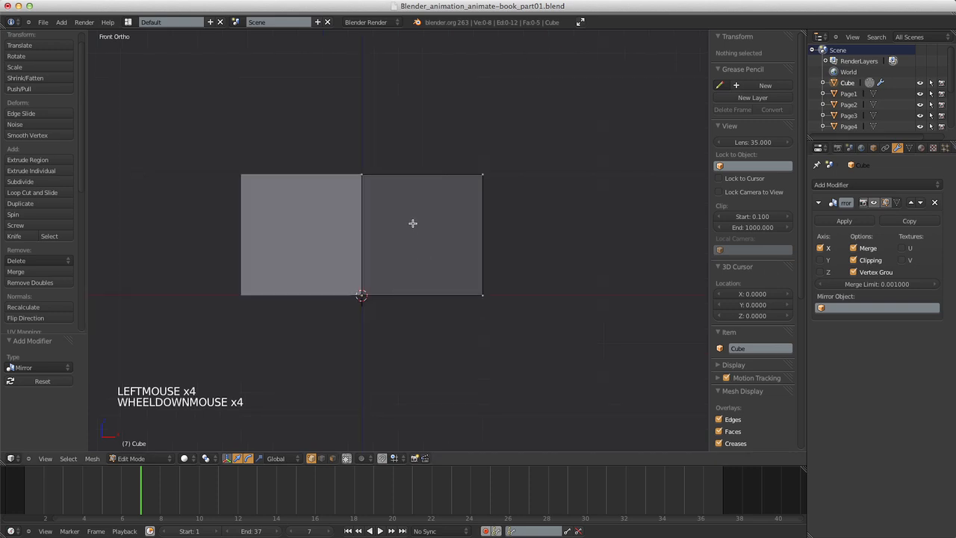
key("a")
key("a")
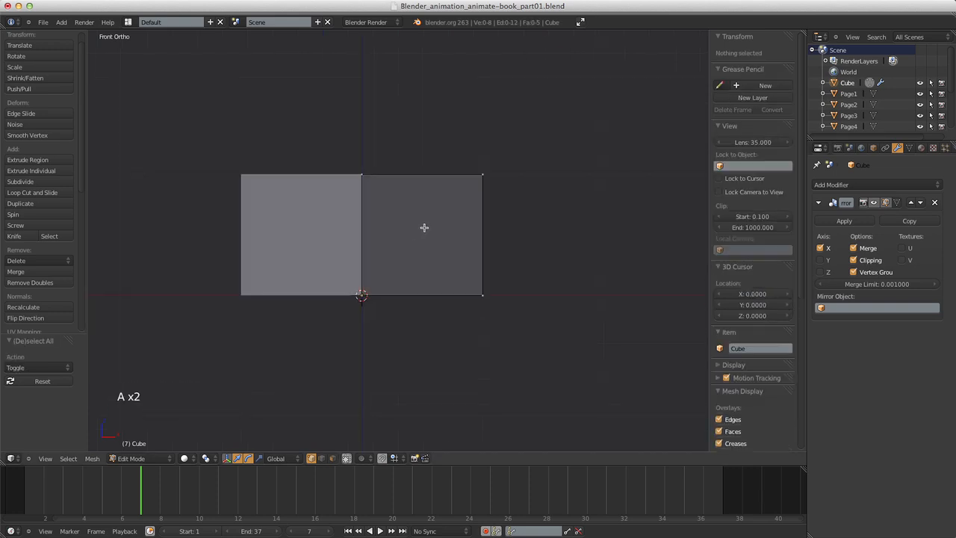
key("b")
left_click_drag(301, 152, 518, 192)
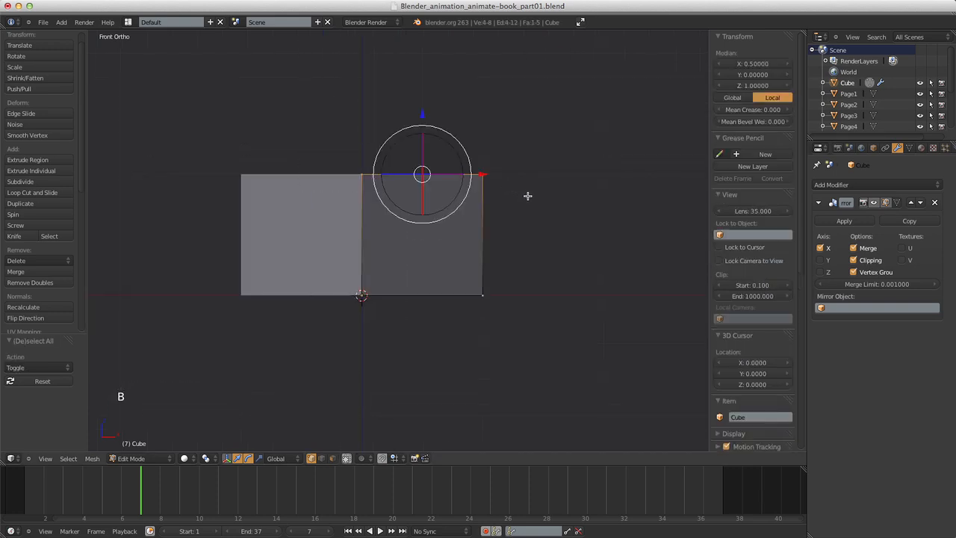
left_click(751, 85)
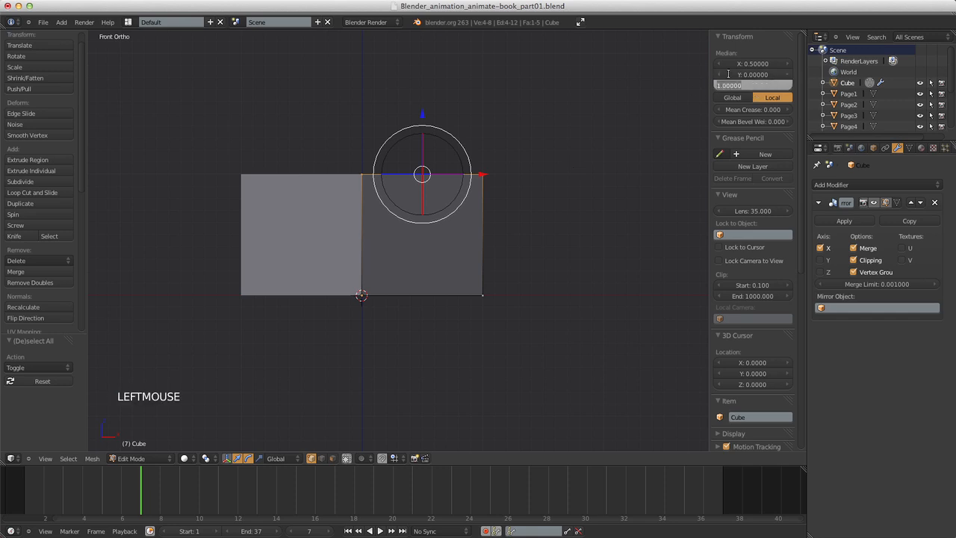
key("BackSpace")
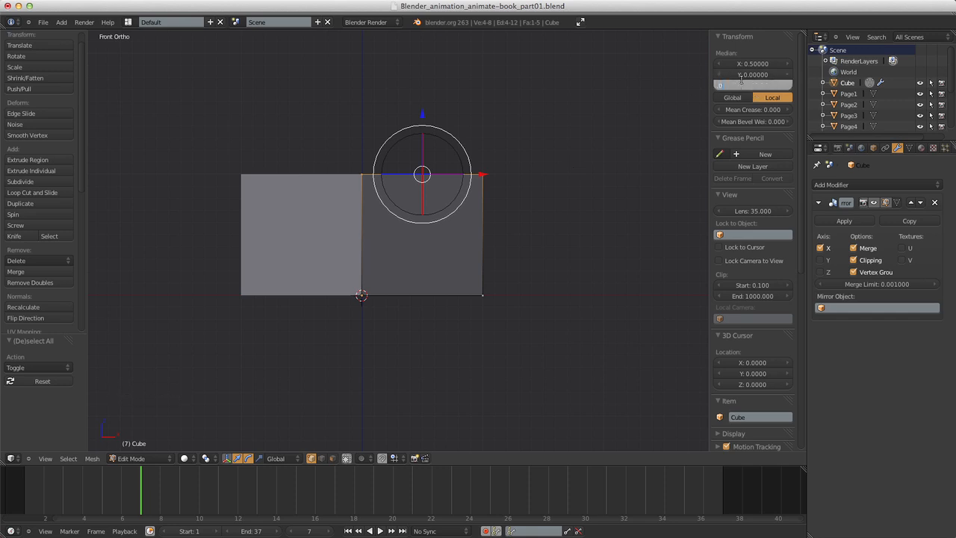
type("0")
key("Return")
Select the vertices at the outer positive X end of the slab and set their median X to 1.7.
scroll(643, 230, "up", 7)
middle_click_drag(536, 348, 520, 212, "shift")
scroll(497, 224, "down", 4)
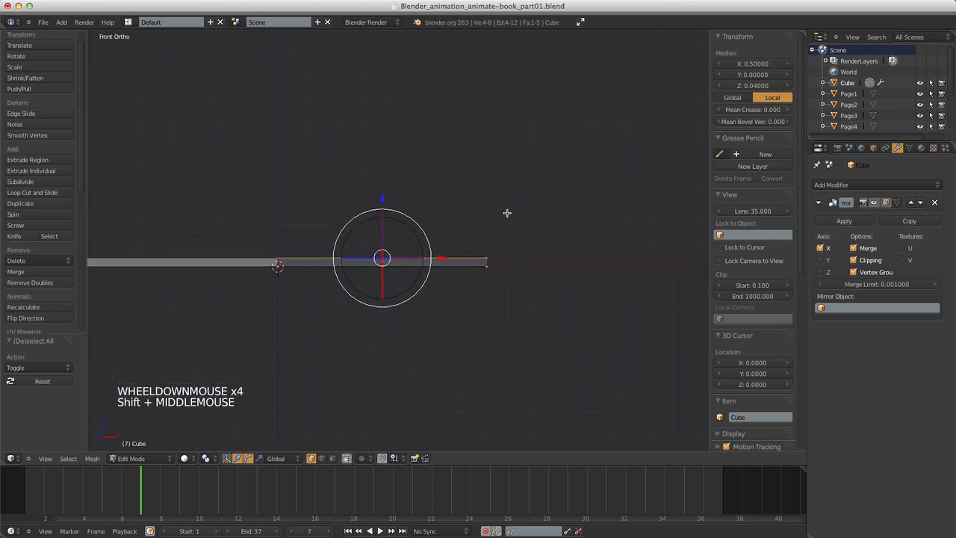
key("a")
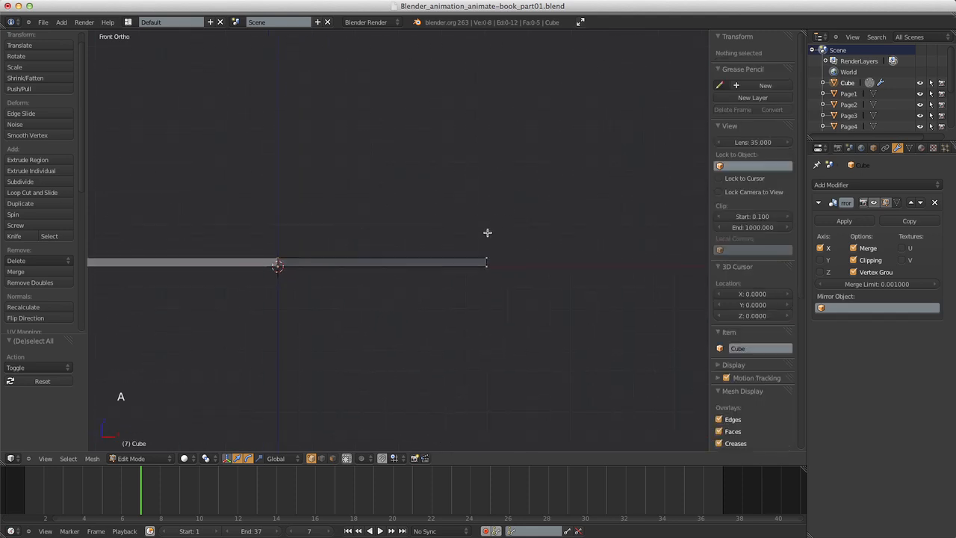
key("b")
left_click_drag(459, 220, 523, 302)
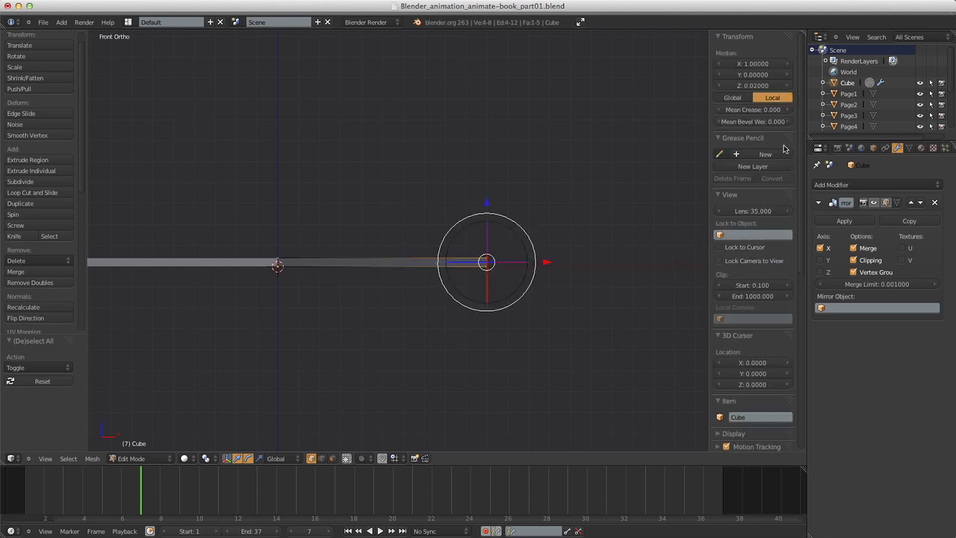
left_click(746, 64)
type("1.7")
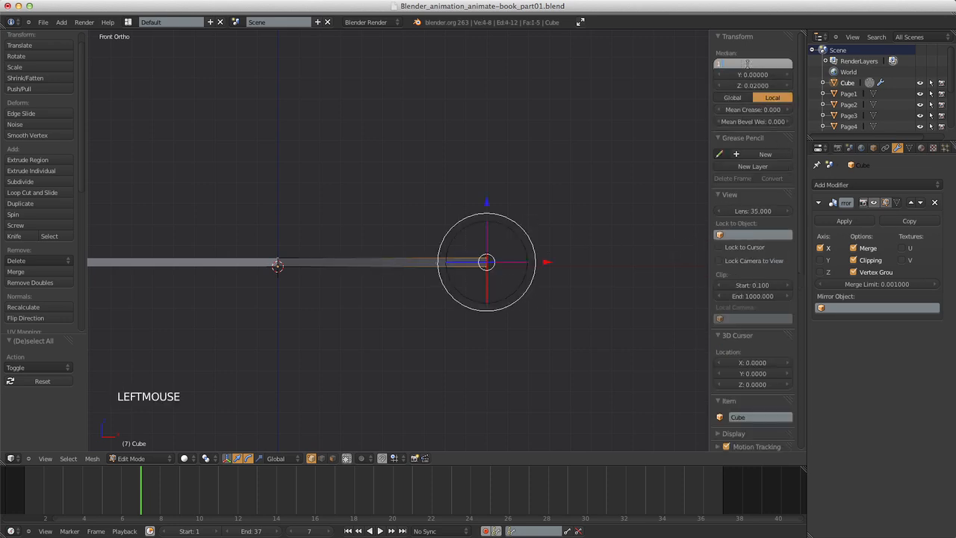
key("Return")
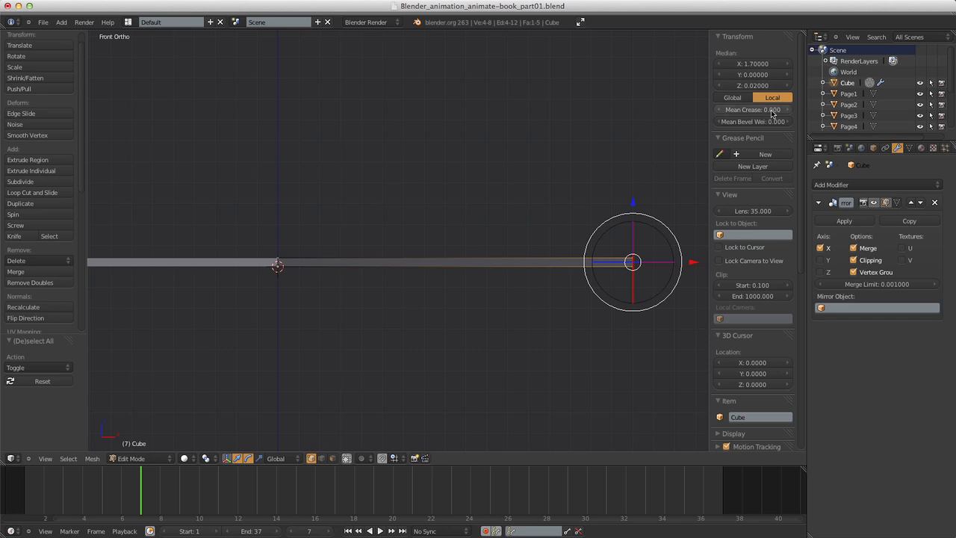
Select the four vertices along the slab's positive Y edge and set their median Y to 1.04.
scroll(411, 291, "up", 3)
scroll(411, 292, "down", 2)
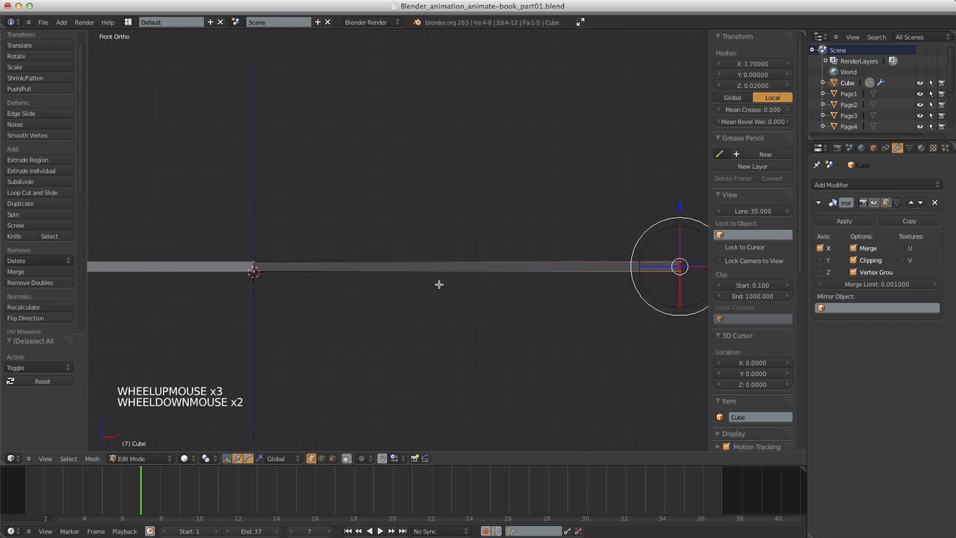
middle_click_drag(437, 283, 422, 356)
scroll(412, 316, "down", 4)
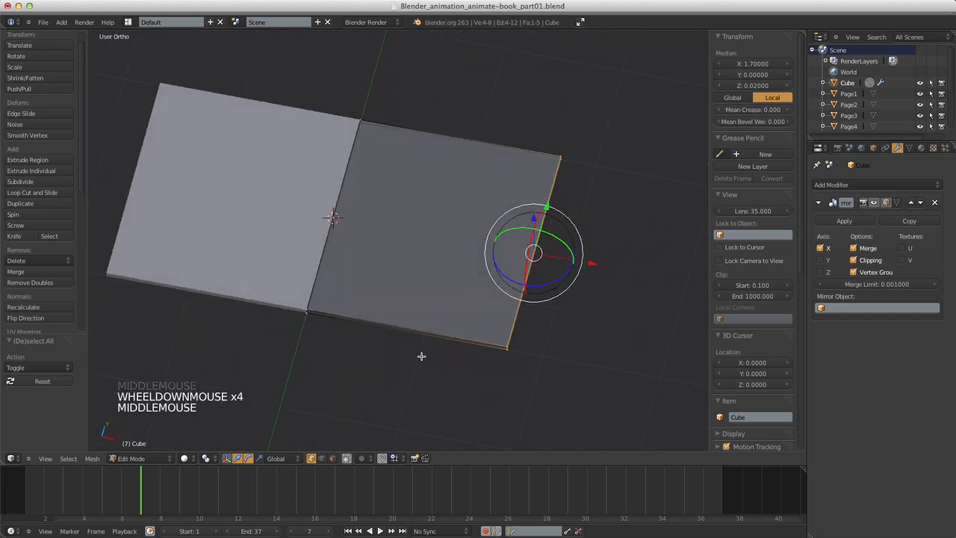
key("KP_7")
scroll(362, 217, "down", 3)
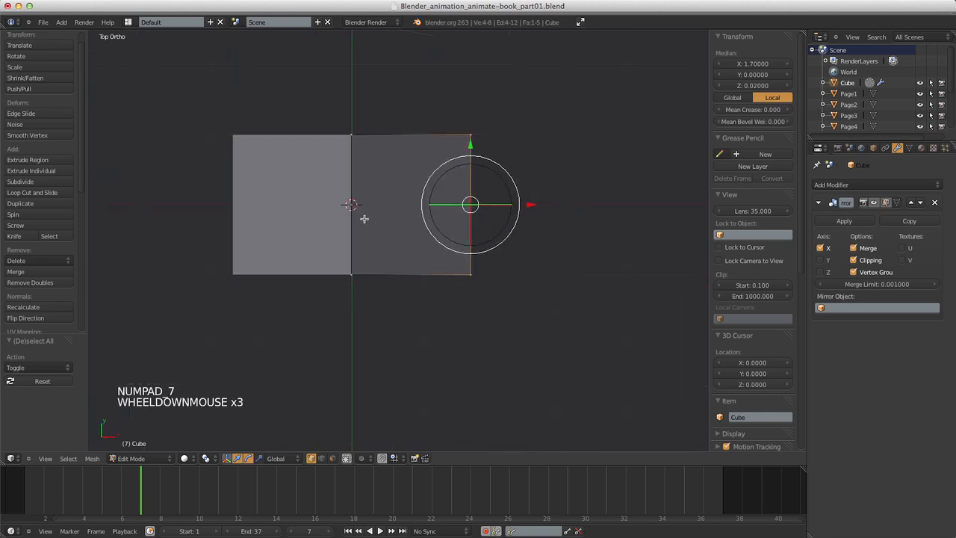
key("a")
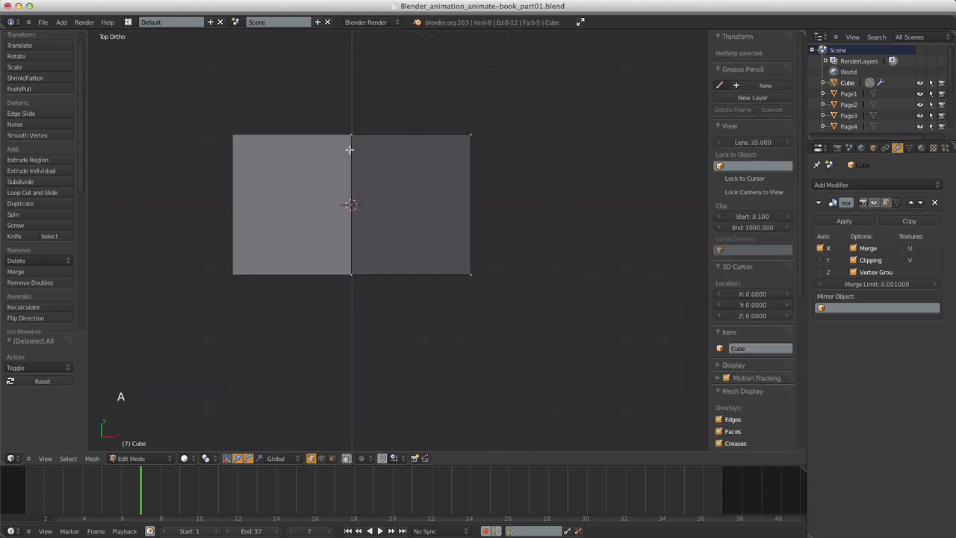
key("b")
left_click_drag(288, 93, 493, 141)
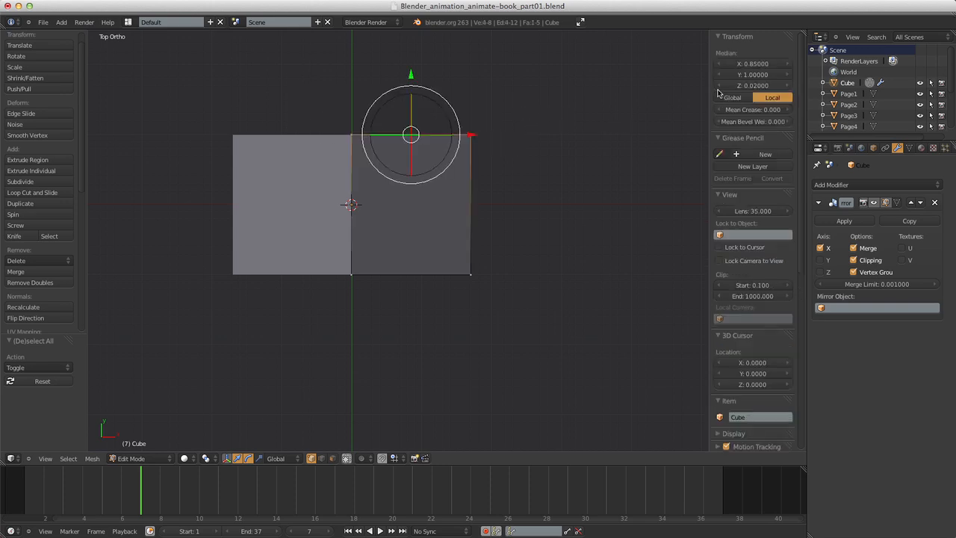
left_click(751, 75)
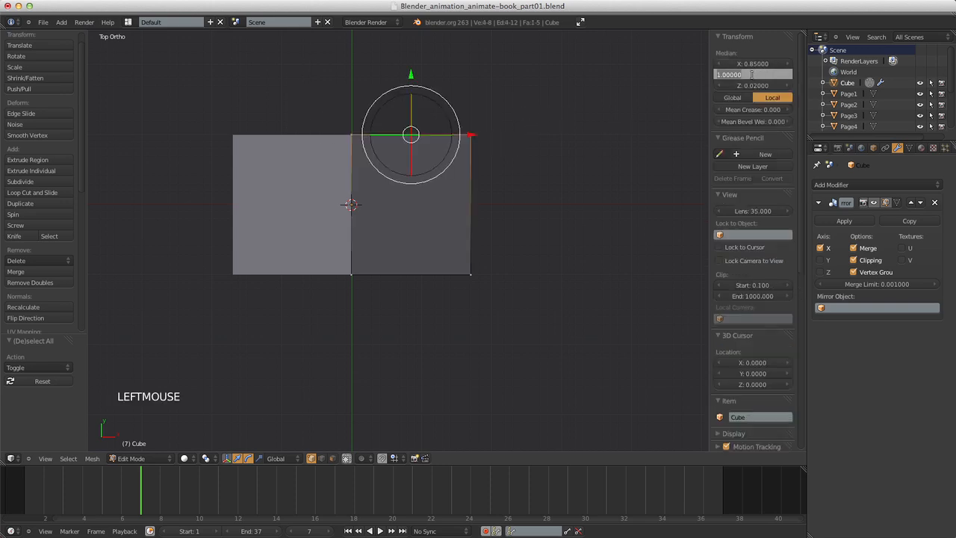
type("1.04")
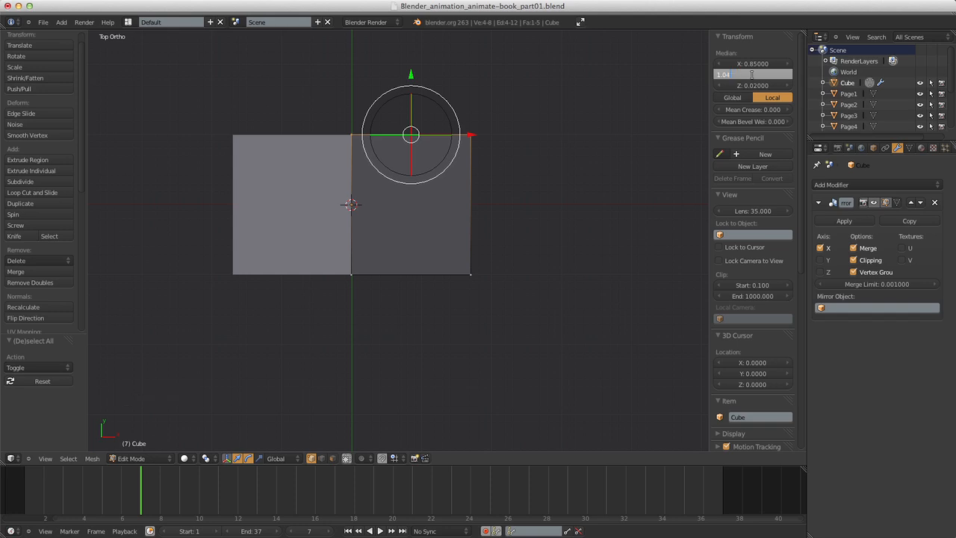
key("Return")
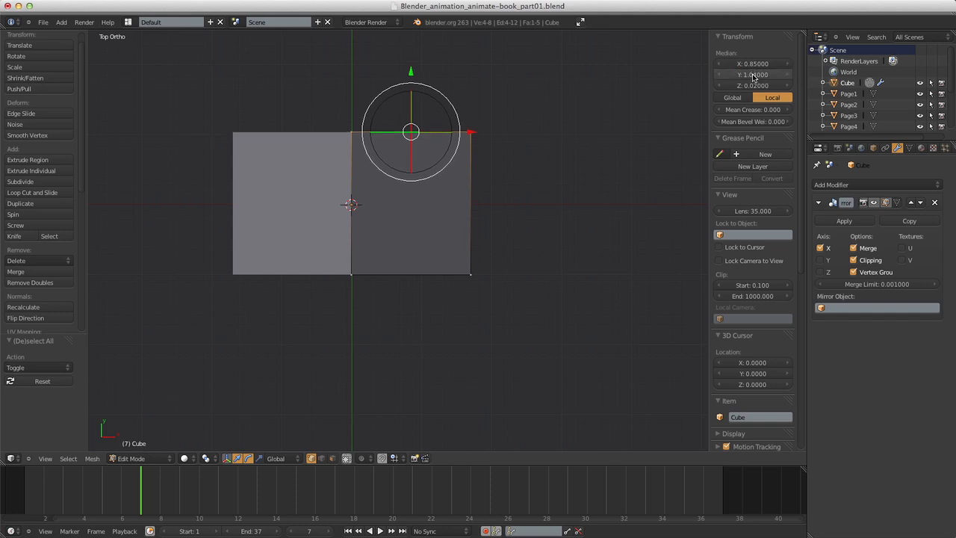
Select the four vertices along the slab's negative Y edge and set their median Y to -1.04.
key("a")
key("b")
left_click_drag(278, 253, 463, 292)
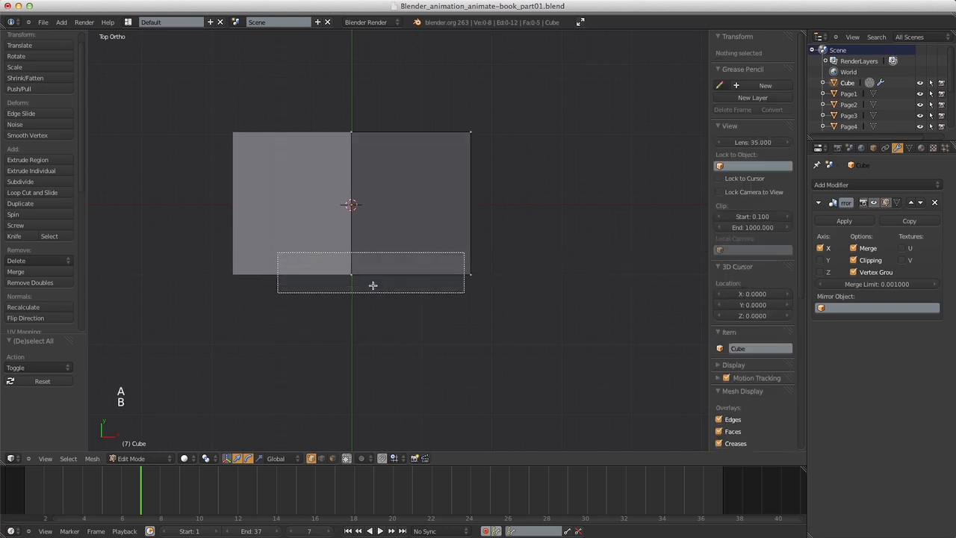
left_click_drag(373, 285, 463, 292)
left_click(757, 74)
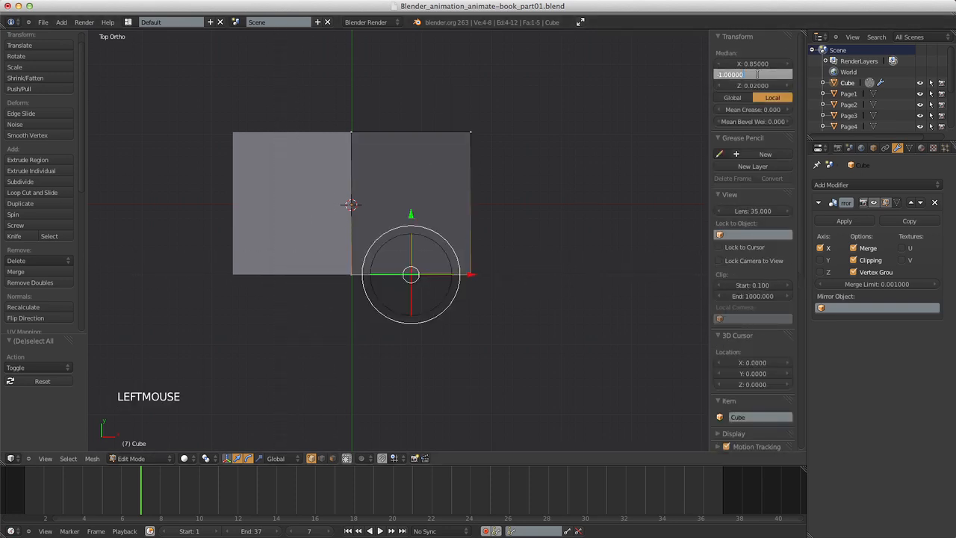
key("BackSpace")
key("BackSpace")
key("BackSpace")
type("4")
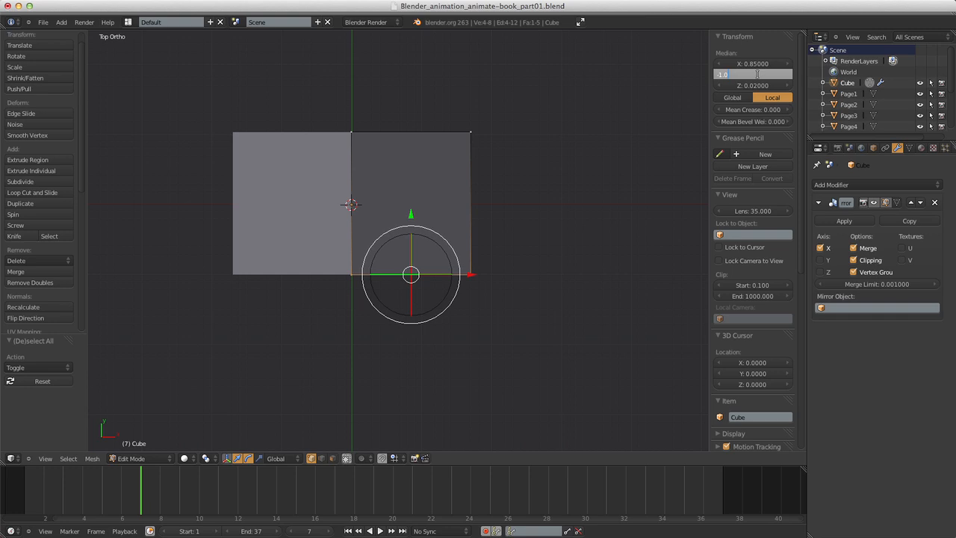
key("Return")
Add a loop cut across the slab between the centre and the outer end, and set its median X to 0.12.
scroll(757, 90, "down", 1)
middle_click_drag(553, 119, 506, 156)
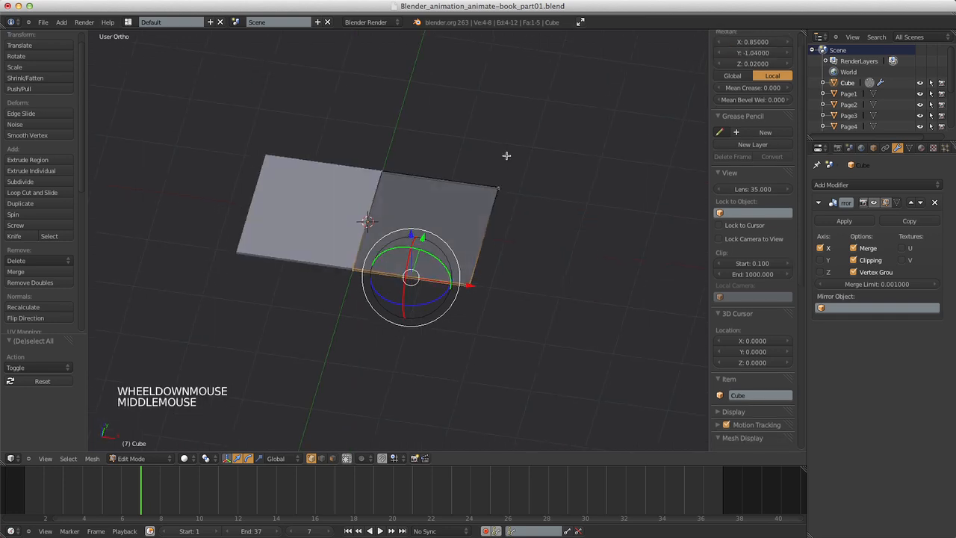
key("KP_1")
scroll(507, 226, "up", 2)
middle_click_drag(397, 319, 325, 324, "shift")
scroll(503, 216, "up", 2)
scroll(516, 209, "up", 5)
scroll(433, 288, "down", 5)
scroll(433, 288, "up", 4)
scroll(433, 288, "down", 2)
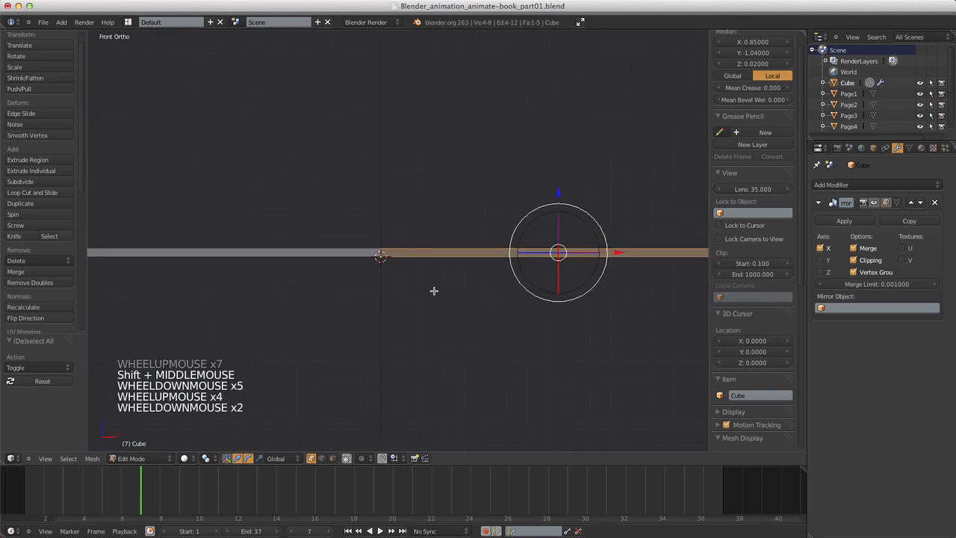
middle_click_drag(433, 288, 414, 277, "shift")
scroll(431, 280, "down", 2)
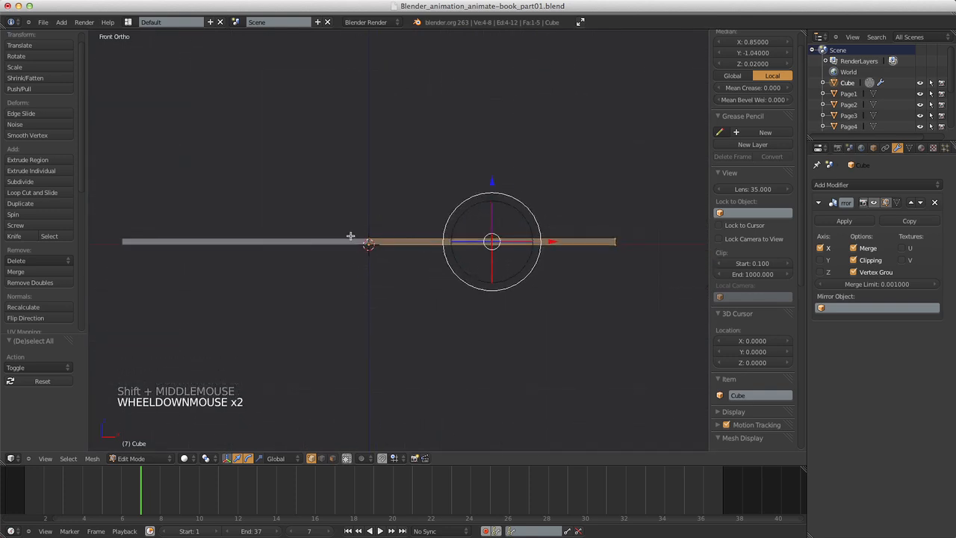
scroll(398, 248, "up", 4)
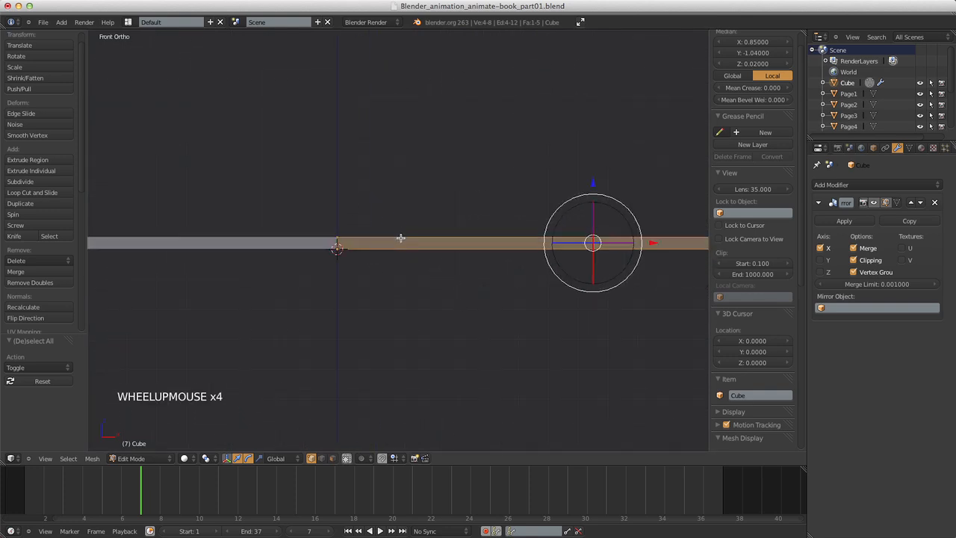
scroll(461, 241, "down", 3)
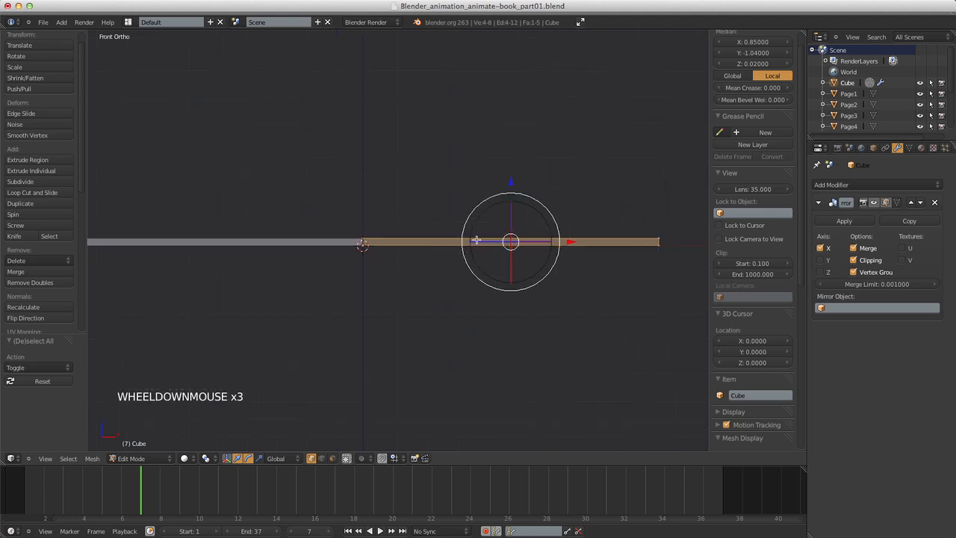
key("ctrl+r")
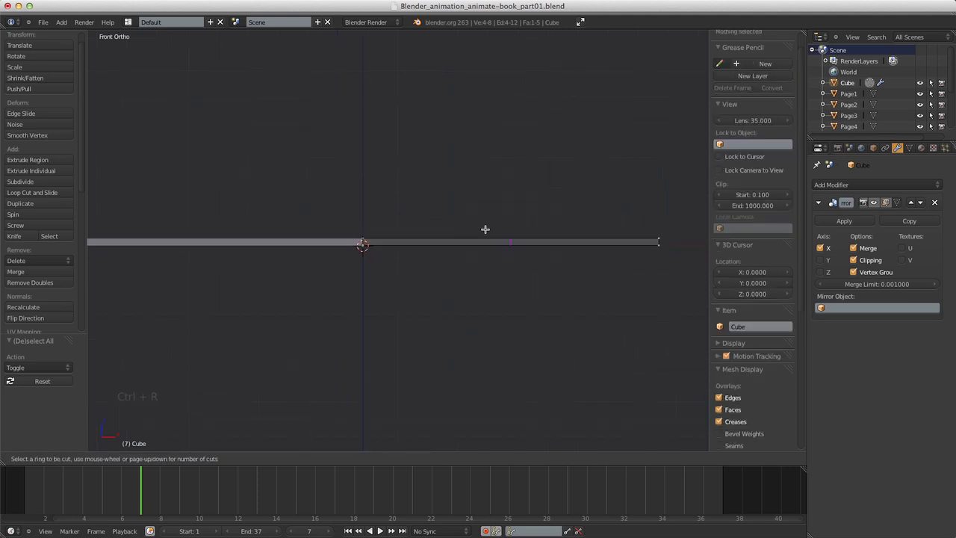
left_click(485, 229)
right_click(470, 228)
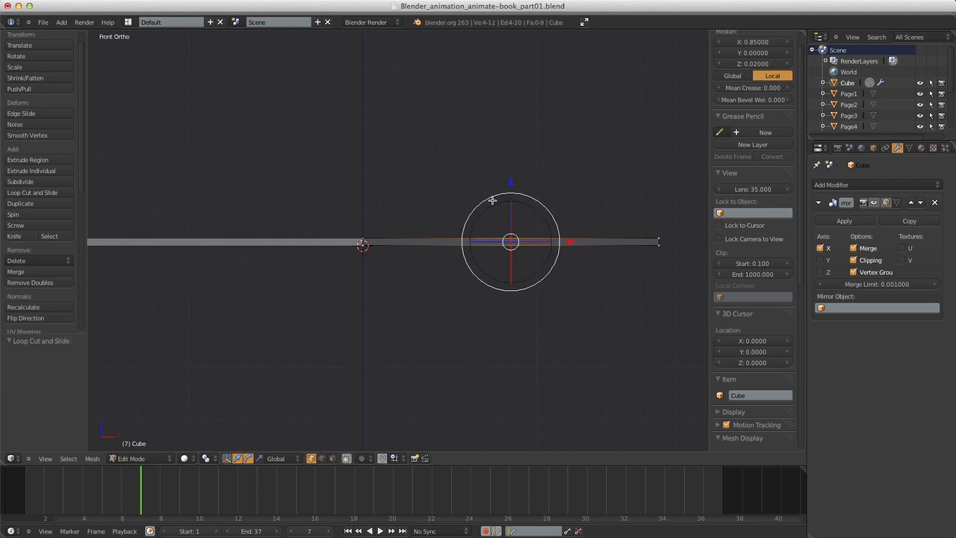
left_click(752, 42)
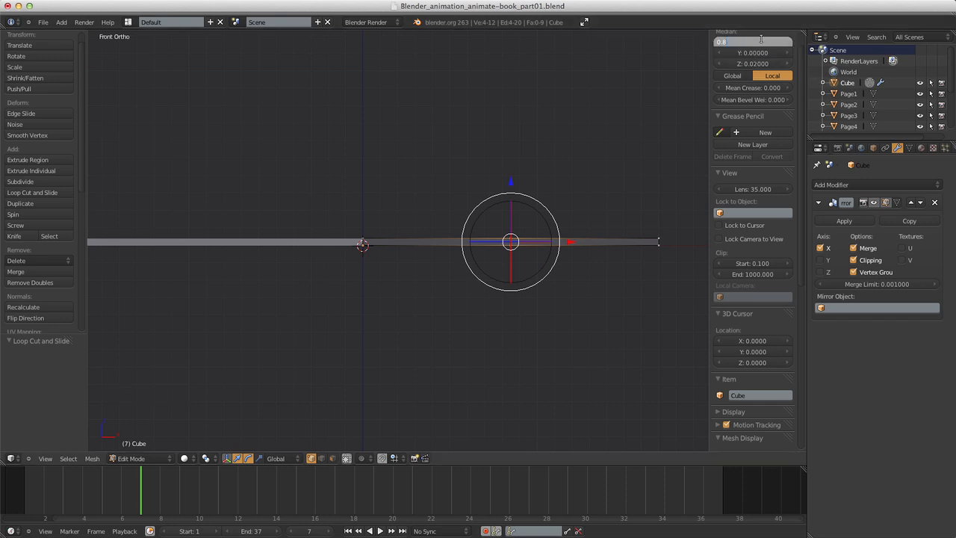
key("Return")
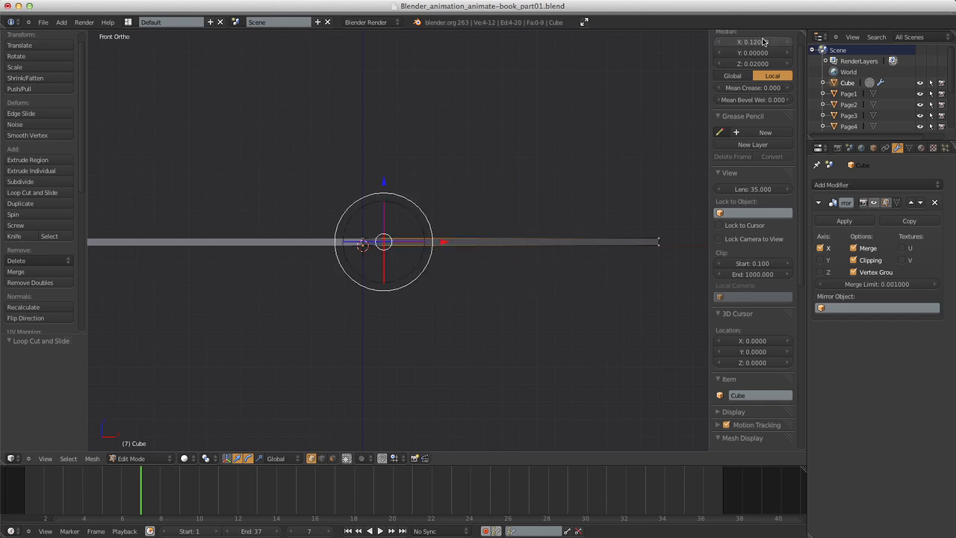
Add a second centred loop cut between the loop near the spine and the slab's outer end.
scroll(762, 42, "up", 1)
scroll(540, 166, "down", 1)
scroll(540, 166, "up", 6)
middle_click_drag(470, 215, 522, 207, "shift")
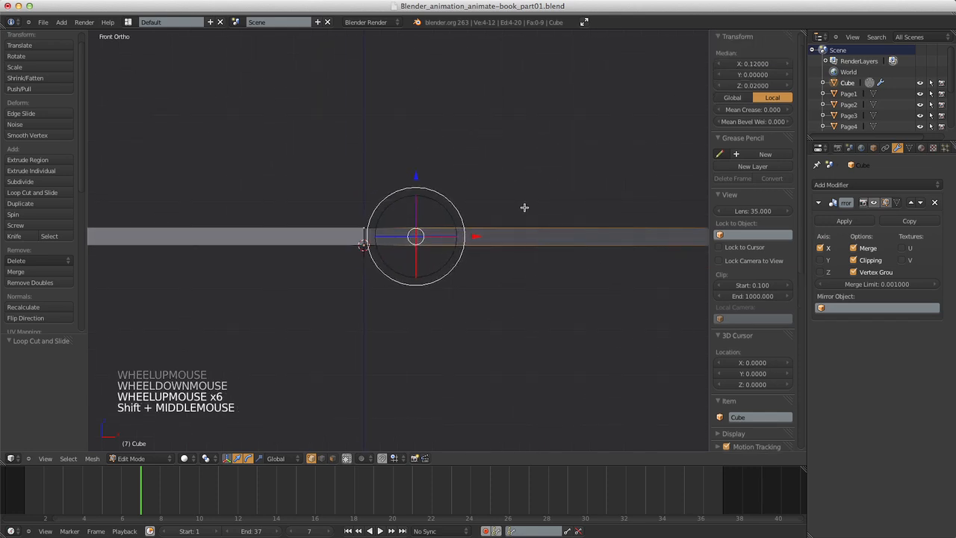
scroll(572, 207, "down", 5)
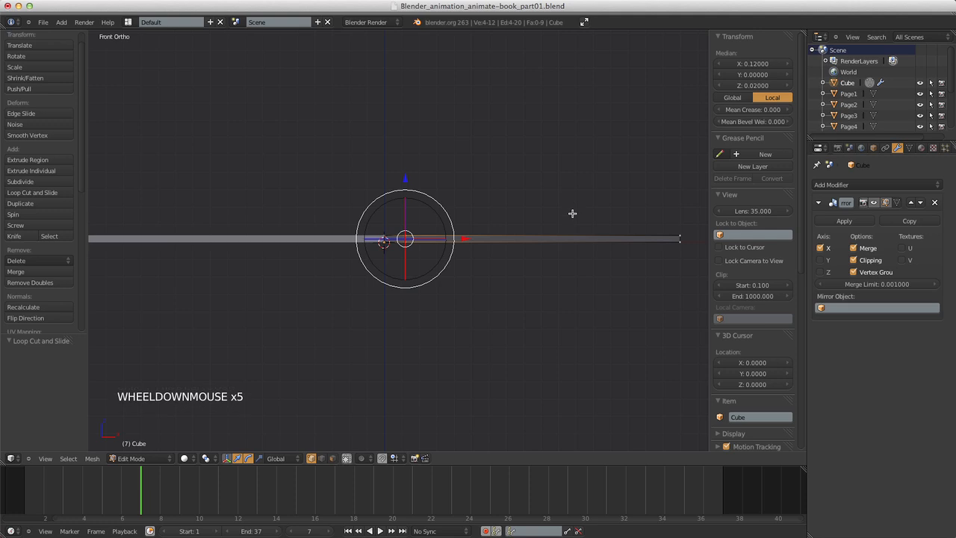
key("ctrl+r")
right_click(571, 209)
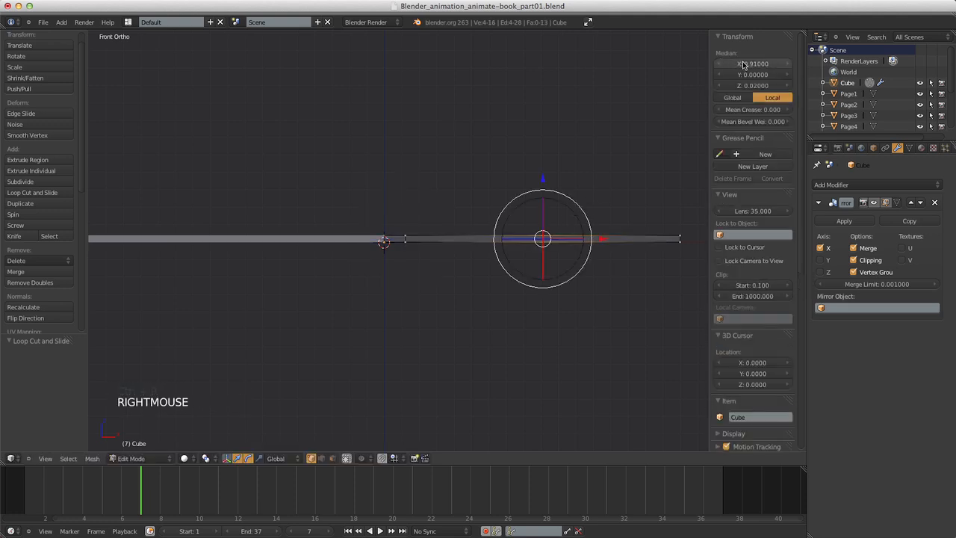
left_click(748, 63)
type("0.1")
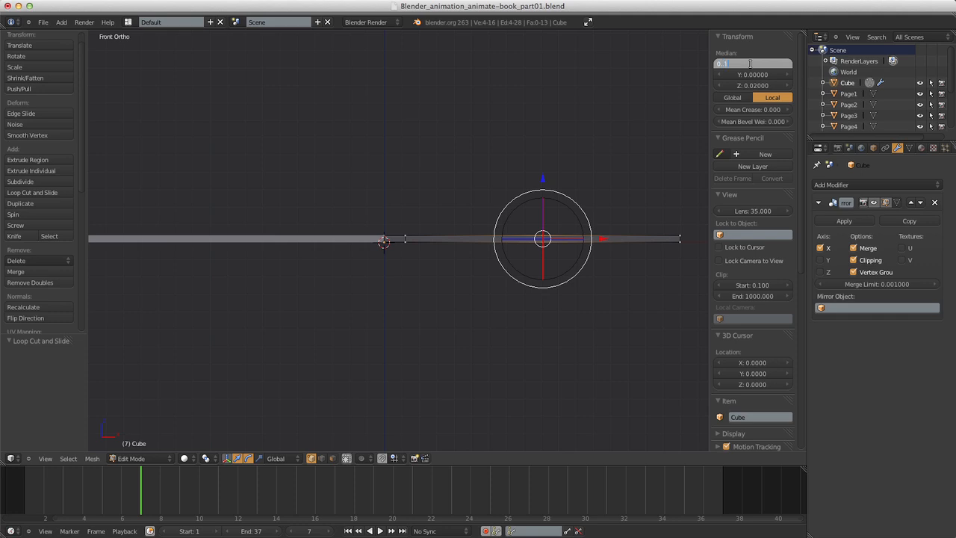
key("Escape")
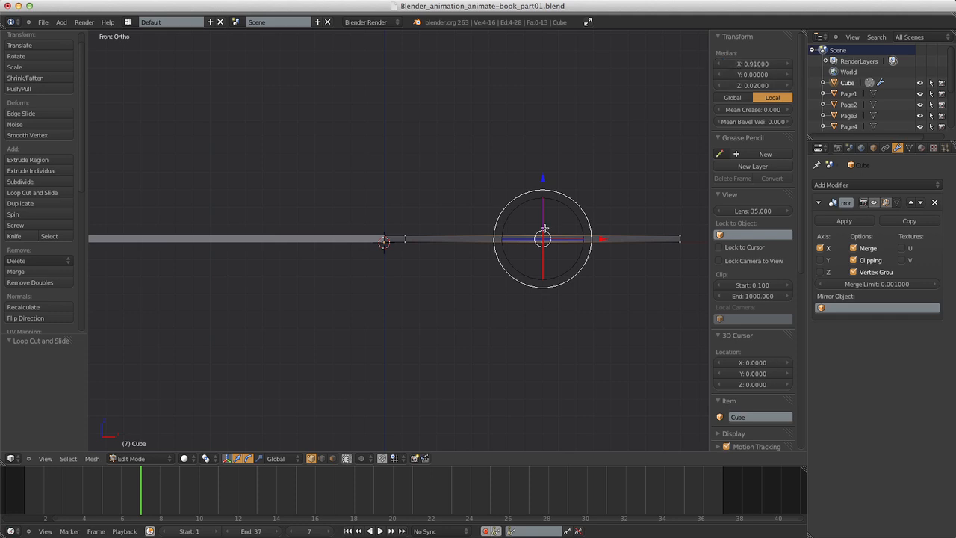
left_click(737, 64)
left_click(736, 63)
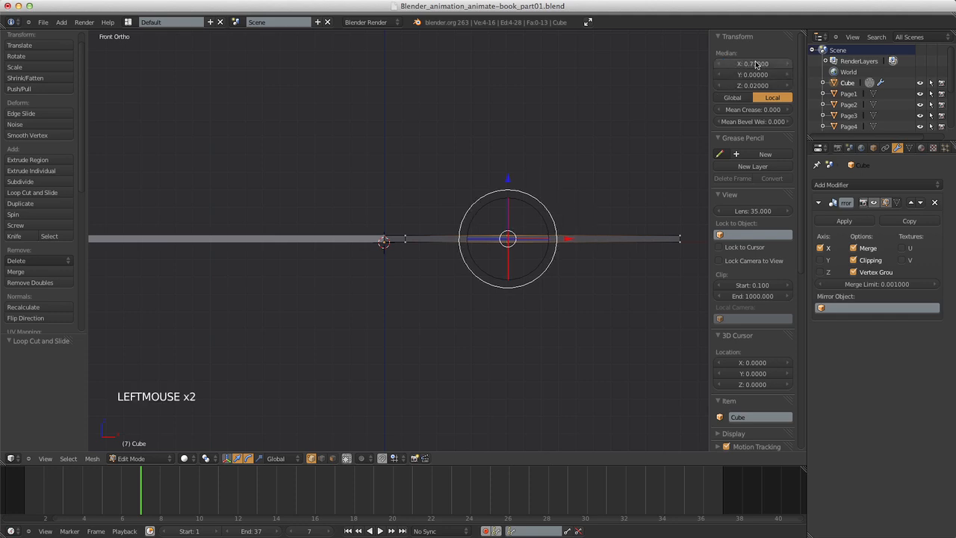
Set the median X of the new edge loop to 0.16.
left_click(762, 63)
type("0.16")
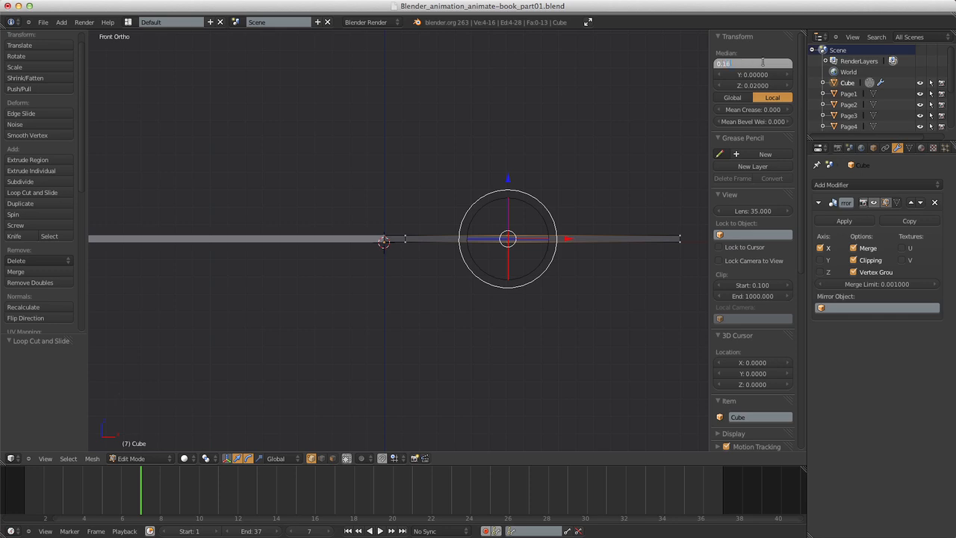
key("Return")
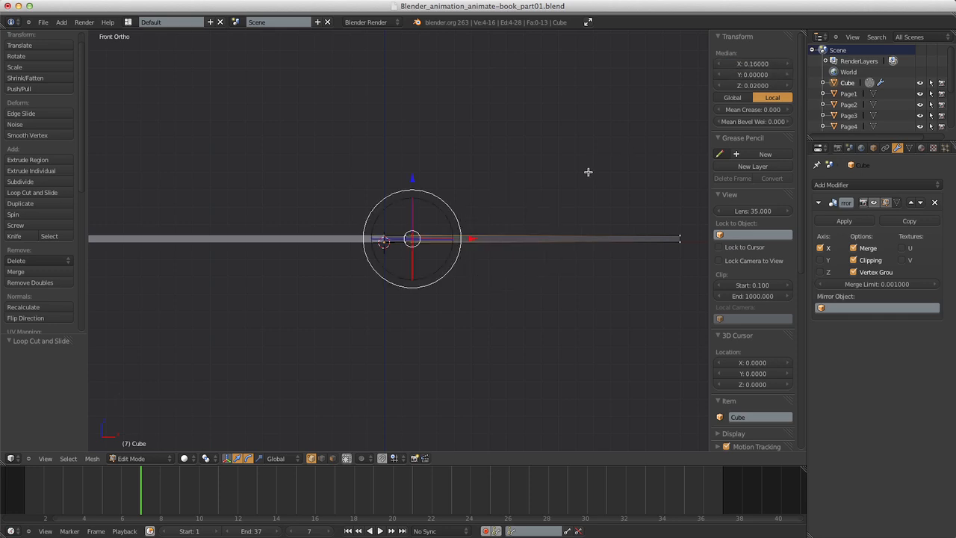
Raise the selected edge loop by setting its median Z to 0.04, forming a step beside the spine.
scroll(587, 172, "up", 9)
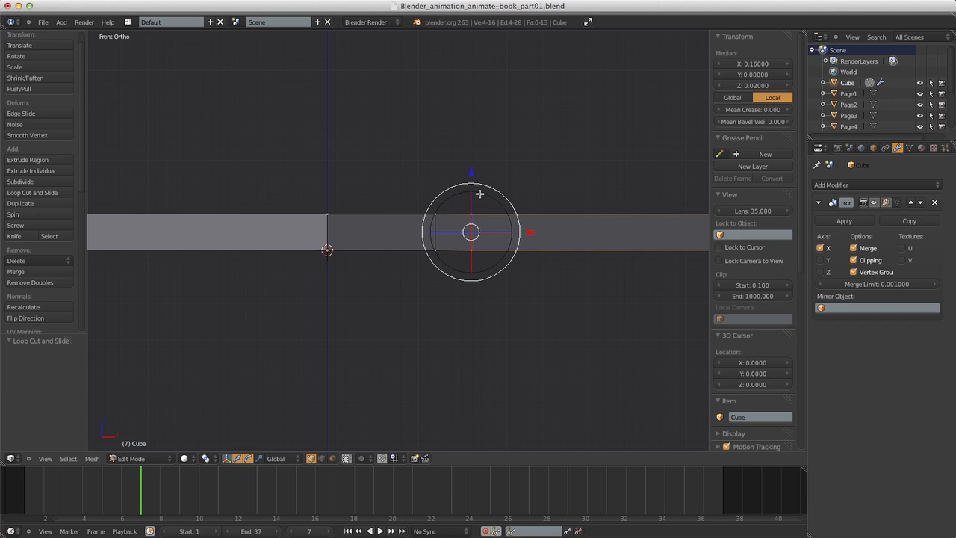
left_click(754, 84)
type("0.0")
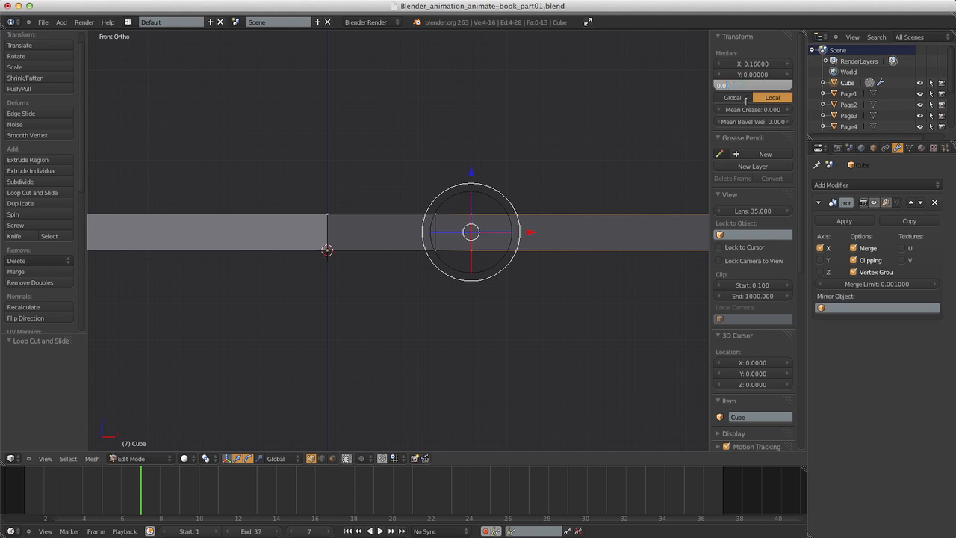
type("4")
key("Return")
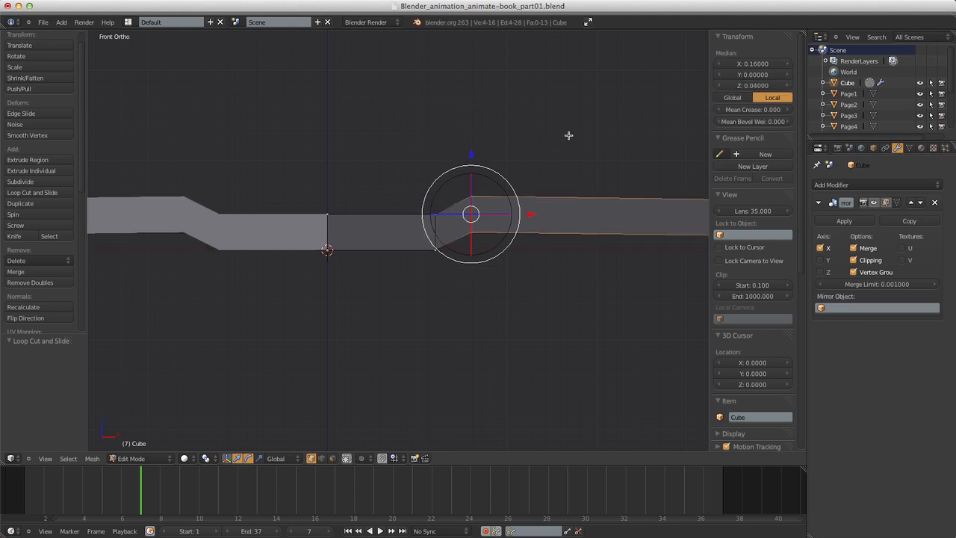
Add two evenly spaced loop cuts across the sloped hinge section beside the spine.
scroll(514, 182, "down", 3)
middle_click_drag(515, 182, 589, 262)
key("KP_1")
scroll(501, 186, "up", 5)
scroll(501, 186, "down", 1)
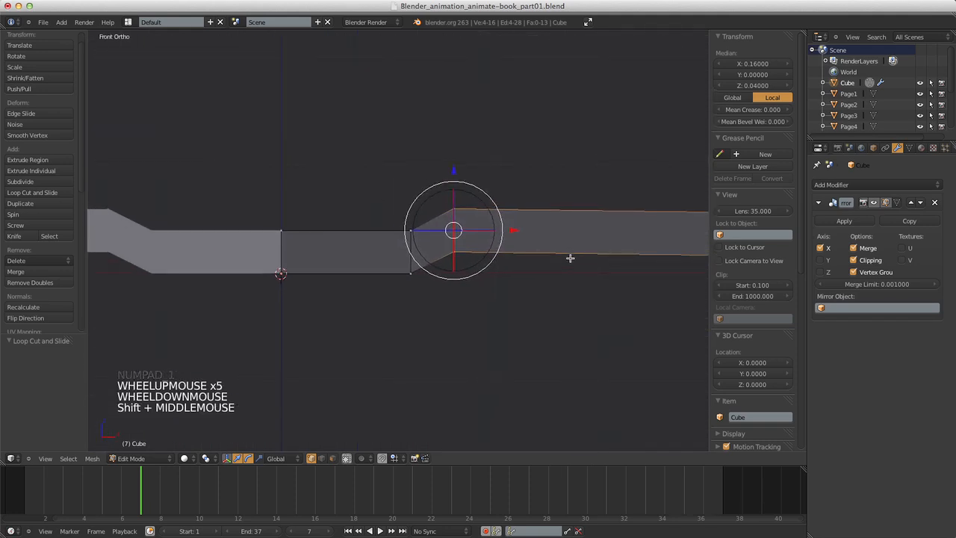
scroll(568, 254, "up", 4)
scroll(566, 254, "down", 7)
scroll(566, 254, "up", 4)
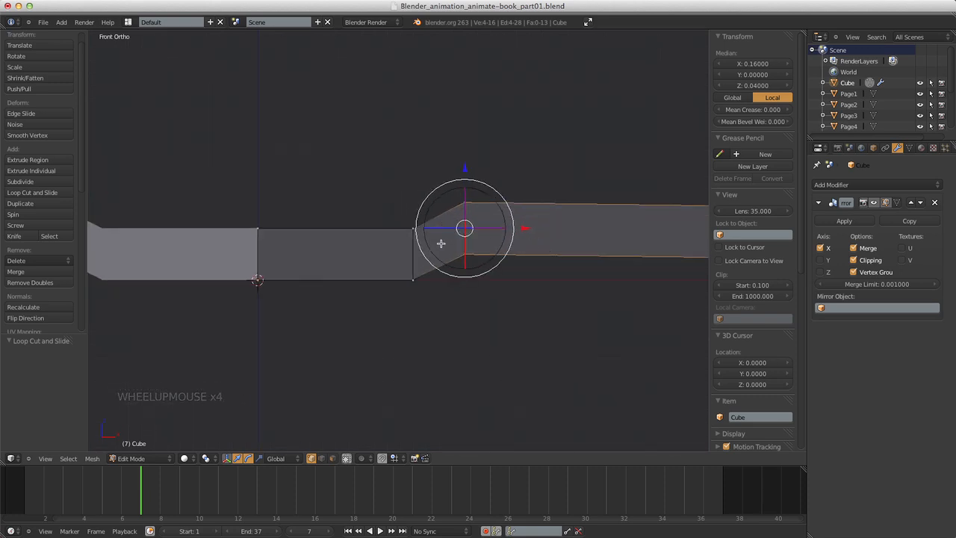
key("ctrl+r")
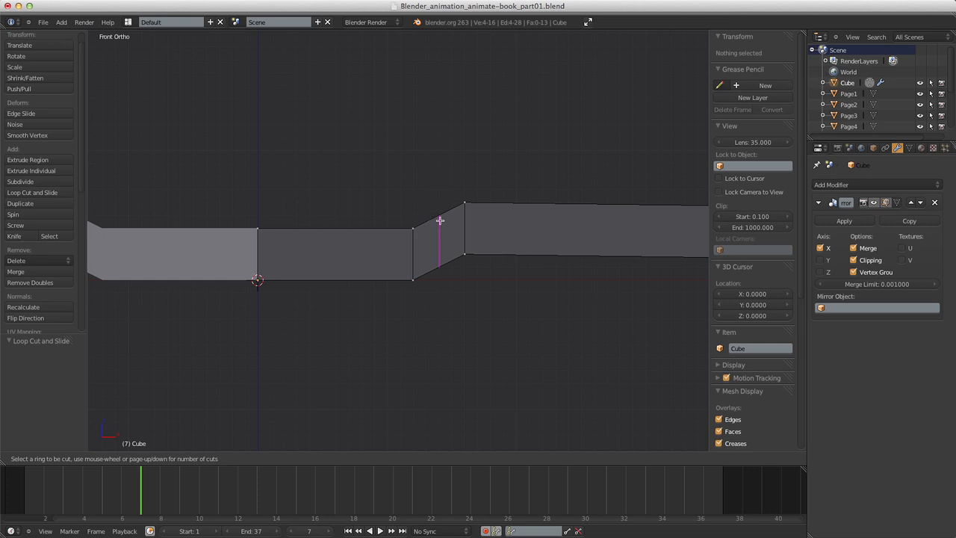
scroll(440, 220, "up", 1)
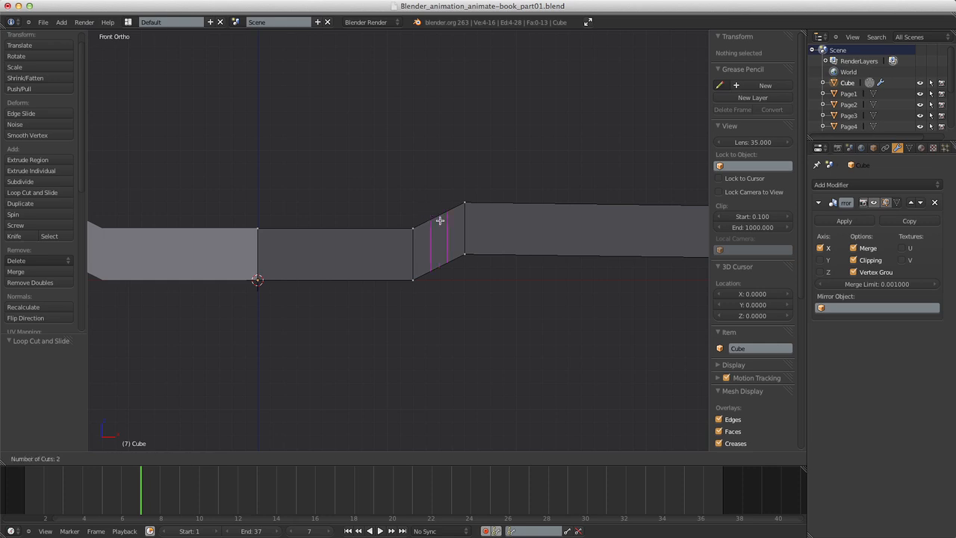
left_click(440, 220)
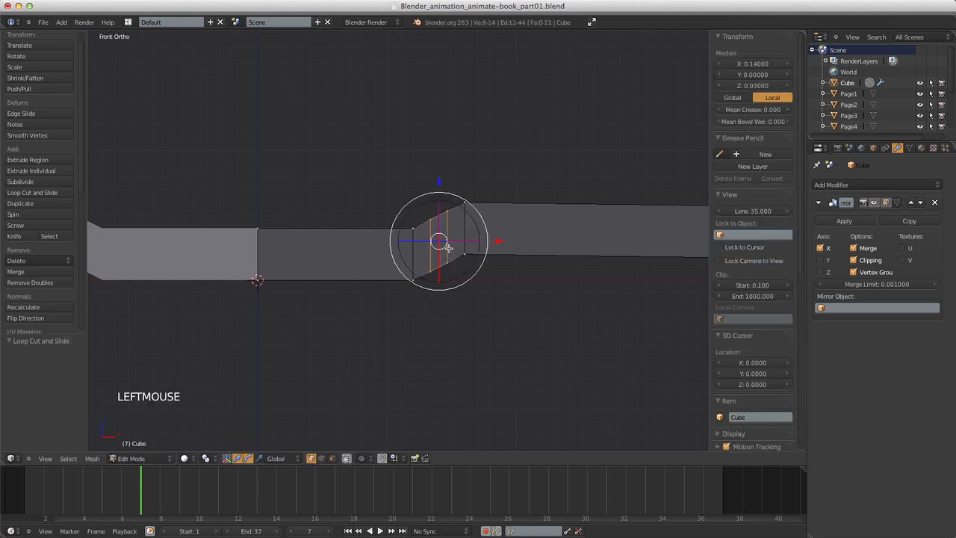
Move the upper edge of the hinge cut nearer the spine up and inward to about X 0.129, Z 0.049.
scroll(453, 246, "up", 2)
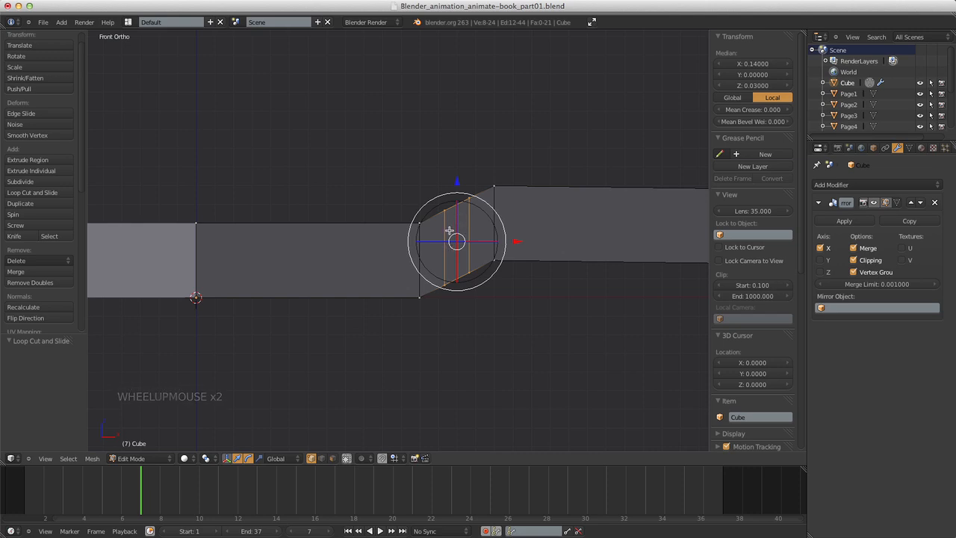
key("a")
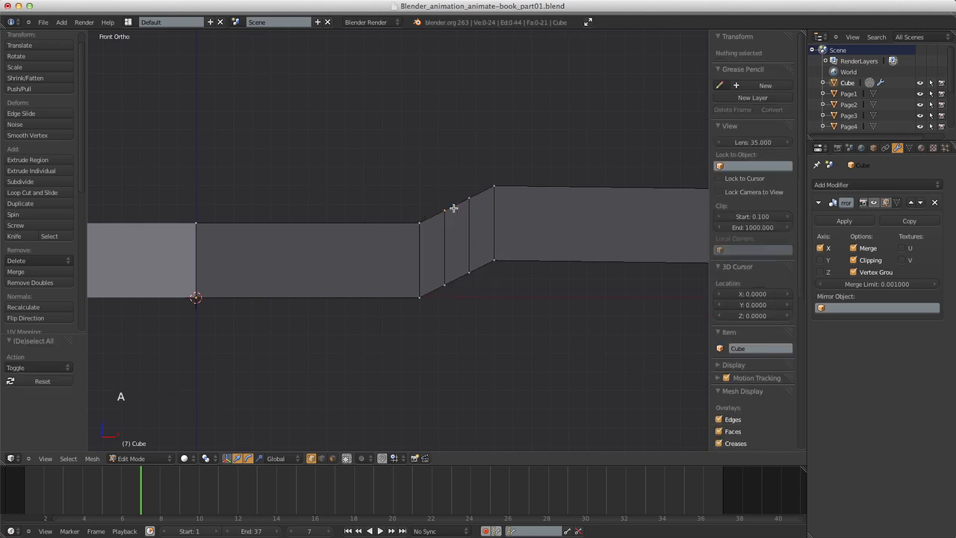
key("b")
left_click_drag(425, 195, 449, 222)
key("a")
key("b")
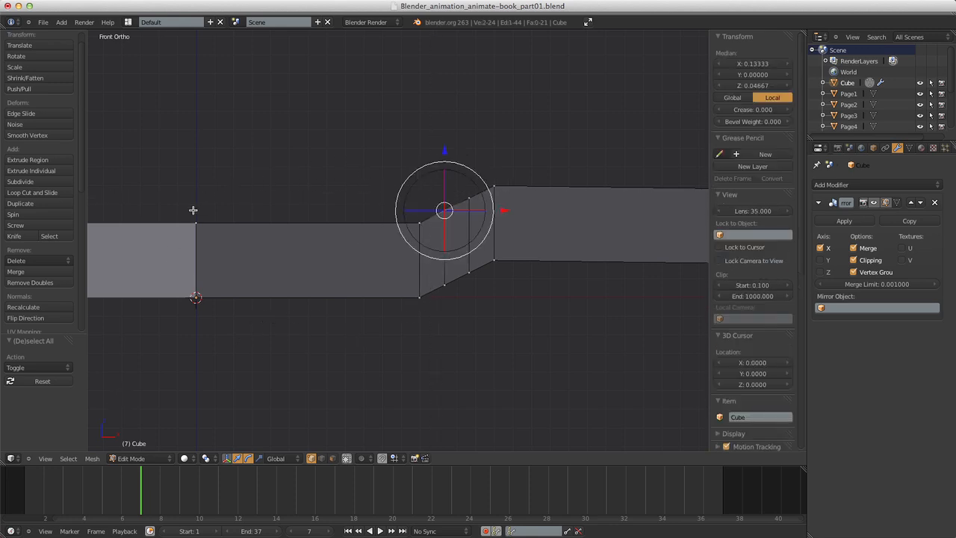
scroll(414, 303, "down", 4)
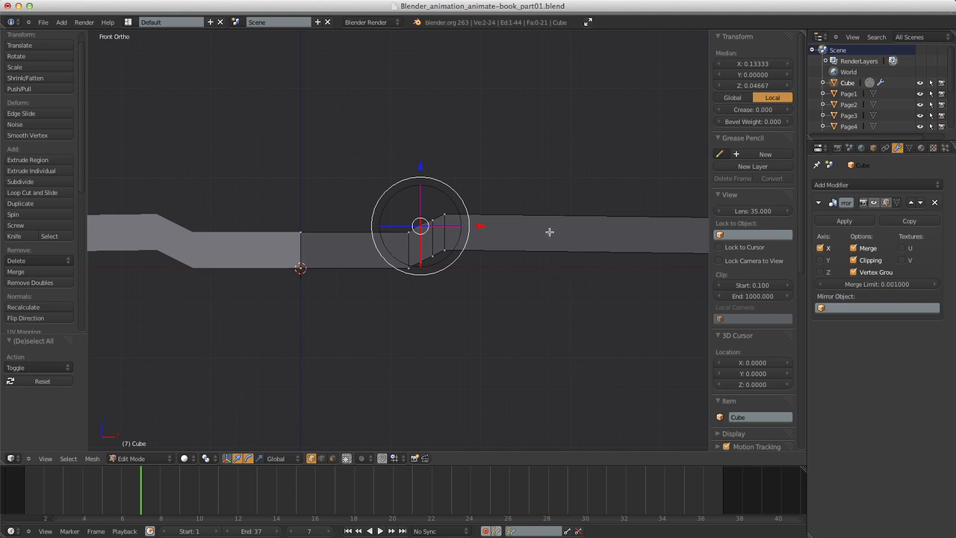
scroll(412, 245, "up", 3)
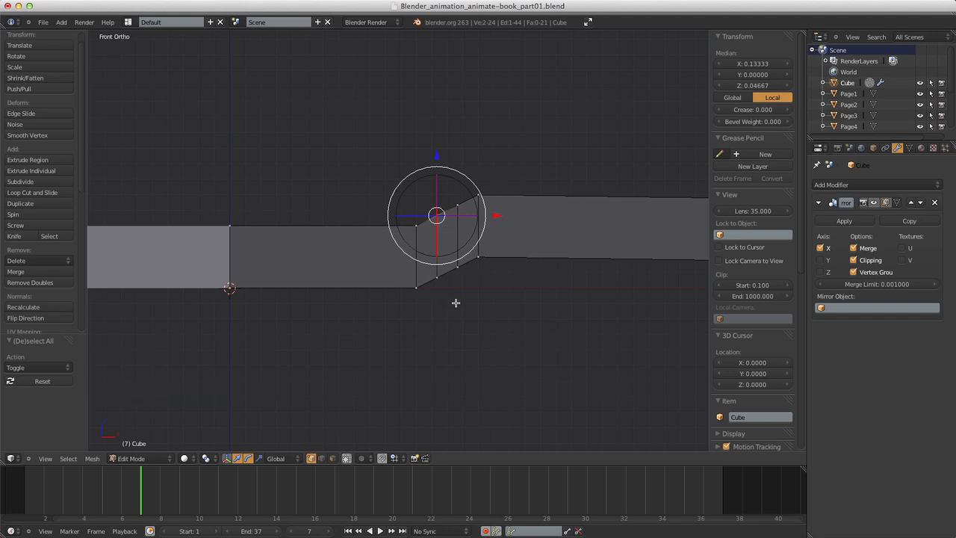
scroll(456, 303, "up", 4)
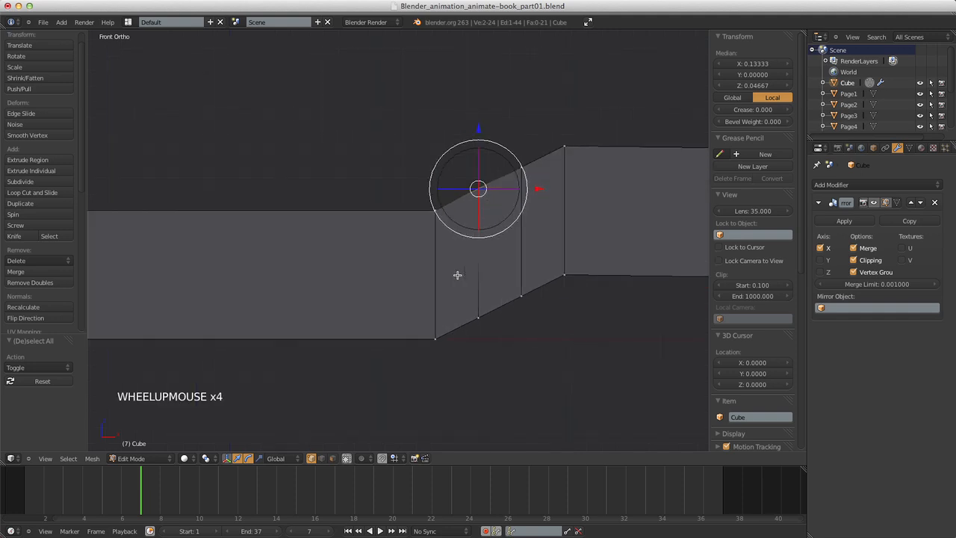
key("g")
left_click(503, 237)
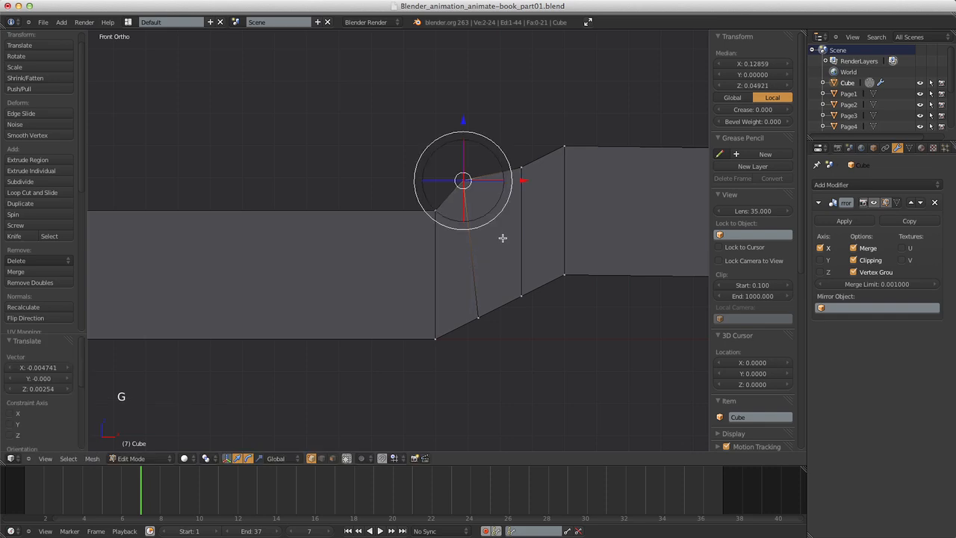
Move the upper edge of the outer hinge cut up and inward to about X 0.142, Z 0.058, rounding the step.
key("a")
key("b")
left_click_drag(503, 135, 536, 185)
key("g")
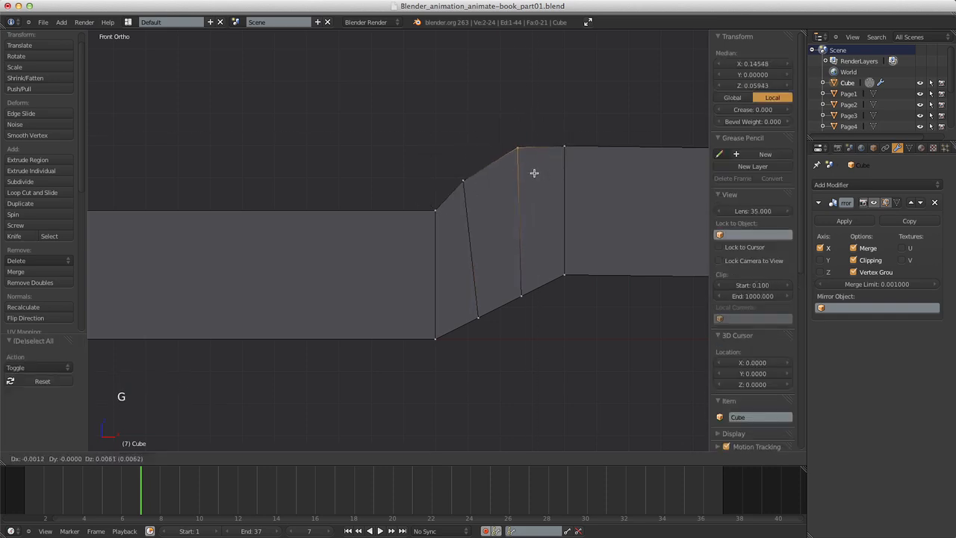
left_click(546, 163)
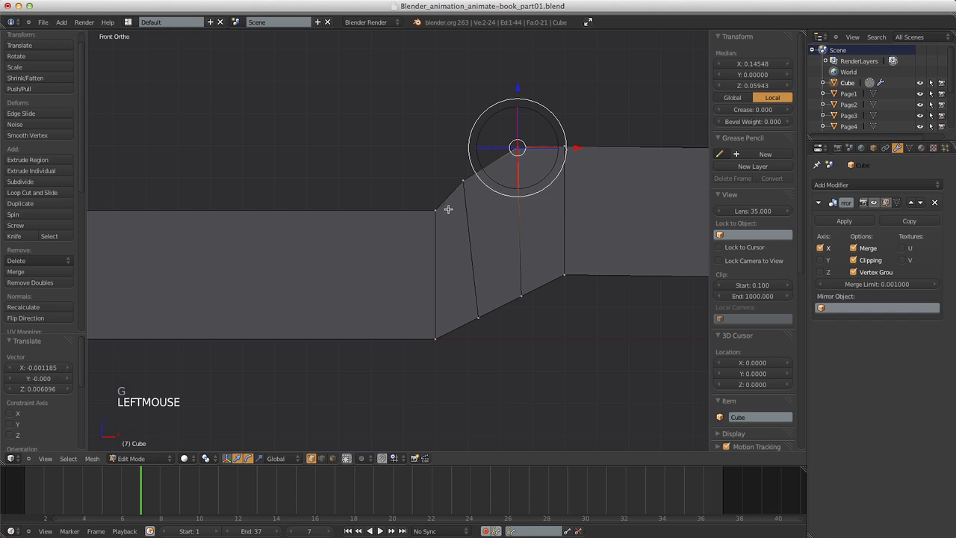
key("g")
left_click(555, 147)
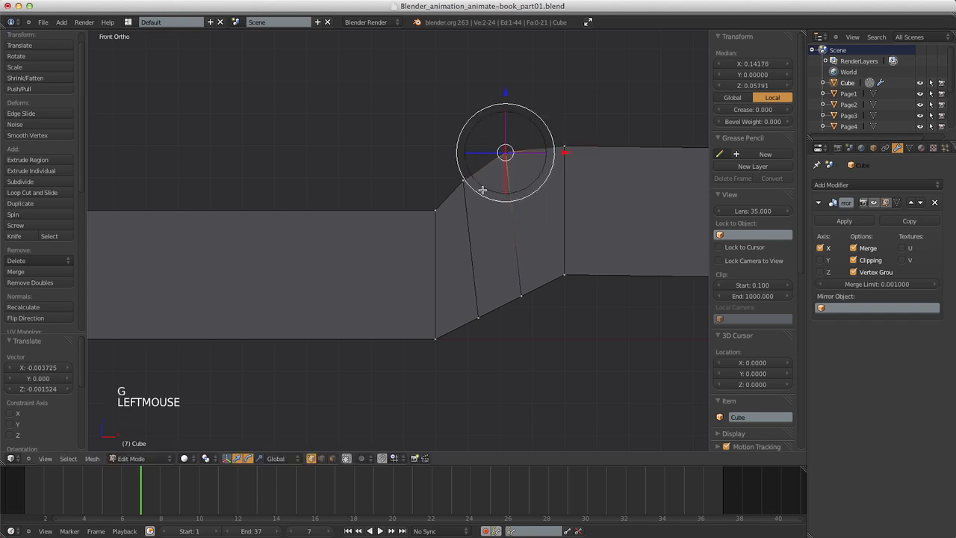
Nudge the upper edge of the inner hinge cut slightly towards the spine, to about X 0.127, Z 0.049.
key("a")
key("b")
left_click_drag(443, 171, 485, 207)
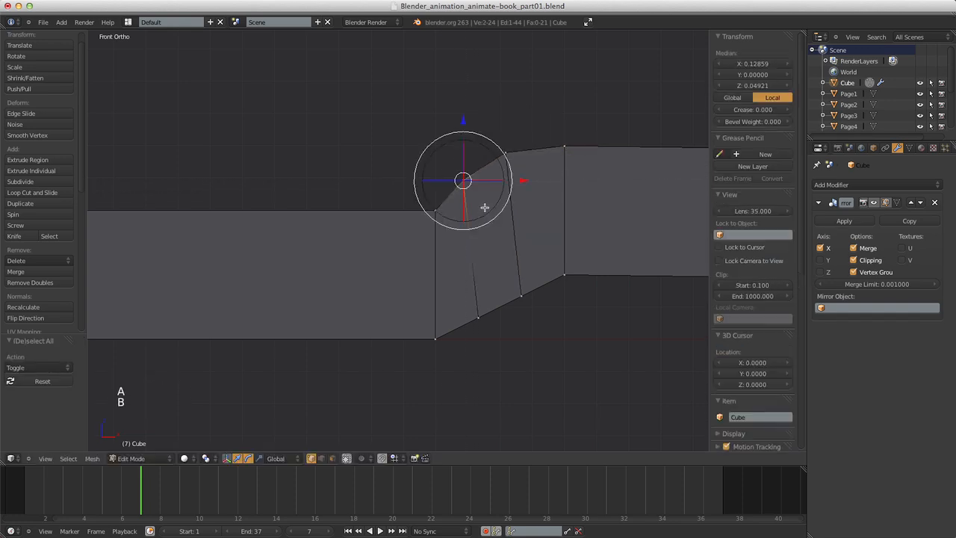
key("g")
left_click(480, 209)
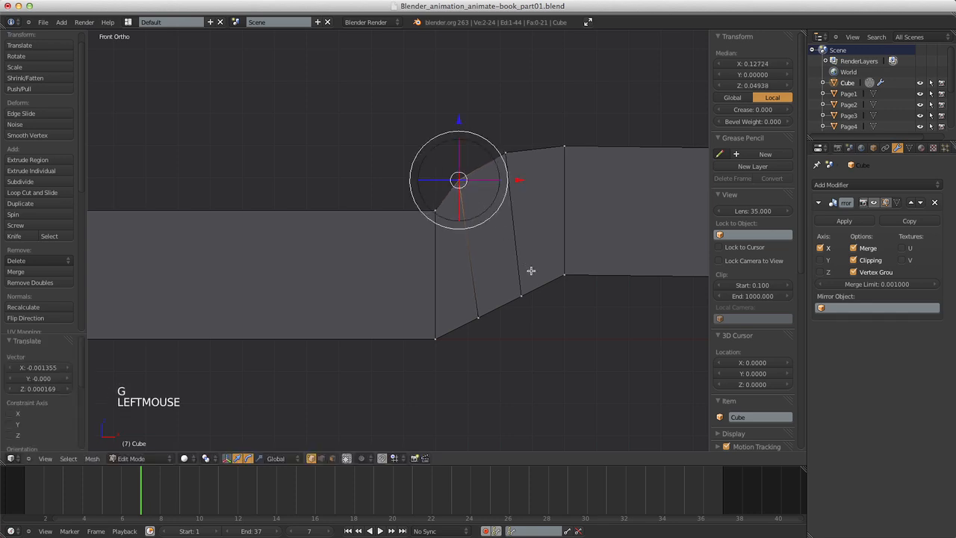
key("a")
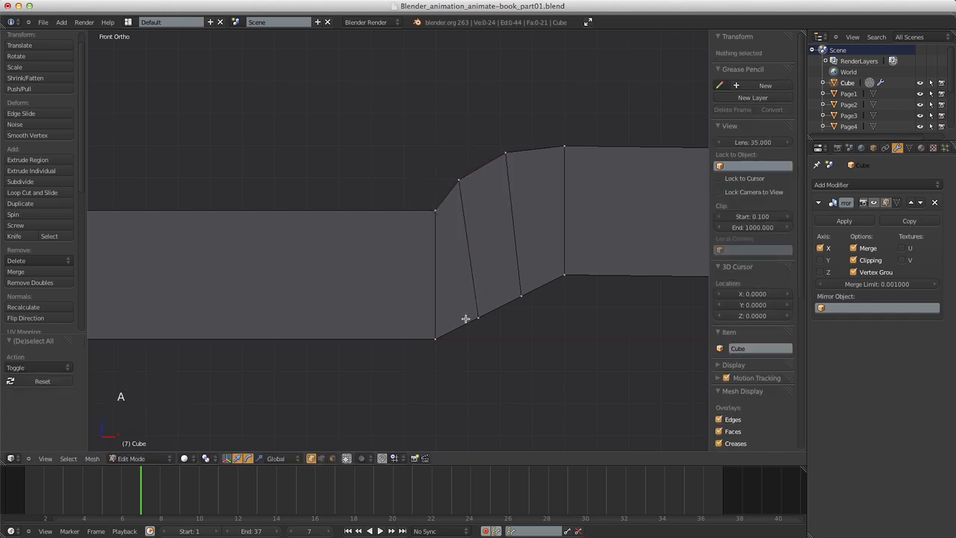
Raise the lower edge of the outer hinge cut to about X 0.144, Z 0.037 to notch the underside.
key("b")
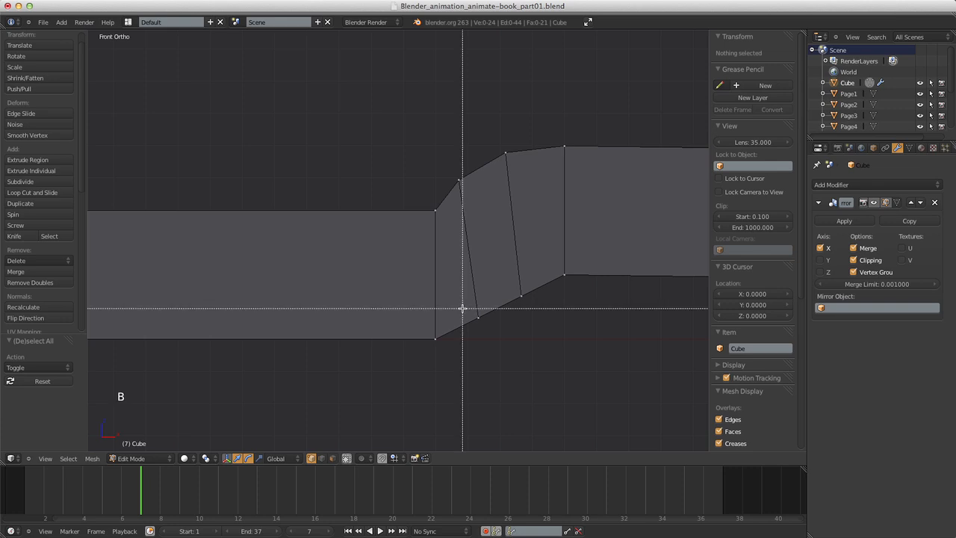
right_click(517, 280)
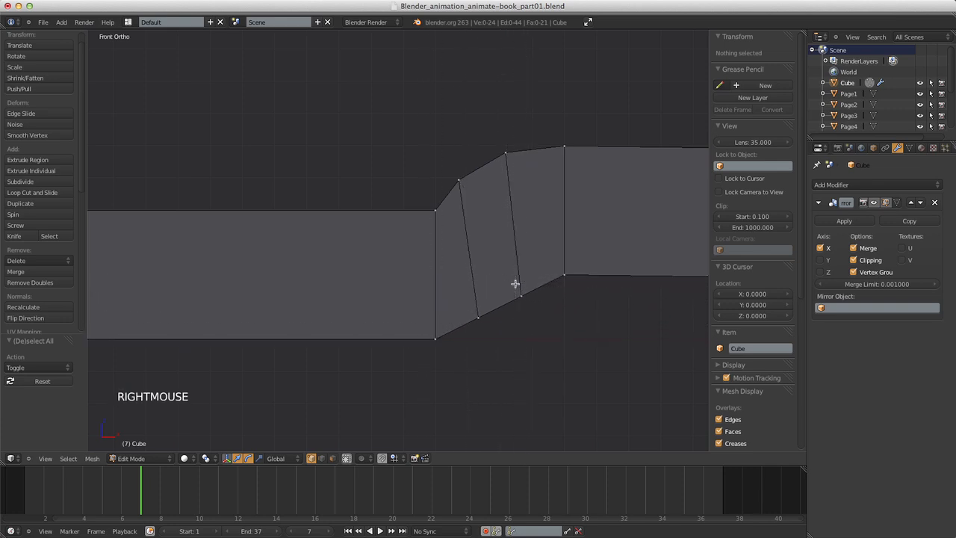
right_click(527, 302)
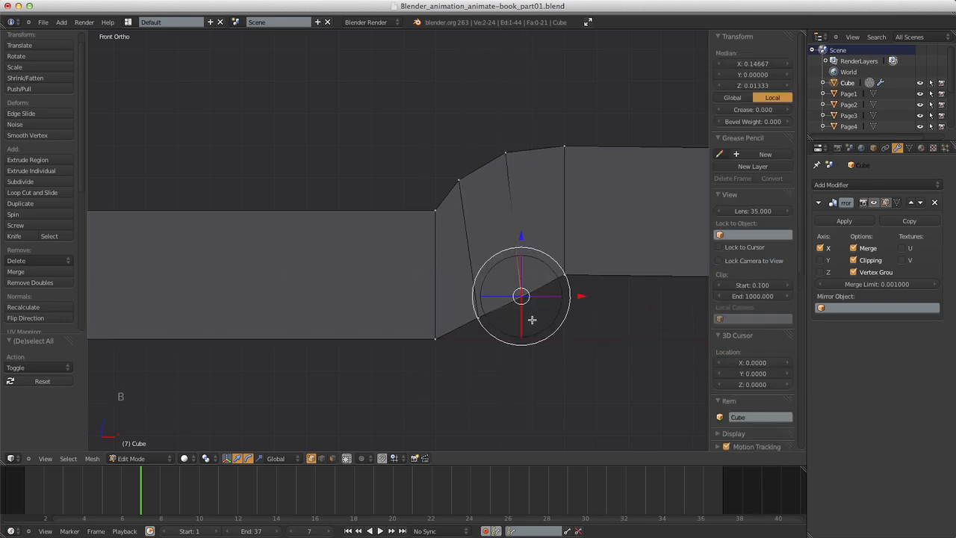
key("g")
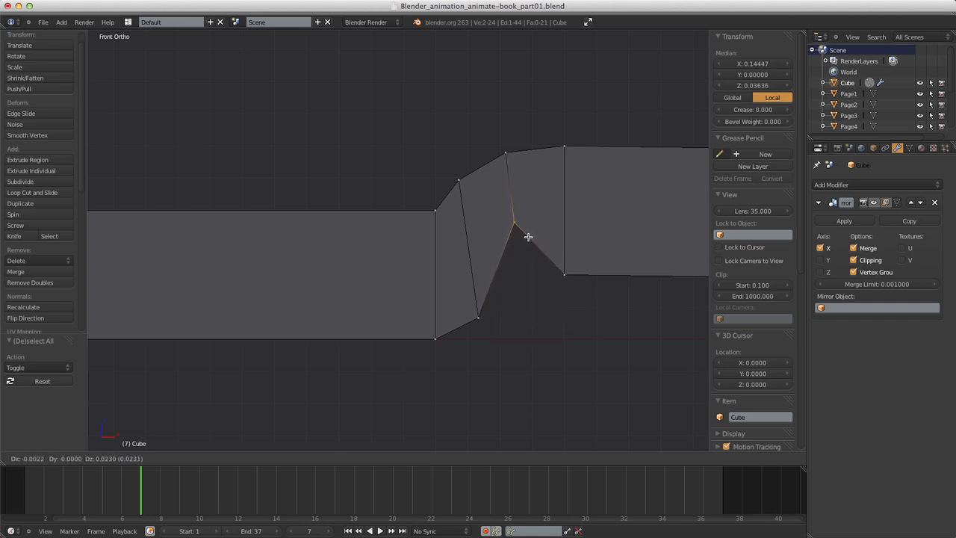
left_click(527, 239)
Reselect the raised lower edge of the outer hinge cut and nudge it up to about X 0.145, Z 0.039.
key("a")
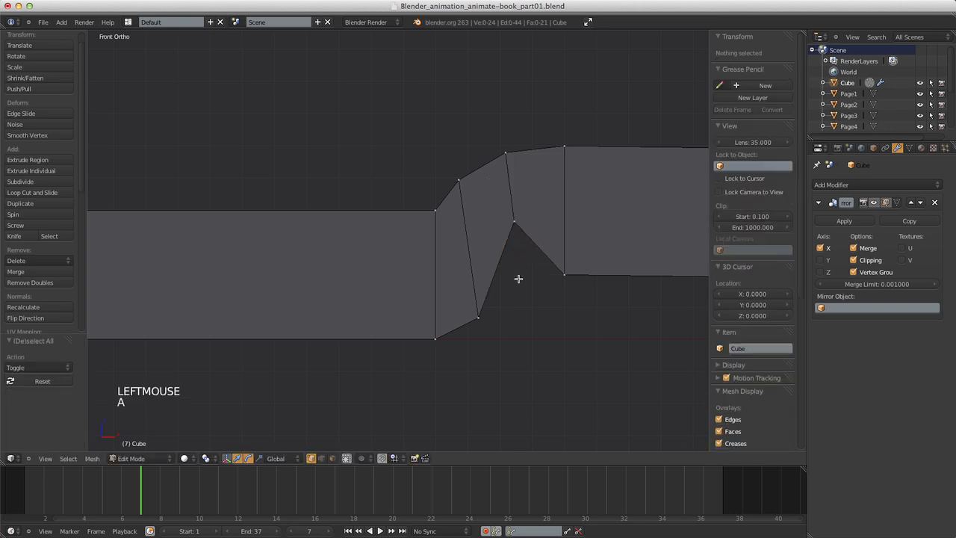
key("b")
right_click(507, 227)
key("a")
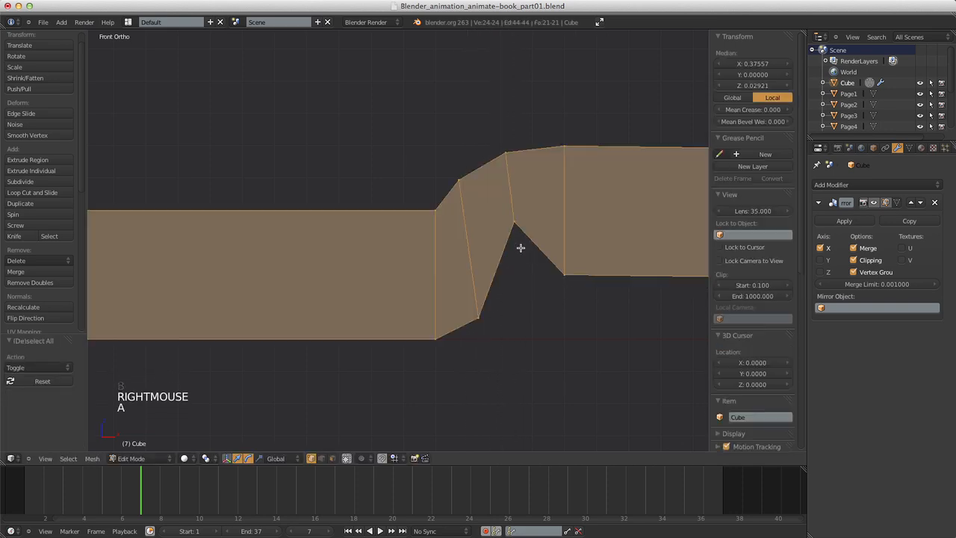
key("a")
key("b")
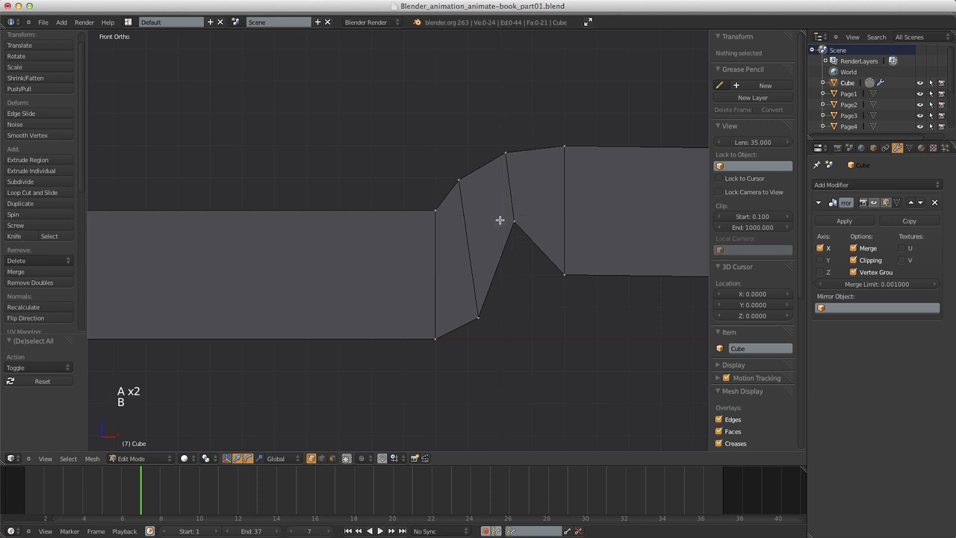
left_click_drag(501, 217, 526, 233)
key("g")
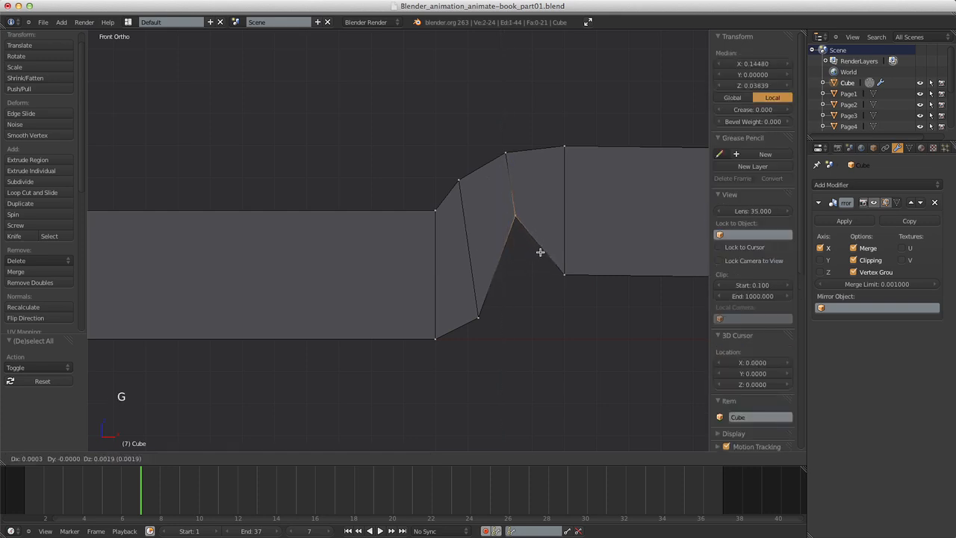
left_click(540, 252)
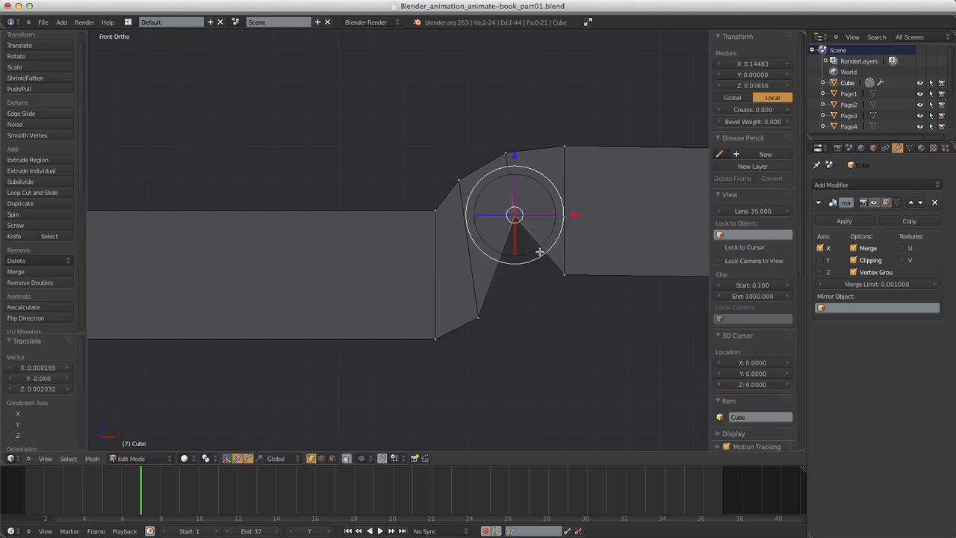
Raise the lower edge of the inner hinge cut to about X 0.134, Z 0.019.
key("a")
key("b")
left_click_drag(458, 302, 516, 341)
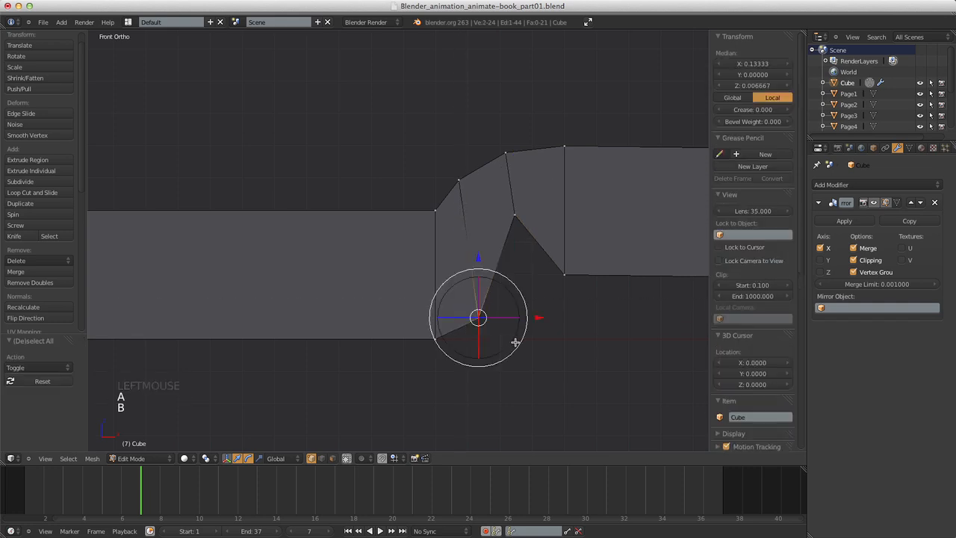
key("g")
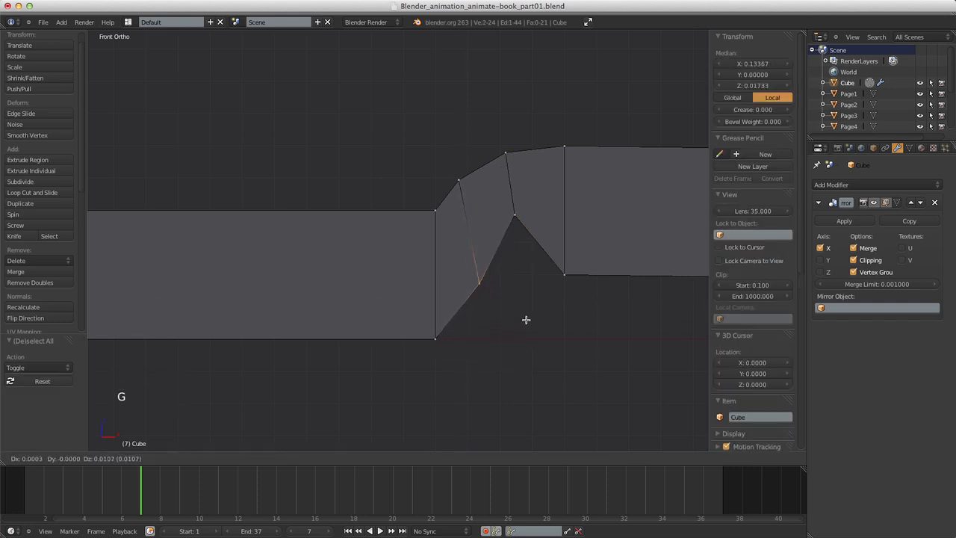
left_click(525, 314)
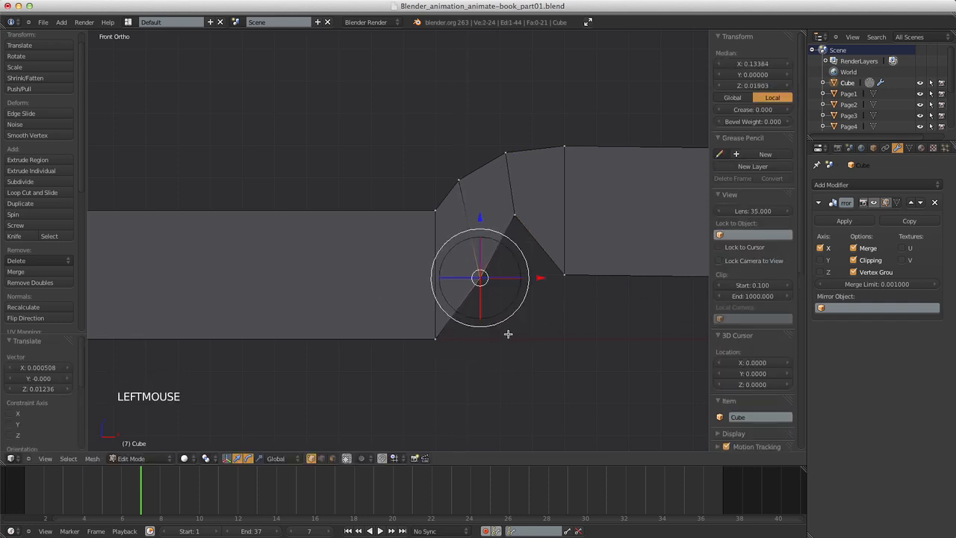
Move the spine's lower corner edge outward along X to about 0.134, below the inner hinge cut's lower edge.
key("a")
key("b")
left_click_drag(412, 322, 451, 353)
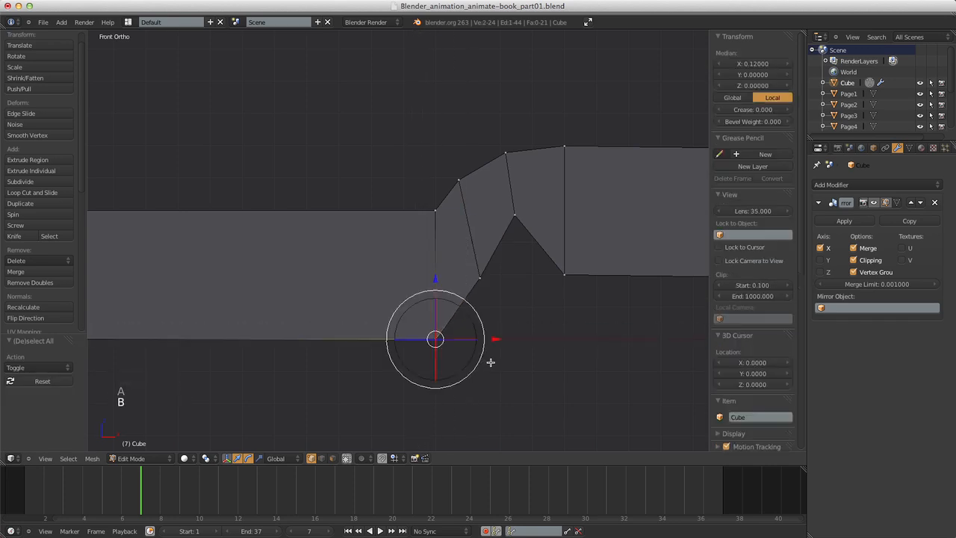
key("g")
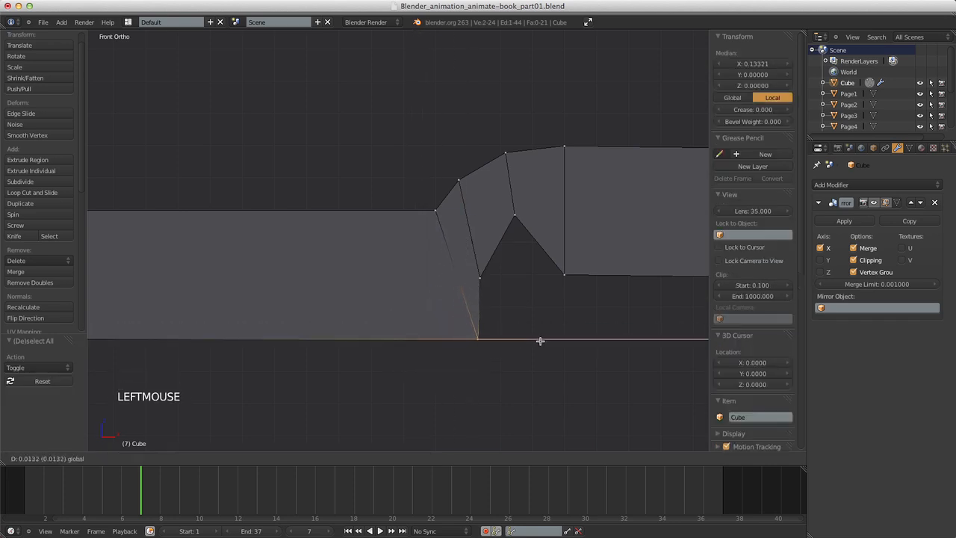
left_click(545, 345)
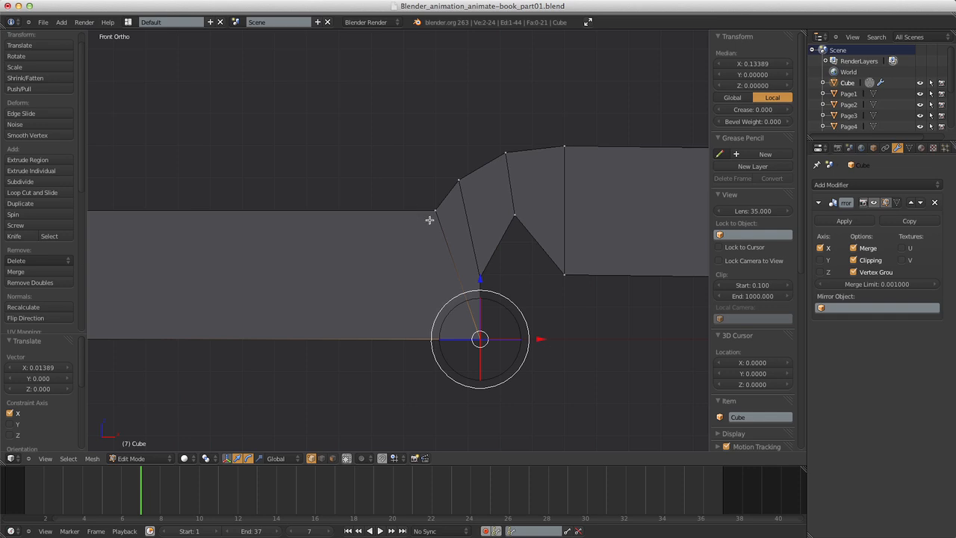
left_click(519, 297)
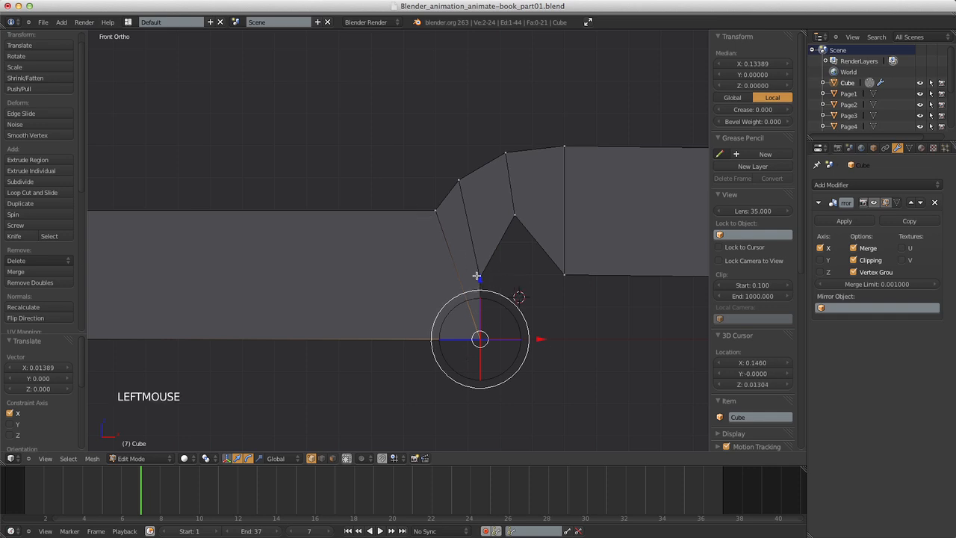
Select the lower edge of the inner hinge cut and lower it slightly along Z.
key("a")
key("b")
left_click_drag(476, 262, 495, 294)
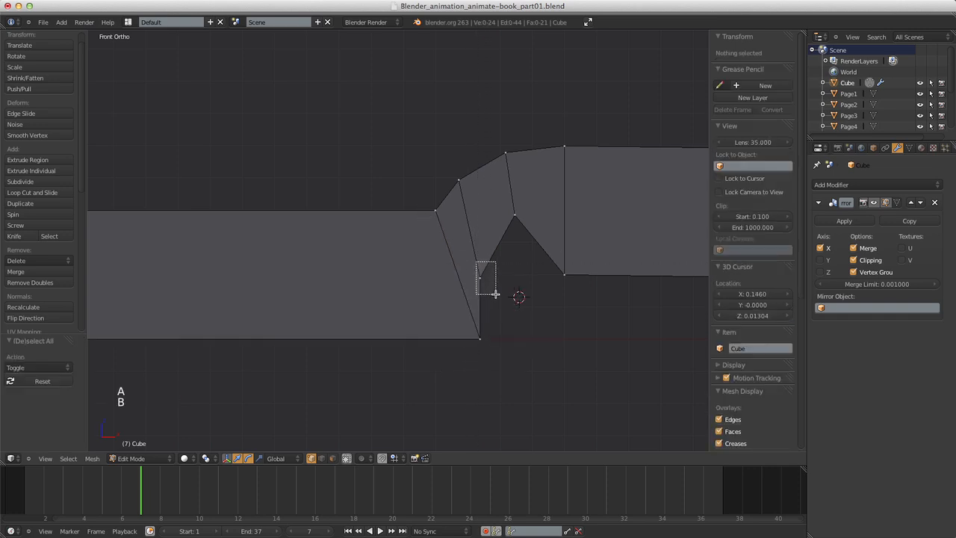
mouse_move(481, 224)
left_mouse_down()
mouse_move(481, 194)
mouse_move(487, 237)
mouse_move(490, 220)
left_mouse_up()
key("a")
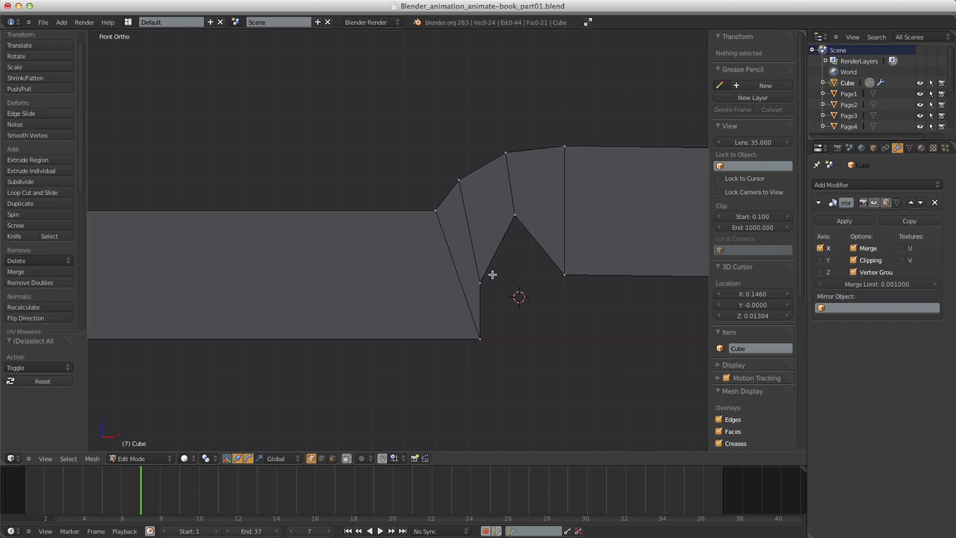
key("a")
key("a")
Examine the notched hinge and spine of the mirrored cover from several angles.
scroll(508, 336, "down", 4)
middle_click_drag(508, 337, 555, 356)
scroll(530, 324, "down", 2)
scroll(508, 310, "down", 4)
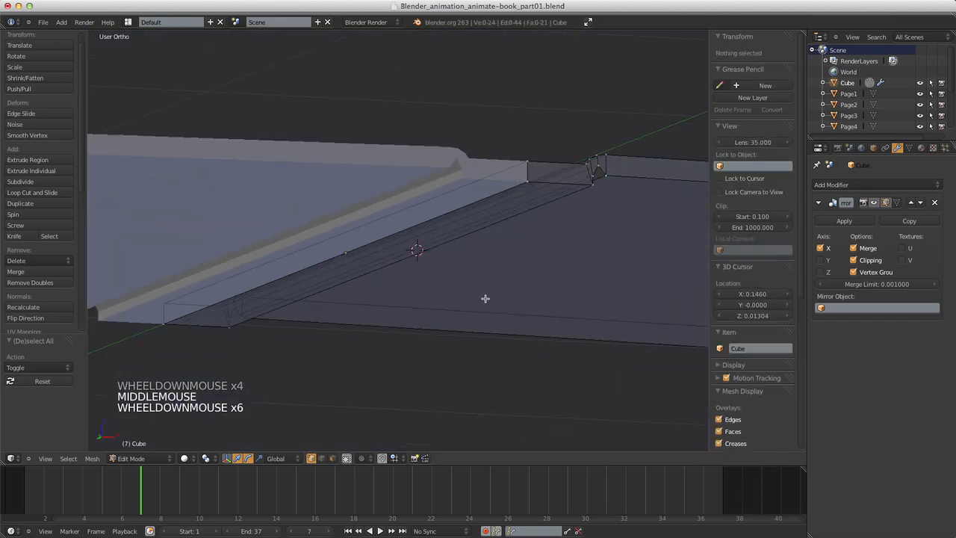
scroll(486, 296, "down", 4)
middle_click_drag(486, 296, 429, 324)
scroll(450, 311, "up", 5)
scroll(450, 311, "down", 4)
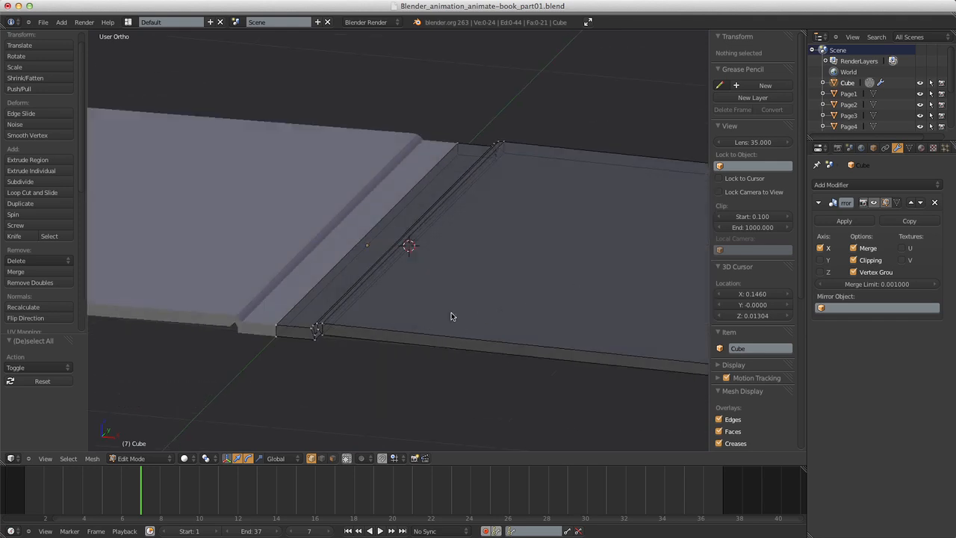
Select the whole cover mesh and set its faces to smooth shading.
key("Tab")
key("Tab")
key("a")
key("a")
key("a")
key("a")
key("a")
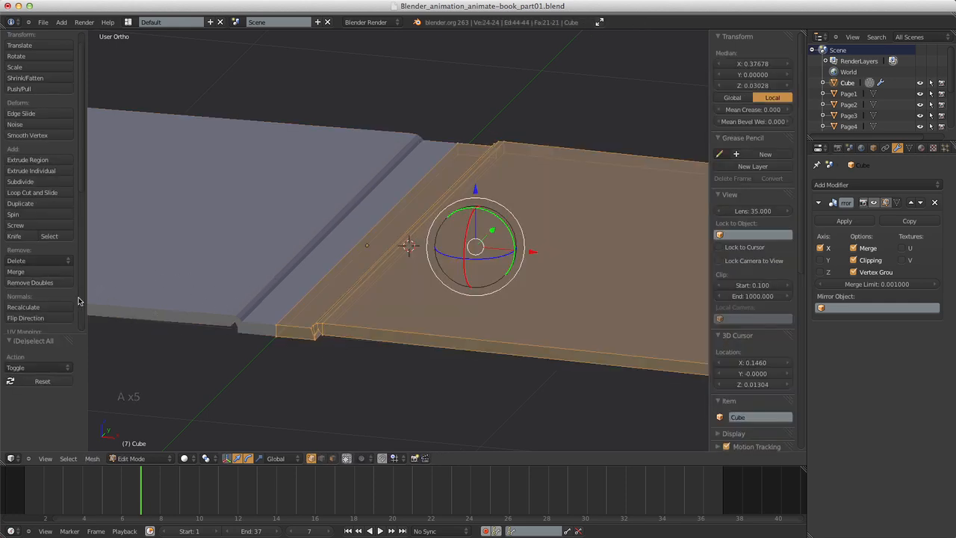
scroll(50, 302, "down", 10)
left_click(17, 171)
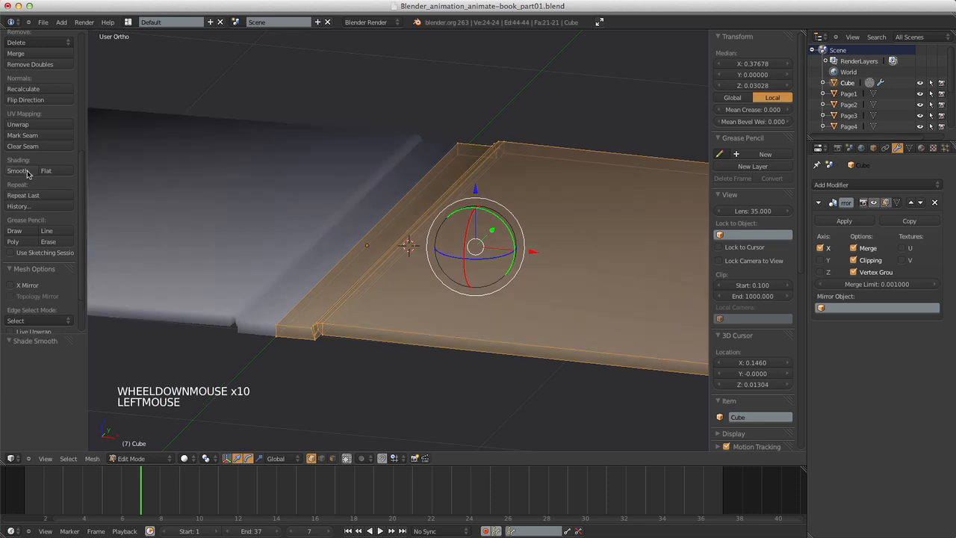
Recalculate the normals of the whole cover mesh to face outward.
scroll(65, 202, "up", 2)
scroll(65, 201, "down", 1)
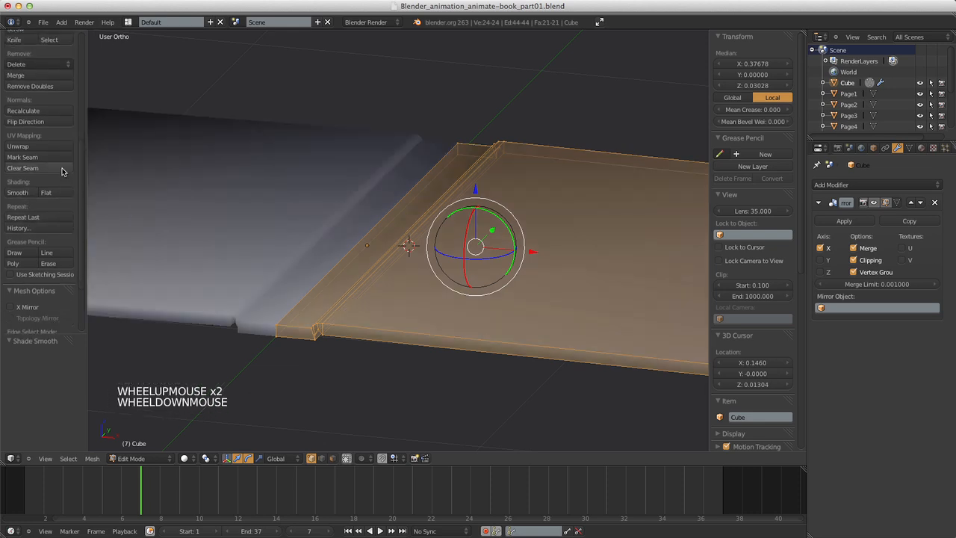
scroll(42, 233, "down", 6)
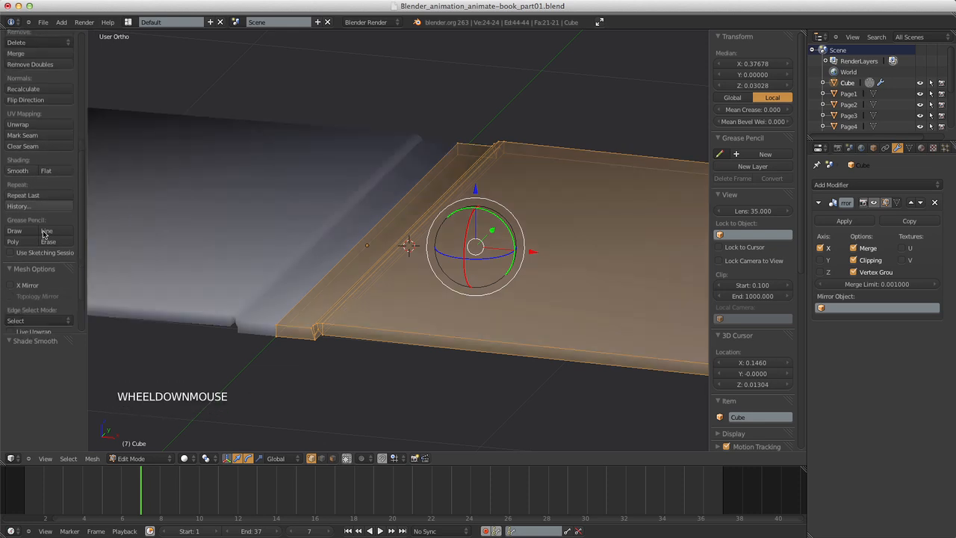
scroll(43, 235, "up", 11)
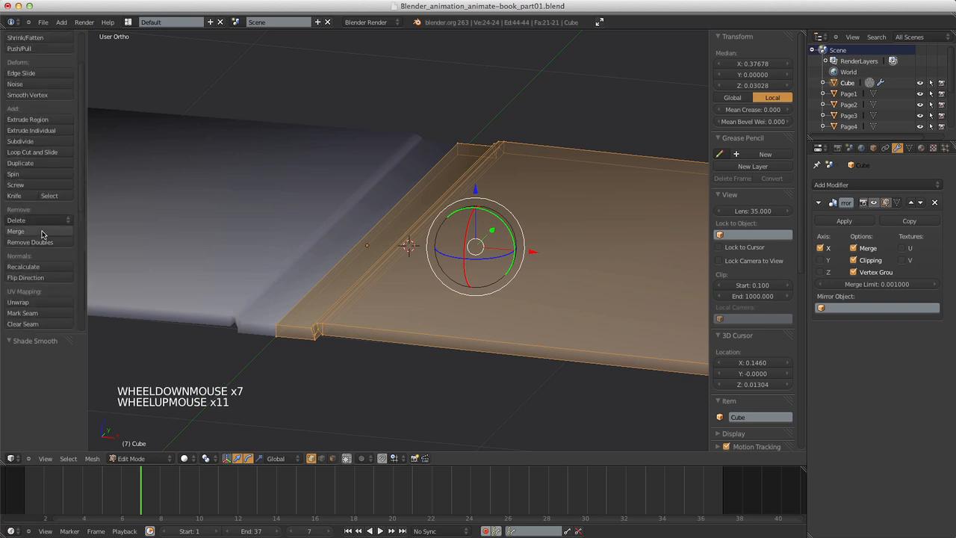
left_click(24, 266)
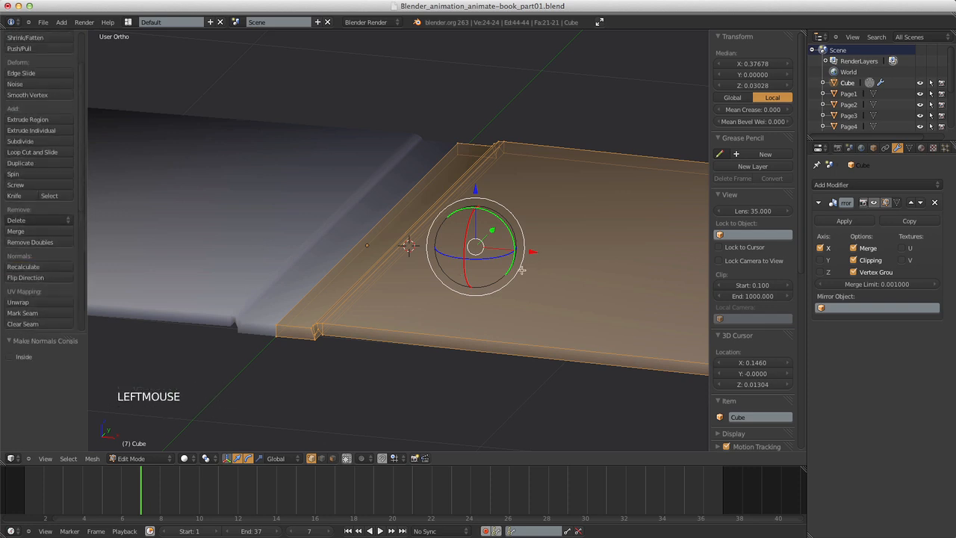
key("Tab")
key("Tab")
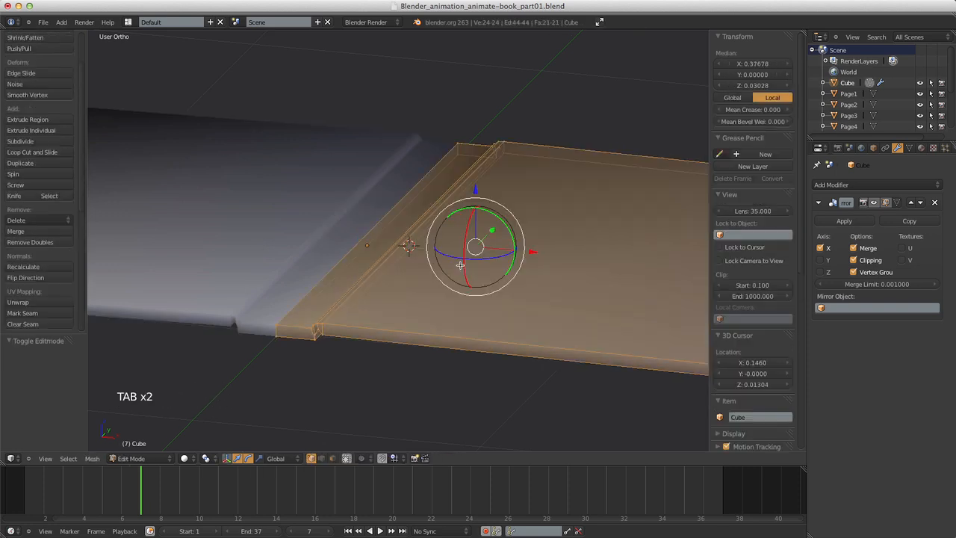
Return to Object Mode and add a Subdivision Surface modifier to the cover after the Mirror modifier.
key("Tab")
left_click(856, 186)
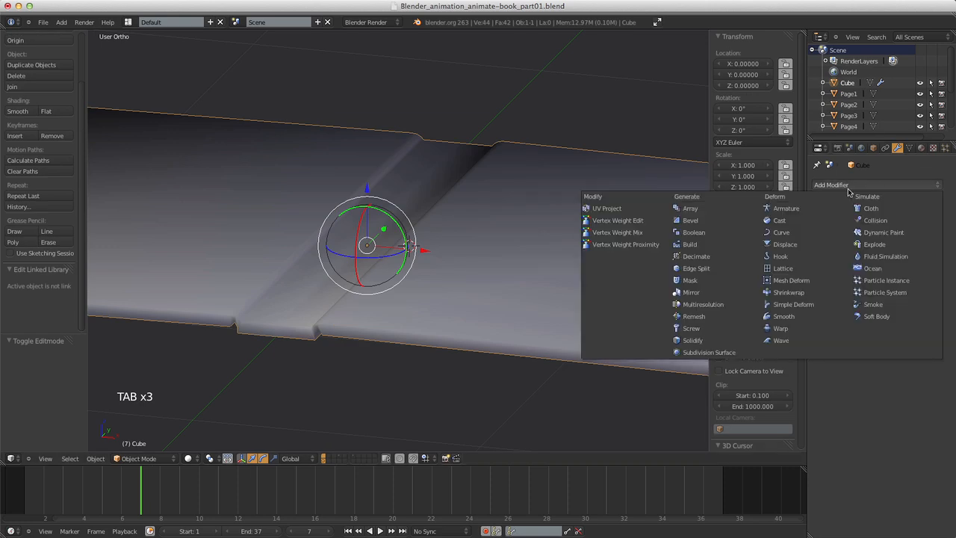
left_click(704, 352)
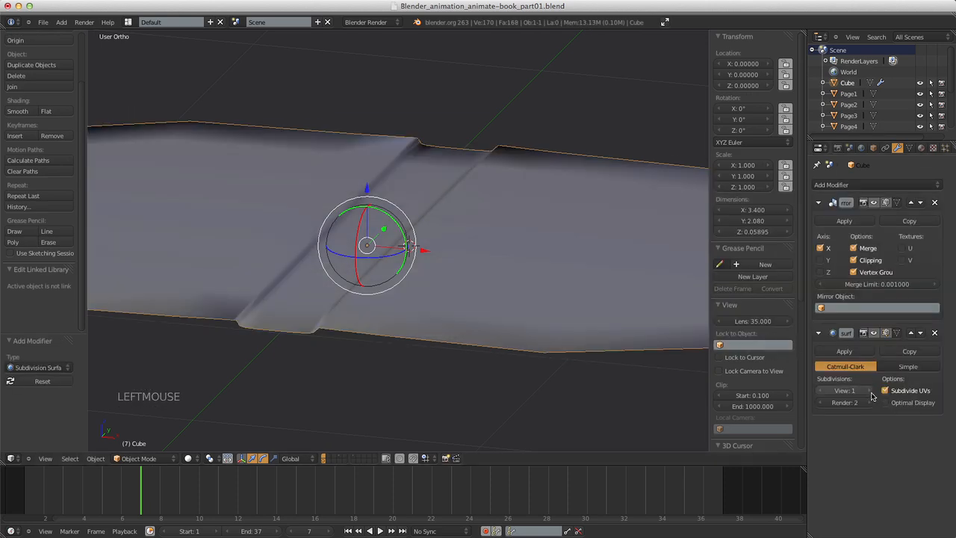
scroll(642, 386, "down", 7)
middle_click_drag(552, 372, 550, 348)
scroll(530, 313, "up", 4)
scroll(537, 307, "up", 3)
middle_click_drag(538, 304, 441, 321, "shift")
Add a loop cut across the cover panel and slide it to the outer edge, at about X 1.681.
right_click(506, 303)
key("Tab")
scroll(505, 303, "down", 4)
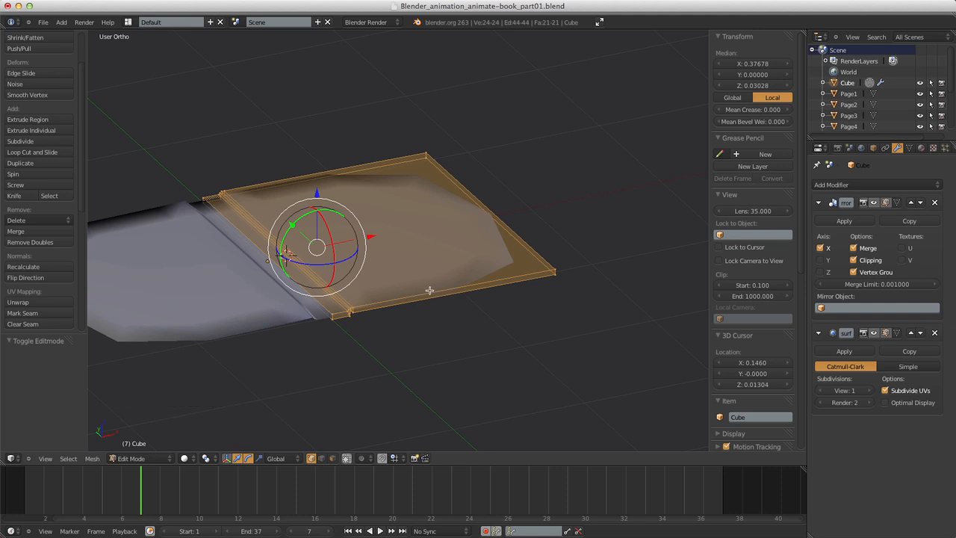
scroll(415, 297, "up", 4)
scroll(423, 299, "down", 2)
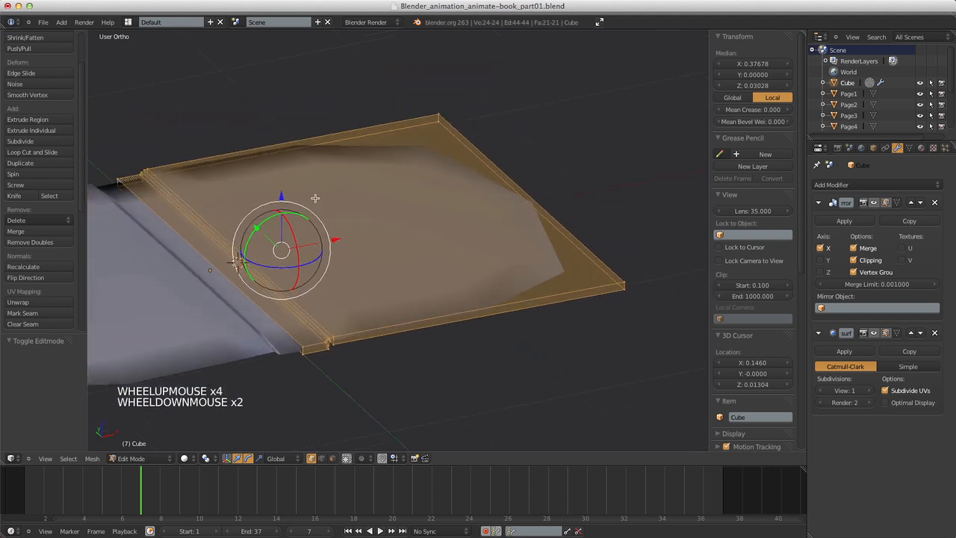
key("ctrl+r")
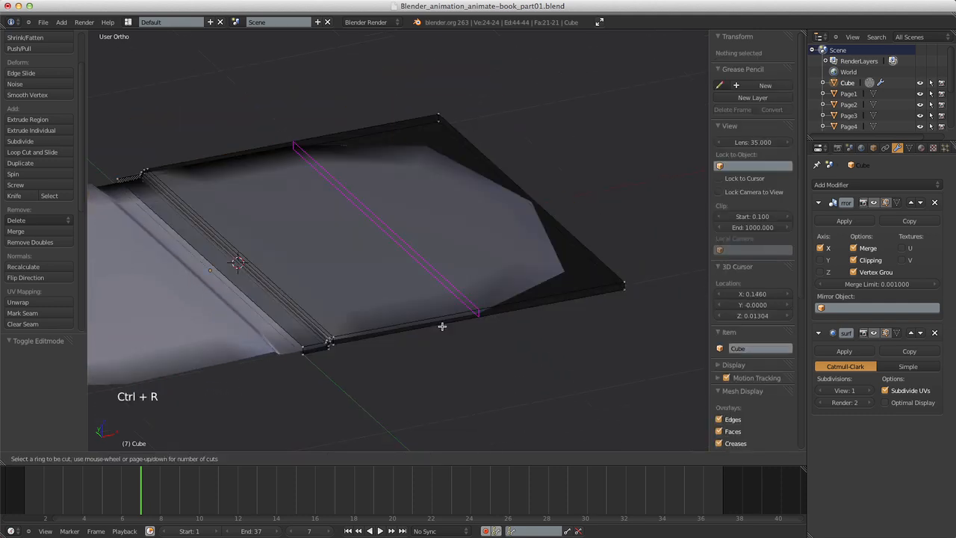
left_click(442, 326)
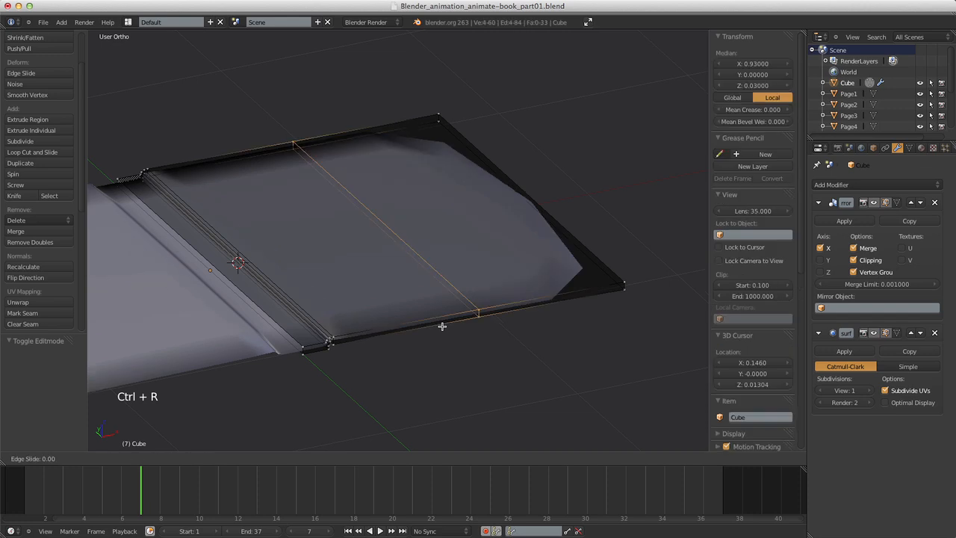
left_click(587, 318)
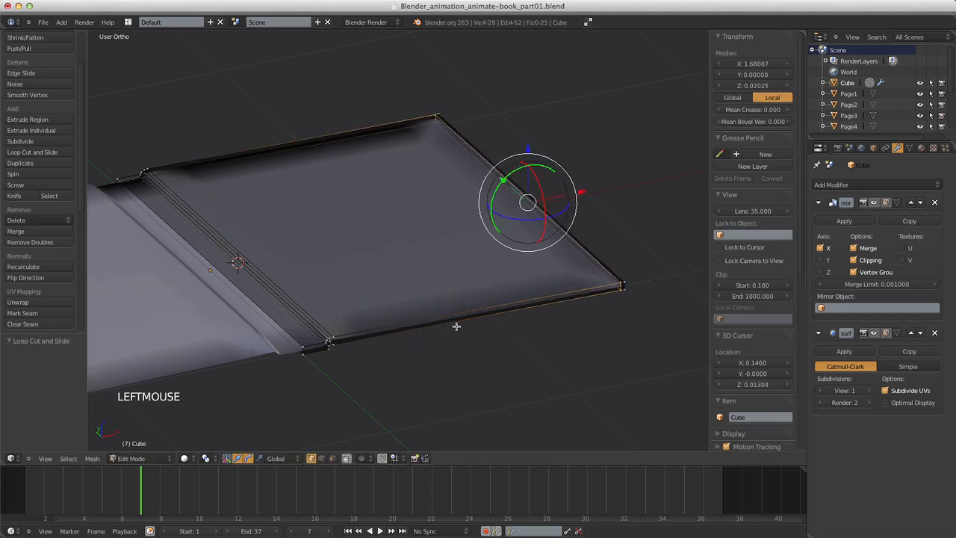
Add another loop cut across the cover panel and slide it close to the hinge, at about X 0.178.
middle_click_drag(456, 326, 411, 269, "shift")
key("ctrl+r")
left_click(412, 270)
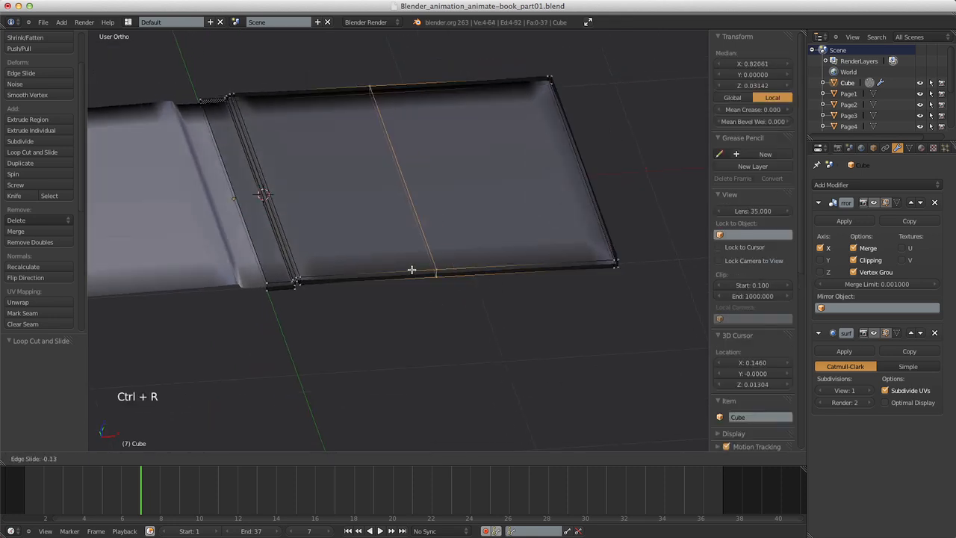
left_click(257, 280)
middle_click_drag(439, 273, 465, 327, "shift")
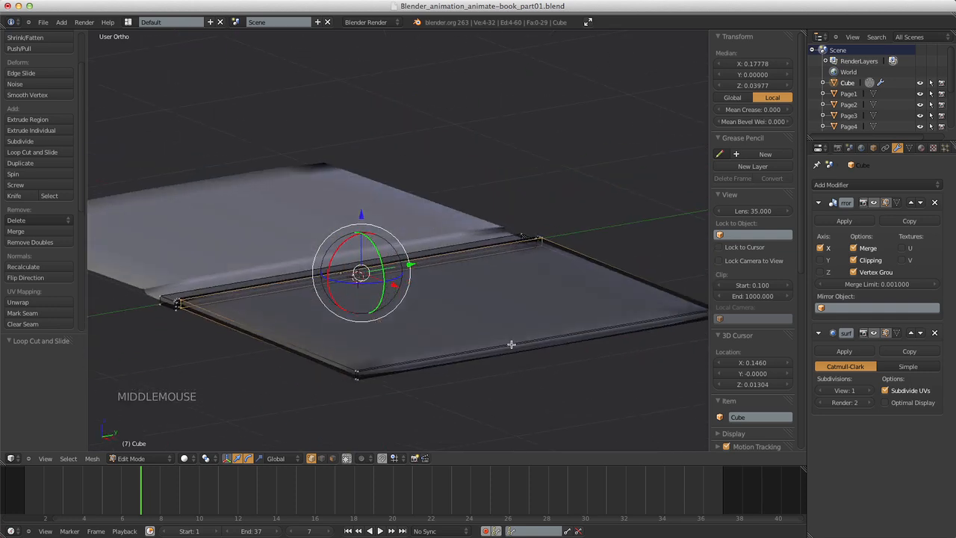
Add two lengthwise loop cuts through the cover and spine and scale them along Y by about 2.959 toward the ends.
key("ctrl+r")
scroll(514, 341, "up", 1)
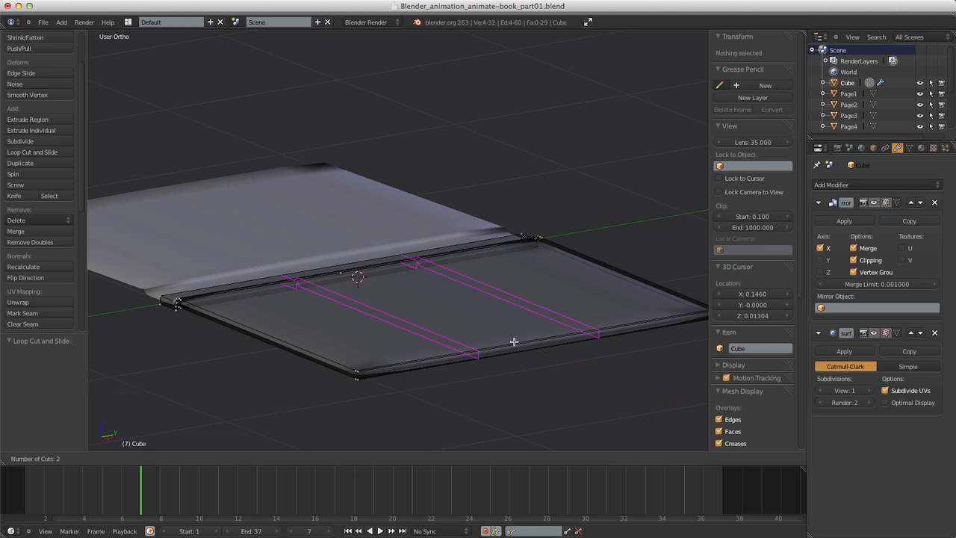
left_click(513, 341)
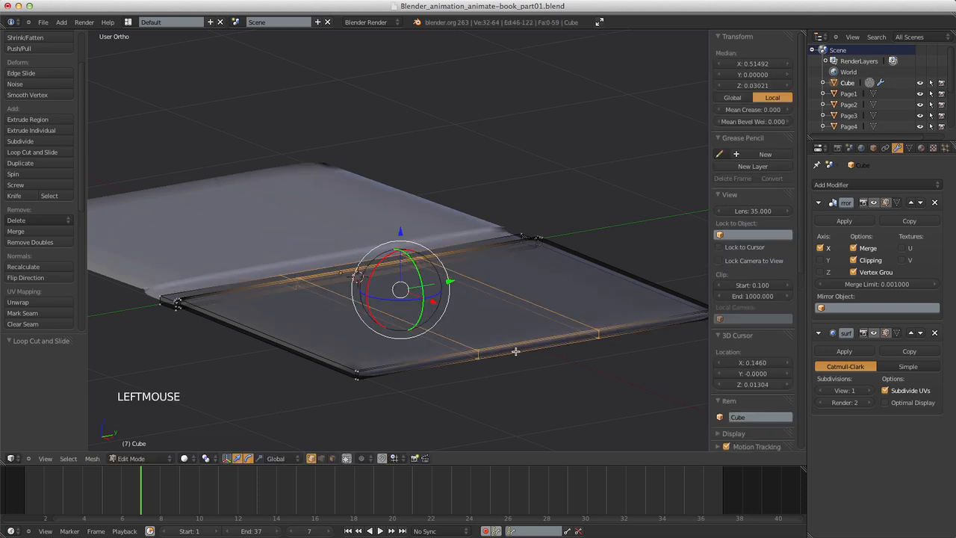
key("s")
key("y")
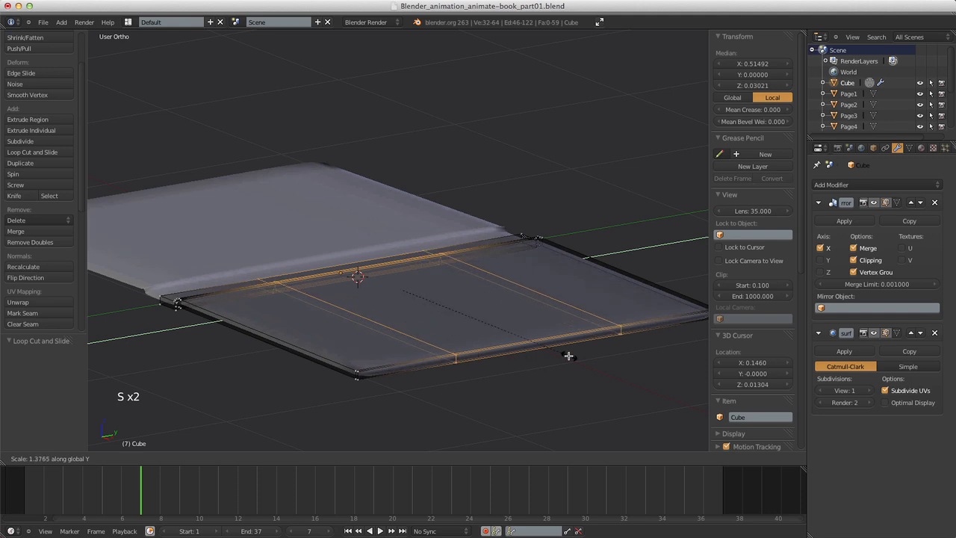
left_click(787, 336)
scroll(439, 338, "down", 3)
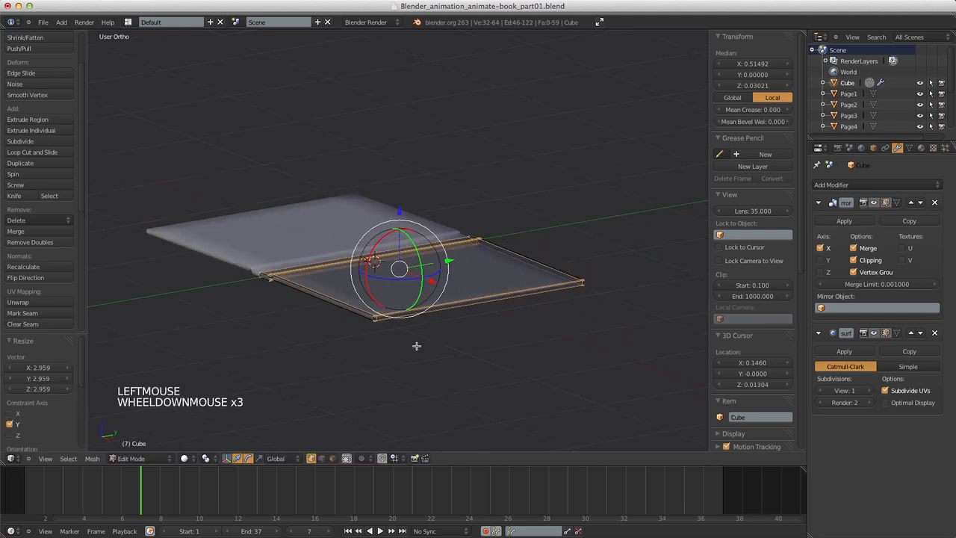
Return the cover to Object Mode and set its Subdivision Surface viewport subdivisions to 2.
middle_click_drag(416, 347, 425, 354)
scroll(452, 337, "up", 4)
middle_click_drag(462, 328, 497, 309, "shift")
scroll(593, 228, "up", 4)
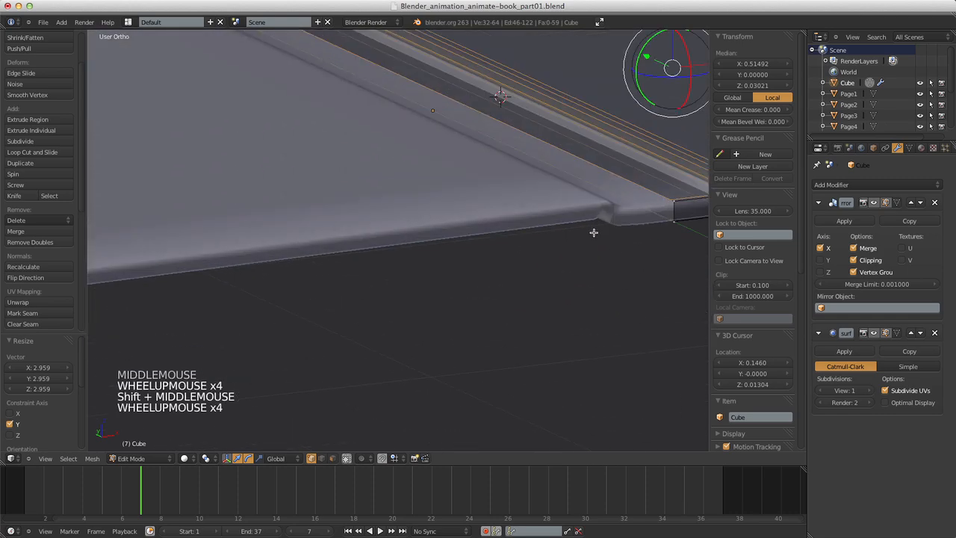
key("Tab")
scroll(638, 277, "down", 7)
middle_click_drag(635, 276, 572, 284)
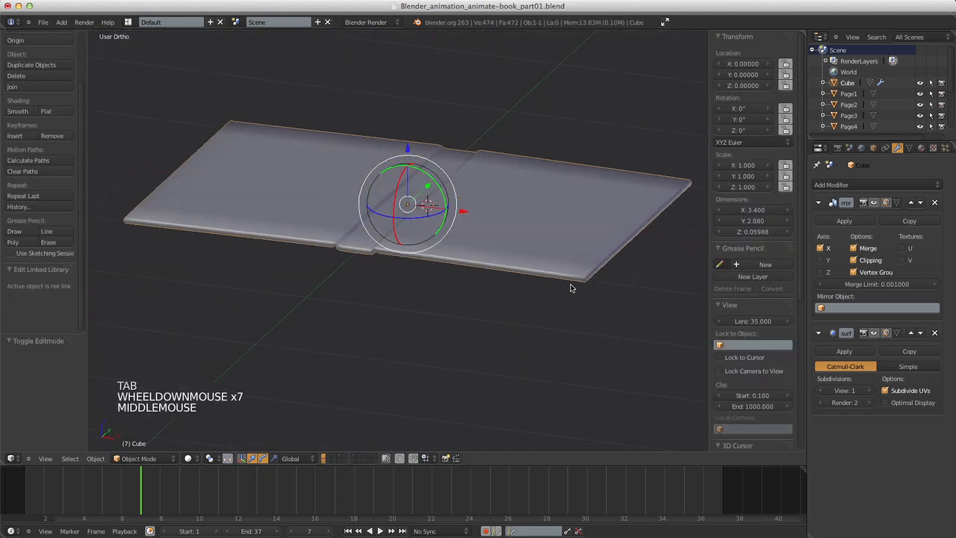
scroll(533, 296, "up", 4)
scroll(553, 262, "down", 5)
middle_click_drag(572, 231, 606, 253)
scroll(613, 269, "up", 3)
scroll(620, 291, "down", 1)
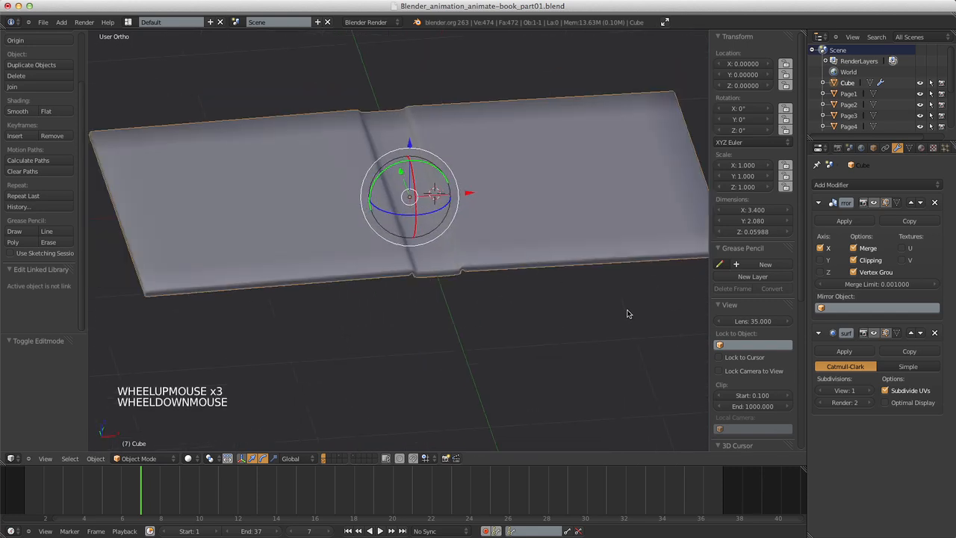
left_click(871, 390)
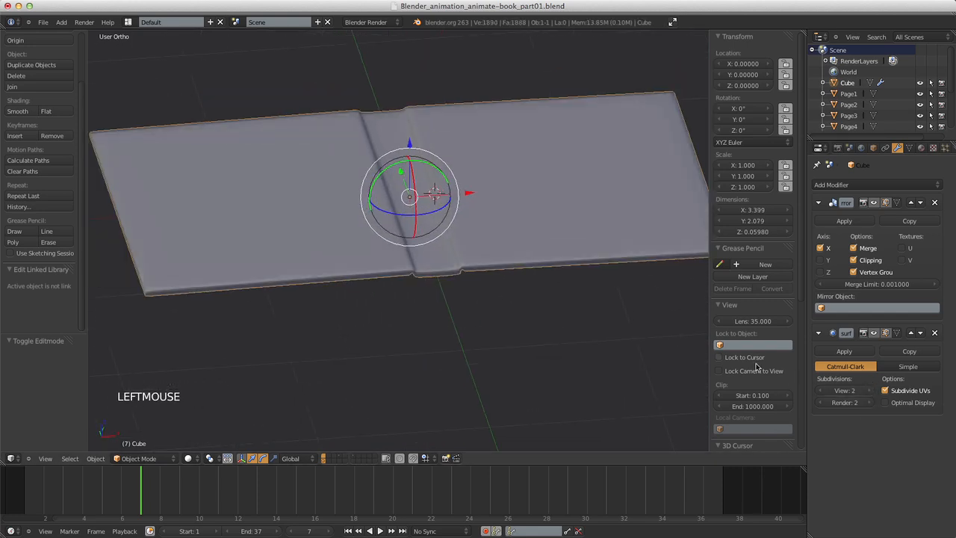
Examine the smoothed hinge profile in front view and the whole cover from several angles.
scroll(747, 369, "up", 6)
scroll(611, 336, "up", 5)
middle_click_drag(603, 322, 586, 289)
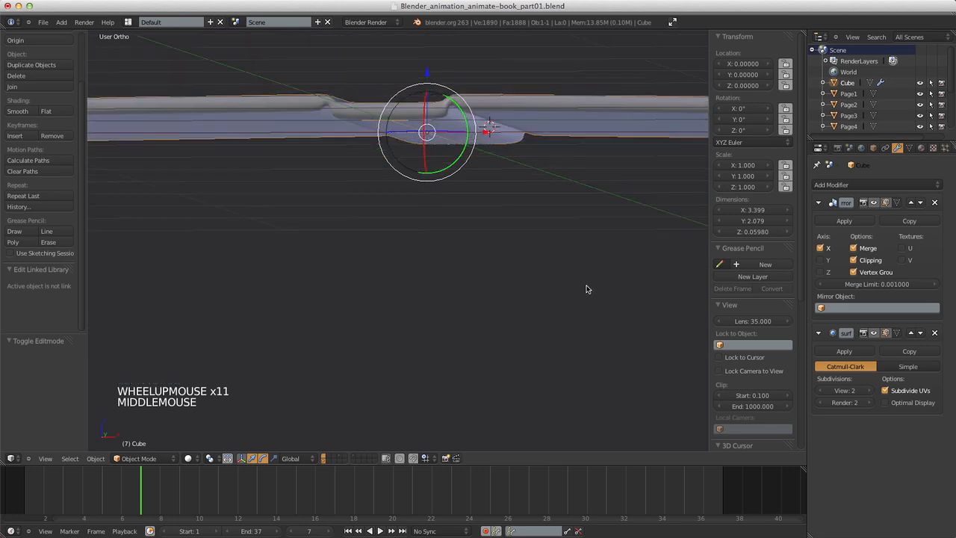
scroll(558, 256, "up", 4)
middle_click_drag(507, 199, 494, 365, "shift")
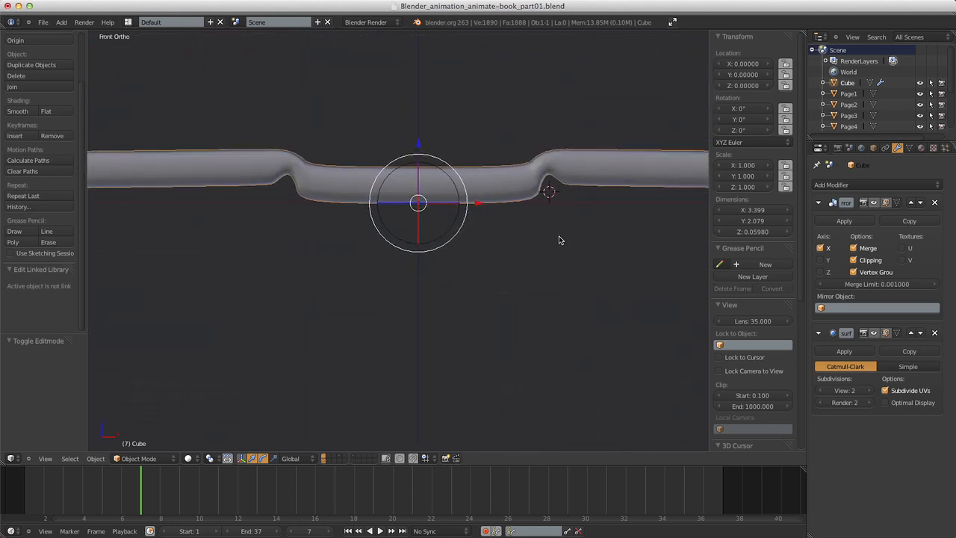
middle_click_drag(558, 237, 516, 292)
scroll(523, 250, "down", 9)
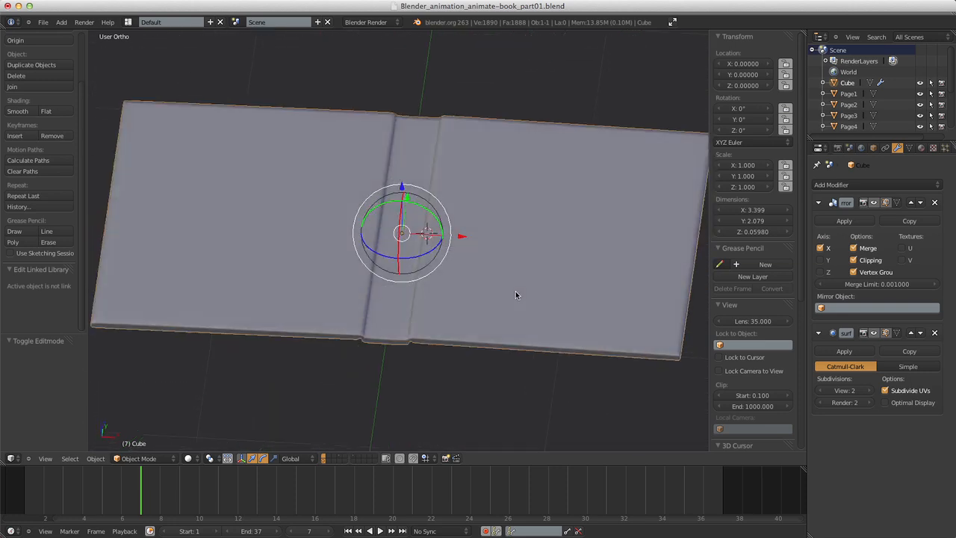
key("KP_1")
scroll(454, 235, "up", 5)
scroll(454, 235, "down", 1)
middle_click_drag(453, 234, 494, 182, "shift")
scroll(481, 286, "up", 4)
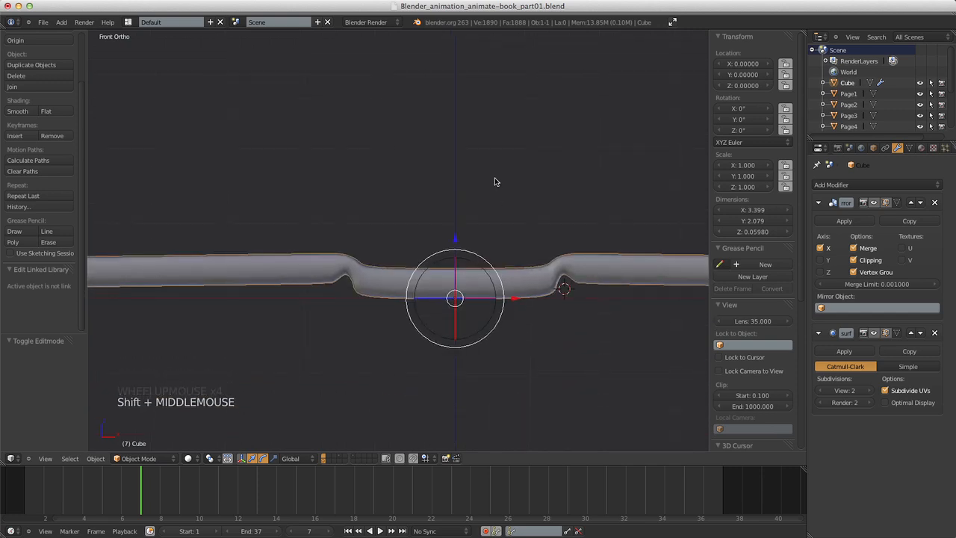
scroll(510, 197, "down", 4)
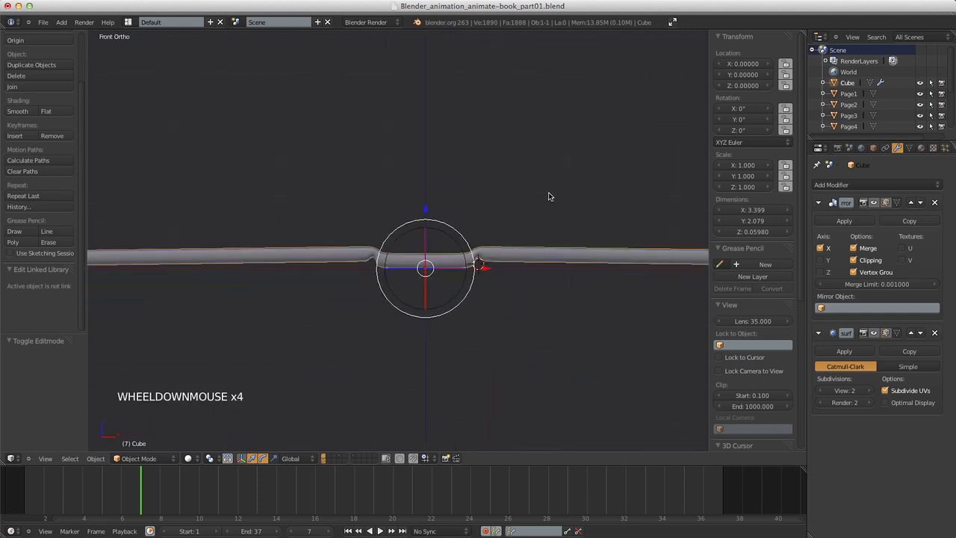
middle_click_drag(510, 198, 524, 198)
scroll(524, 198, "down", 10)
scroll(486, 207, "up", 6)
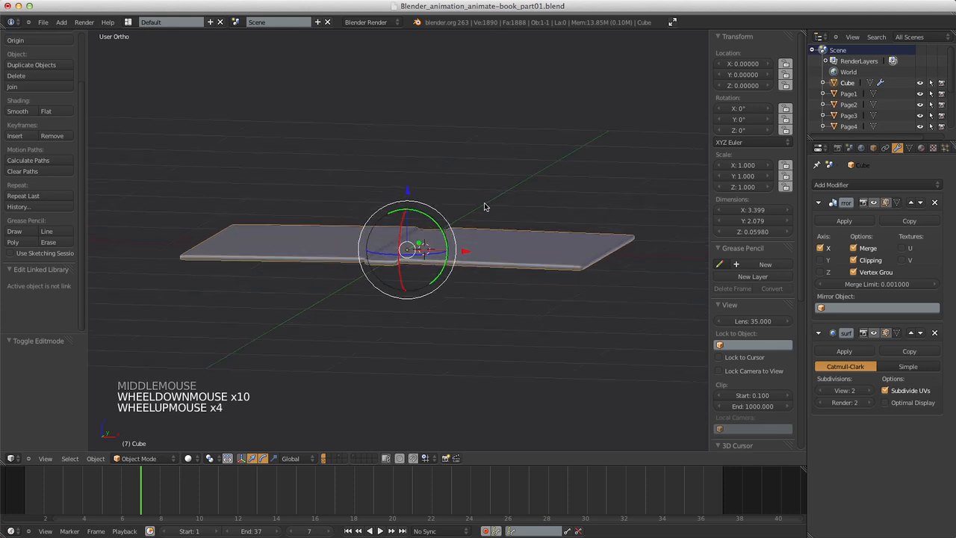
scroll(483, 209, "up", 1)
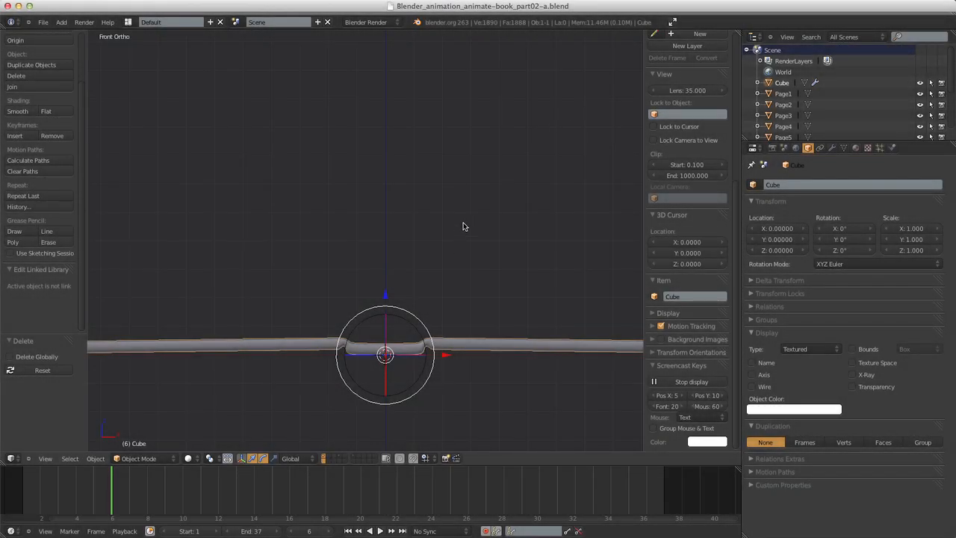
Rename the book cover object from its default name to Cover.
middle_click_drag(460, 224, 457, 173)
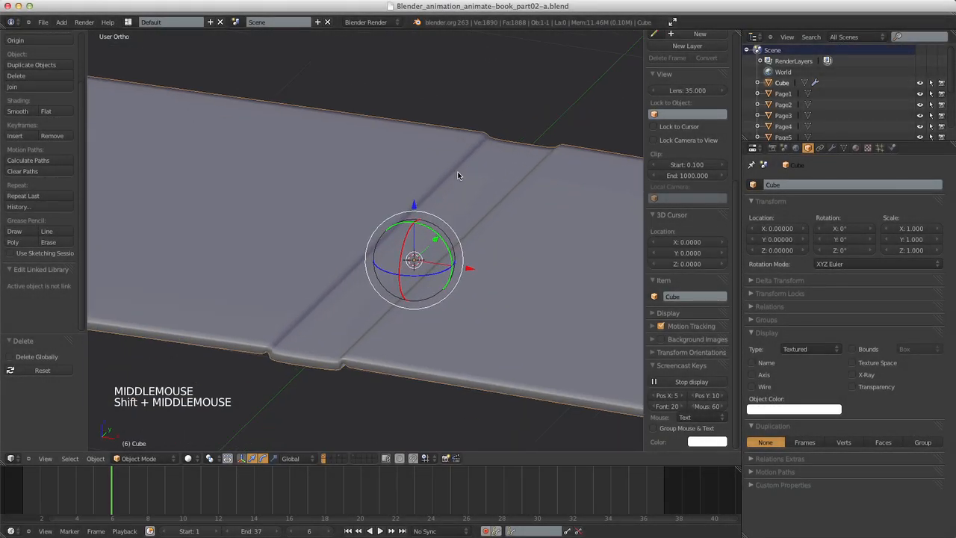
scroll(457, 173, "down", 3)
scroll(538, 300, "down", 5)
scroll(538, 300, "up", 2)
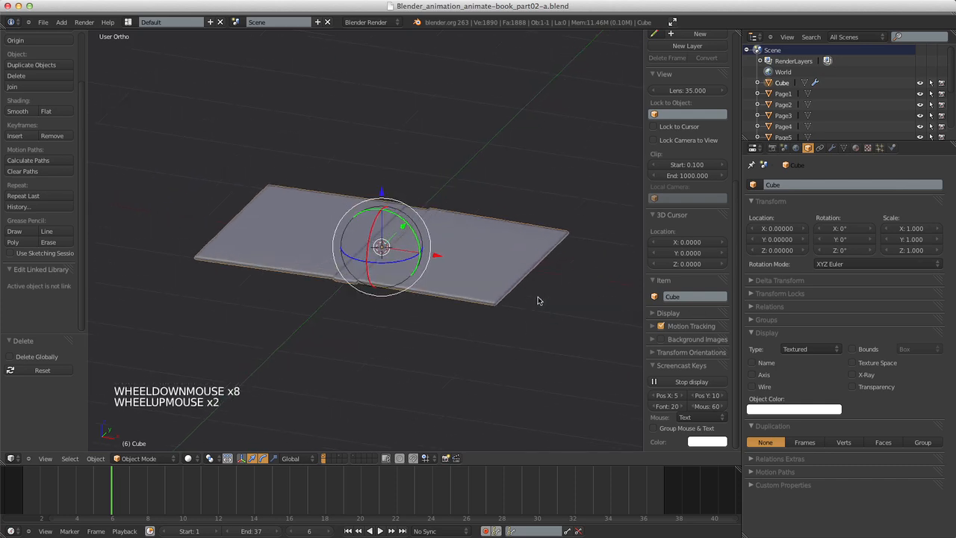
left_click(661, 296)
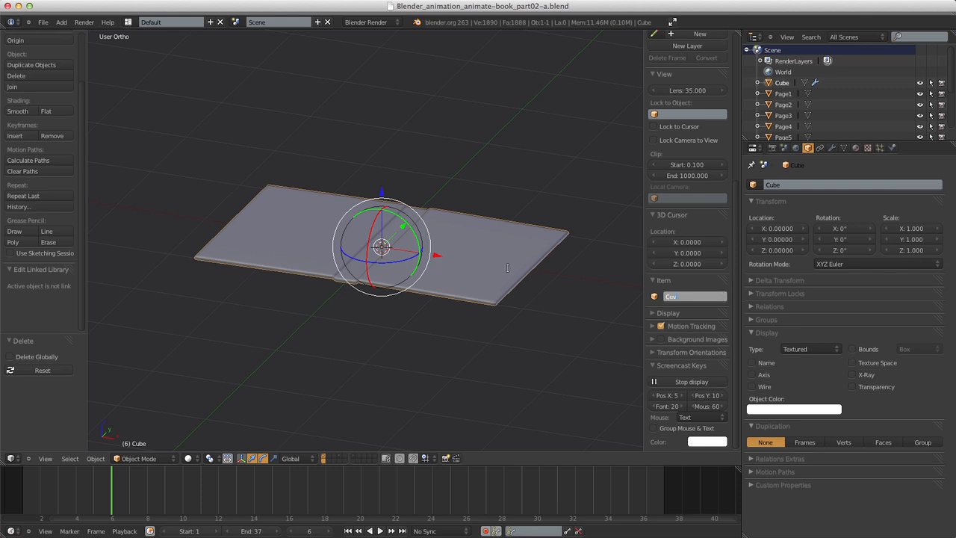
type("Cover")
key("Return")
scroll(200, 271, "up", 4)
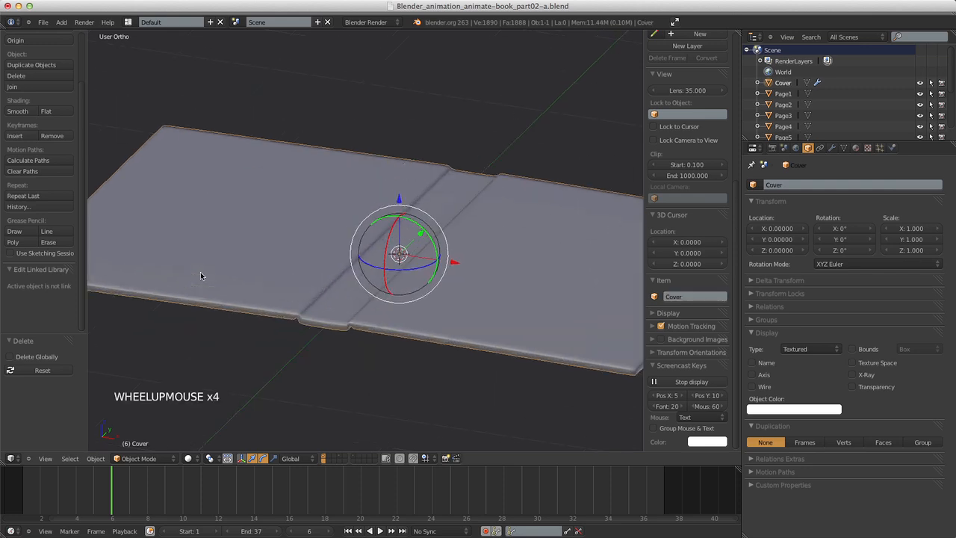
scroll(376, 250, "down", 5)
scroll(375, 250, "up", 3)
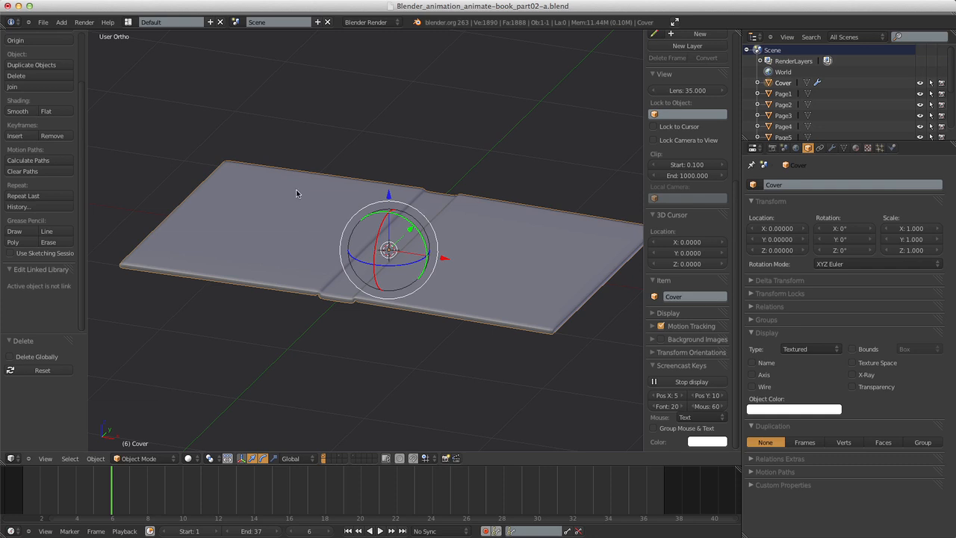
Add a single-bone armature at the centre of the cover's spine.
key("shift+a")
mouse_move(268, 138)
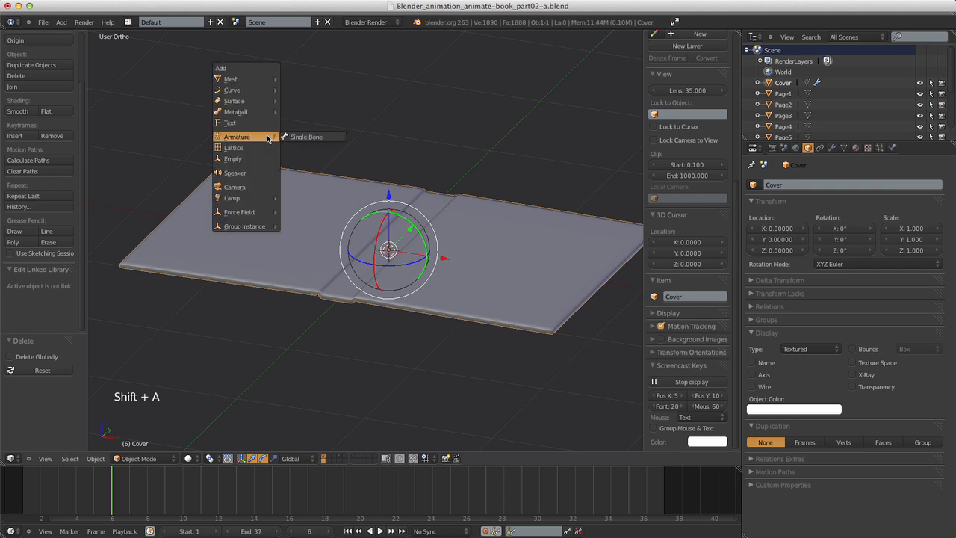
left_click(302, 136)
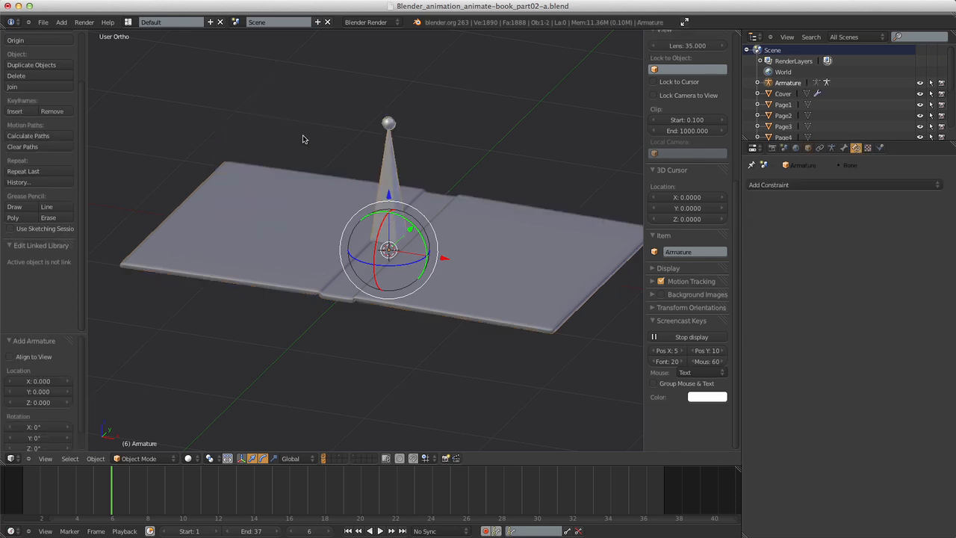
Rename the armature object to Book_armature and save over the current blend file.
key("KP_1")
scroll(450, 232, "up", 7)
middle_click_drag(450, 232, 510, 304, "shift")
double_click(697, 252)
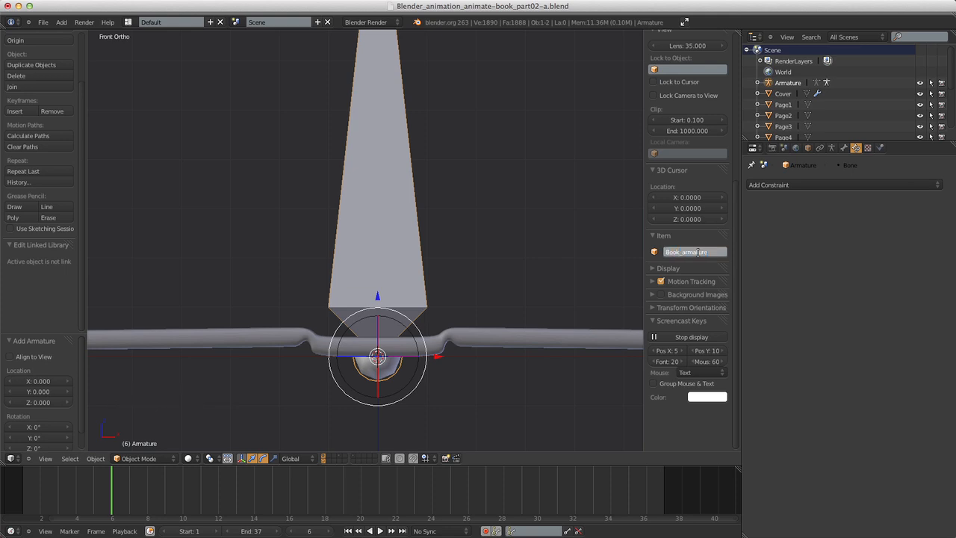
type("_armature")
key("Return")
key("super+s")
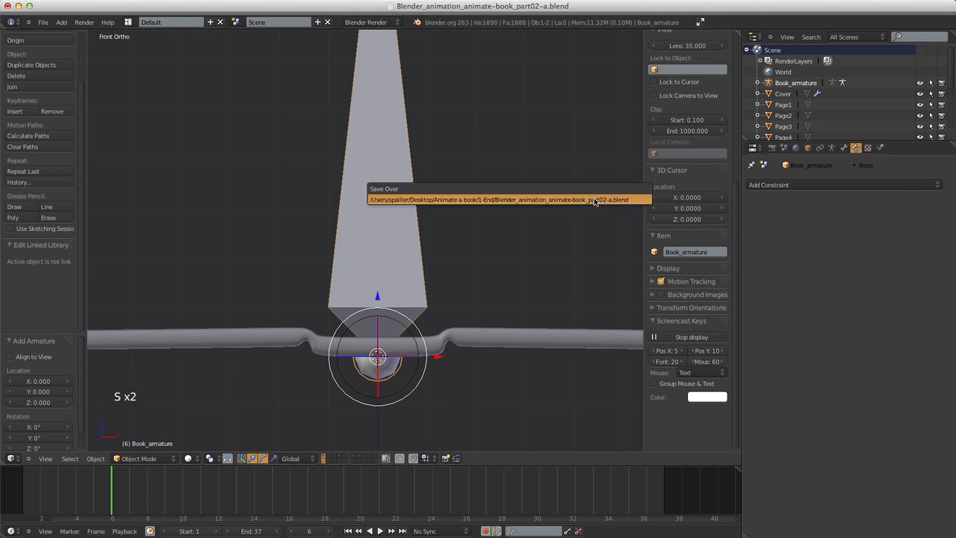
Enable X-Ray display for Book_armature and set its maximum draw type to Wire.
scroll(591, 200, "down", 4)
middle_click_drag(522, 239, 567, 262, "shift")
scroll(558, 254, "down", 4)
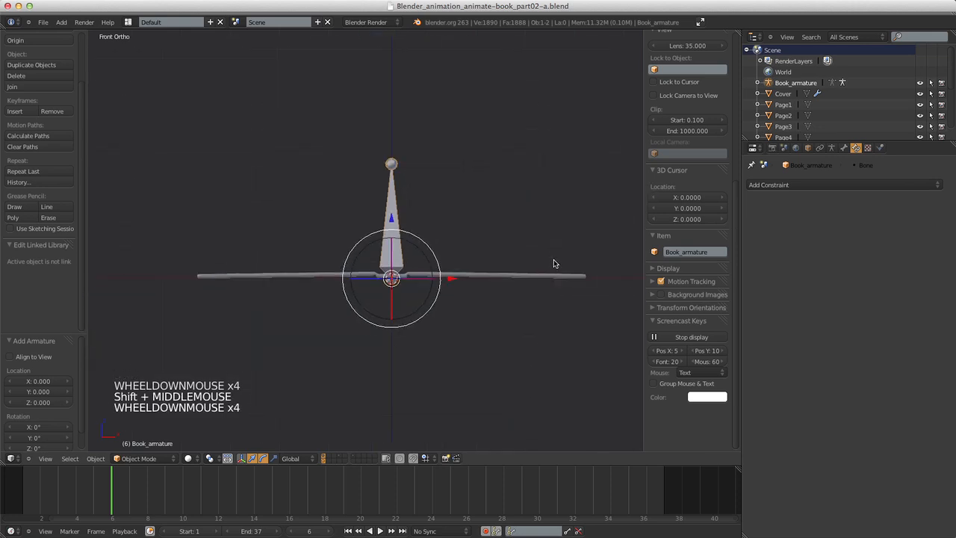
scroll(532, 254, "up", 5)
scroll(530, 253, "down", 1)
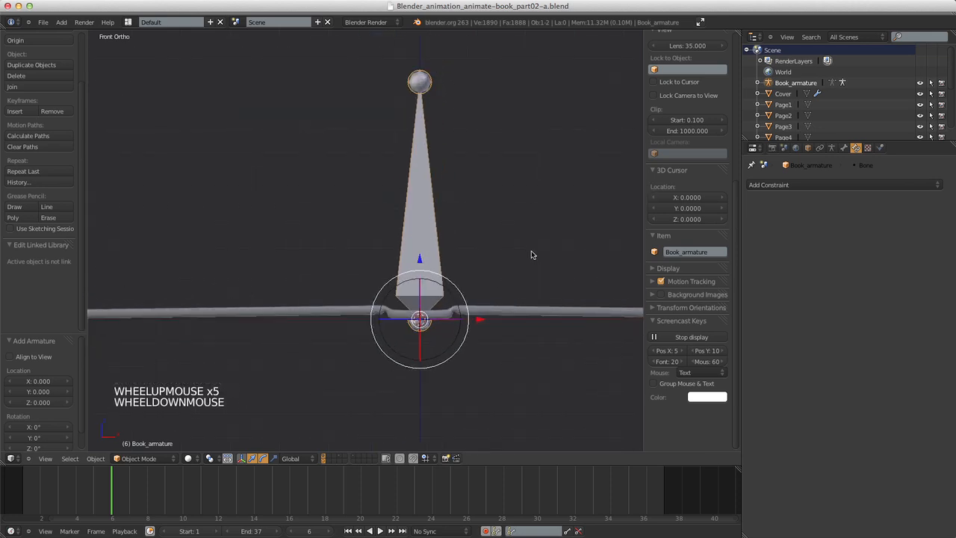
left_click(807, 148)
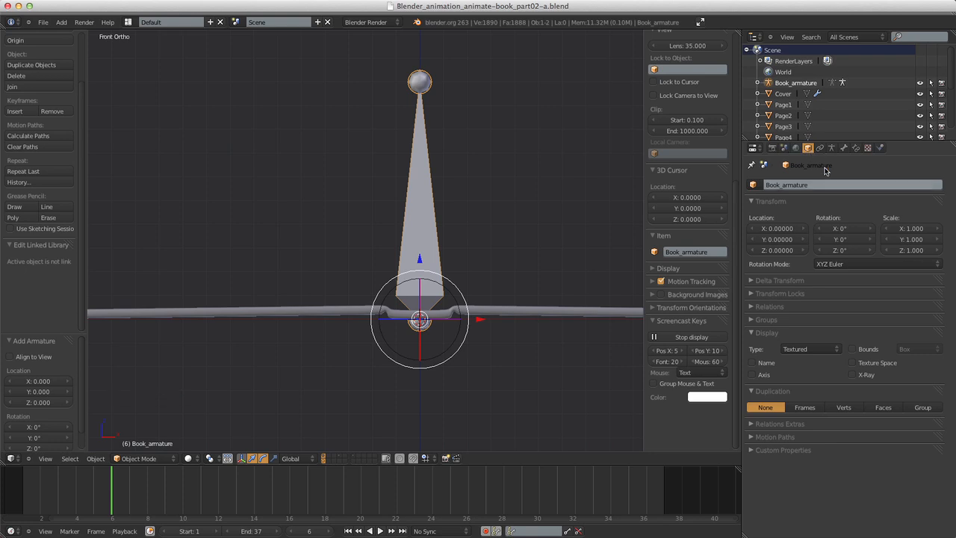
left_click(853, 375)
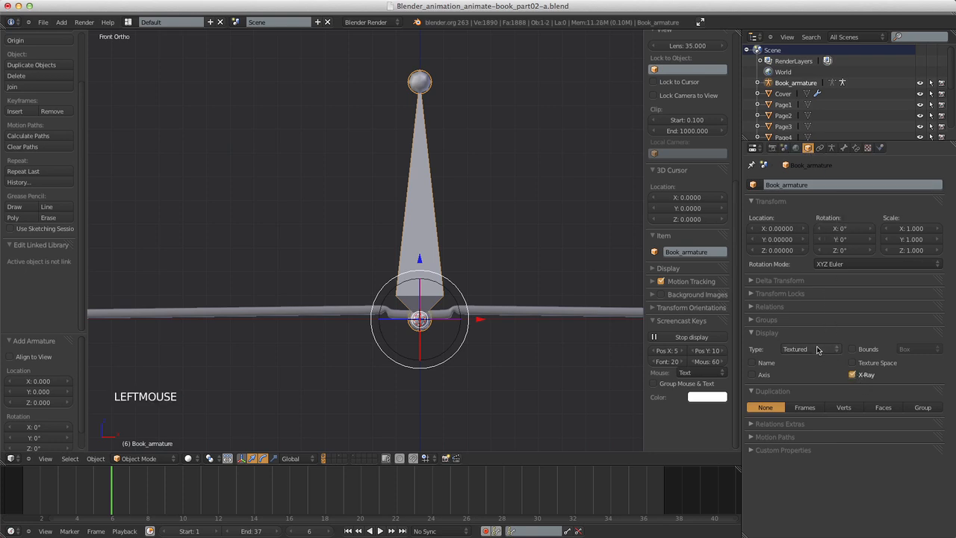
left_click(811, 349)
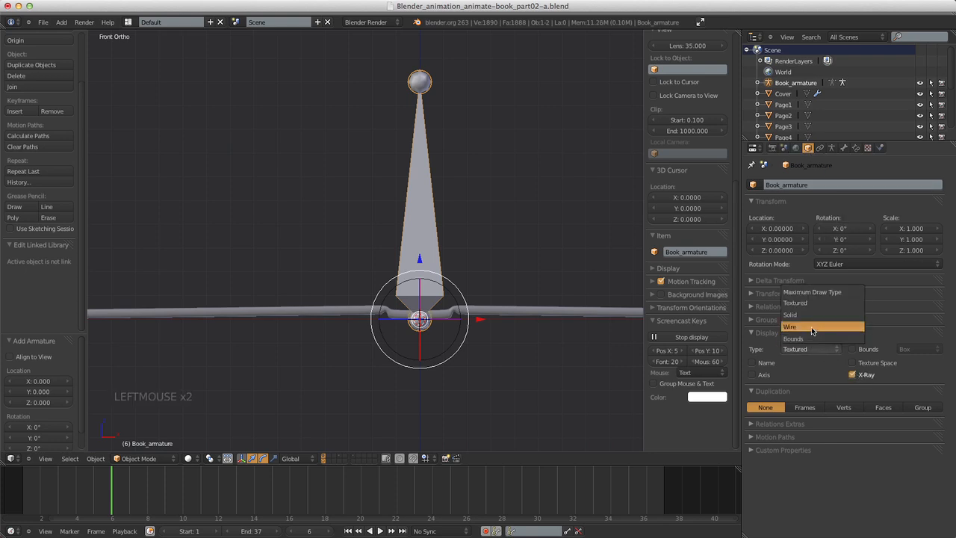
left_click(811, 326)
Examine the wireframe bone's size and position against the cover and spine in front view.
scroll(568, 314, "down", 6)
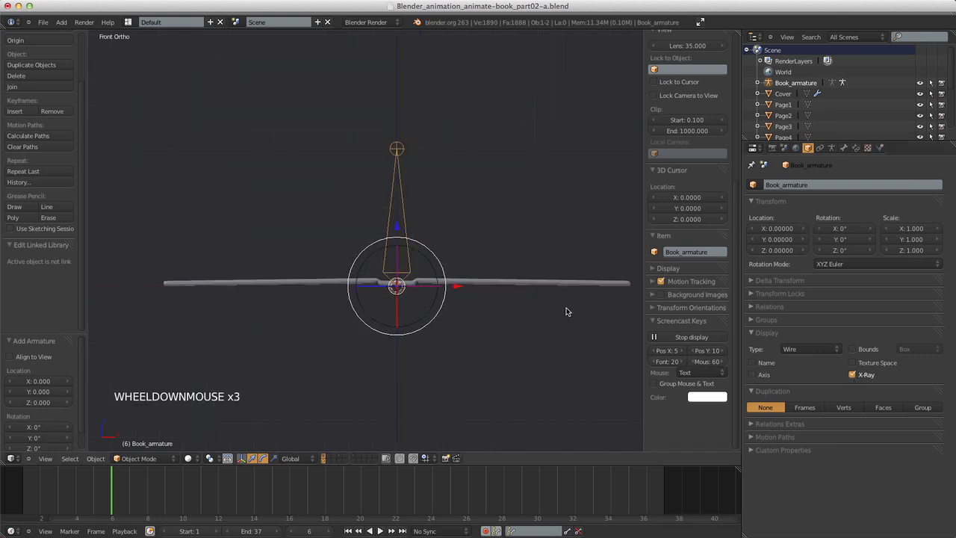
mouse_move(480, 263)
middle_mouse_down()
mouse_move(433, 294)
mouse_move(487, 280)
middle_mouse_up()
scroll(451, 302, "up", 7)
key("KP_1")
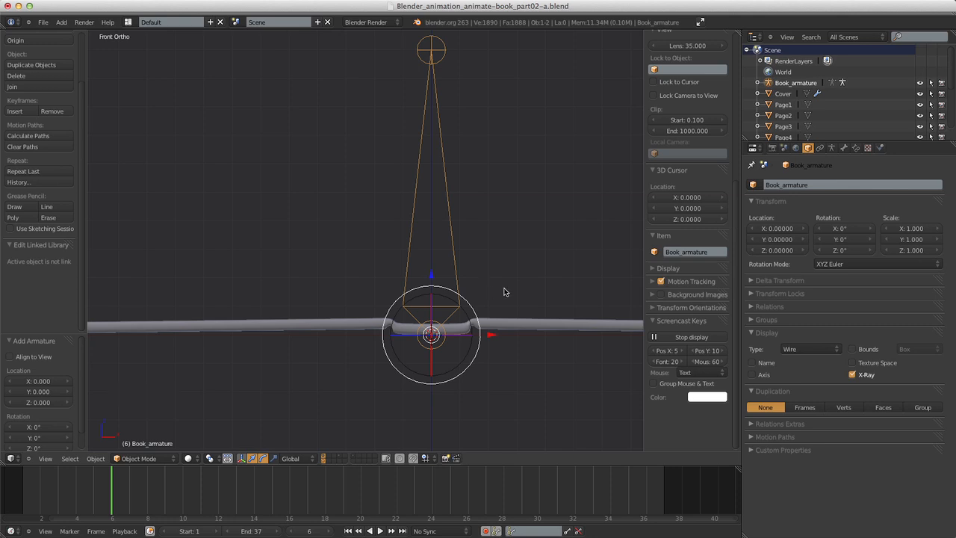
scroll(503, 302, "up", 4)
scroll(503, 302, "down", 1)
scroll(503, 303, "down", 3)
scroll(507, 305, "up", 2)
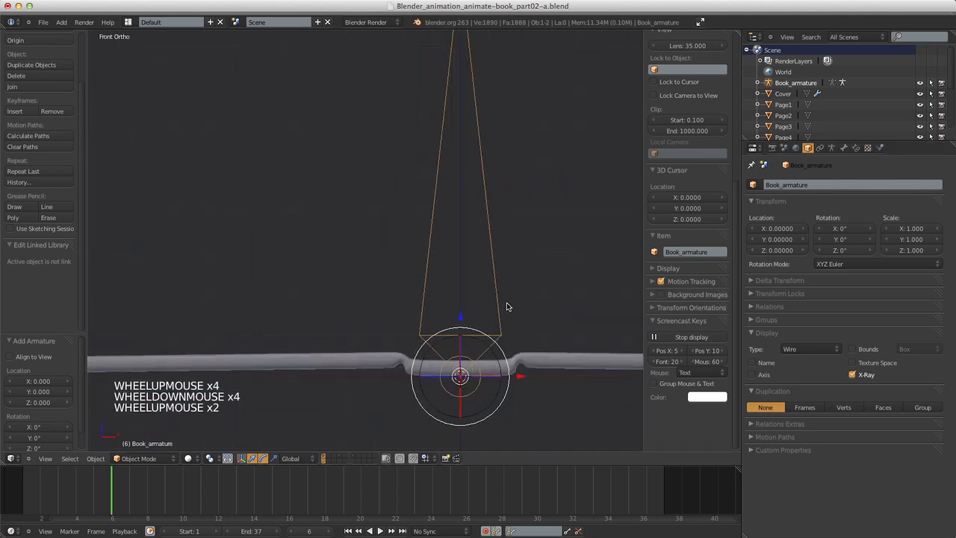
middle_click_drag(507, 305, 448, 306, "shift")
scroll(465, 301, "down", 2)
scroll(451, 307, "down", 3)
middle_click_drag(469, 272, 506, 301, "shift")
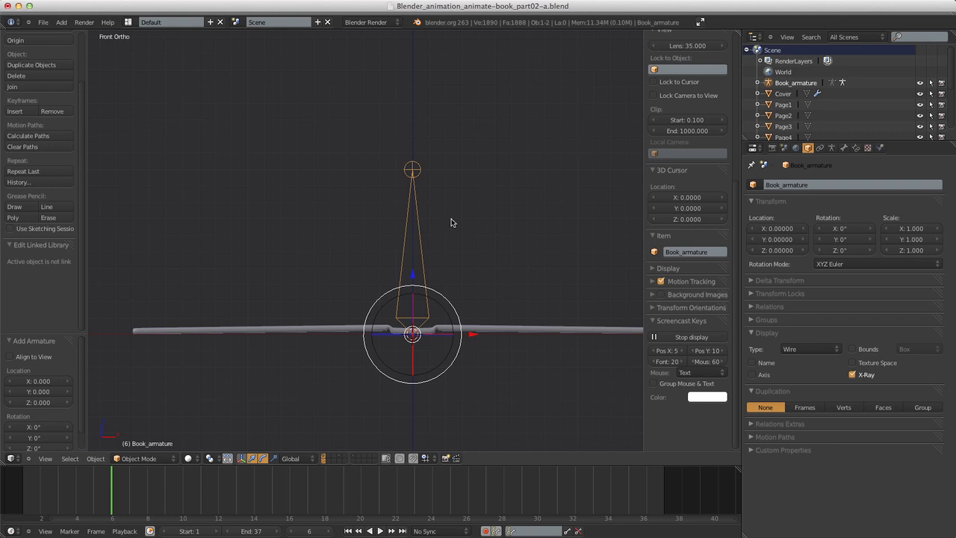
Enter Edit Mode on Book_armature and rename its bone to Master.
scroll(672, 319, "up", 7)
scroll(672, 319, "down", 4)
scroll(672, 319, "up", 1)
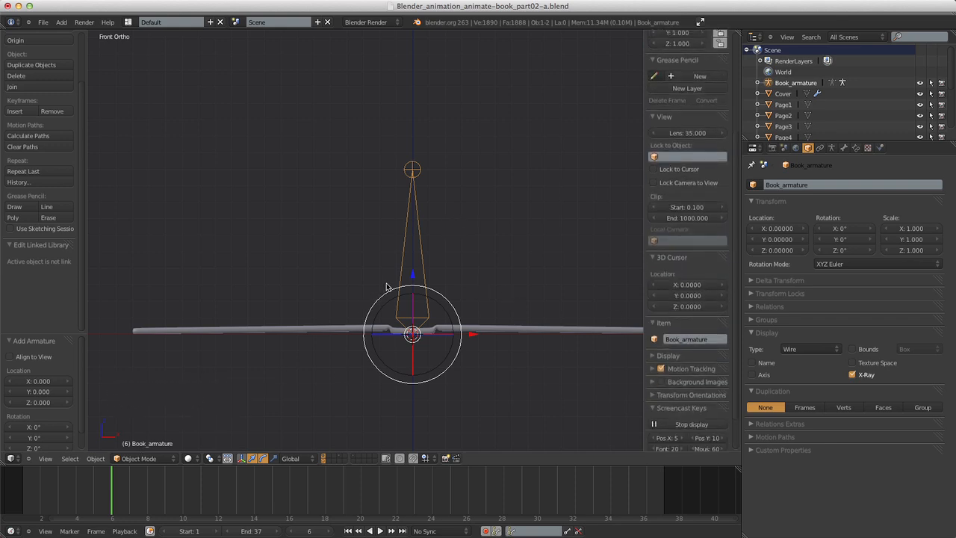
key("Tab")
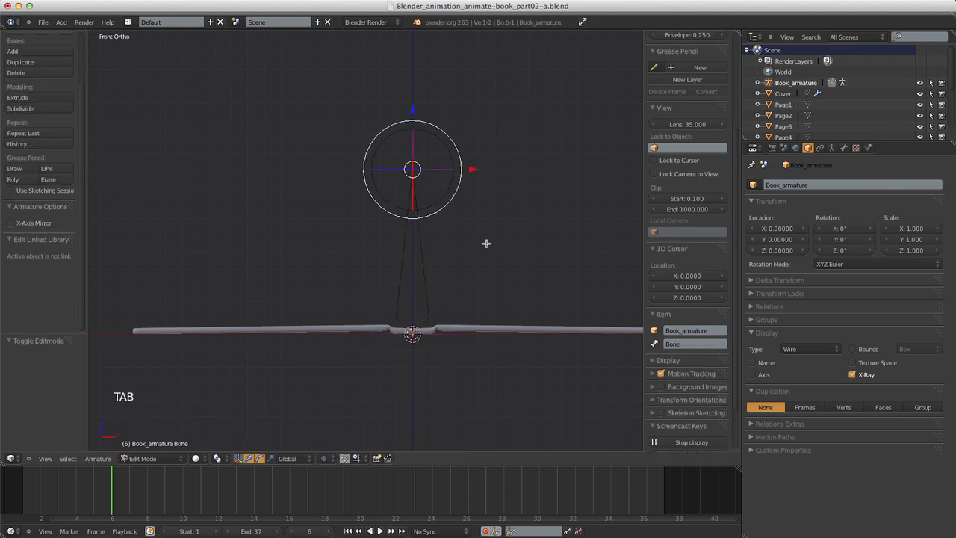
right_click(423, 258)
left_click(681, 342)
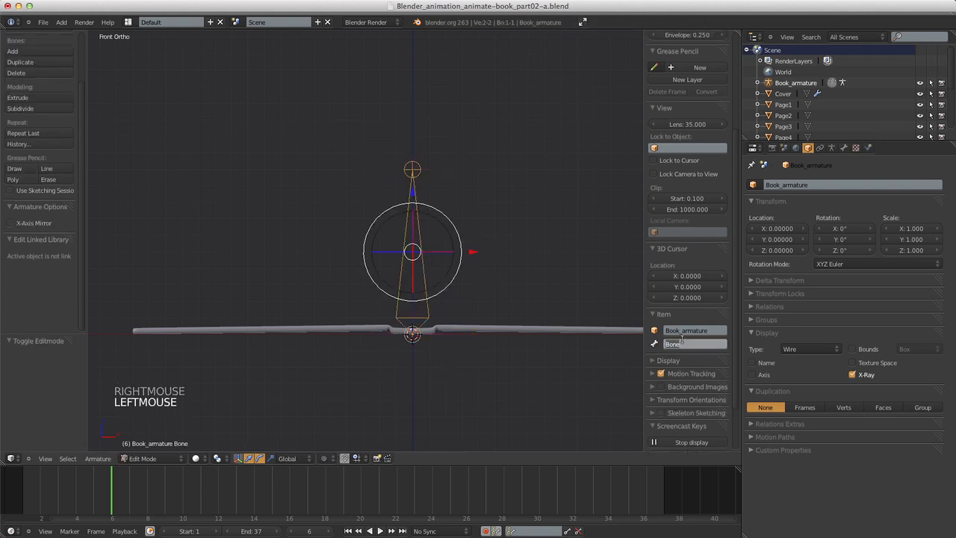
type("Master")
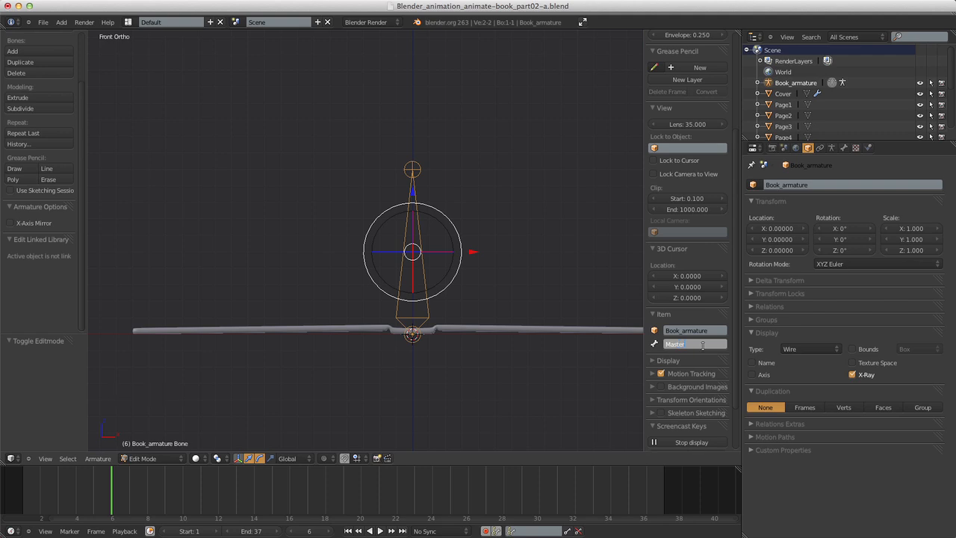
key("Return")
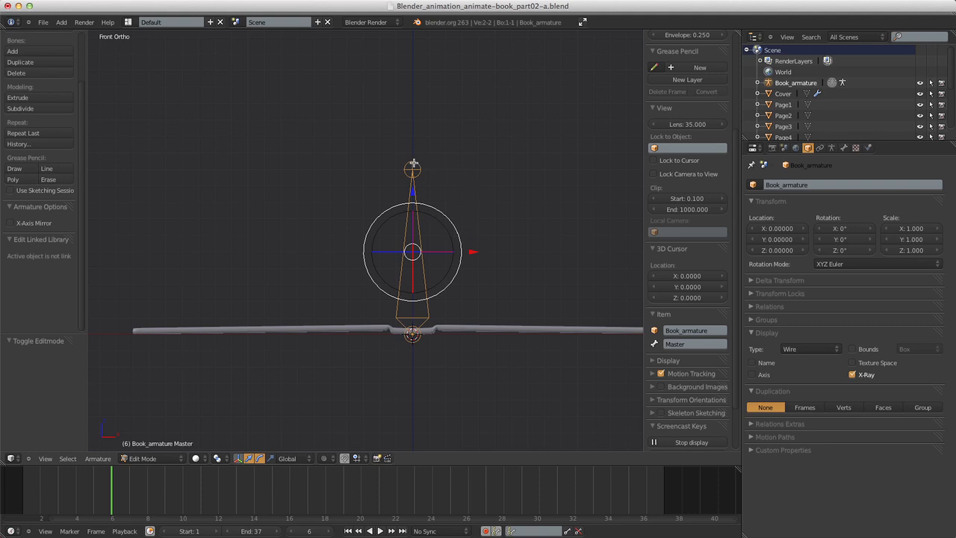
Shorten the Master bone by setting its tail Z to 0.5.
scroll(726, 172, "up", 20)
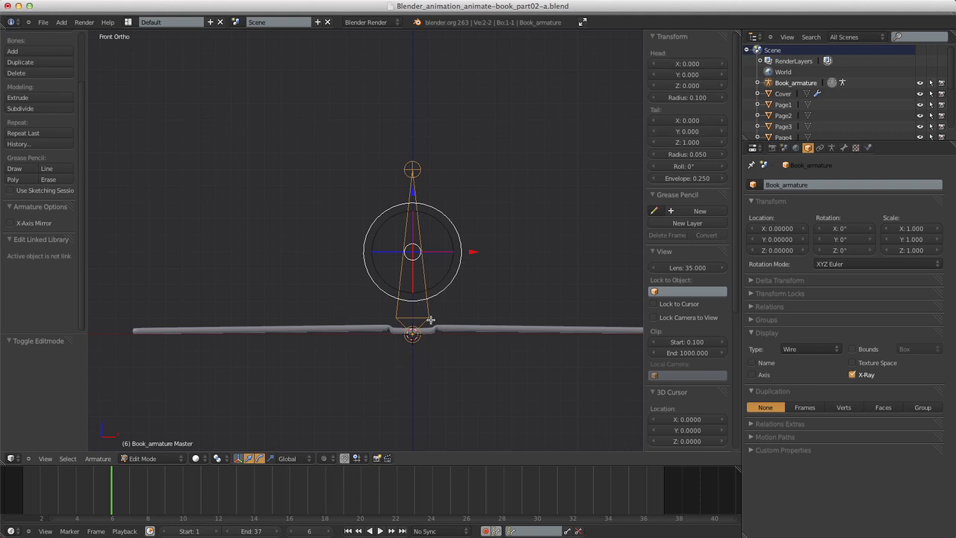
left_click(685, 142)
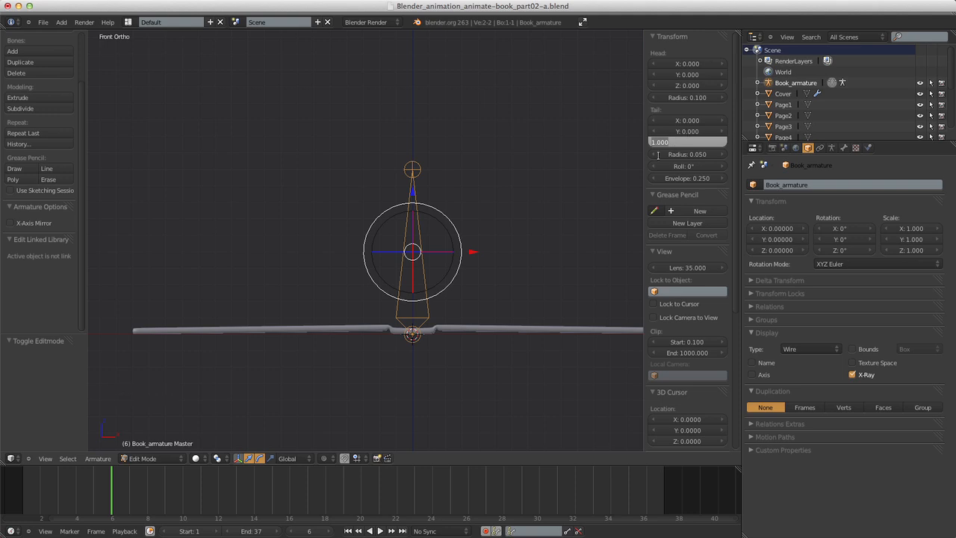
type("0.5")
key("Return")
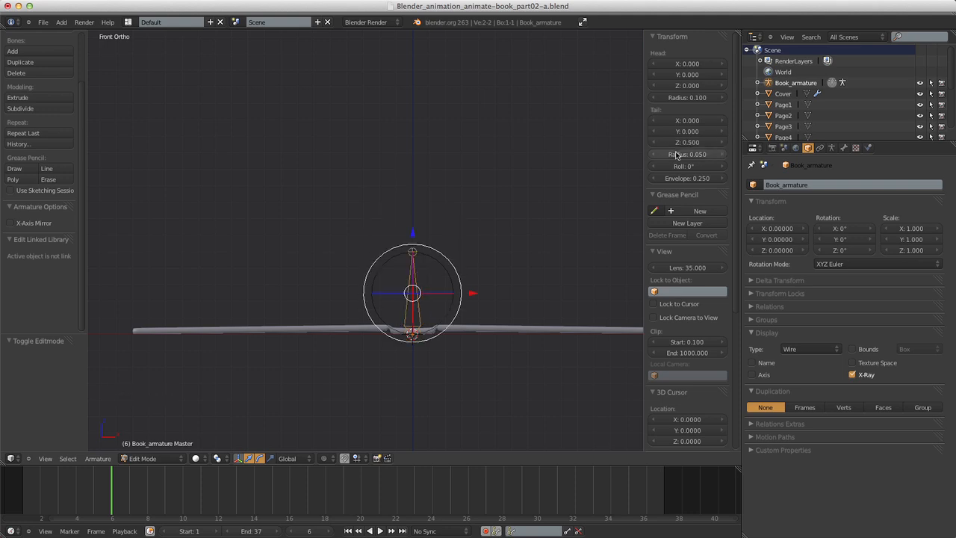
Extrude a second bone from the Master bone's tail, 0.5 along the Z axis.
right_click(412, 252)
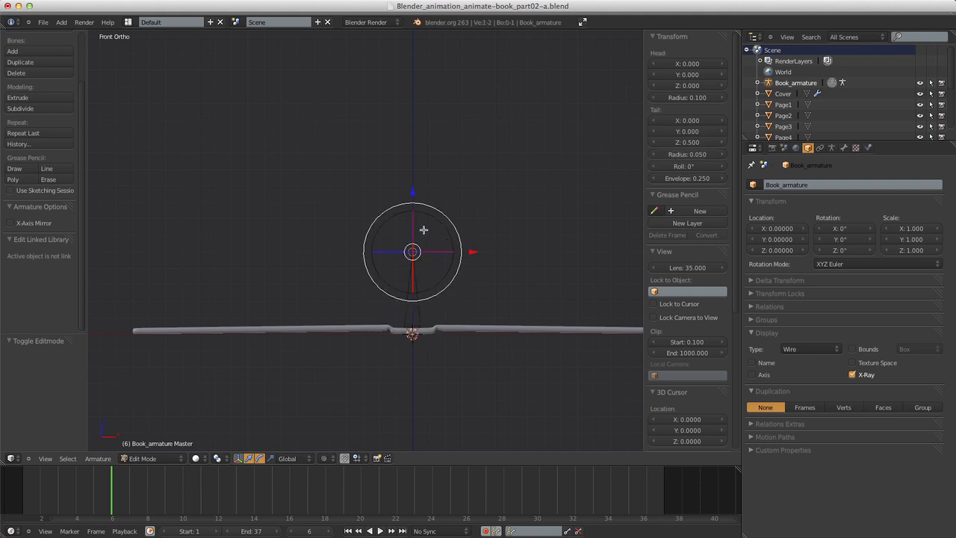
key("e")
key("z")
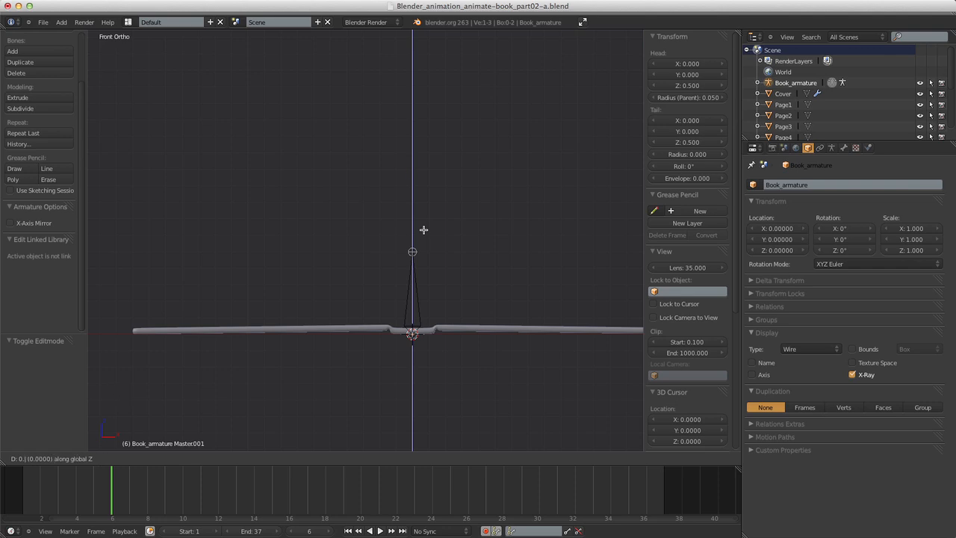
left_click(424, 229)
Select the extruded upper bone and rename it to Controller.
right_click(414, 224)
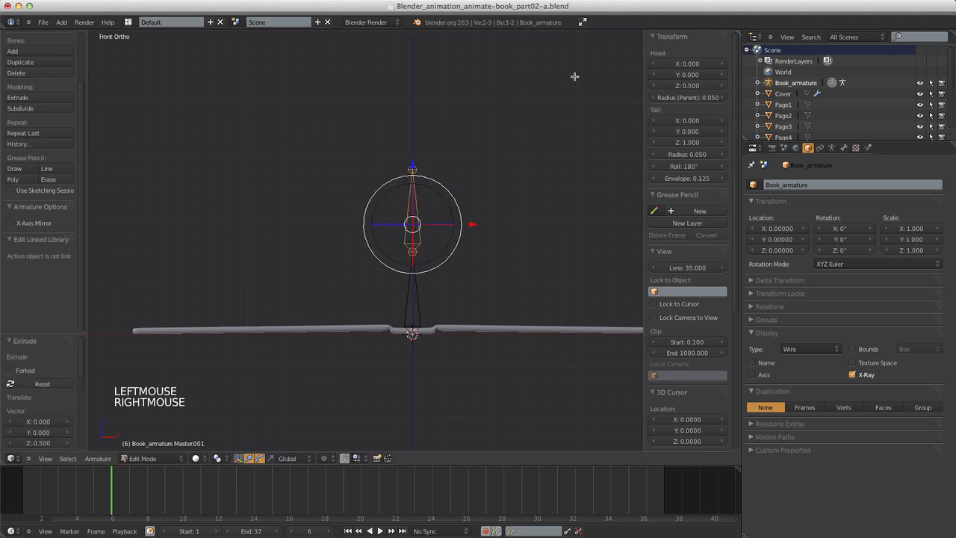
scroll(694, 291, "down", 16)
scroll(696, 291, "up", 1)
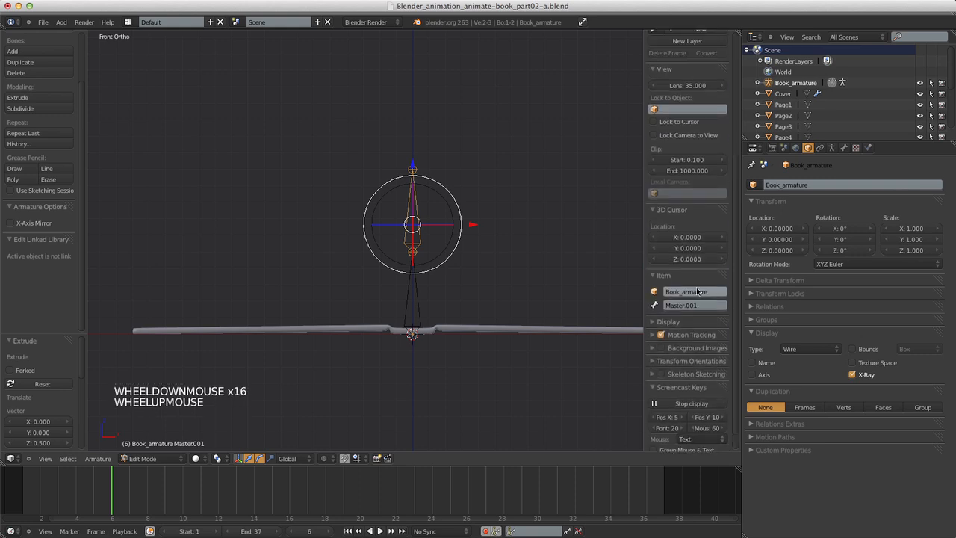
left_click(694, 304)
type("Cont")
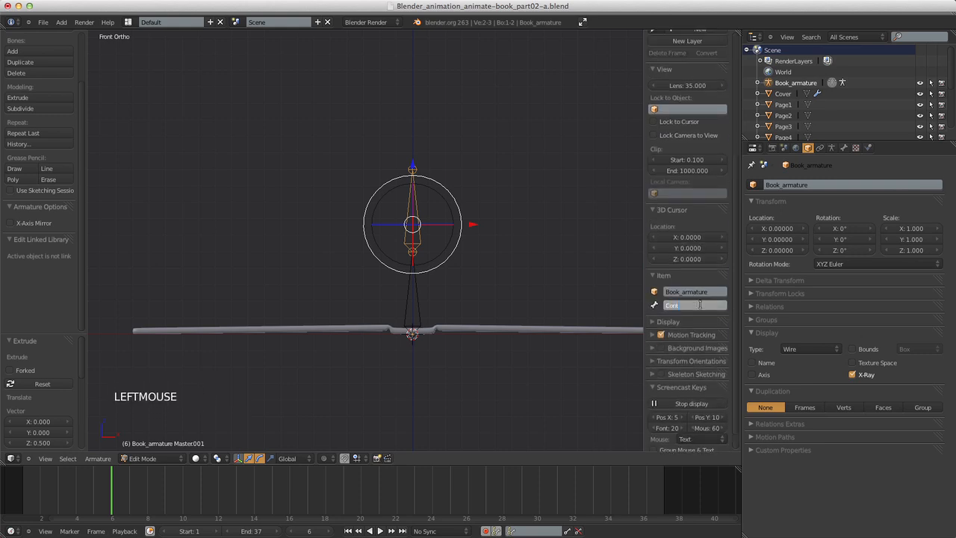
type("roller")
key("Return")
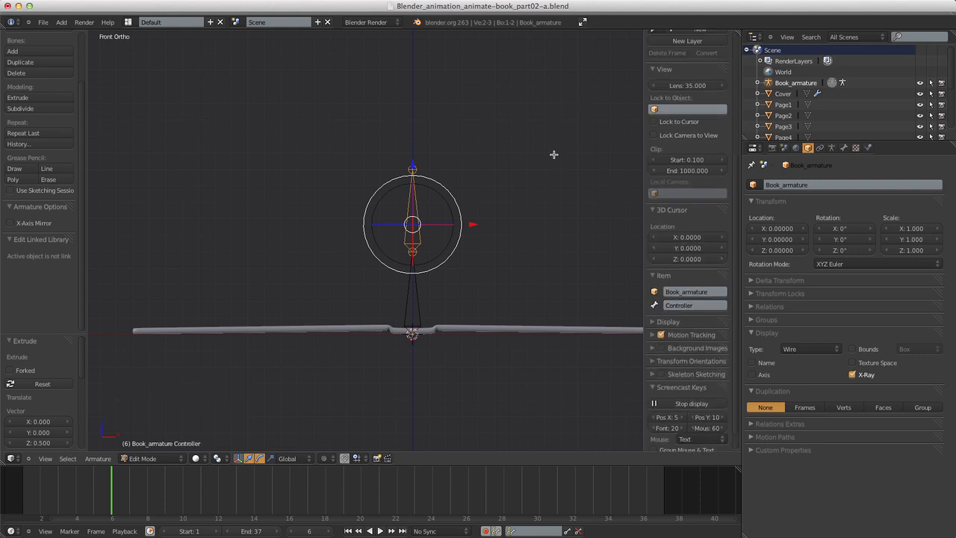
Select the Master bone together with the Controller bone and switch the armature to Pose Mode.
right_click(414, 295, "shift")
scroll(448, 239, "up", 4)
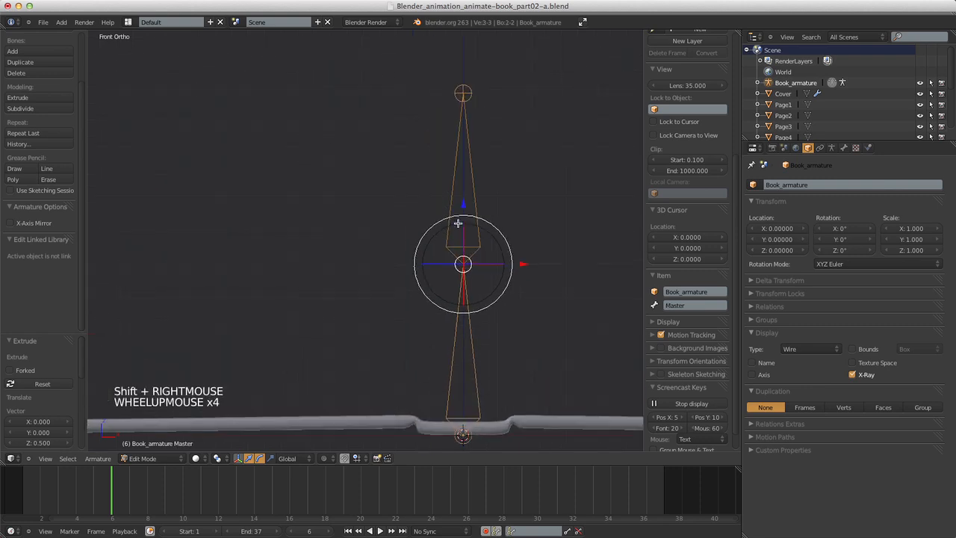
scroll(452, 224, "down", 2)
scroll(450, 218, "up", 1)
right_click(450, 218)
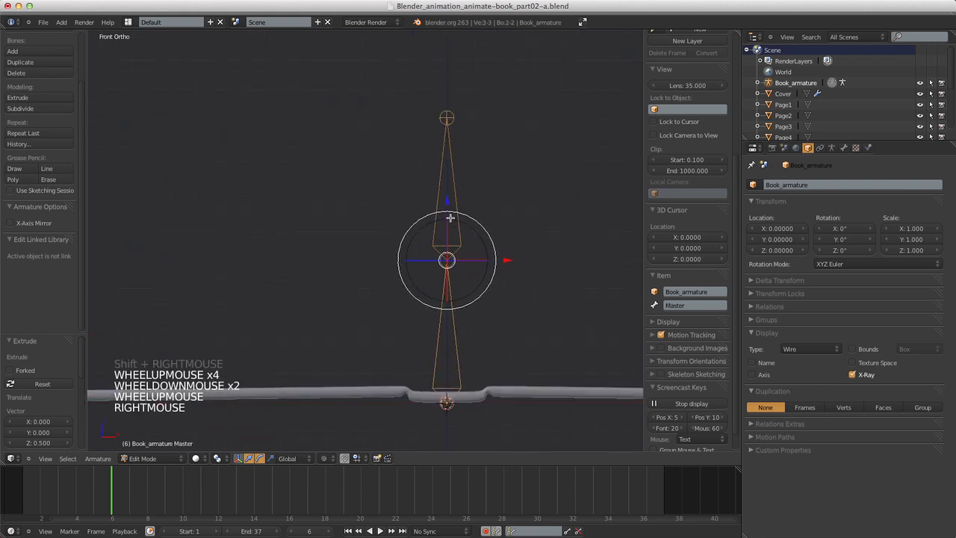
left_click(167, 458)
left_click(166, 424)
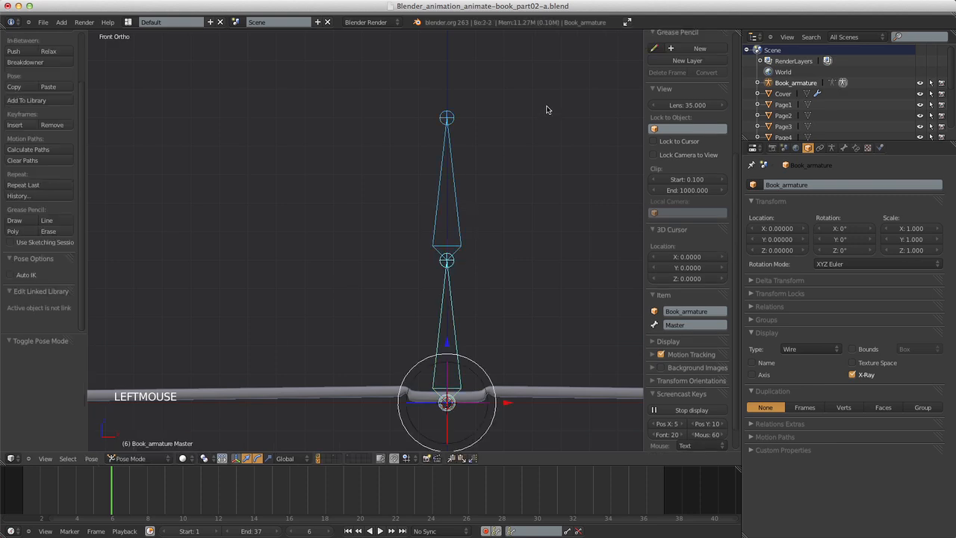
Test the Controller bone in Pose Mode by rotating it to both sides, and clear its pose rotation.
right_click(465, 197)
scroll(468, 194, "down", 6)
key("r")
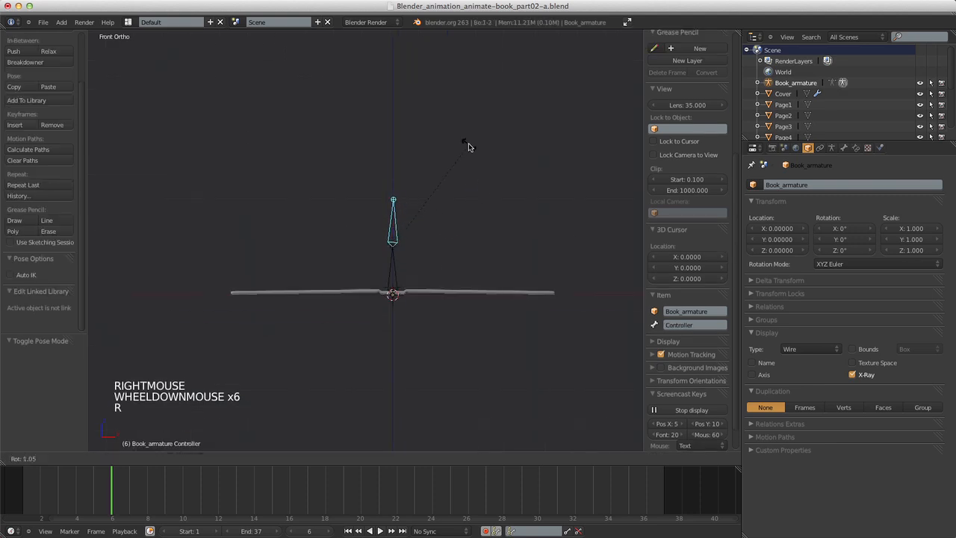
left_click(433, 164)
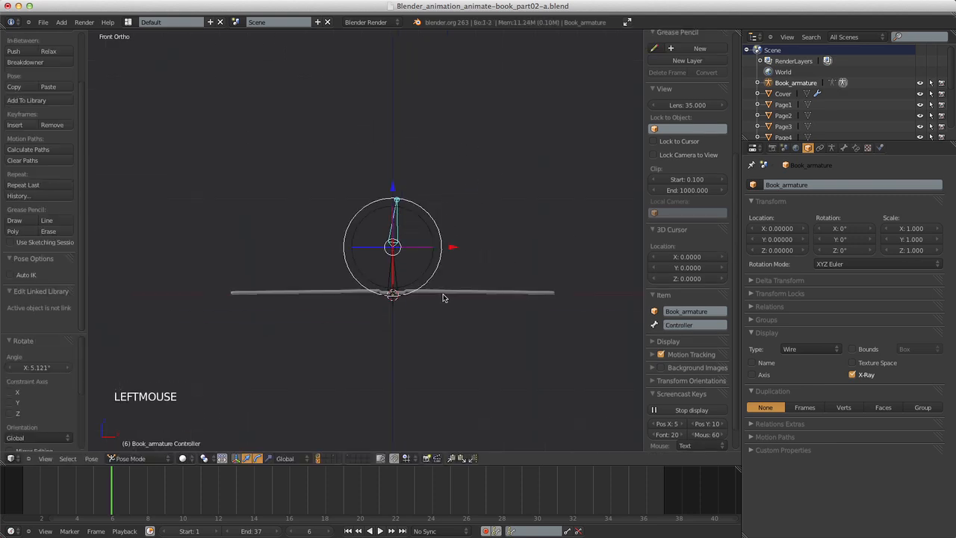
scroll(443, 299, "up", 3)
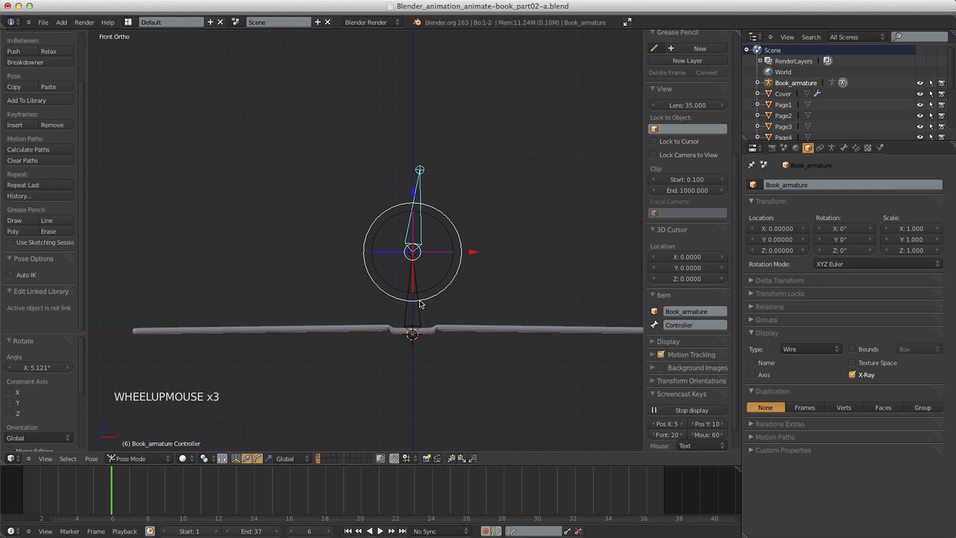
scroll(435, 267, "down", 3)
key("r")
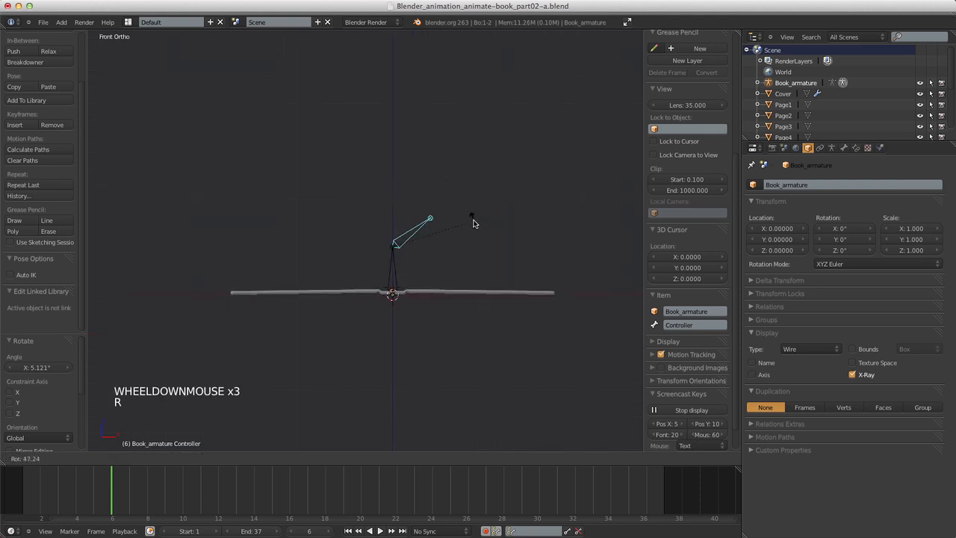
left_click(453, 246)
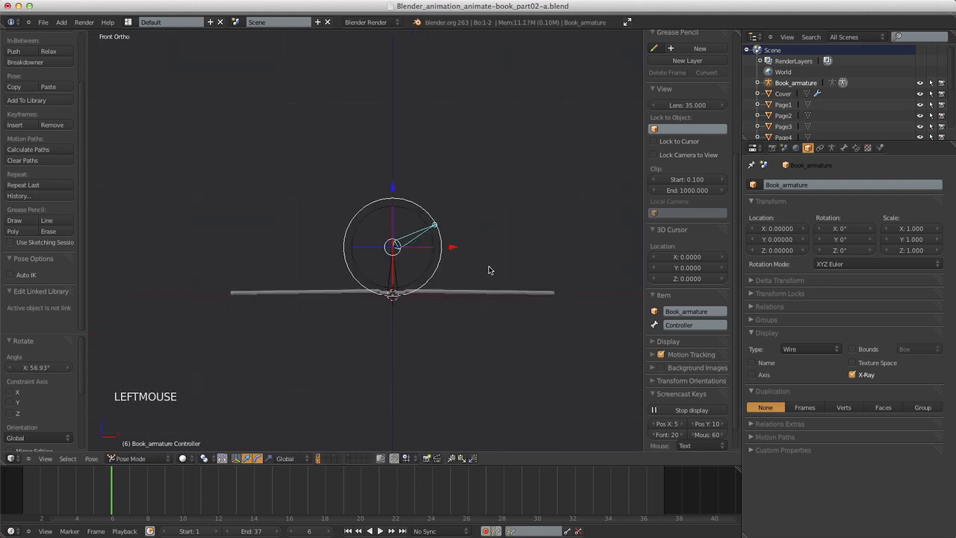
key("r")
left_click(333, 202)
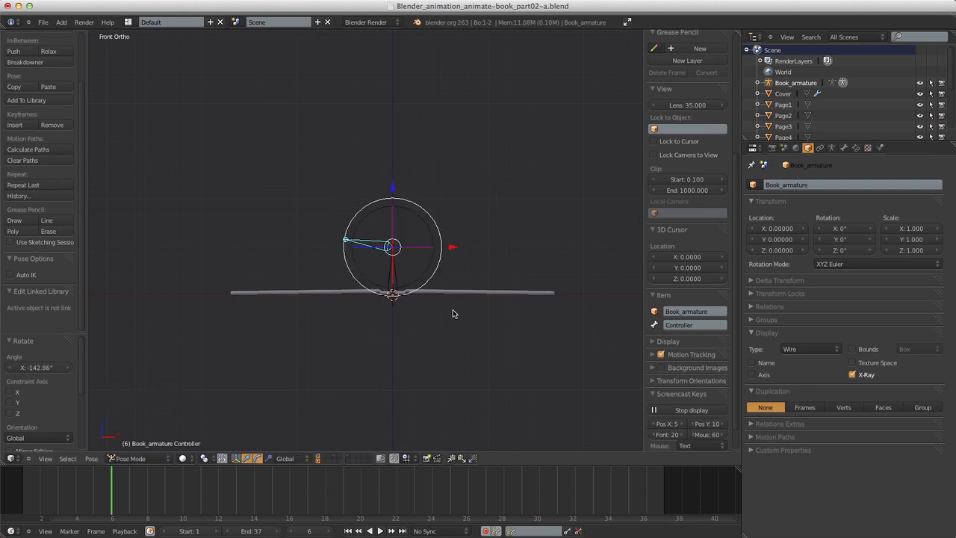
scroll(448, 310, "up", 3)
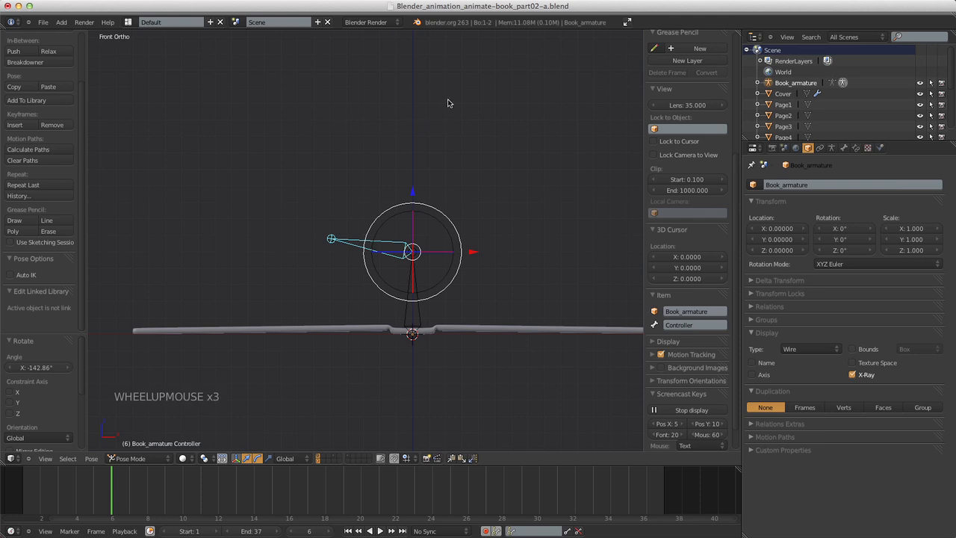
key("alt+r")
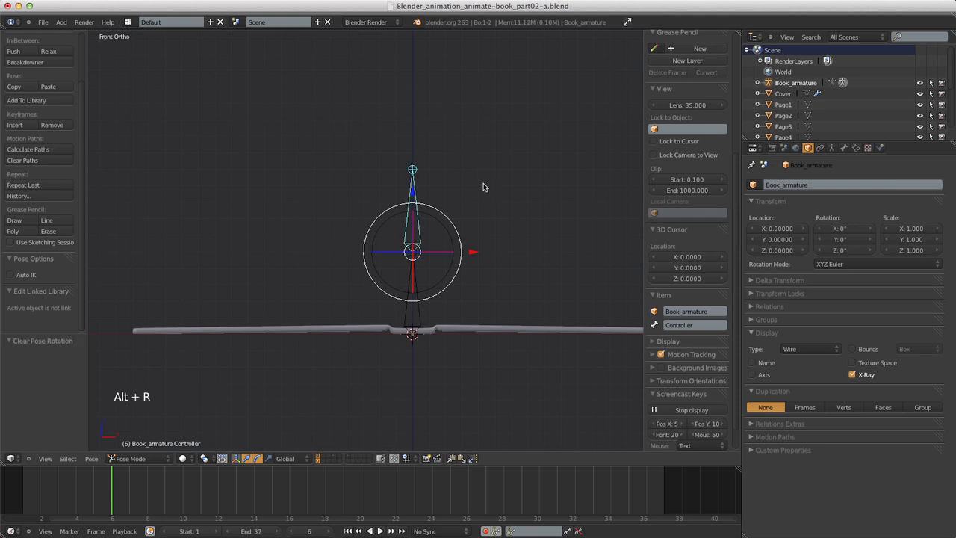
Switch Book_armature from Pose Mode to Edit Mode.
scroll(485, 188, "down", 7)
left_click(130, 458)
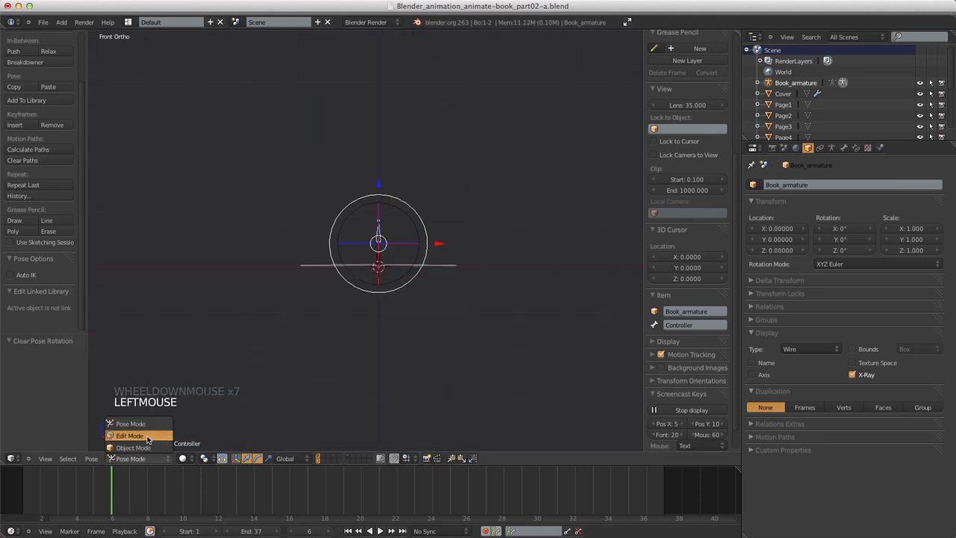
left_click(149, 433)
scroll(513, 185, "up", 1)
scroll(513, 184, "up", 8)
scroll(512, 186, "down", 8)
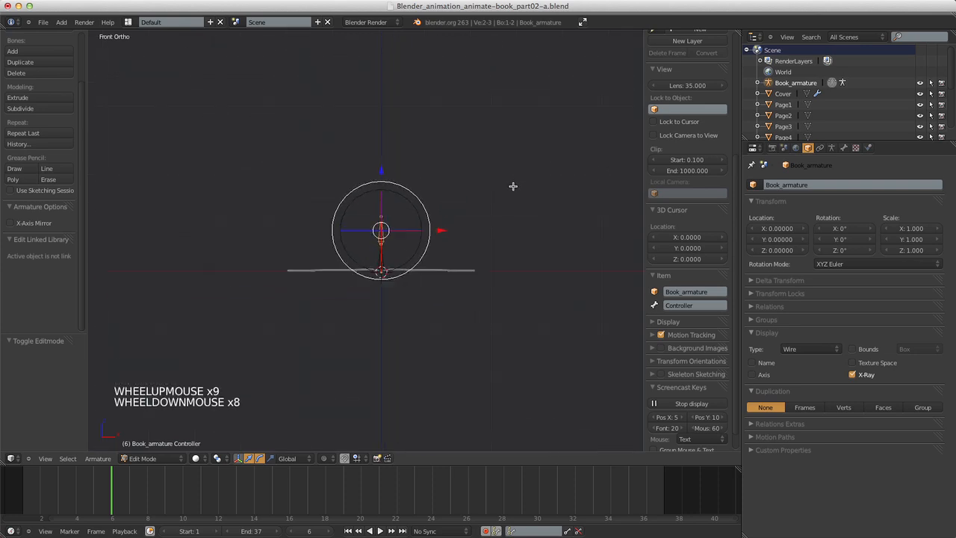
Add the Master bone to the selected Controller bone and move both to the first bone layer of the second row.
scroll(444, 253, "up", 5)
right_click(438, 278, "shift")
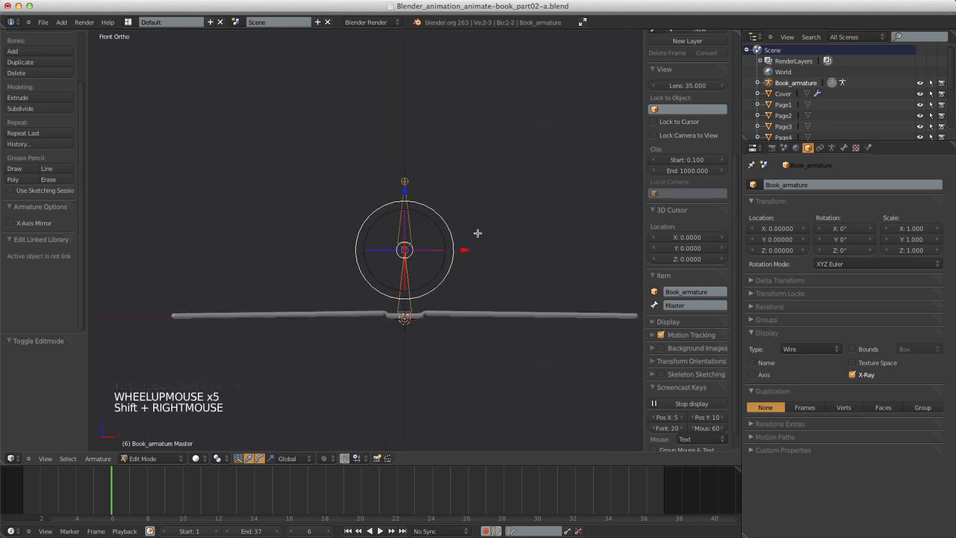
scroll(481, 228, "up", 3)
middle_click_drag(487, 215, 574, 174, "shift")
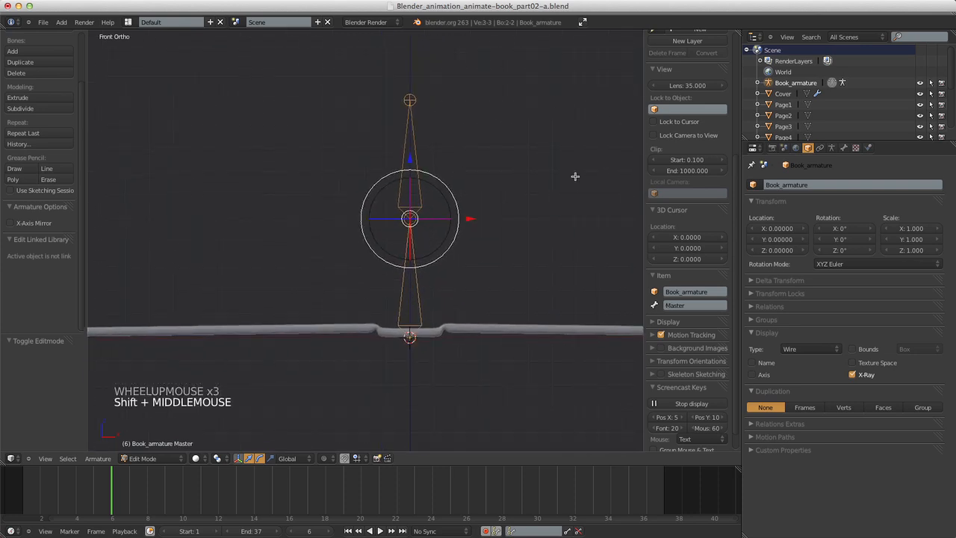
key("m")
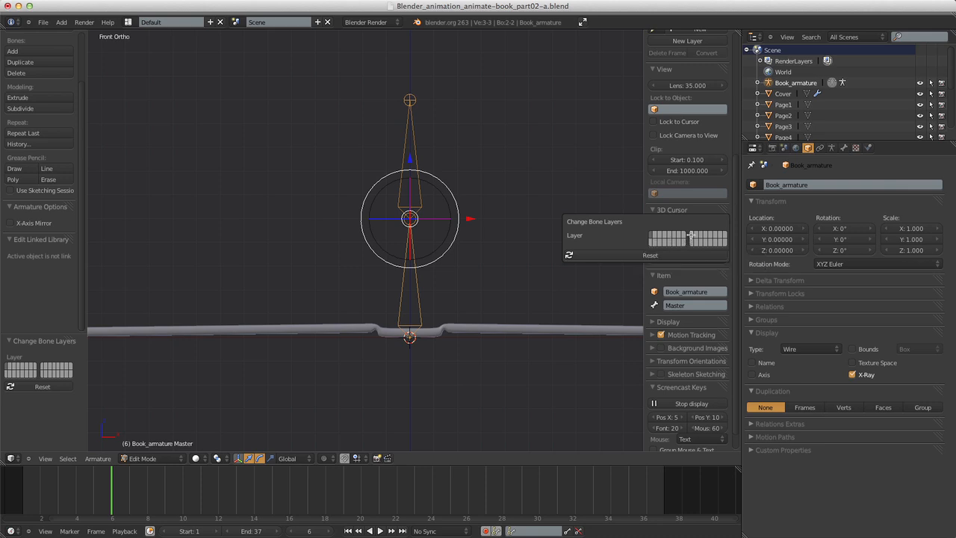
left_click(652, 242)
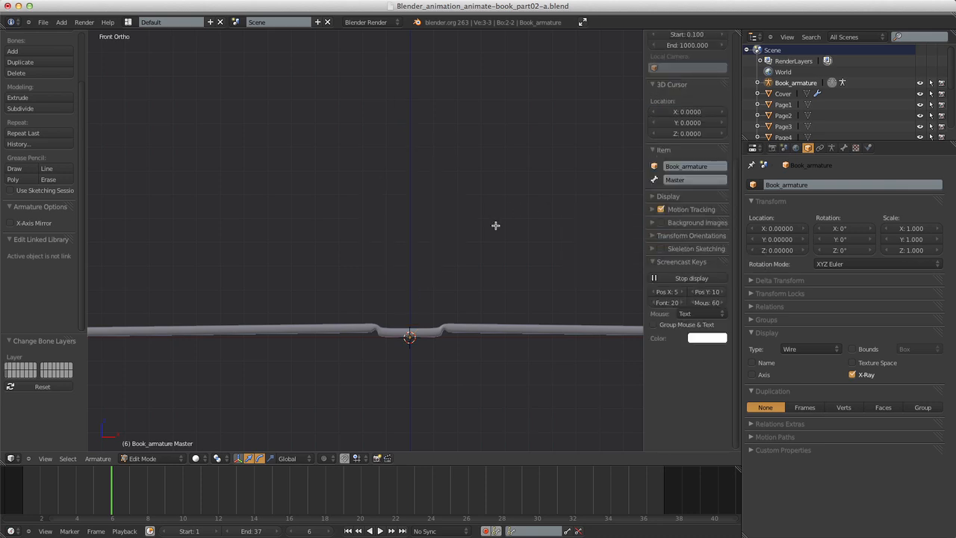
Add a new bone to the armature at the 3D cursor on the book's spine.
scroll(539, 269, "down", 6)
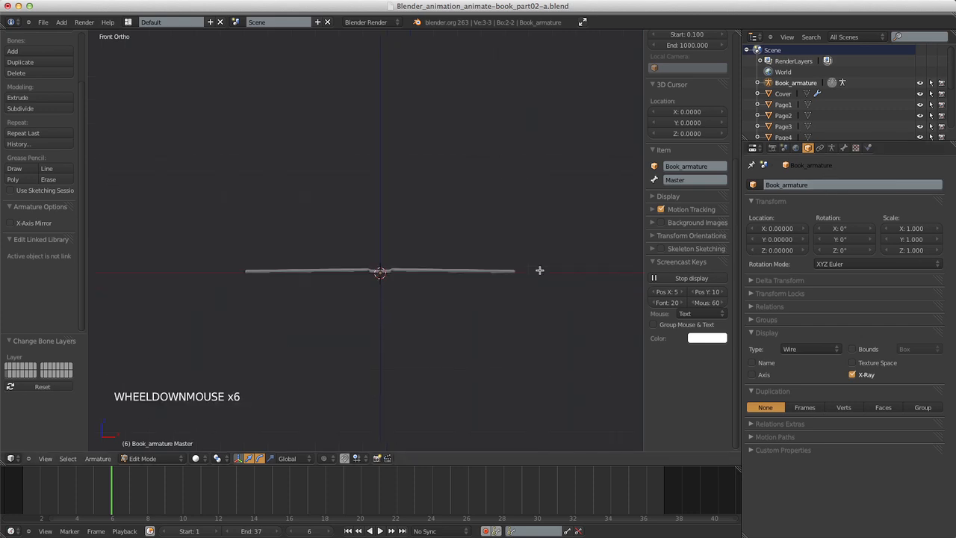
scroll(539, 270, "up", 9)
middle_click_drag(527, 279, 495, 226, "shift")
scroll(493, 224, "down", 3)
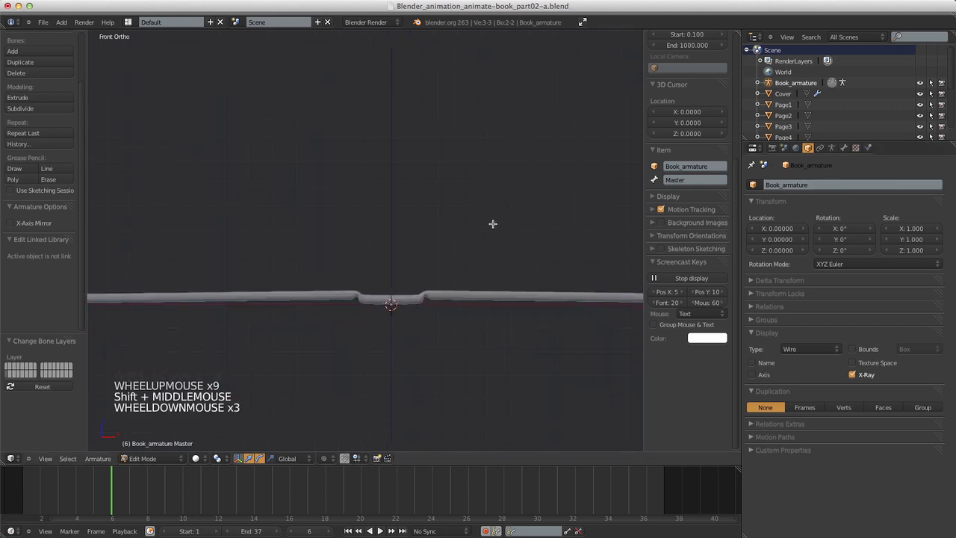
scroll(493, 224, "down", 2)
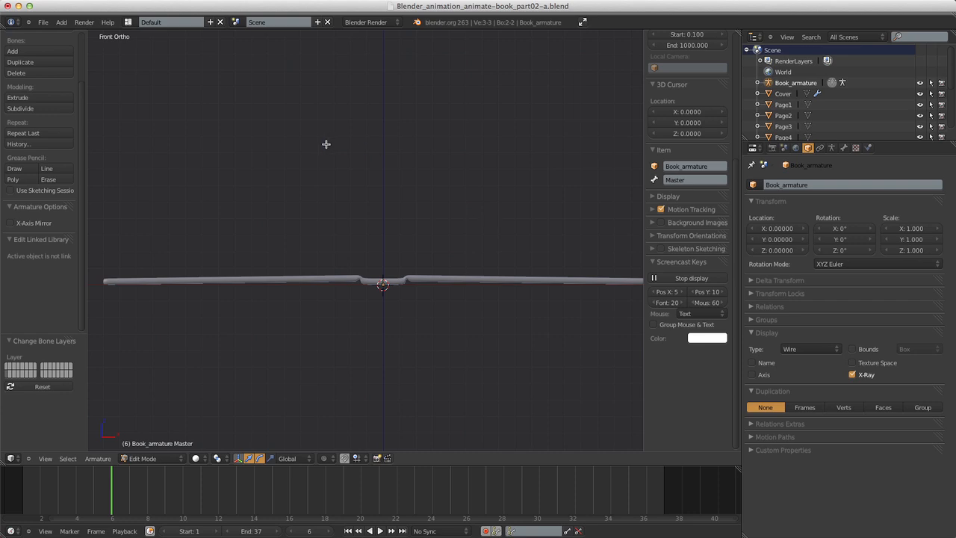
key("shift+a")
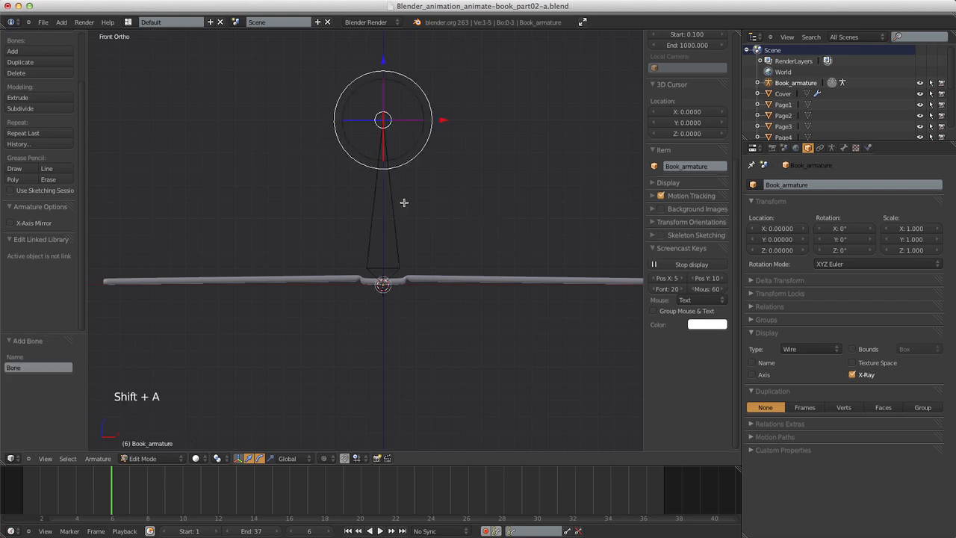
Select the whole new bone and rename it to DEF_edge.
right_click(395, 243)
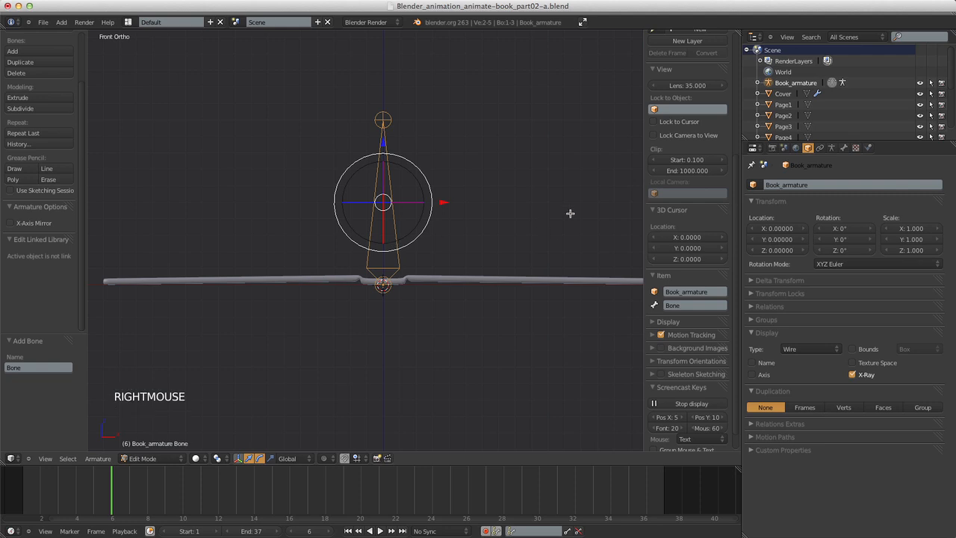
scroll(687, 271, "down", 5)
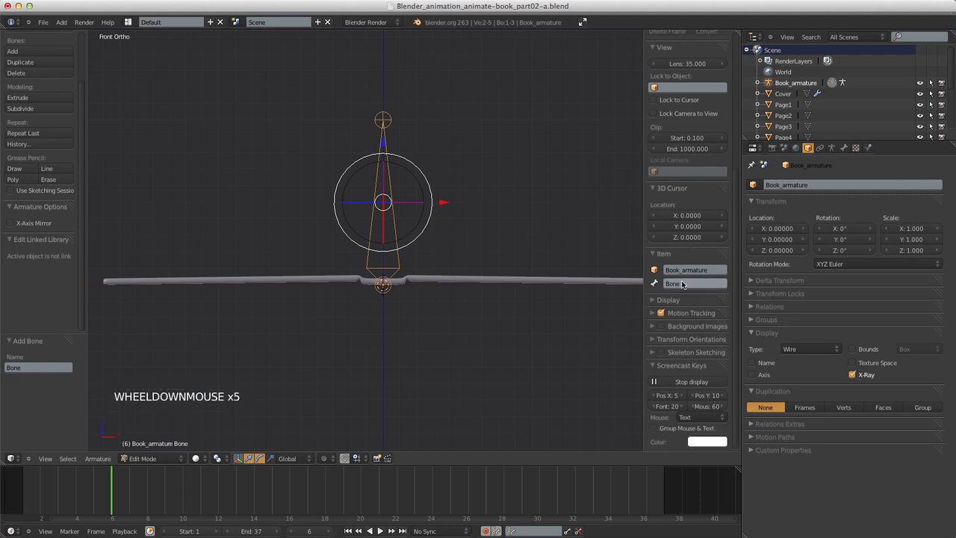
left_click(710, 283)
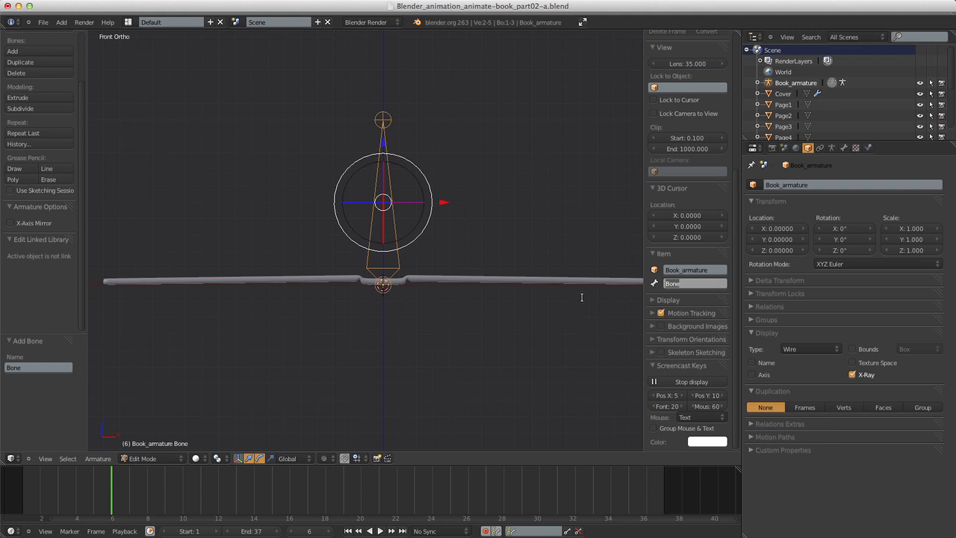
type("DEF_edge")
key("Return")
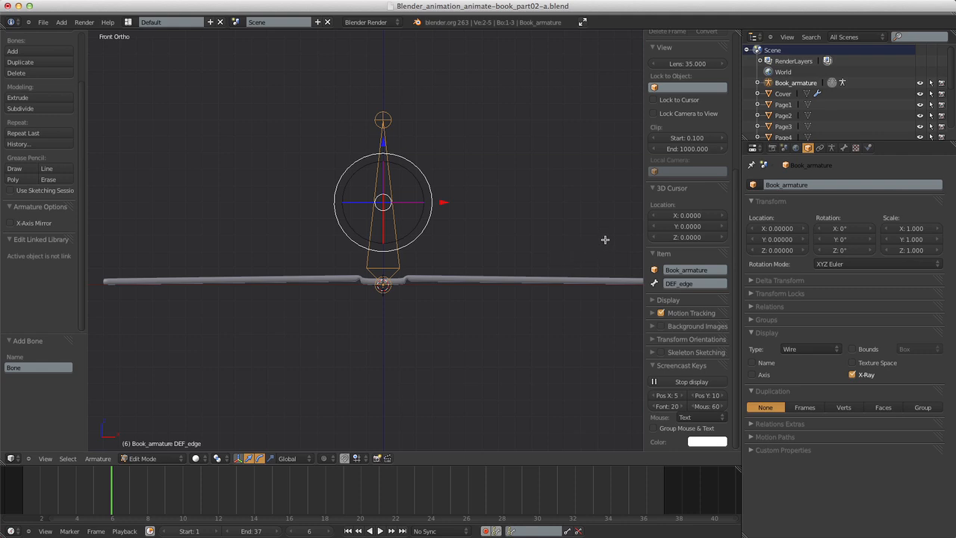
Rotate the DEF_edge bone by -90° in front view so it lies horizontally.
scroll(543, 236, "up", 1)
scroll(544, 236, "up", 2)
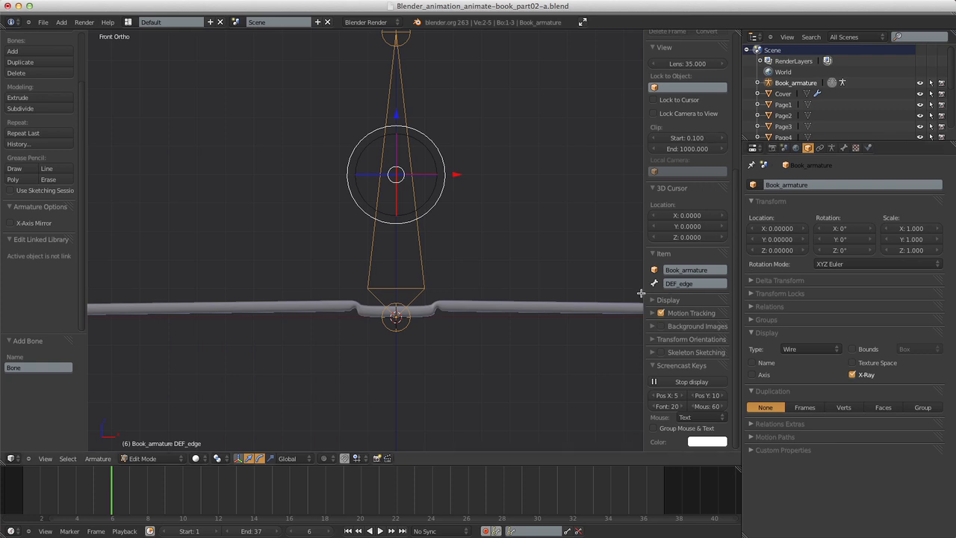
scroll(433, 229, "down", 3)
scroll(434, 229, "up", 2)
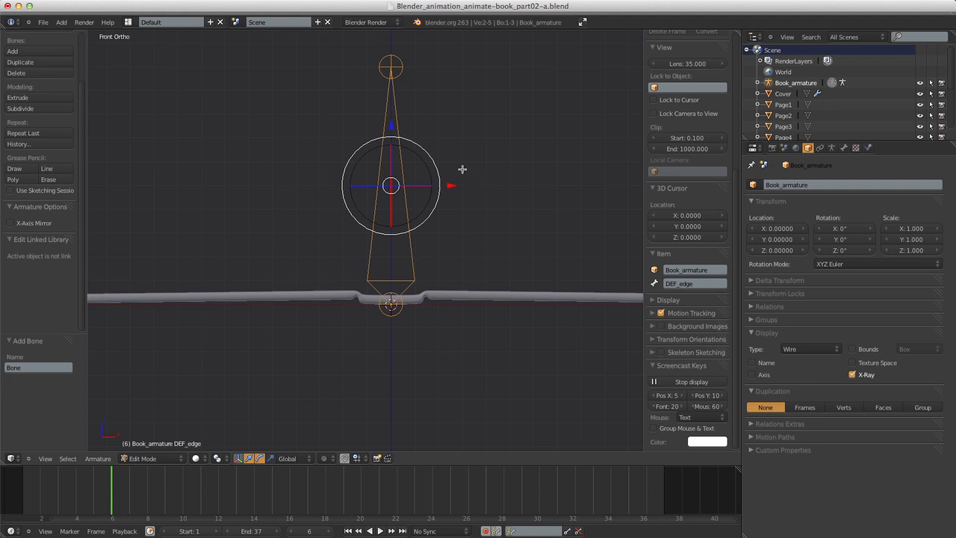
type("r")
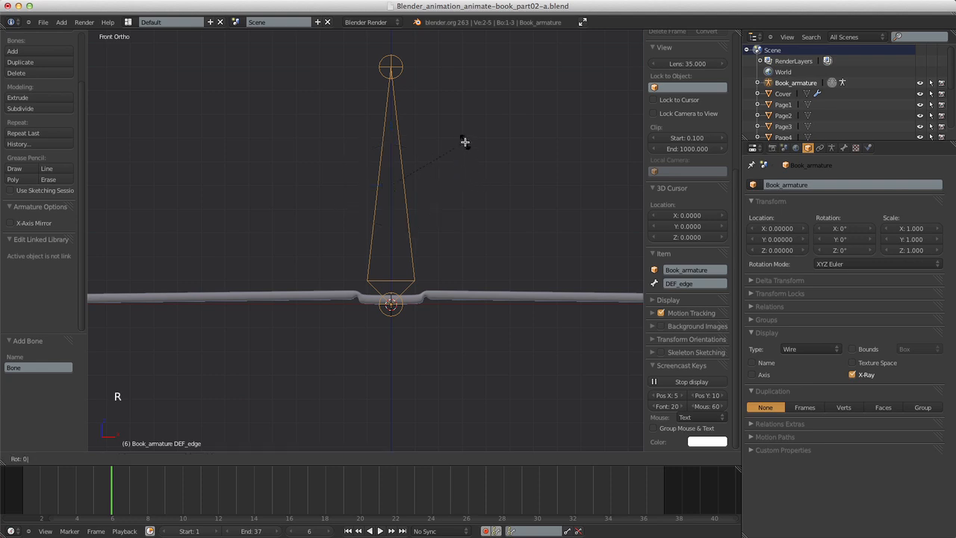
type("90")
left_click(464, 142)
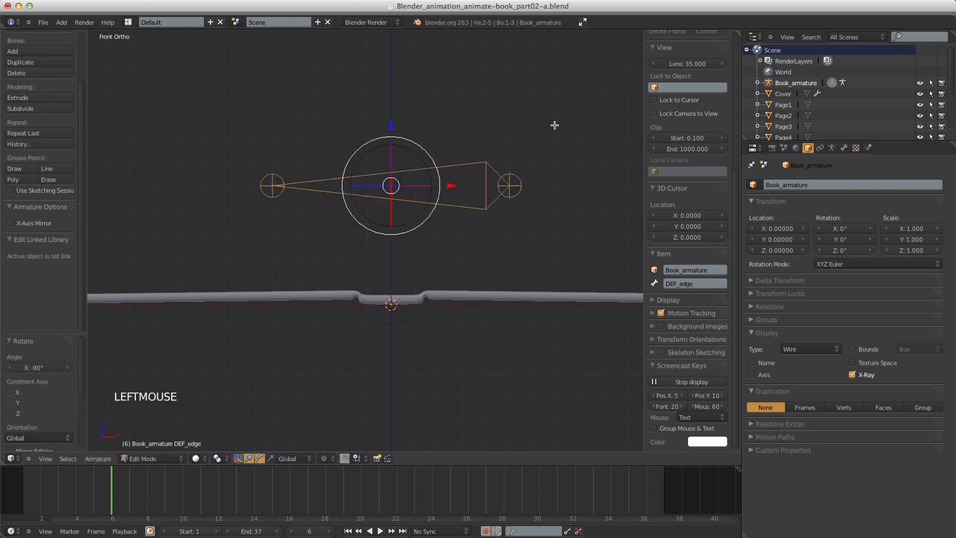
Set the DEF_edge bone's head to X 0.14 and Z 0.04.
scroll(708, 136, "up", 17)
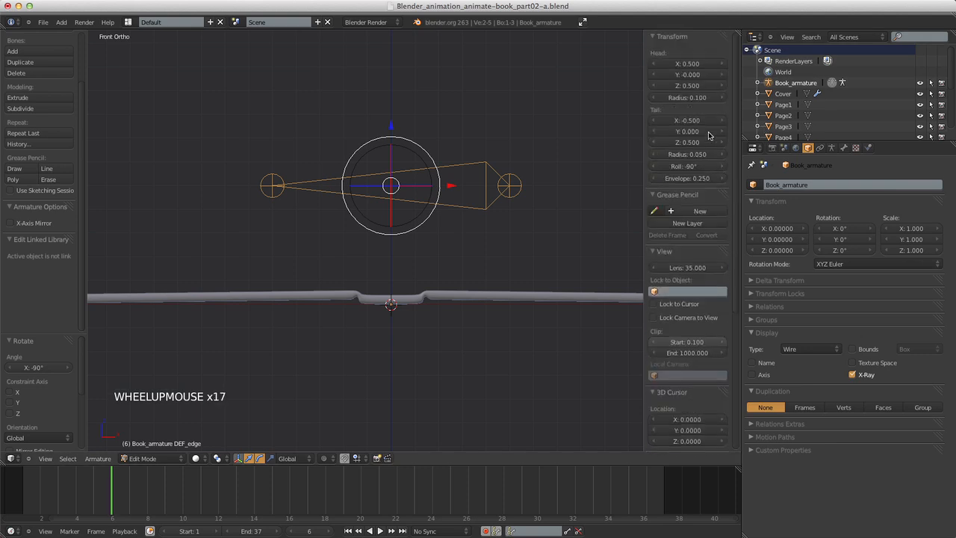
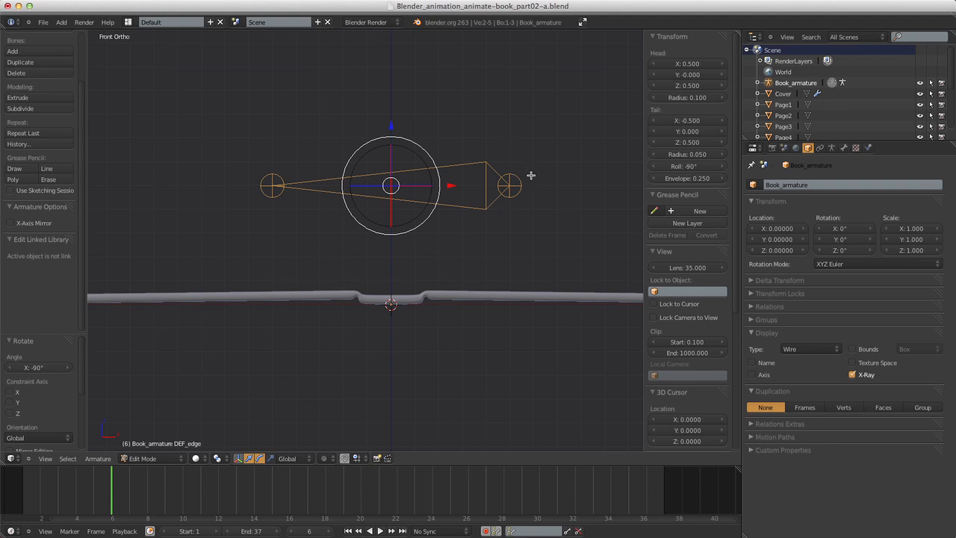
left_click(690, 65)
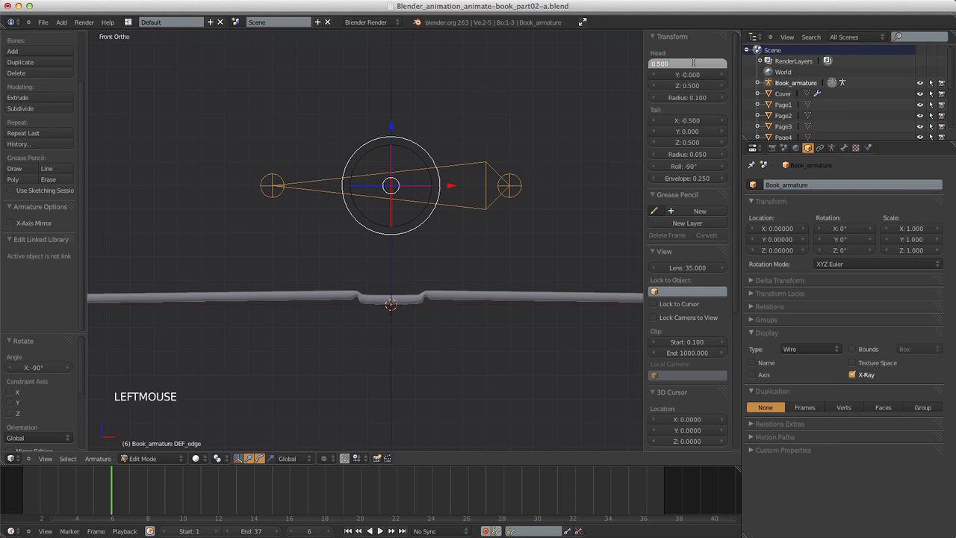
type("0.14")
key("Return")
left_click(697, 84)
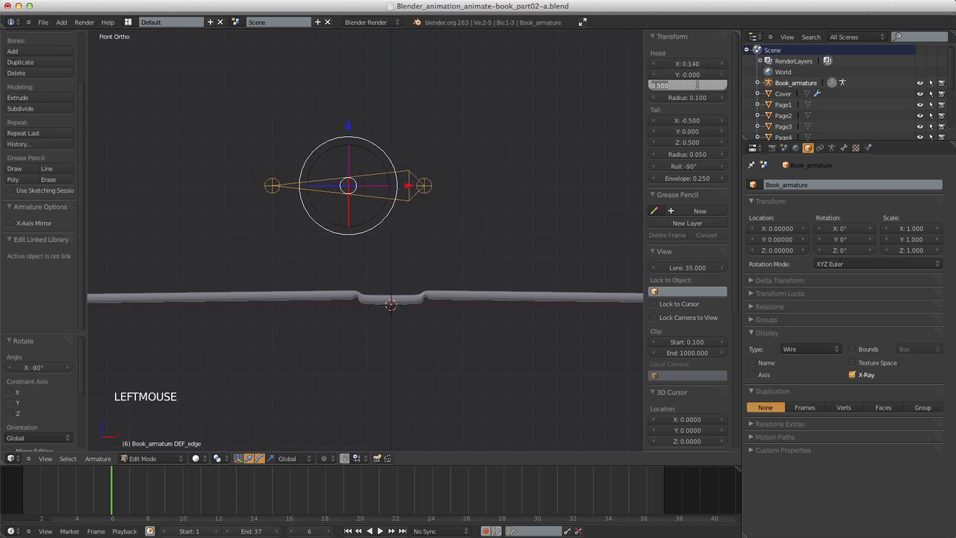
type("0.")
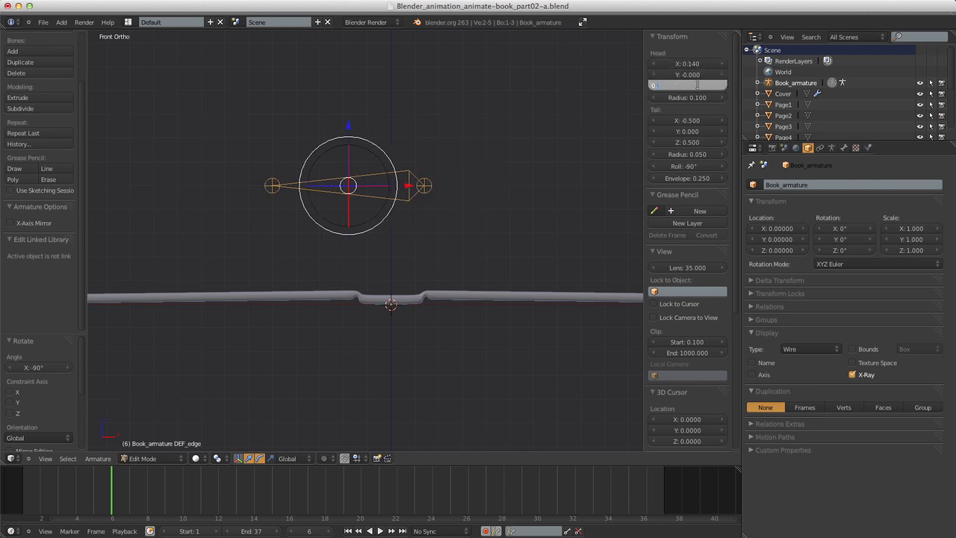
type("04")
key("Return")
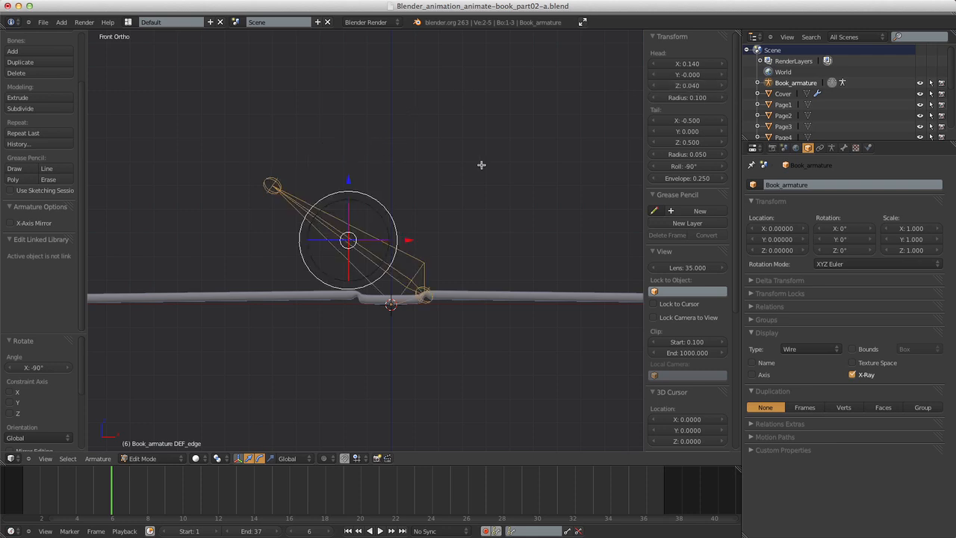
Set the DEF_edge bone's tail to X -0.14 and Z 0.04.
left_click(689, 121)
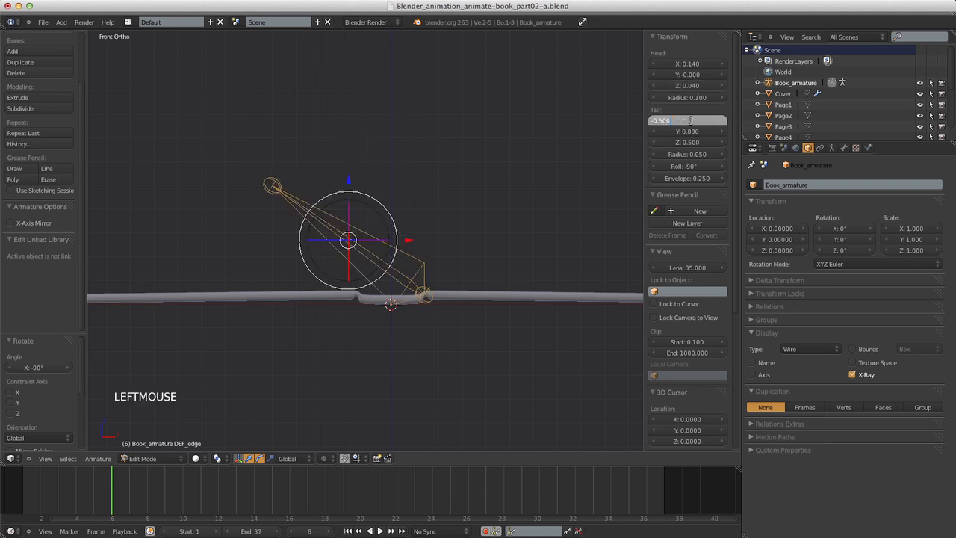
type("-0.14")
key("Return")
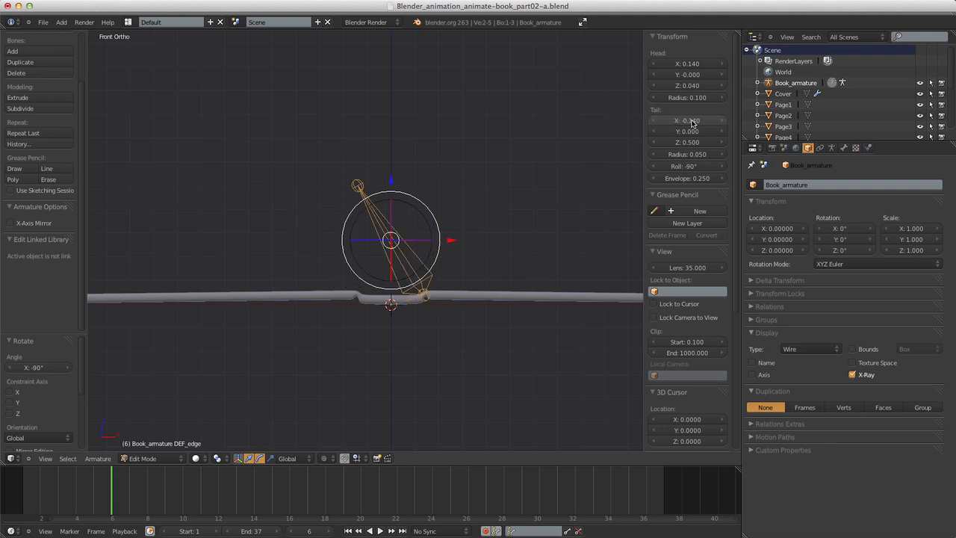
left_click(692, 142)
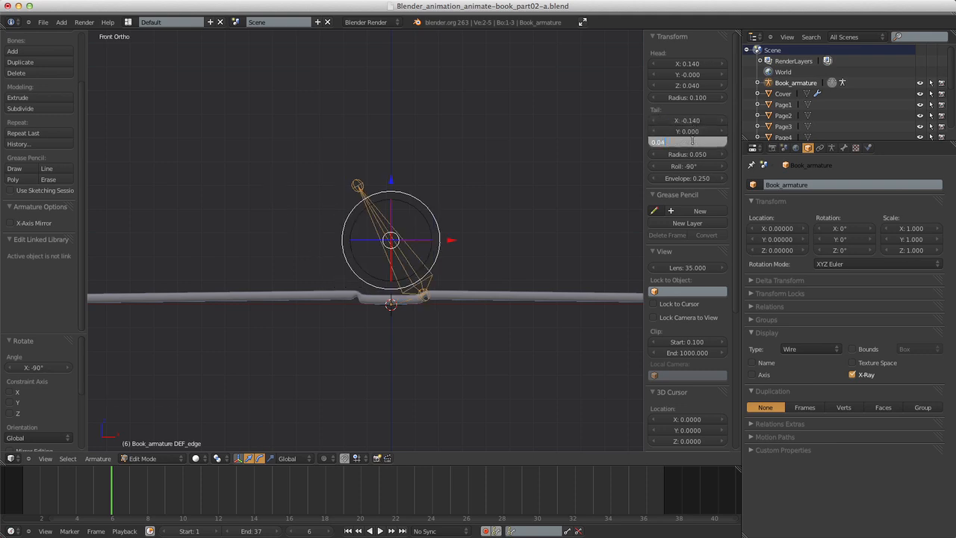
key("Return")
scroll(470, 267, "up", 4)
middle_click_drag(467, 282, 469, 130, "shift")
scroll(470, 129, "up", 3)
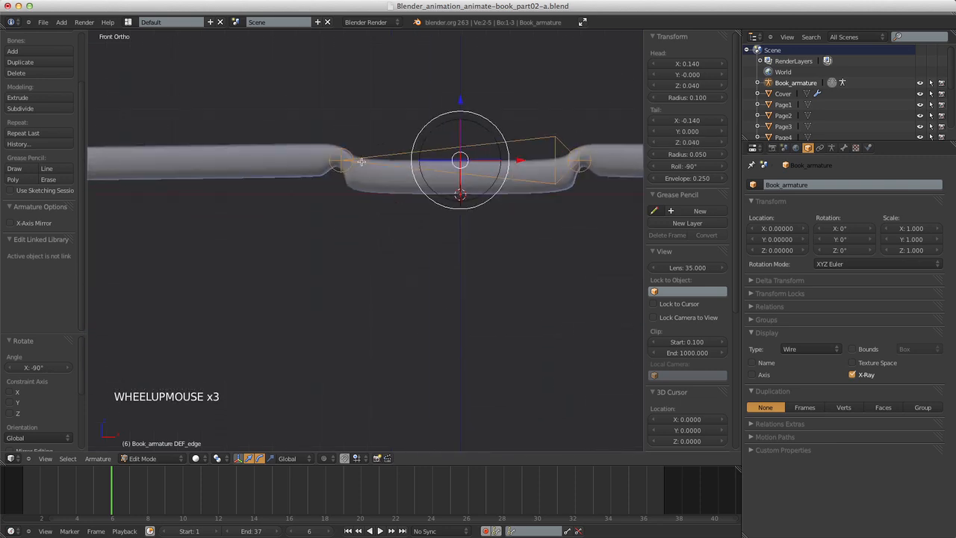
Extrude a new bone from DEF_edge's head along the +X half of the cover, about 1.33 units in X.
scroll(520, 85, "down", 12)
middle_click_drag(518, 112, 488, 173, "shift")
scroll(475, 169, "up", 5)
scroll(509, 113, "up", 2)
right_click(473, 188)
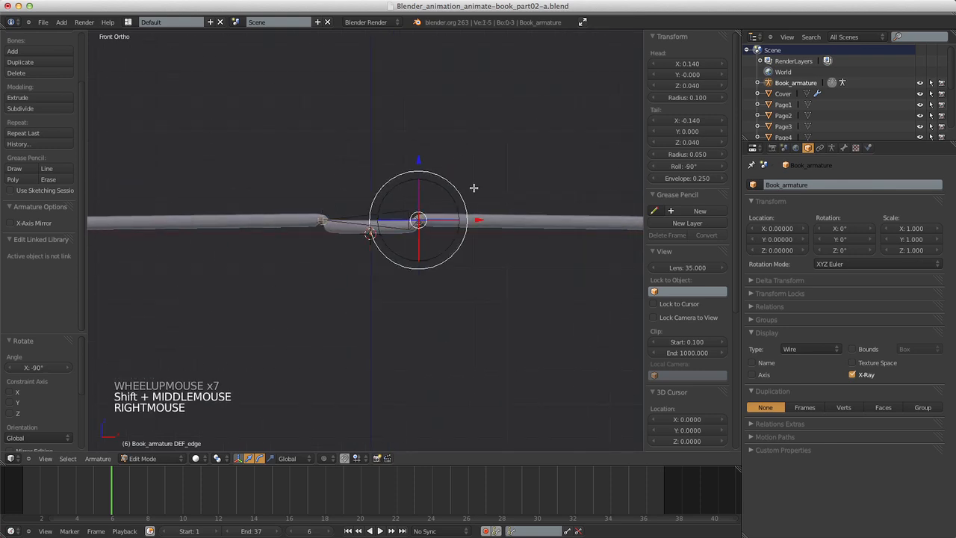
scroll(495, 158, "down", 5)
scroll(497, 163, "up", 3)
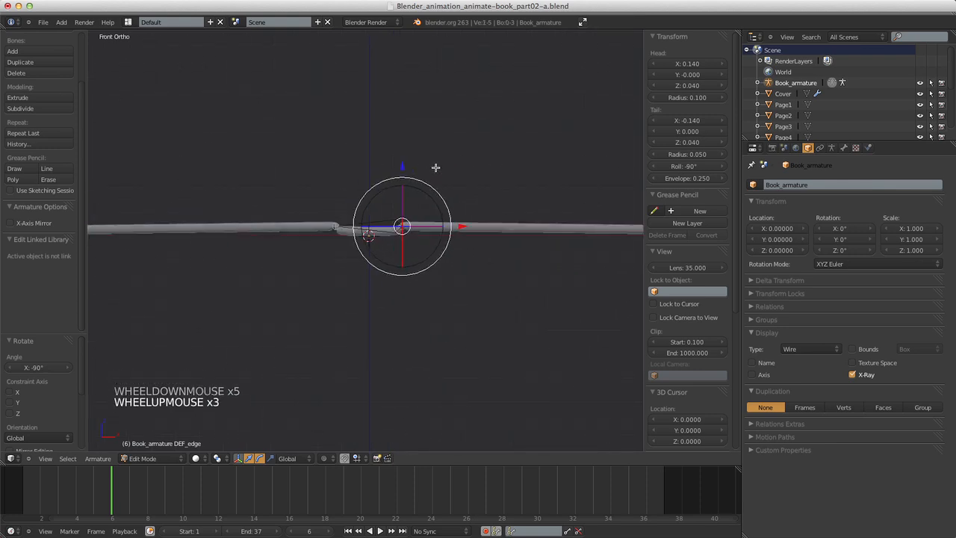
scroll(435, 167, "up", 3)
scroll(436, 201, "down", 2)
scroll(436, 217, "up", 2)
scroll(438, 231, "down", 7)
scroll(438, 228, "up", 1)
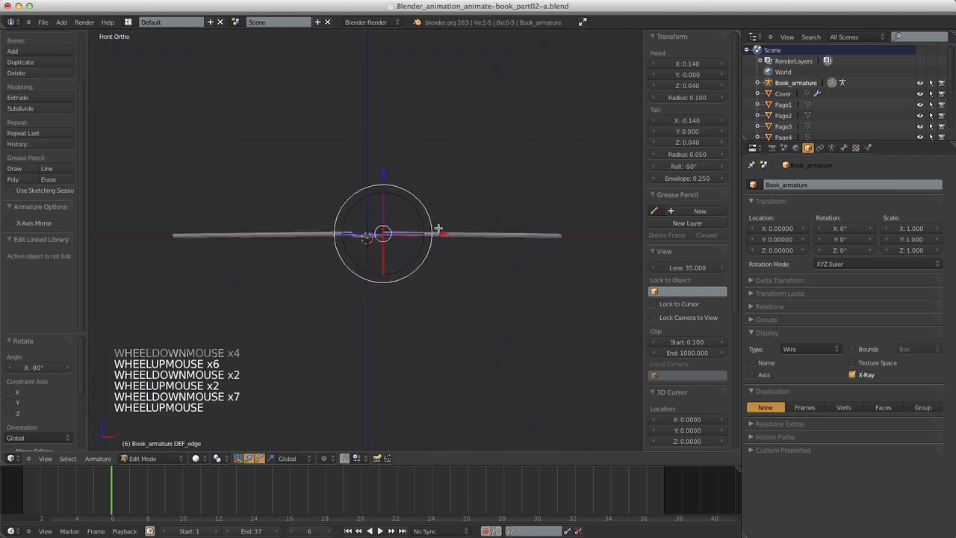
scroll(439, 228, "up", 2)
key("e")
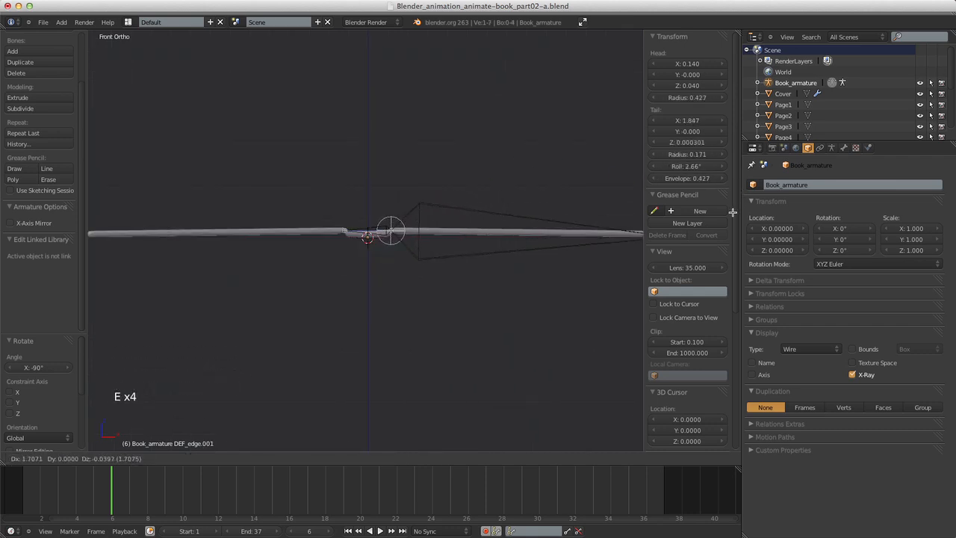
left_click(698, 212)
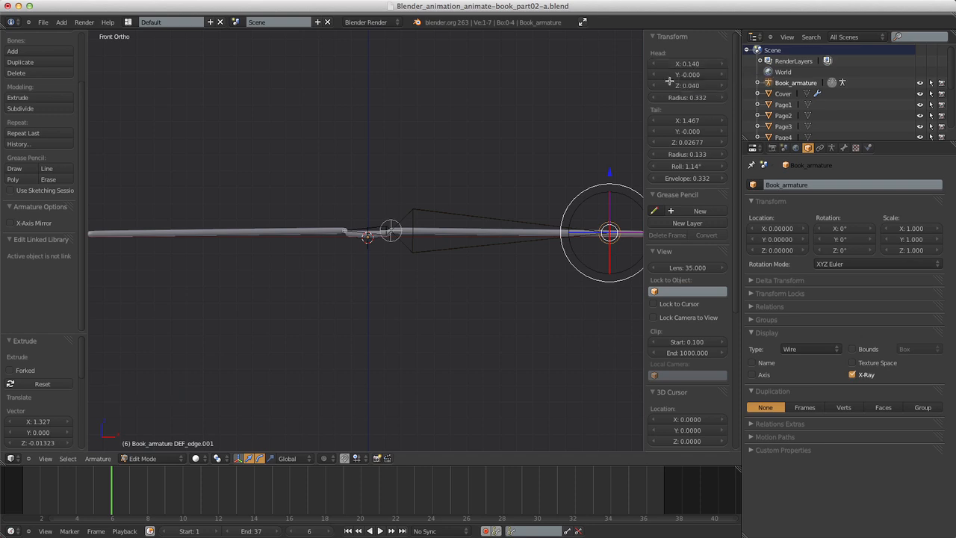
Select the whole extruded +X cover bone and switch its direction so its tail points to the spine.
right_click(443, 211)
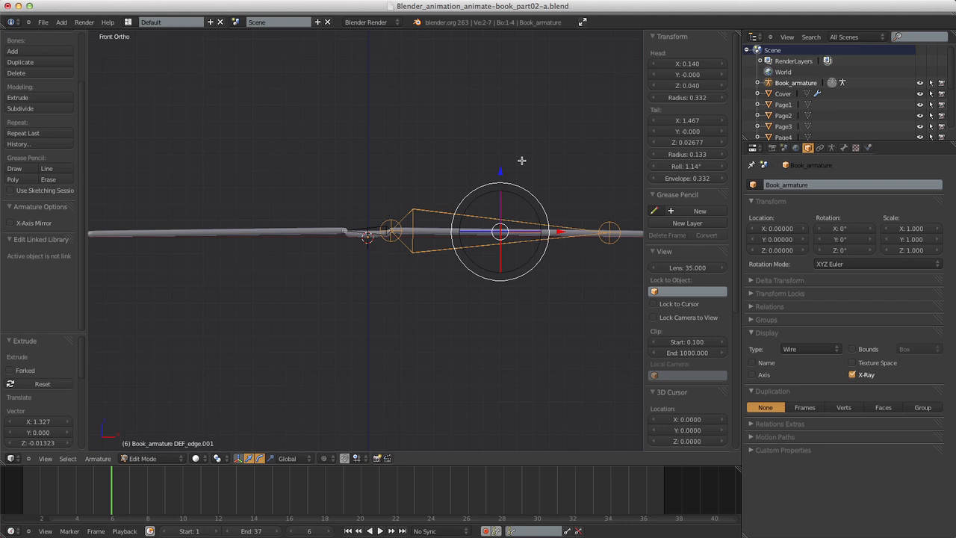
key("alt+f")
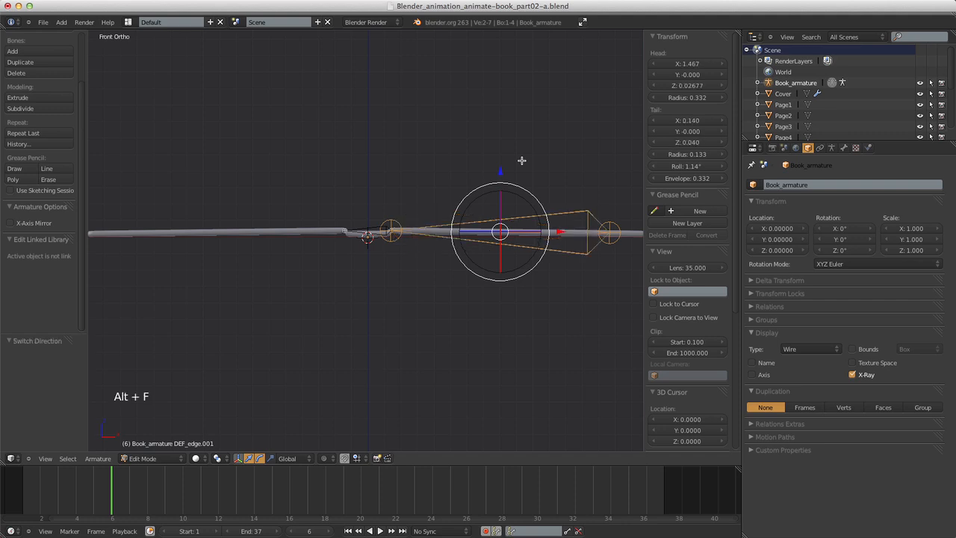
key("w")
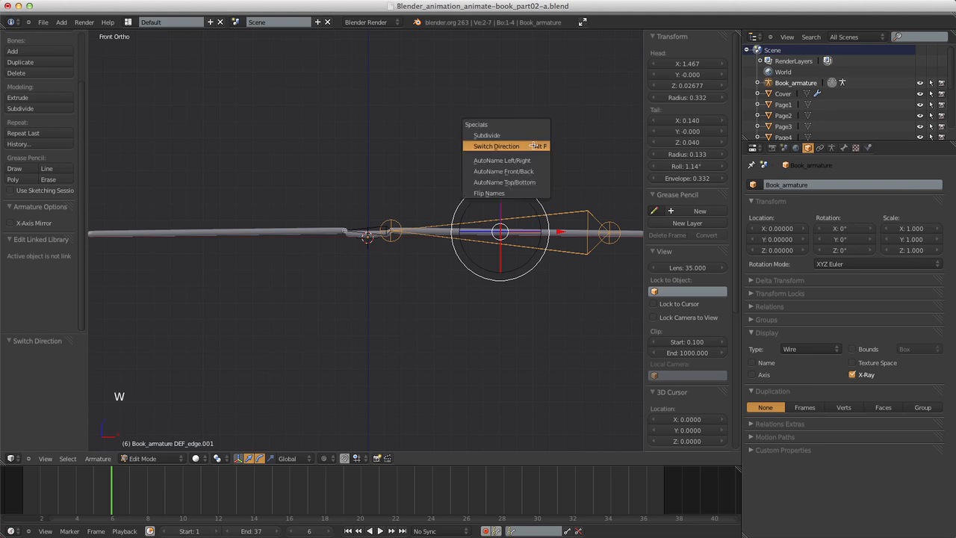
scroll(600, 193, "up", 4)
scroll(600, 193, "down", 4)
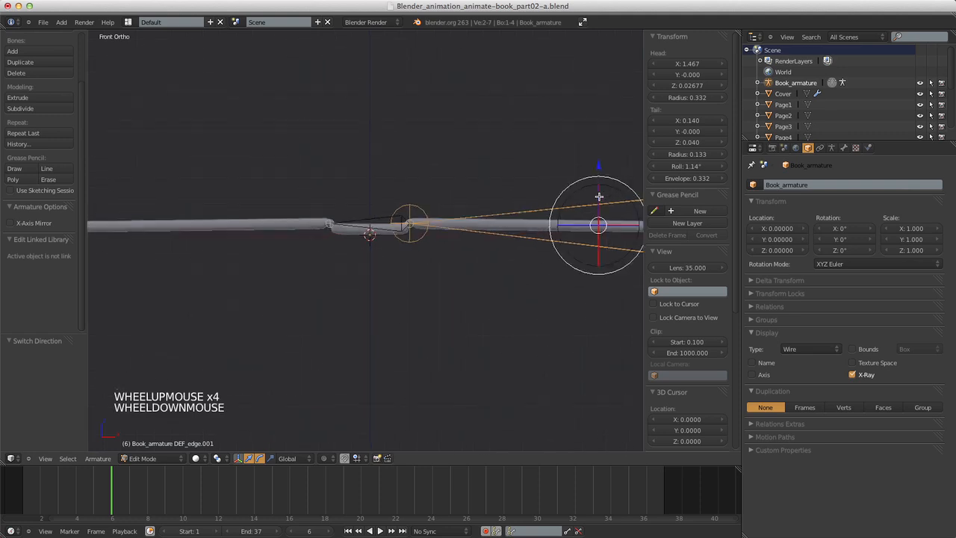
scroll(599, 198, "up", 3)
scroll(599, 199, "down", 3)
Set the head of the +X cover bone to X 1.7 and Z 0.02.
left_click(690, 64)
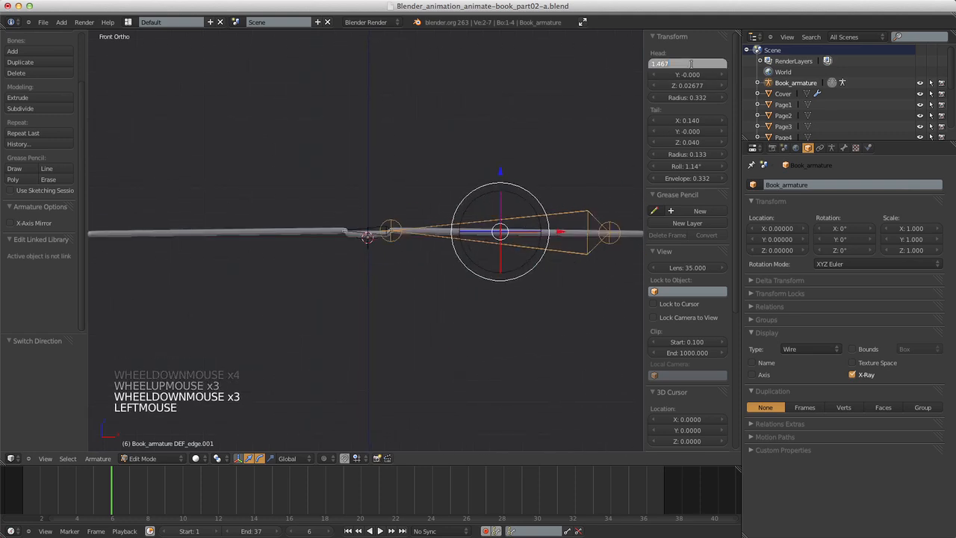
type("1")
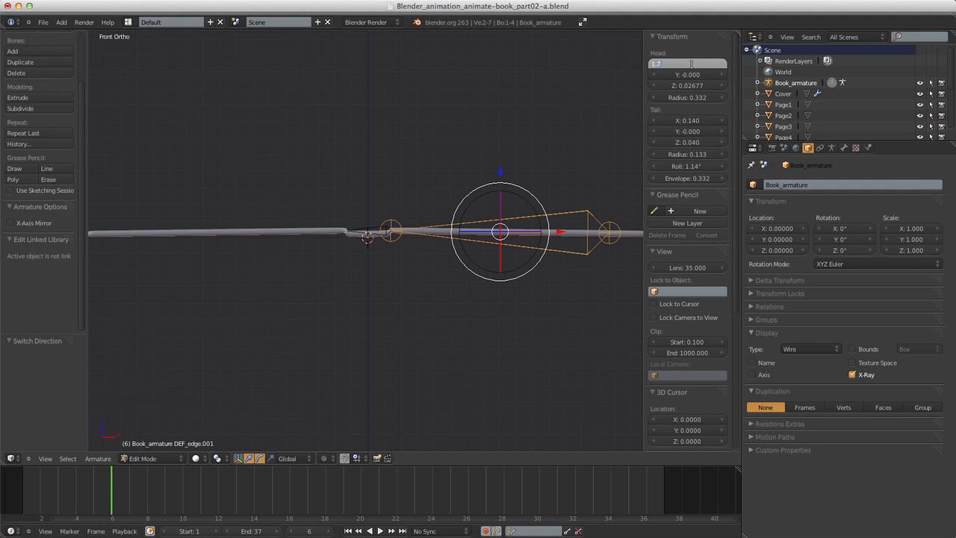
key("Return")
left_click(696, 85)
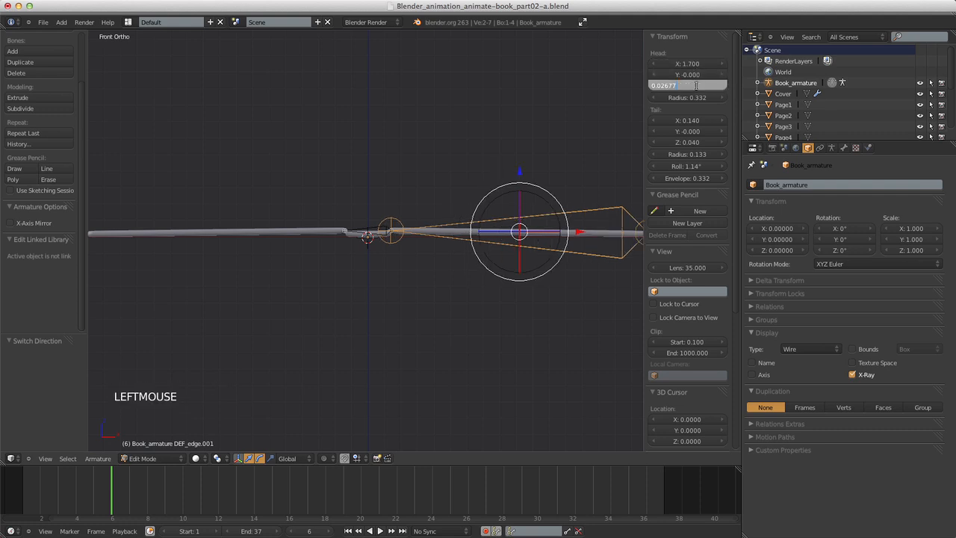
type("0.02")
key("Return")
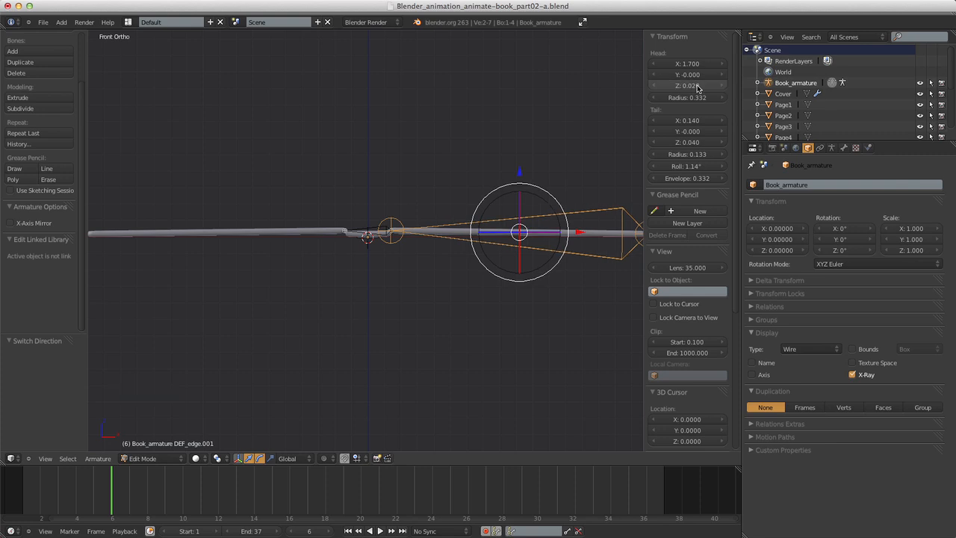
Extrude a bone from DEF_edge's tail along the -X half of the cover, about -1.35 units in X.
scroll(421, 204, "down", 3)
scroll(492, 185, "up", 2)
middle_click_drag(420, 204, 487, 209, "shift")
right_click(486, 217)
scroll(471, 213, "up", 2)
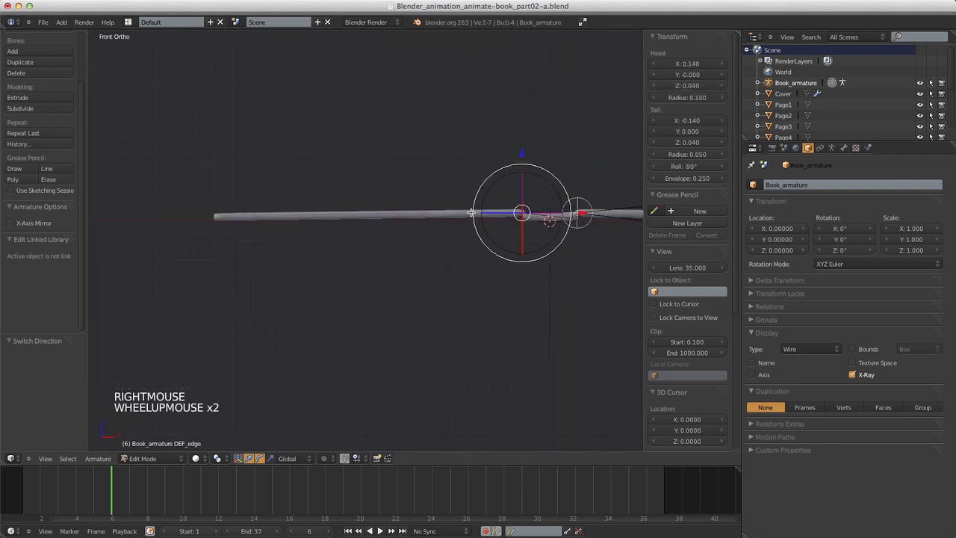
scroll(471, 213, "up", 1)
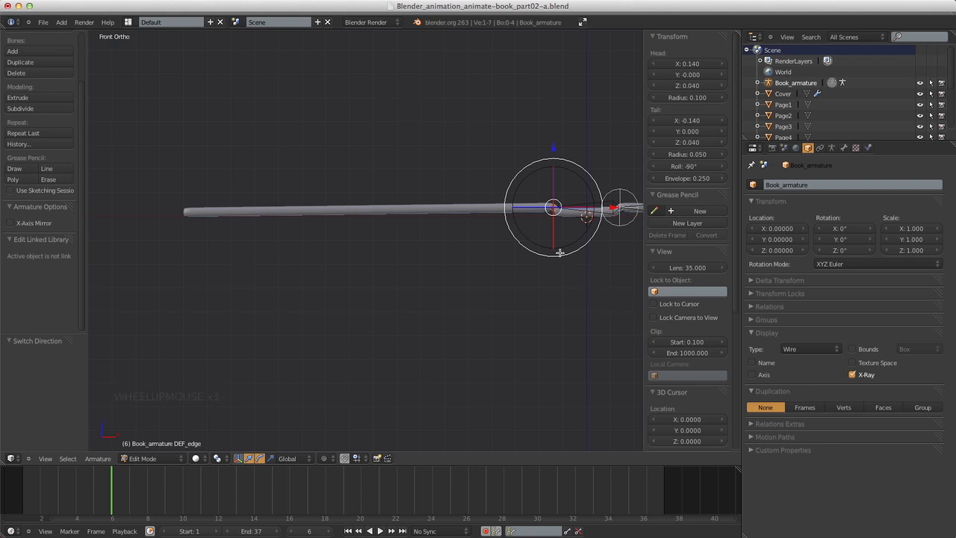
key("e")
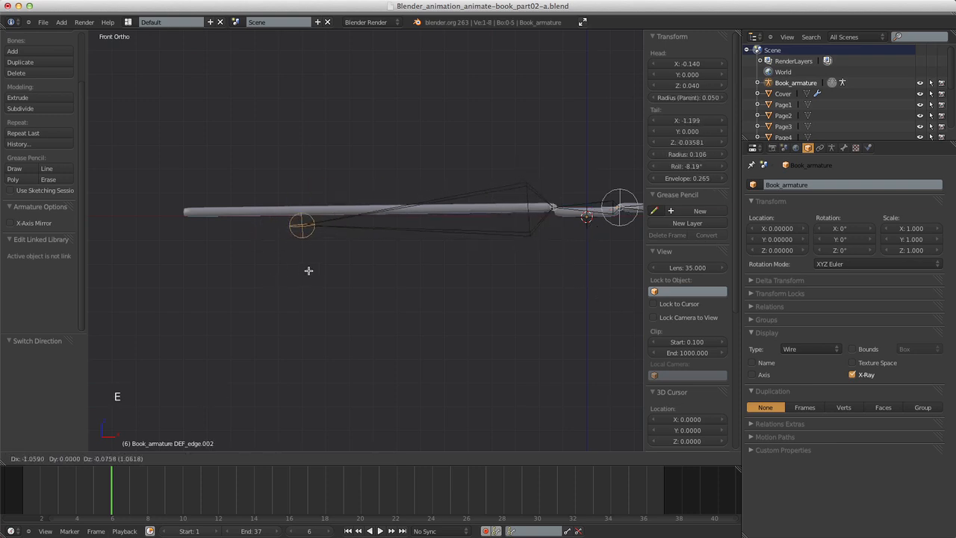
left_click(241, 252)
Select the whole extruded -X cover bone and switch its direction so its tail points to the spine.
right_click(411, 183)
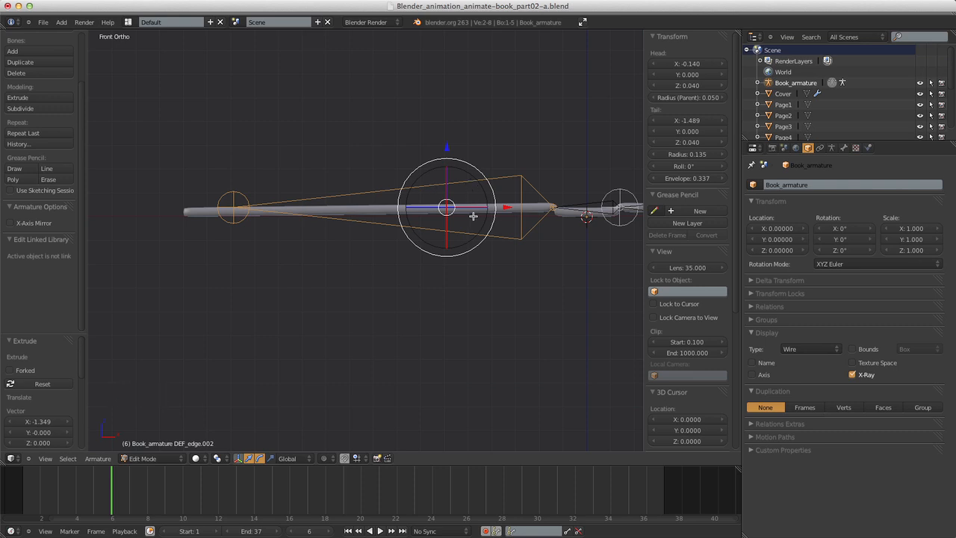
key("w")
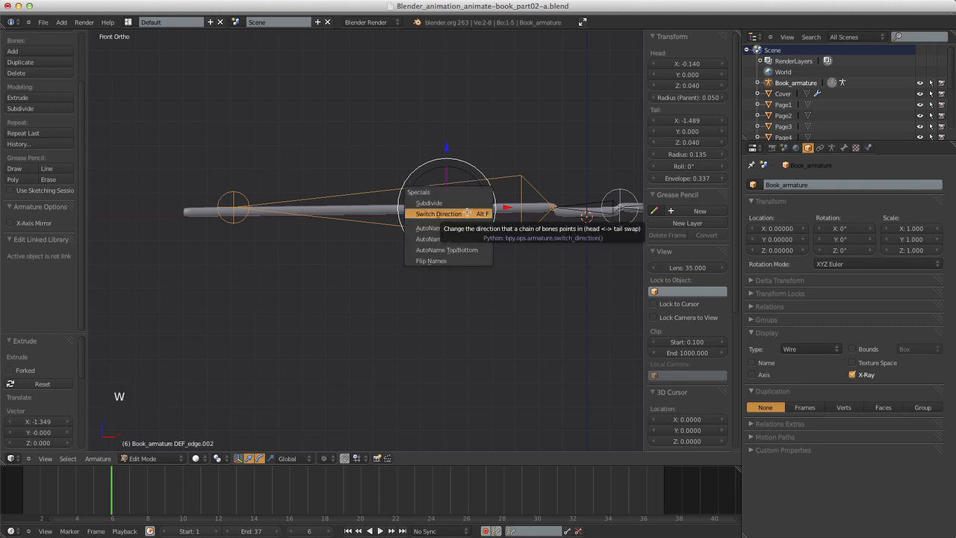
left_click(467, 214)
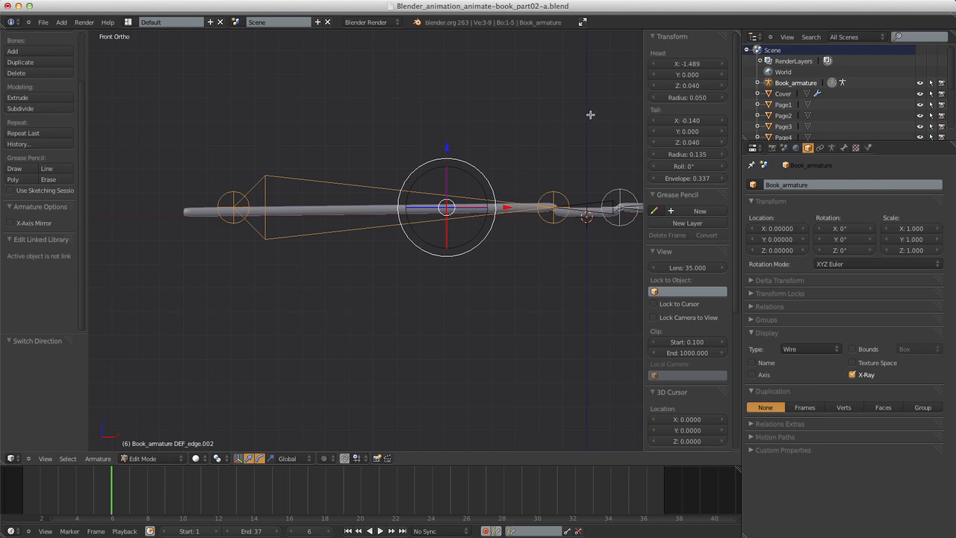
scroll(663, 65, "up", 6)
Set the head of the -X cover bone to X -1.7 and Z 0.02.
left_click(690, 62)
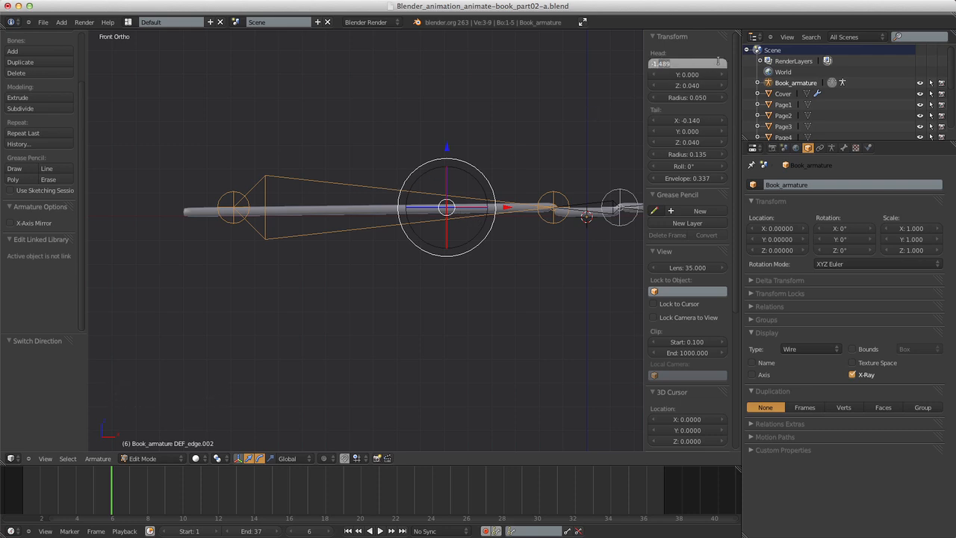
type("-1.7")
key("Return")
scroll(694, 64, "down", 1)
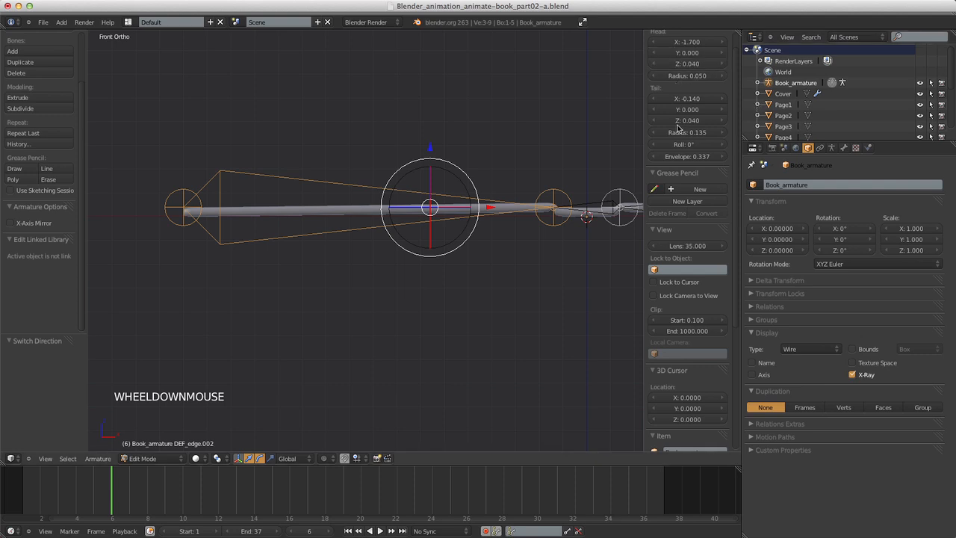
left_click(698, 64)
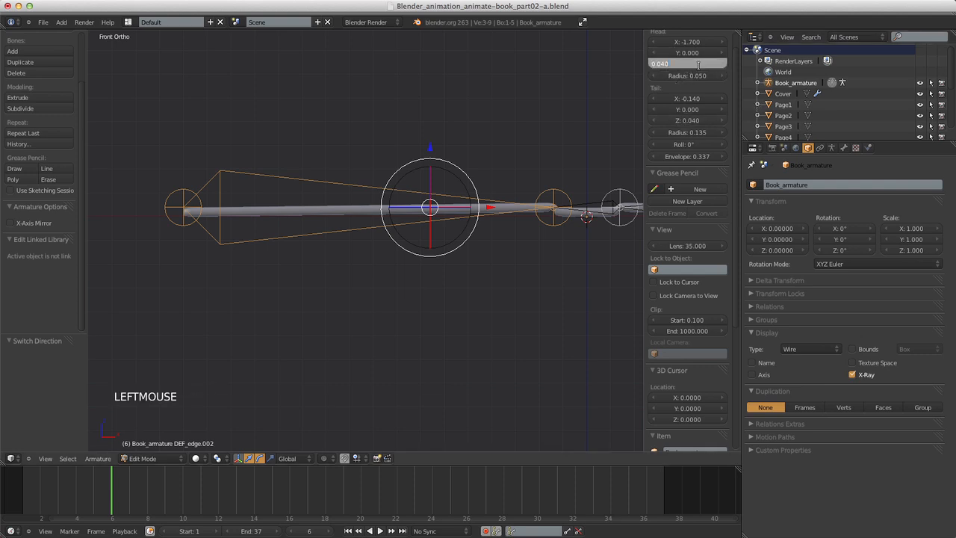
type("0.02")
key("Return")
Rename the -X cover bone to DEF_cover.R.
scroll(575, 134, "down", 7)
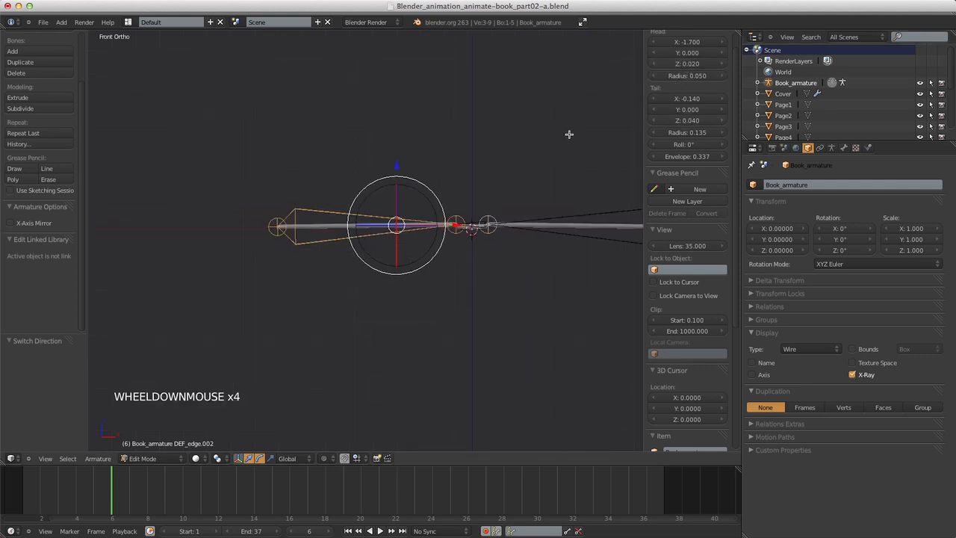
middle_click_drag(570, 134, 503, 147, "shift")
scroll(483, 200, "up", 5)
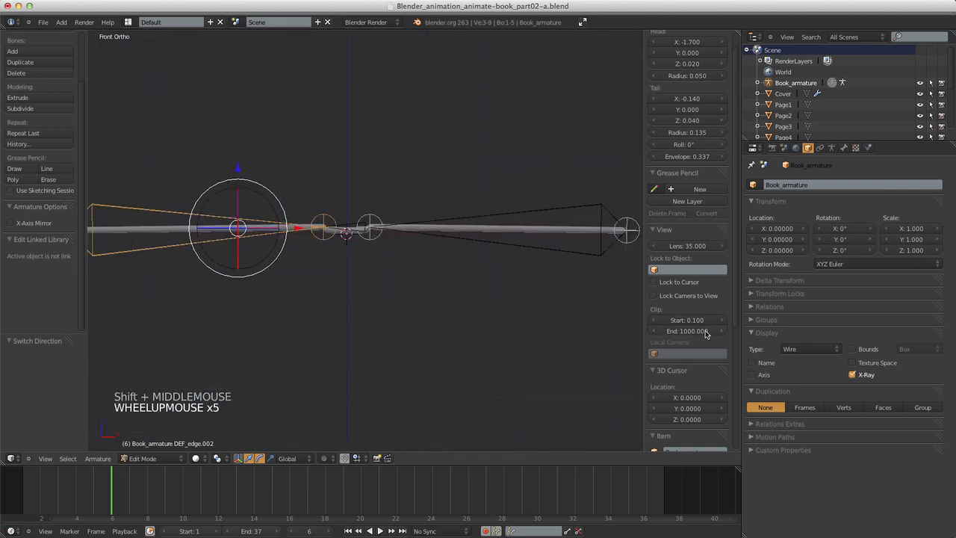
scroll(683, 286, "down", 15)
left_click(683, 287)
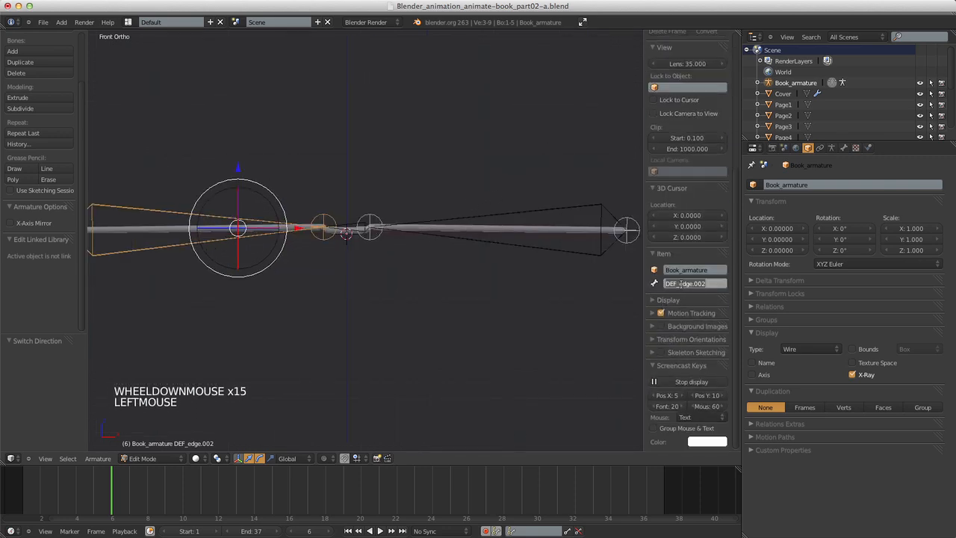
type("DEF_")
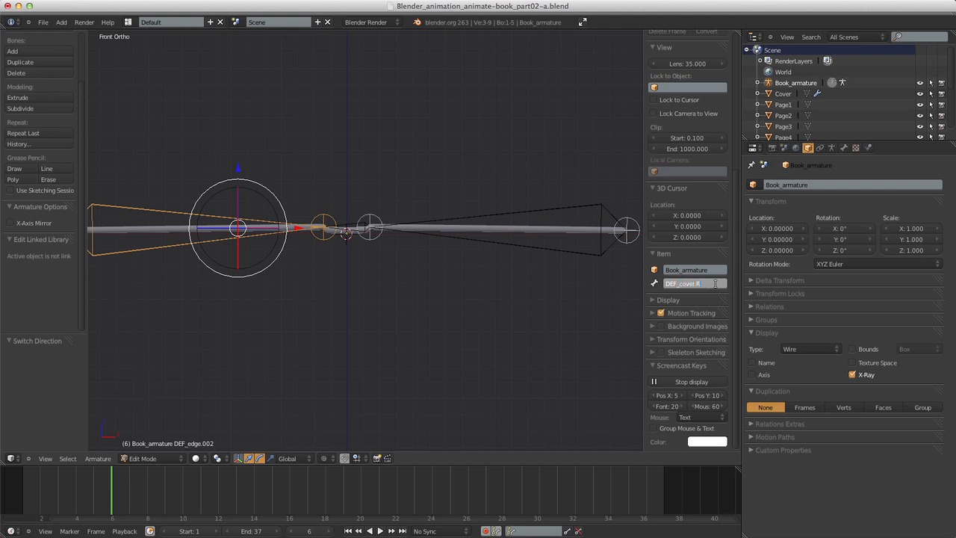
type("cover.R")
key("Return")
Rename the cover bone on the +X half of the book to DEF_cover.L.
middle_click_drag(372, 241, 369, 223, "shift")
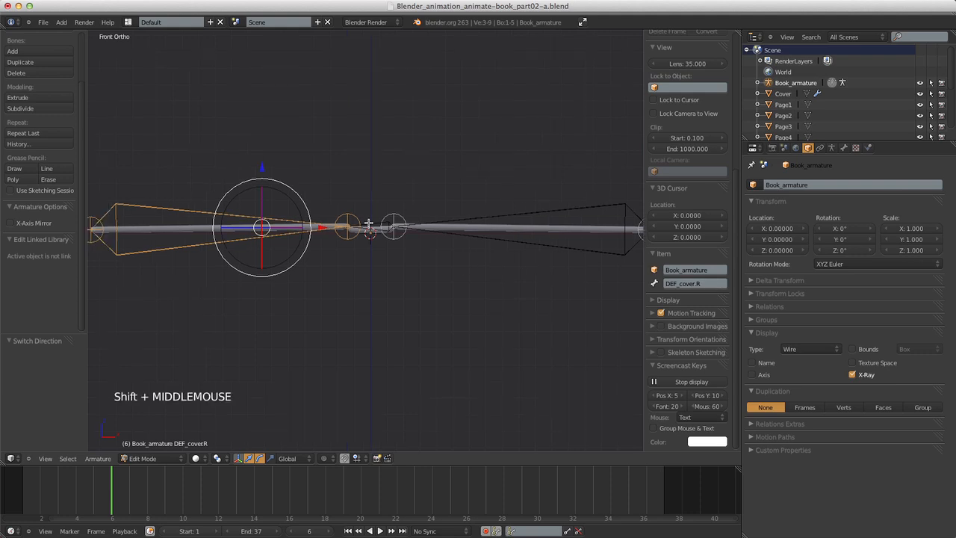
scroll(432, 222, "down", 5)
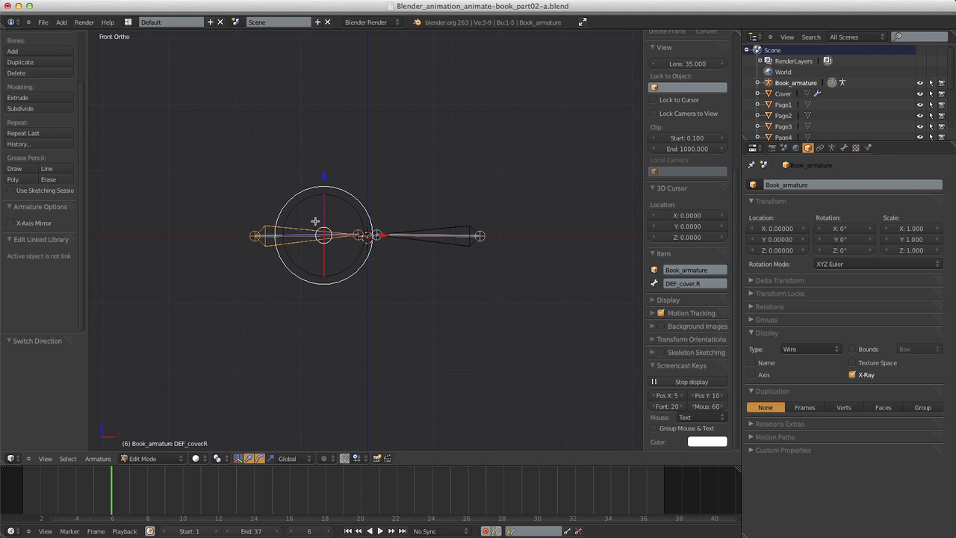
scroll(315, 221, "up", 5)
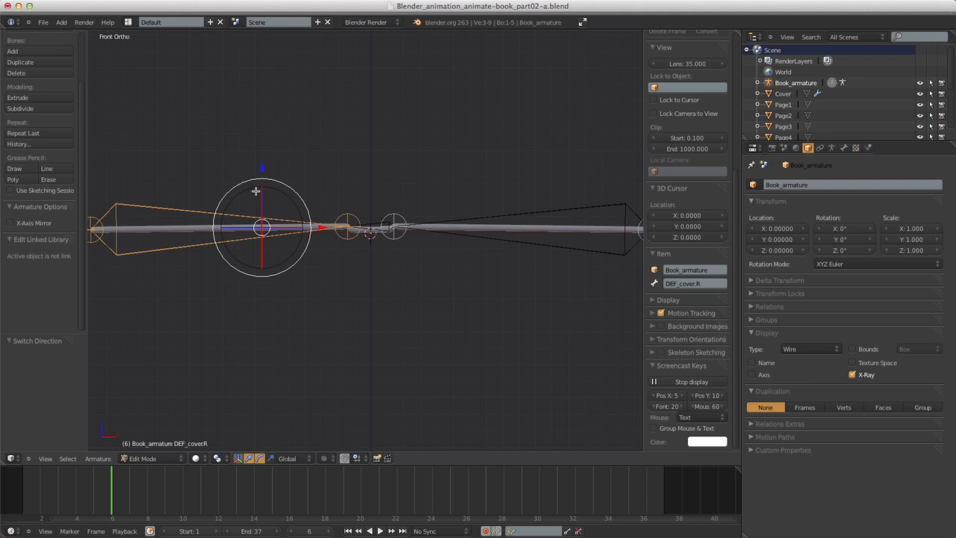
scroll(320, 138, "down", 2)
scroll(329, 146, "up", 2)
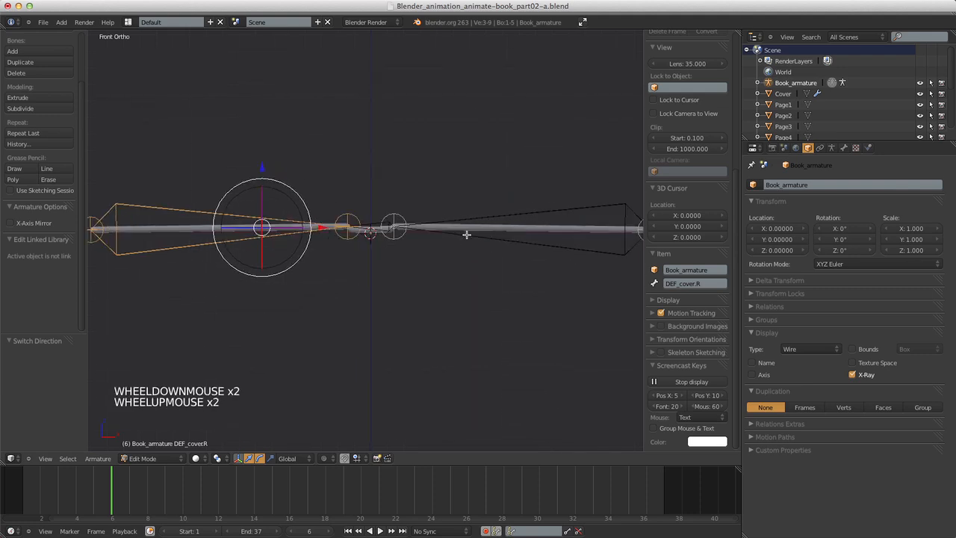
right_click(466, 217)
double_click(687, 283)
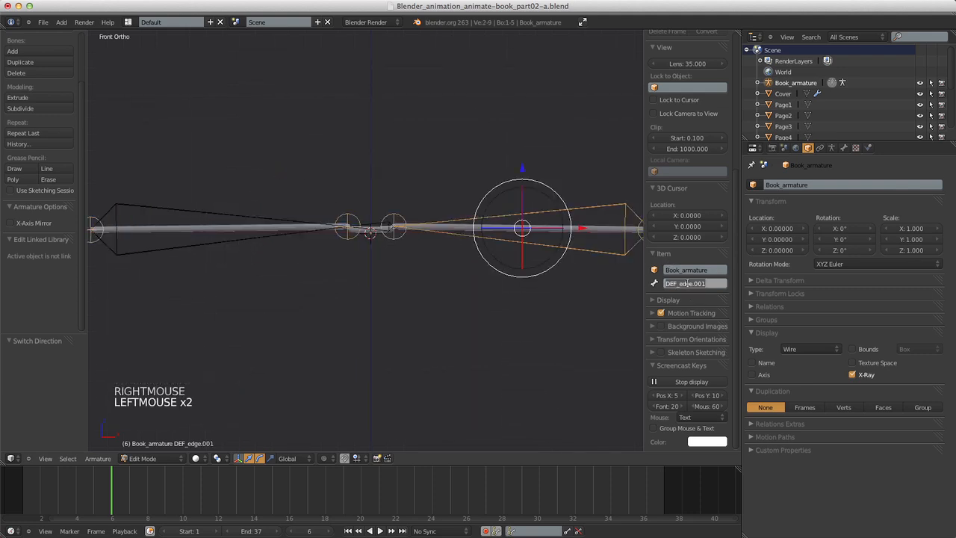
type("DEF_")
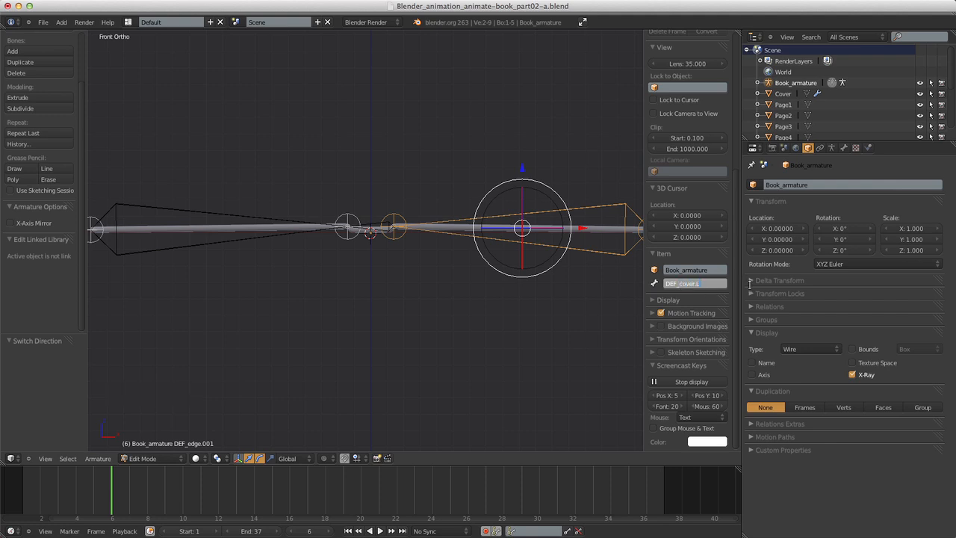
type("cover.L")
key("Return")
Examine how the DEF_edge bone and both DEF_cover bones line up with the cover mesh around the spine.
scroll(501, 204, "down", 3)
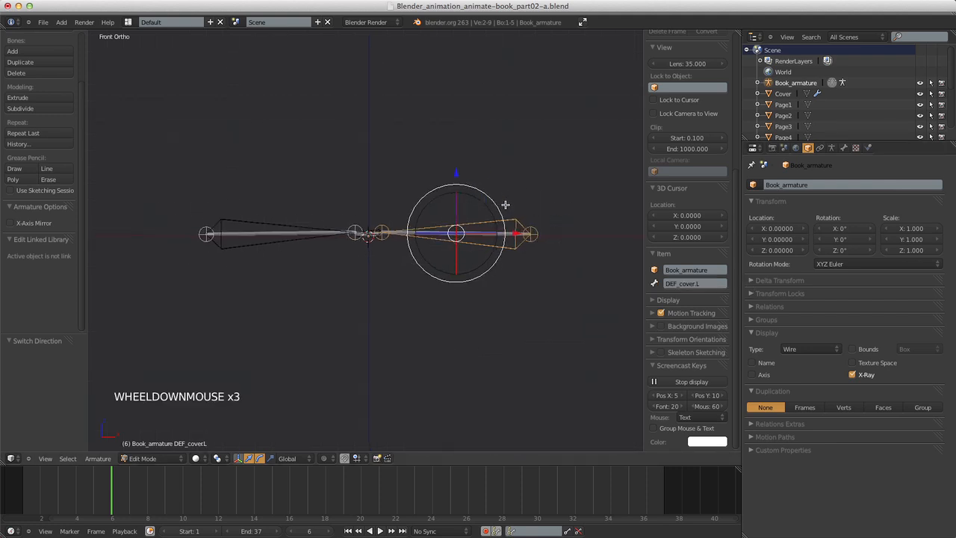
scroll(501, 204, "up", 3)
scroll(501, 204, "down", 1)
scroll(501, 204, "down", 1)
middle_click_drag(501, 204, 578, 176, "shift")
scroll(522, 186, "up", 2)
scroll(523, 186, "down", 1)
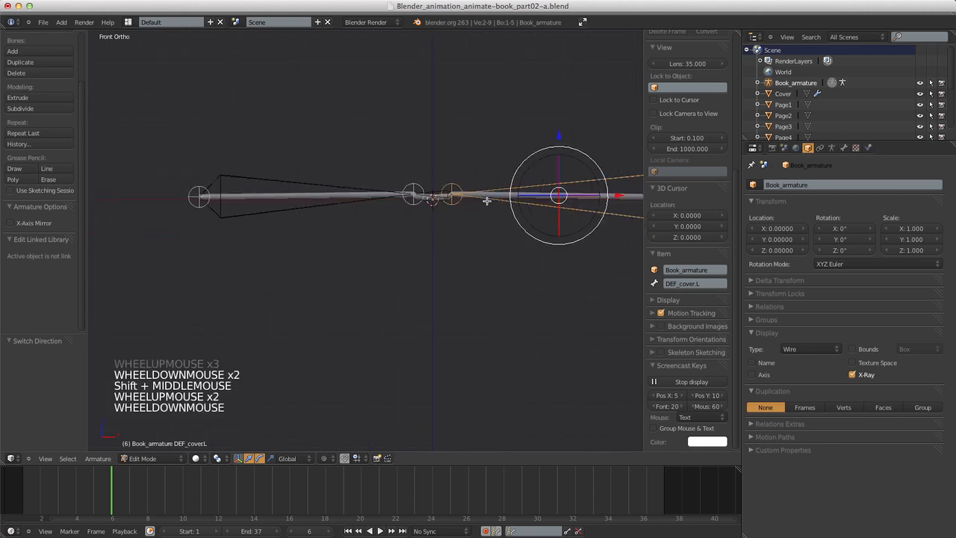
middle_click_drag(493, 195, 476, 204, "shift")
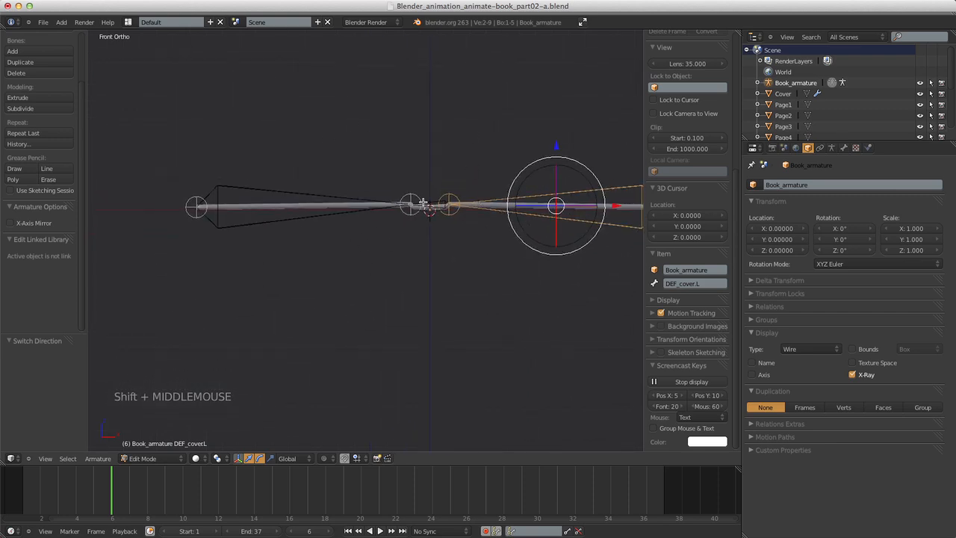
scroll(423, 201, "up", 5)
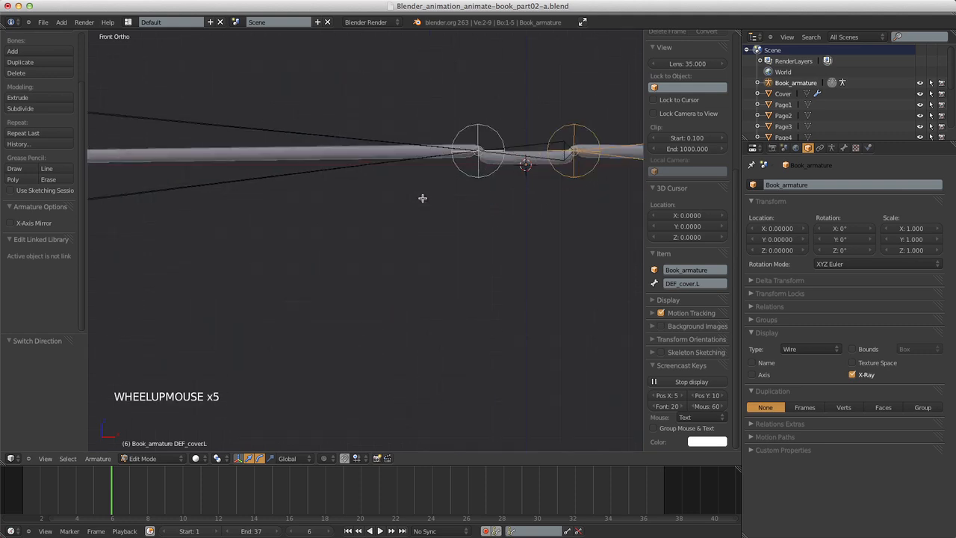
scroll(422, 201, "down", 5)
middle_click_drag(462, 196, 438, 236, "shift")
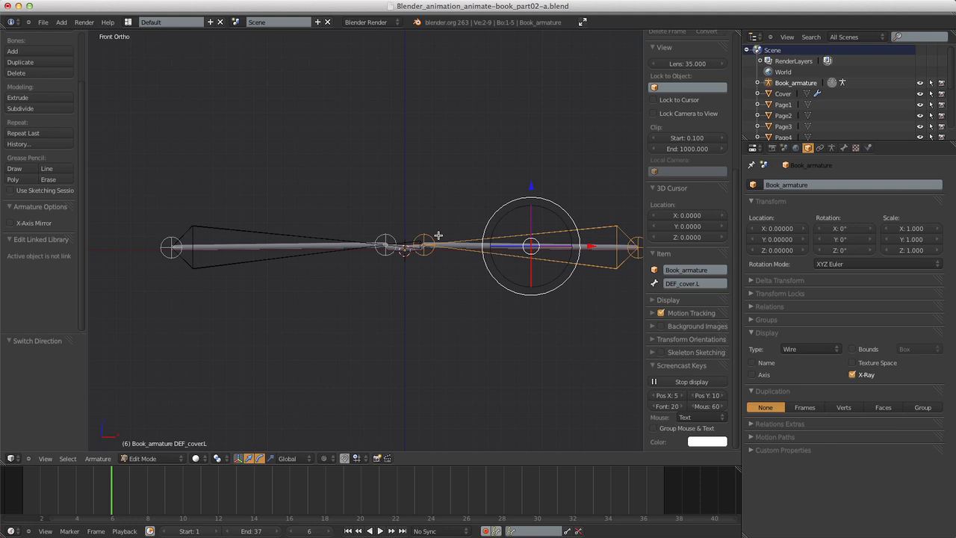
scroll(439, 236, "up", 6)
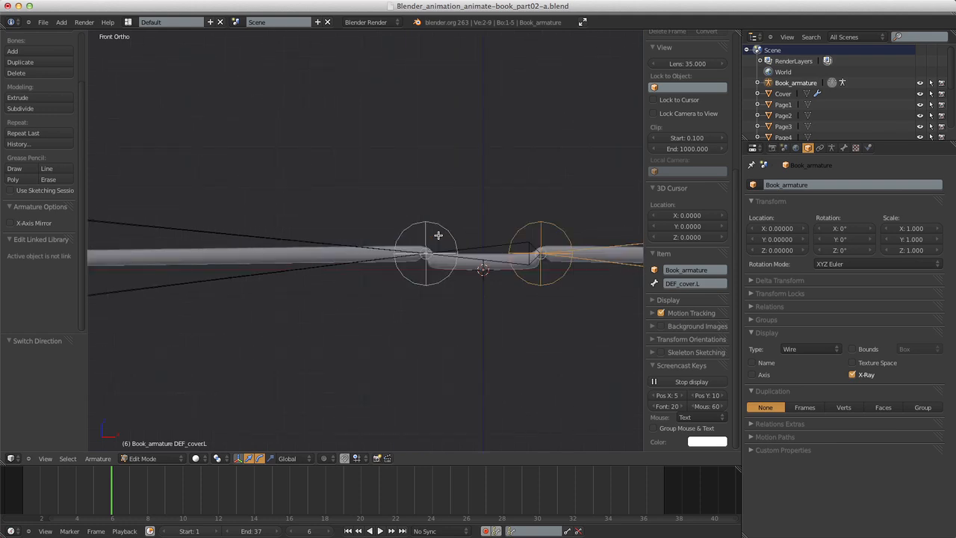
scroll(391, 206, "down", 5)
scroll(391, 207, "up", 2)
scroll(390, 207, "down", 4)
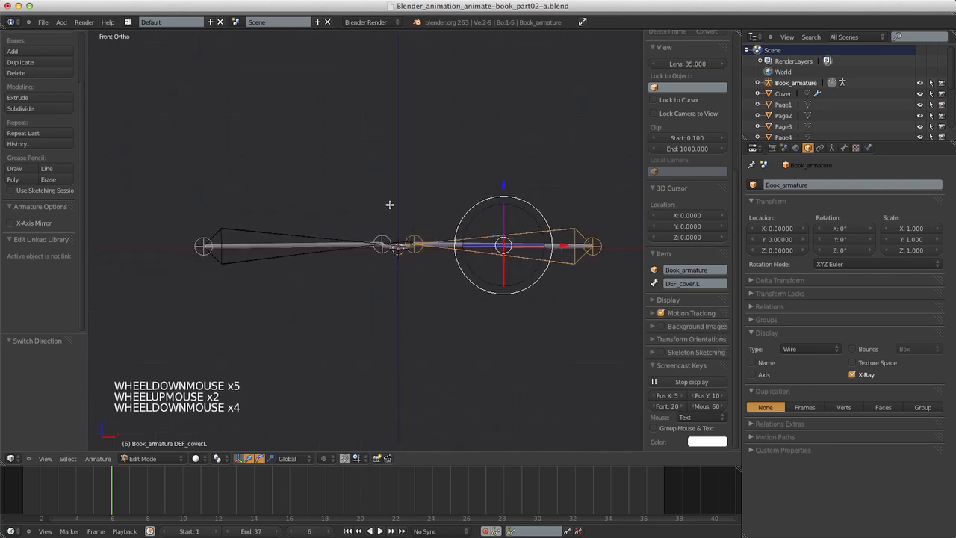
Duplicate both DEF_cover bones in place and switch the direction of the duplicates so they point away from the spine.
scroll(389, 204, "up", 2)
right_click(317, 245)
right_click(508, 253, "shift")
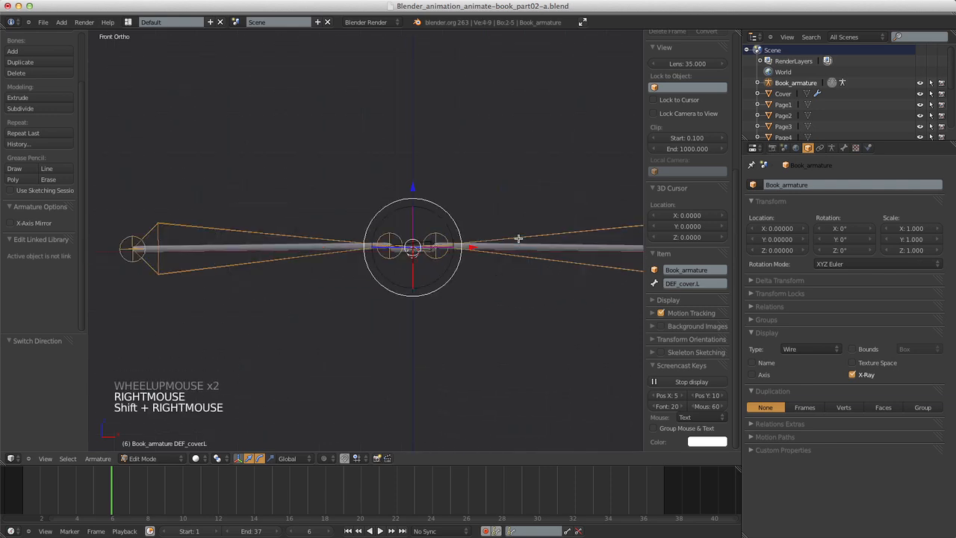
key("shift+d")
right_click(479, 257)
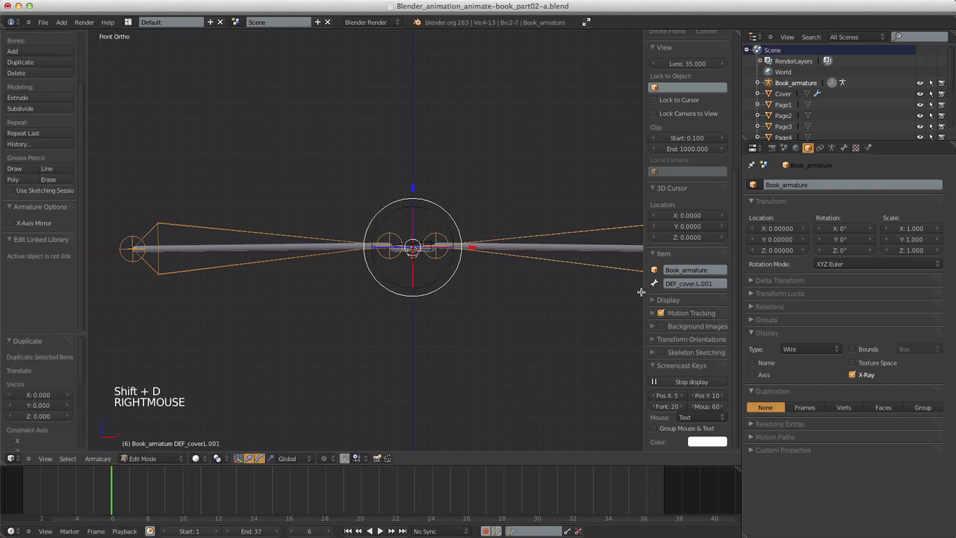
key("w")
left_click(490, 241)
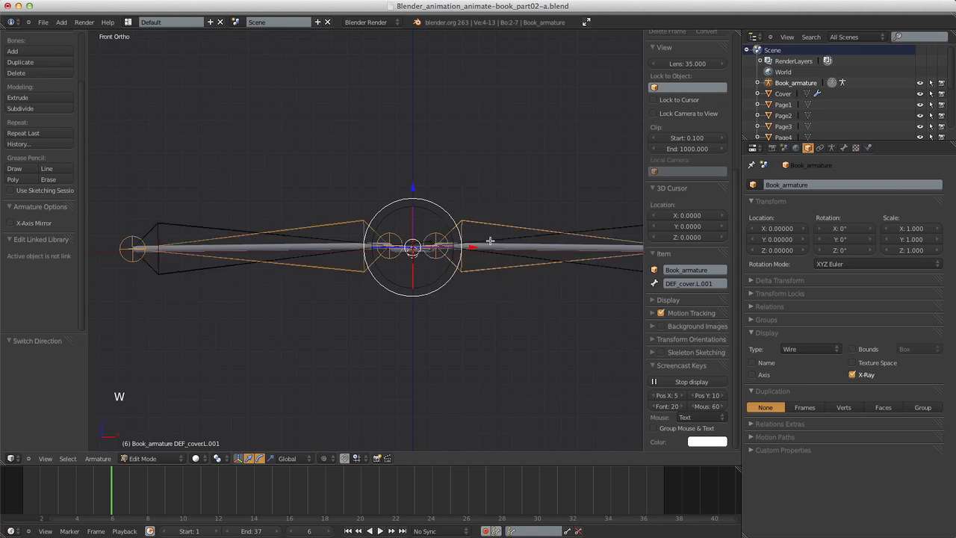
Rename the duplicated bone on the +X half of the cover to cover.L.
scroll(656, 264, "down", 2)
scroll(657, 277, "up", 2)
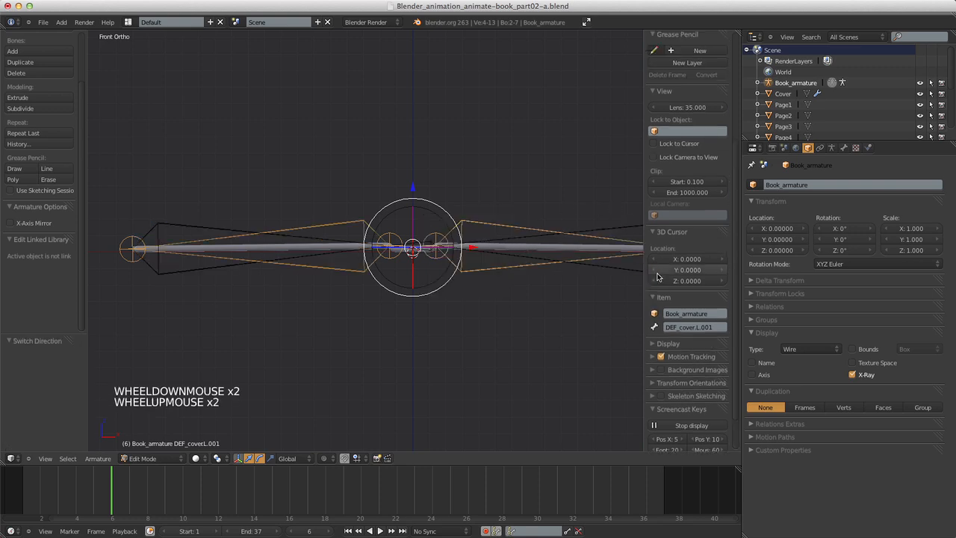
scroll(534, 236, "down", 1)
scroll(534, 236, "up", 1)
right_click(493, 215)
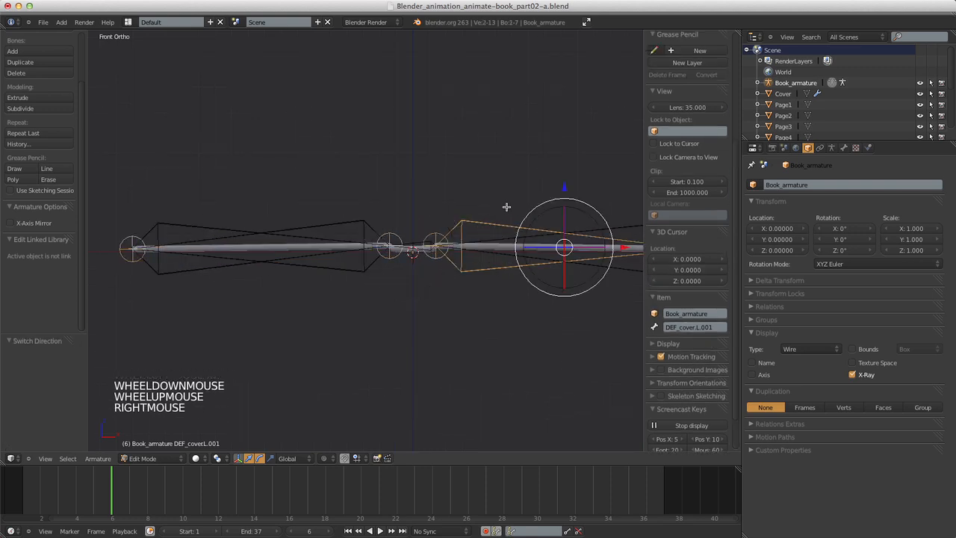
left_click(697, 329)
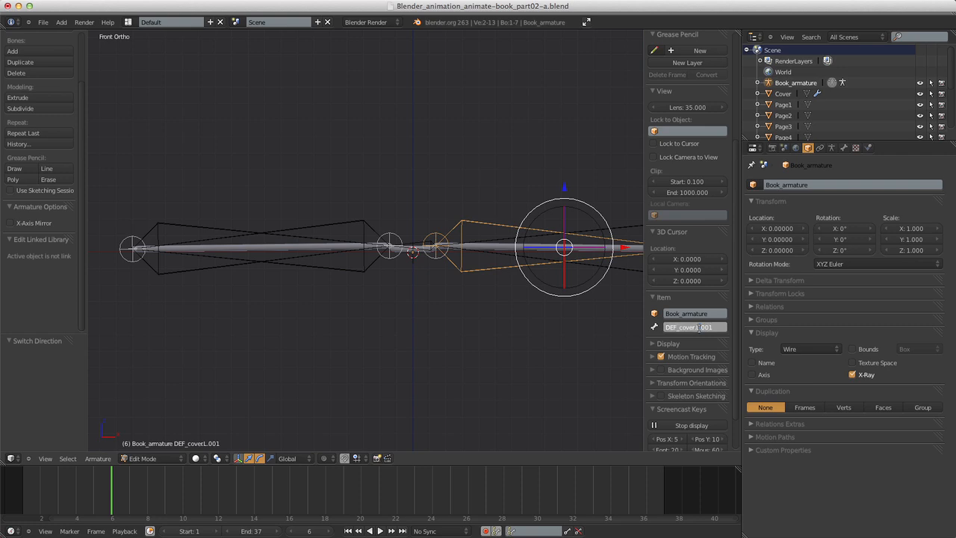
left_click_drag(697, 327, 735, 330)
key("BackSpace")
key("Return")
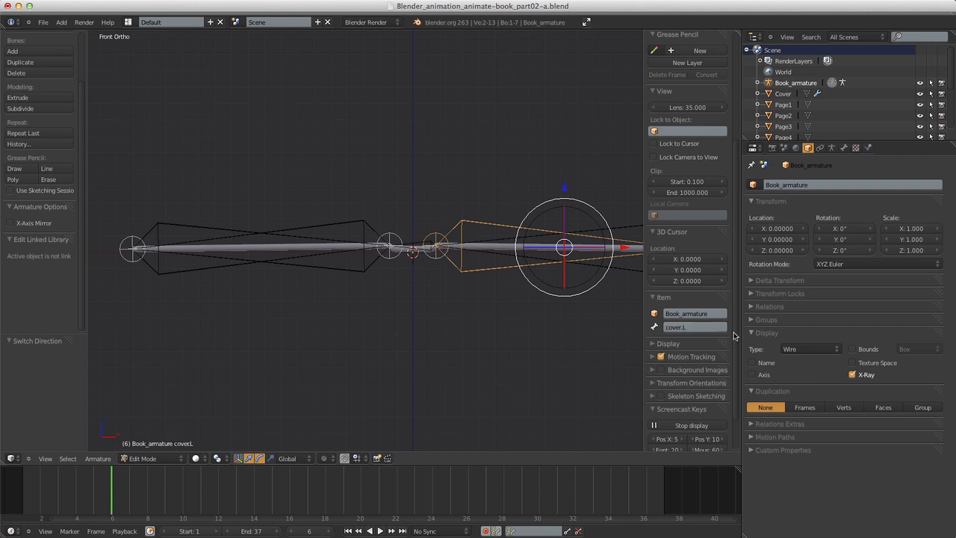
Rename the duplicated bone on the -X half of the cover to cover.R.
right_click(361, 223)
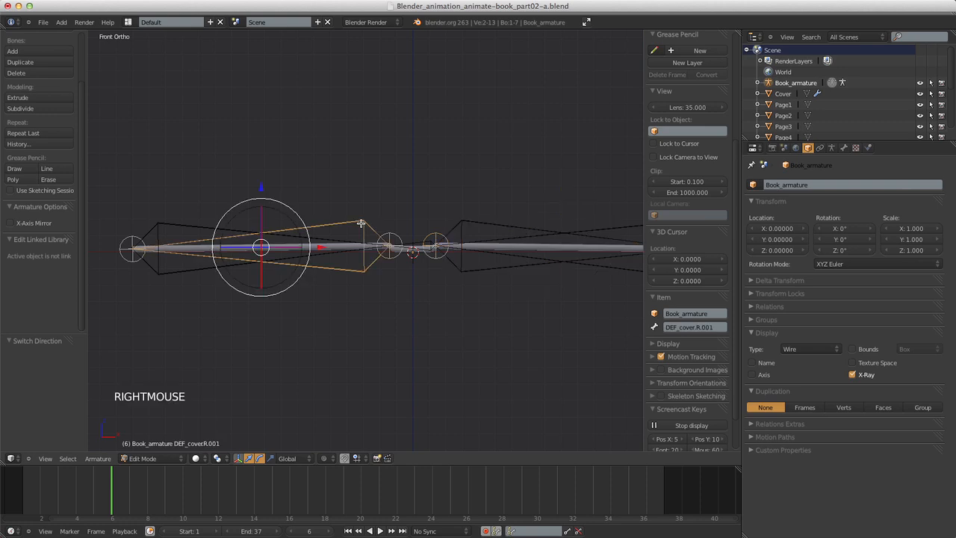
left_click(680, 329)
left_click_drag(679, 327, 633, 326)
key("BackSpace")
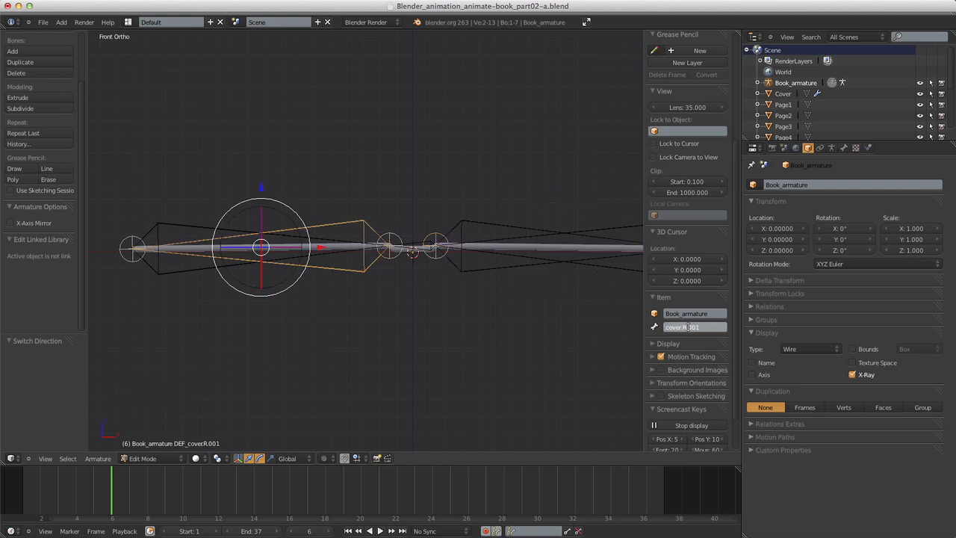
left_click_drag(684, 326, 739, 327)
key("BackSpace")
key("Return")
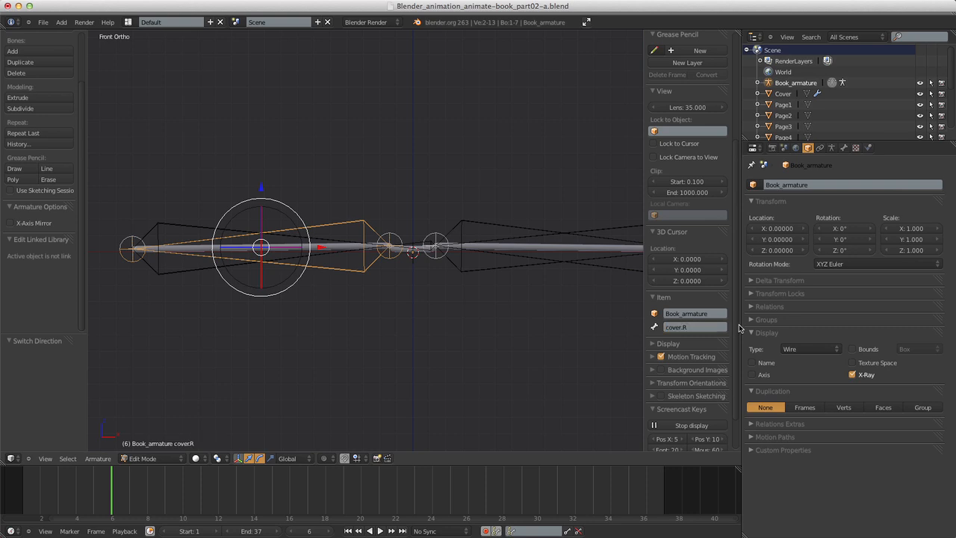
Set the Z position of cover.R's head to 0.02.
scroll(675, 284, "up", 19)
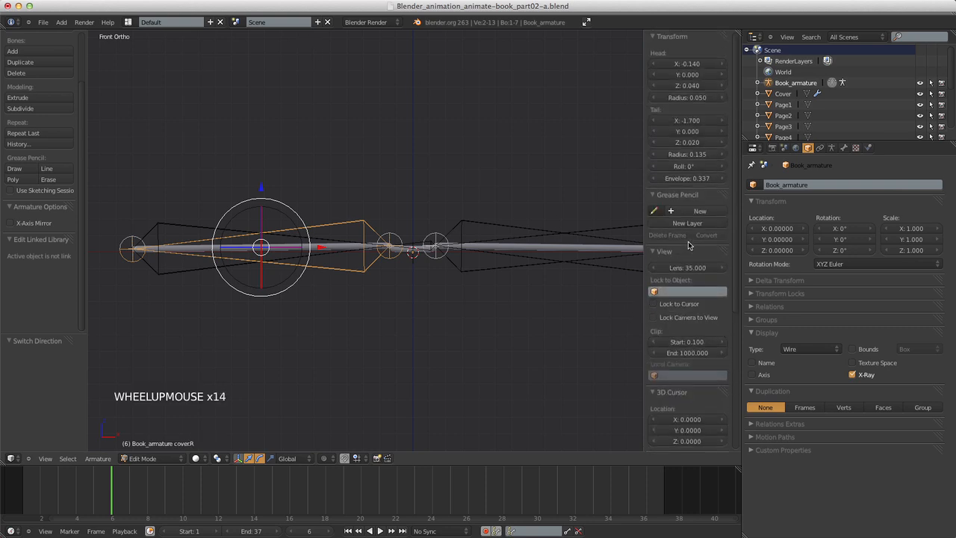
left_click(689, 84)
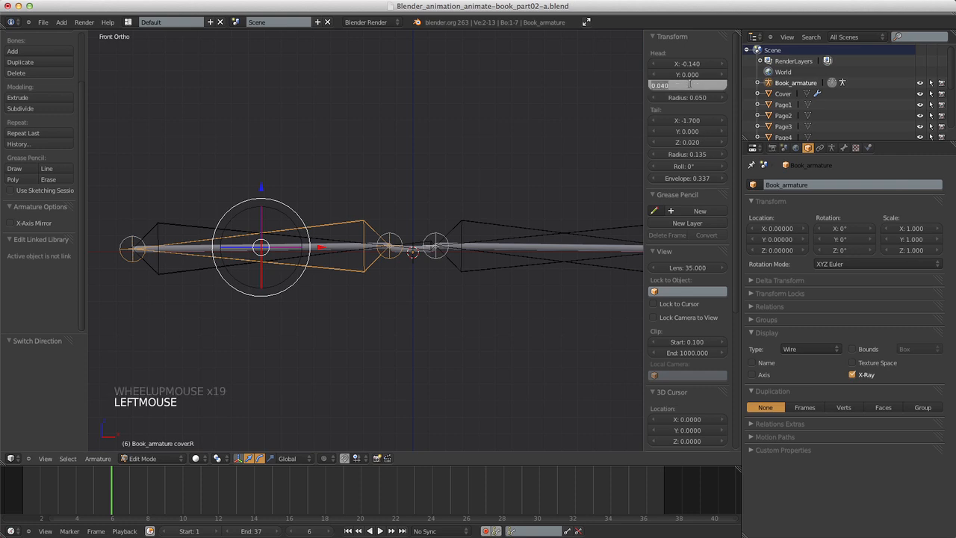
type("0.02")
key("Return")
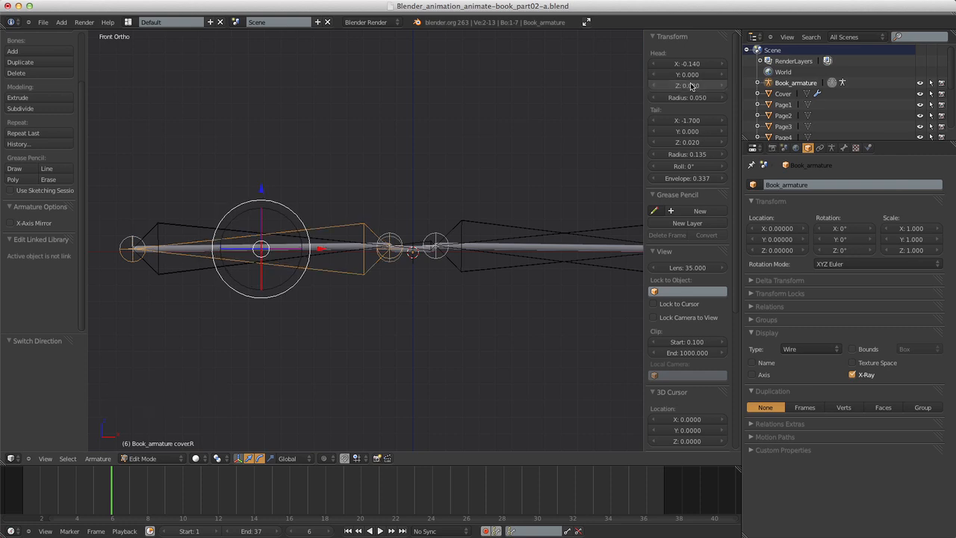
Set the Z position of cover.L's head to 0.02.
right_click(469, 275)
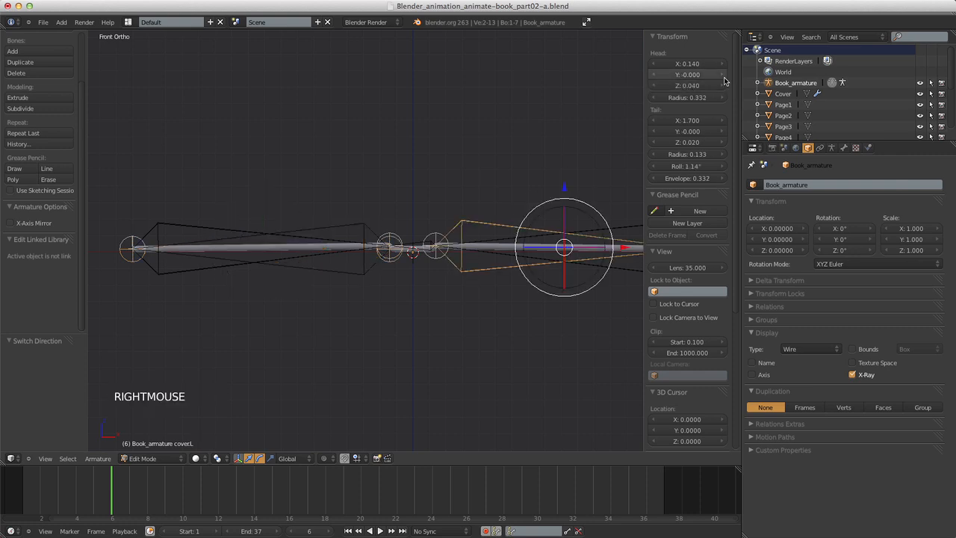
left_click(682, 84)
type("0.02")
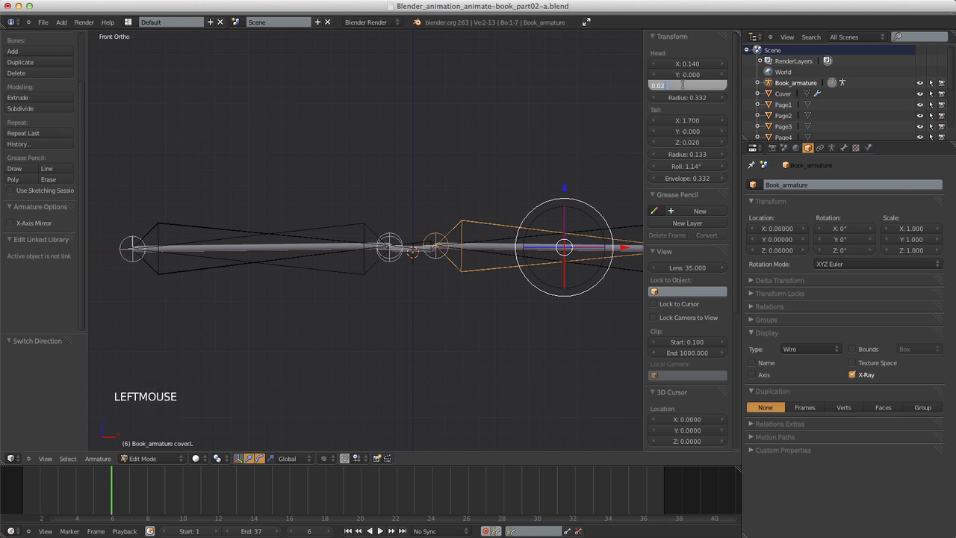
key("Return")
Duplicate the DEF_edge bone in place and rename the copy edge_Lroll.
scroll(449, 238, "down", 3)
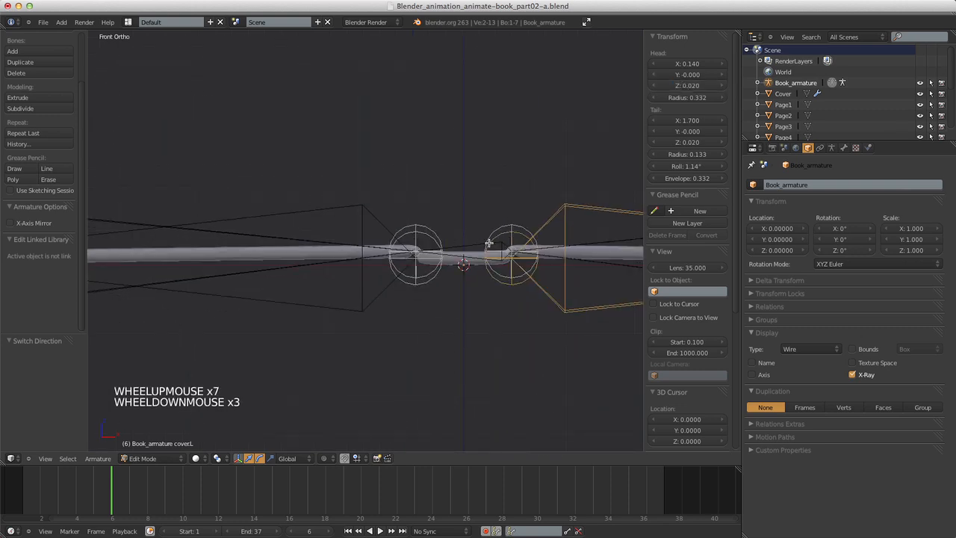
middle_click_drag(478, 235, 448, 261, "shift")
scroll(450, 207, "up", 2)
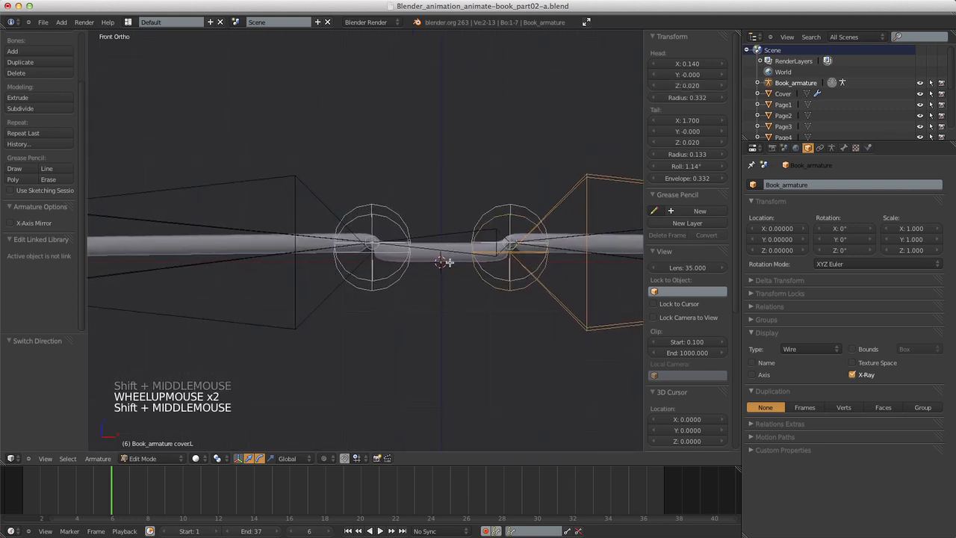
right_click(451, 248)
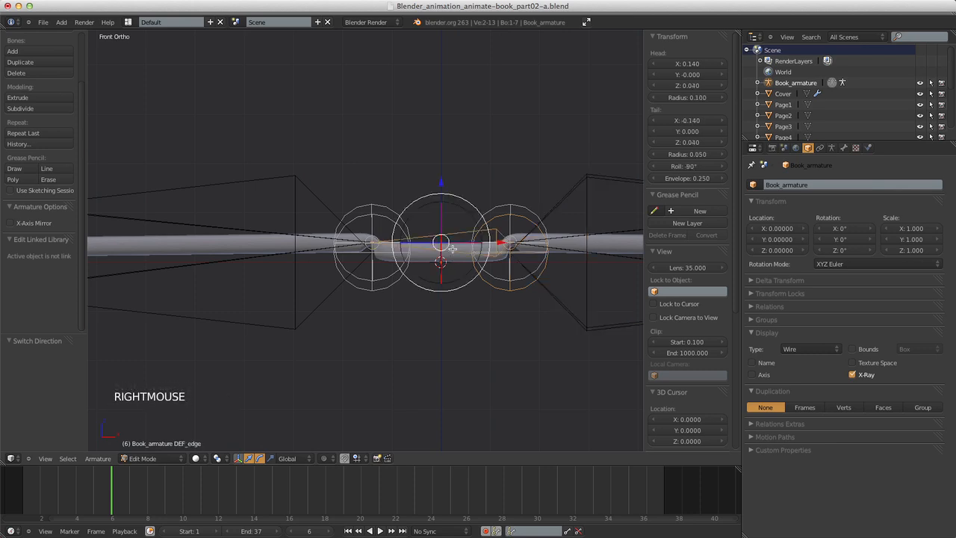
scroll(669, 276, "down", 9)
scroll(669, 277, "up", 1)
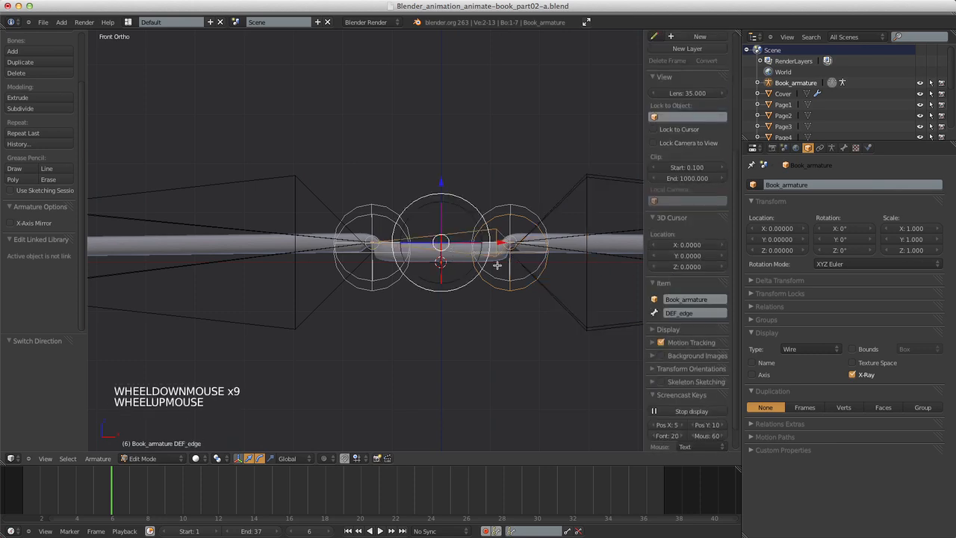
key("shift+d")
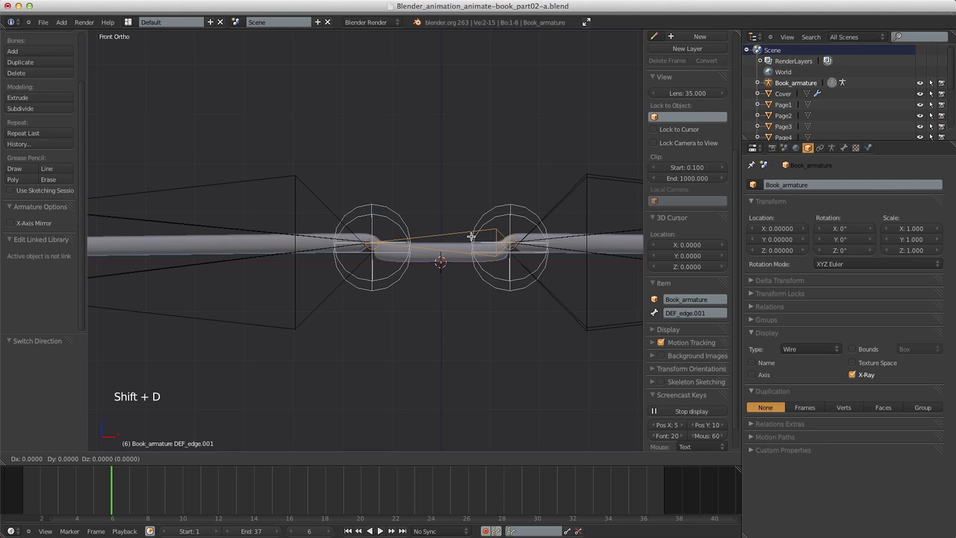
right_click(471, 236)
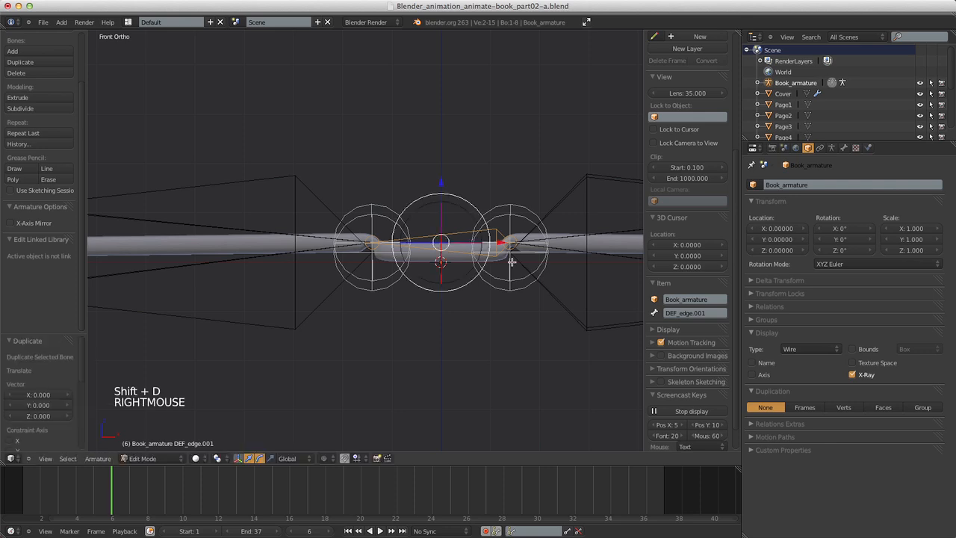
left_click(687, 314)
type("edge_Lroll")
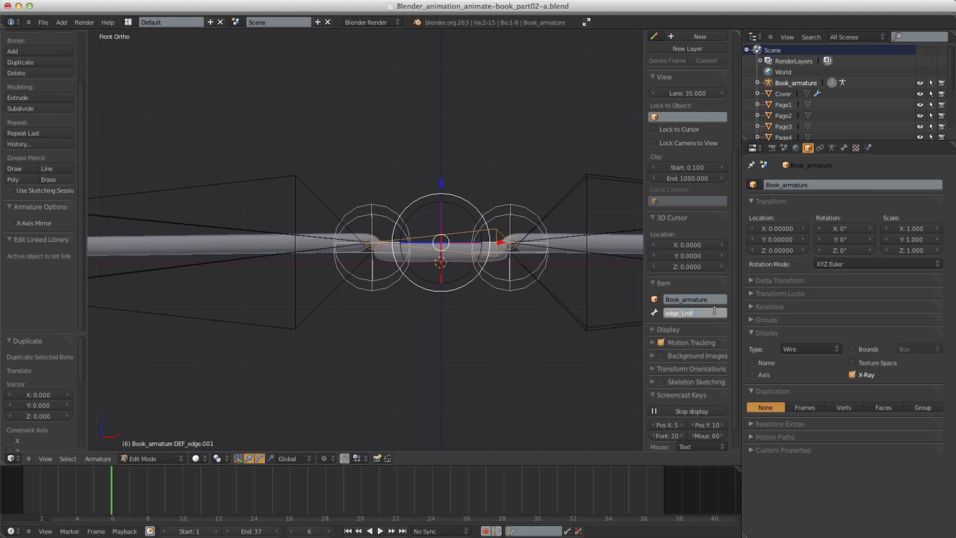
key("Return")
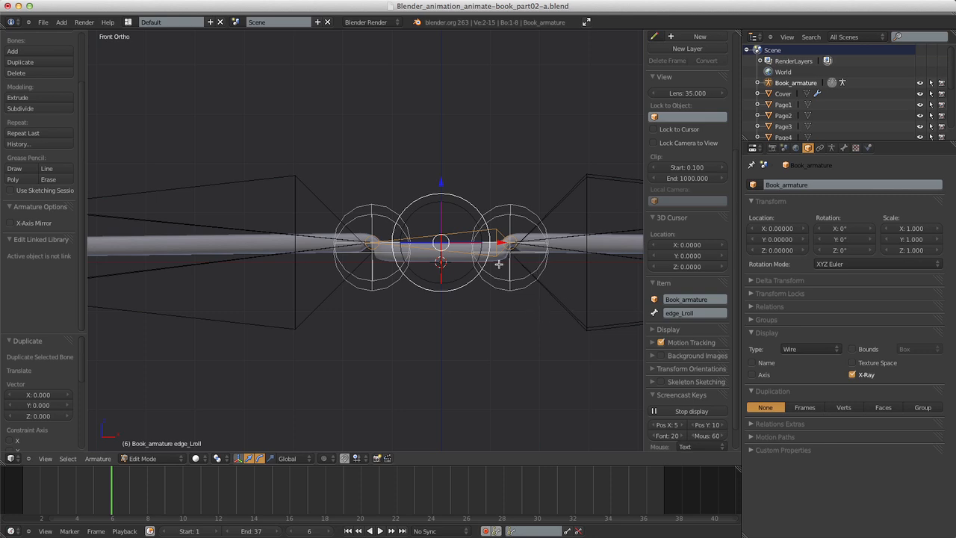
scroll(492, 268, "down", 3)
scroll(484, 271, "up", 4)
scroll(480, 271, "down", 4)
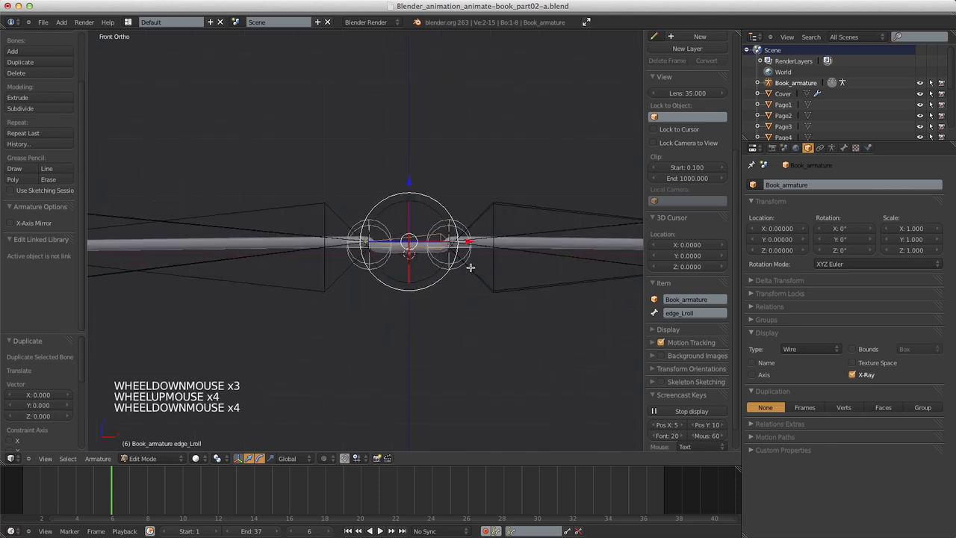
scroll(403, 172, "down", 5)
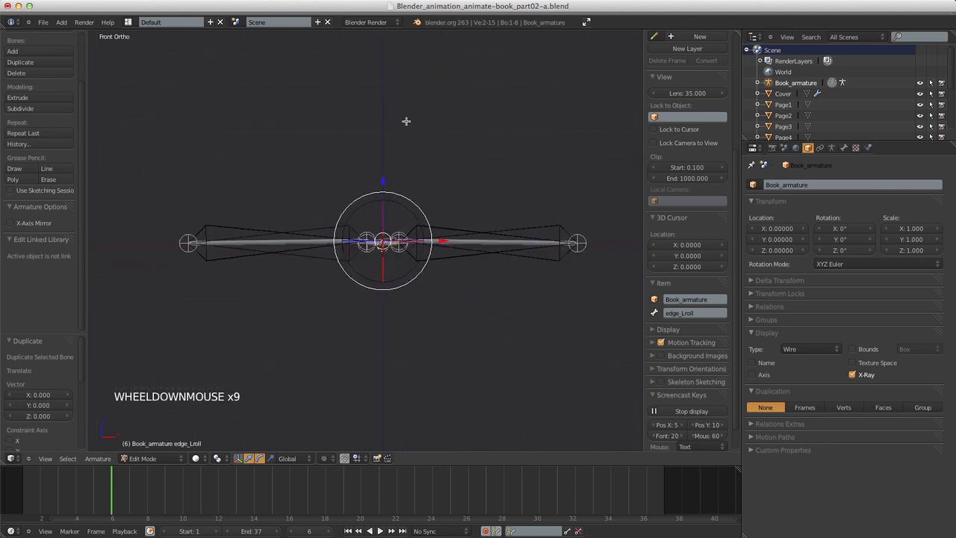
scroll(415, 174, "up", 3)
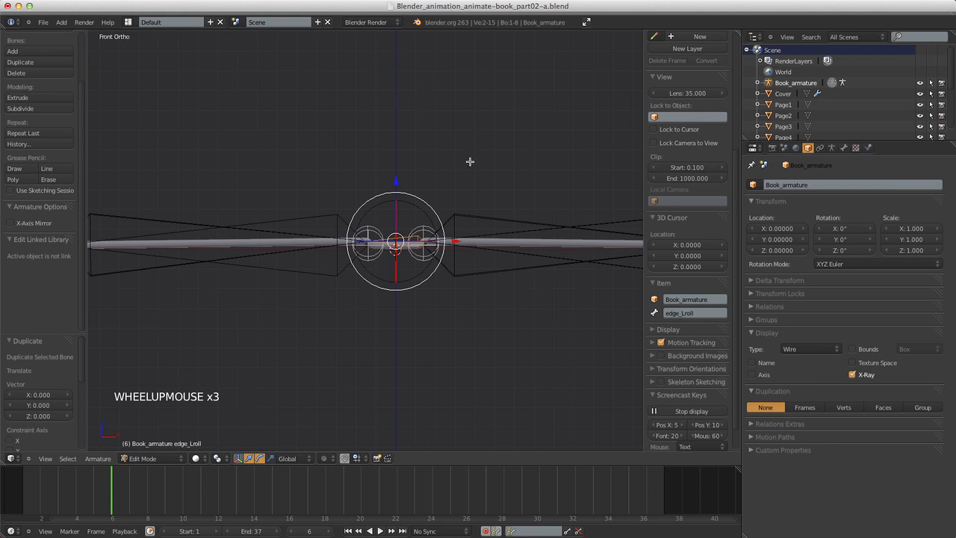
scroll(421, 274, "up", 1)
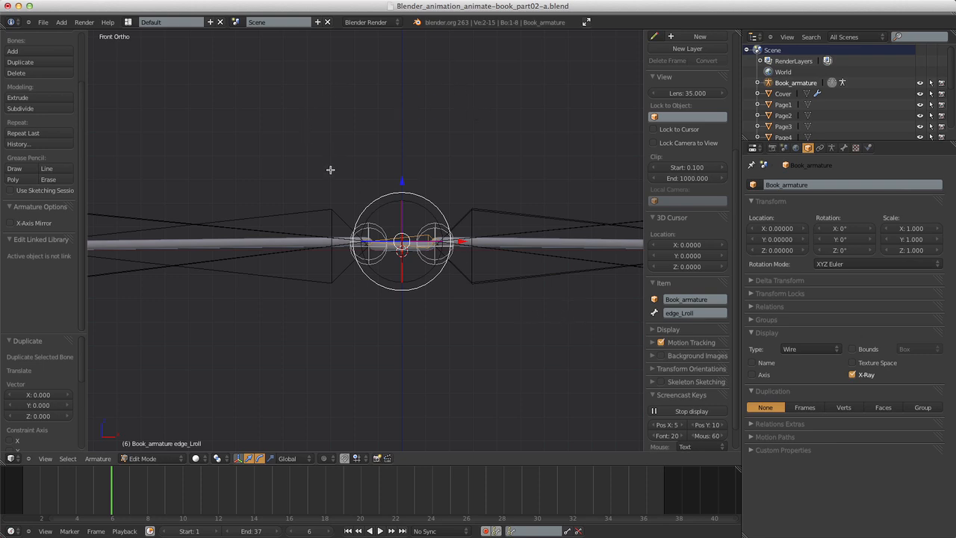
scroll(348, 245, "up", 6)
scroll(348, 246, "down", 1)
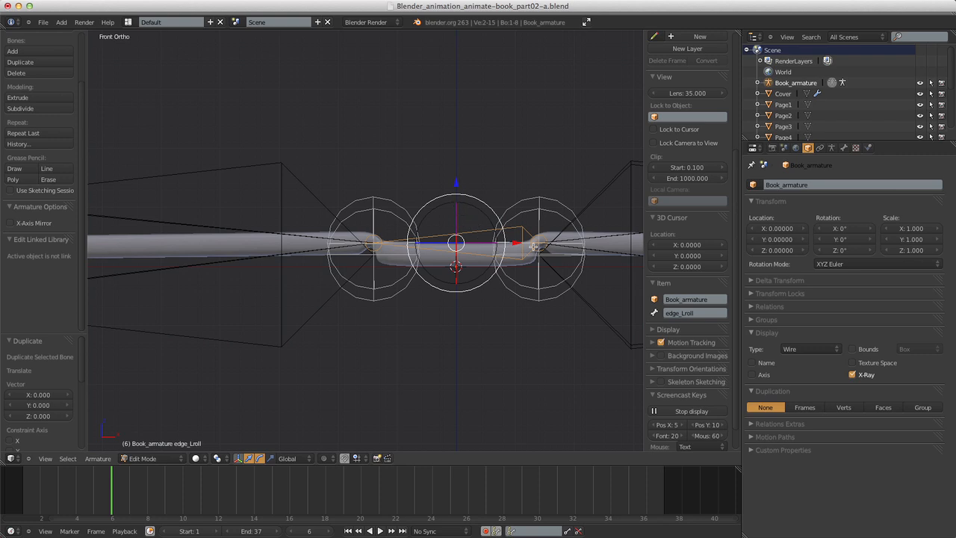
Set the Z position of both the head and the tail of edge_Lroll to 0.02.
scroll(683, 101, "up", 20)
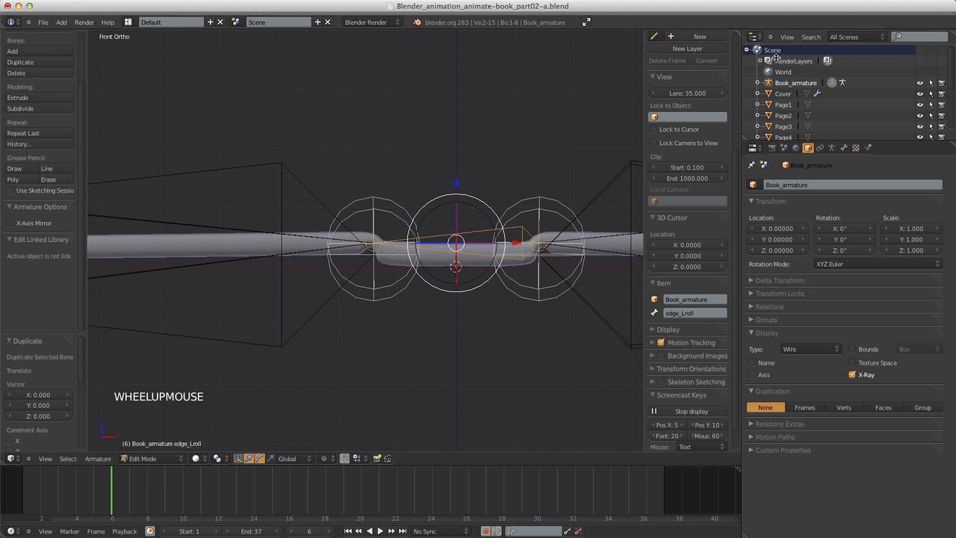
left_click(690, 86)
type("0.02")
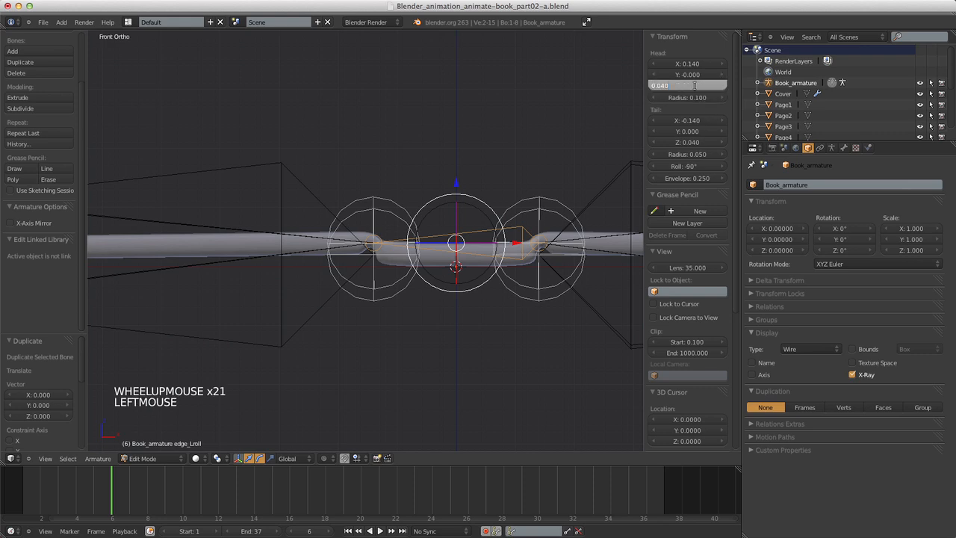
key("Return")
left_click(688, 142)
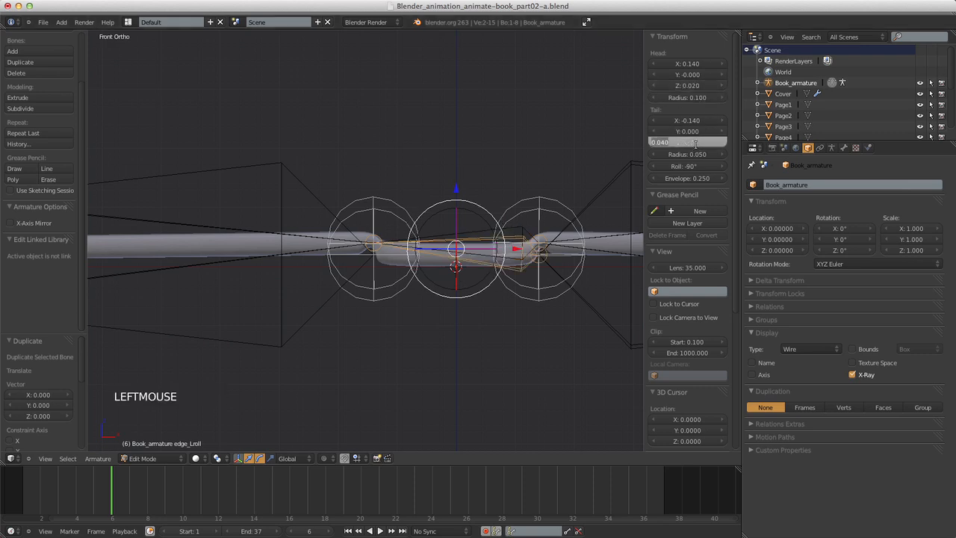
type("0.02")
key("Return")
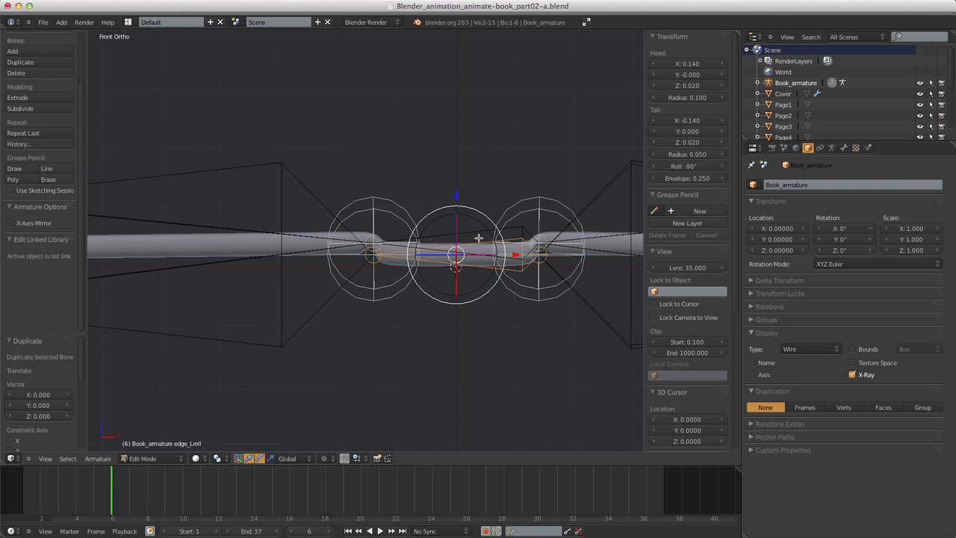
Duplicate the edge_Lroll bone in place and rename the copy edge_Rroll.
key("shift+d")
right_click(479, 238)
scroll(687, 329, "down", 11)
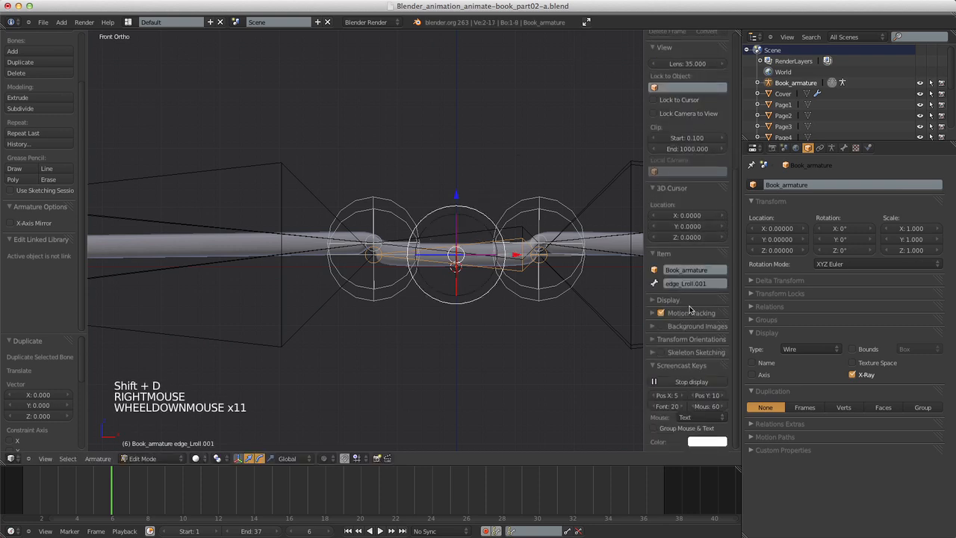
left_click(685, 284)
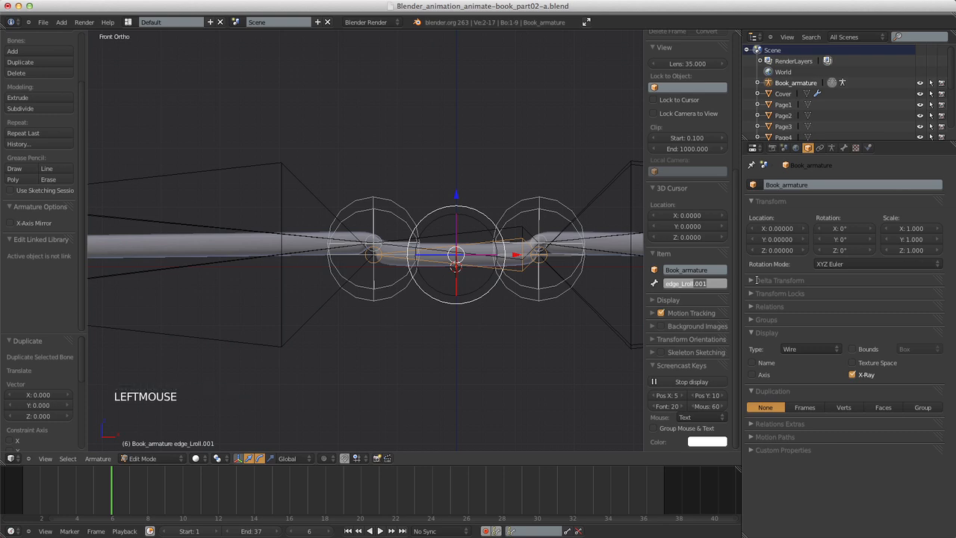
key("BackSpace")
key("BackSpace")
key("BackSpace")
key("BackSpace")
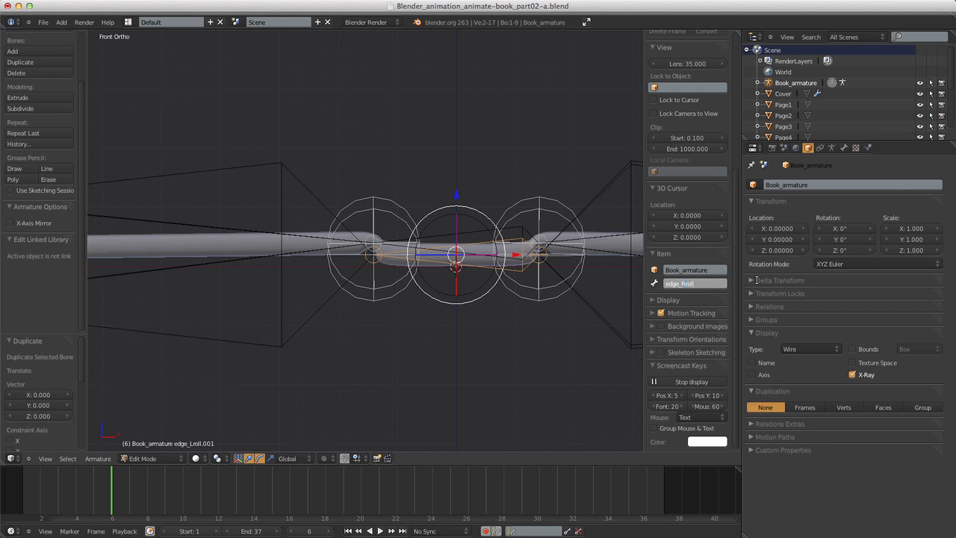
key("Return")
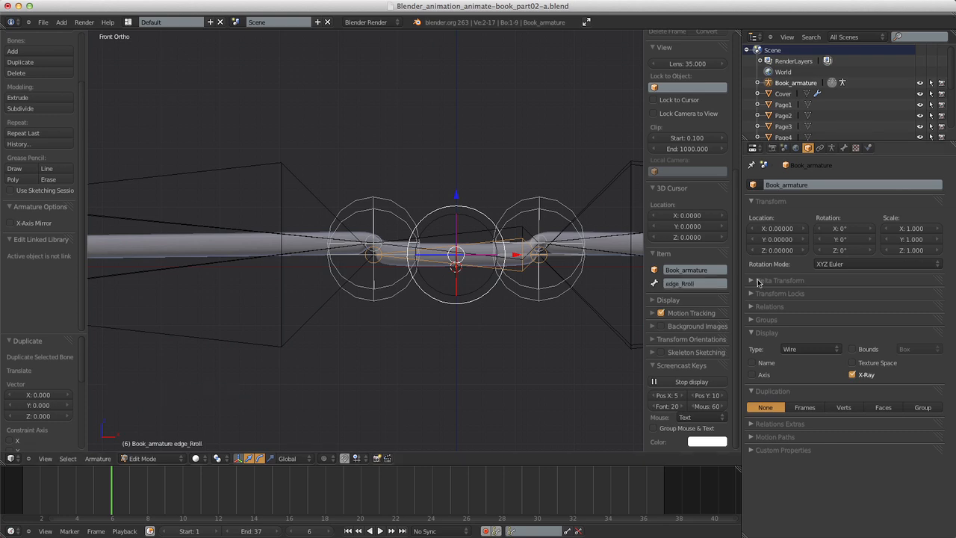
Switch the direction of the edge_Rroll bone and enable X-Axis Mirror for the armature.
key("w")
left_click(463, 256)
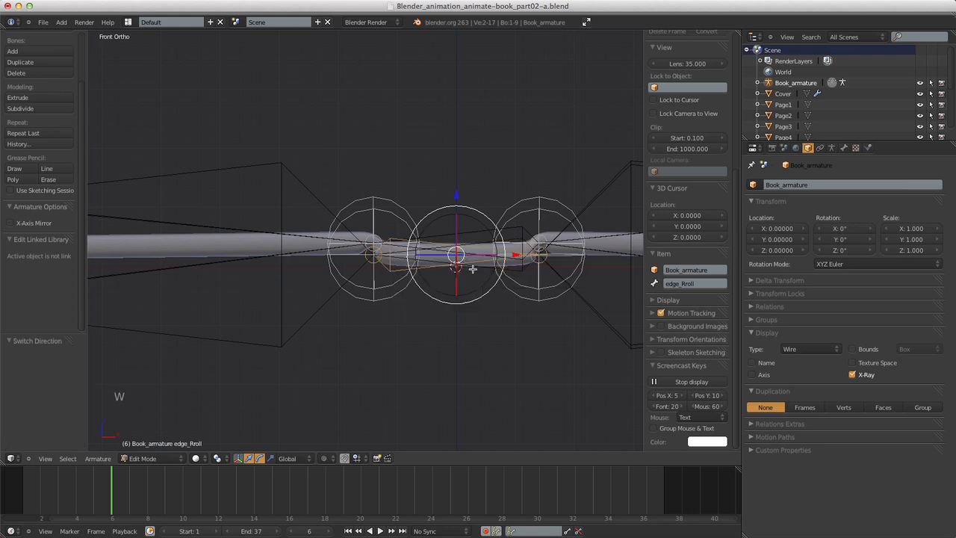
left_click(33, 224)
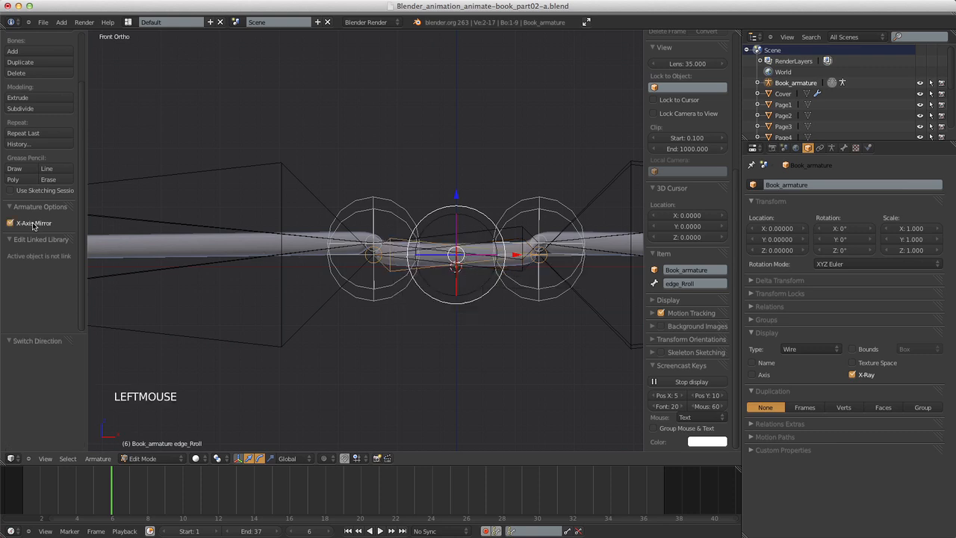
Try to move the edge_Rroll and edge_Lroll bones on the spine to test mirrored editing.
key("g")
right_click(494, 297)
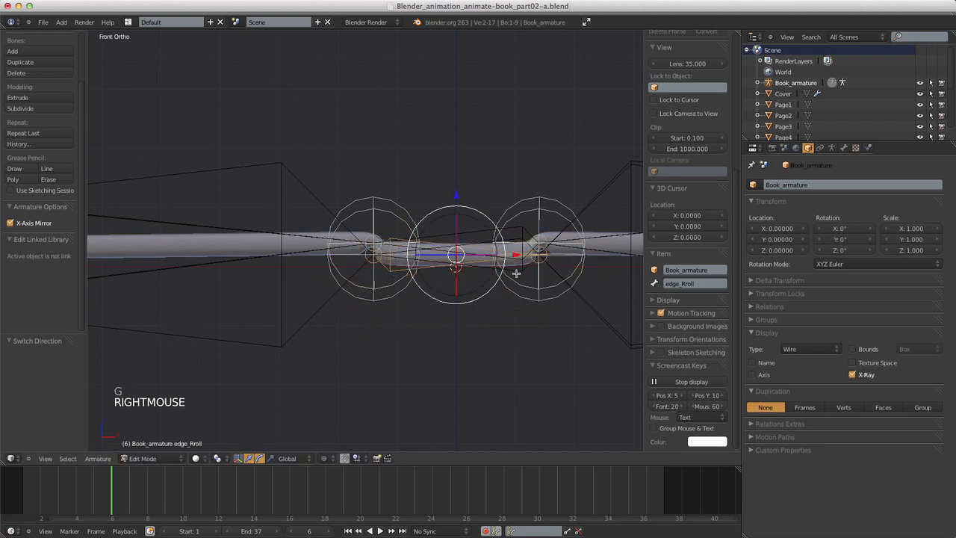
scroll(407, 270, "up", 3)
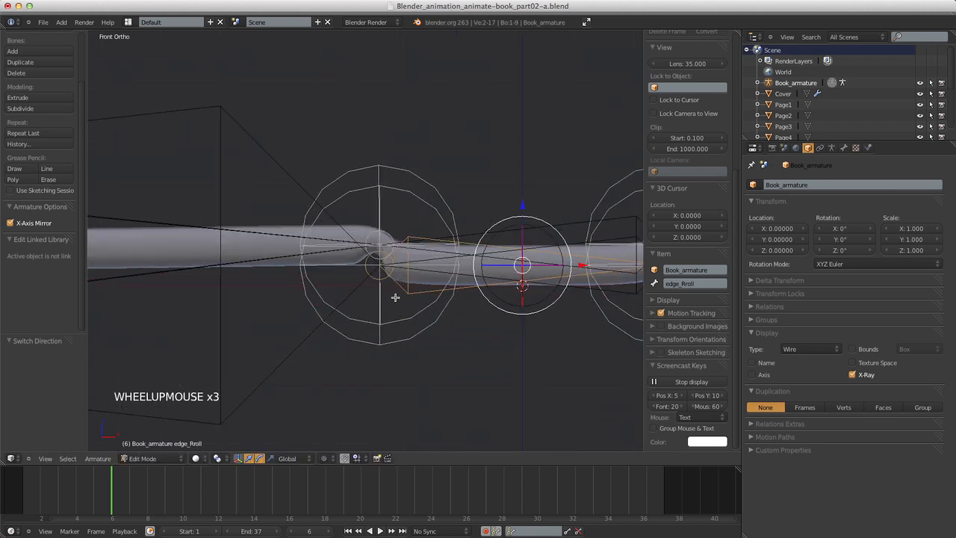
right_click(574, 288, "shift")
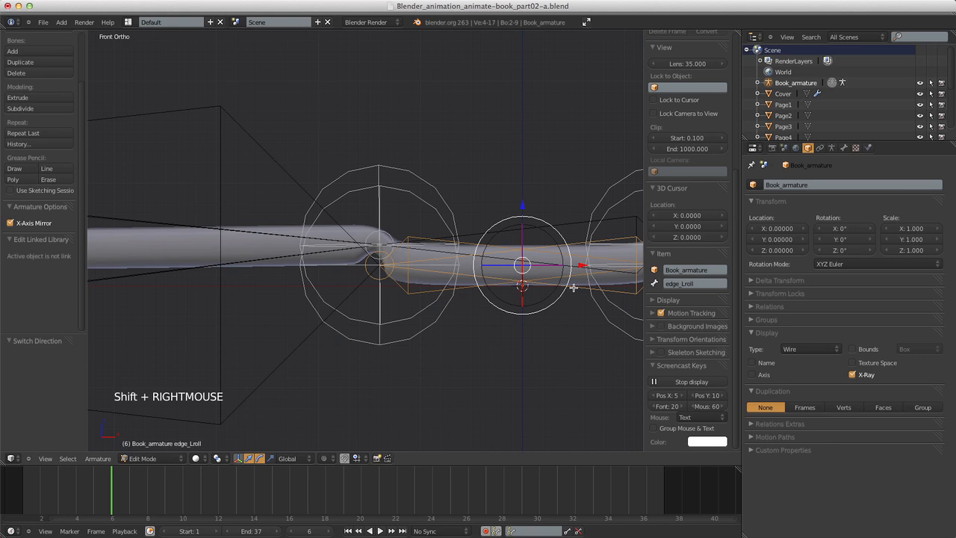
right_click(573, 288)
right_click(438, 291, "shift")
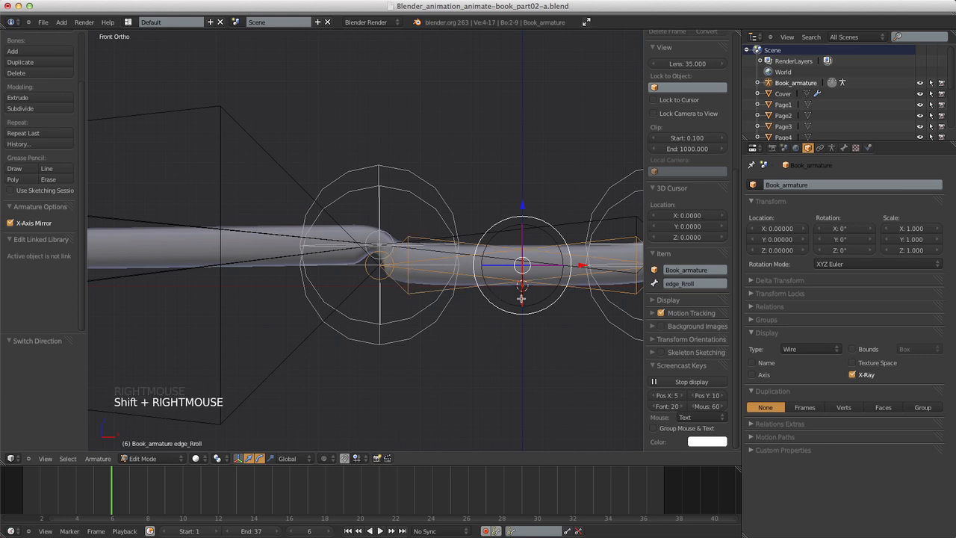
scroll(521, 299, "down", 4)
scroll(512, 277, "up", 1)
right_click(518, 271)
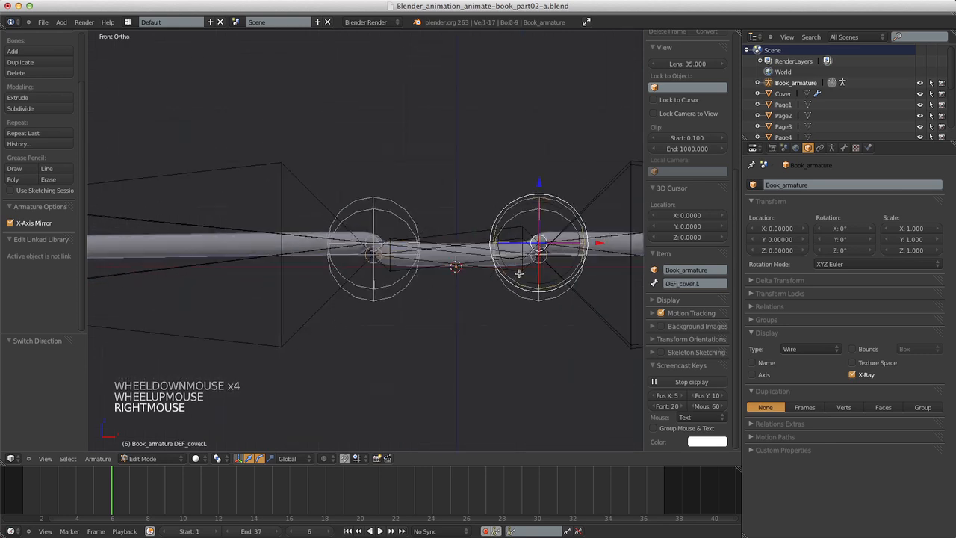
right_click(519, 272)
key("g")
key("g")
key("g")
right_click(498, 272)
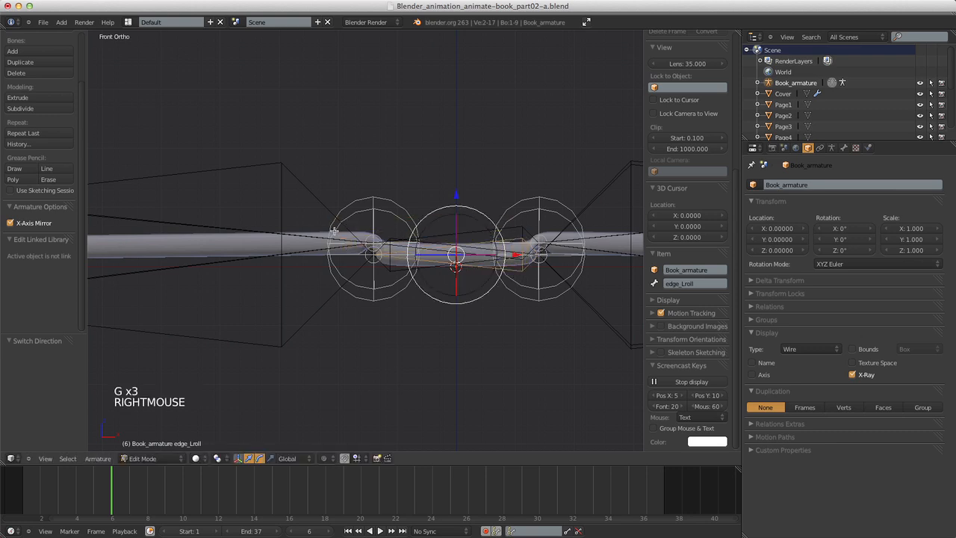
Try to move the outer joint of the DEF_cover.R bone to test mirroring across the X axis.
left_click(10, 221)
scroll(218, 299, "down", 9)
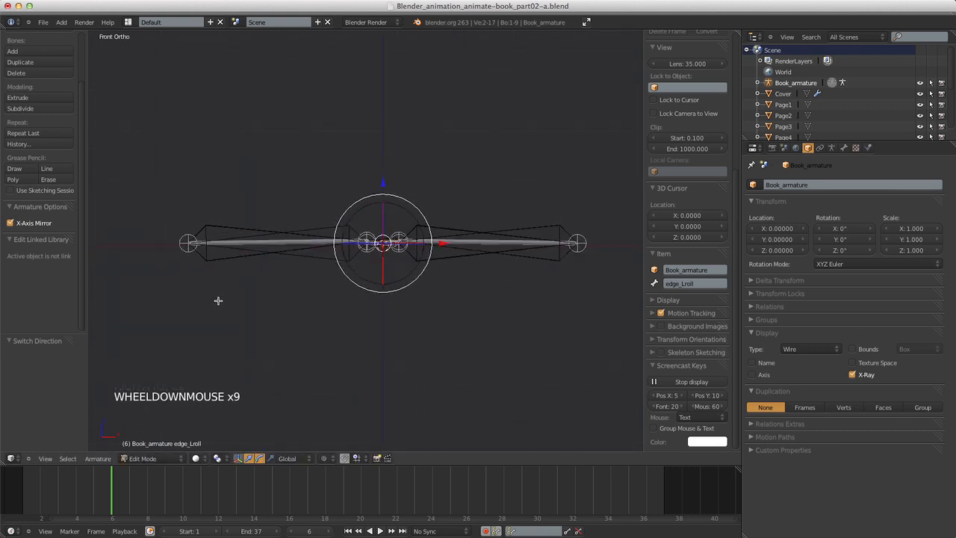
right_click(188, 243)
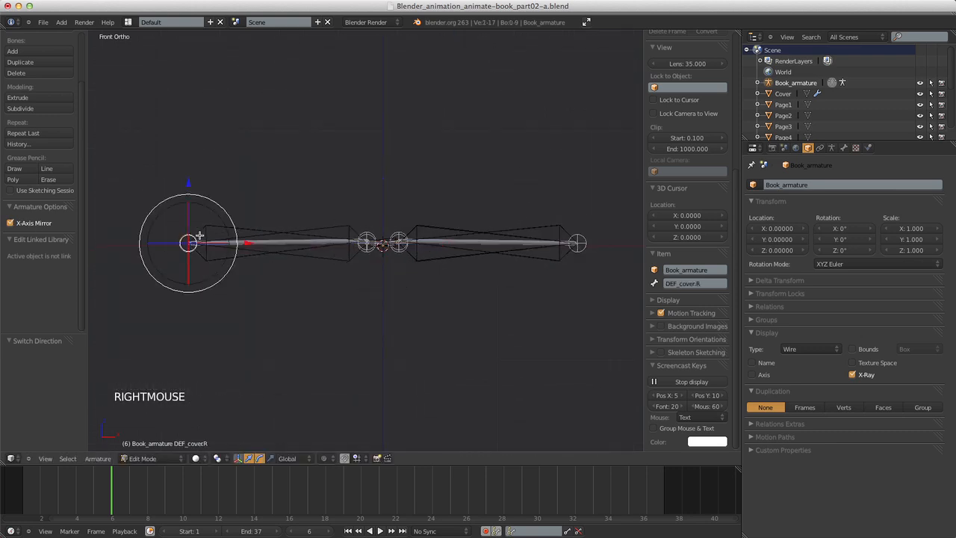
key("g")
key("g")
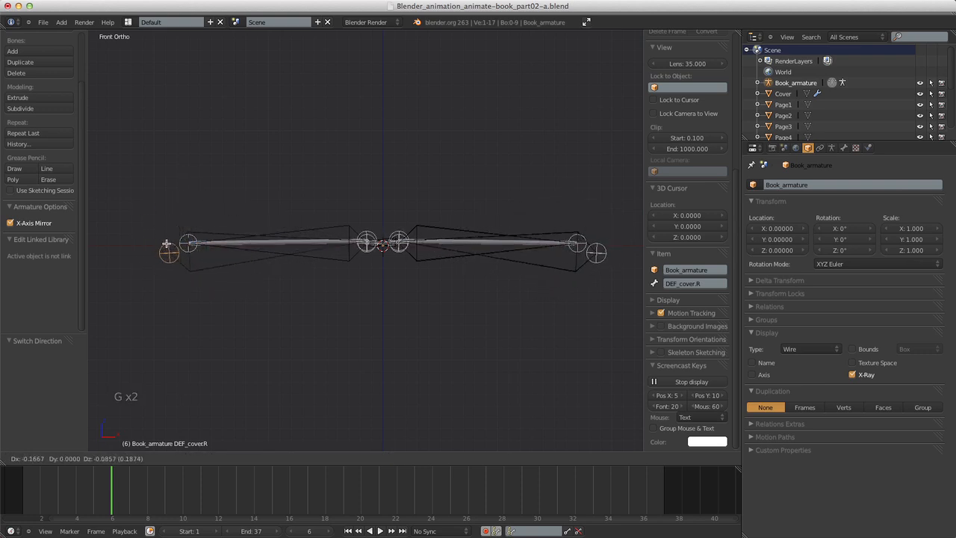
right_click(172, 232)
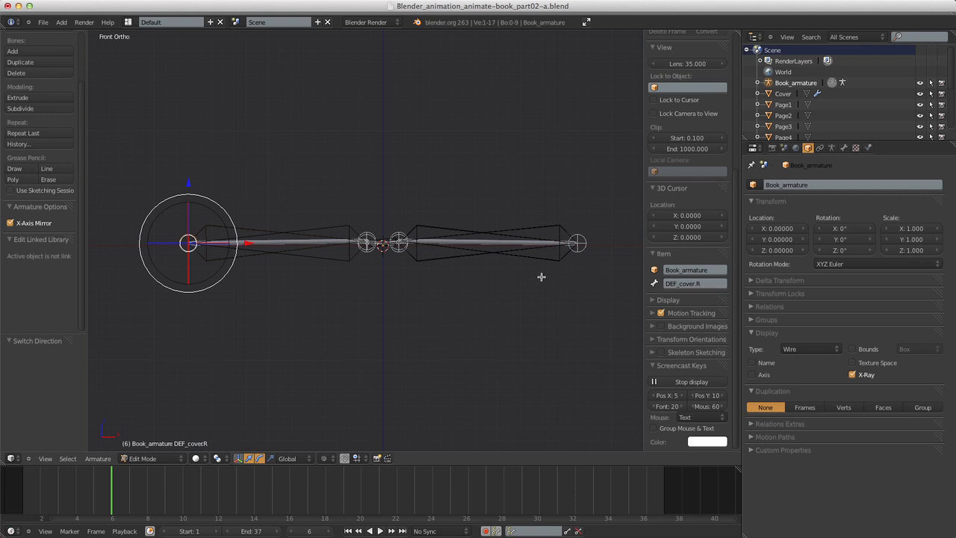
scroll(298, 271, "up", 5)
scroll(298, 271, "down", 3)
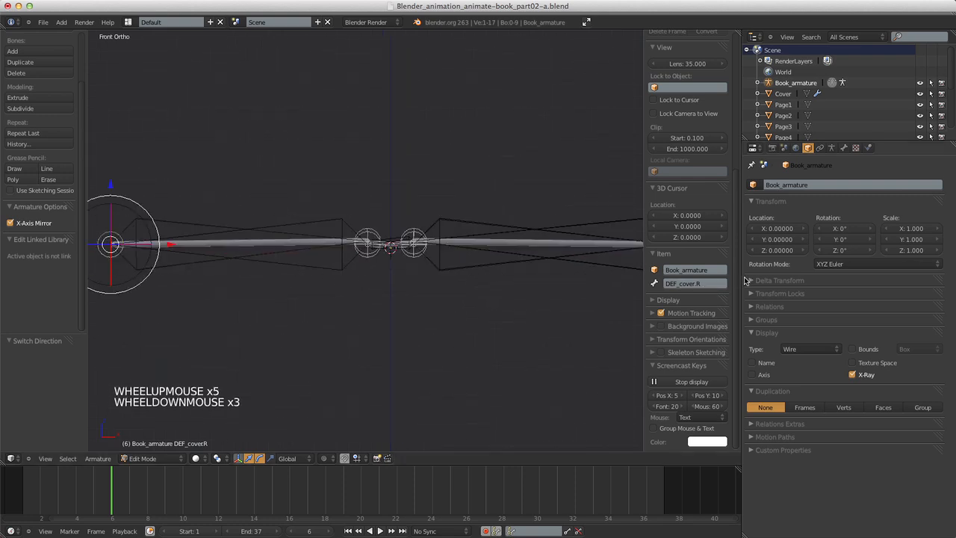
scroll(398, 294, "down", 3)
scroll(364, 294, "up", 4)
scroll(364, 293, "down", 3)
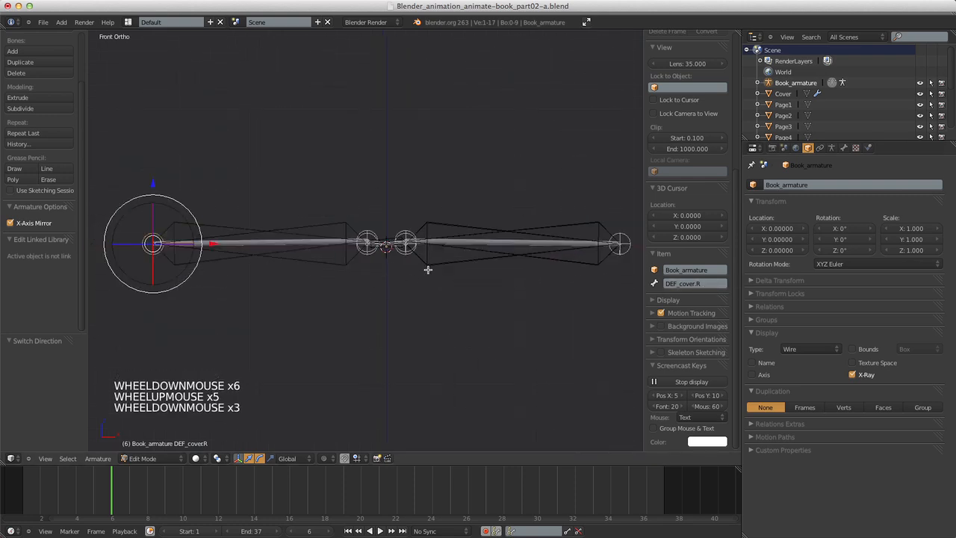
Select the overlapping edge_Rroll and edge_Lroll bones on the spine and examine how they sit between the two covers.
key("a")
key("a")
key("a")
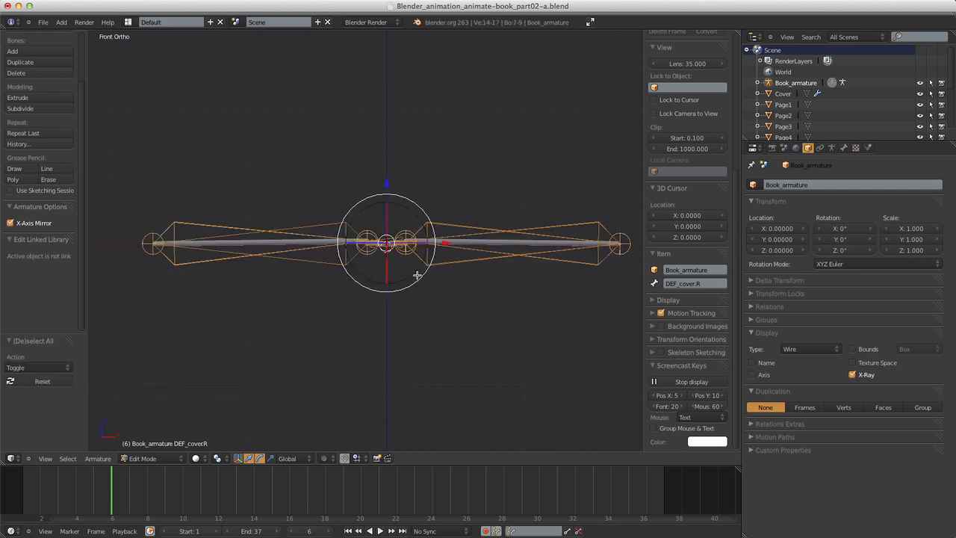
scroll(425, 270, "up", 4)
scroll(428, 269, "down", 1)
scroll(430, 271, "up", 6)
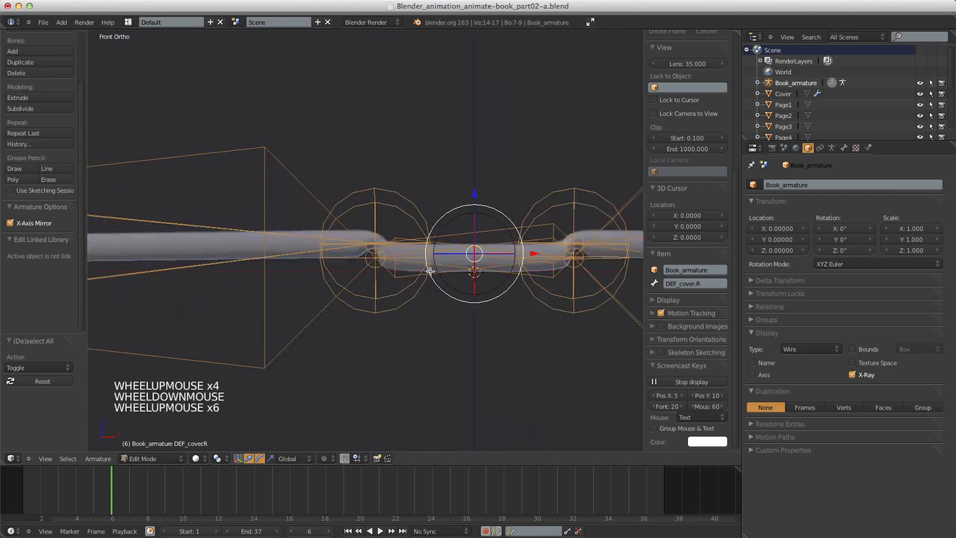
right_click(390, 275)
right_click(547, 273, "shift")
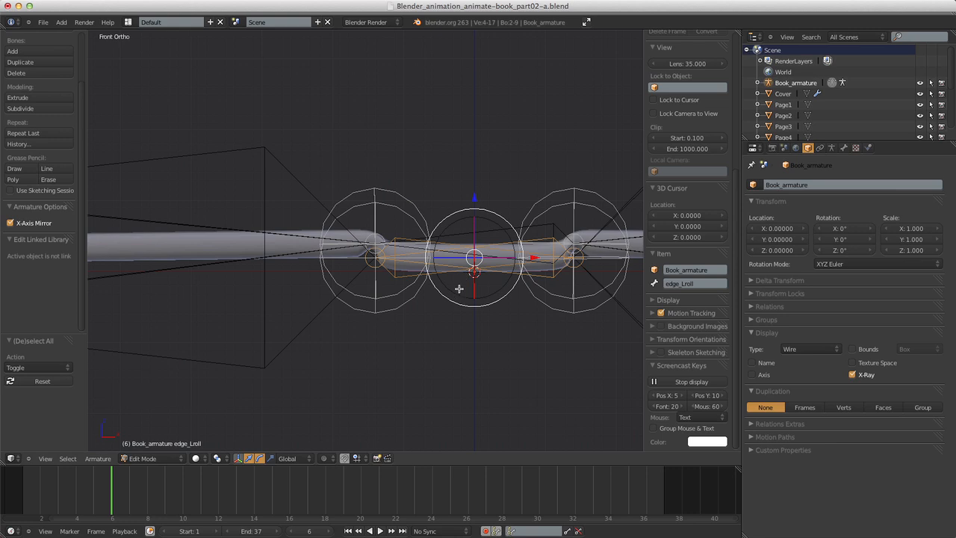
scroll(440, 285, "down", 1)
scroll(472, 246, "up", 4)
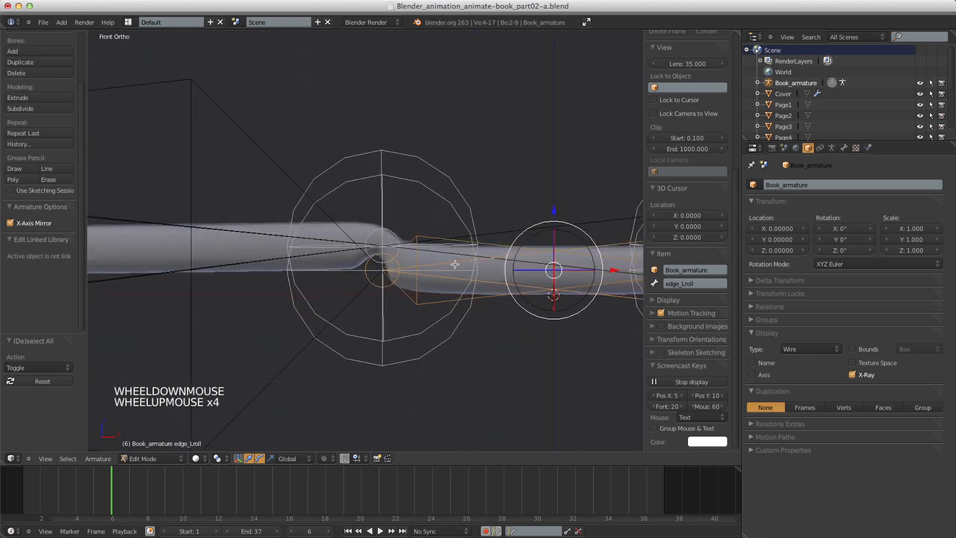
scroll(459, 257, "down", 5)
scroll(452, 265, "up", 3)
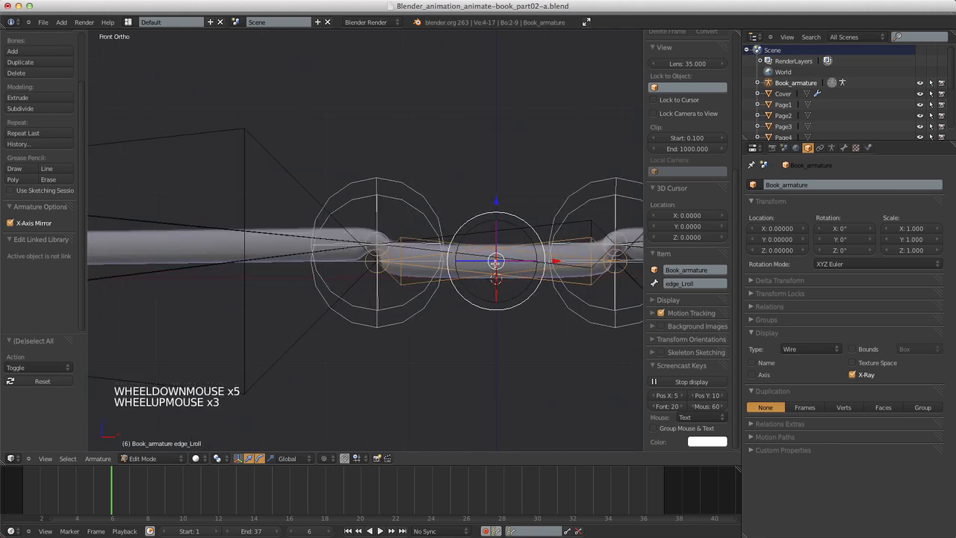
scroll(495, 237, "down", 1)
scroll(480, 230, "up", 1)
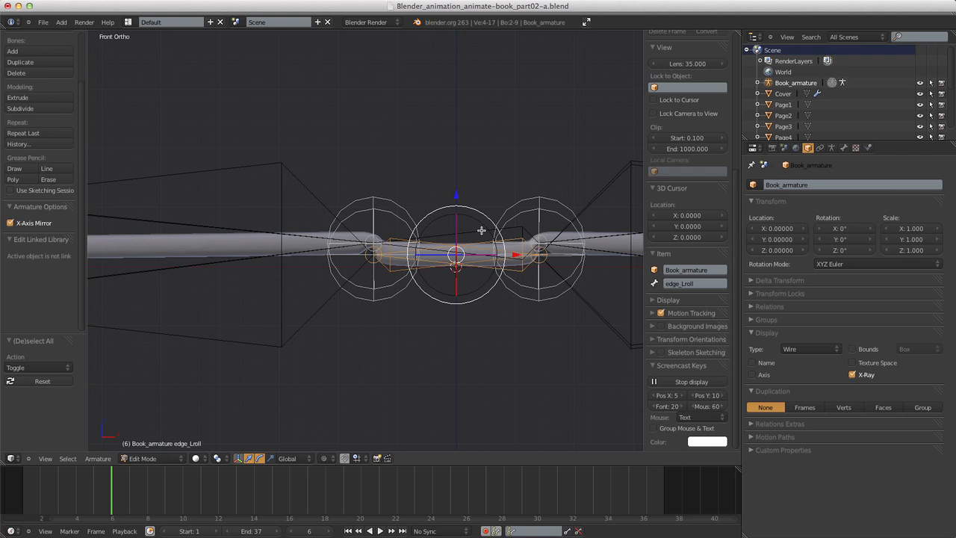
scroll(482, 231, "up", 4)
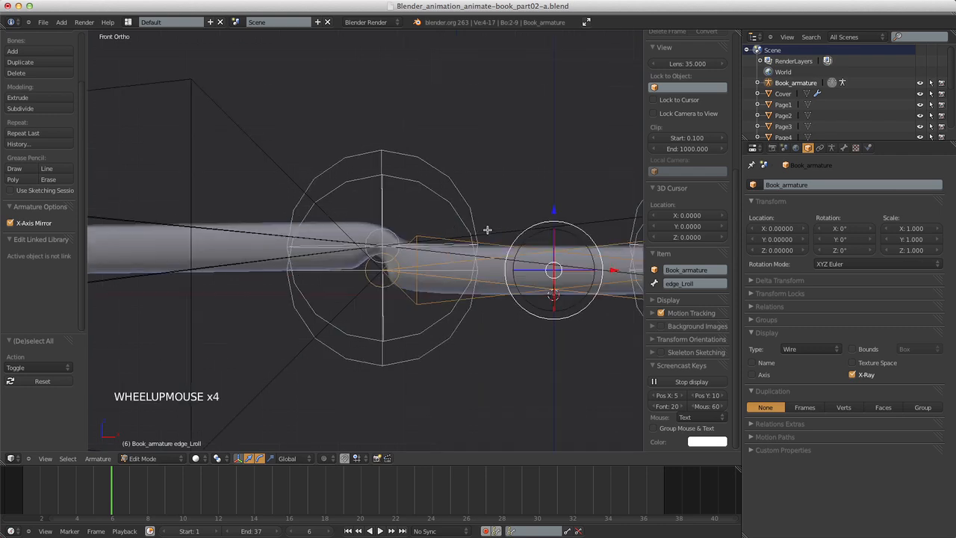
scroll(485, 231, "down", 3)
key("a")
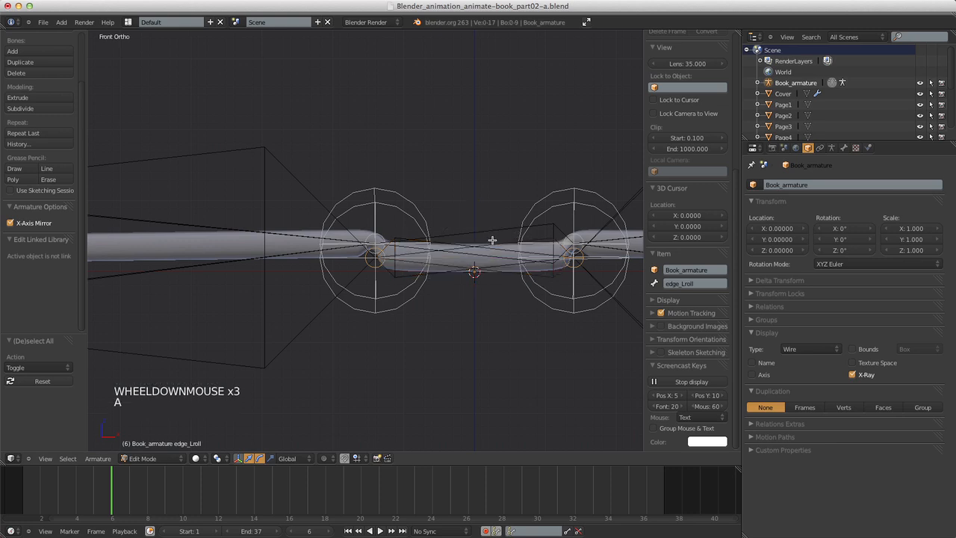
Reselect the edge_Rroll and edge_Lroll bones together to check the pair, and clear the selection.
right_click(393, 278)
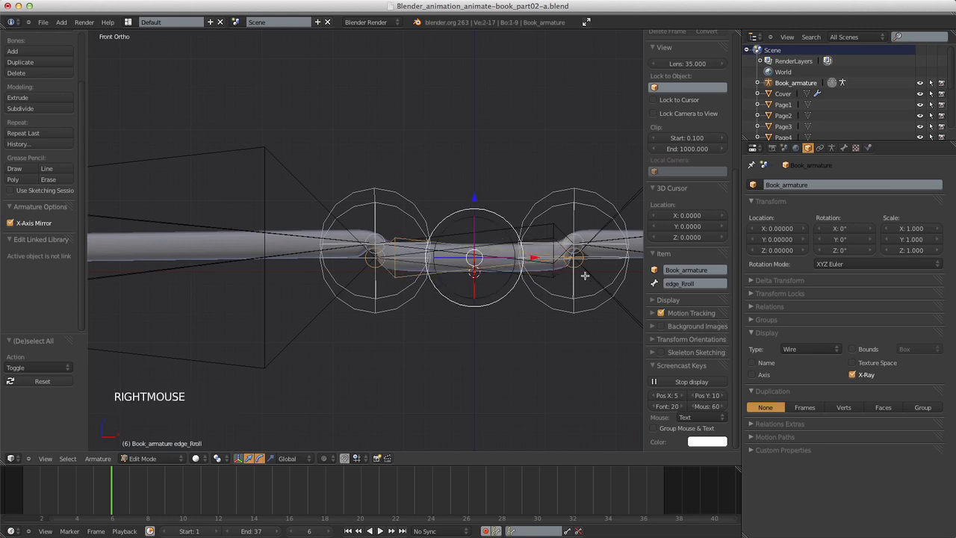
right_click(559, 273, "shift")
scroll(493, 229, "down", 4)
scroll(493, 228, "up", 3)
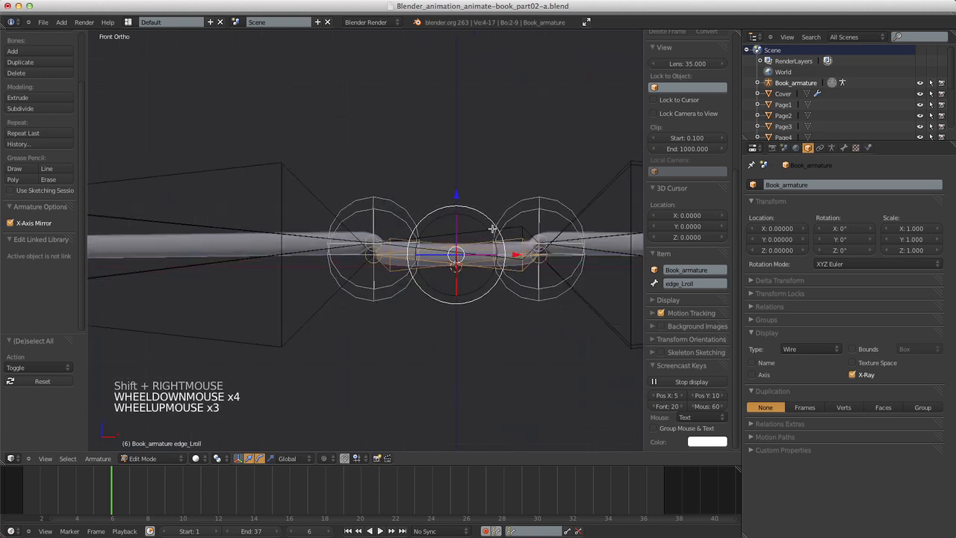
left_click(485, 218)
scroll(478, 210, "down", 1)
scroll(479, 210, "up", 1)
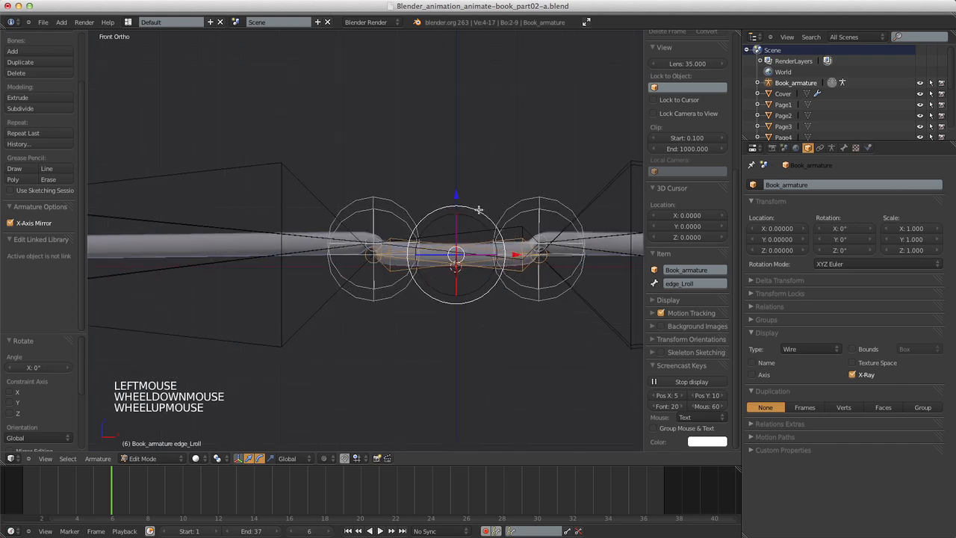
key("a")
scroll(479, 210, "down", 4)
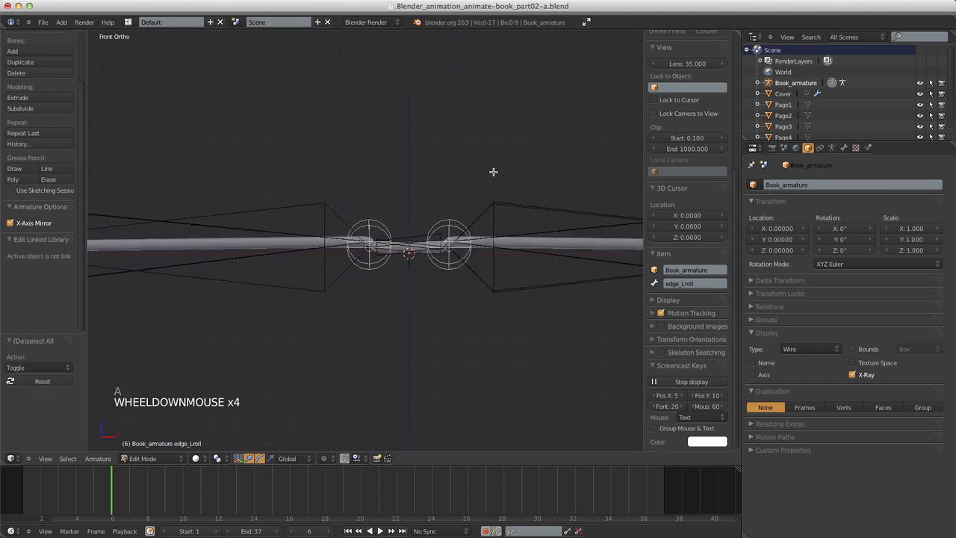
scroll(716, 168, "up", 10)
scroll(560, 195, "up", 5)
scroll(558, 197, "down", 4)
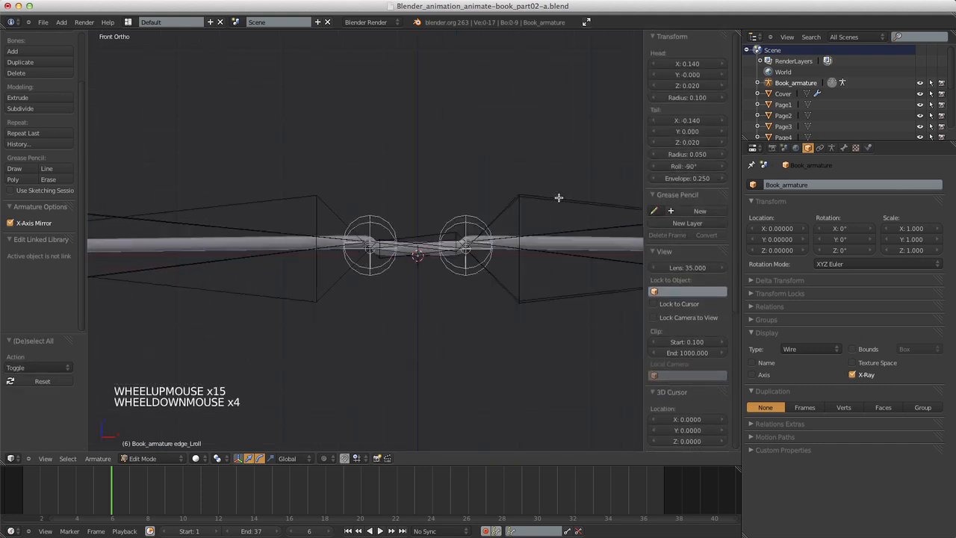
scroll(558, 197, "down", 1)
middle_click_drag(559, 197, 396, 197, "shift")
scroll(448, 214, "down", 4)
scroll(448, 214, "up", 1)
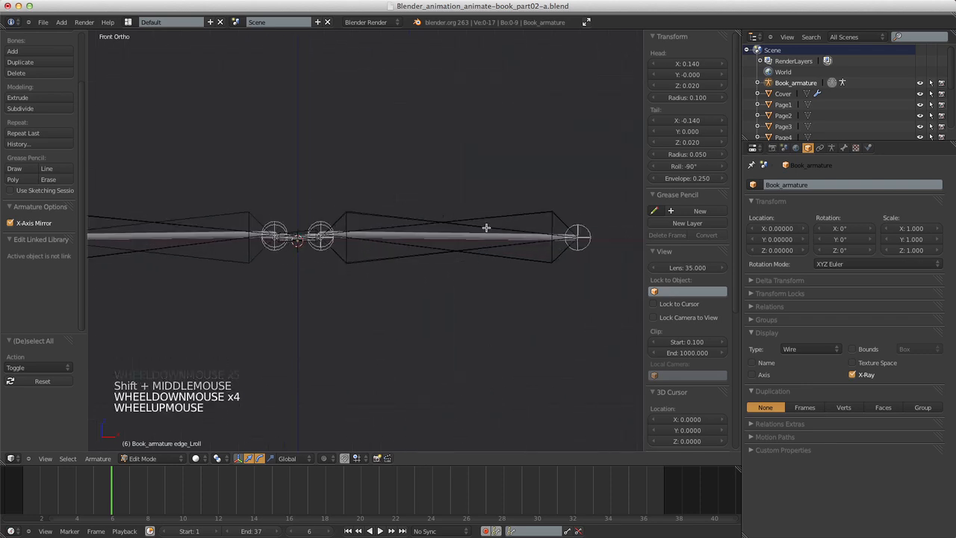
middle_click_drag(465, 221, 597, 213, "shift")
scroll(527, 209, "up", 4)
middle_click_drag(527, 209, 437, 283, "shift")
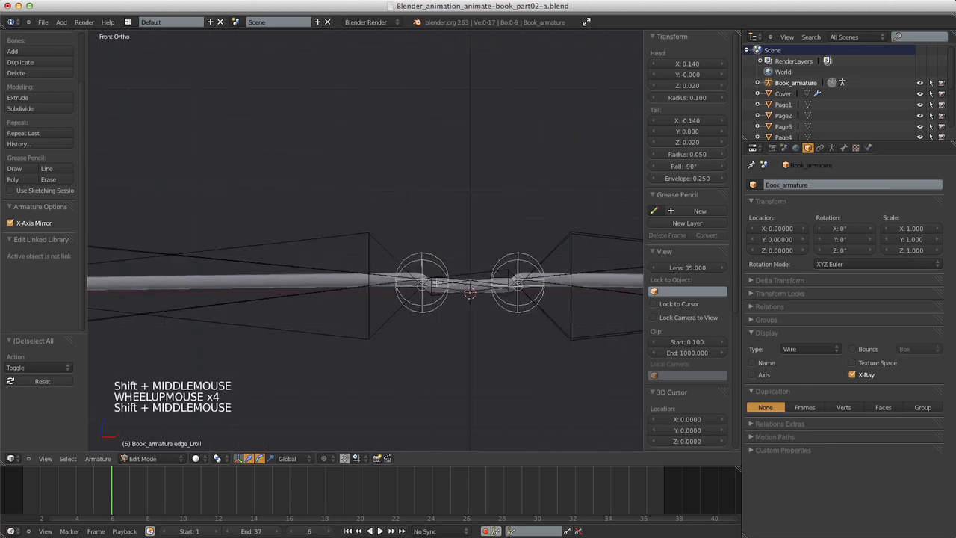
Parent the DEF_edge bone on the spine to the edge_Rroll bone with Keep Offset.
right_click(481, 271)
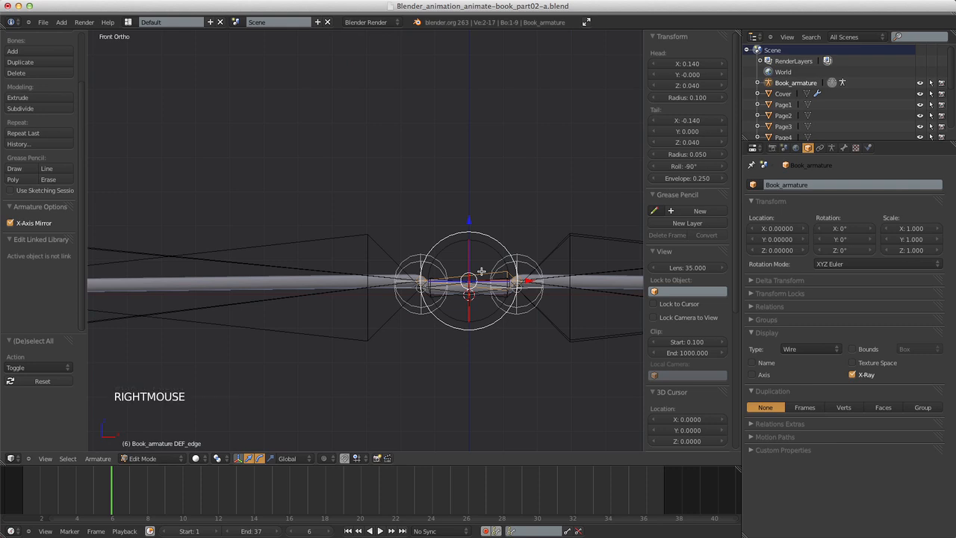
scroll(481, 271, "up", 1)
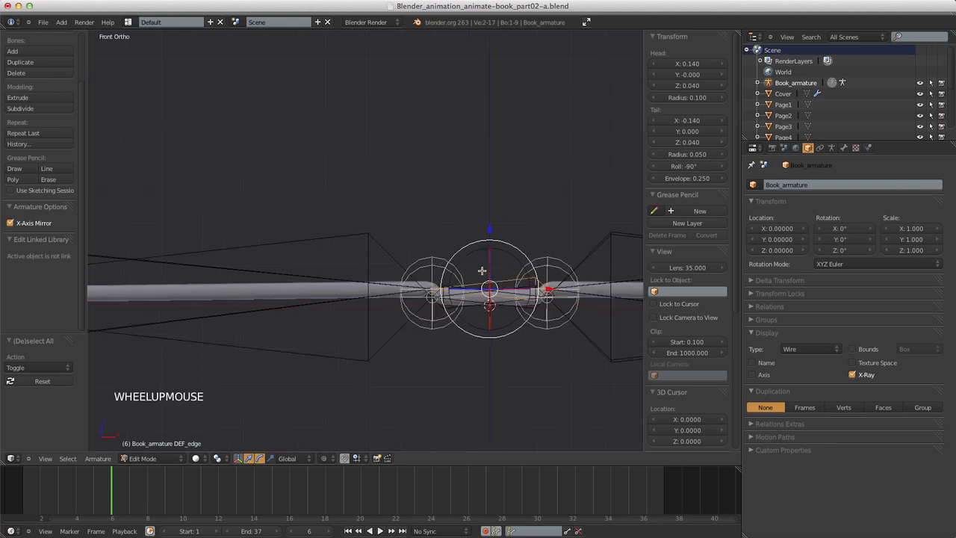
middle_click_drag(497, 296, 470, 258, "shift")
scroll(470, 258, "up", 3)
scroll(471, 258, "down", 1)
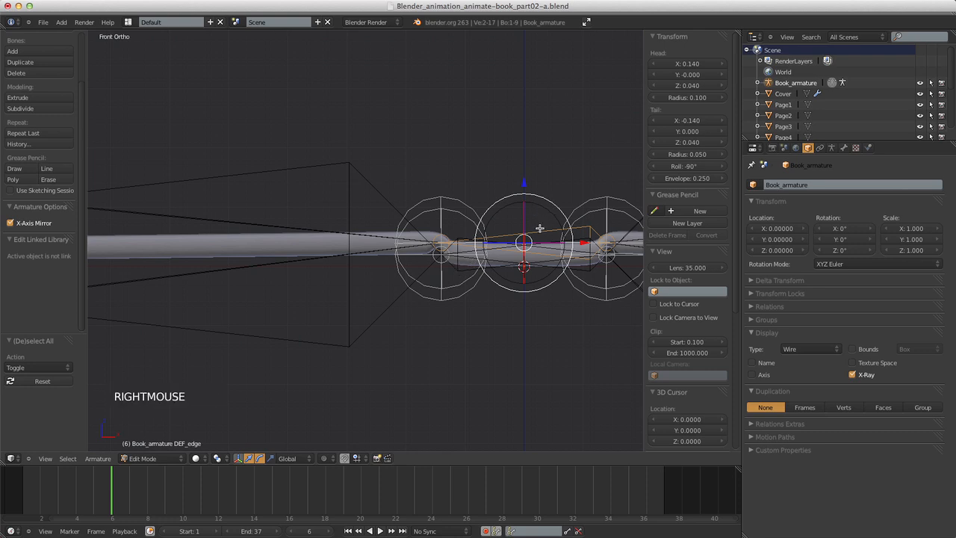
scroll(686, 258, "down", 9)
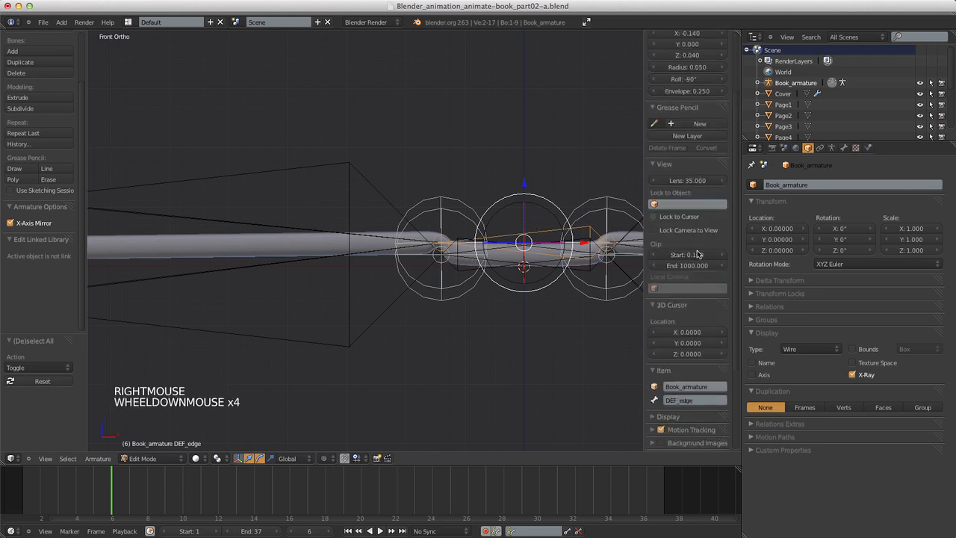
right_click(453, 269, "shift")
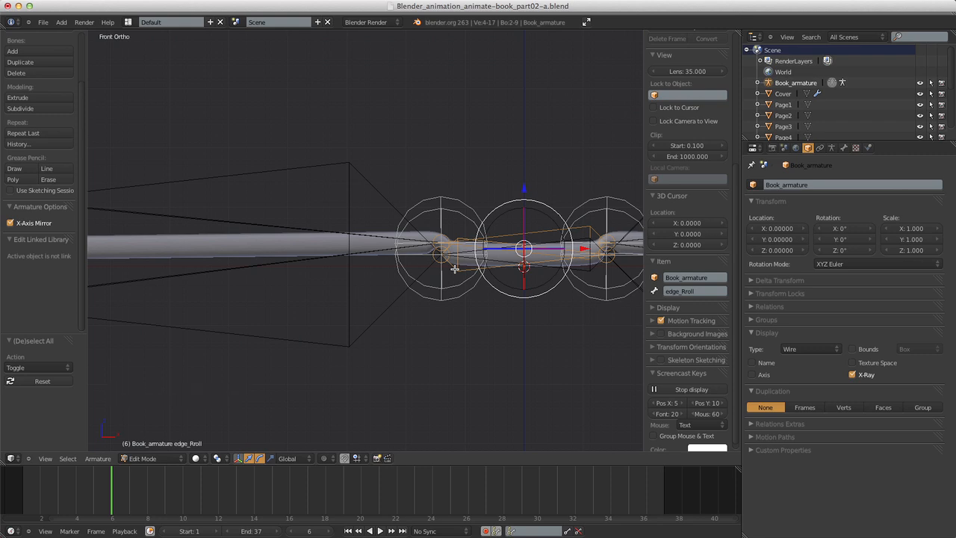
key("ctrl+p")
left_click(454, 269)
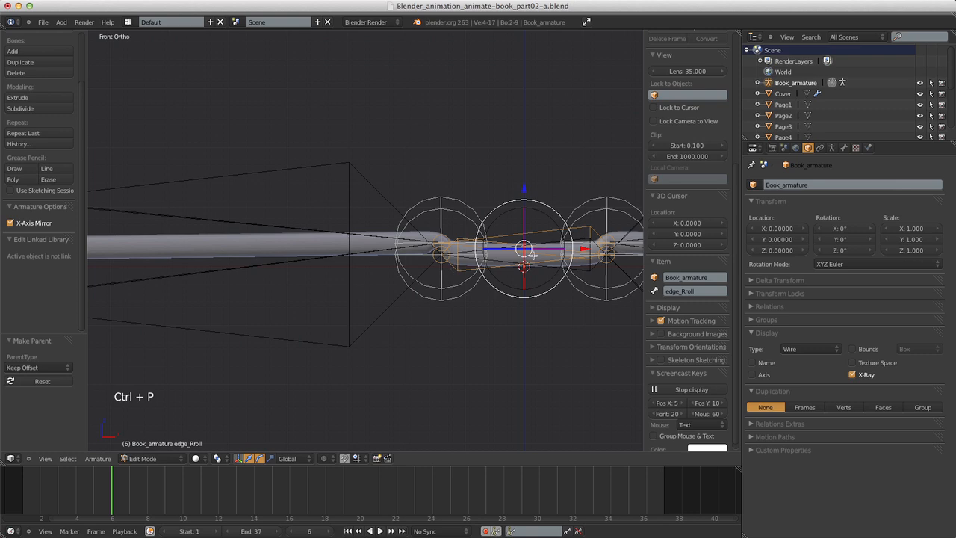
Parent the DEF_cover.L bone to the cover.L control bone with Keep Offset.
middle_click_drag(559, 236, 444, 237, "shift")
scroll(508, 233, "down", 5)
scroll(507, 233, "up", 1)
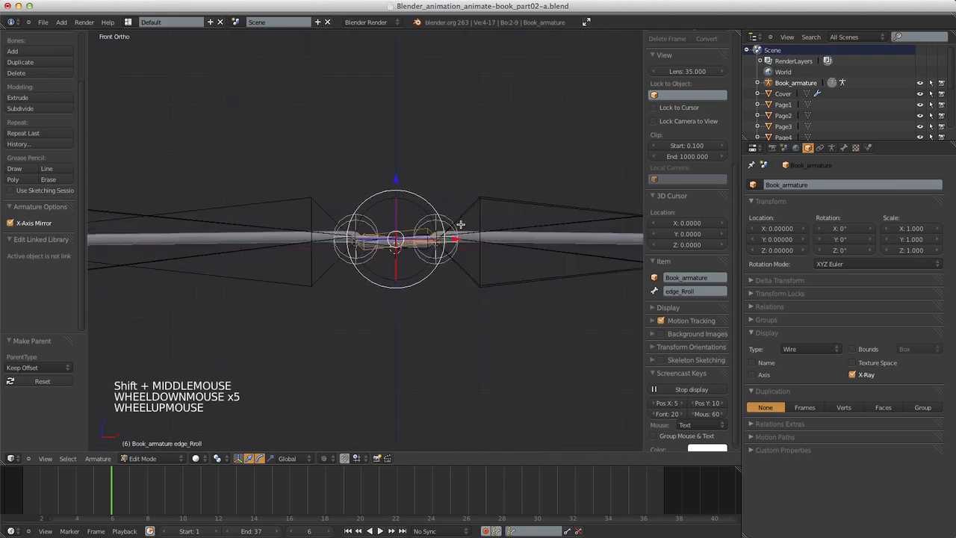
scroll(507, 232, "down", 9)
scroll(477, 235, "up", 6)
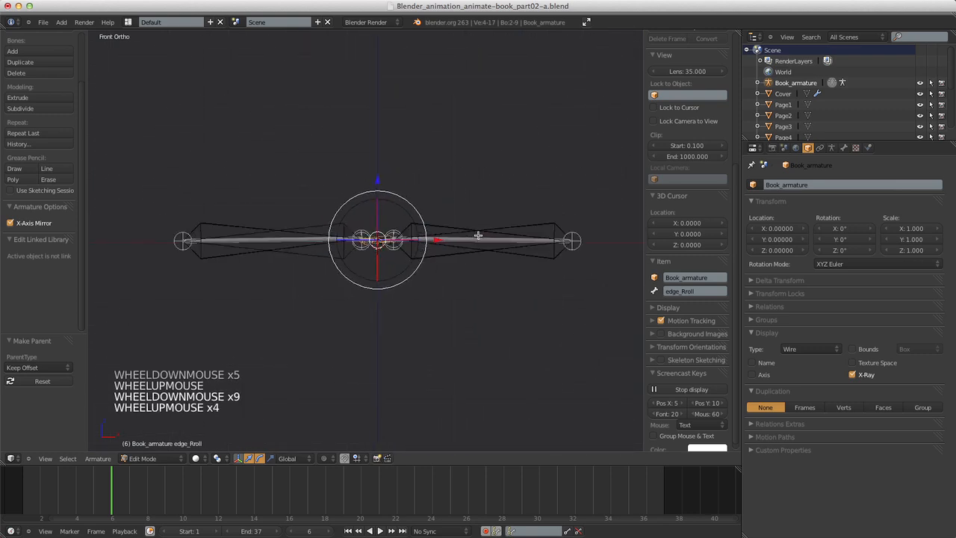
right_click(463, 230)
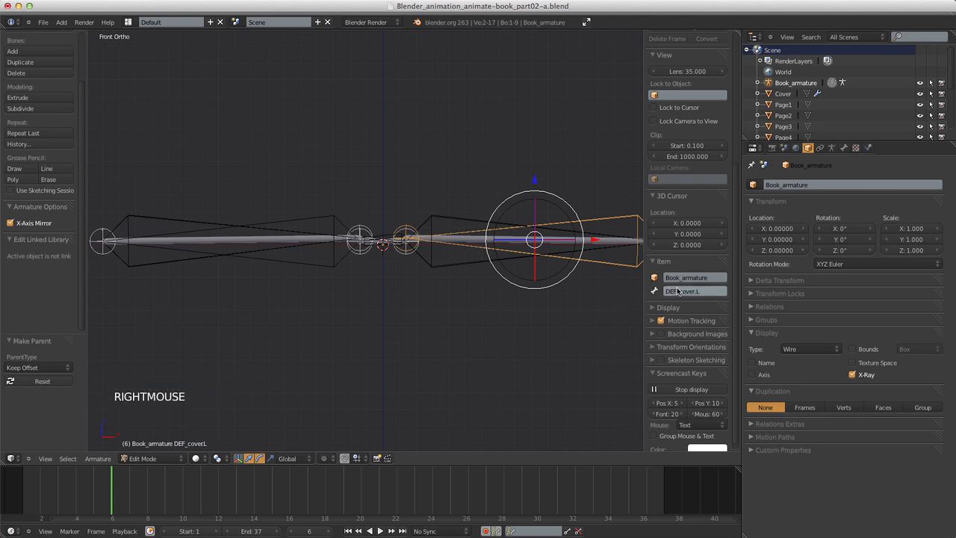
right_click(451, 265, "shift")
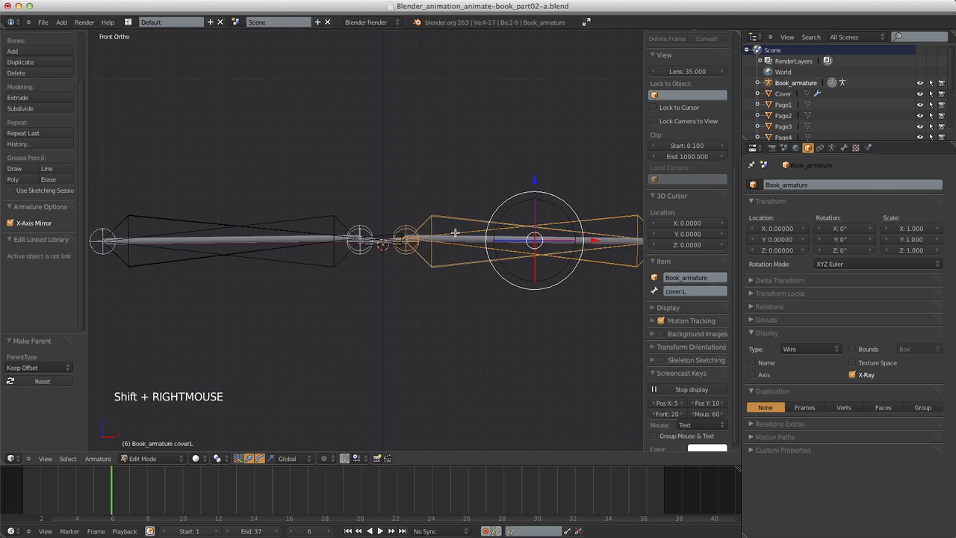
right_click(454, 233)
right_click(450, 263, "shift")
key("ctrl+p")
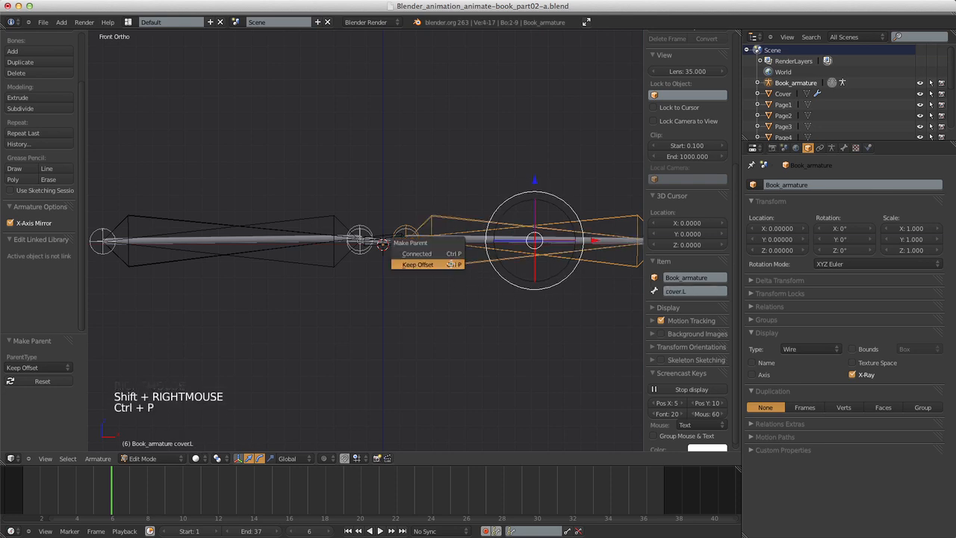
left_click(448, 264)
Parent the DEF_cover.R bone to the cover.R control bone with Keep Offset.
middle_click_drag(319, 266, 431, 279, "shift")
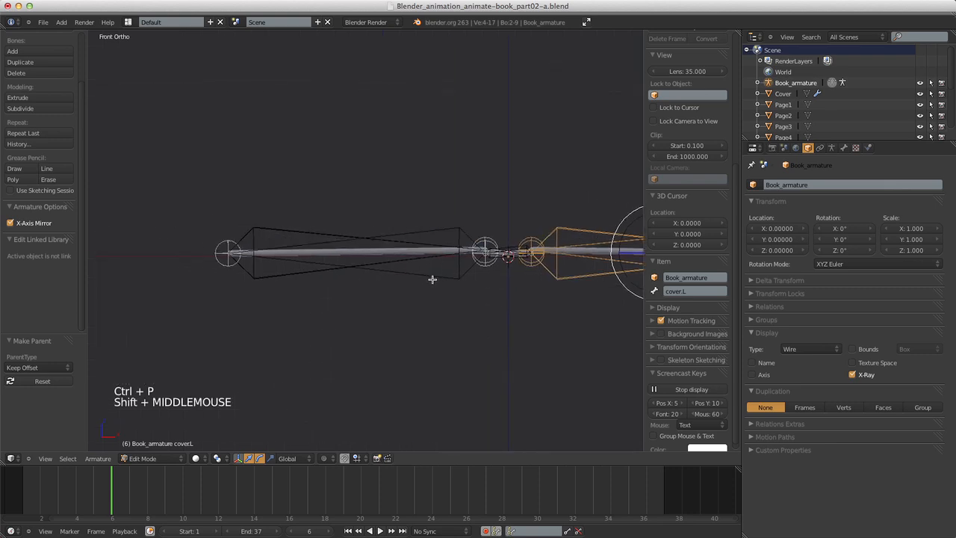
right_click(402, 249)
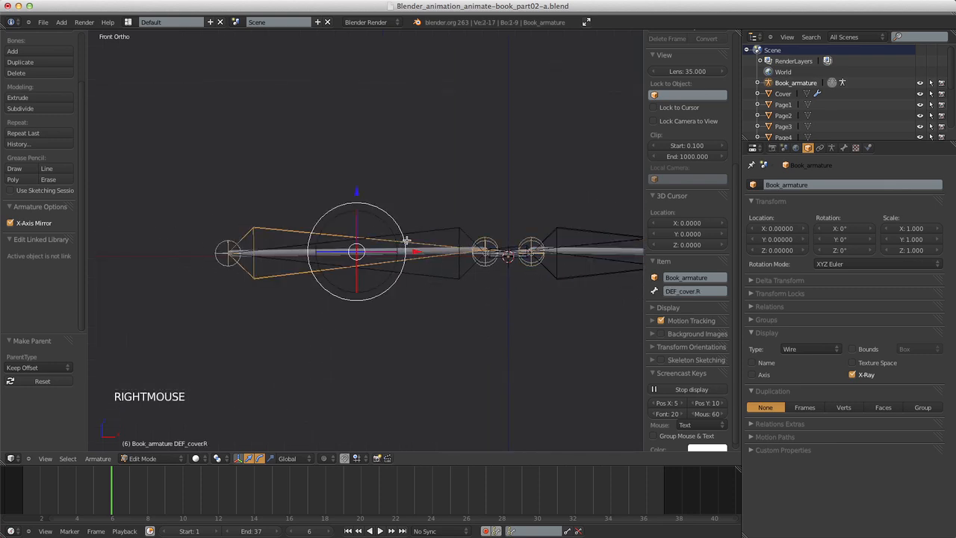
right_click(406, 240, "shift")
key("ctrl+p")
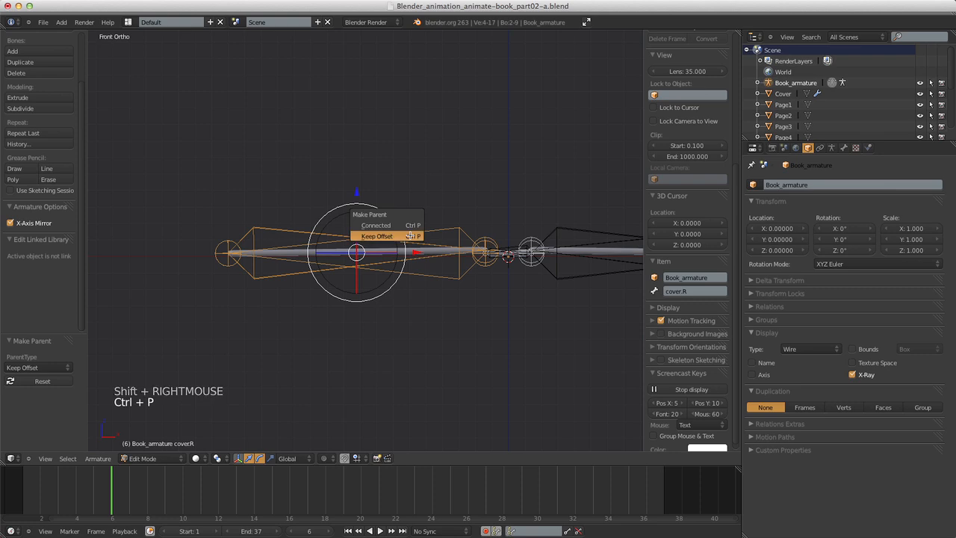
left_click(410, 236)
scroll(542, 314, "up", 4)
middle_click_drag(543, 315, 373, 303, "shift")
scroll(448, 288, "up", 5)
middle_click_drag(448, 288, 270, 269, "shift")
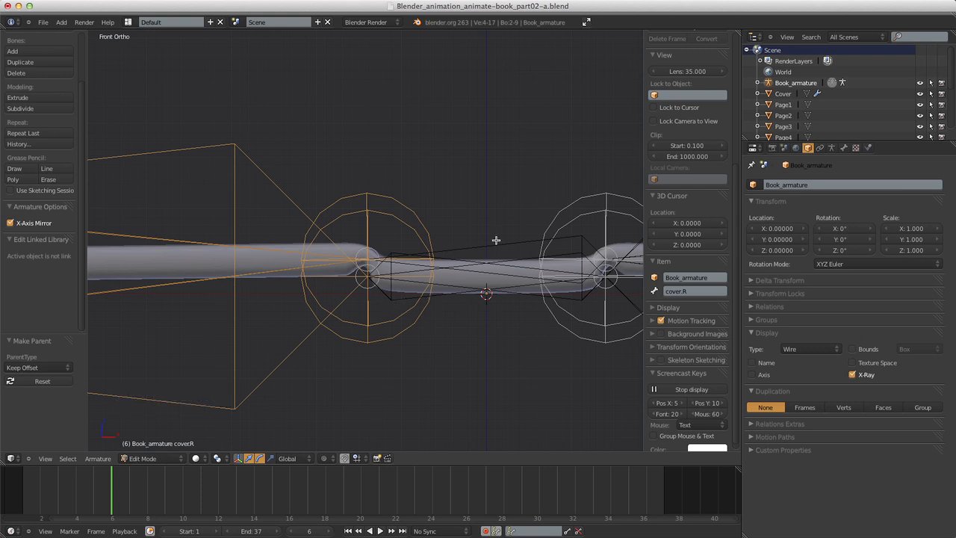
scroll(262, 305, "down", 6)
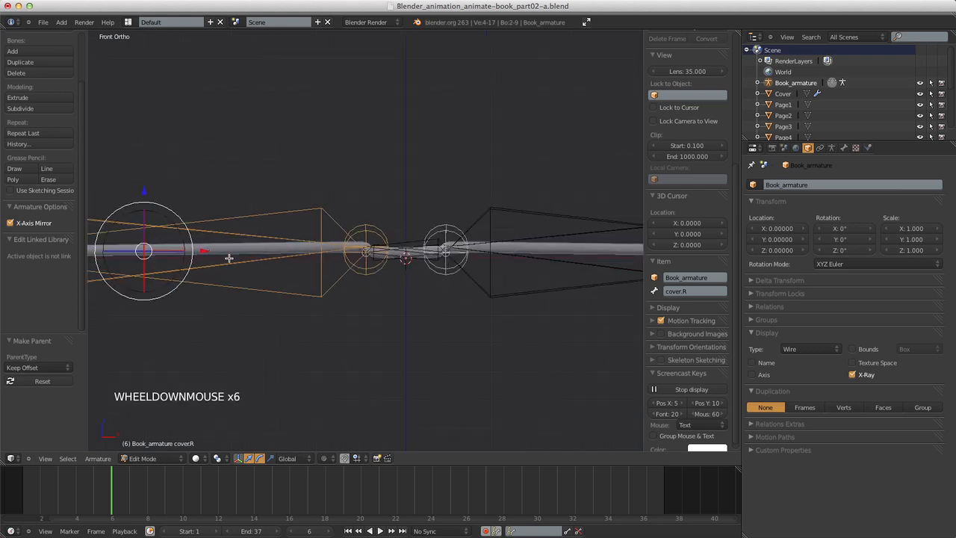
Parent the cover.R and cover.L bones to the edge_Rroll bone with Keep Offset.
right_click(251, 288)
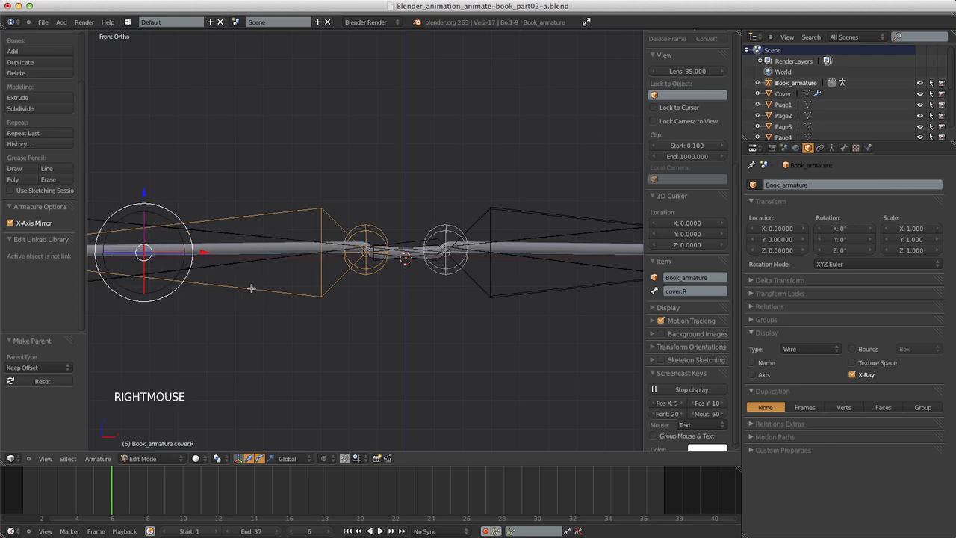
right_click(494, 283, "shift")
scroll(437, 305, "up", 7)
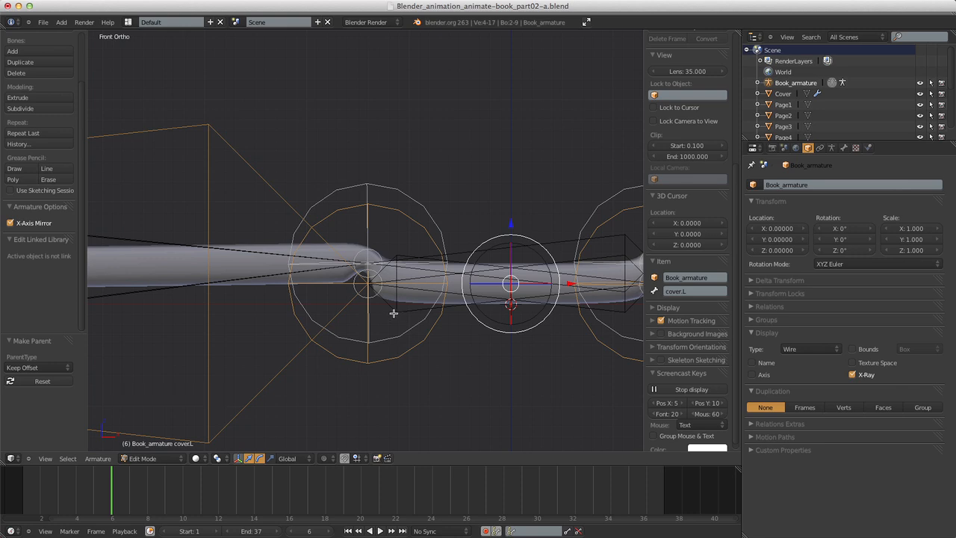
right_click(394, 313, "shift")
scroll(526, 404, "down", 5)
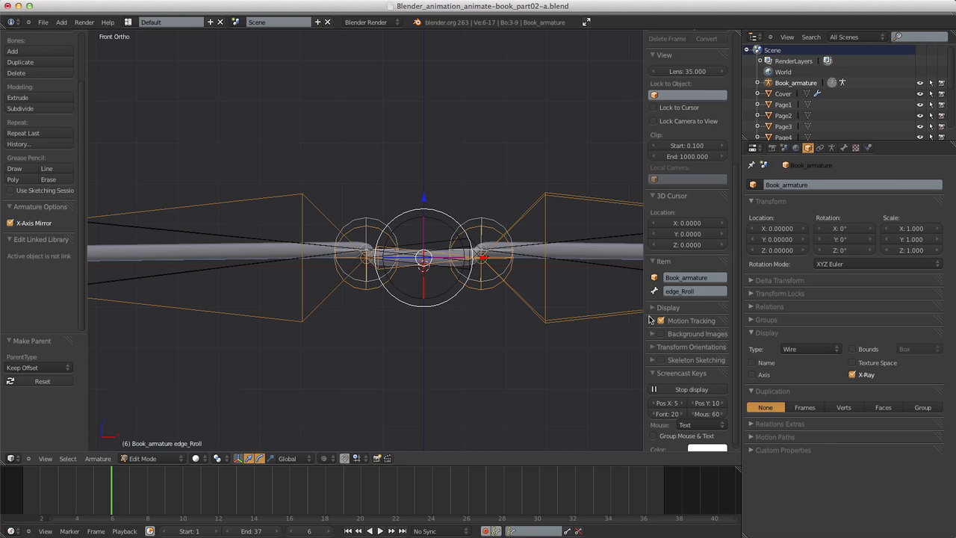
key("ctrl+p")
key("ctrl+p")
Parent the edge_Rroll bone to the edge_Lroll bone with Keep Offset.
scroll(494, 269, "up", 6)
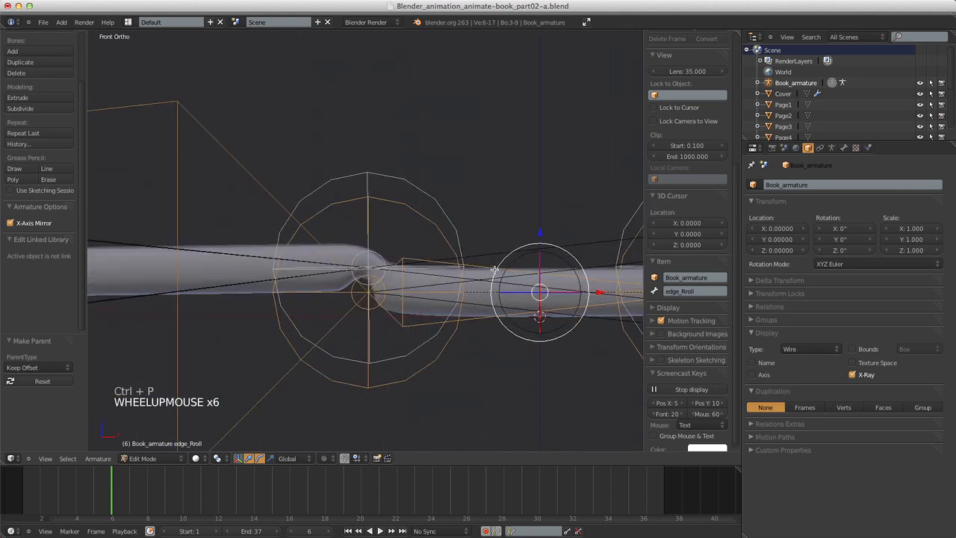
scroll(493, 270, "down", 7)
middle_click_drag(493, 270, 478, 257, "shift")
scroll(479, 257, "up", 9)
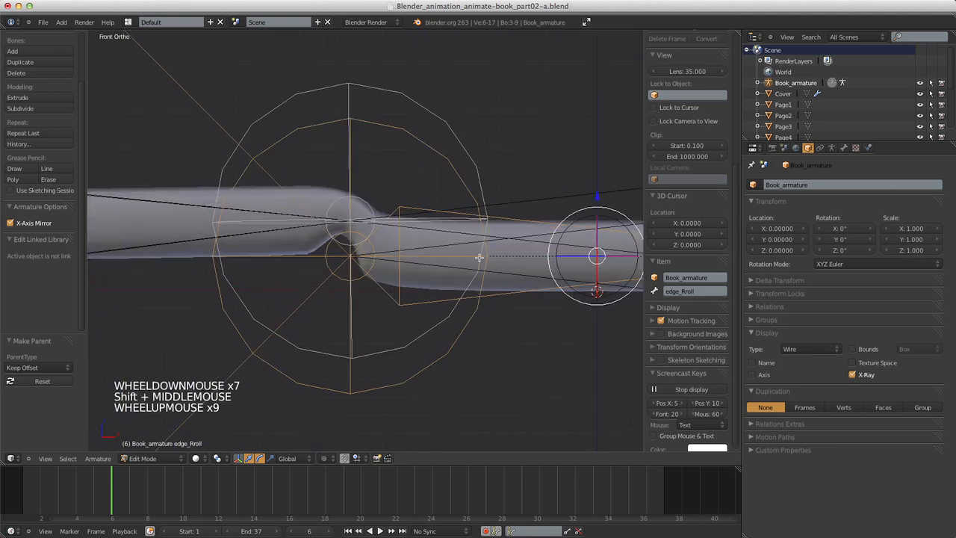
right_click(403, 309)
scroll(403, 309, "down", 2)
scroll(404, 309, "up", 1)
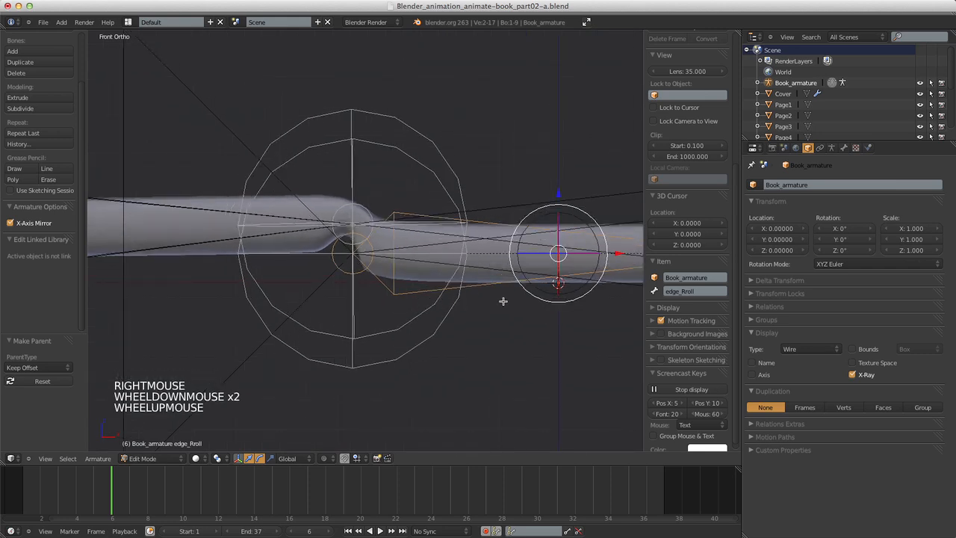
middle_click_drag(503, 301, 312, 299, "shift")
right_click(539, 290, "shift")
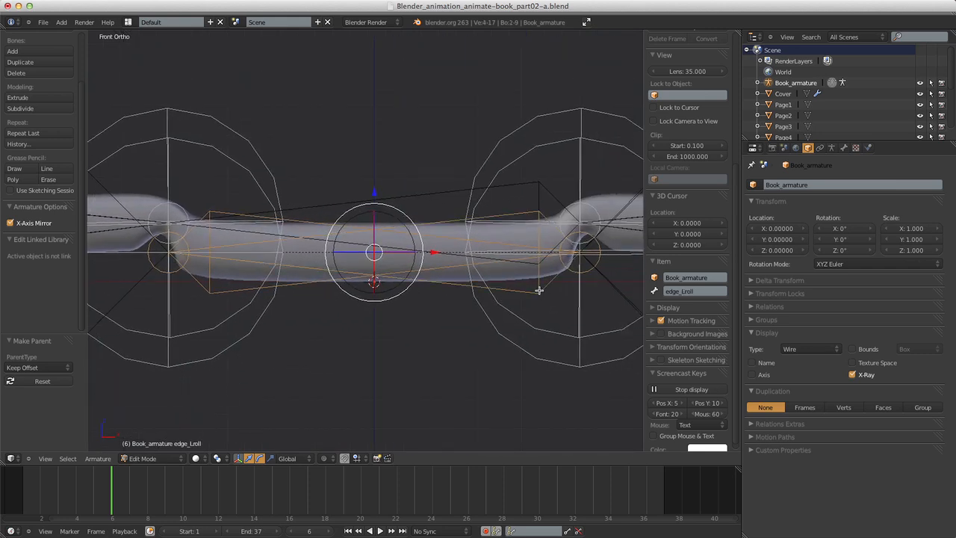
key("ctrl+p")
left_click(540, 290)
Show the armature layer containing the Master bone in addition to the currently shown layer.
right_click(539, 291)
scroll(539, 291, "down", 3)
scroll(539, 291, "up", 1)
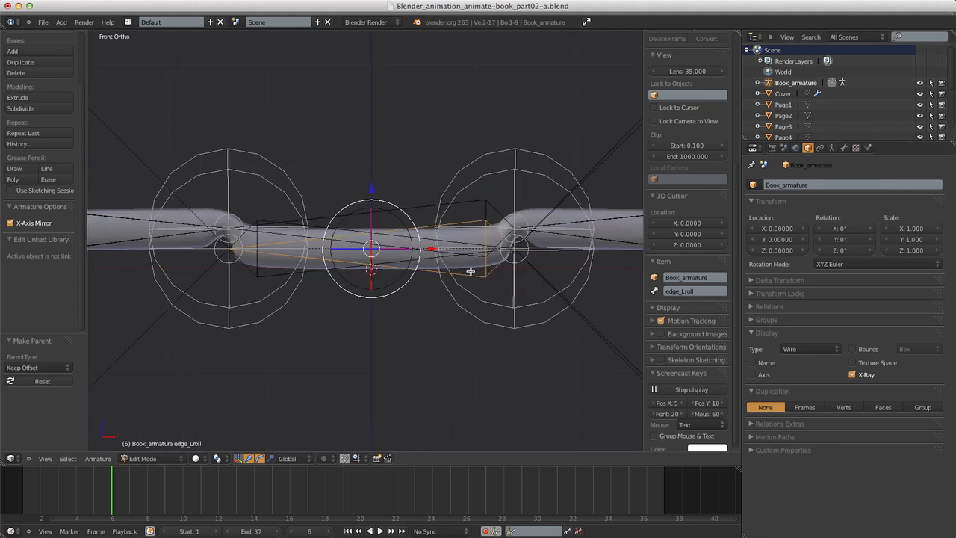
left_click(831, 148)
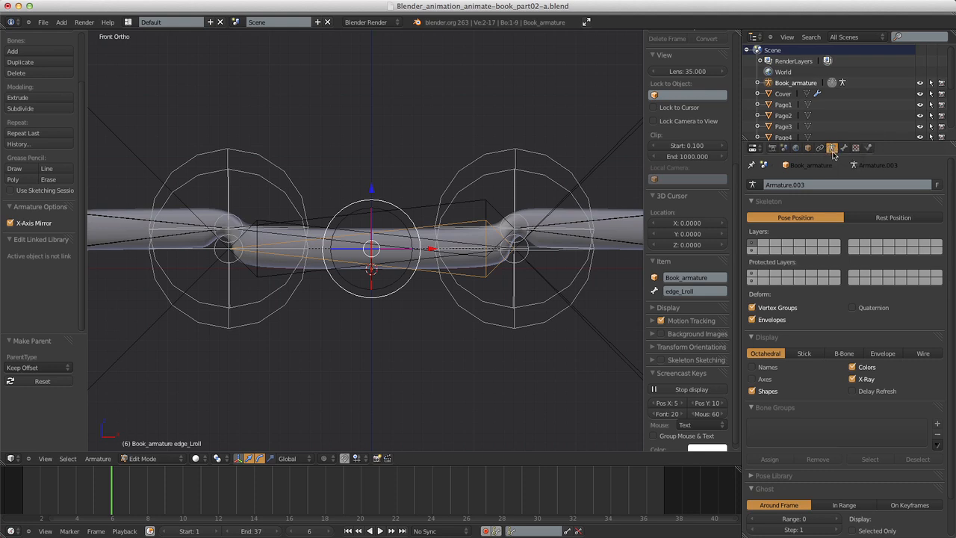
left_click(753, 252, "shift")
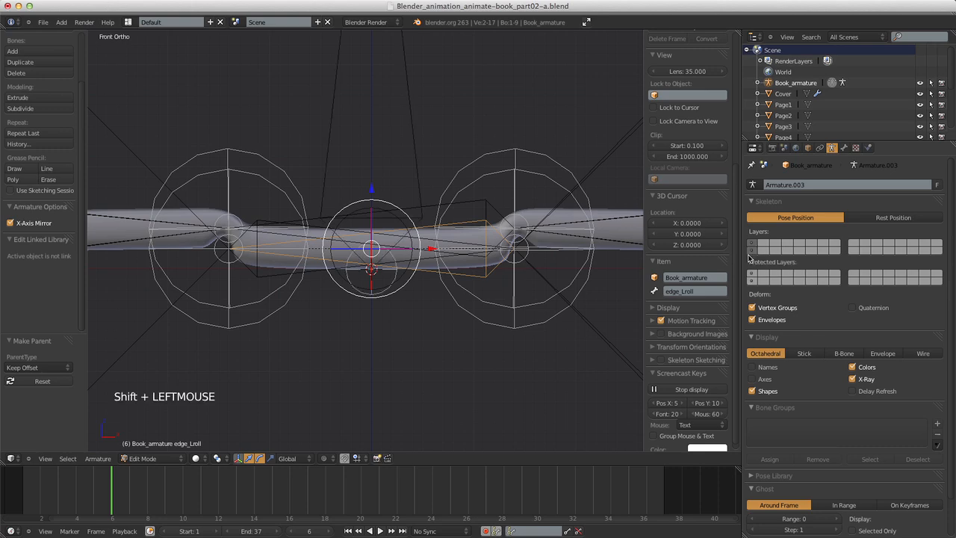
scroll(455, 202, "down", 3)
scroll(455, 202, "up", 1)
scroll(454, 203, "down", 11)
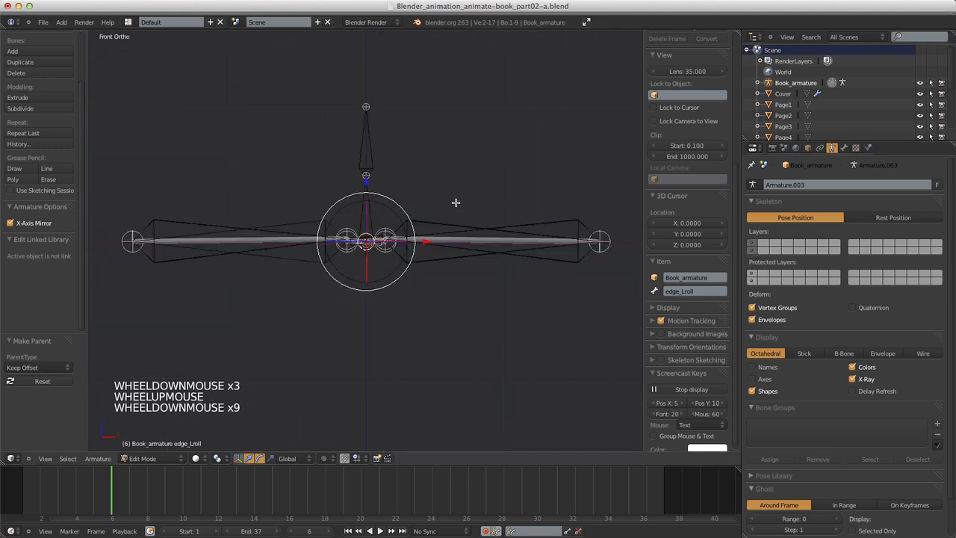
scroll(395, 207, "up", 19)
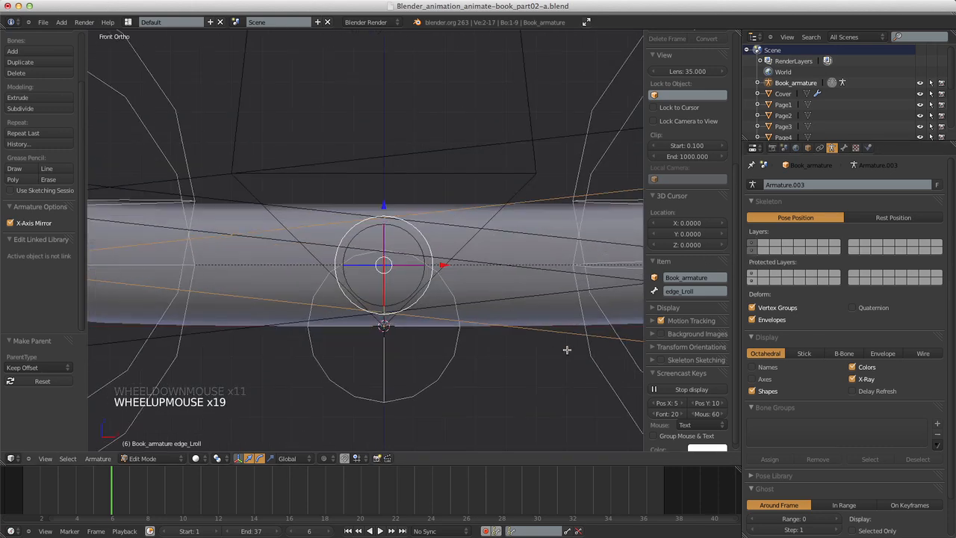
Parent the edge_Lroll bone to the Master bone with Keep Offset.
right_click(545, 333)
scroll(544, 335, "down", 4)
scroll(458, 202, "up", 1)
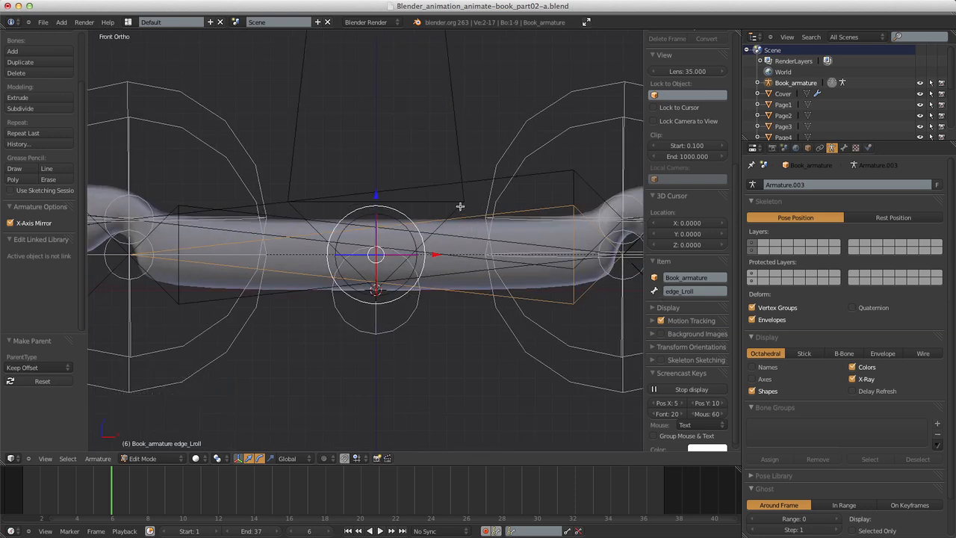
right_click(457, 142, "shift")
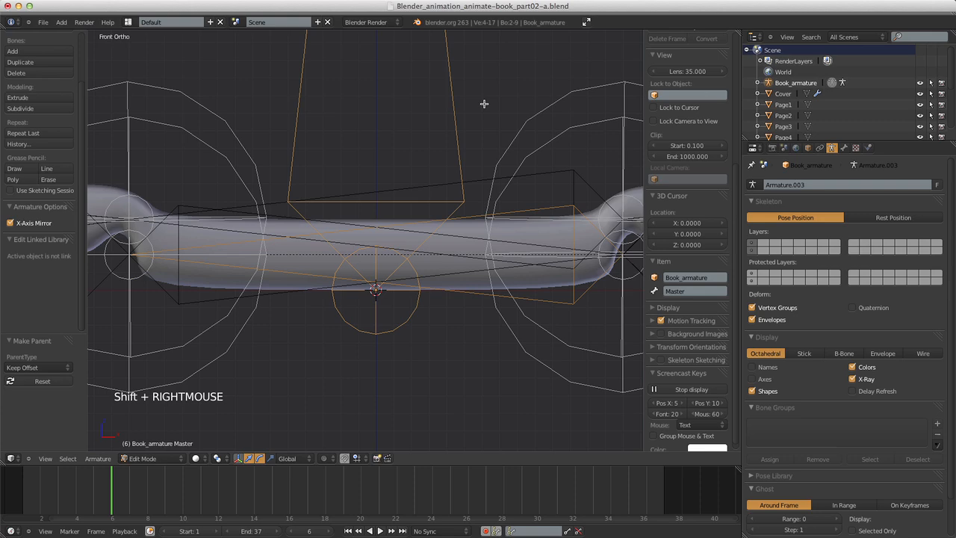
key("ctrl+p")
scroll(451, 217, "down", 6)
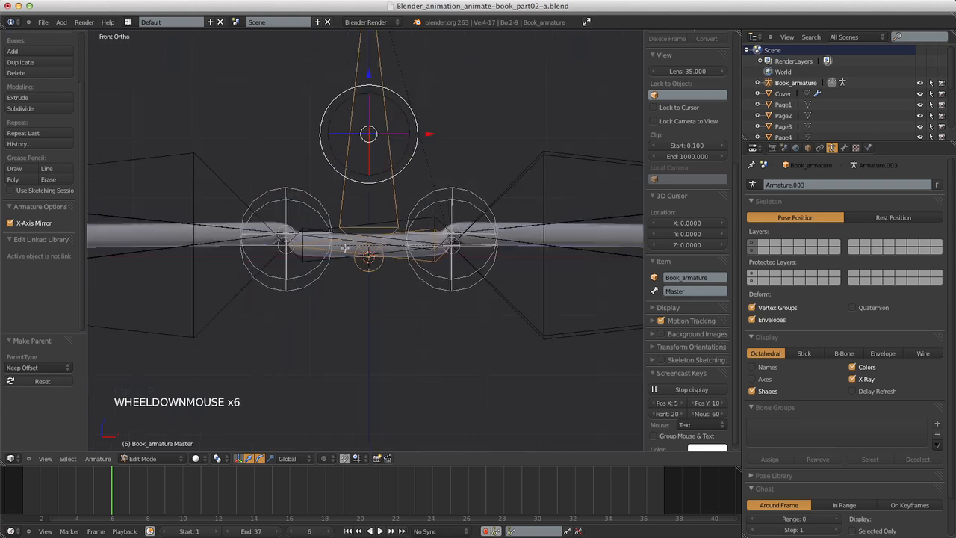
Check the parent relations of the edge_Rroll, cover.L and DEF_cover.L bones.
right_click(305, 261)
left_click(843, 147)
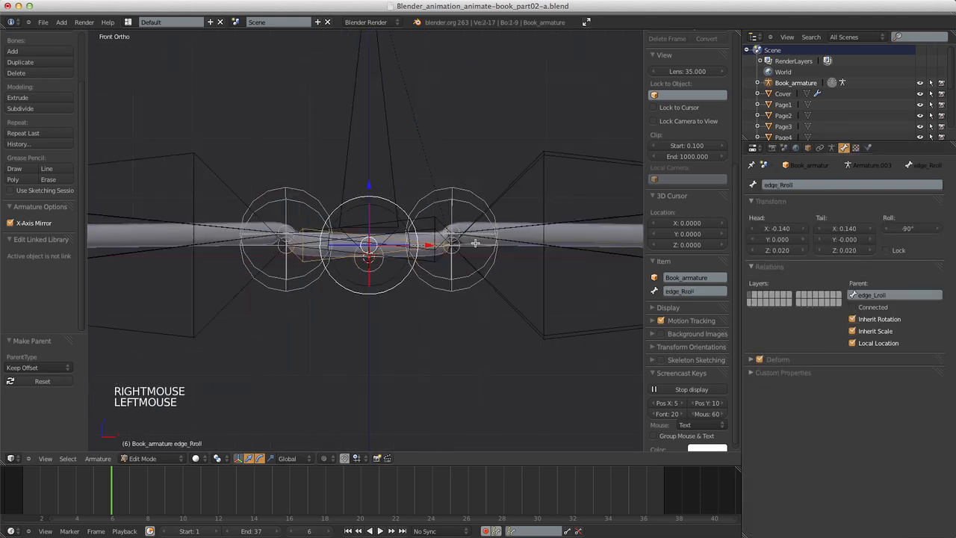
scroll(475, 243, "up", 8)
scroll(475, 242, "down", 5)
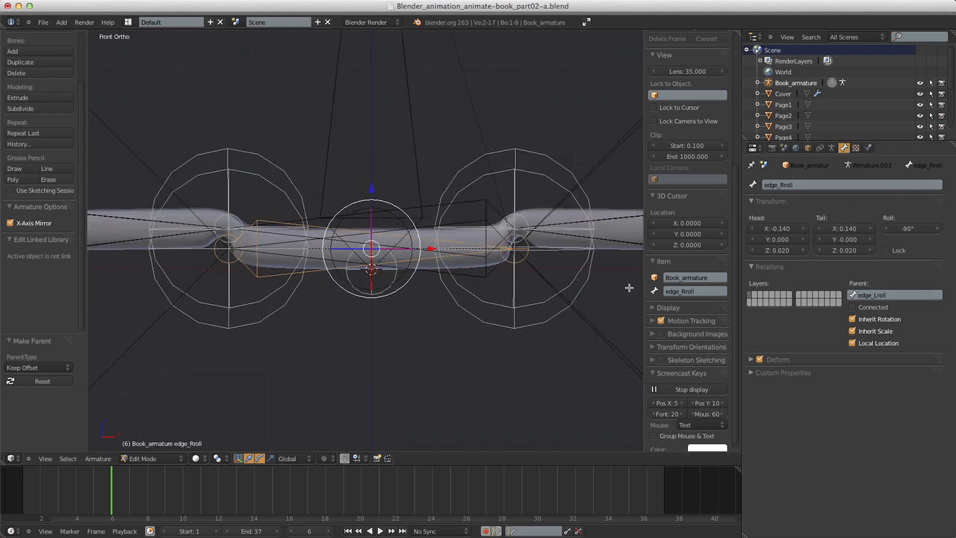
right_click(485, 279)
right_click(554, 287)
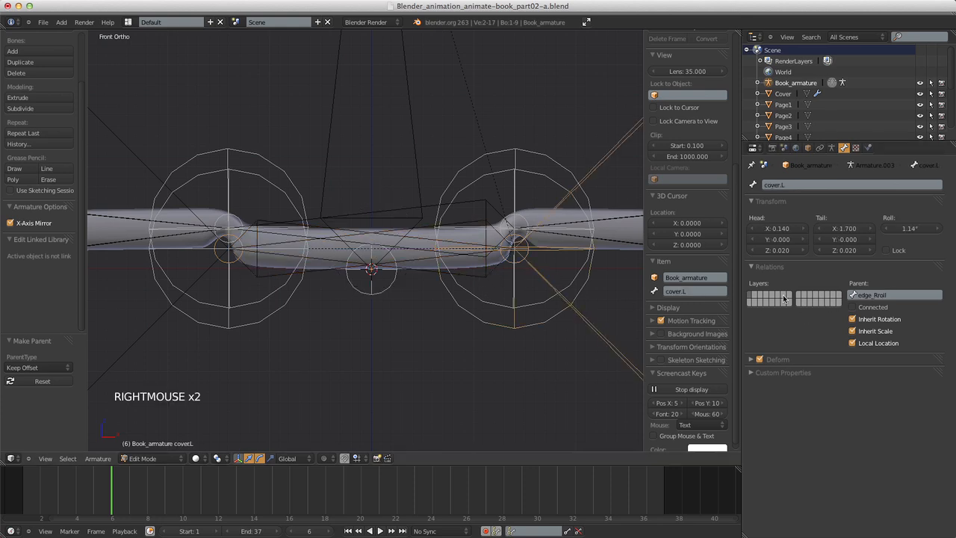
scroll(608, 288, "down", 6)
scroll(608, 287, "up", 1)
right_click(588, 263)
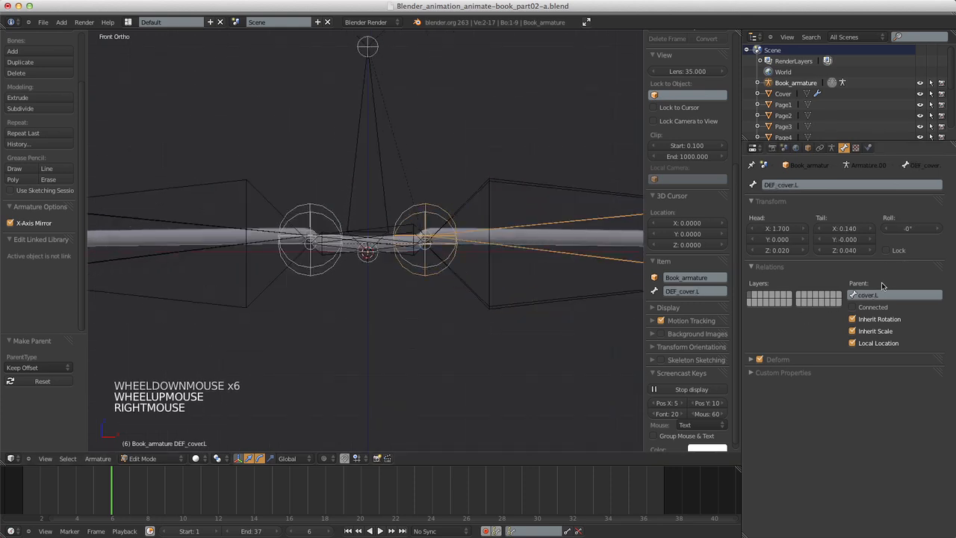
scroll(535, 272, "up", 9)
scroll(536, 273, "down", 1)
scroll(536, 272, "down", 3)
scroll(536, 272, "up", 1)
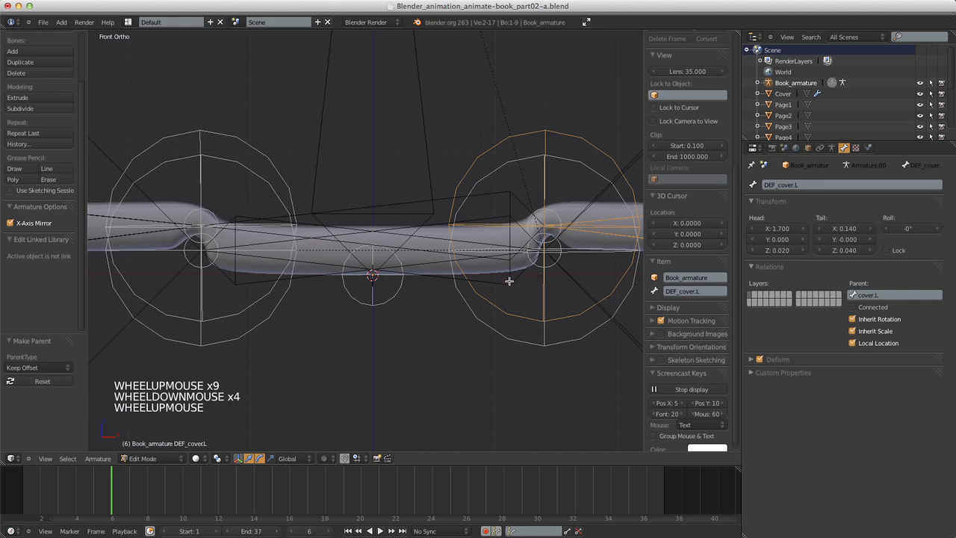
scroll(509, 281, "up", 1)
scroll(508, 280, "down", 3)
Return to the armature settings and hide the Master bone in Edit Mode.
left_click(830, 148)
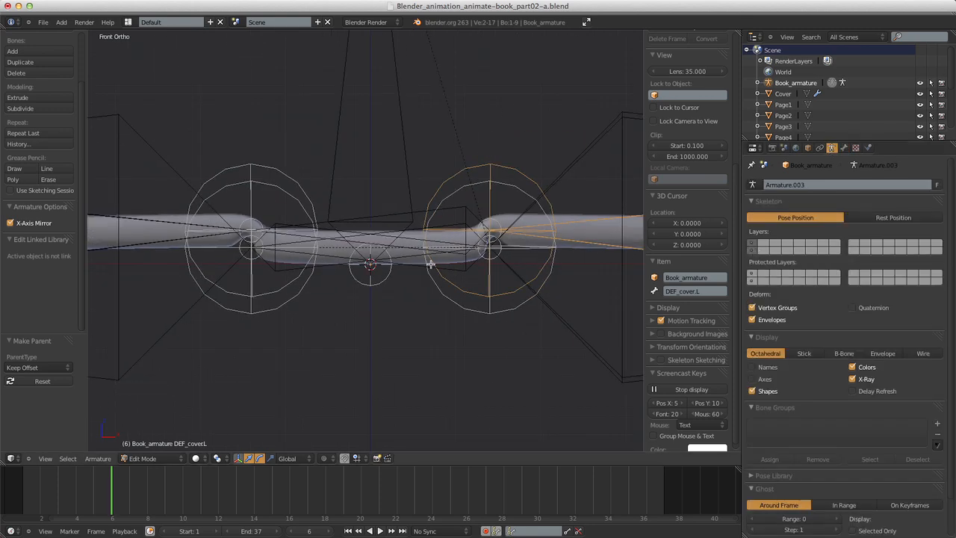
scroll(434, 258, "down", 5)
right_click(379, 201)
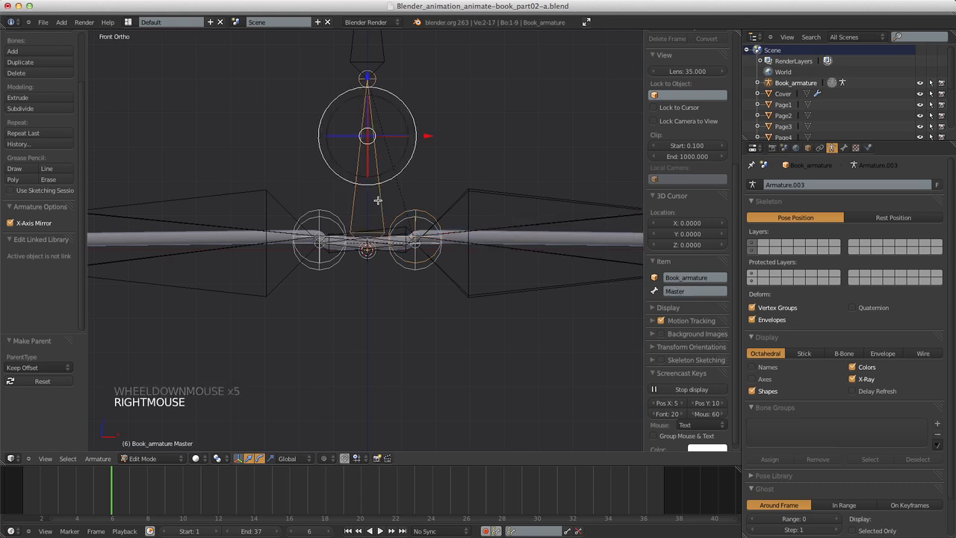
key("h")
key("h")
scroll(414, 247, "up", 2)
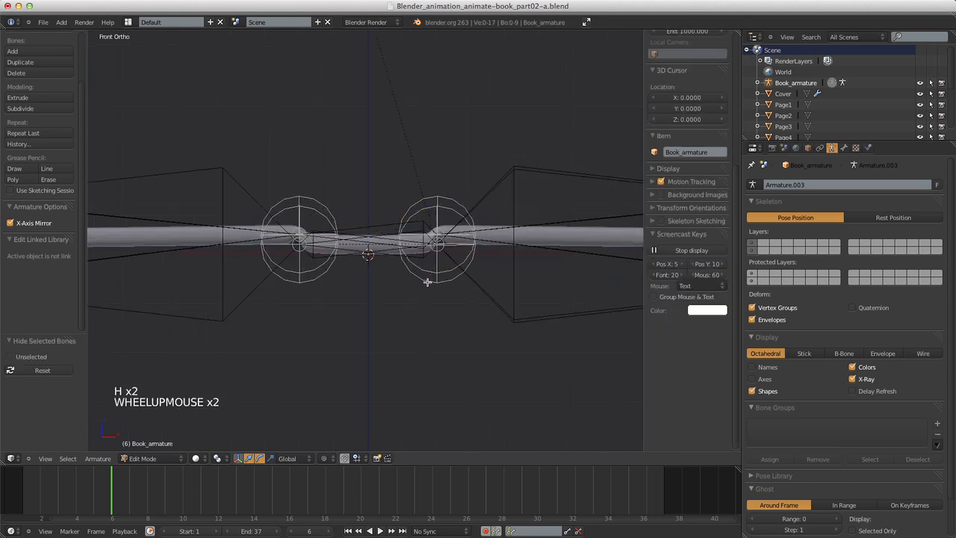
Examine the remaining bones around the book's spine from the front and from an angle.
middle_click_drag(427, 282, 448, 310, "shift")
scroll(445, 195, "down", 6)
scroll(445, 196, "up", 5)
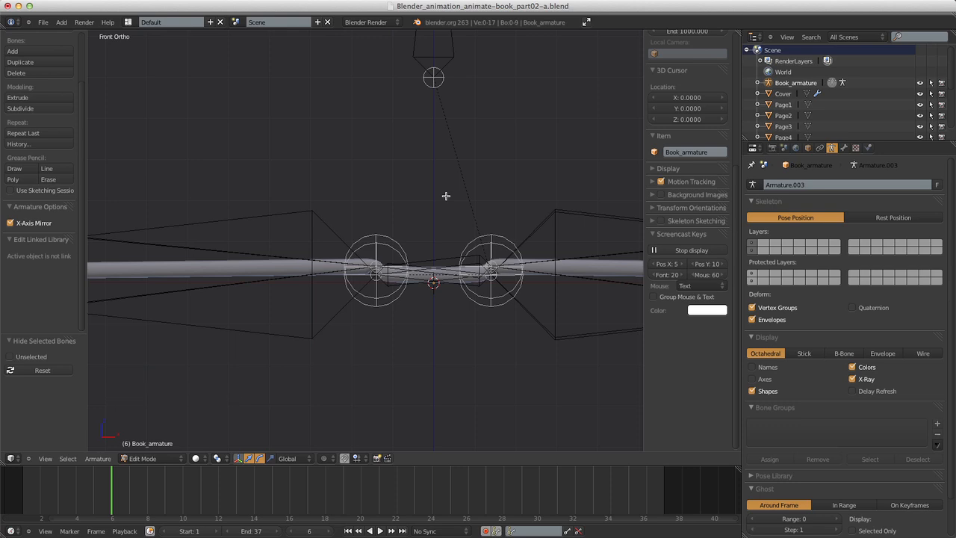
scroll(446, 196, "down", 2)
scroll(483, 206, "up", 2)
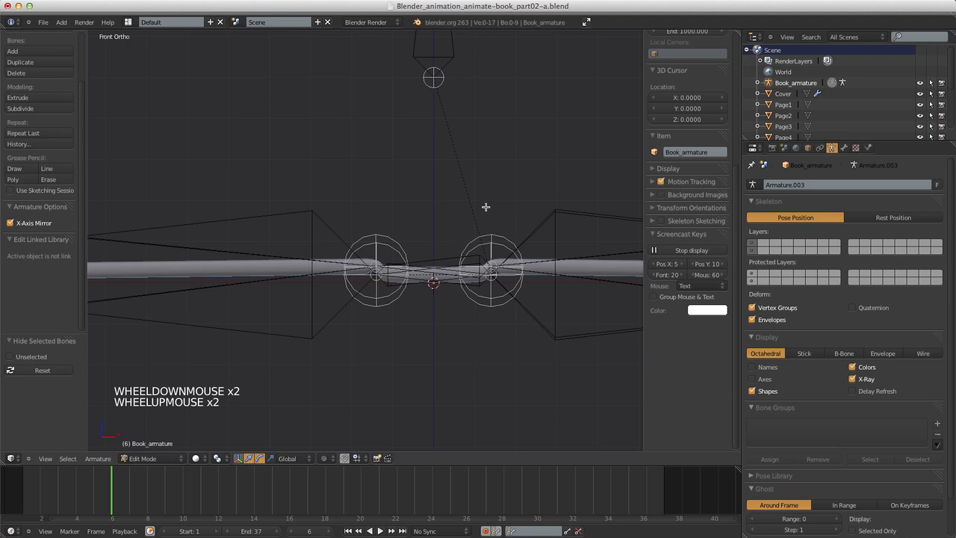
middle_click_drag(500, 175, 488, 184)
key("KP_1")
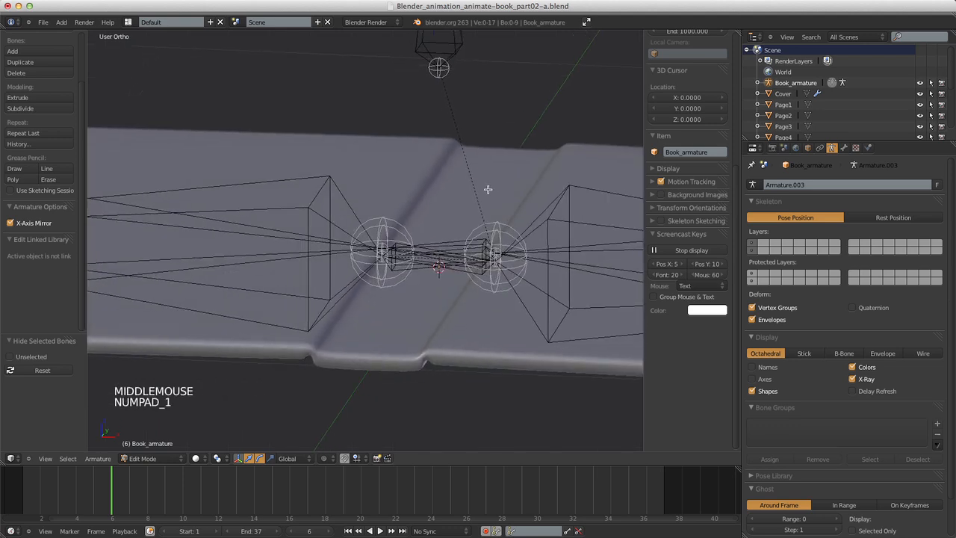
scroll(520, 232, "up", 2)
middle_click_drag(520, 231, 518, 169, "shift")
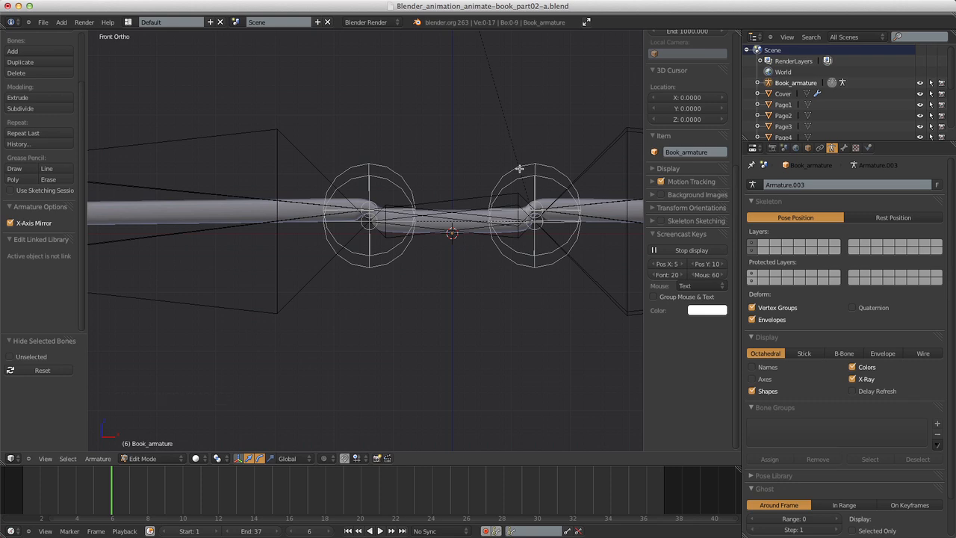
scroll(518, 169, "down", 7)
scroll(489, 181, "up", 8)
scroll(489, 181, "down", 1)
scroll(490, 156, "down", 10)
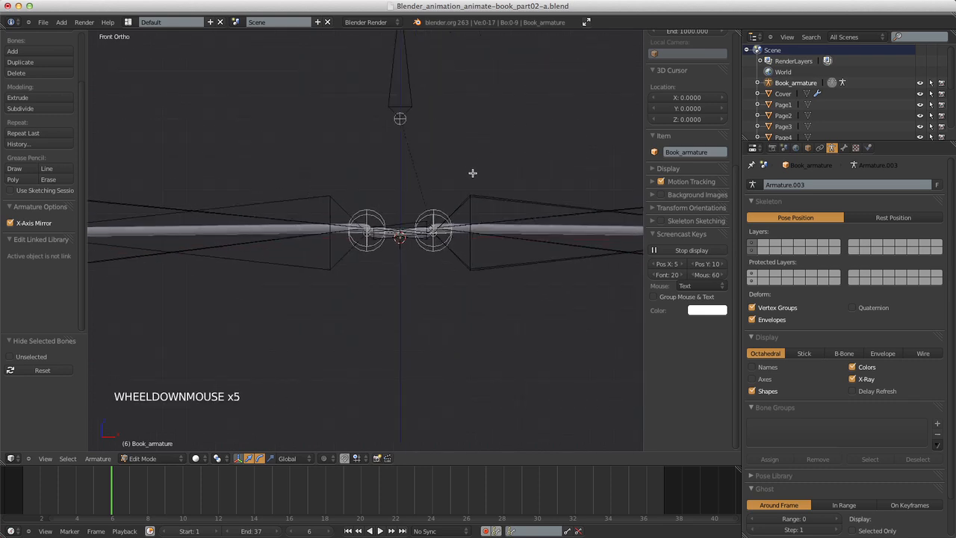
scroll(456, 189, "up", 9)
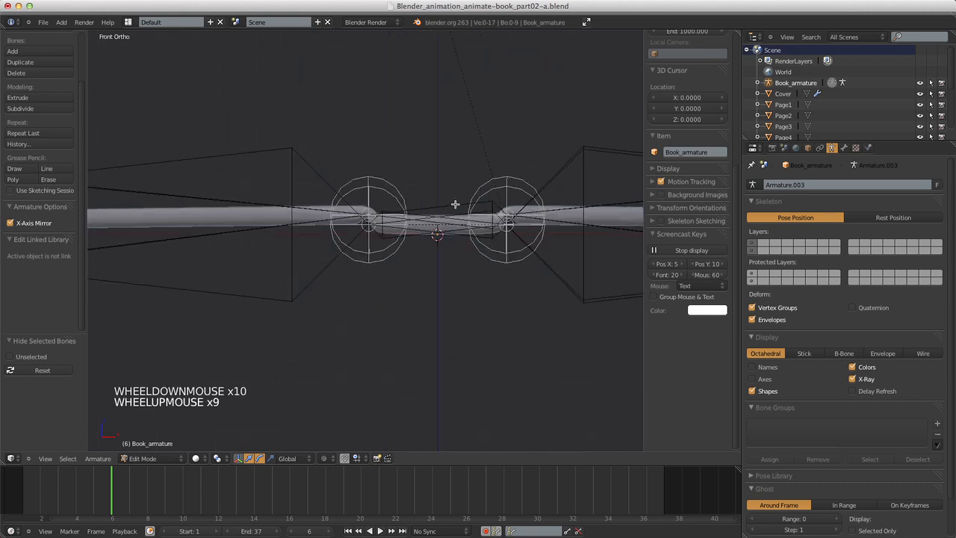
Select the DEF_edge bone along the spine and switch the armature to Pose Mode.
right_click(455, 207)
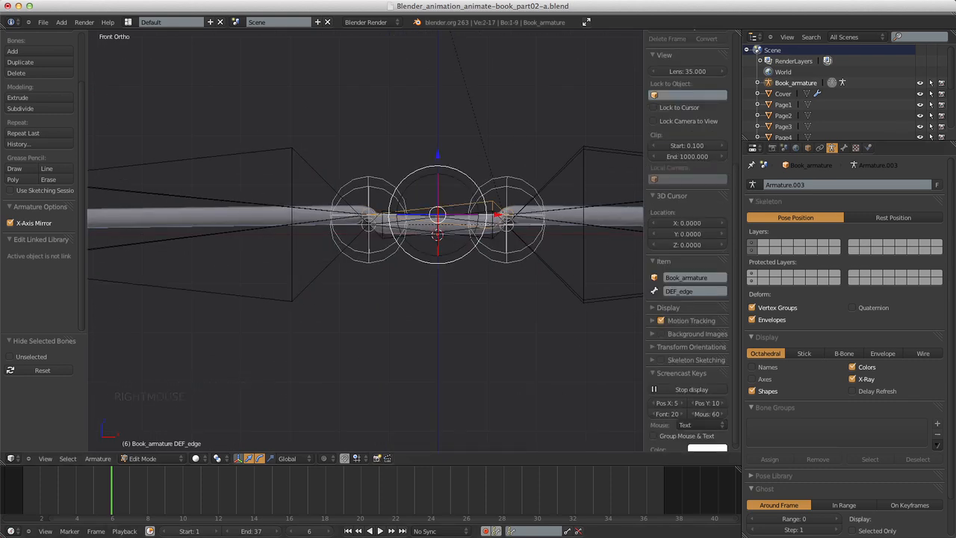
left_click(174, 459)
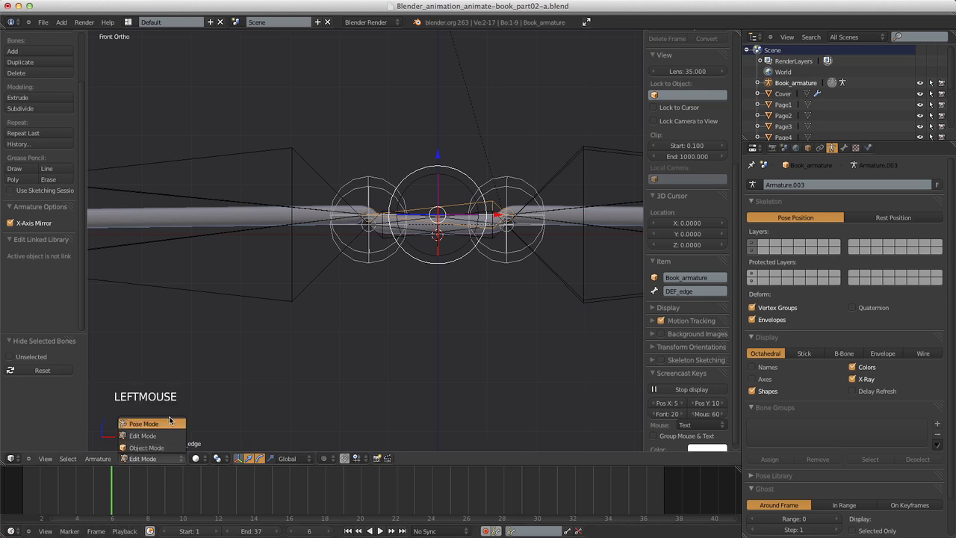
left_click(170, 423)
scroll(513, 245, "down", 3)
scroll(514, 245, "up", 7)
scroll(516, 261, "down", 3)
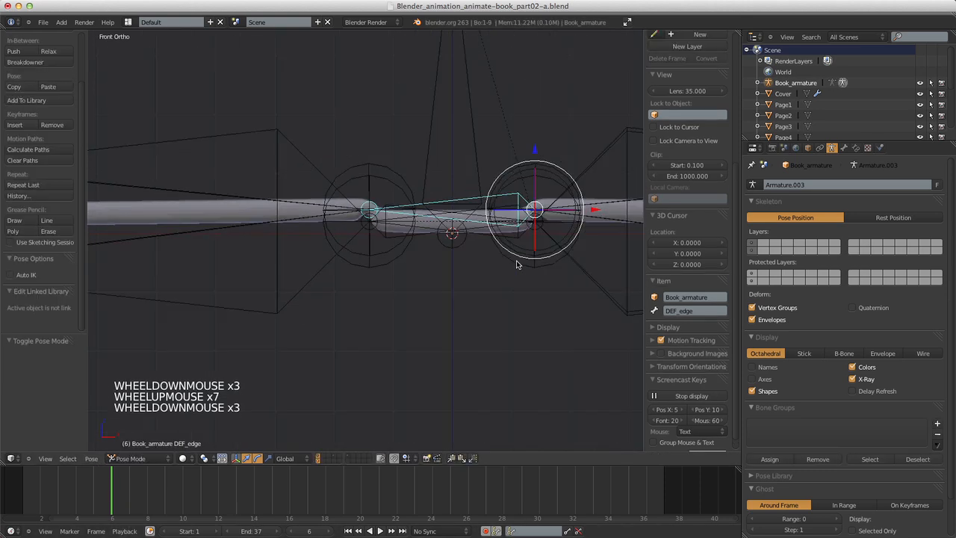
Hide the Master bone in Pose Mode and select the DEF_edge bone.
scroll(516, 263, "down", 1)
middle_click_drag(516, 264, 464, 282, "shift")
scroll(465, 282, "down", 6)
right_click(386, 207)
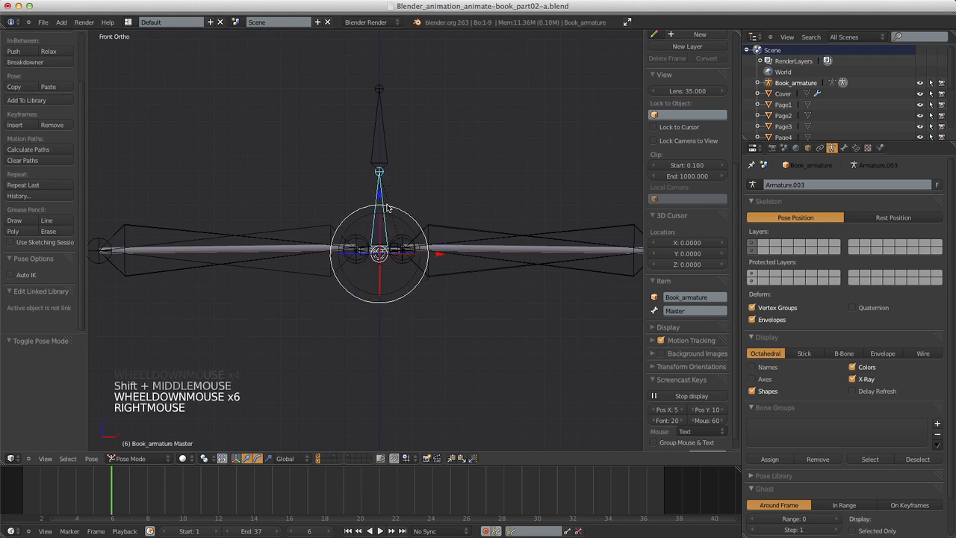
scroll(453, 241, "up", 7)
right_click(452, 241)
key("h")
key("h")
key("h")
key("h")
key("h")
key("h")
key("h")
key("h")
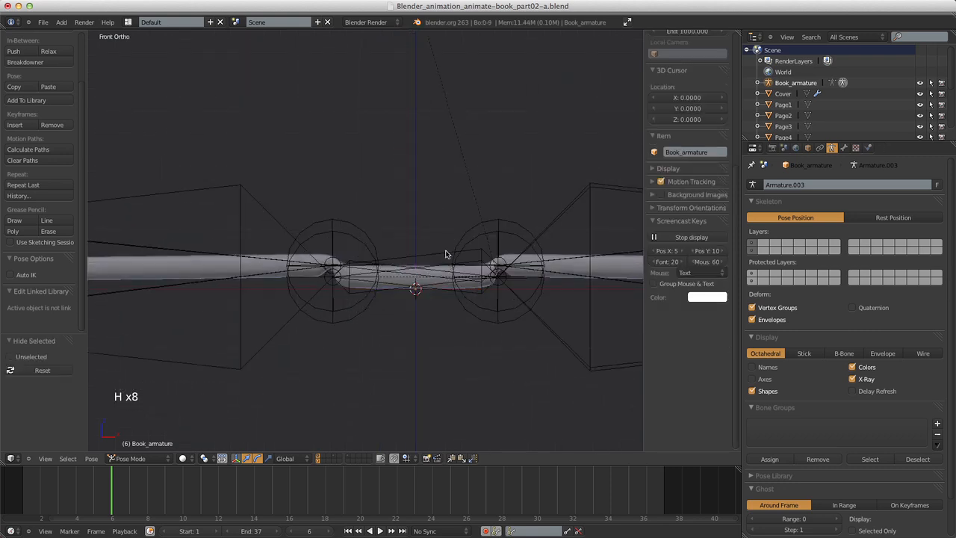
right_click(445, 254)
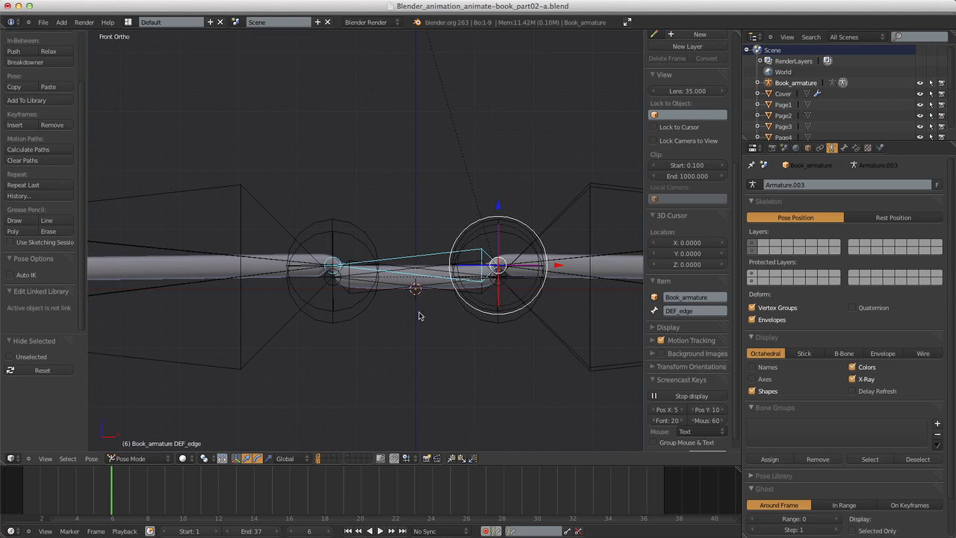
Select the edge_Lroll bone along the book's spine and show its bone constraints.
scroll(418, 316, "down", 4)
scroll(485, 288, "down", 5)
scroll(485, 284, "up", 6)
scroll(484, 281, "down", 4)
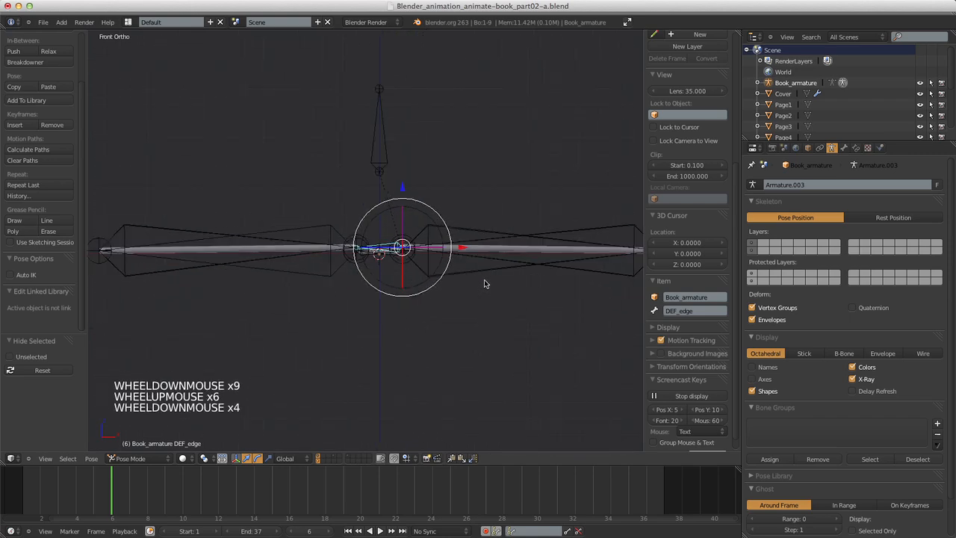
scroll(482, 280, "up", 9)
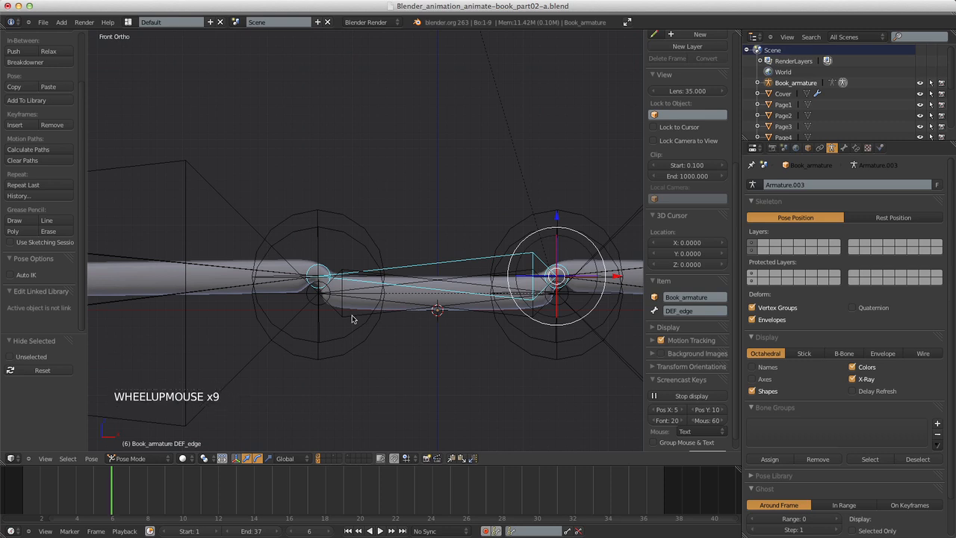
right_click(484, 319)
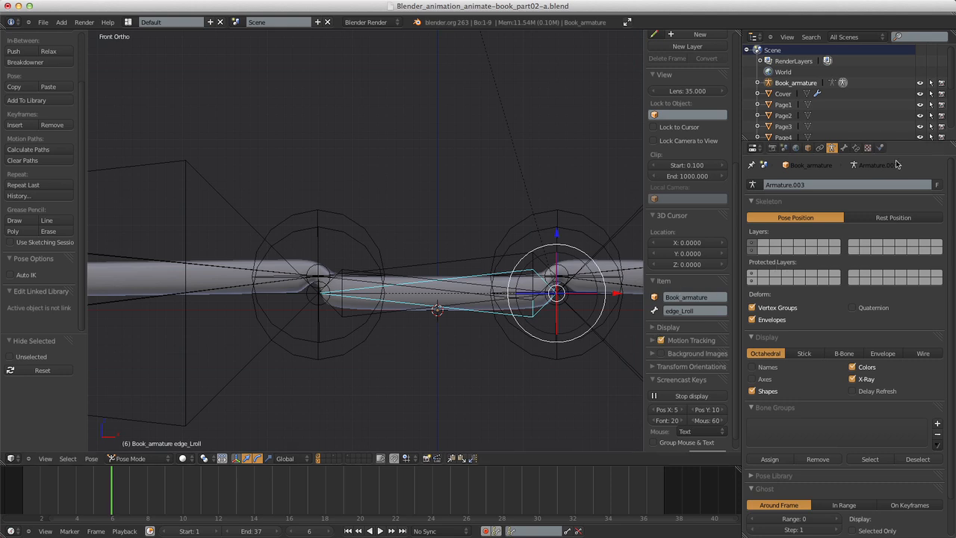
left_click(843, 148)
left_click(856, 147)
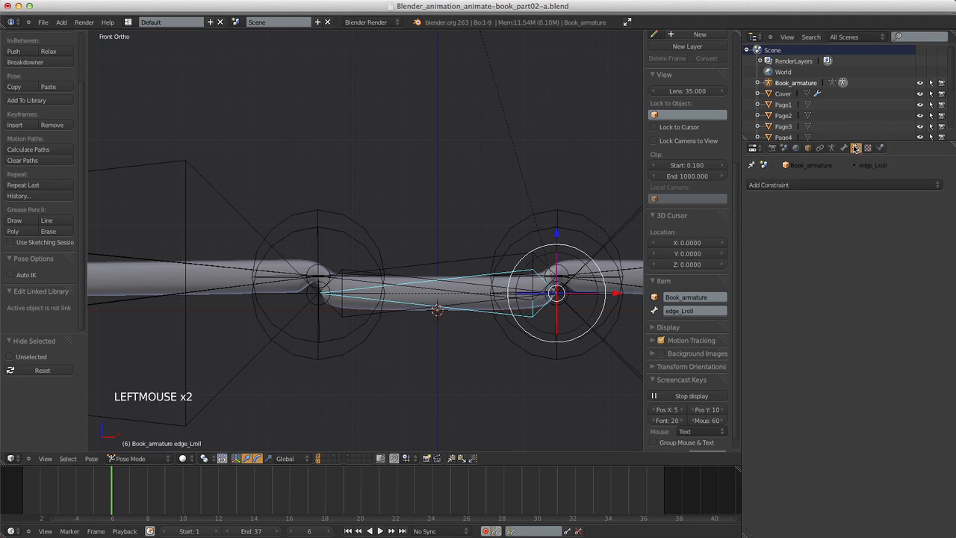
Add a Copy Rotation constraint to the edge_Lroll bone, targeting the Controller bone of Book_armature.
scroll(512, 207, "down", 8)
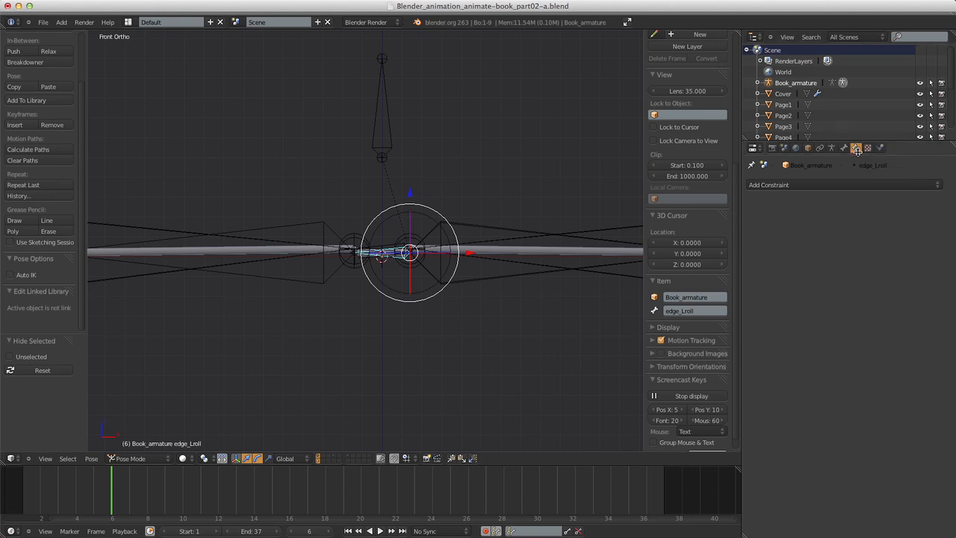
left_click(810, 187)
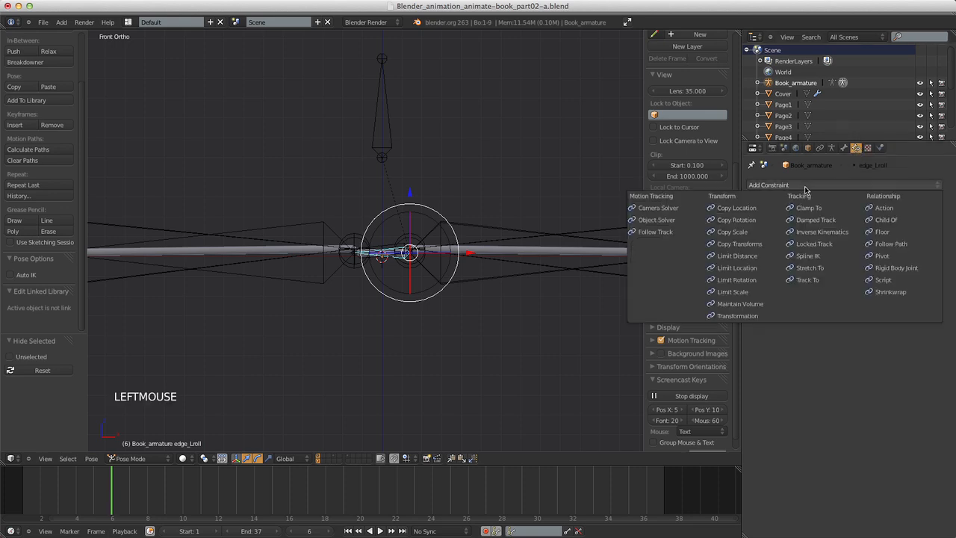
left_click(767, 220)
left_click(837, 223)
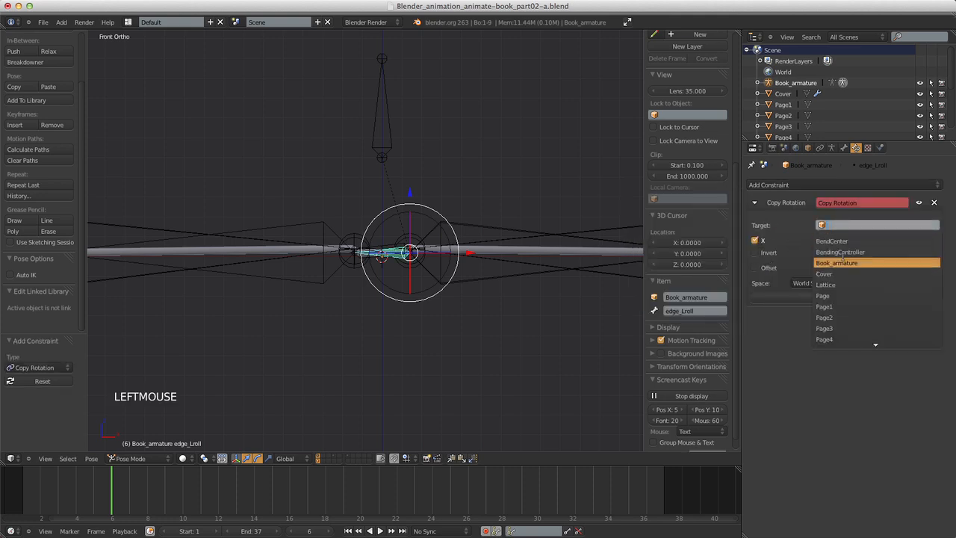
left_click(842, 258)
left_click(834, 241)
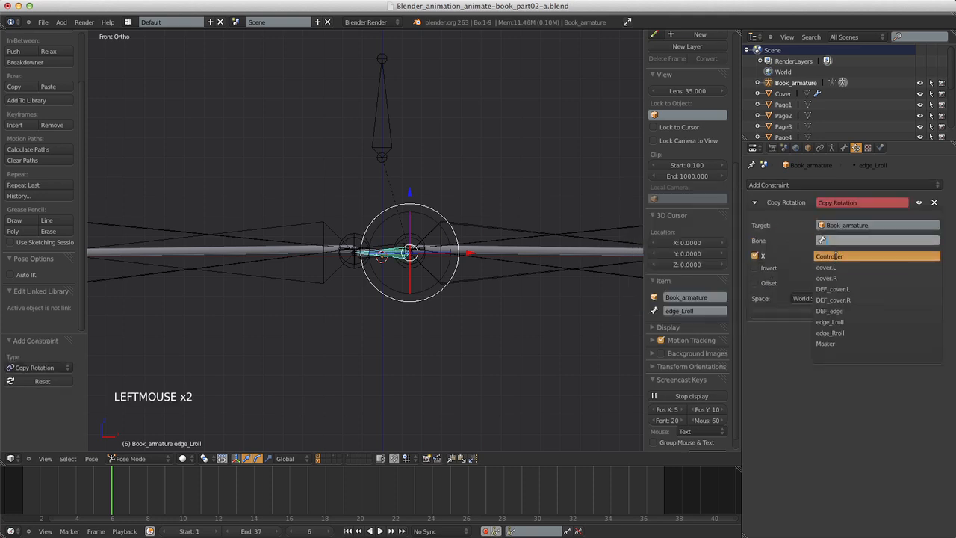
left_click(834, 261)
Set both the owner and target space of the Copy Rotation constraint to Local Space.
left_click(820, 298)
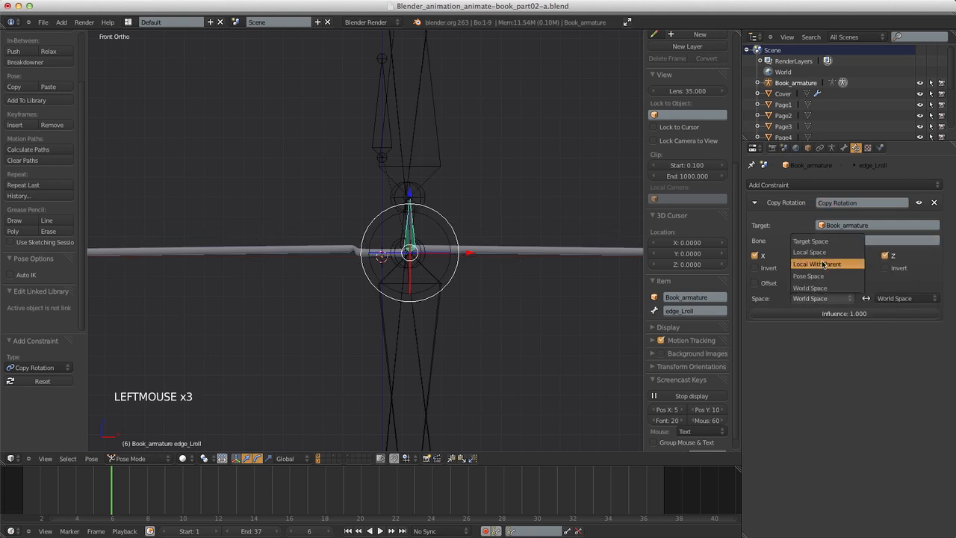
left_click(825, 259)
left_click(906, 297)
left_click(899, 249)
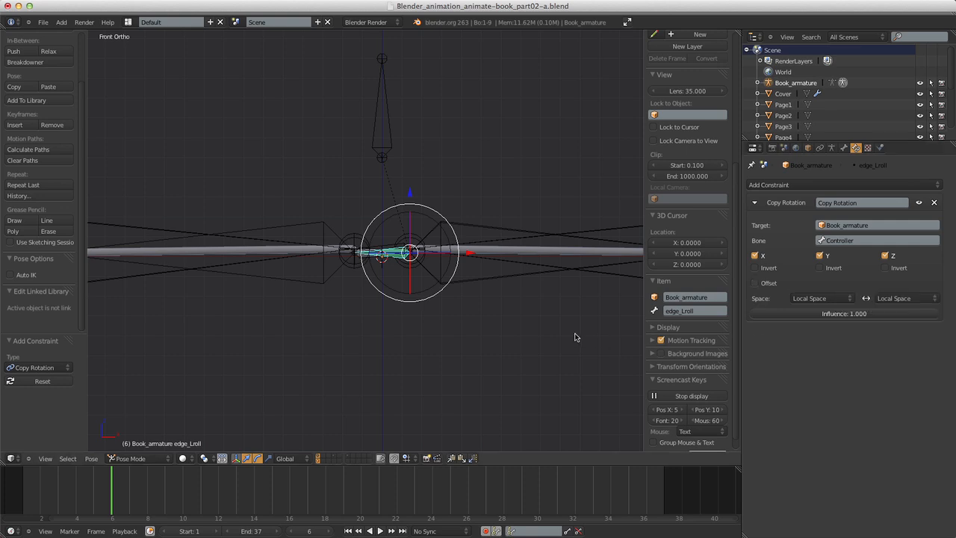
Select the cover.L bone and switch the armature to Edit Mode.
scroll(350, 439, "down", 1)
scroll(415, 448, "up", 4)
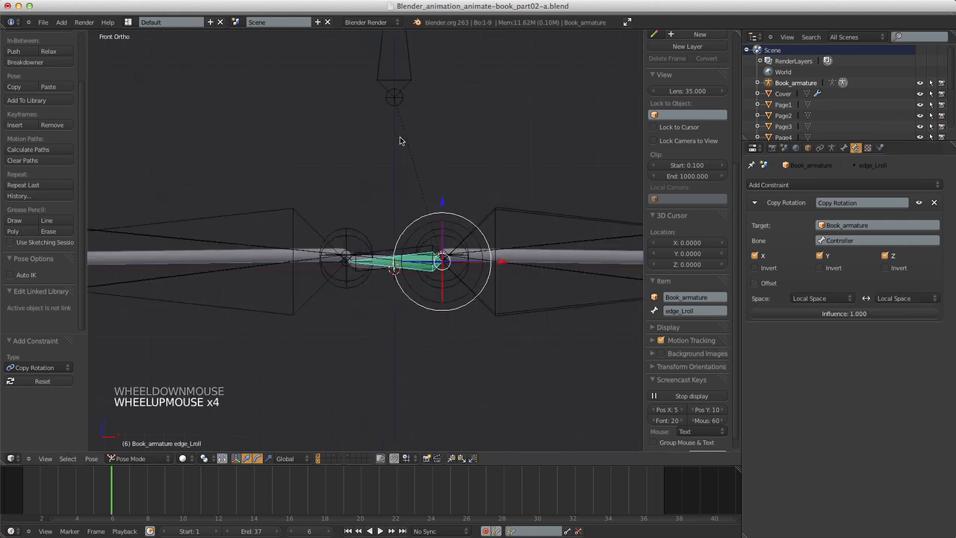
right_click(379, 127)
scroll(474, 166, "down", 3)
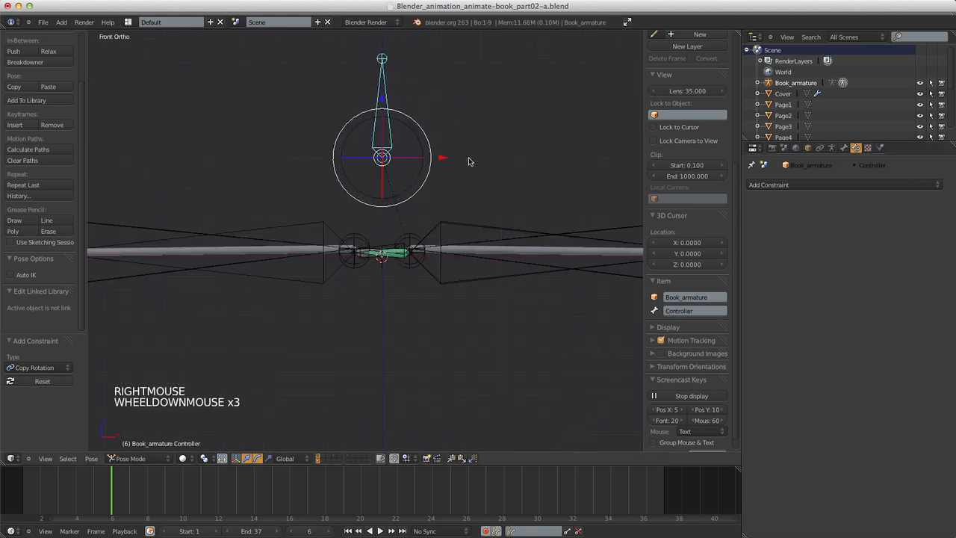
right_click(462, 231)
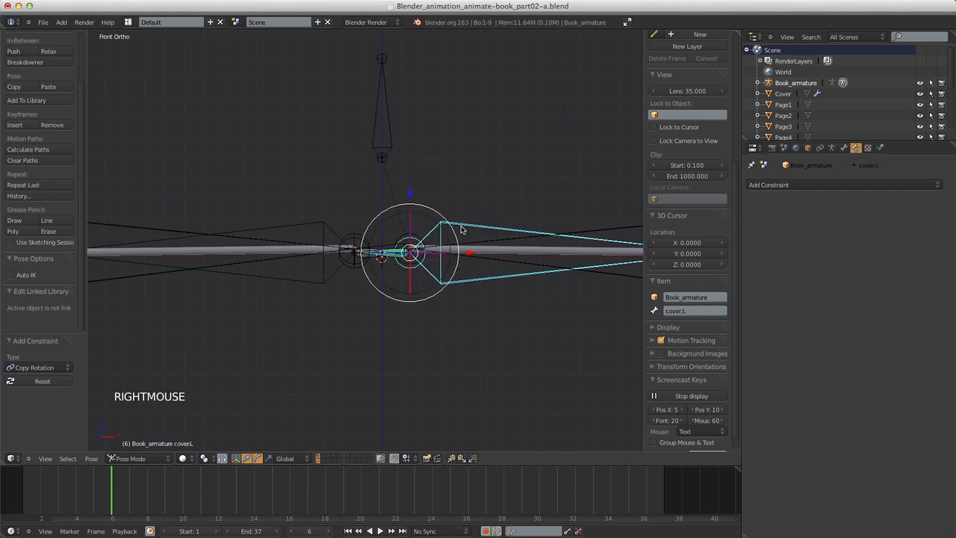
key("Tab")
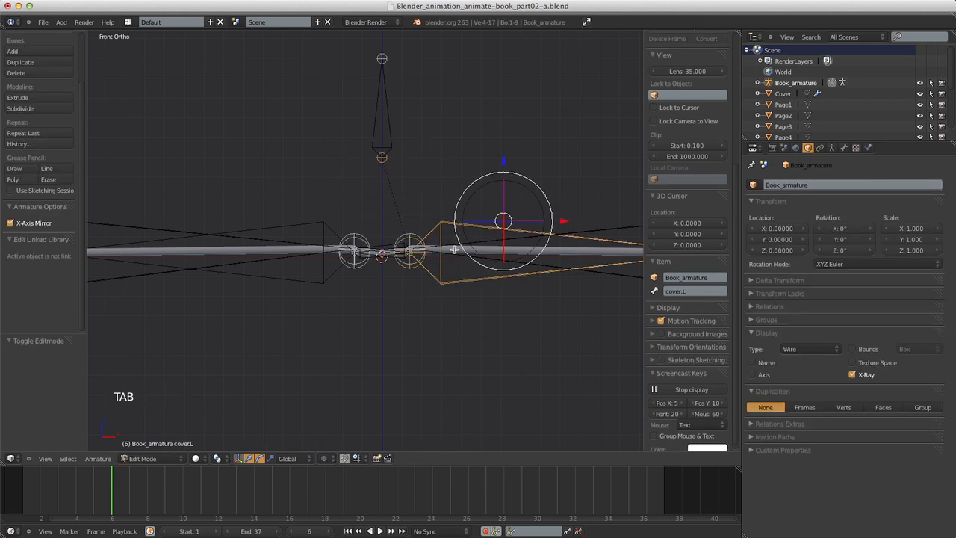
scroll(453, 250, "down", 4)
scroll(430, 249, "up", 2)
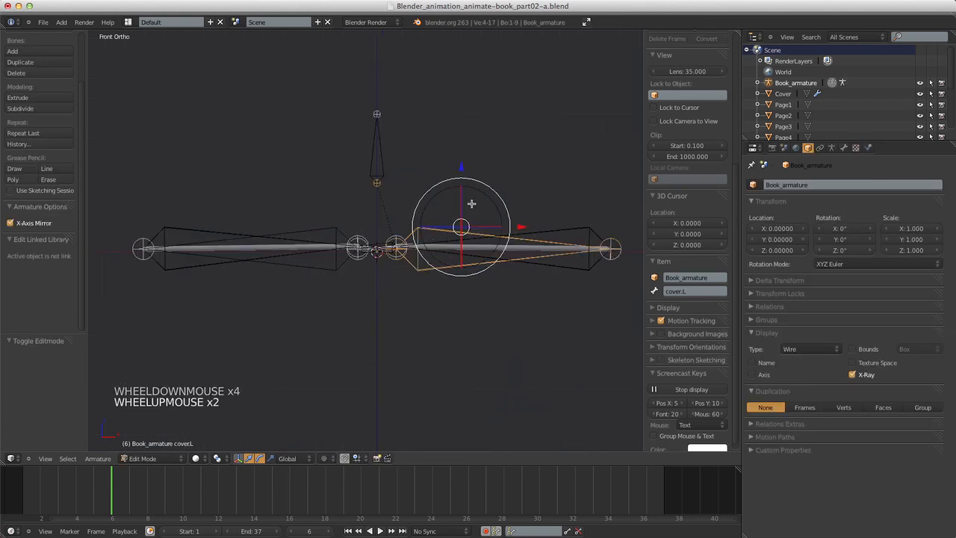
key("a")
scroll(471, 203, "down", 3)
key("b")
left_click_drag(174, 228, 531, 293)
scroll(531, 293, "up", 5)
scroll(529, 292, "down", 4)
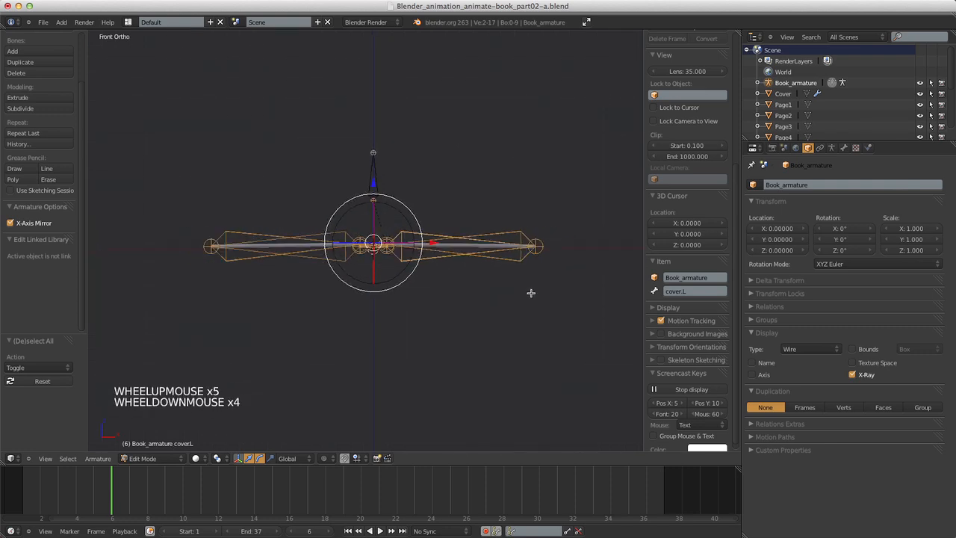
scroll(683, 283, "up", 9)
scroll(568, 279, "up", 13)
scroll(664, 188, "down", 3)
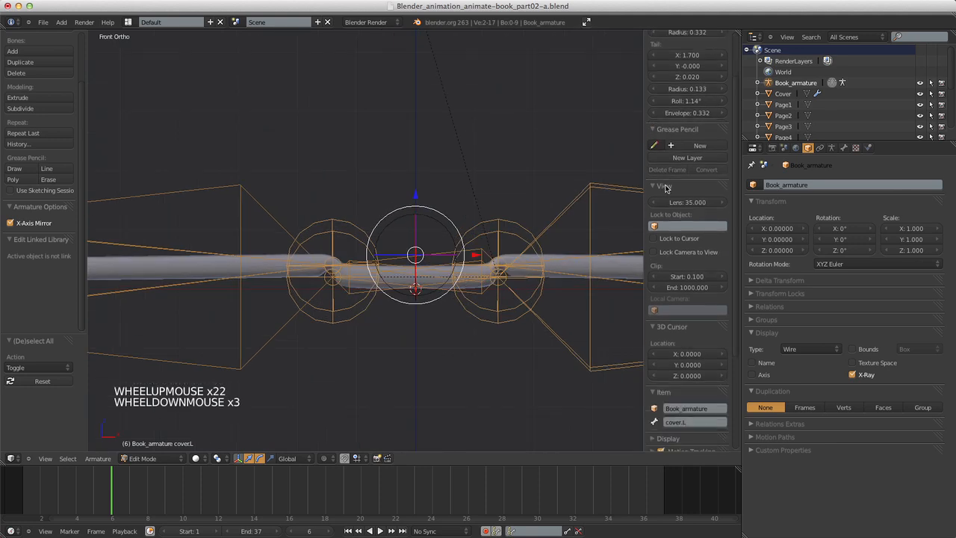
Check the roll values of the cover.L and DEF_cover.L bones in the transform properties.
scroll(686, 140, "up", 4)
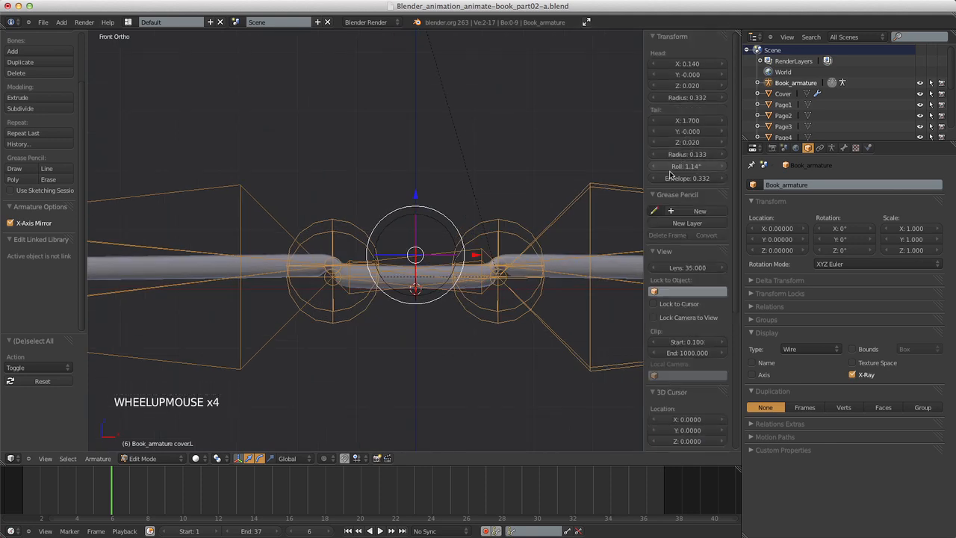
scroll(547, 260, "down", 4)
scroll(547, 261, "up", 1)
right_click(547, 261)
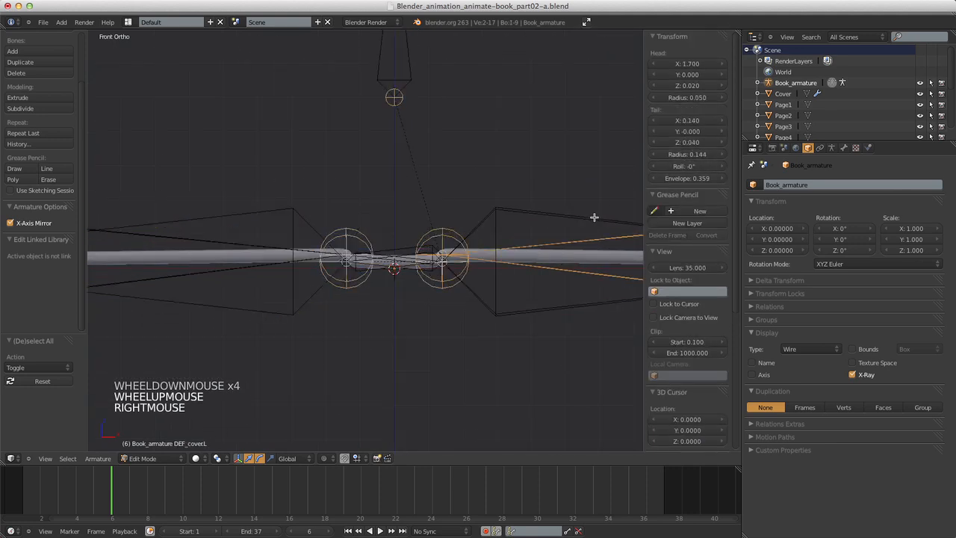
right_click(577, 217)
scroll(574, 219, "down", 6)
key("a")
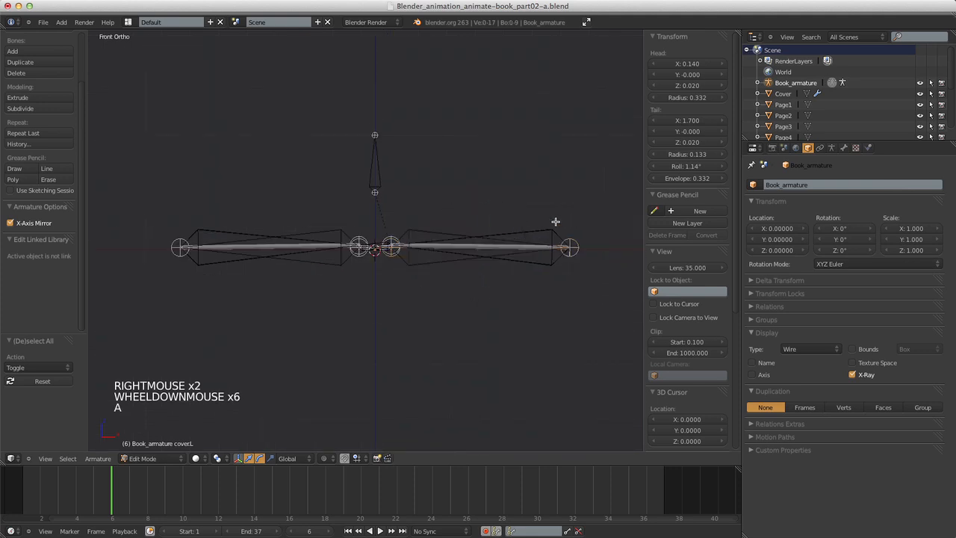
scroll(106, 216, "up", 1)
key("b")
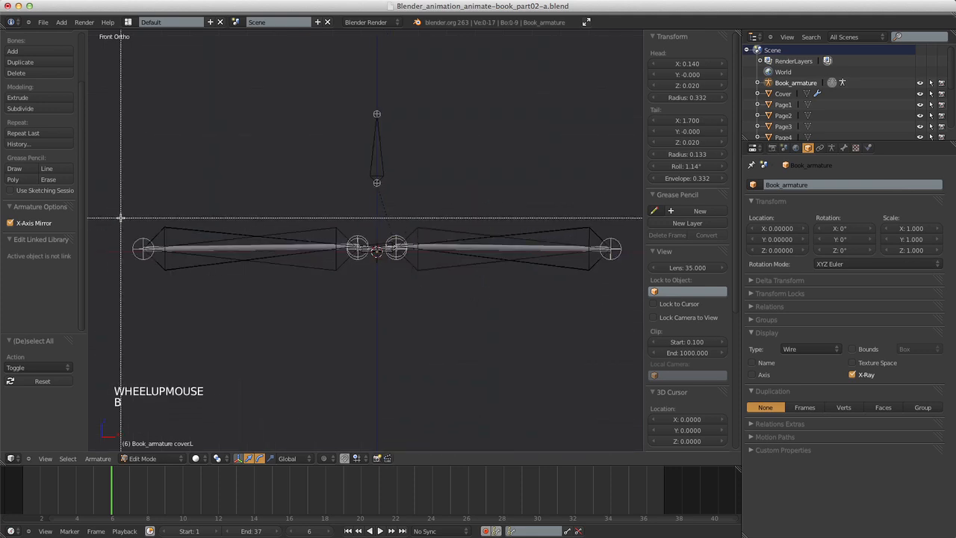
left_click_drag(120, 218, 633, 285)
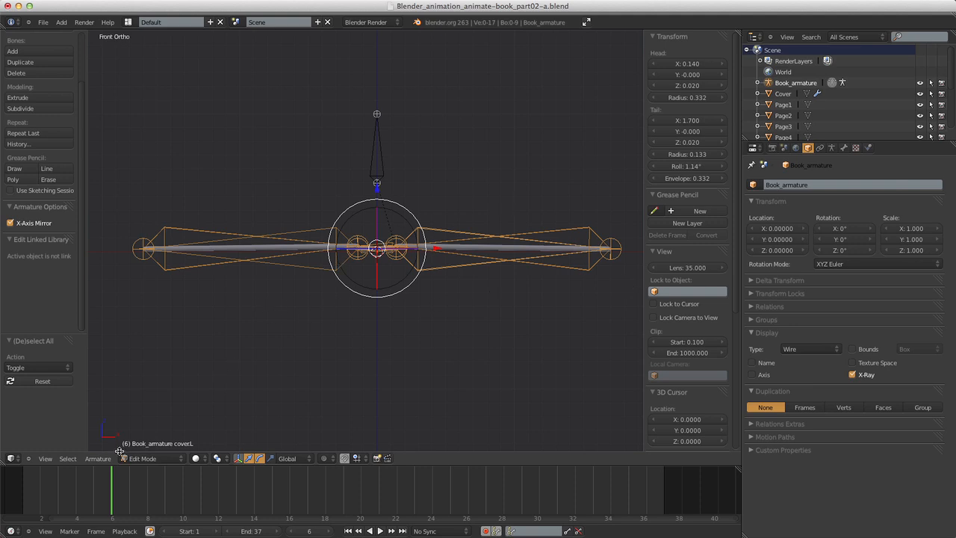
key("a")
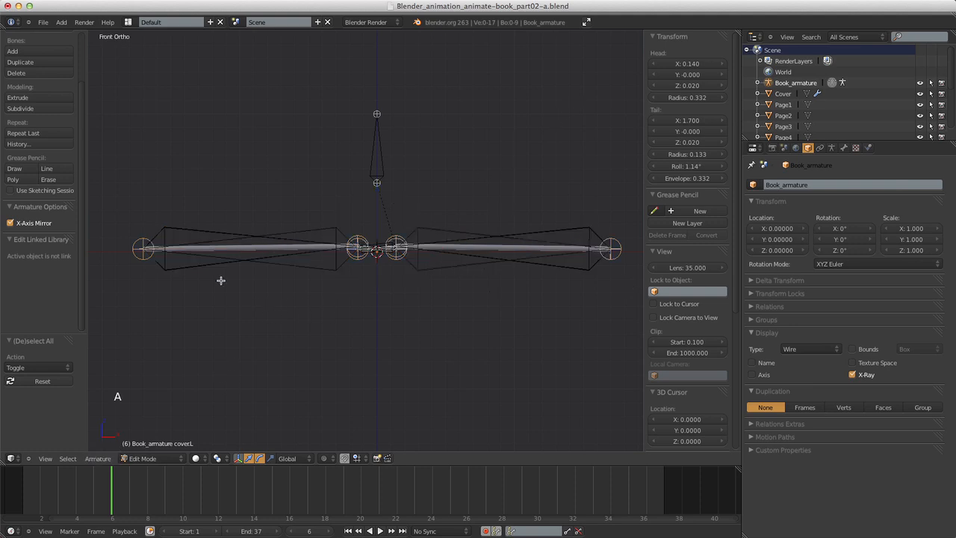
Recalculate the roll of all cover and spine bones, excluding the Controller bone, to the Z Axis.
key("b")
left_click_drag(107, 207, 630, 312)
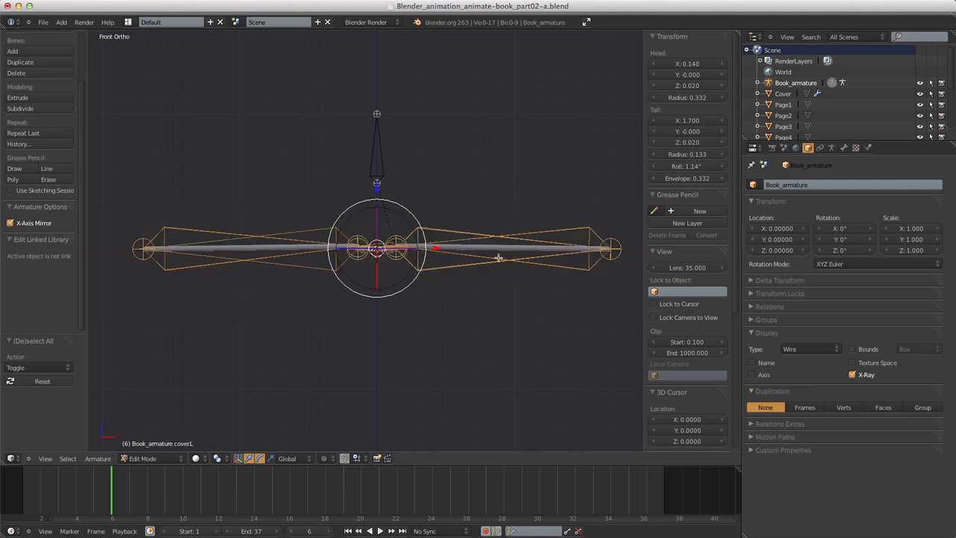
left_click(98, 459)
mouse_move(112, 416)
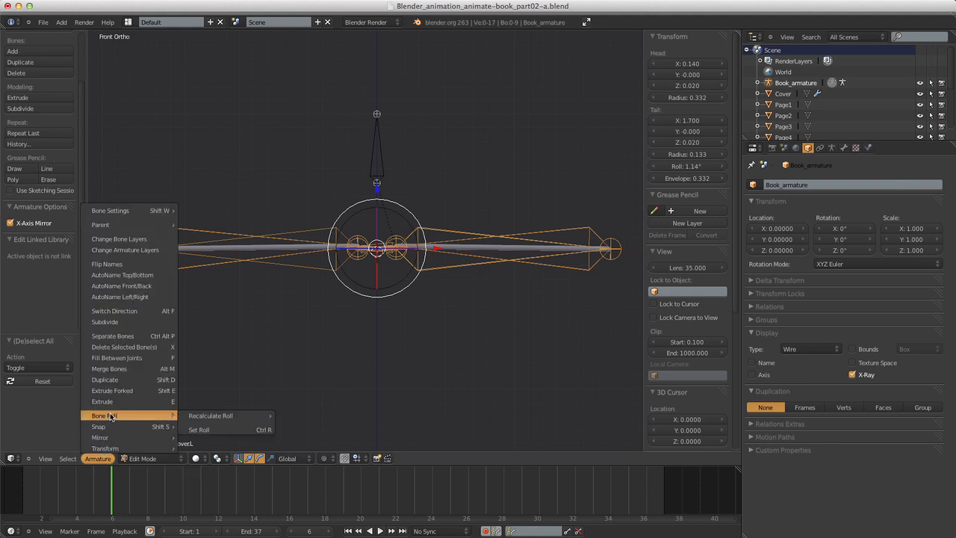
mouse_move(204, 416)
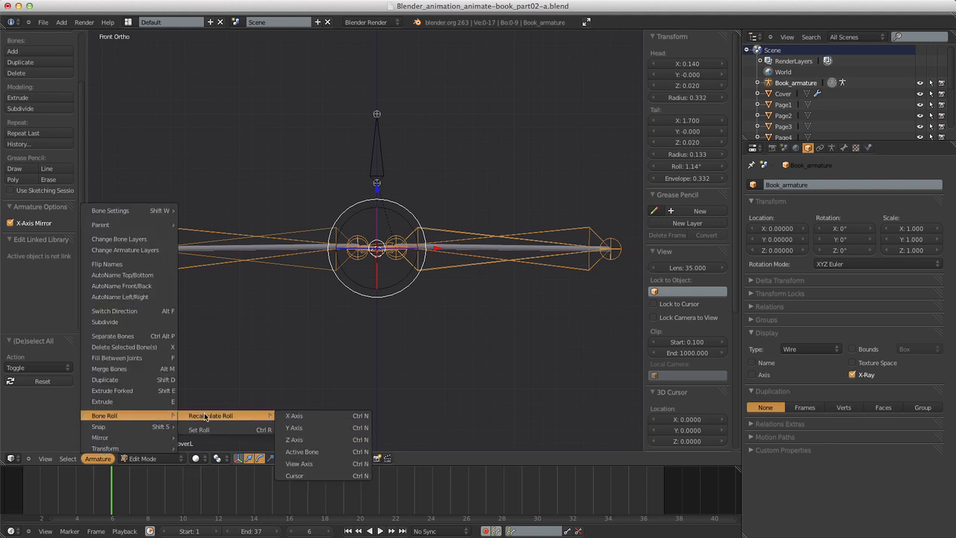
left_click(339, 438)
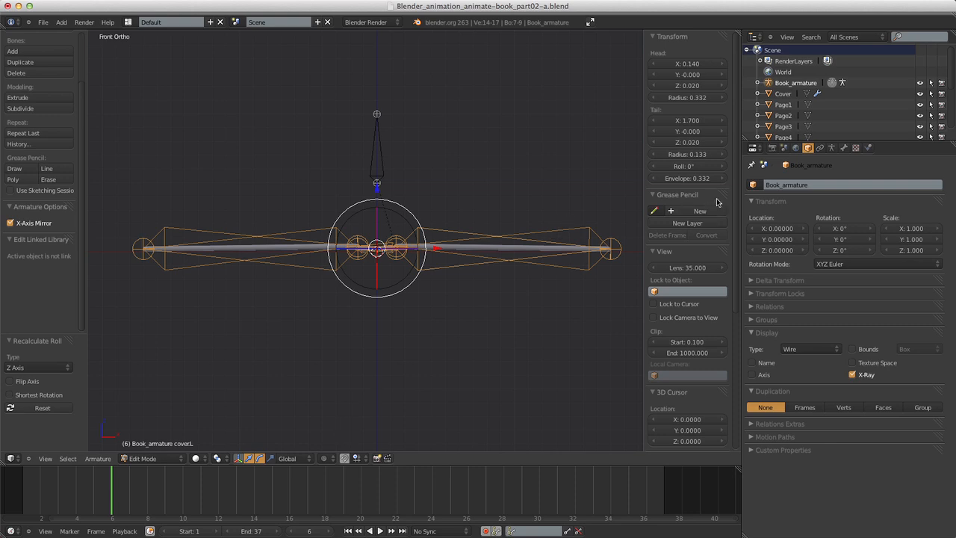
Check the recalculated roll of the individual cover bones on the book's .L side.
right_click(507, 235)
right_click(553, 226)
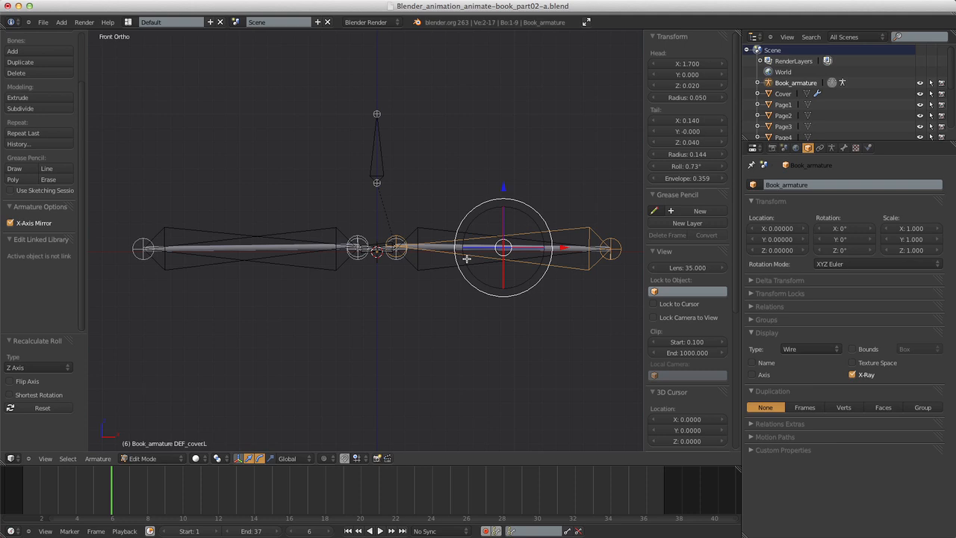
scroll(456, 238, "up", 3)
scroll(454, 236, "down", 5)
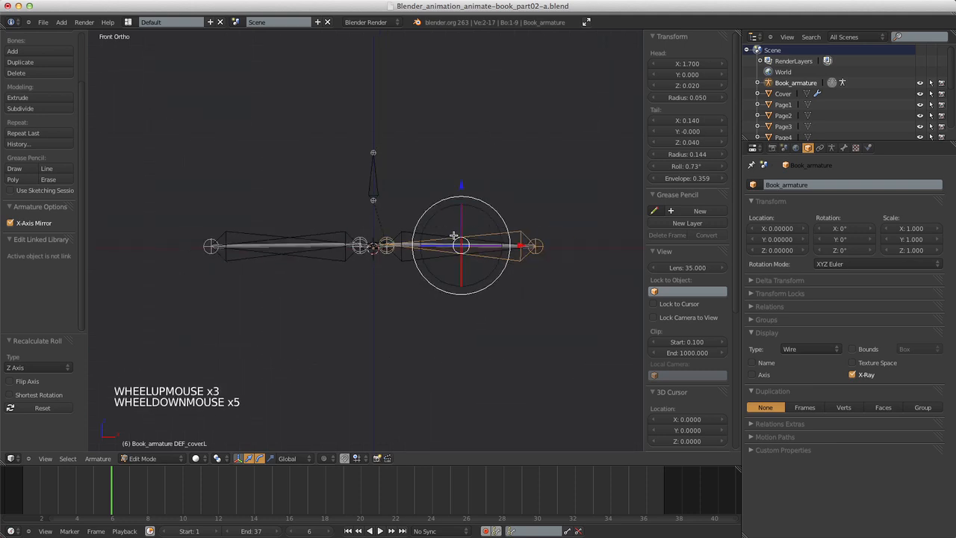
scroll(423, 149, "up", 4)
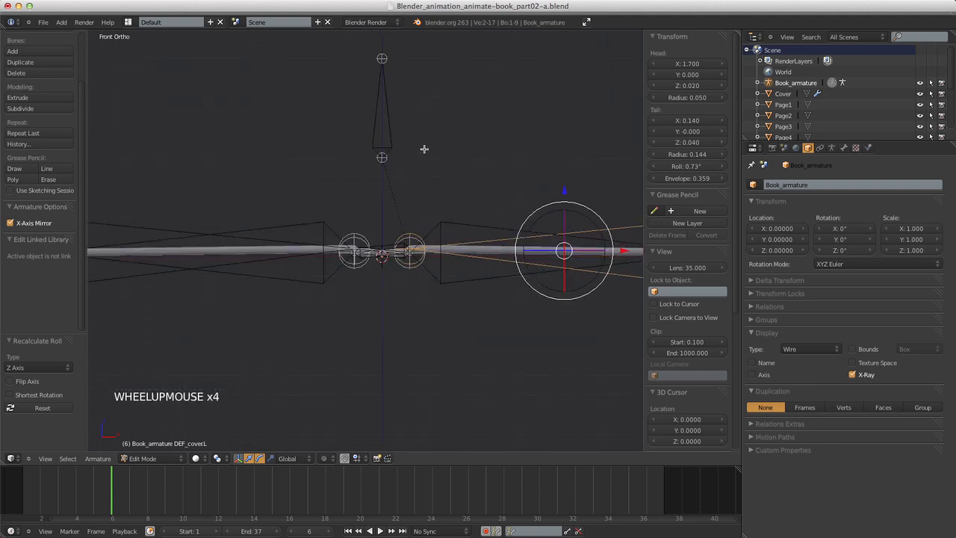
Set the roll of the Controller bone to 90°.
right_click(390, 122)
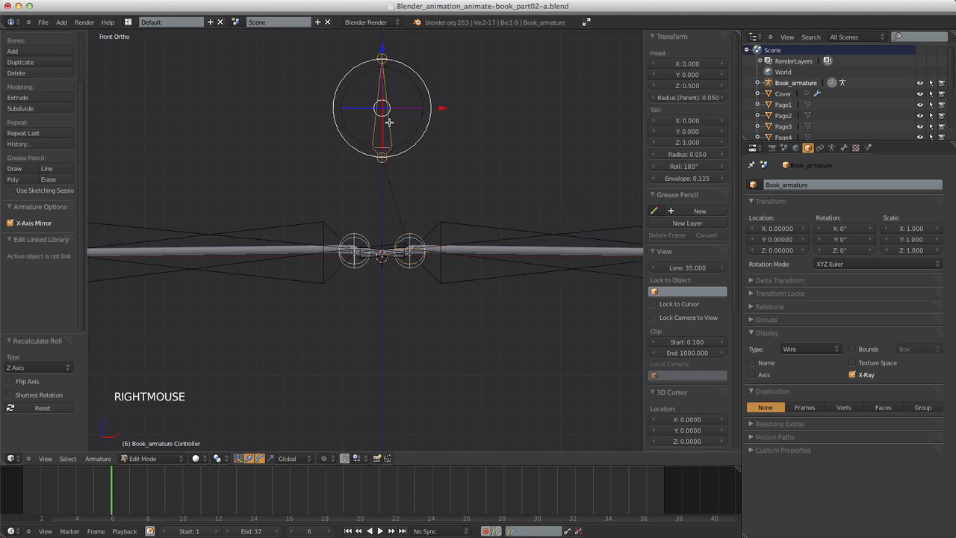
left_click(687, 166)
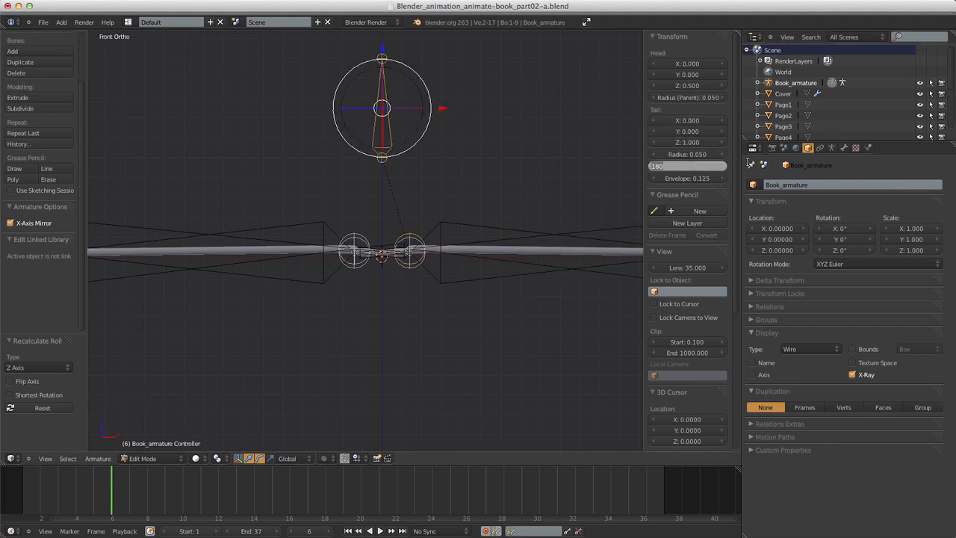
key("Return")
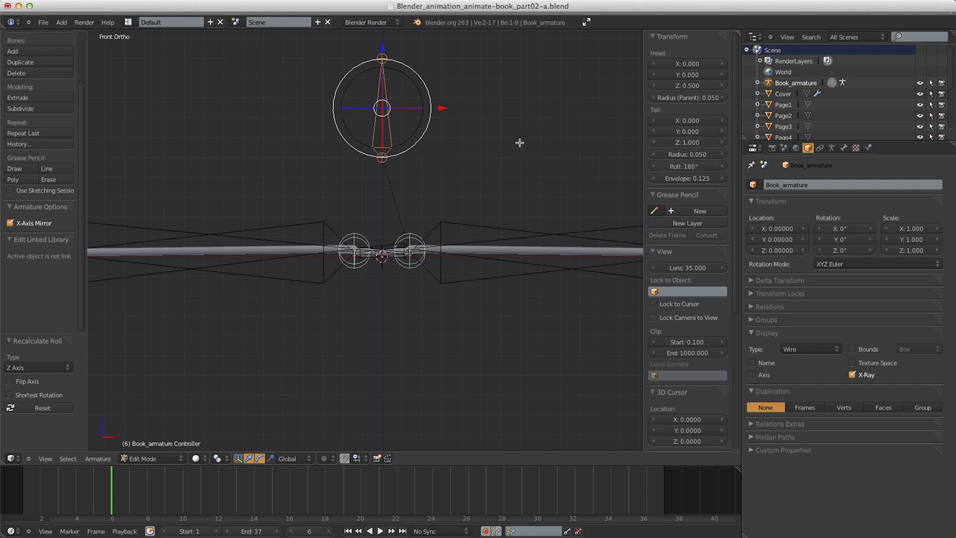
left_click(685, 167)
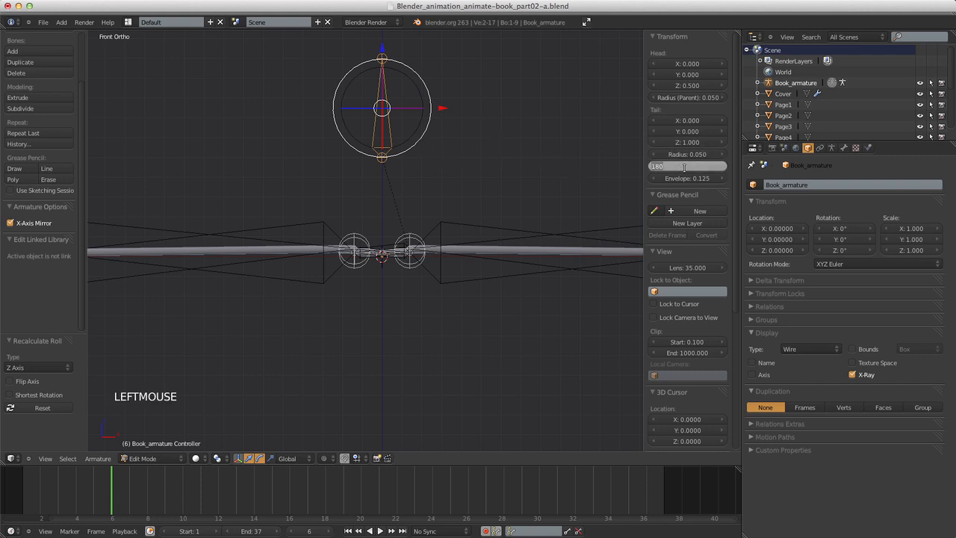
type("90")
key("Return")
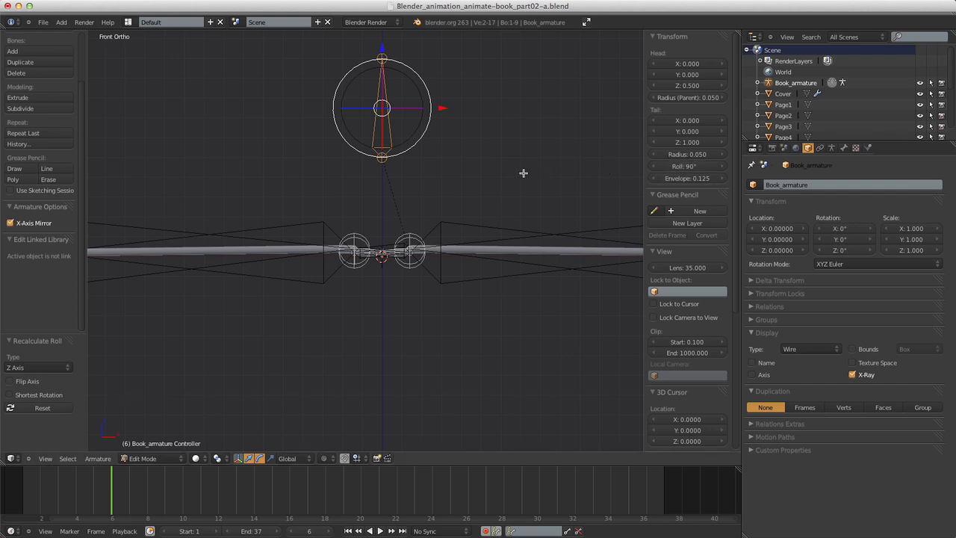
Reveal the hidden armature bones and hide only the Master bone again.
key("alt+h")
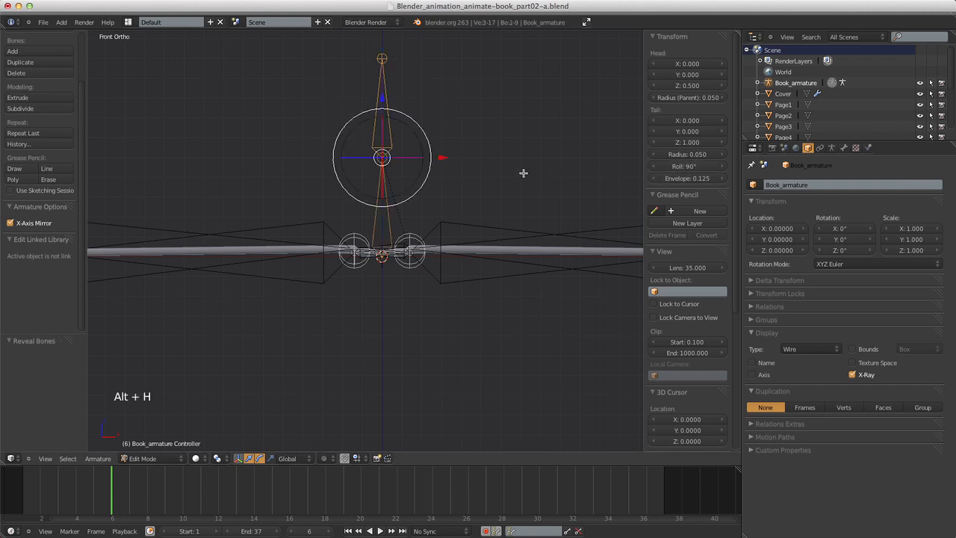
right_click(386, 219)
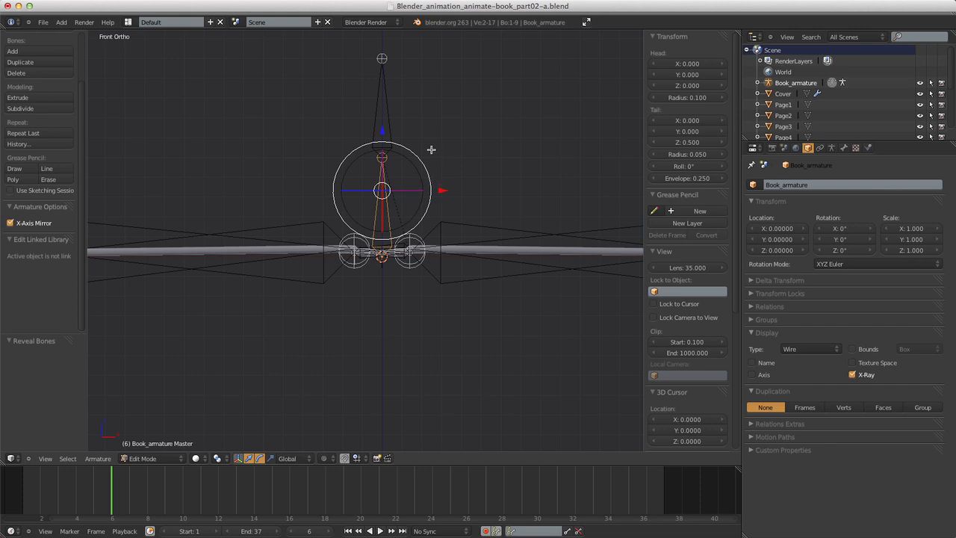
key("h")
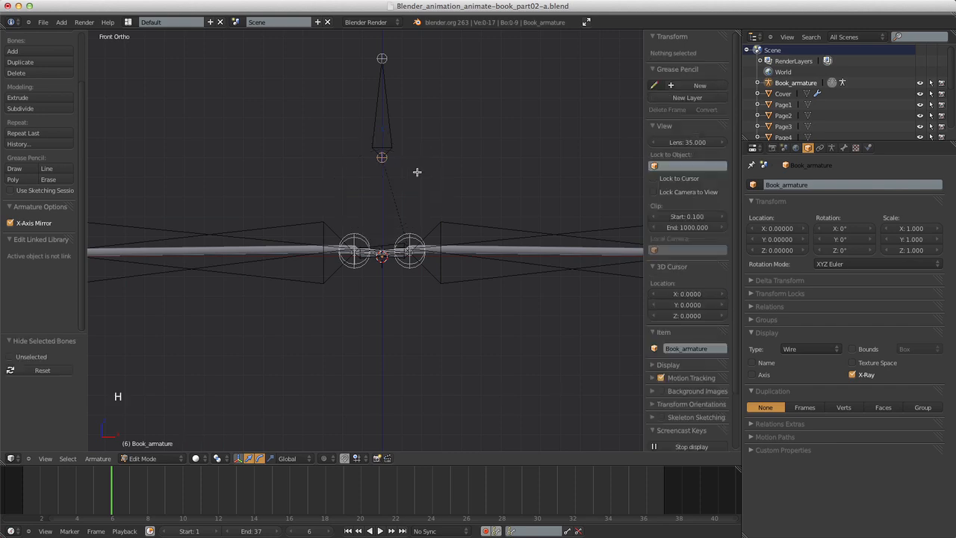
Switch the armature to Pose Mode and add a Limit Rotation constraint to the edge_Lroll bone.
left_click(144, 457)
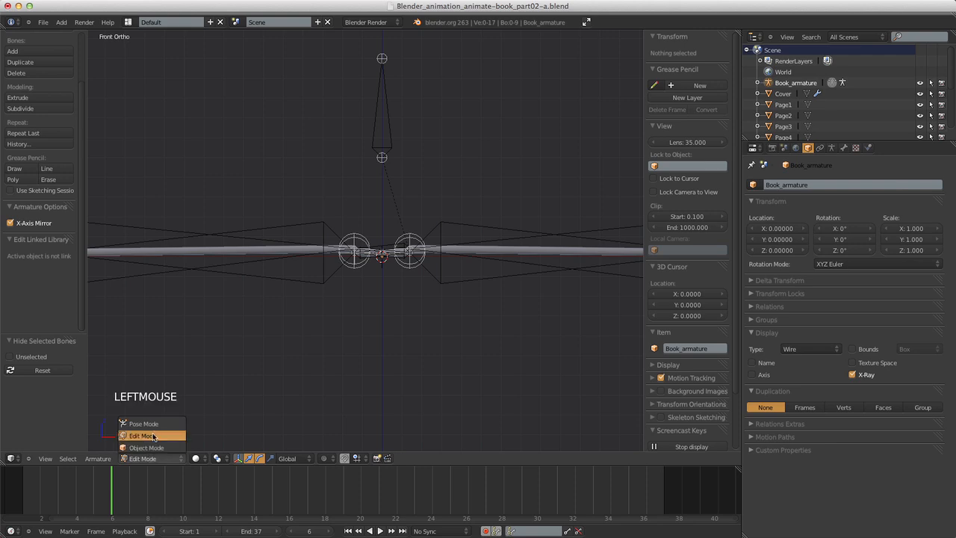
left_click(153, 421)
scroll(406, 275, "down", 5)
scroll(405, 275, "up", 13)
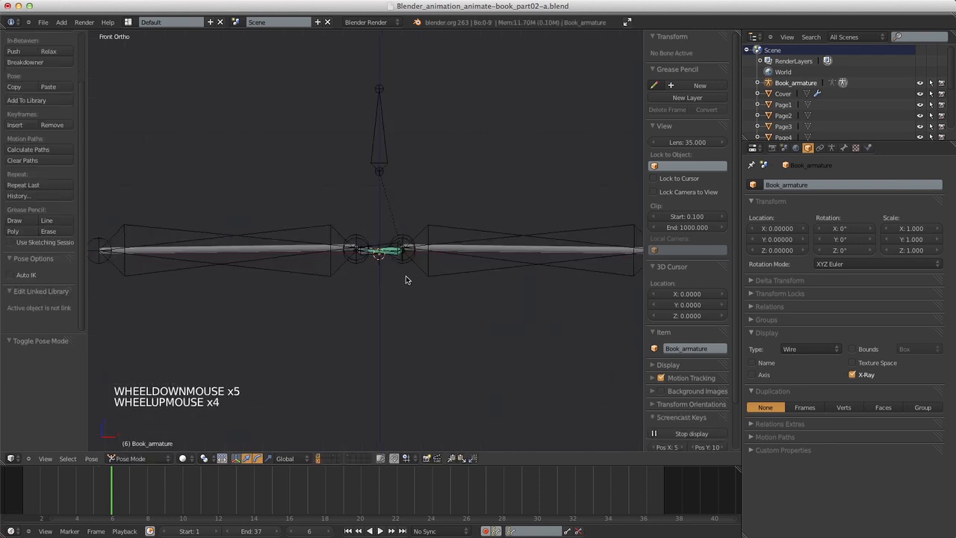
right_click(423, 300)
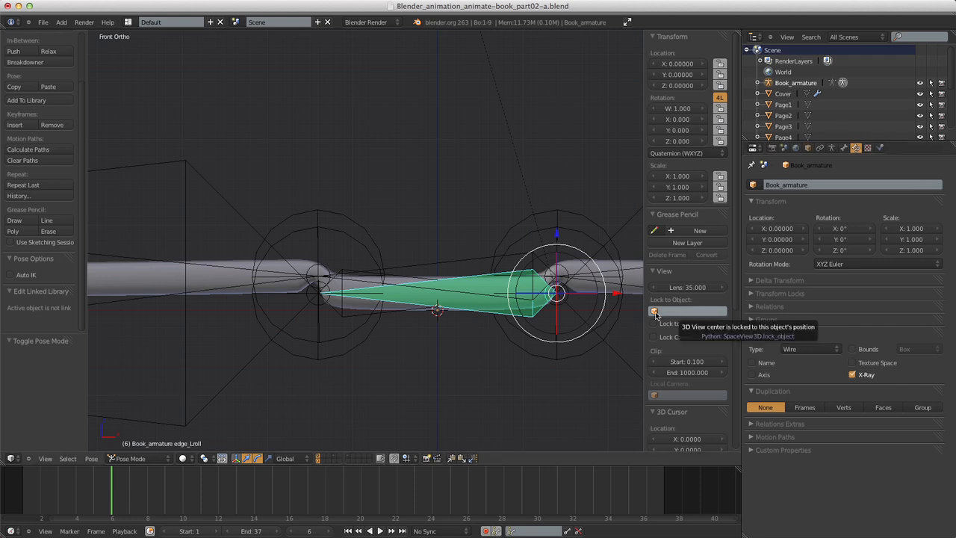
left_click(843, 148)
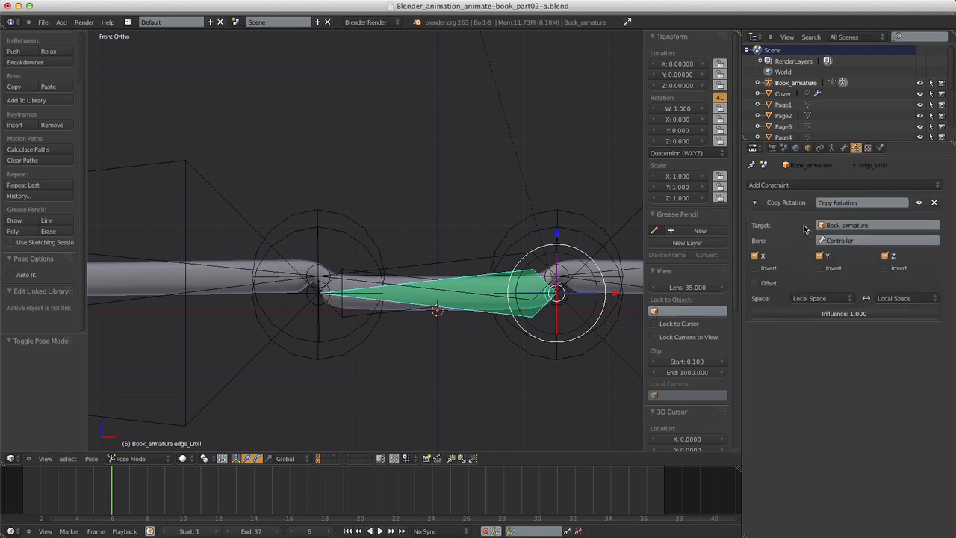
left_click(773, 185)
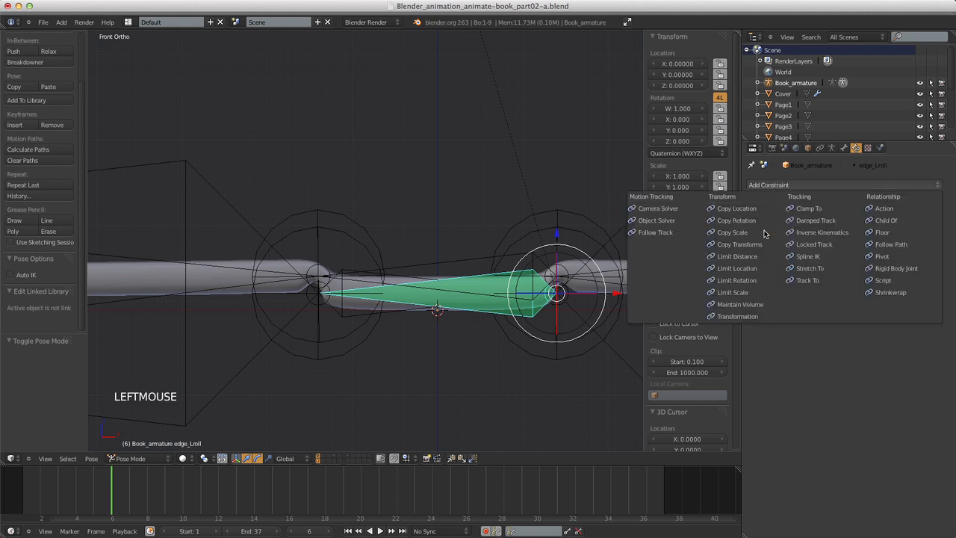
left_click(760, 279)
Limit edge_Lroll's X rotation to a maximum of 90° in Local Space and enable For Transform on its Limit Rotation constraint.
scroll(796, 294, "down", 2)
scroll(545, 292, "down", 5)
scroll(545, 292, "up", 3)
scroll(545, 292, "down", 3)
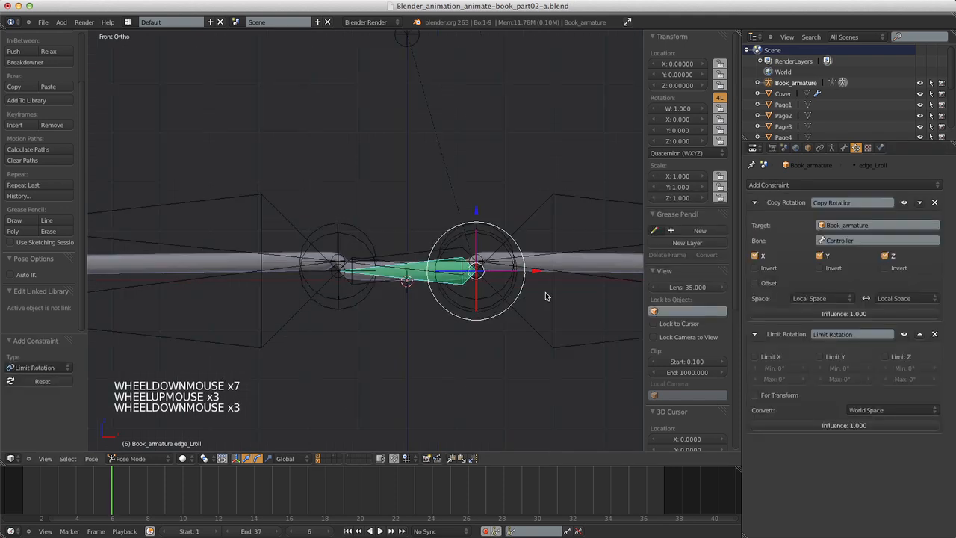
scroll(545, 292, "down", 4)
scroll(545, 292, "up", 1)
scroll(545, 292, "up", 1)
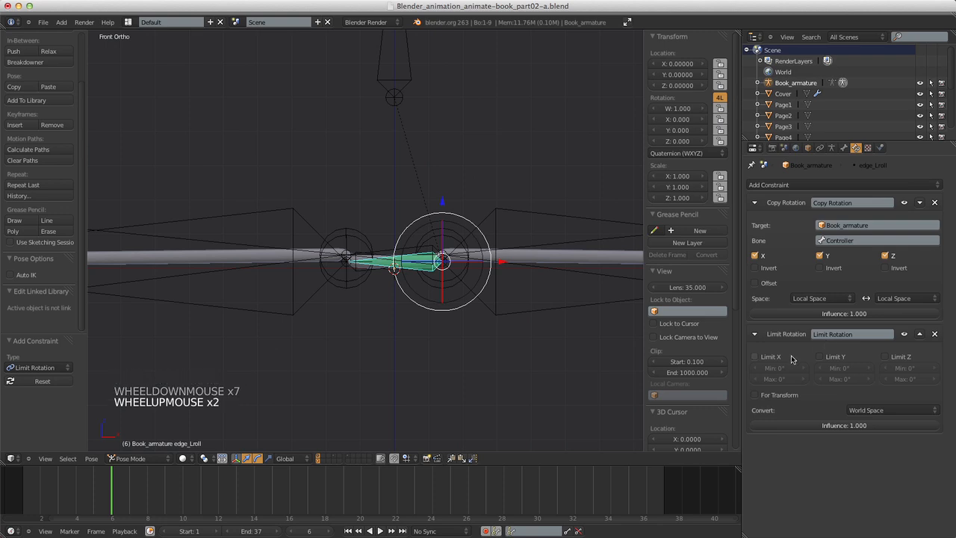
left_click(755, 356)
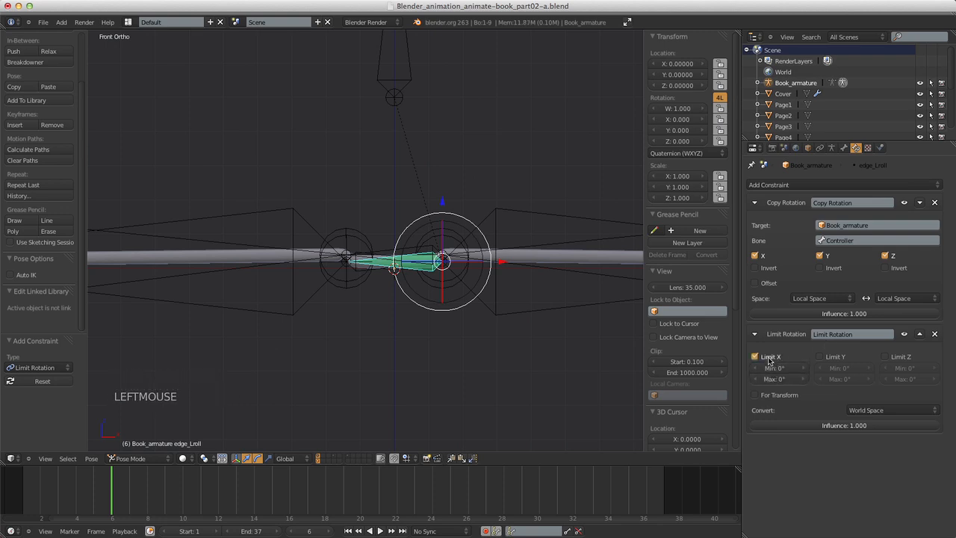
left_click(860, 409)
left_click(868, 365)
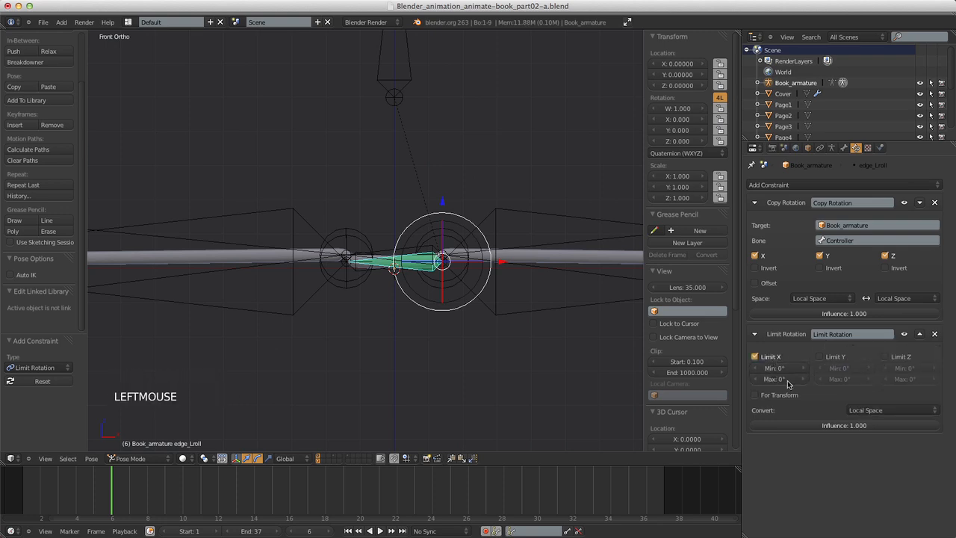
double_click(781, 379)
type("90")
key("Return")
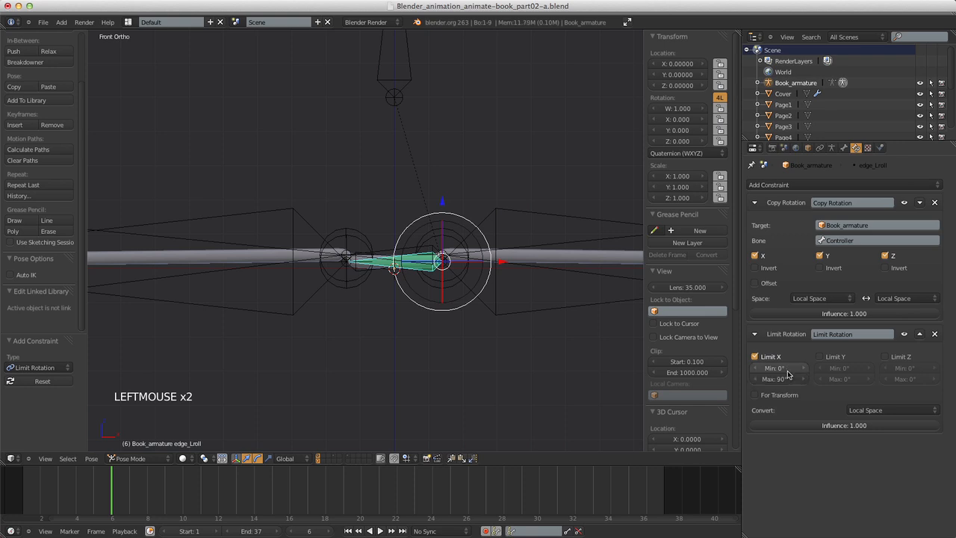
left_click(769, 398)
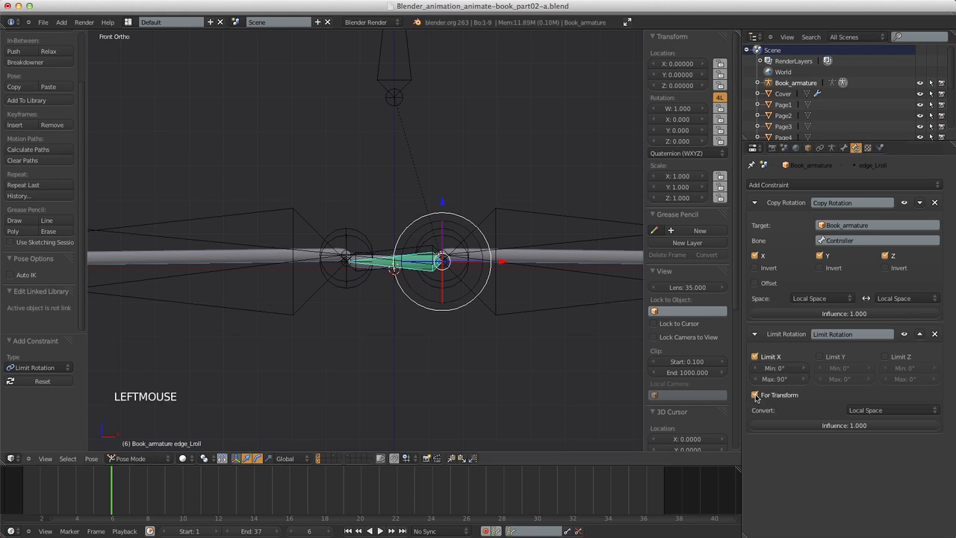
Test-rotate the Controller bone to check how edge_Lroll follows within its limit, cancelling each rotation.
scroll(444, 186, "down", 6)
scroll(441, 224, "up", 7)
scroll(437, 272, "down", 2)
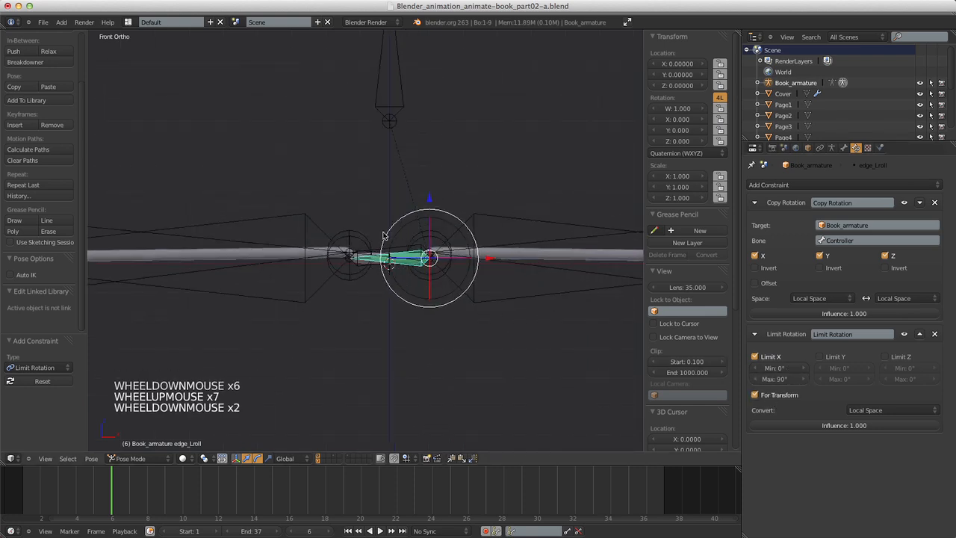
right_click(390, 117)
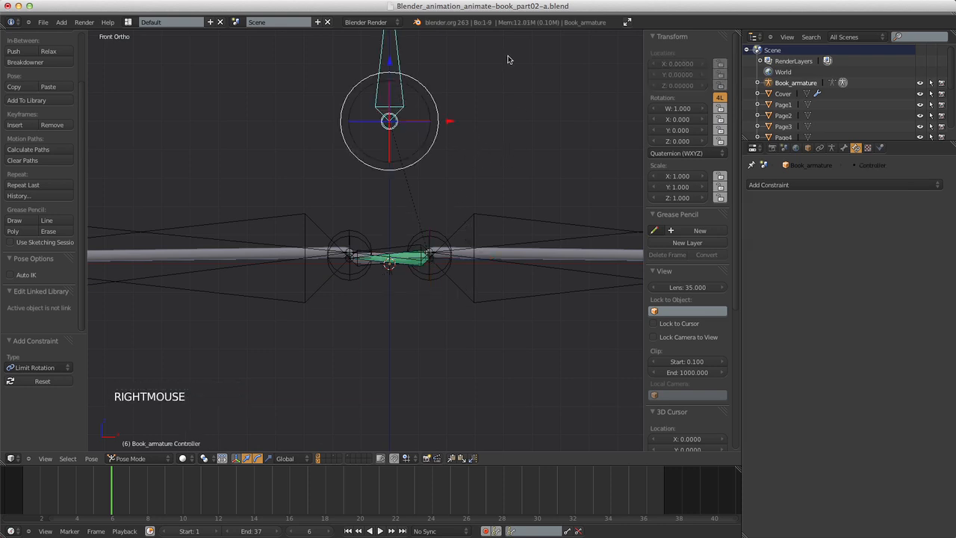
key("r")
key("r")
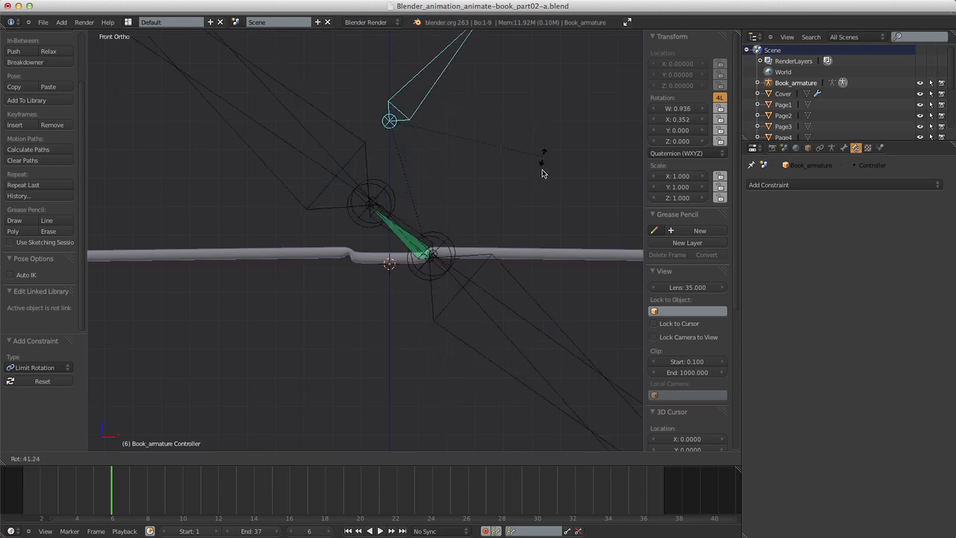
right_click(539, 158)
scroll(534, 142, "down", 5)
key("r")
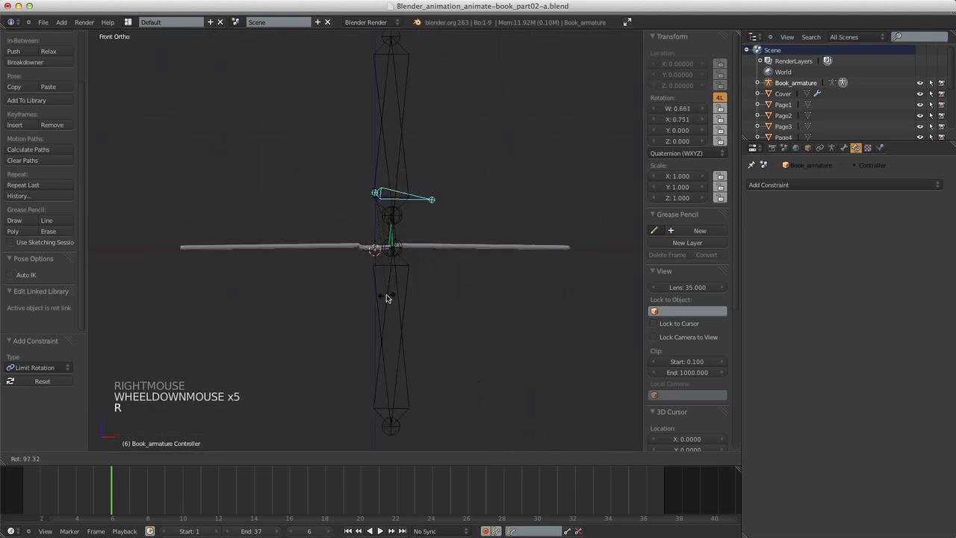
right_click(430, 143)
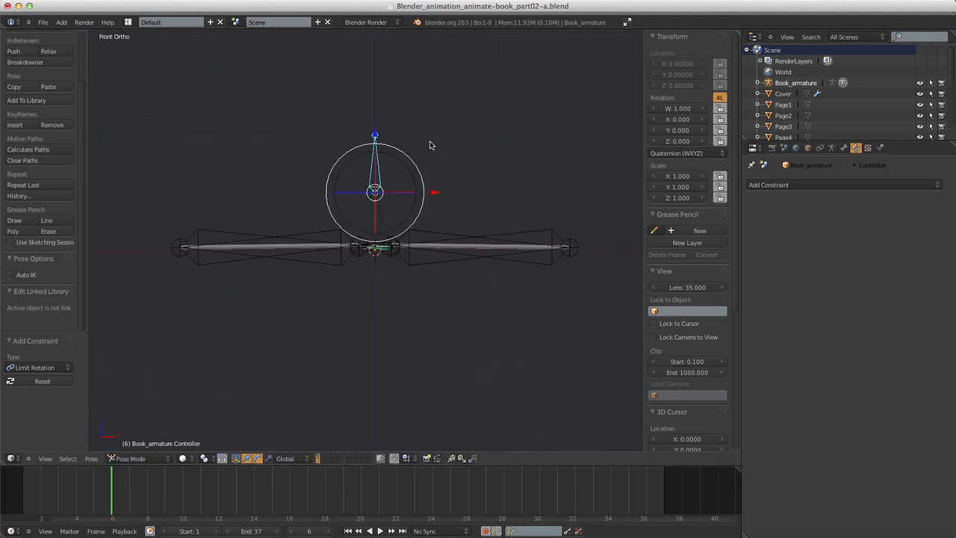
right_click(429, 145)
scroll(717, 374, "down", 20)
scroll(717, 373, "up", 1)
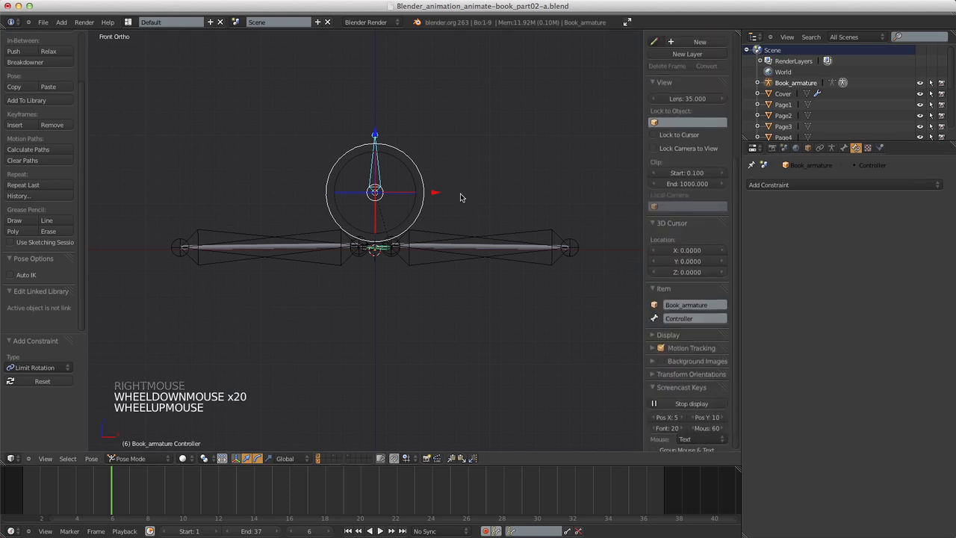
scroll(461, 198, "up", 7)
scroll(498, 185, "down", 6)
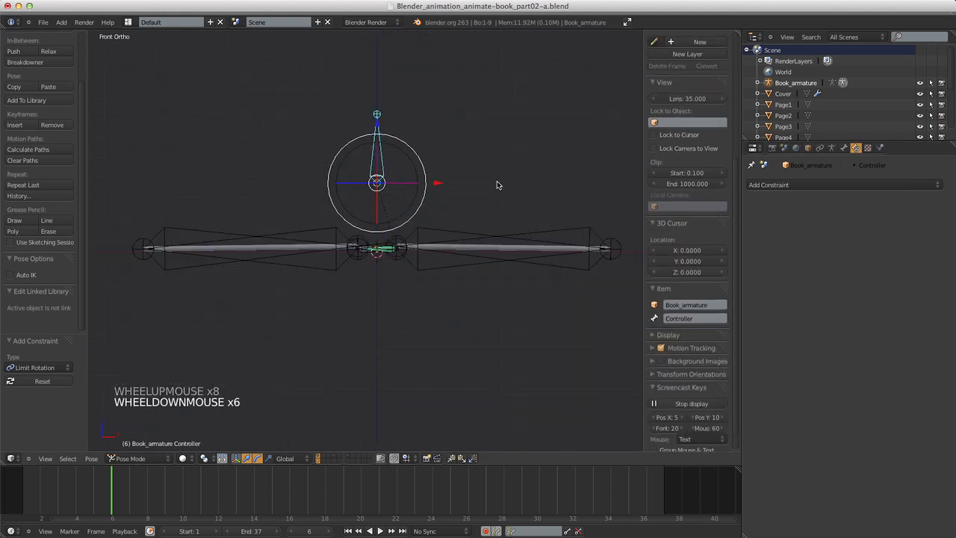
key("r")
right_click(516, 191)
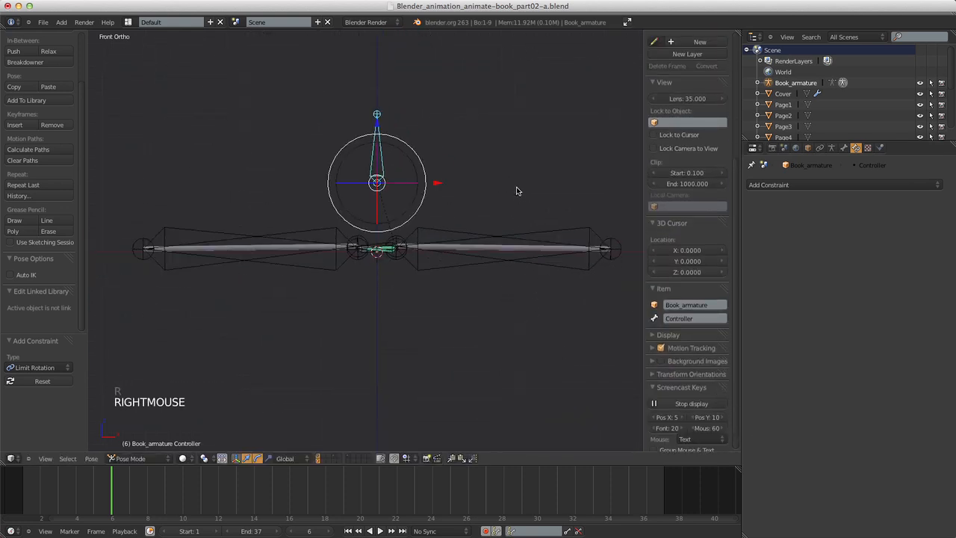
Add a Copy Rotation constraint to the edge_Rroll bone, targeting the Controller bone of Book_armature.
scroll(492, 202, "up", 7)
scroll(492, 202, "down", 1)
scroll(492, 205, "up", 4)
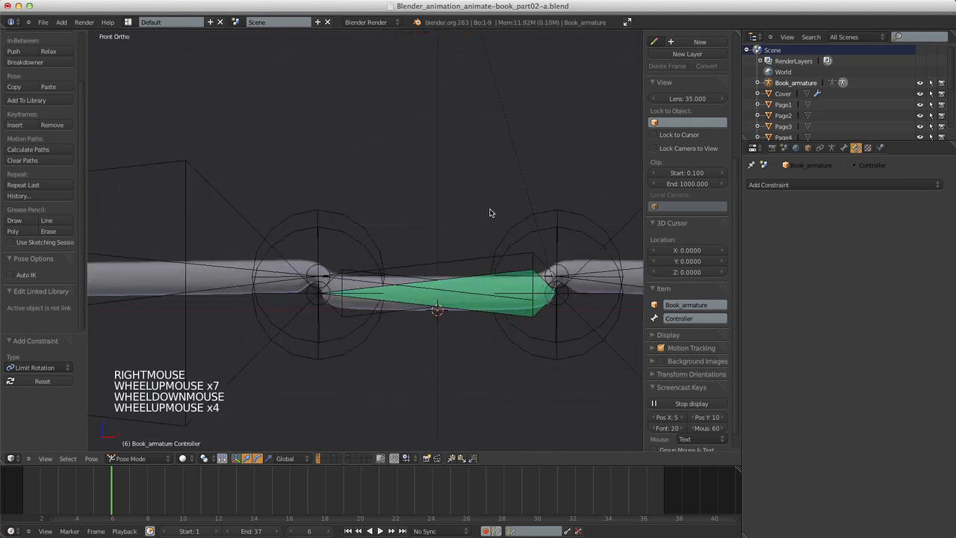
right_click(341, 314)
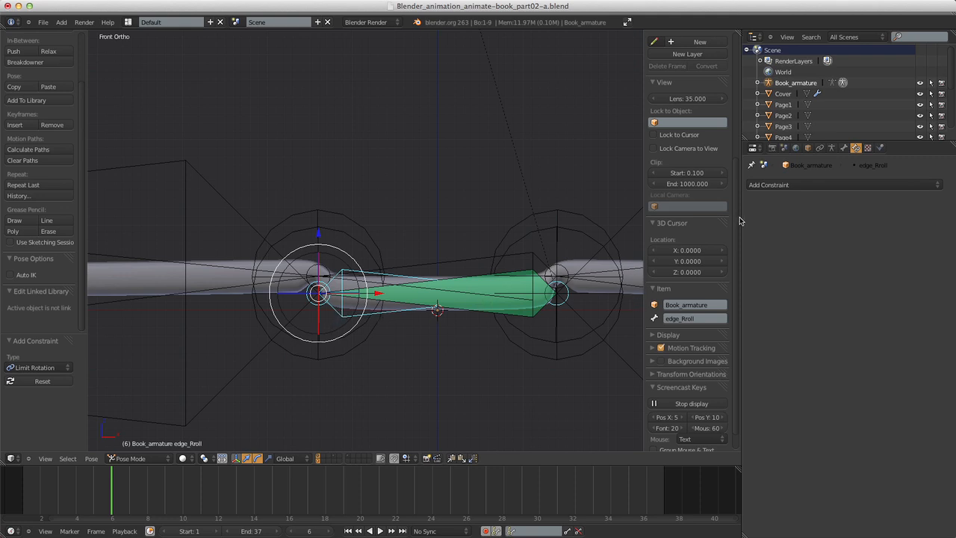
left_click(780, 186)
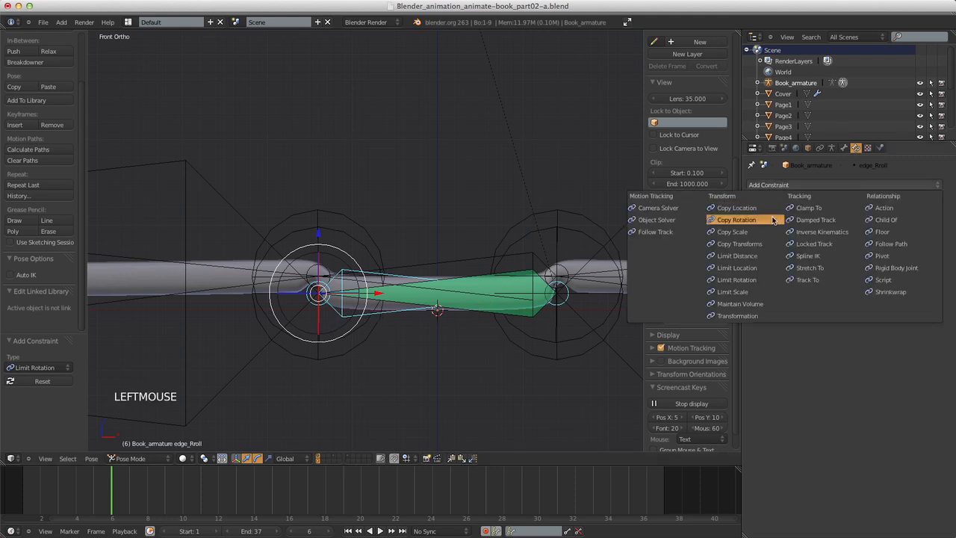
left_click(774, 220)
left_click(844, 224)
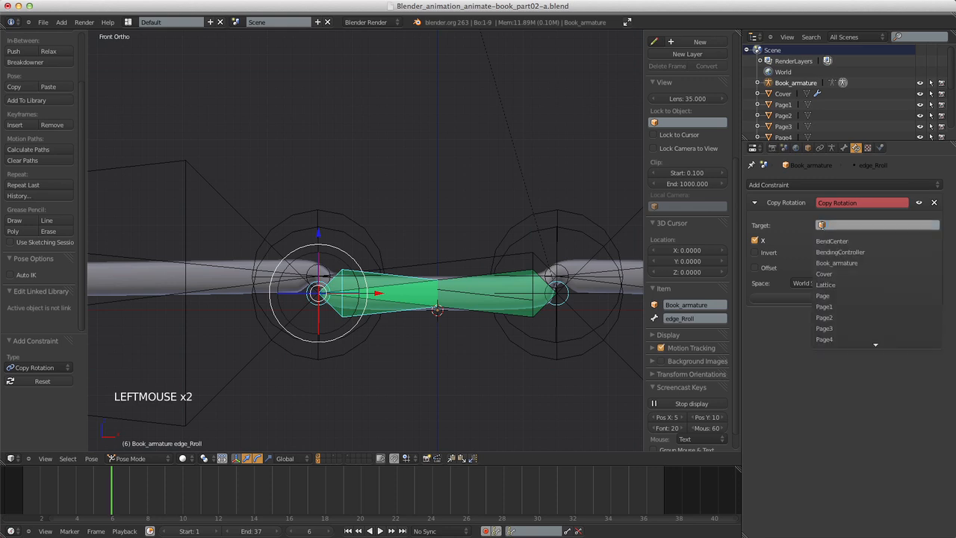
left_click(842, 261)
left_click(839, 241)
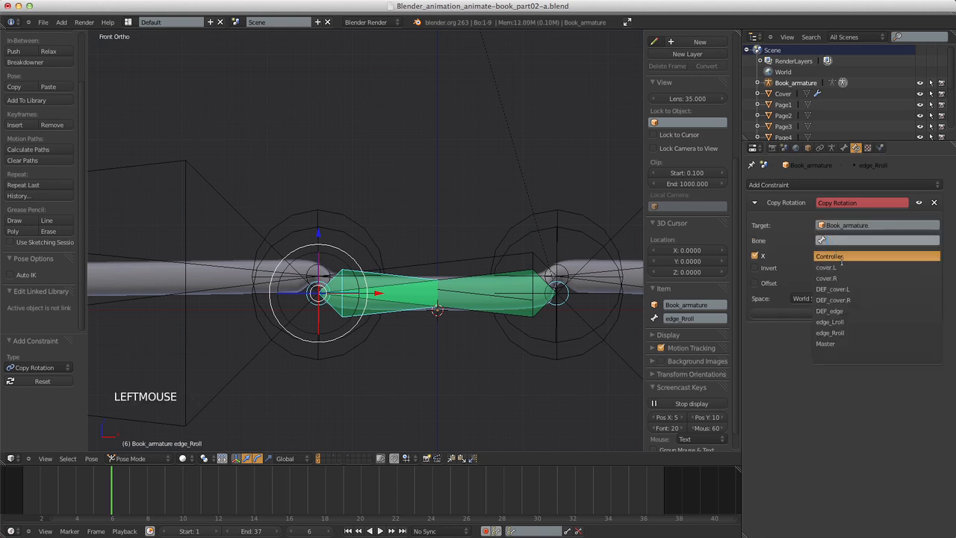
left_click(842, 256)
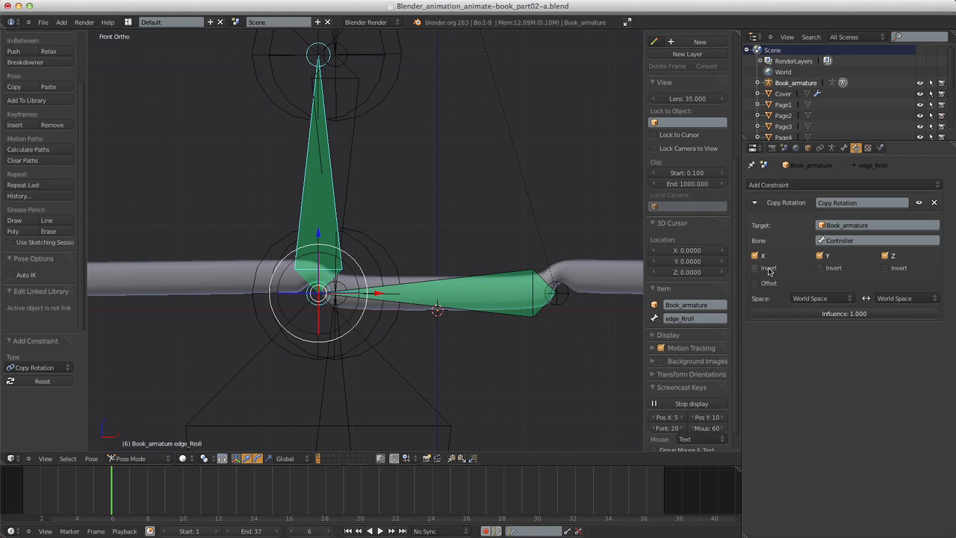
Invert X on edge_Rroll's Copy Rotation constraint, set both spaces to Local Space, and enable Offset.
left_click(755, 268)
left_click_drag(796, 302, 811, 253)
left_click(887, 297)
left_click_drag(887, 291, 886, 252)
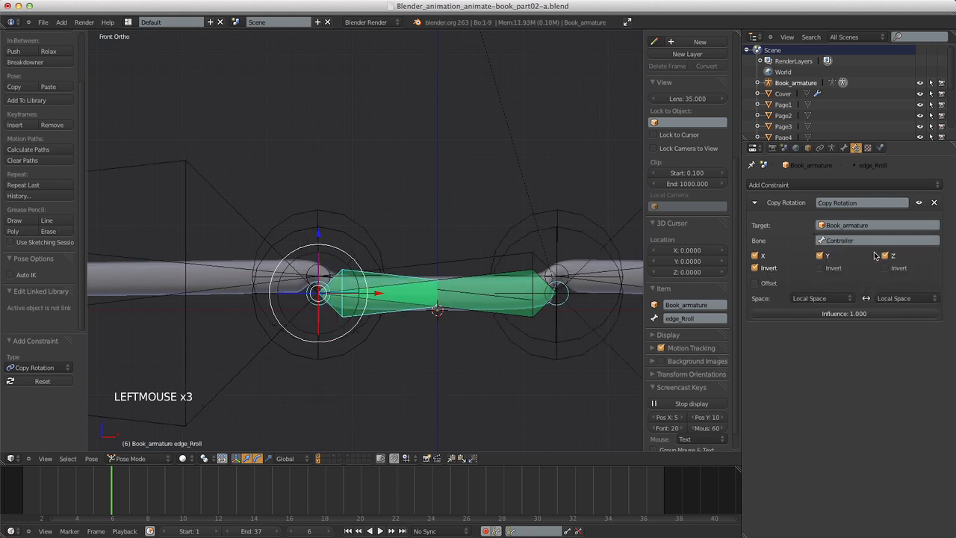
left_click(778, 284)
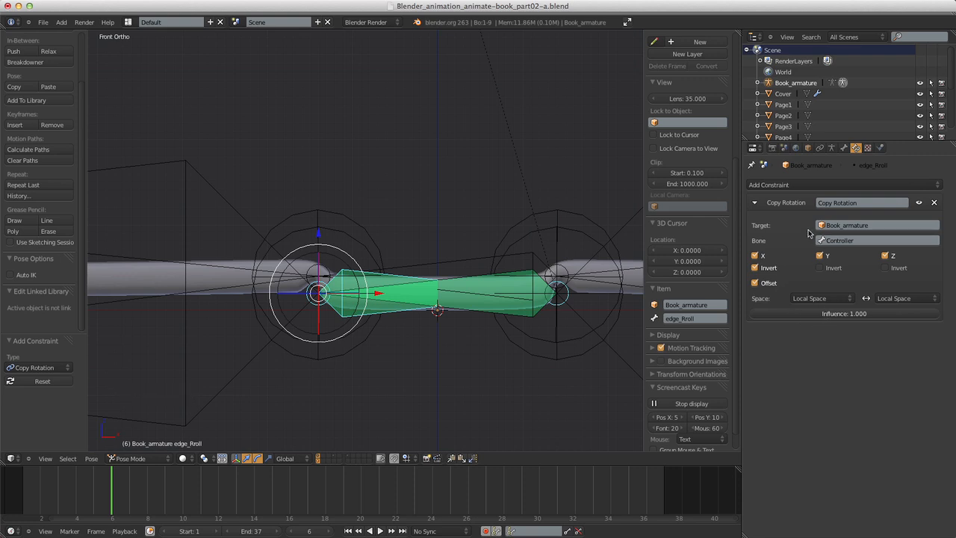
Add a Limit Rotation constraint to edge_Rroll with Limit X at a maximum of 90°, Local Space conversion, and For Transform enabled.
left_click(782, 185)
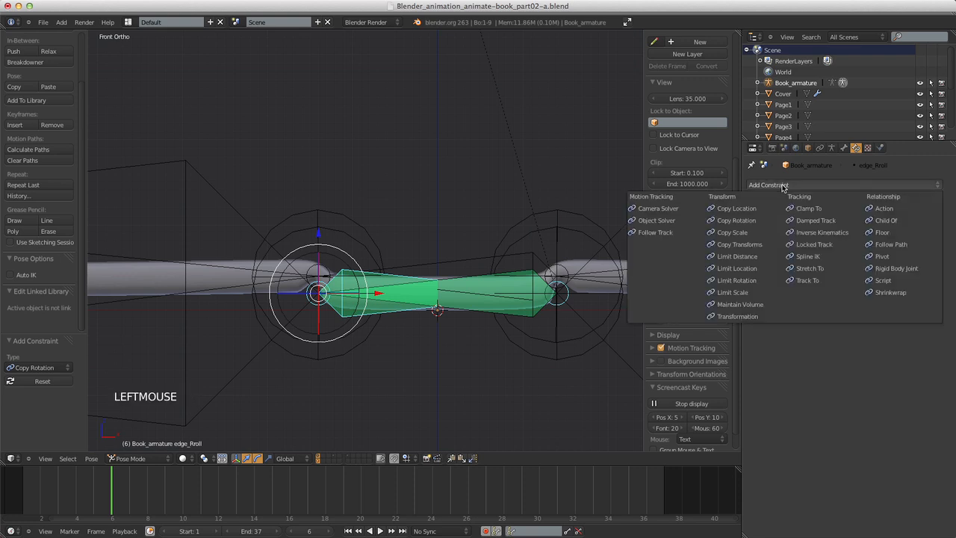
left_click(761, 280)
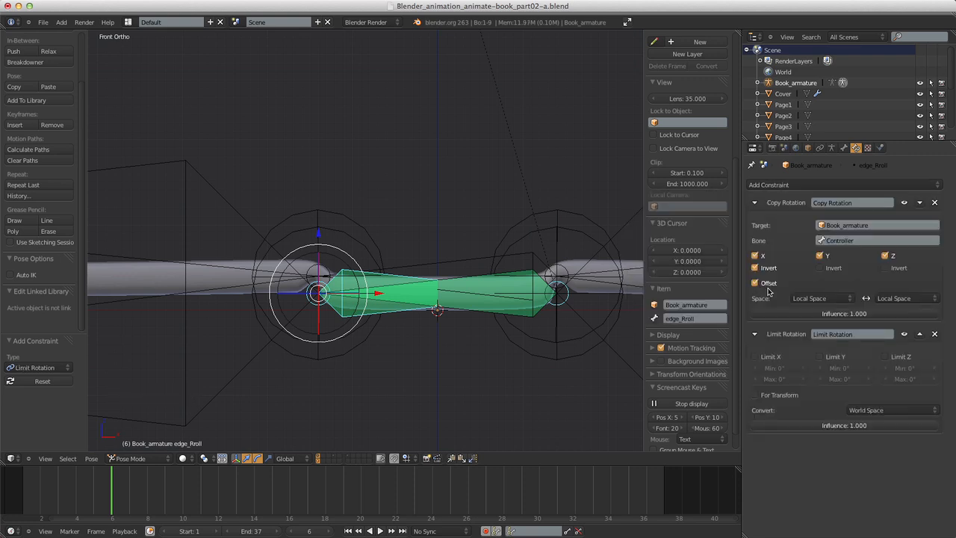
left_click(783, 362)
left_click(776, 380)
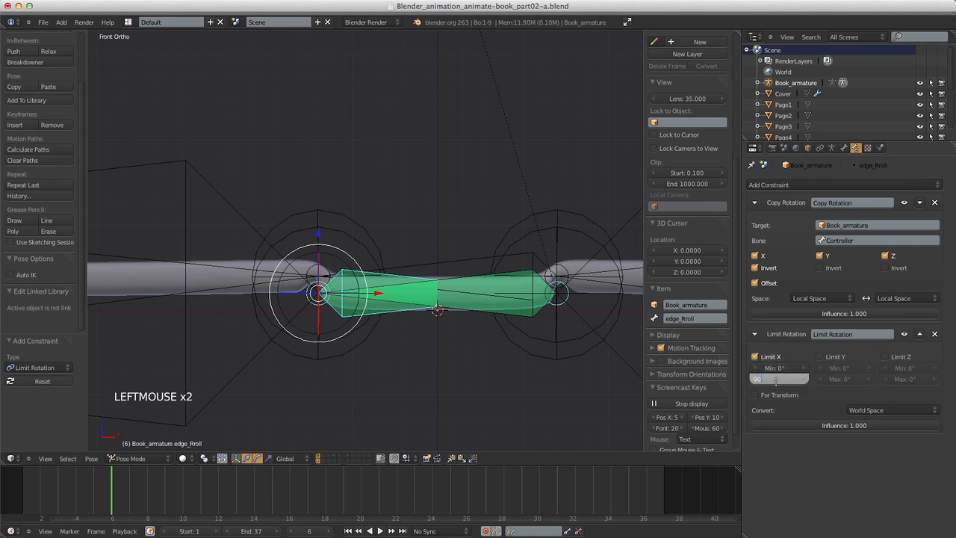
key("Return")
left_click(869, 410)
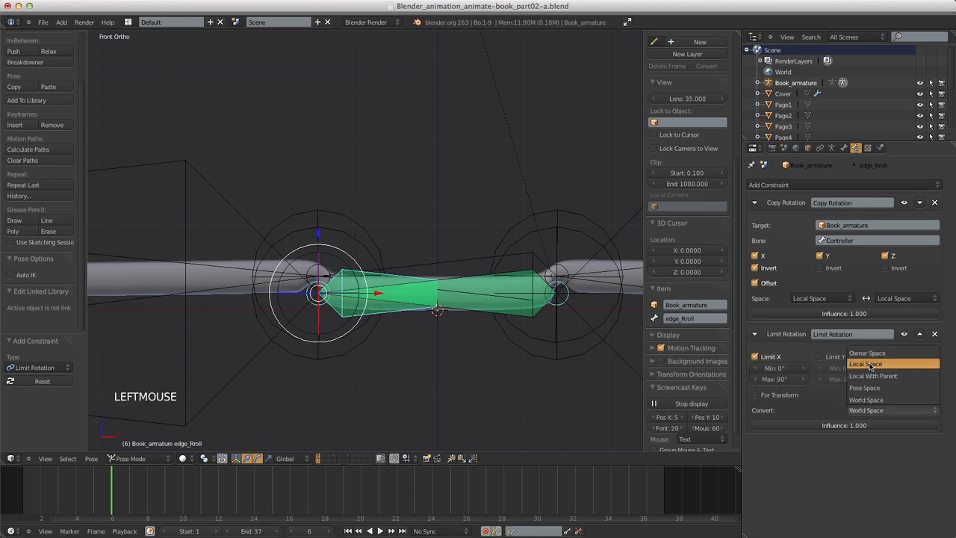
left_click(870, 364)
left_click(754, 394)
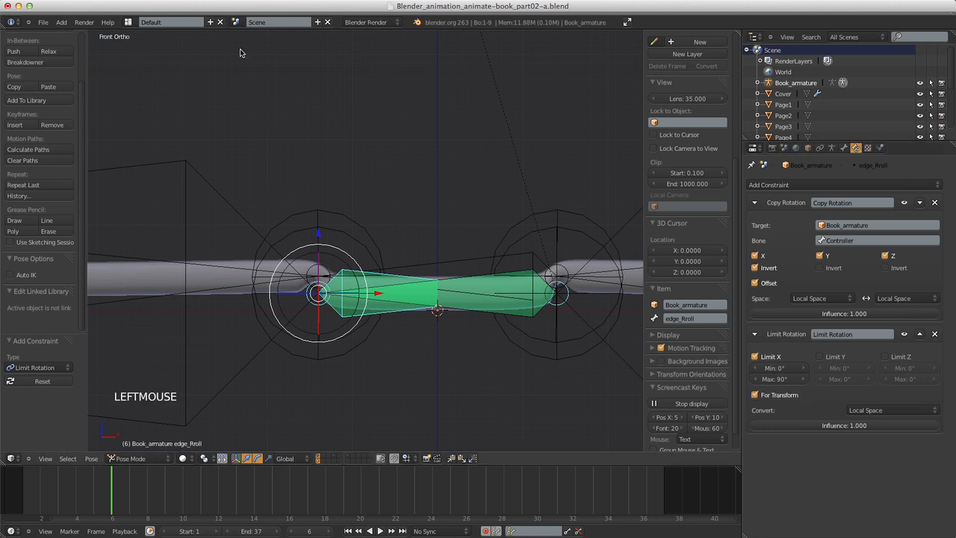
Test-rotate the Controller bone to check how both spine roll bones respond, cancelling the rotation.
scroll(240, 48, "down", 11)
scroll(384, 160, "up", 1)
right_click(384, 158)
scroll(384, 158, "up", 3)
scroll(441, 149, "down", 1)
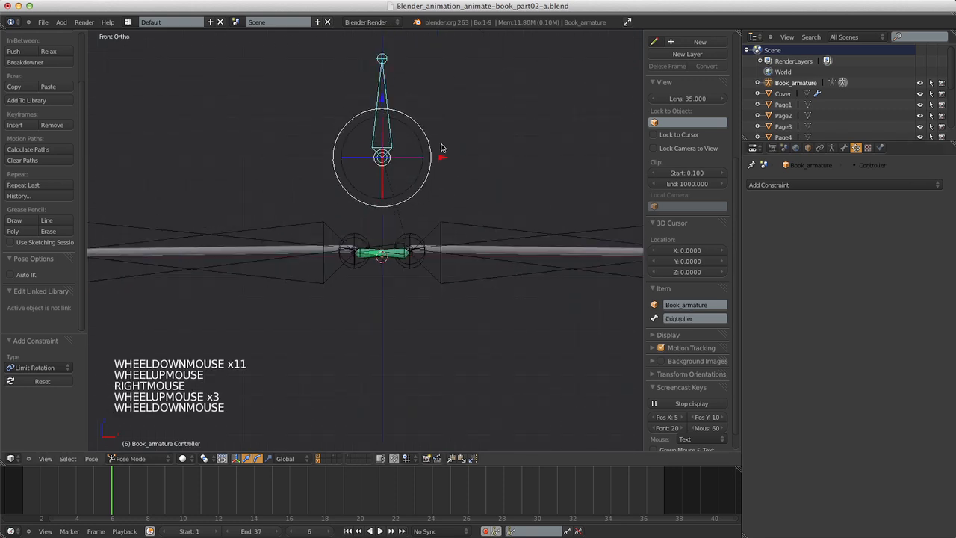
key("r")
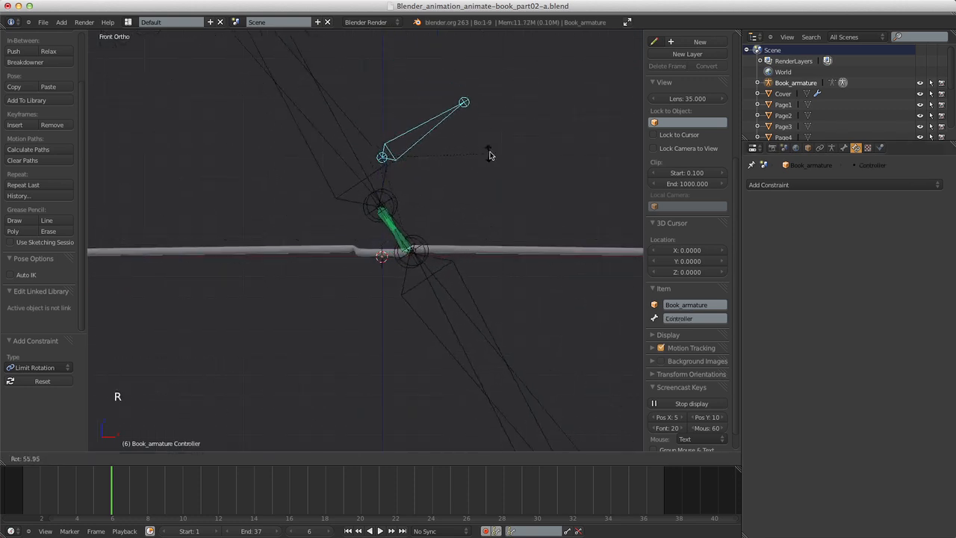
right_click(436, 128)
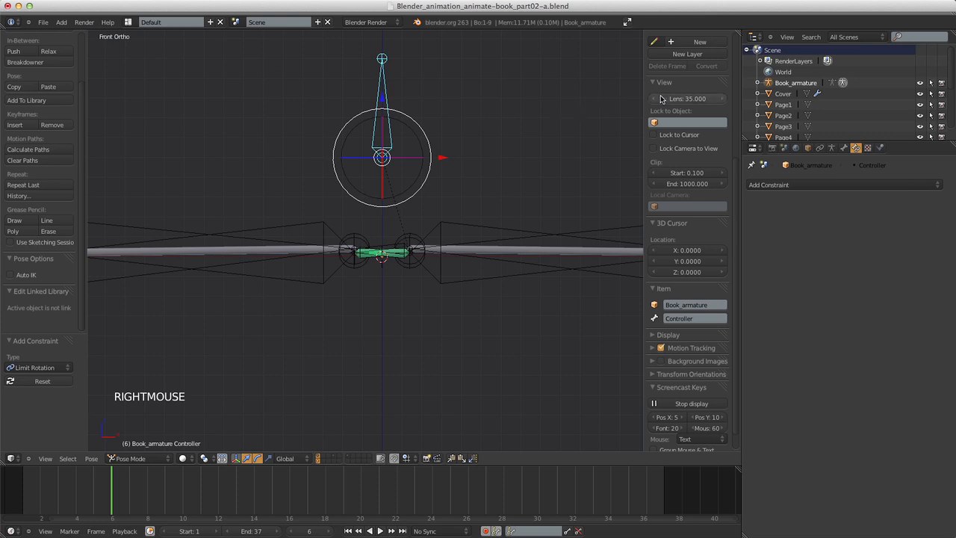
Rotate the Controller bone about 97° on X, try the opposite direction, and clear the rotation of all bones.
key("r")
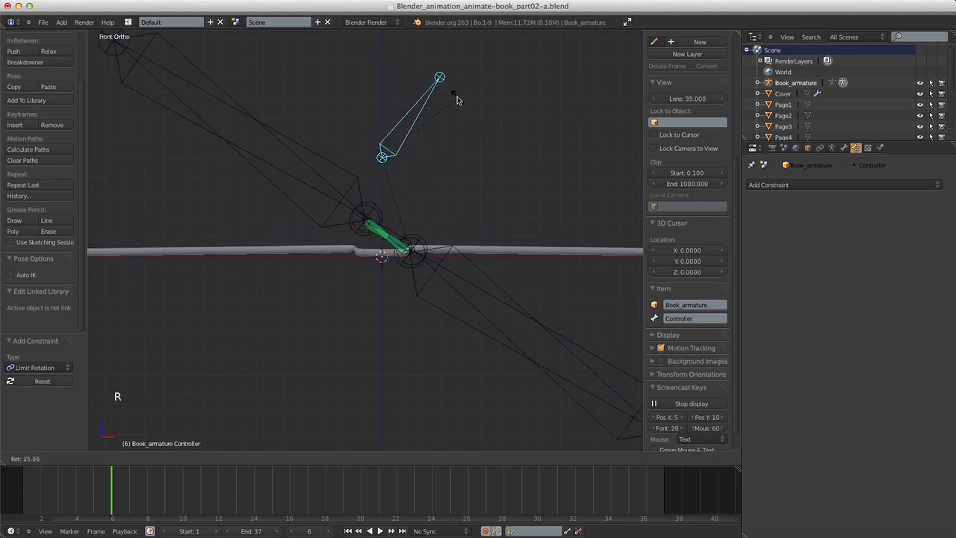
left_click(470, 196)
key("r")
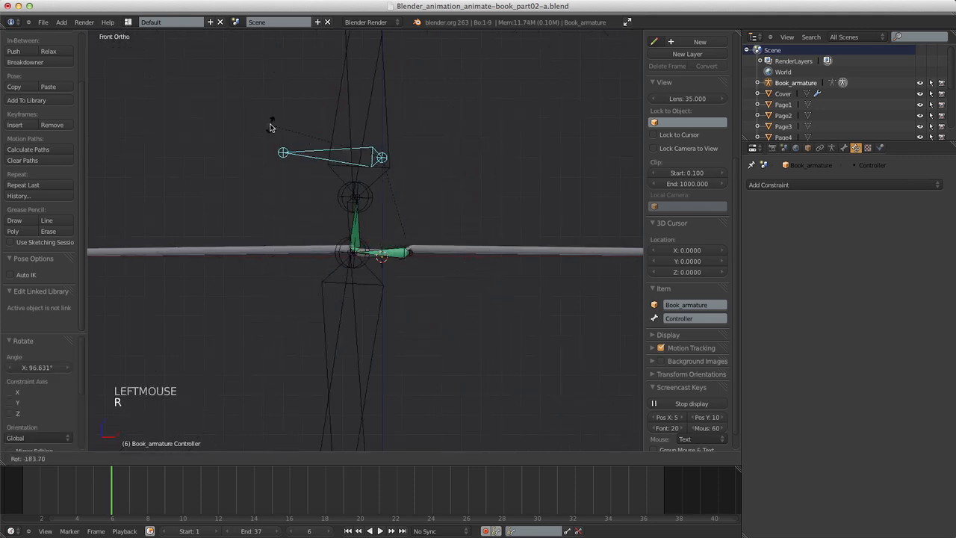
right_click(338, 108)
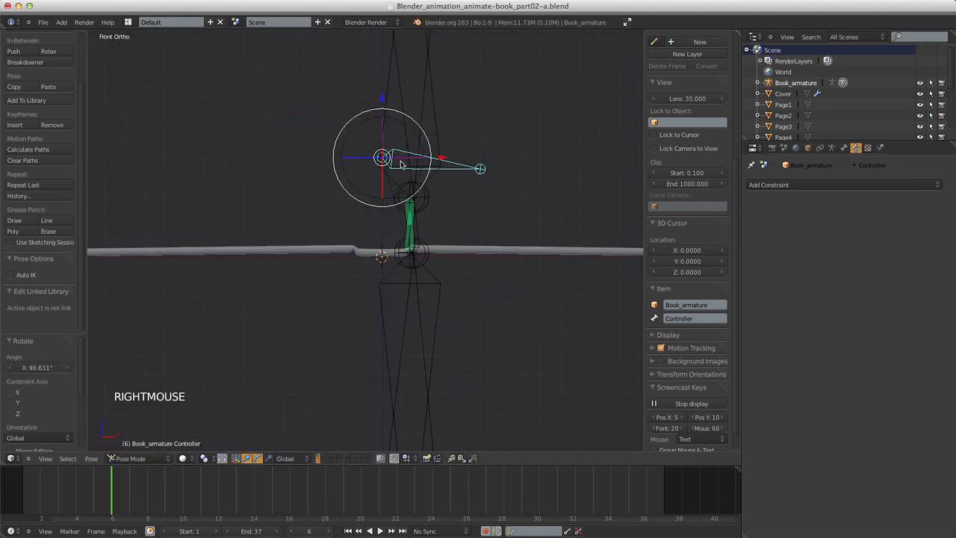
key("a")
key("a")
key("alt+r")
scroll(417, 208, "up", 3)
scroll(417, 208, "down", 1)
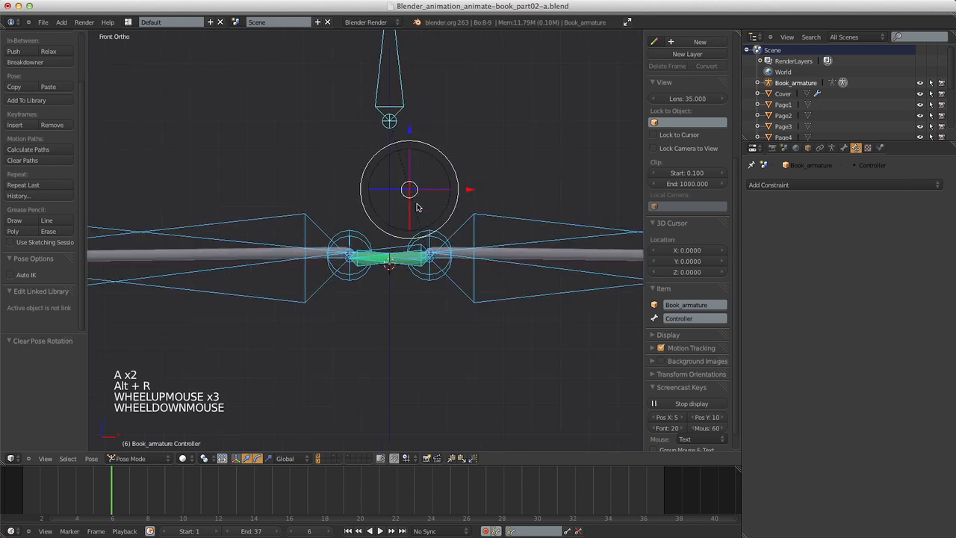
Examine the two spine roll bones up close and review the constraints on edge_Lroll.
right_click(398, 116)
scroll(404, 207, "up", 7)
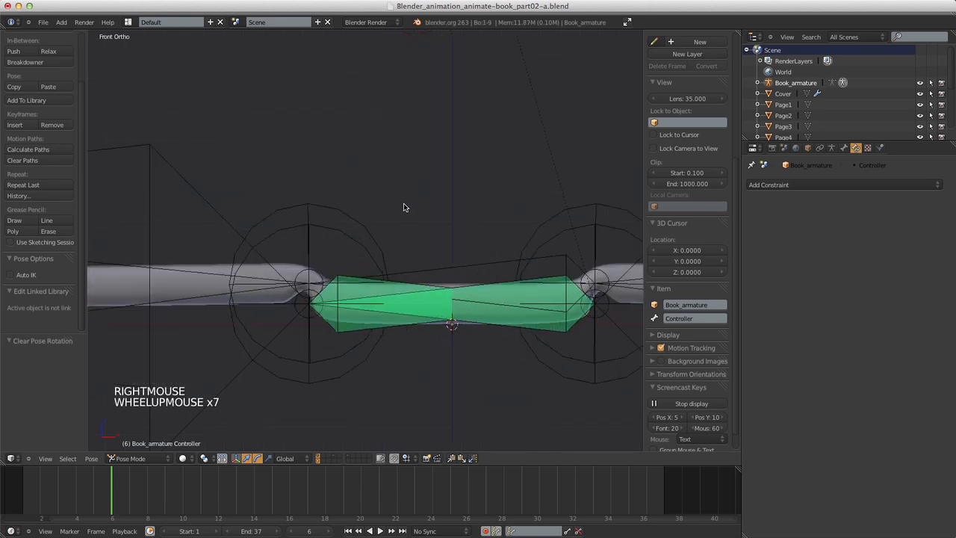
middle_click_drag(407, 205, 406, 171, "shift")
scroll(406, 132, "down", 4)
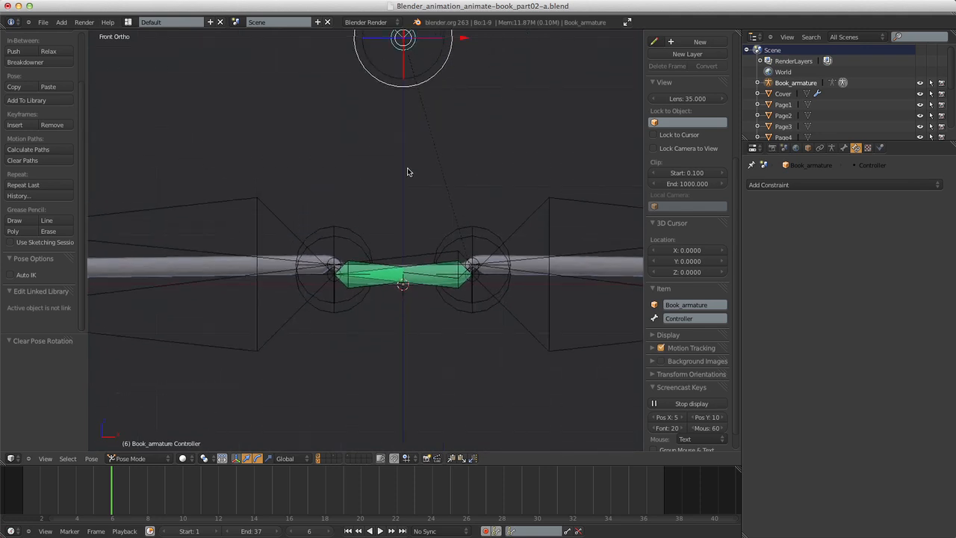
scroll(418, 211, "down", 4)
scroll(417, 285, "up", 5)
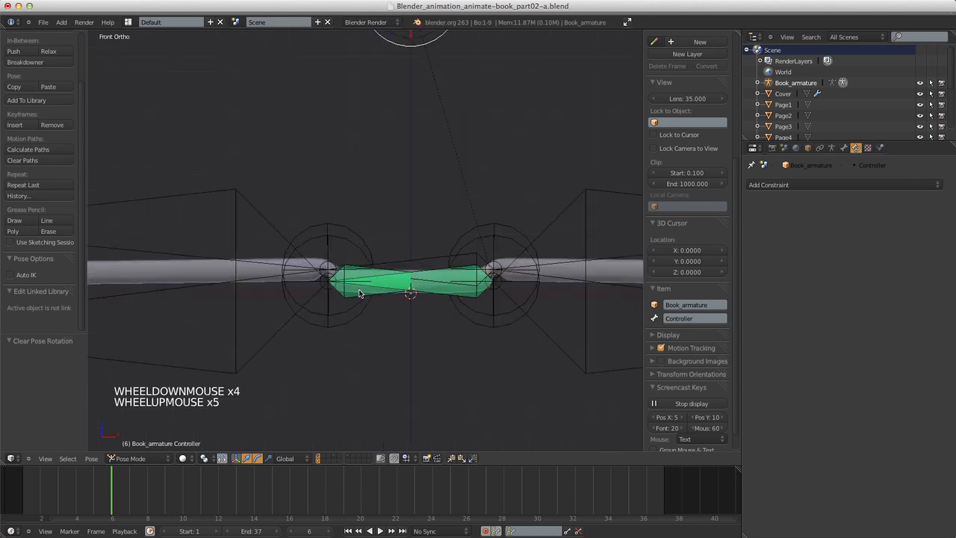
right_click(478, 295)
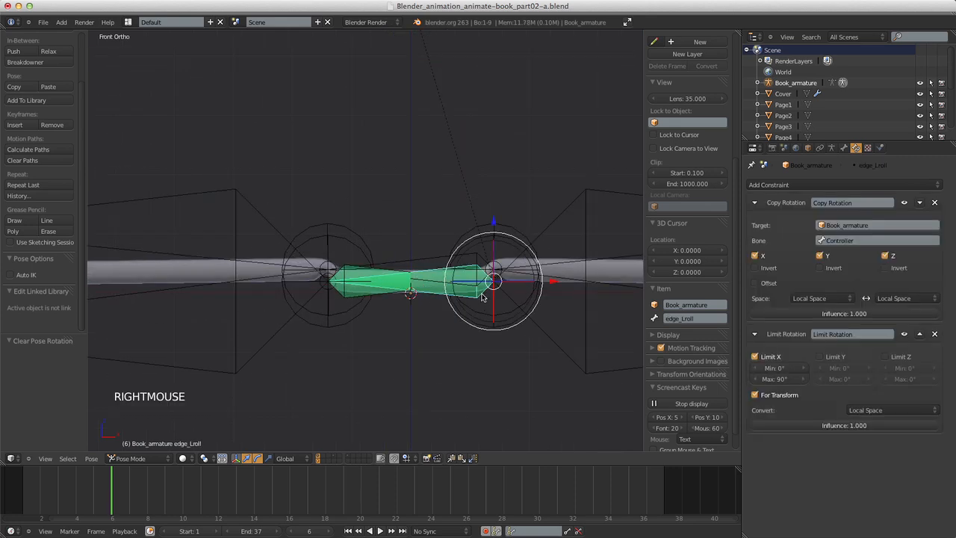
scroll(482, 292, "down", 10)
scroll(480, 241, "up", 9)
scroll(478, 241, "down", 1)
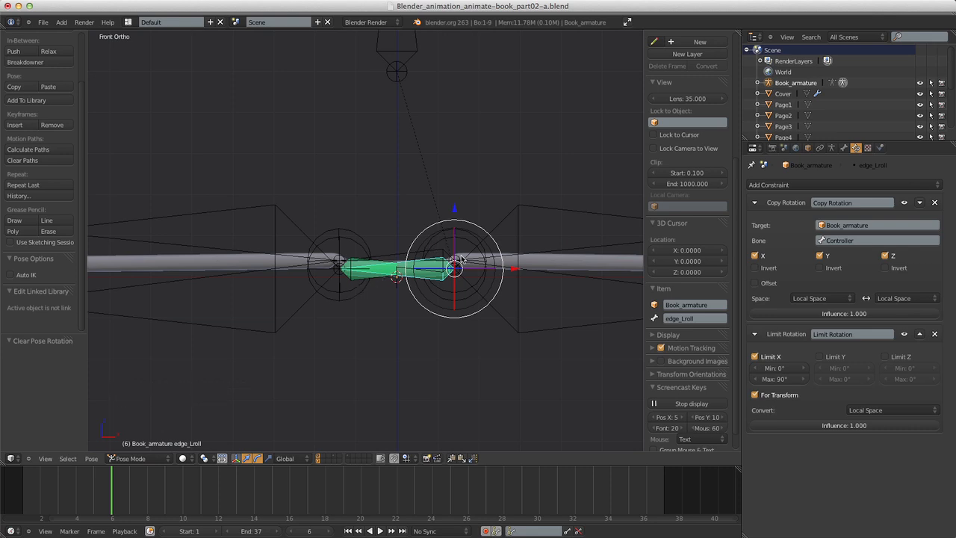
Test-rotate the Controller bone counterclockwise to check how edge_Rroll and the covers follow, cancelling the rotation.
scroll(423, 178, "down", 5)
right_click(379, 141)
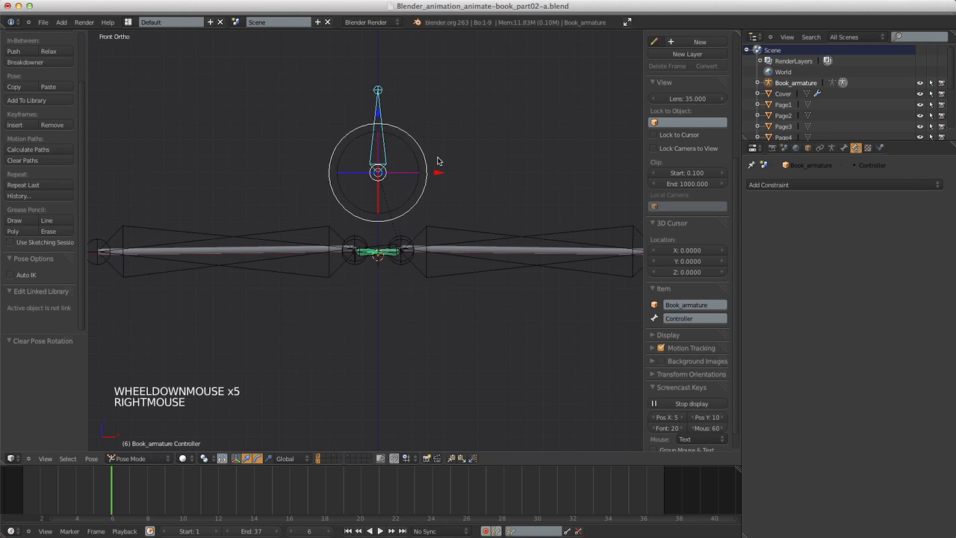
key("r")
key("r")
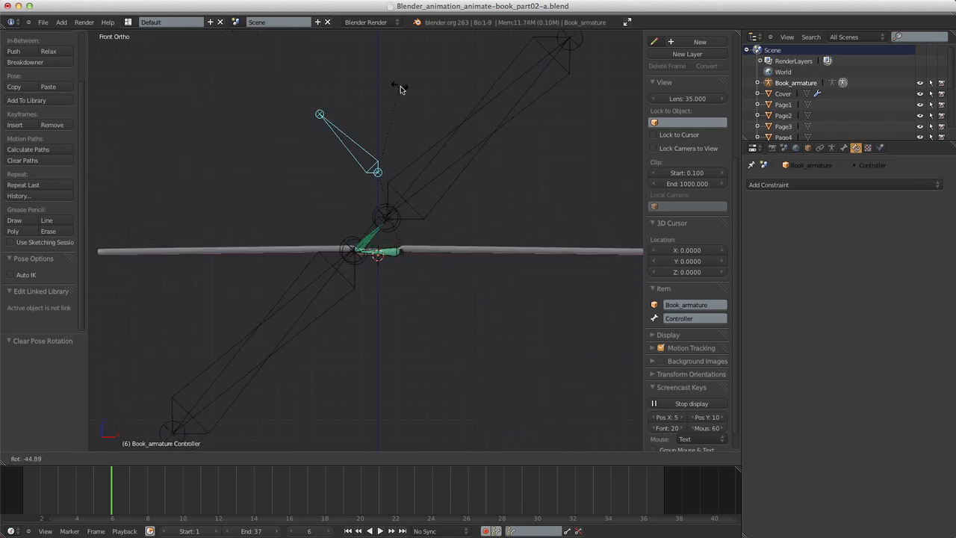
right_click(440, 141)
scroll(491, 198, "up", 5)
scroll(490, 200, "down", 6)
scroll(489, 199, "up", 1)
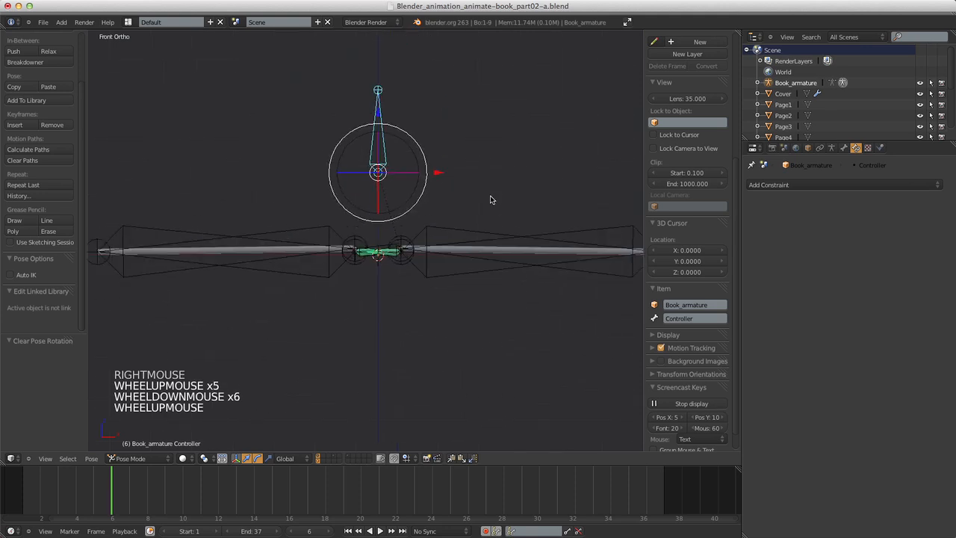
Select the cover.L and cover.R bones together to inspect the two cover bones beside the spine.
right_click(457, 254)
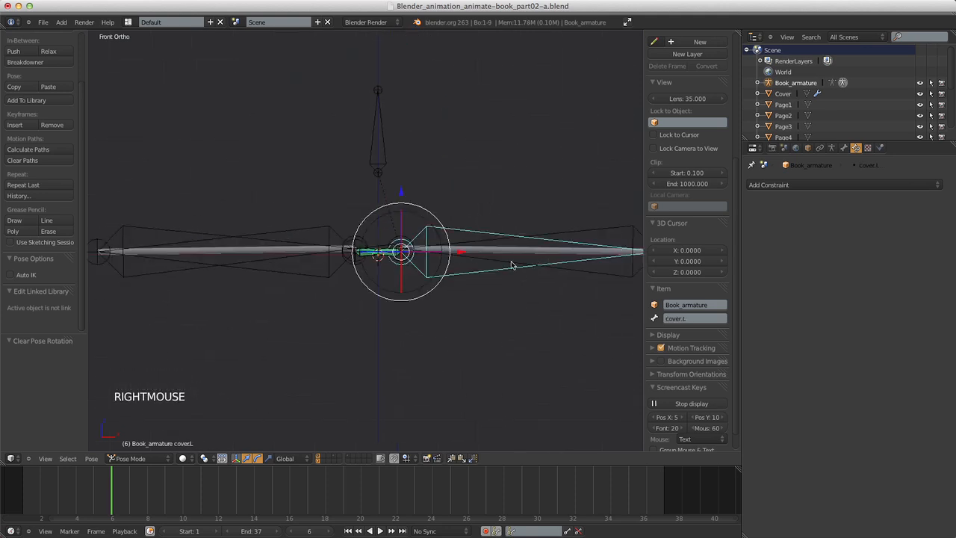
right_click(336, 277, "shift")
scroll(396, 262, "up", 3)
scroll(407, 250, "down", 3)
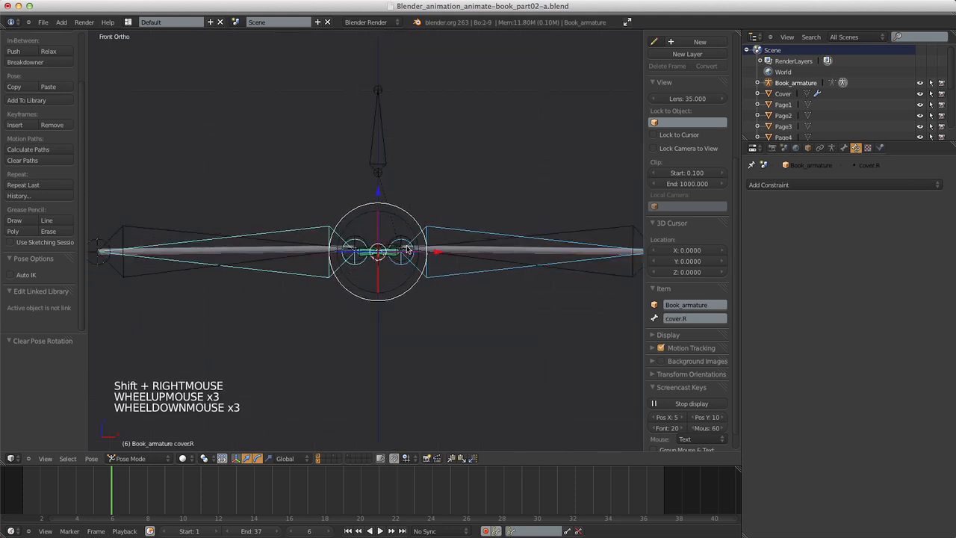
Test-rotate the Controller bone to check how the two cover bones turn with the spine, cancelling the rotation.
scroll(404, 231, "up", 1)
right_click(394, 158)
key("r")
key("r")
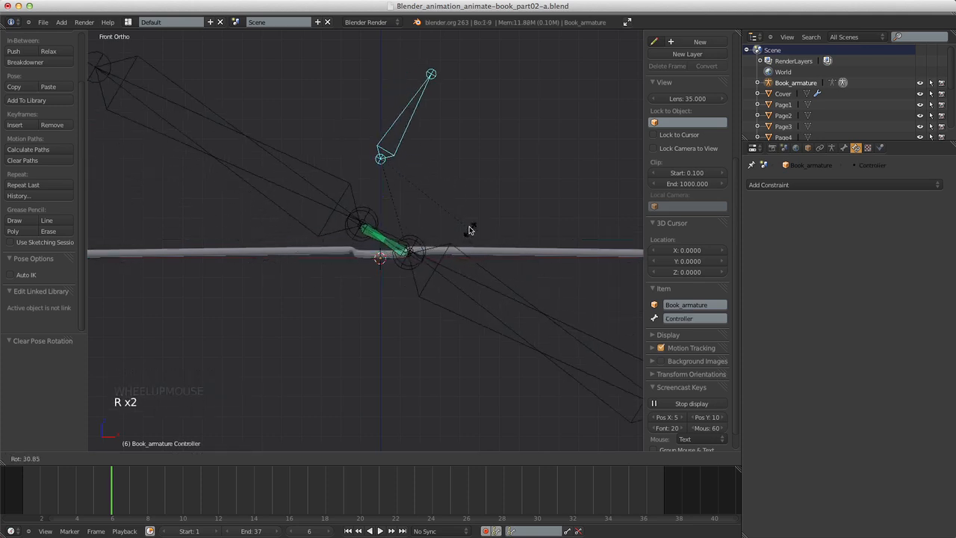
right_click(437, 269)
scroll(440, 273, "up", 9)
scroll(440, 273, "down", 1)
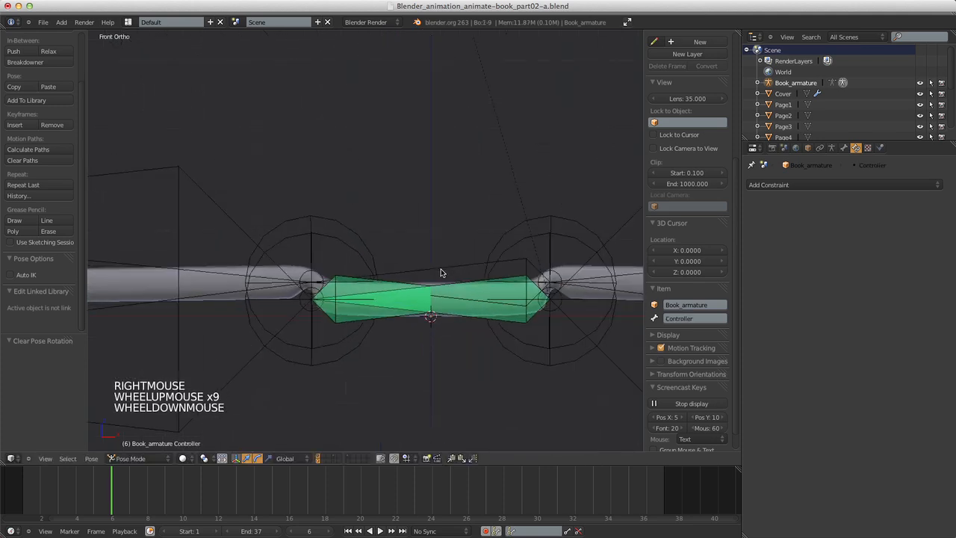
Add a Copy Rotation constraint to the cover.L bone, targeting the edge_Rroll bone of Book_armature.
scroll(440, 274, "down", 3)
right_click(533, 344)
scroll(533, 344, "down", 5)
scroll(523, 252, "up", 1)
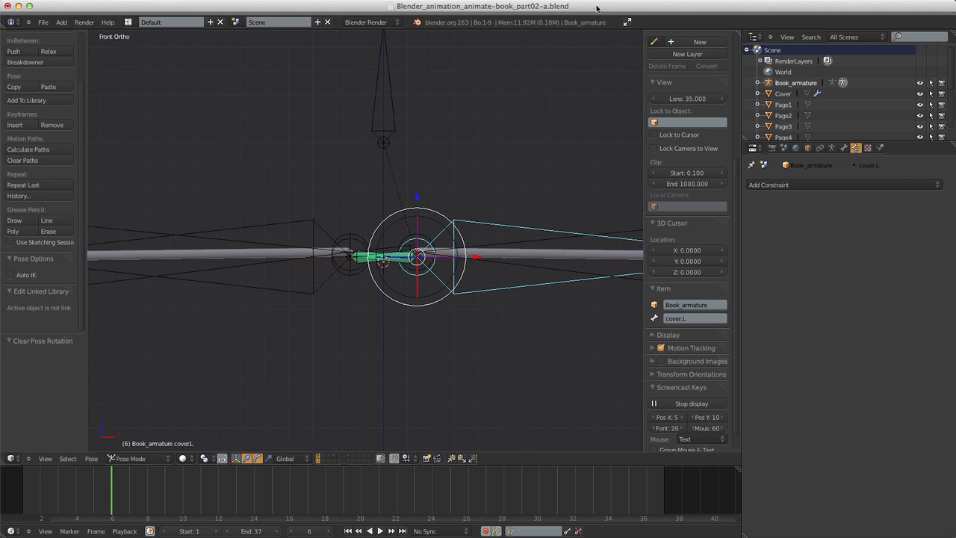
left_click(775, 185)
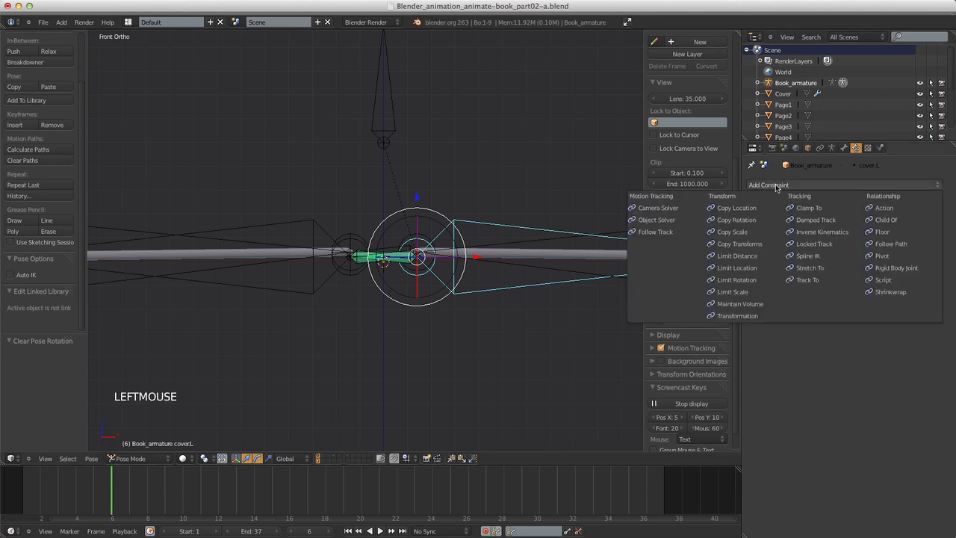
left_click(735, 219)
left_click(821, 224)
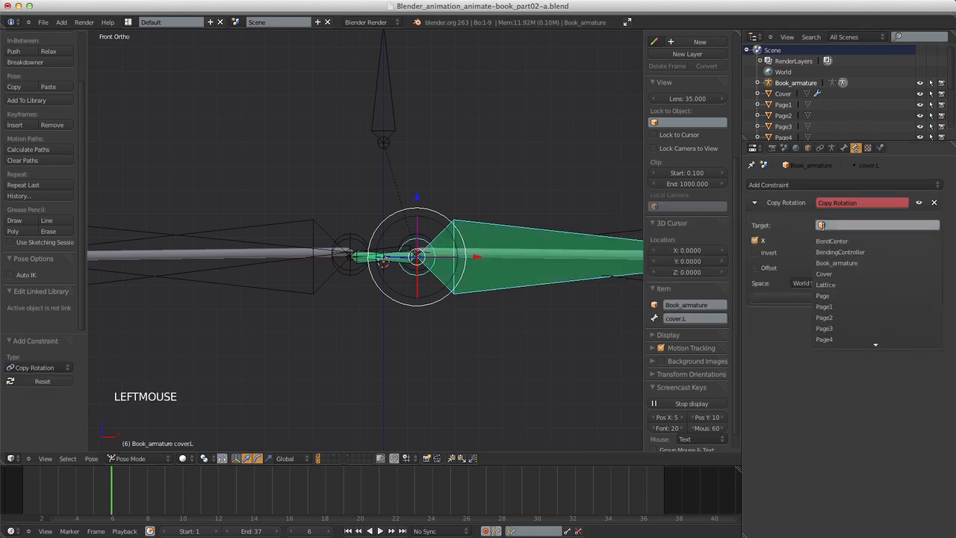
left_click(836, 263)
left_click(838, 240)
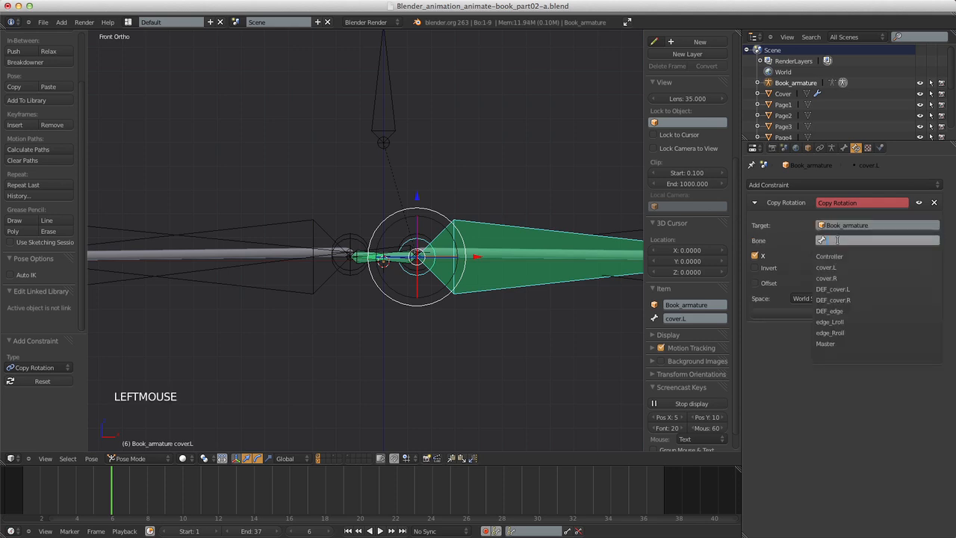
left_click(849, 332)
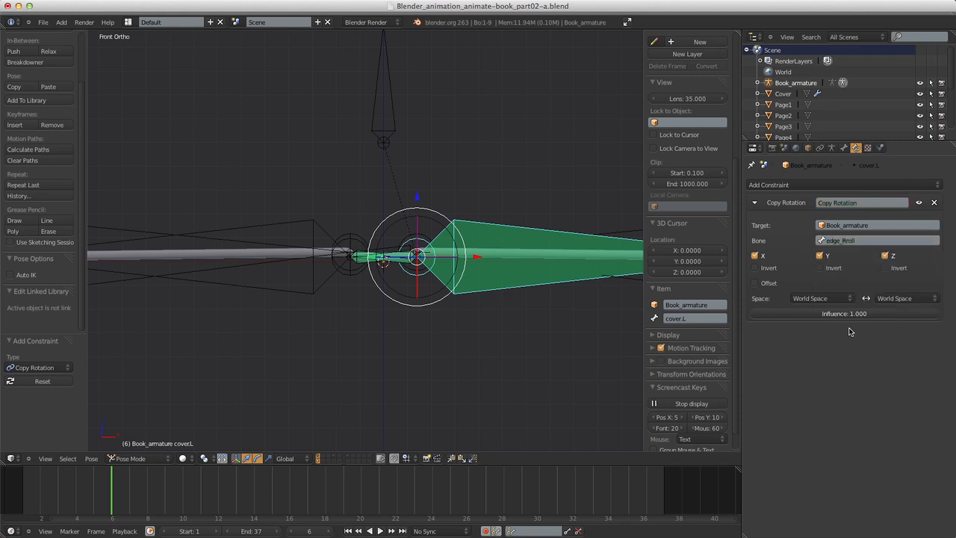
Enable Offset on cover.L's Copy Rotation constraint and set both spaces to Local Space.
left_click(771, 283)
left_click(818, 298)
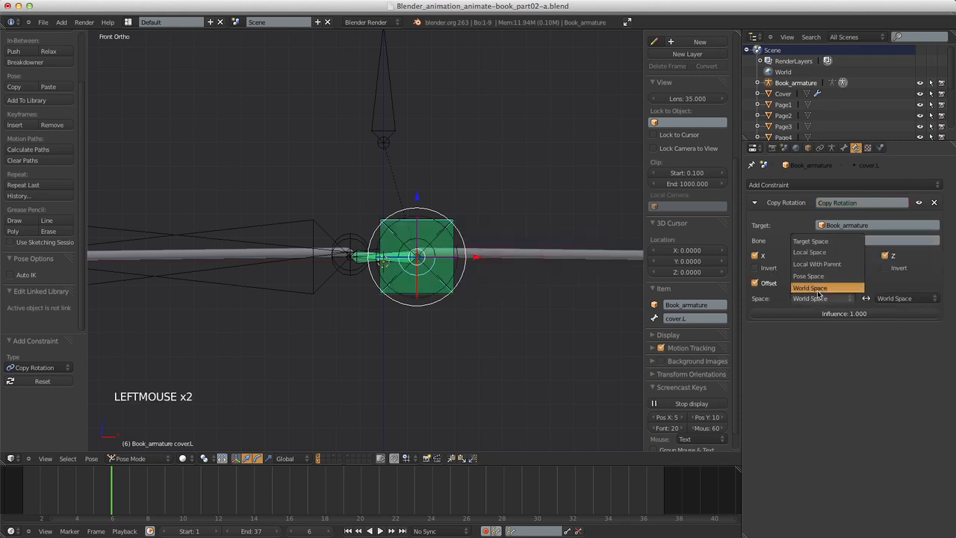
left_click(821, 253)
left_click_drag(882, 296, 900, 253)
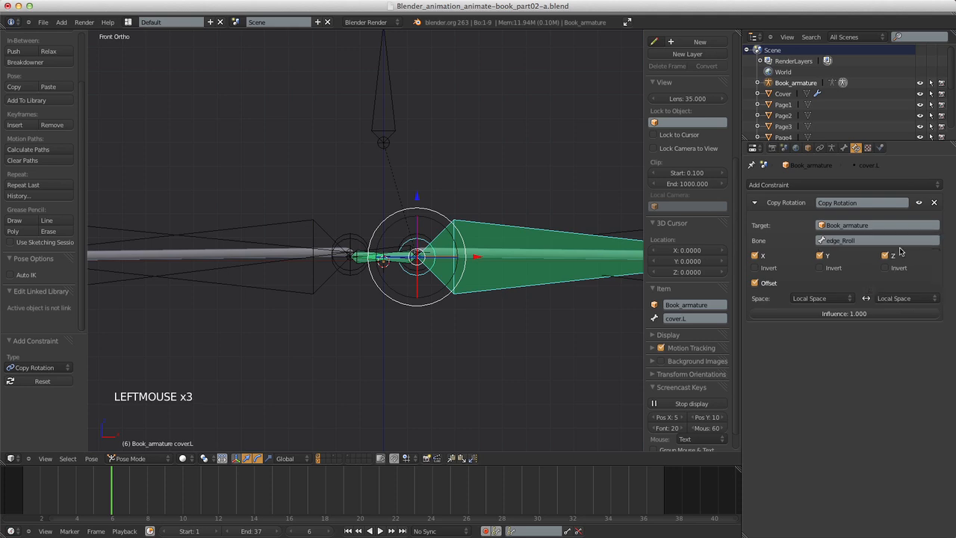
Add a Limit Rotation constraint to cover.L with Limit X at a maximum of 180° and For Transform enabled.
scroll(792, 228, "up", 3)
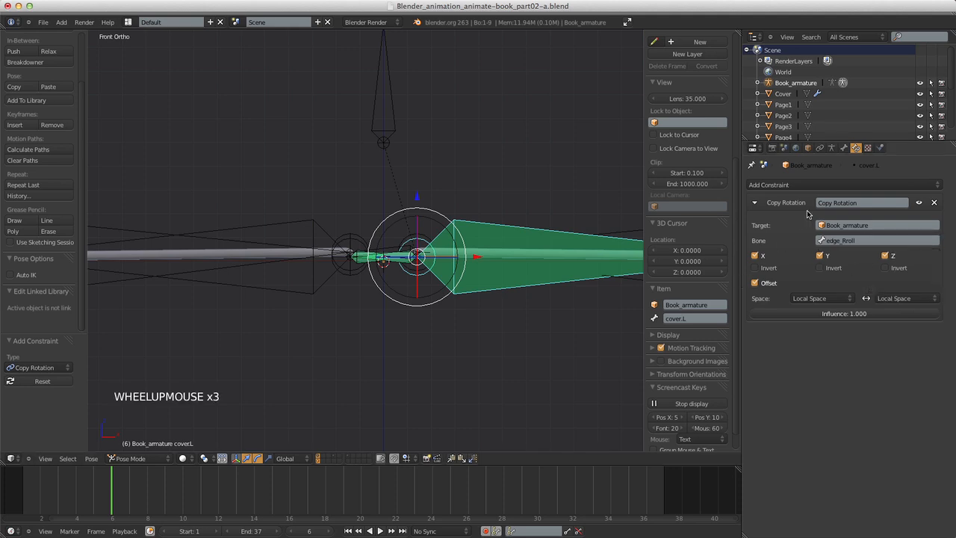
scroll(465, 258, "down", 1)
scroll(465, 257, "down", 6)
scroll(466, 258, "up", 12)
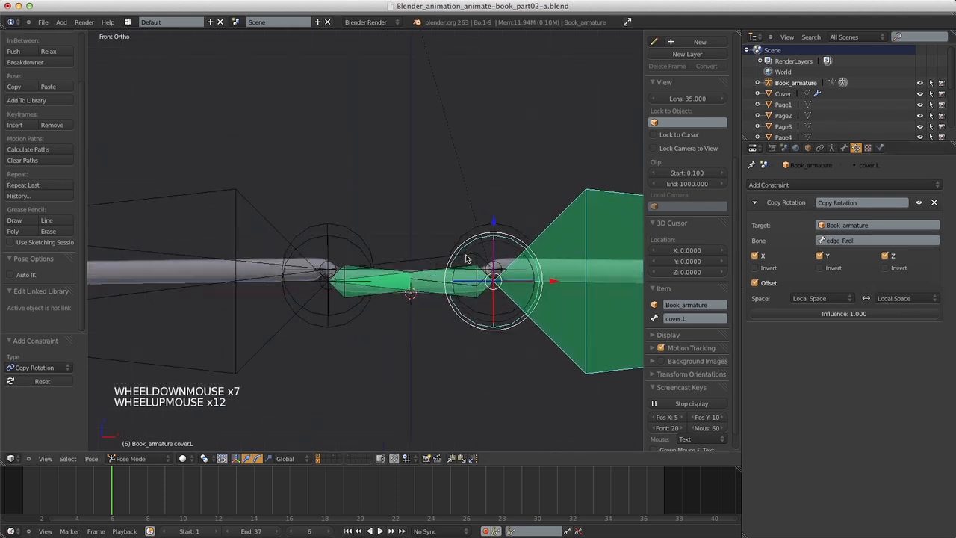
scroll(466, 257, "down", 4)
left_click(769, 184)
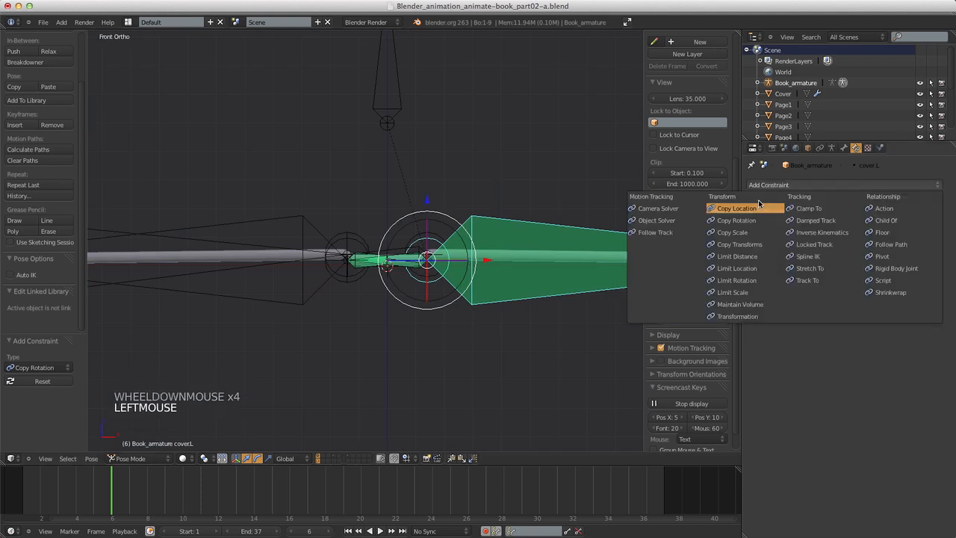
left_click(757, 280)
scroll(797, 357, "down", 5)
left_click(771, 356)
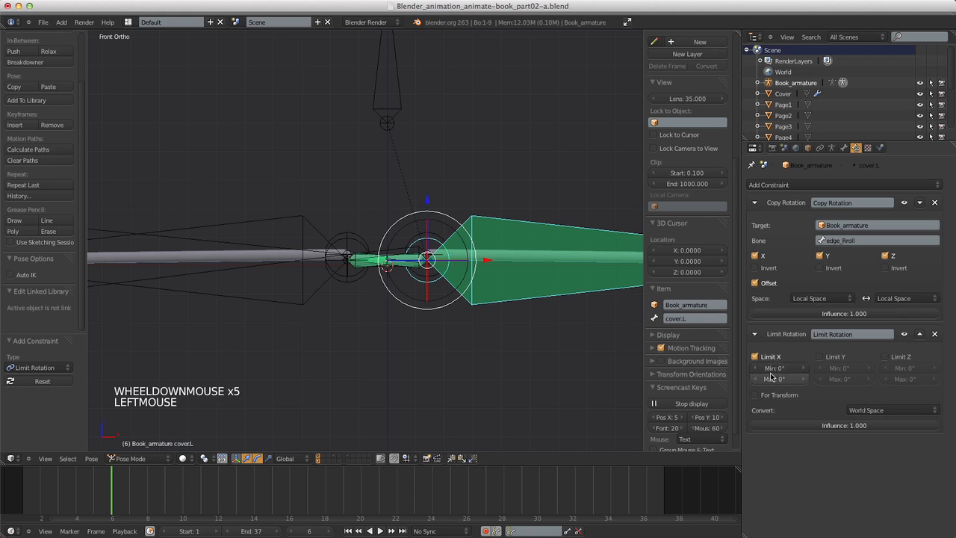
left_click(770, 378)
type("180")
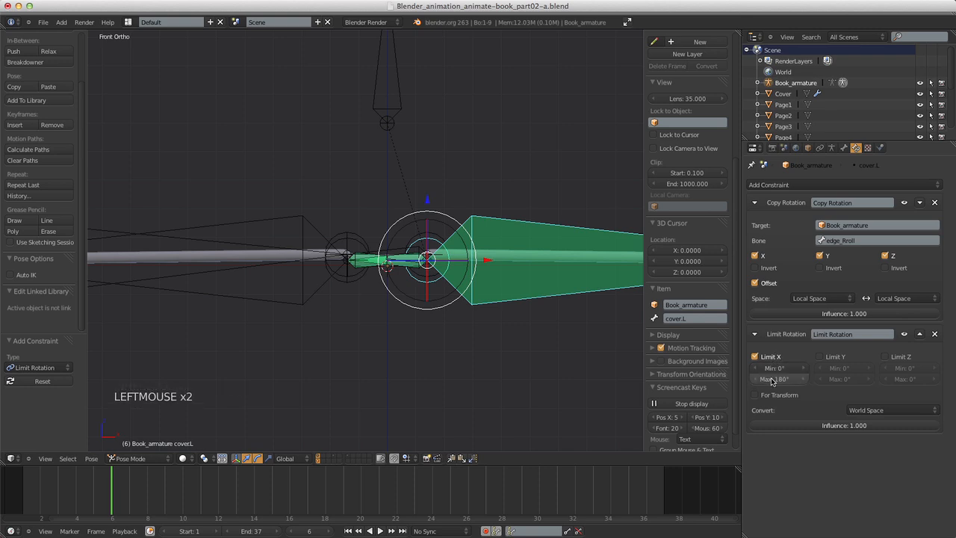
key("Return")
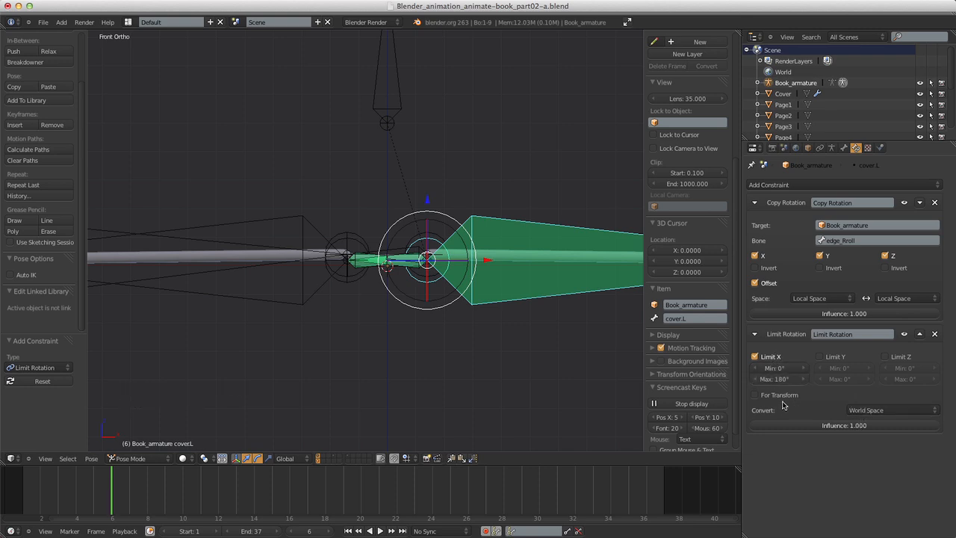
left_click(764, 396)
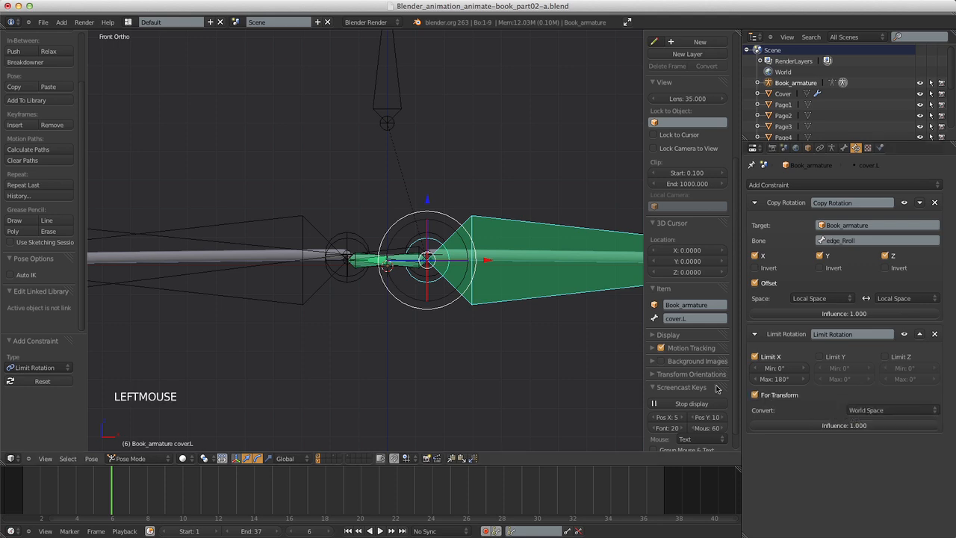
Test-rotate the Controller bone to check how cover.L follows the spine with its new constraints, cancelling the rotation.
scroll(440, 178, "down", 5)
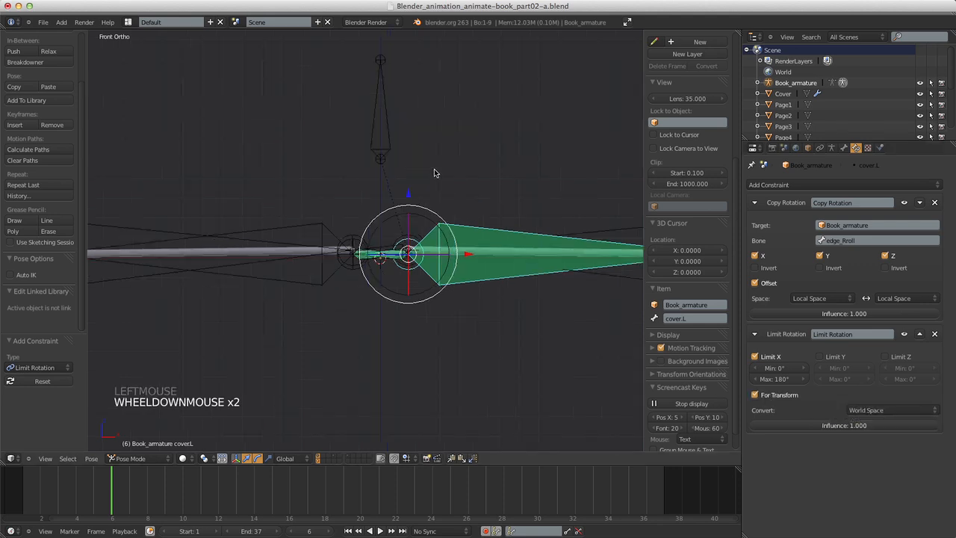
right_click(372, 149)
scroll(381, 174, "up", 3)
key("r")
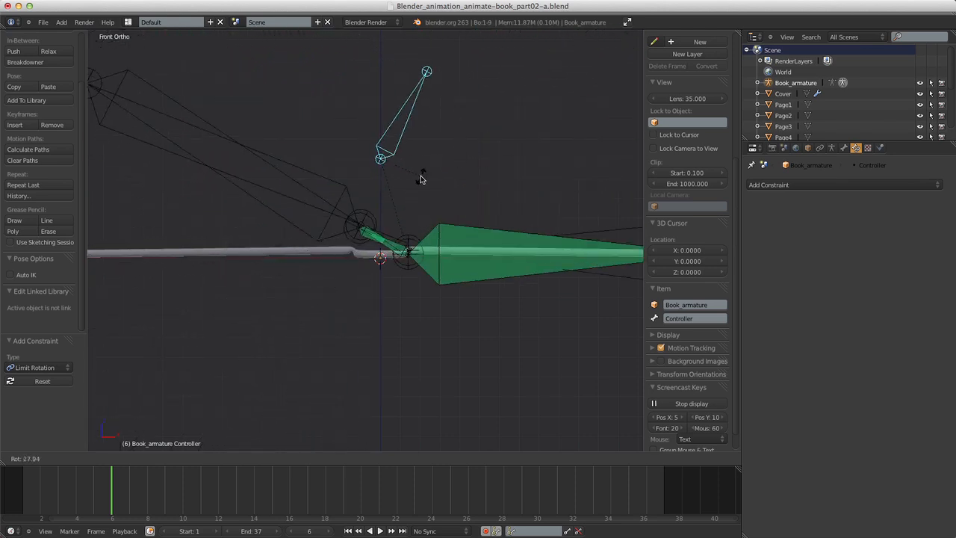
right_click(351, 46)
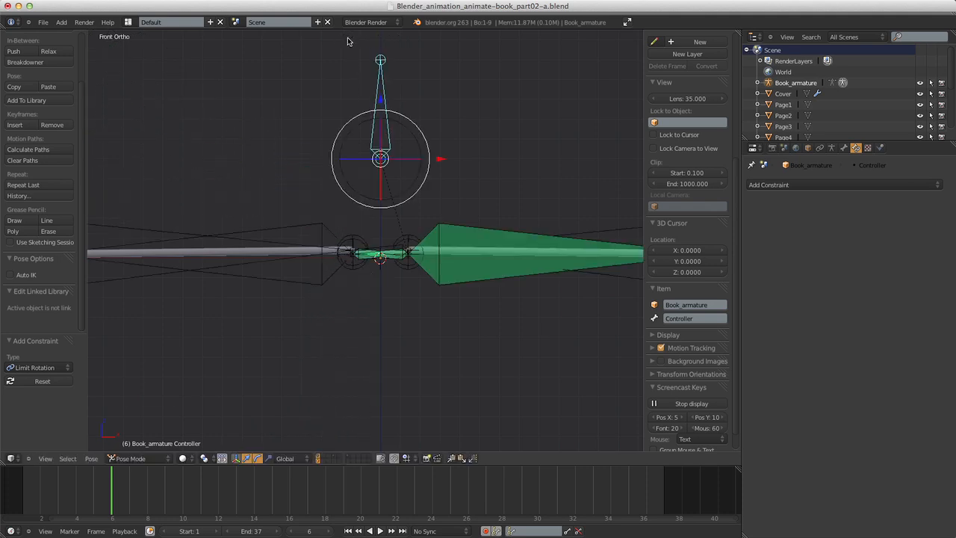
Add a Copy Rotation constraint to the cover.R bone, targeting the edge_Lroll bone of Book_armature.
right_click(318, 278)
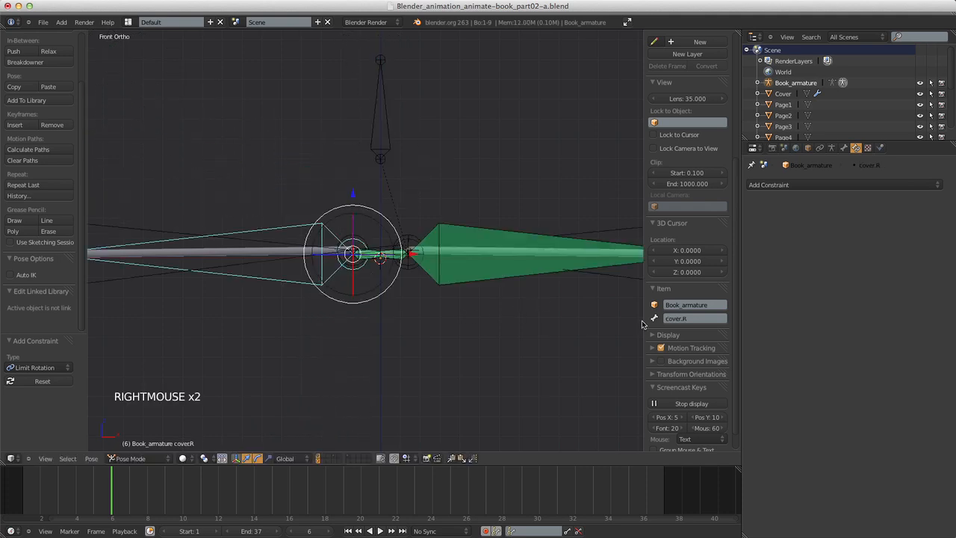
left_click(780, 185)
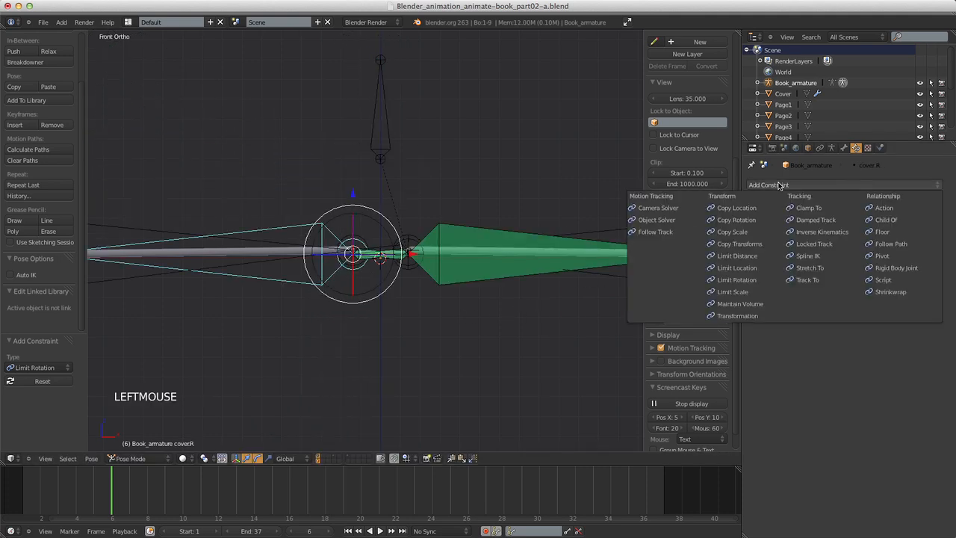
left_click(756, 218)
left_click(833, 225)
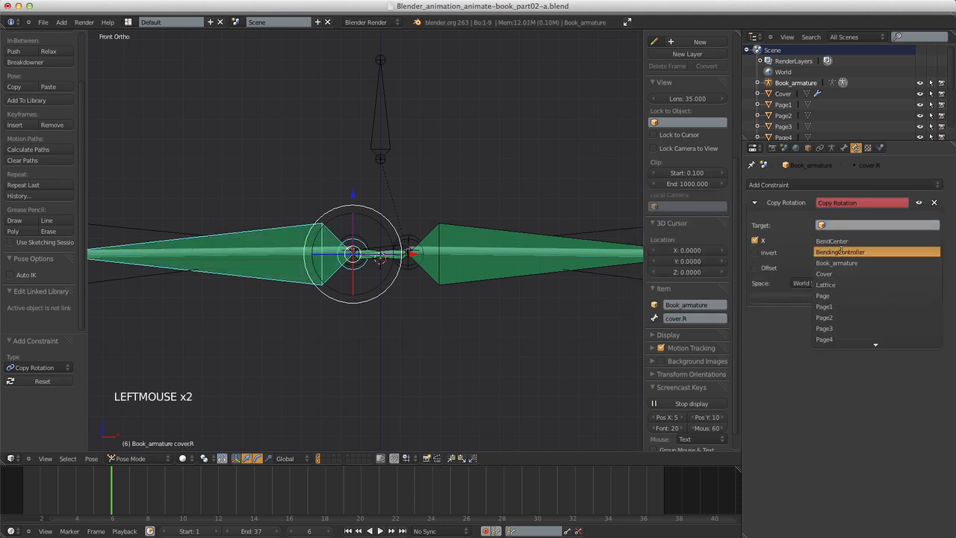
left_click(838, 262)
left_click(843, 240)
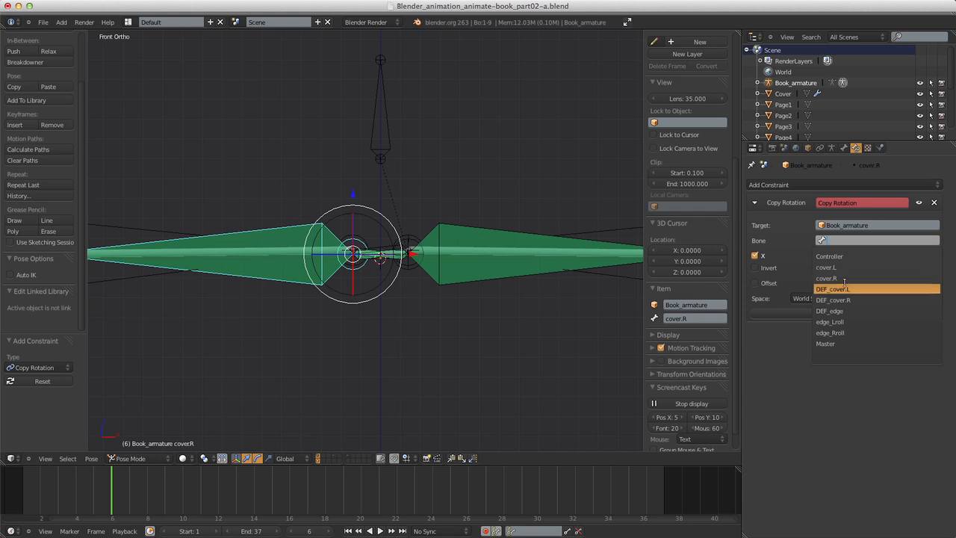
left_click(848, 323)
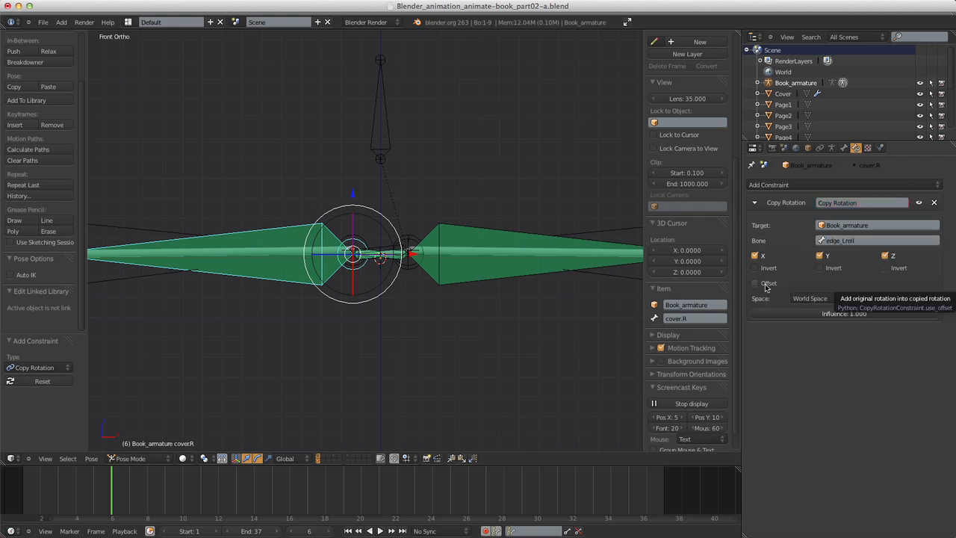
Set both spaces of cover.R's Copy Rotation constraint to Local Space.
left_click(815, 297)
left_click(833, 256)
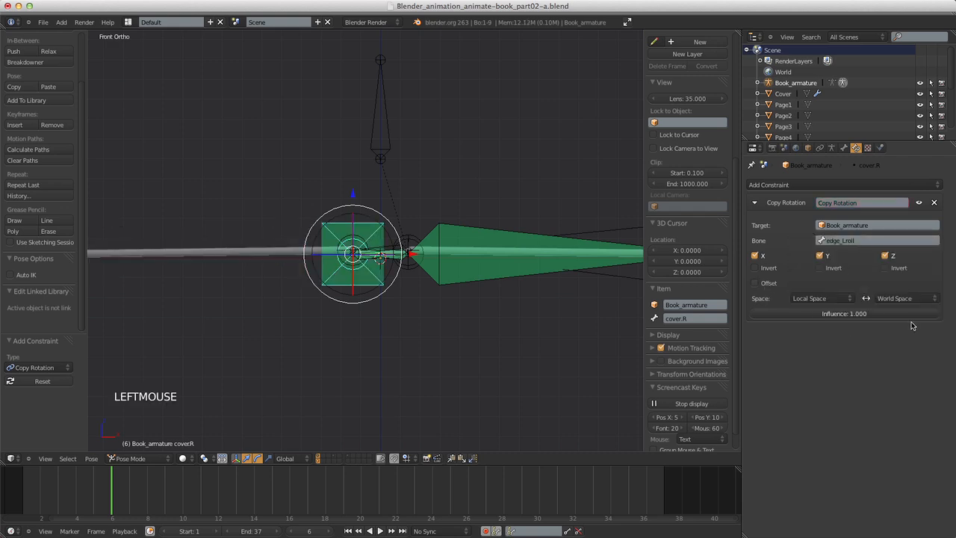
left_click(905, 298)
left_click(902, 252)
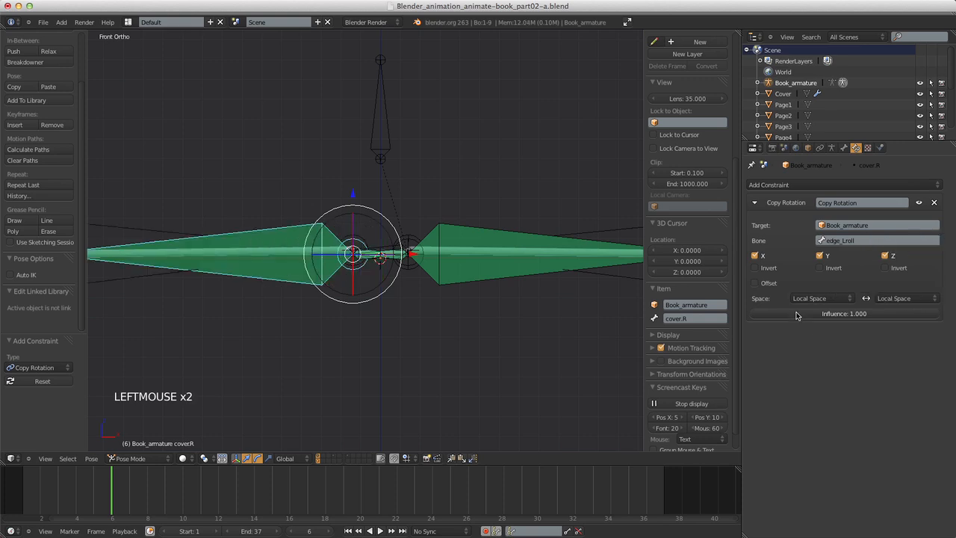
Add a Limit Rotation constraint to cover.R with Limit X at a maximum of 180° and For Transform enabled.
left_click(775, 187)
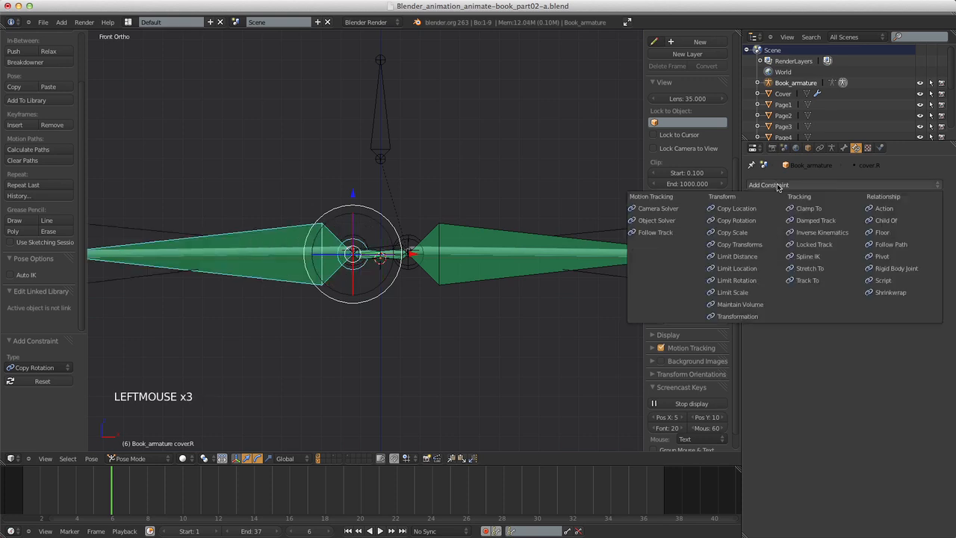
left_click(752, 286)
left_click(769, 356)
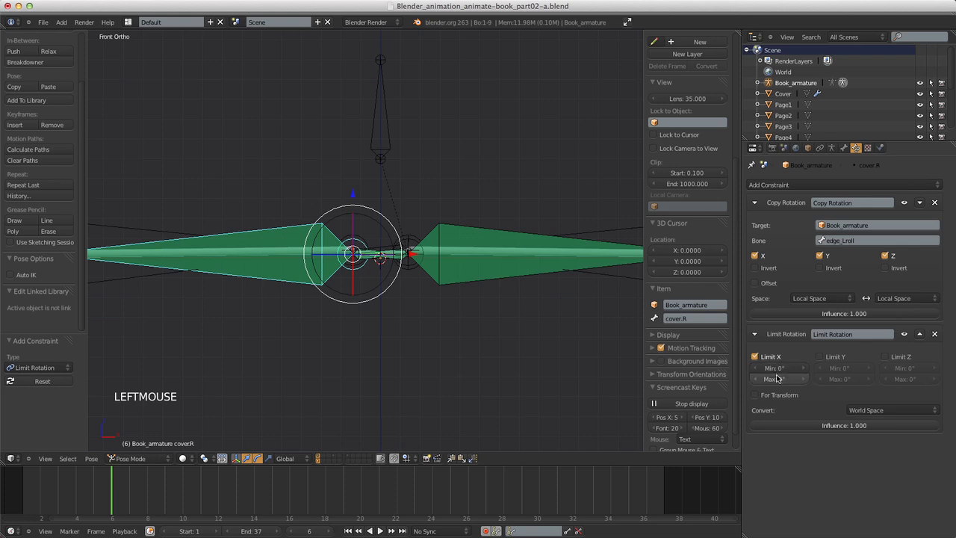
double_click(776, 379)
type("180")
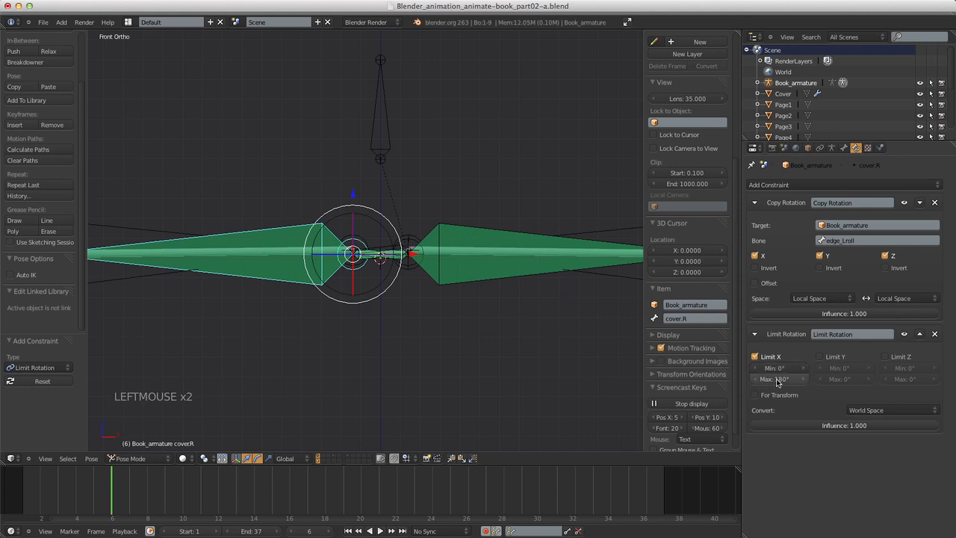
key("Return")
left_click(866, 411)
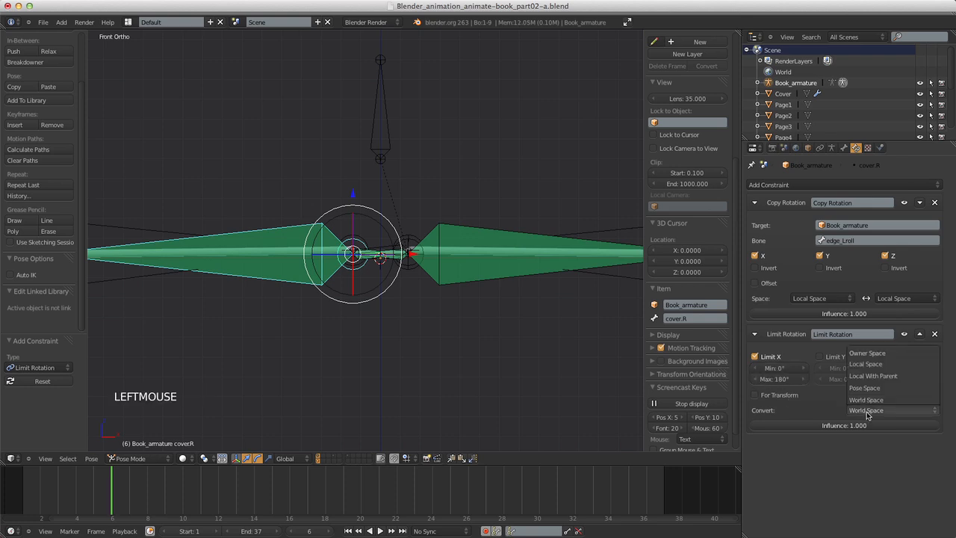
left_click(792, 399)
Test-rotate the Controller bone to check how both constrained covers fold together, cancelling the rotation.
scroll(388, 128, "down", 5)
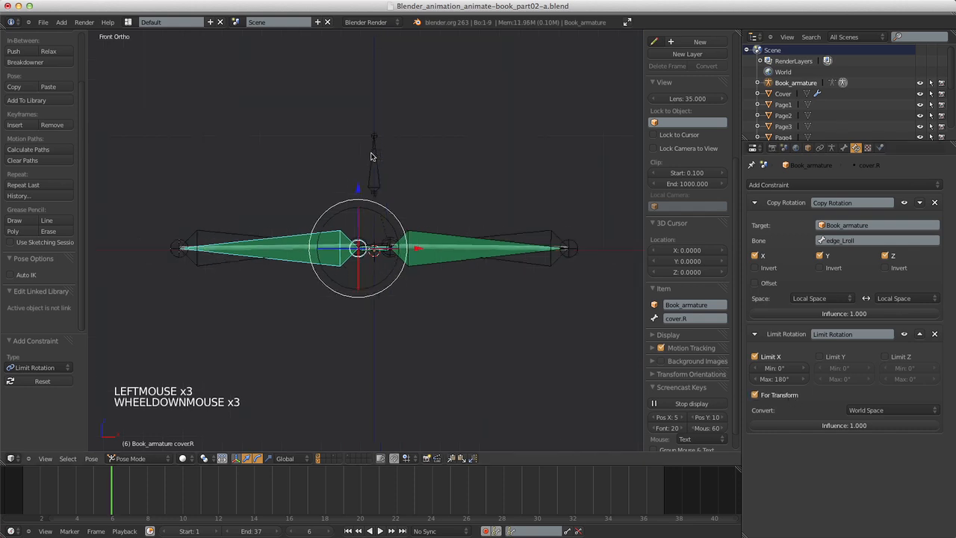
scroll(389, 123, "up", 7)
right_click(388, 121)
scroll(389, 122, "down", 4)
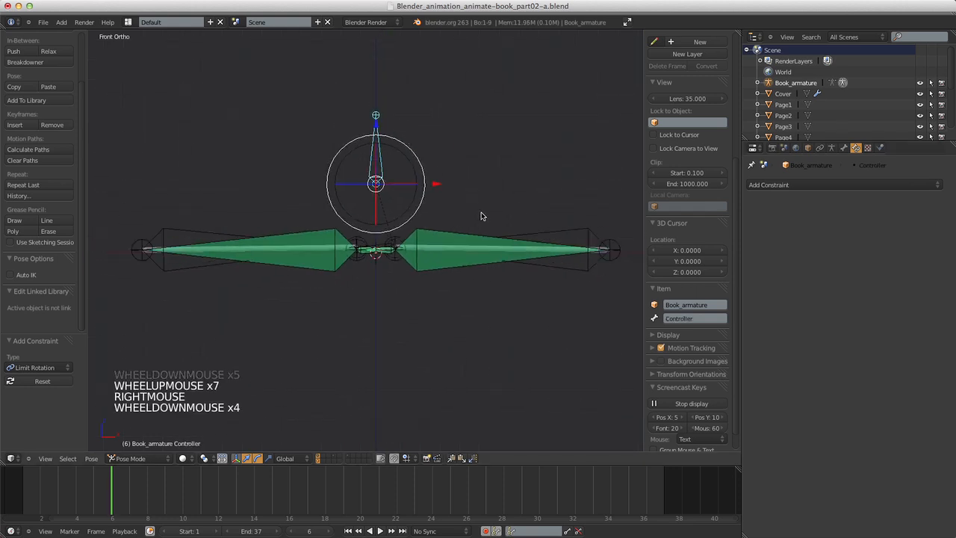
key("r")
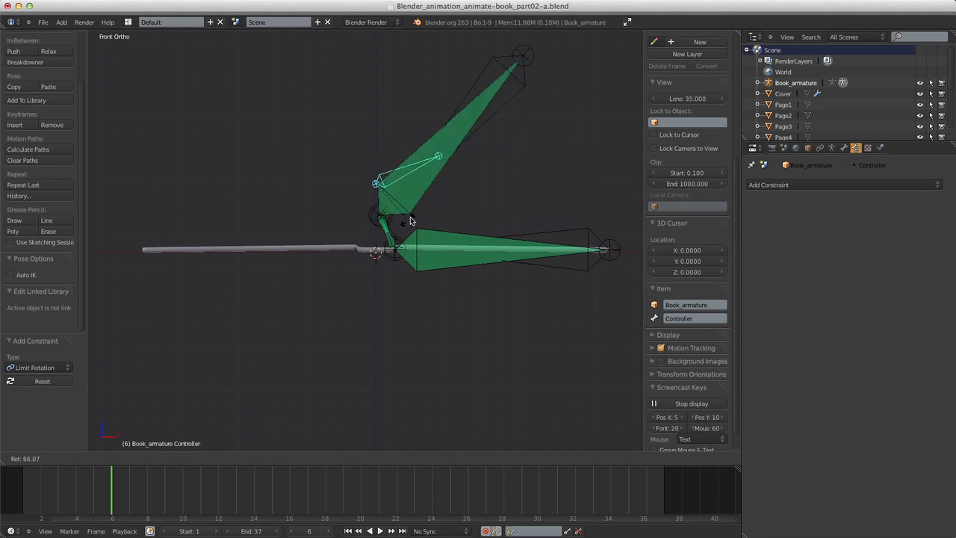
right_click(440, 186)
Examine the spine bones between the two covers up close, selecting the DEF_edge bone.
scroll(457, 199, "up", 6)
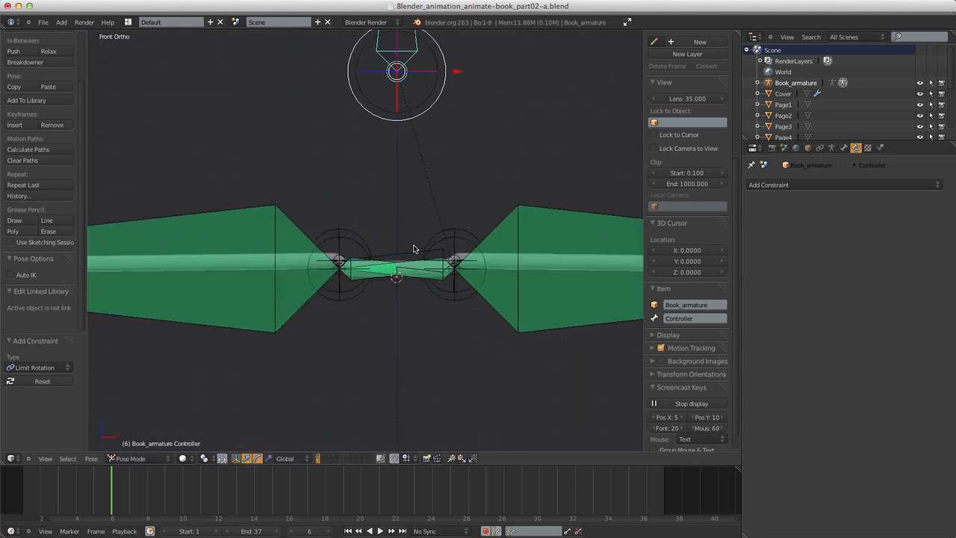
scroll(410, 215, "up", 4)
scroll(411, 237, "down", 6)
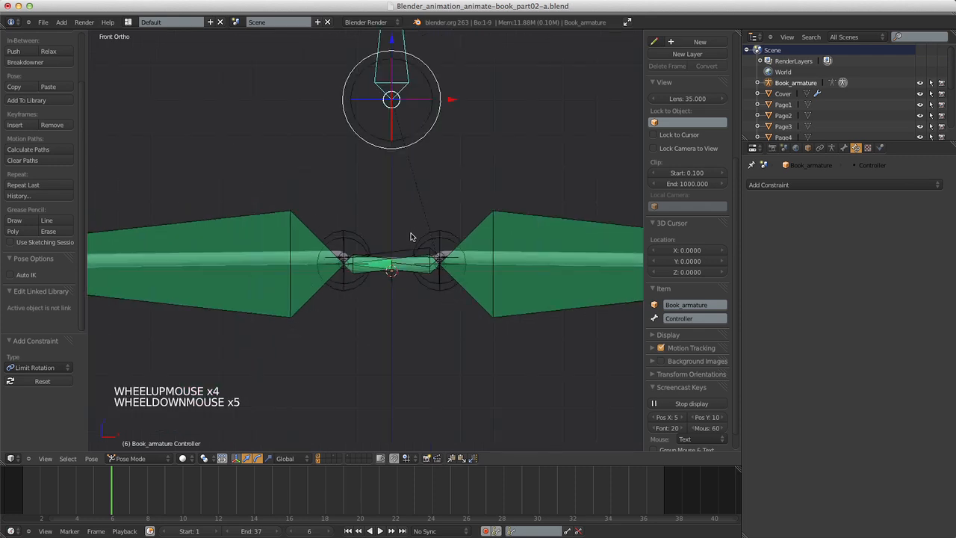
scroll(412, 239, "up", 1)
scroll(411, 239, "down", 1)
scroll(410, 246, "up", 5)
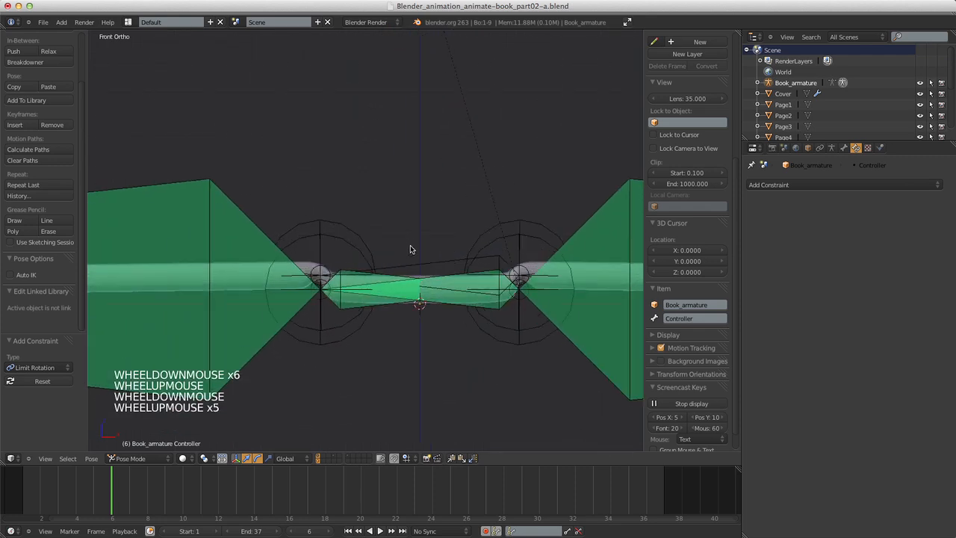
right_click(448, 262)
scroll(437, 215, "down", 6)
scroll(433, 210, "down", 5)
scroll(429, 205, "up", 7)
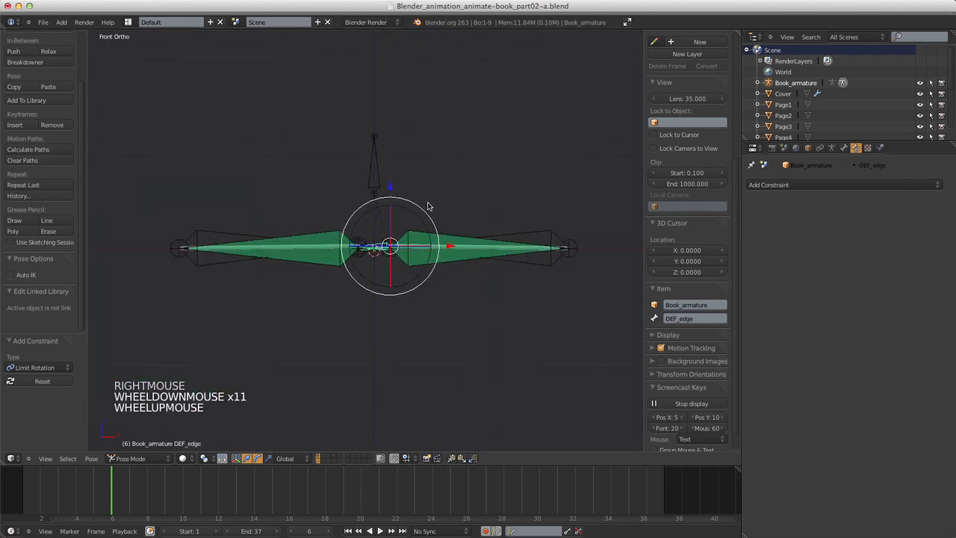
scroll(390, 165, "down", 3)
scroll(385, 158, "up", 2)
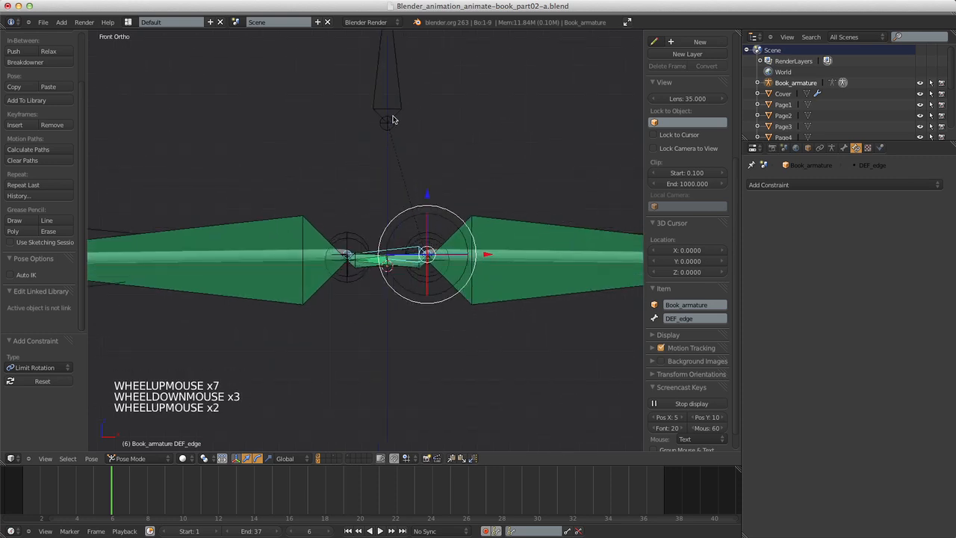
Rotate the Controller bone about 97.7° so the cover.R bone folds over cover.L.
right_click(394, 118)
key("r")
key("r")
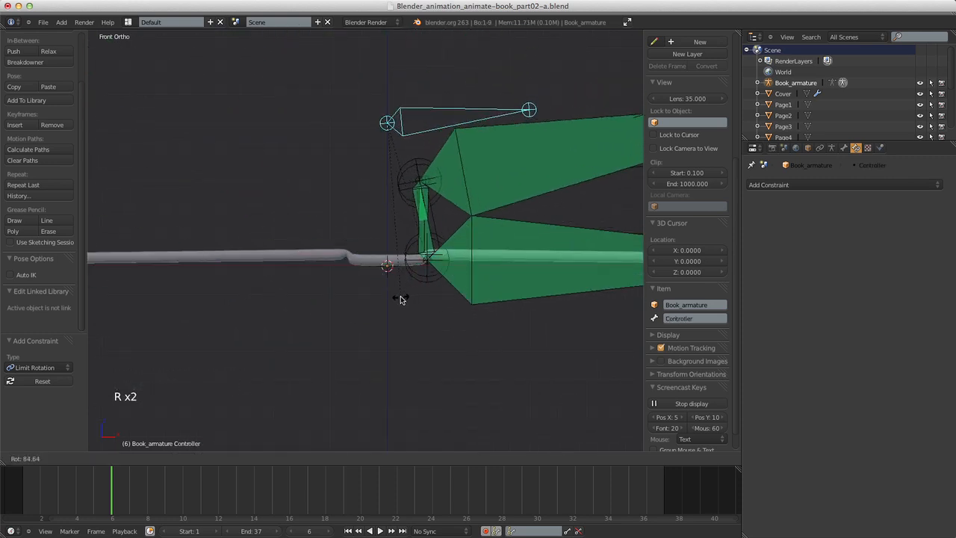
left_click(362, 289)
scroll(441, 255, "up", 3)
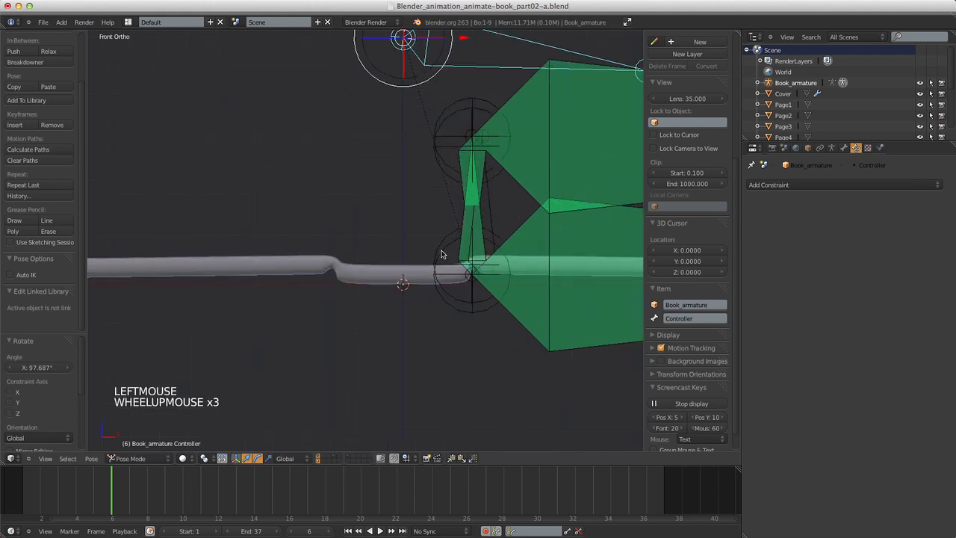
scroll(460, 249, "down", 4)
middle_click_drag(635, 282, 493, 286, "shift")
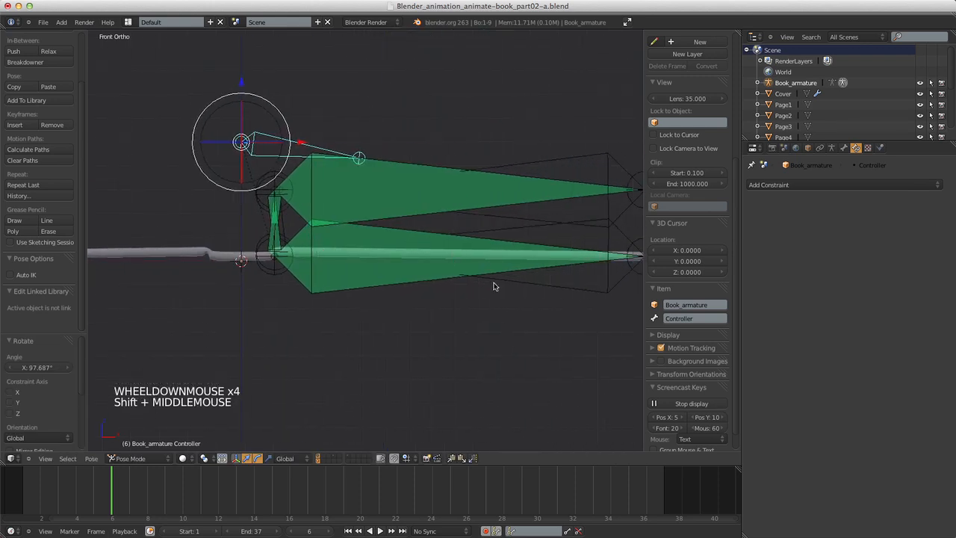
Select the DEF_cover.L bone and examine the closed cover bones and their joint at the spine.
right_click(526, 289)
scroll(321, 274, "up", 1)
scroll(315, 243, "down", 1)
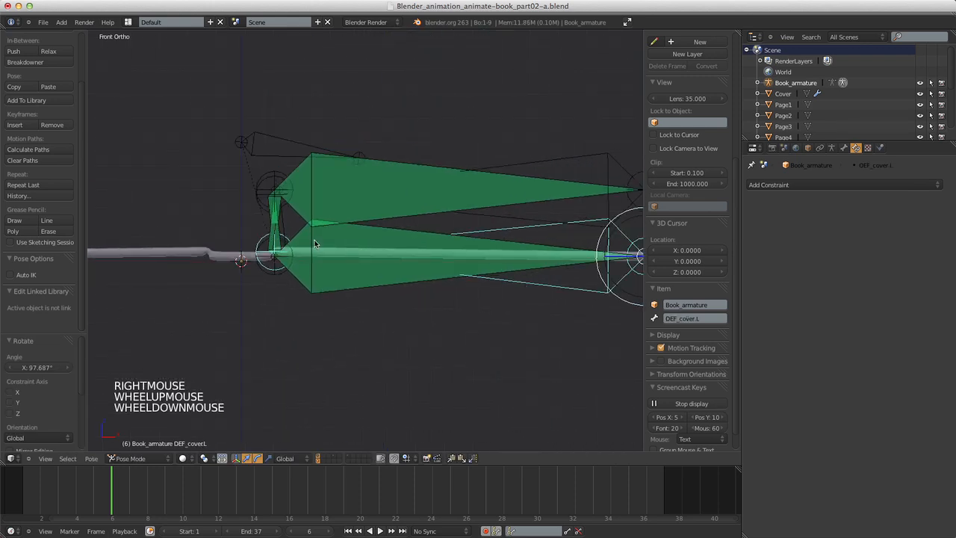
middle_click_drag(284, 256, 301, 258, "shift")
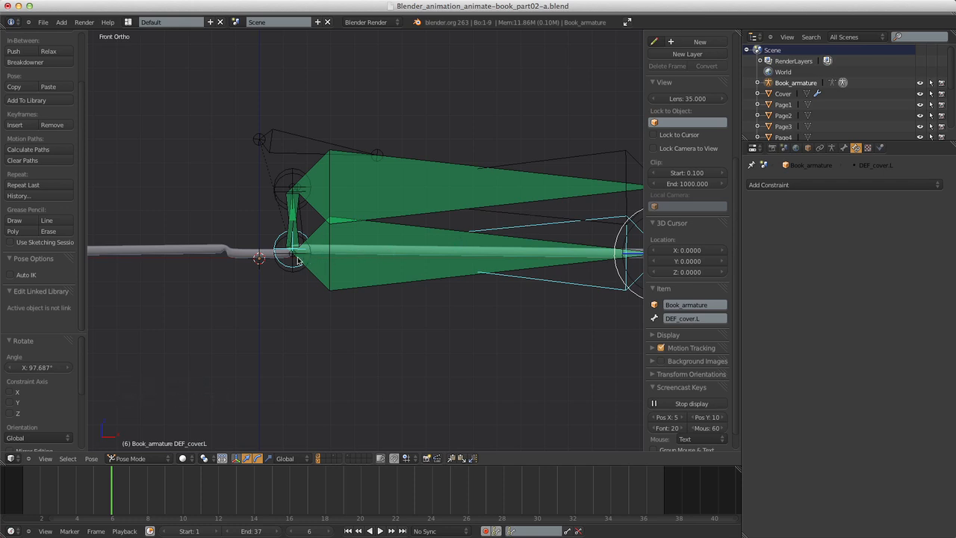
scroll(297, 252, "up", 4)
middle_click_drag(299, 251, 388, 263, "shift")
scroll(418, 241, "down", 12)
scroll(418, 241, "up", 3)
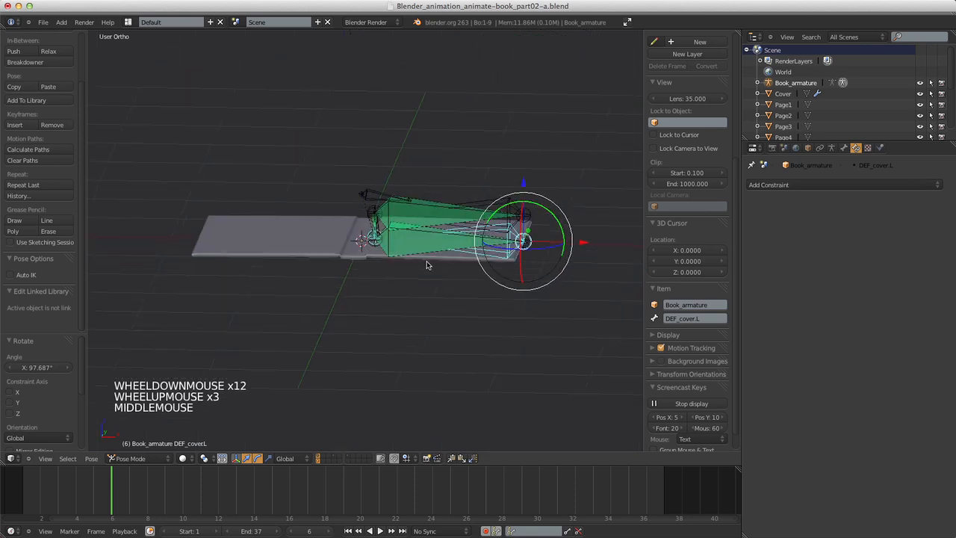
Switch to Object Mode and parent the Cover mesh to Book_armature using Armature Deform With Empty Groups.
left_click(146, 458)
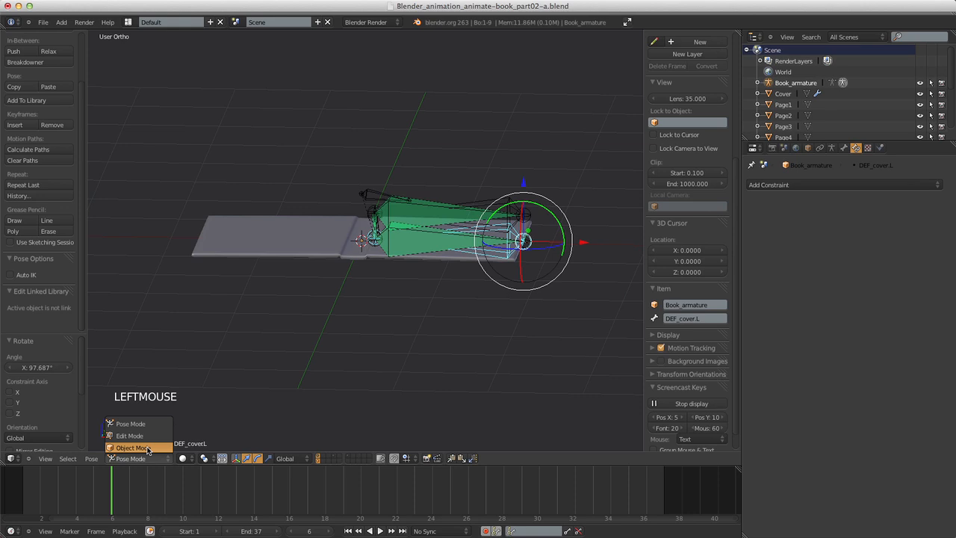
left_click(147, 448)
scroll(331, 290, "up", 3)
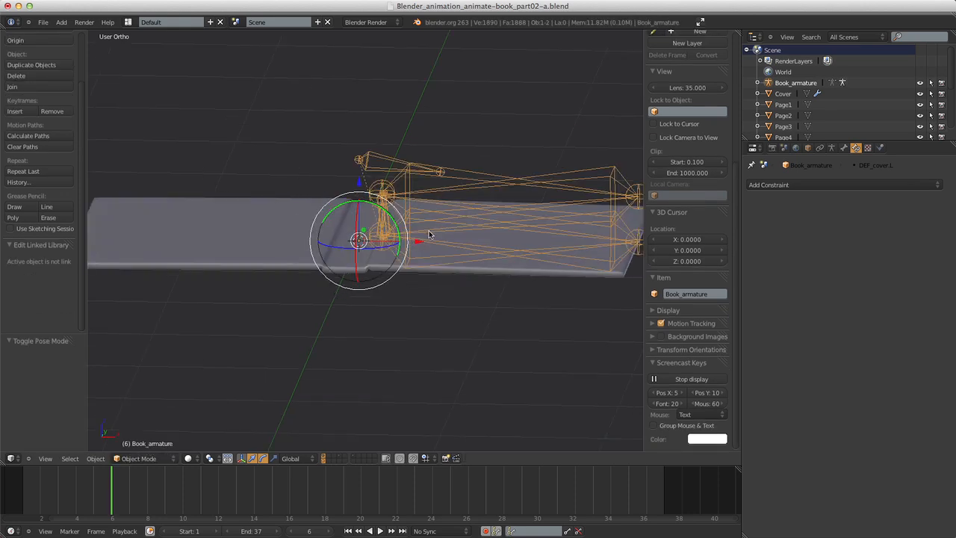
right_click(261, 263)
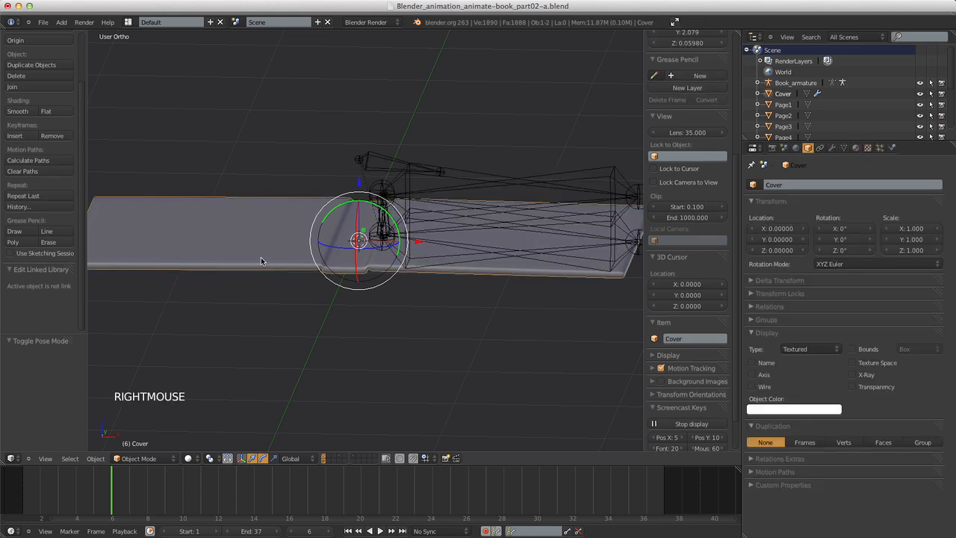
right_click(422, 211, "shift")
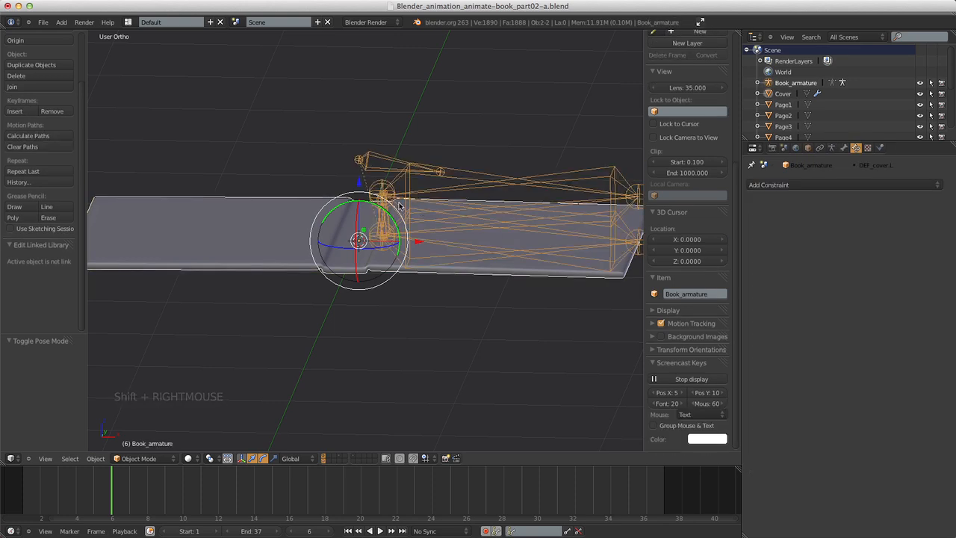
key("ctrl+p")
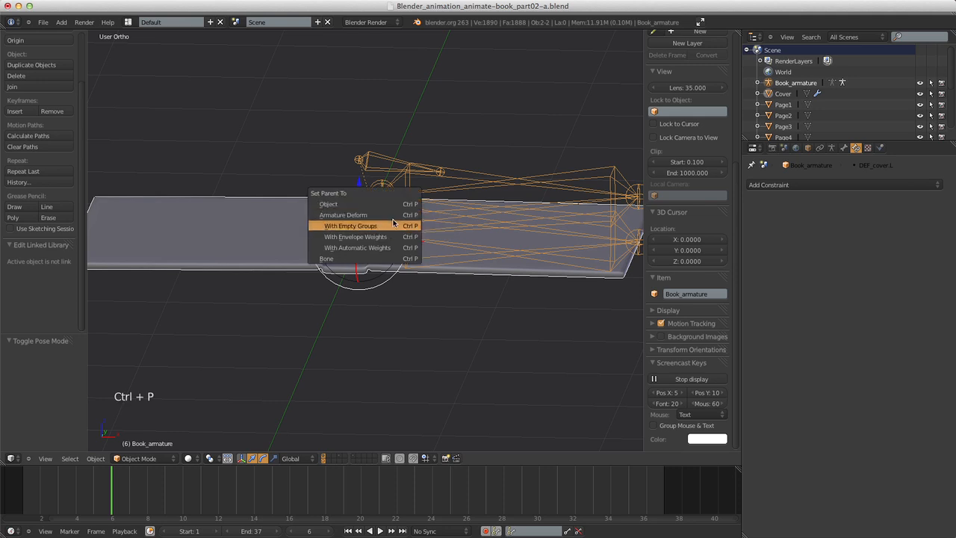
left_click(338, 227)
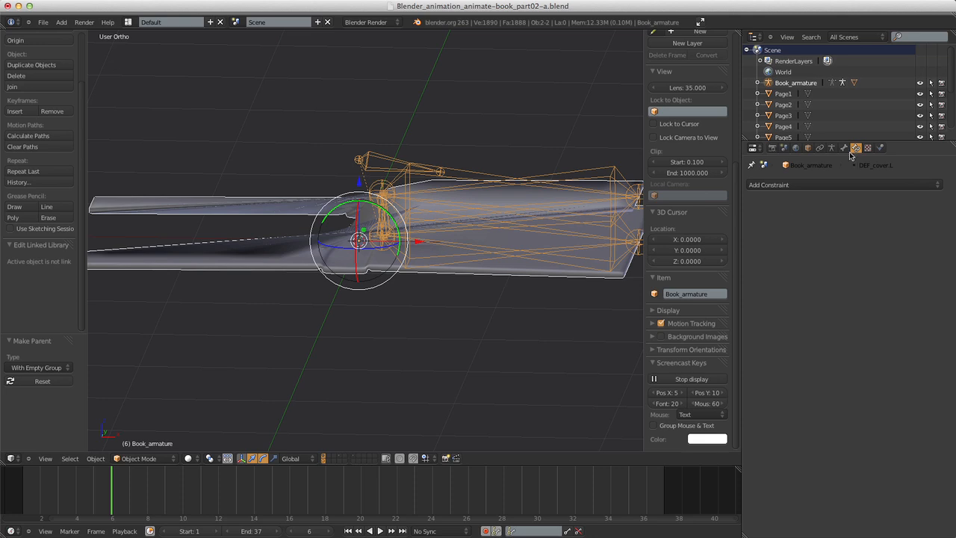
Select the Cover mesh and move its Armature modifier above Subsurf in the modifier stack.
right_click(455, 281)
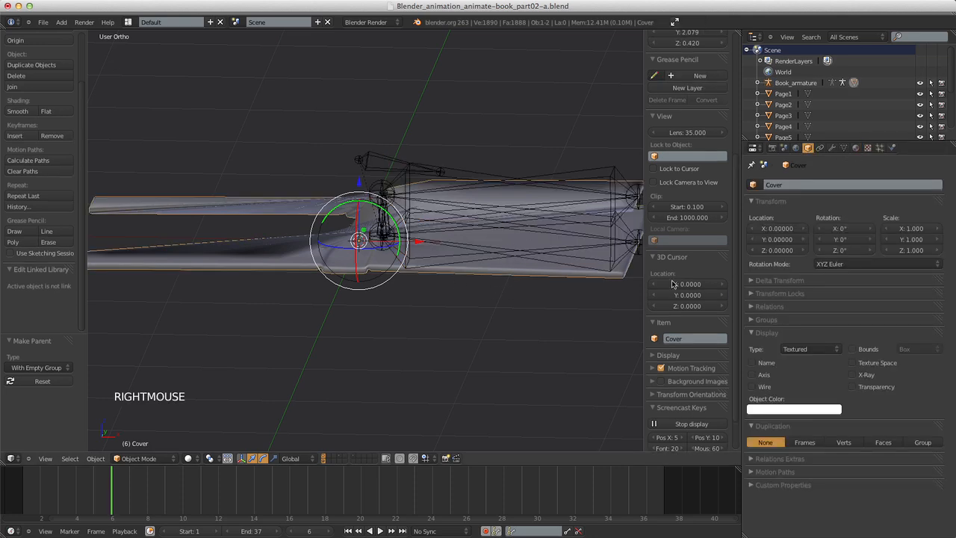
left_click(831, 149)
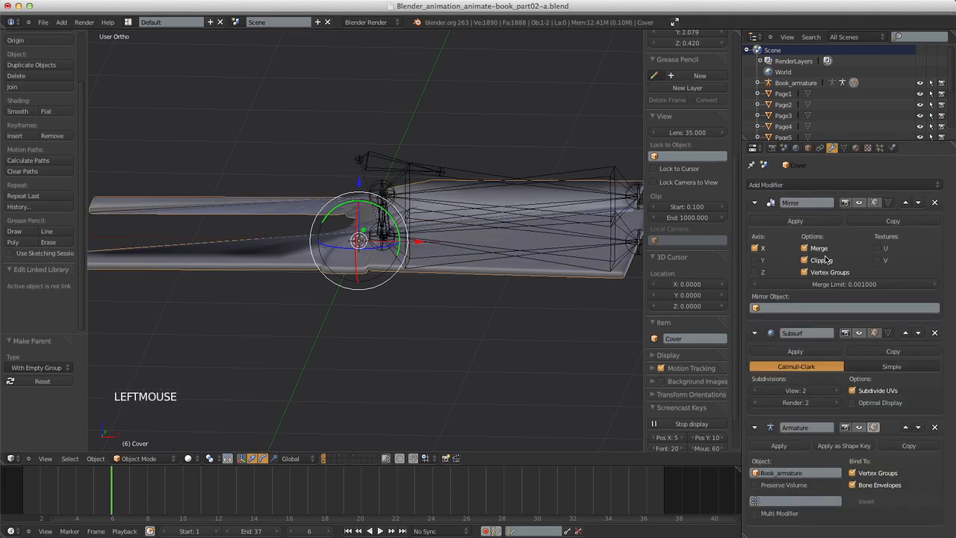
scroll(823, 298, "down", 3)
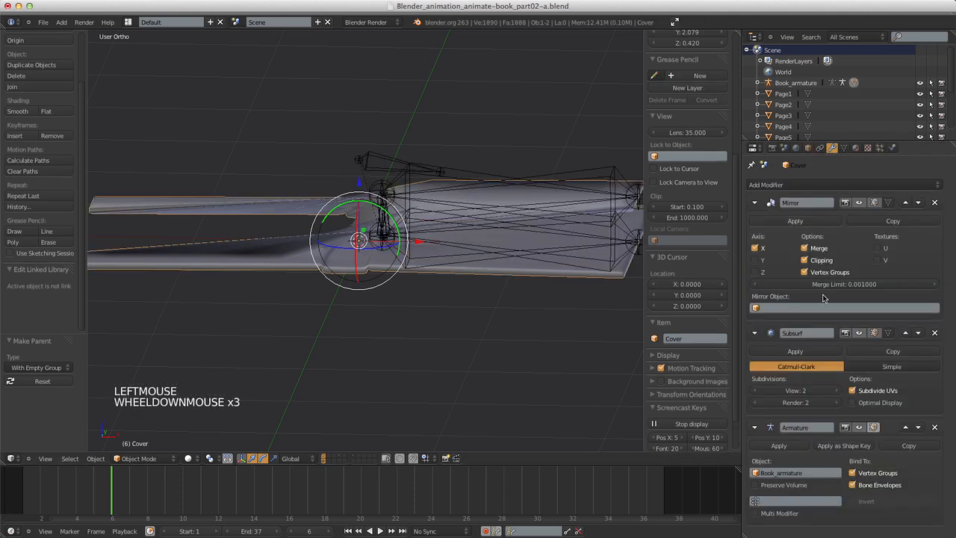
left_click(905, 427)
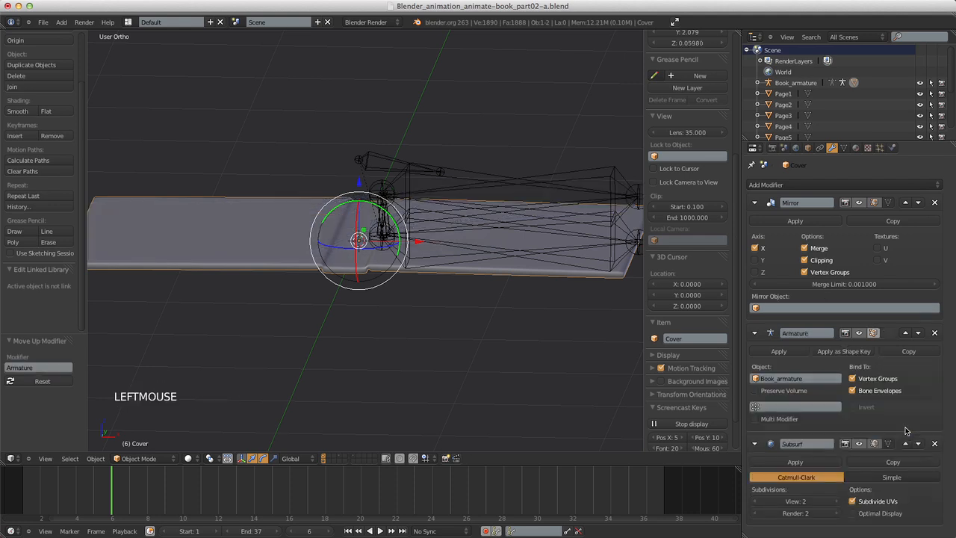
Turn off Bone Envelopes on the Cover's Armature modifier and apply the Mirror modifier.
scroll(888, 398, "up", 1)
left_click(881, 394)
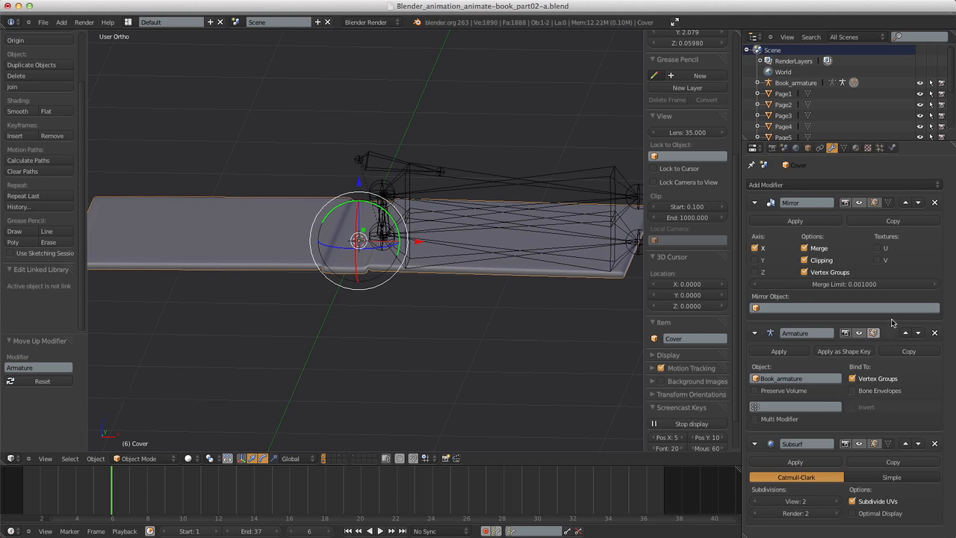
left_click(768, 222)
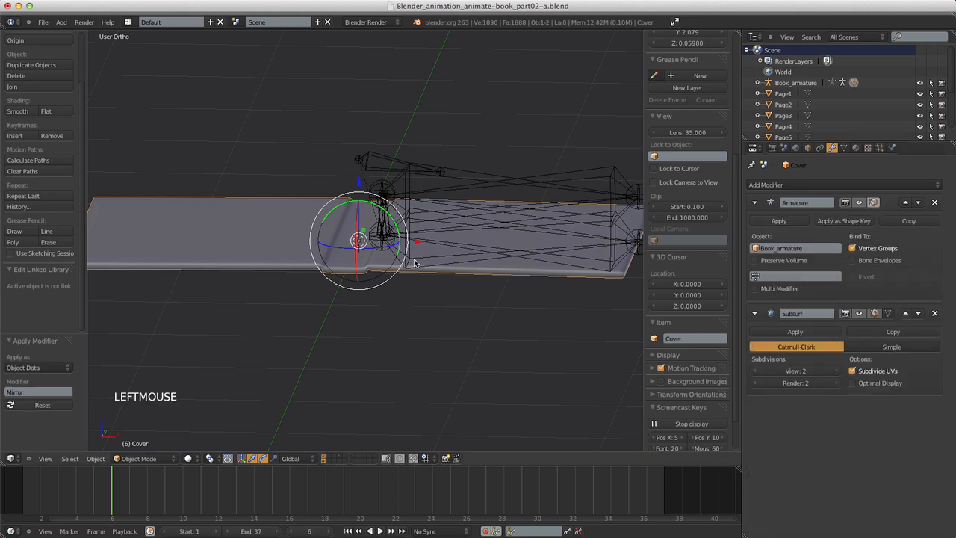
Examine the Cover mesh from the front and read through its list of vertex groups.
key("KP_1")
scroll(459, 282, "up", 3)
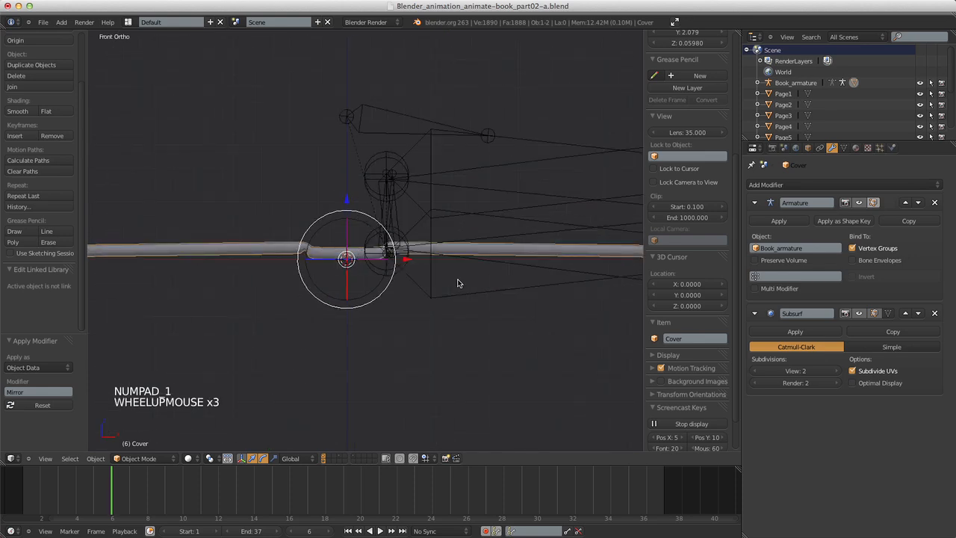
left_click(844, 148)
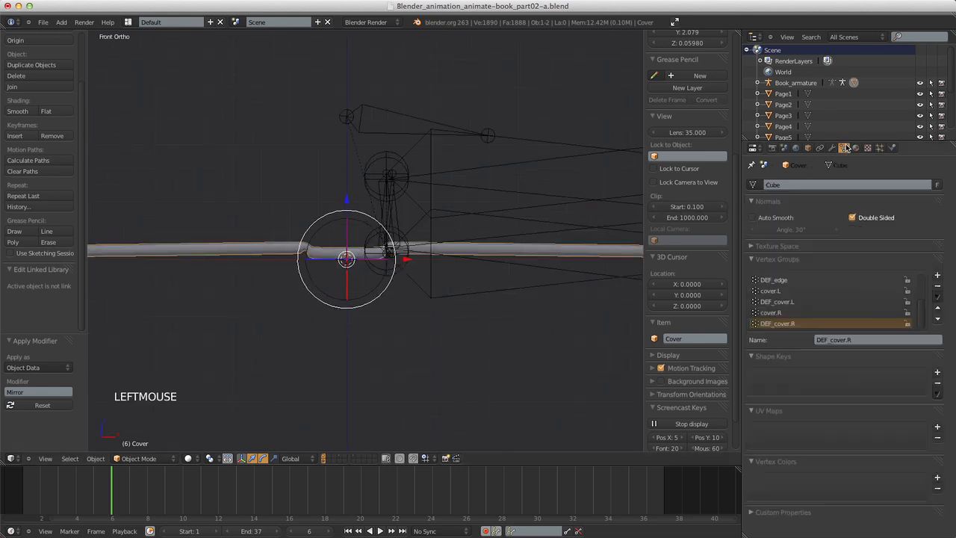
scroll(806, 292, "down", 14)
scroll(863, 293, "up", 4)
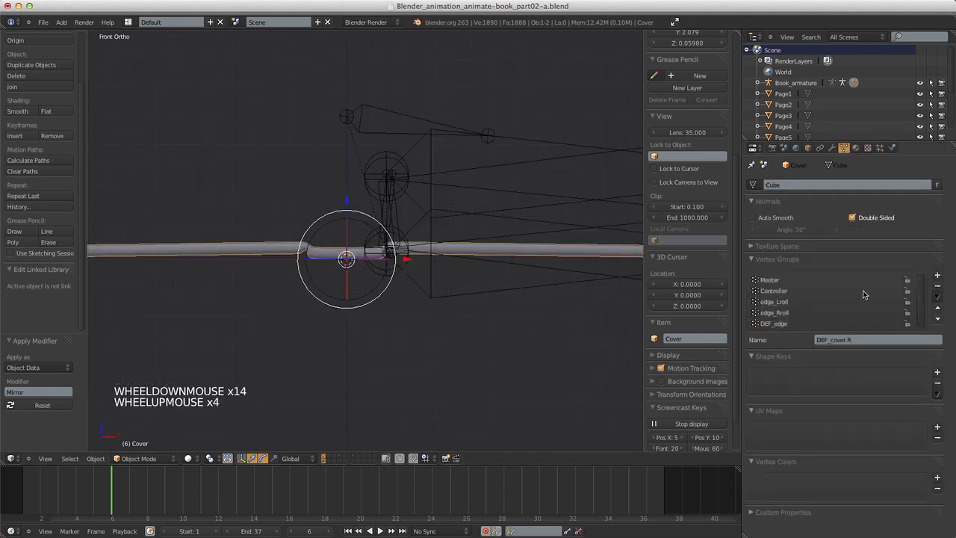
scroll(861, 299, "up", 5)
scroll(862, 299, "down", 20)
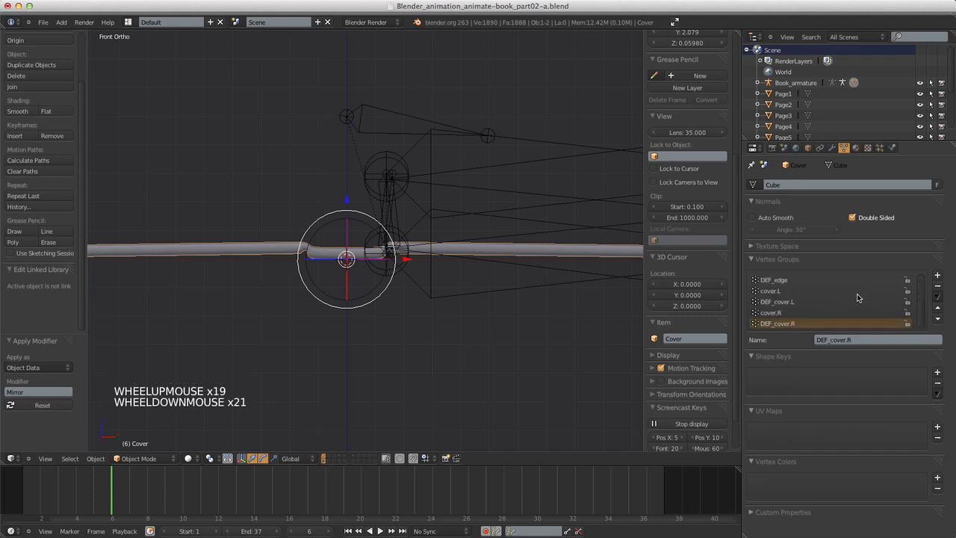
scroll(803, 292, "up", 20)
scroll(803, 292, "down", 1)
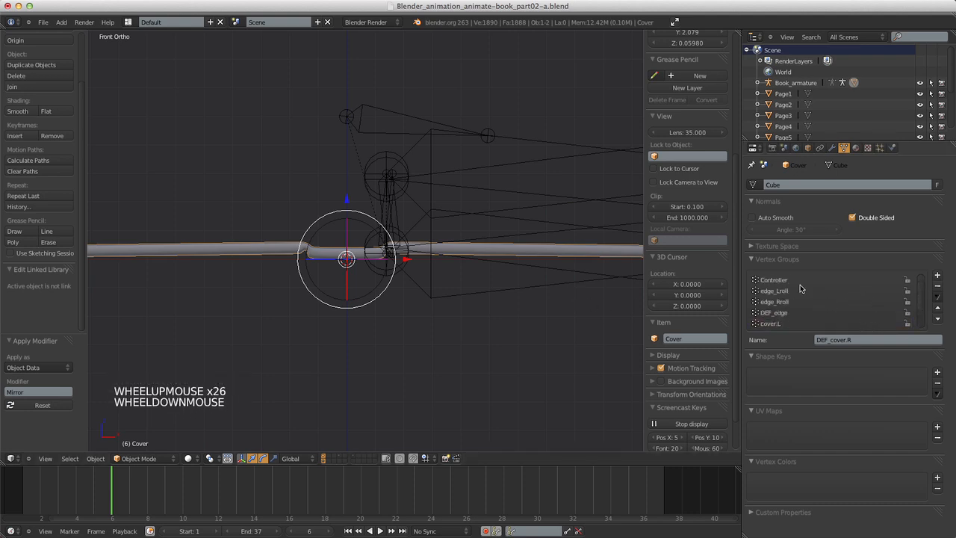
scroll(803, 292, "up", 7)
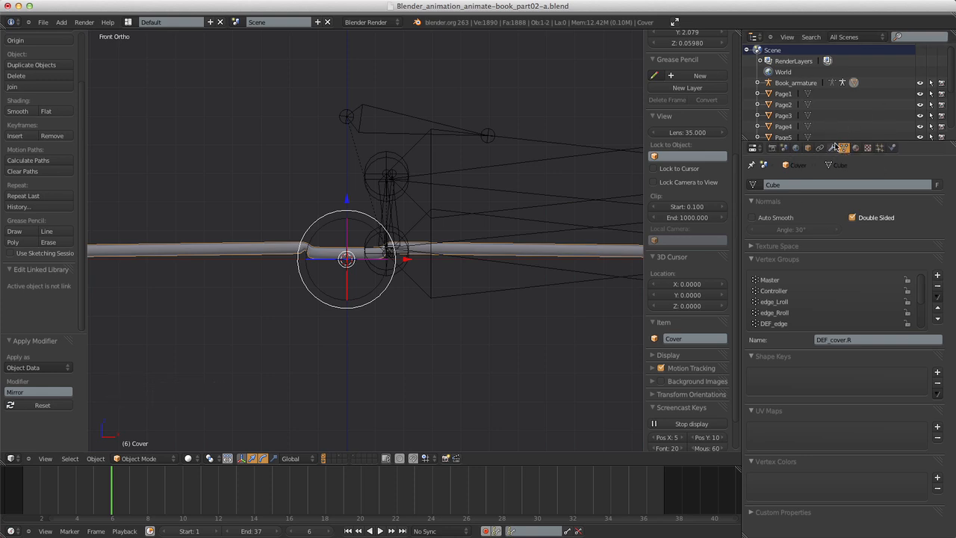
scroll(801, 299, "up", 2)
scroll(801, 300, "down", 12)
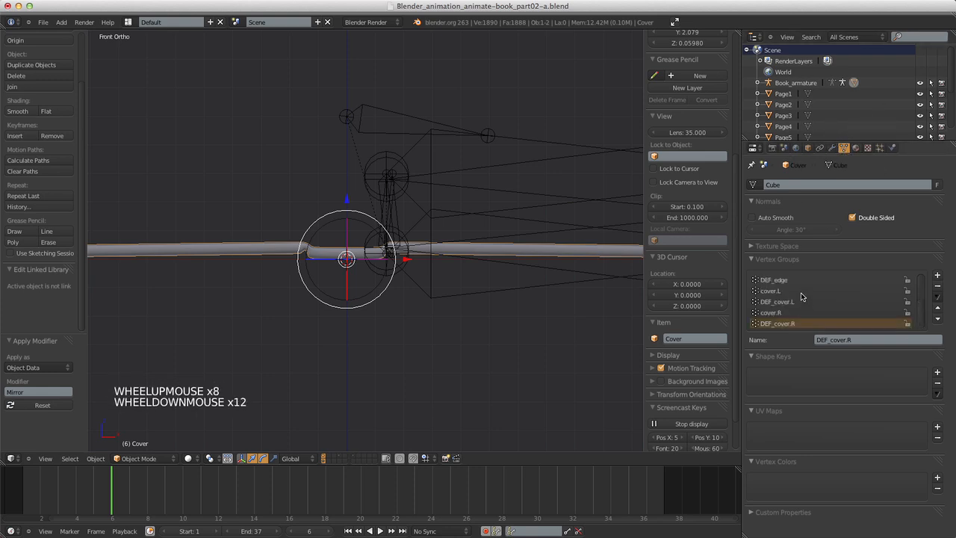
scroll(801, 296, "up", 19)
scroll(510, 286, "down", 5)
scroll(510, 284, "down", 1)
scroll(509, 283, "up", 1)
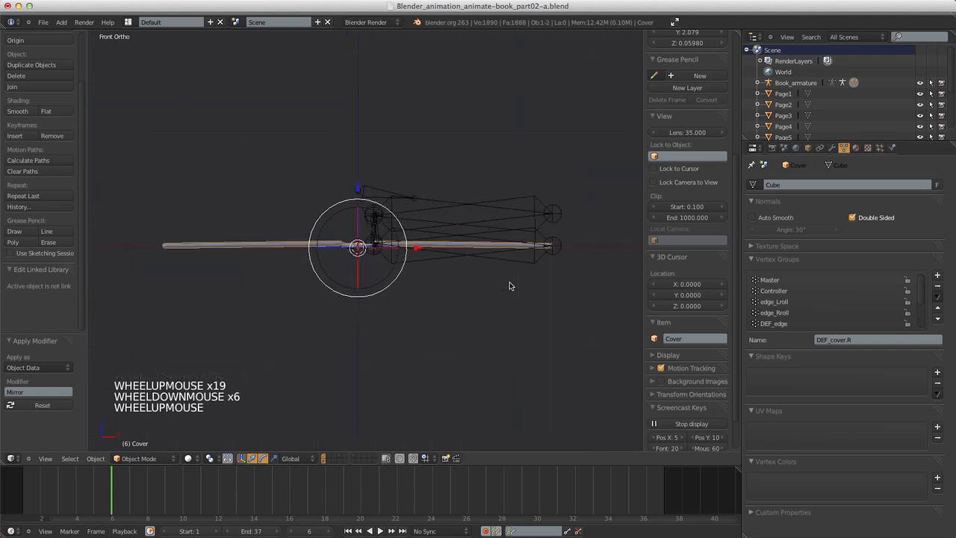
scroll(794, 281, "up", 5)
scroll(791, 284, "down", 15)
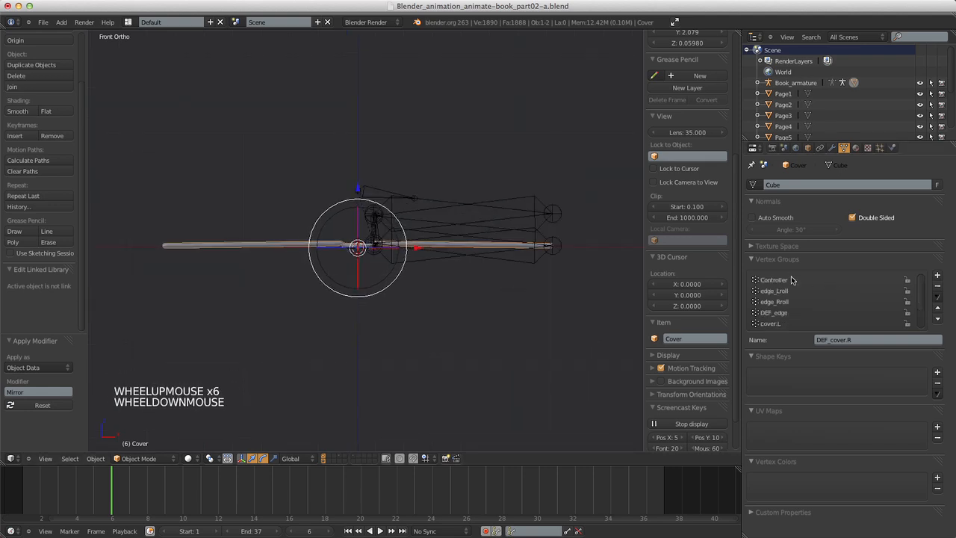
scroll(785, 290, "up", 11)
scroll(784, 290, "up", 6)
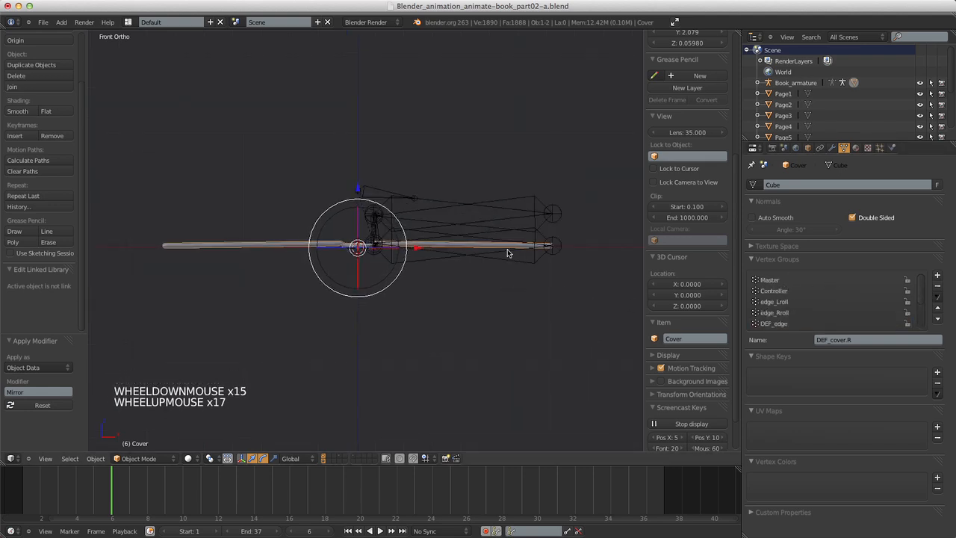
scroll(793, 281, "down", 5)
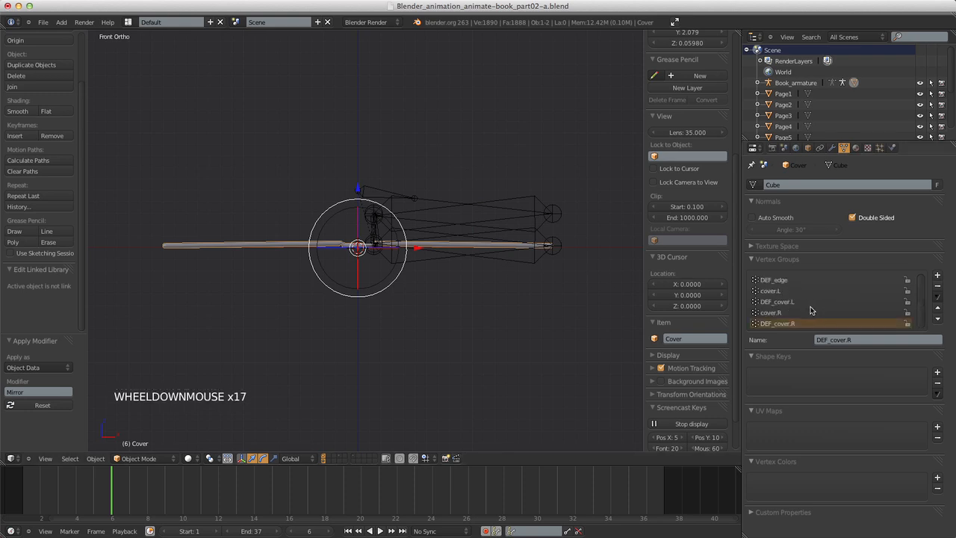
Remove the cover.R and cover.L vertex groups from the Cover mesh.
left_click(810, 312)
left_click(936, 286)
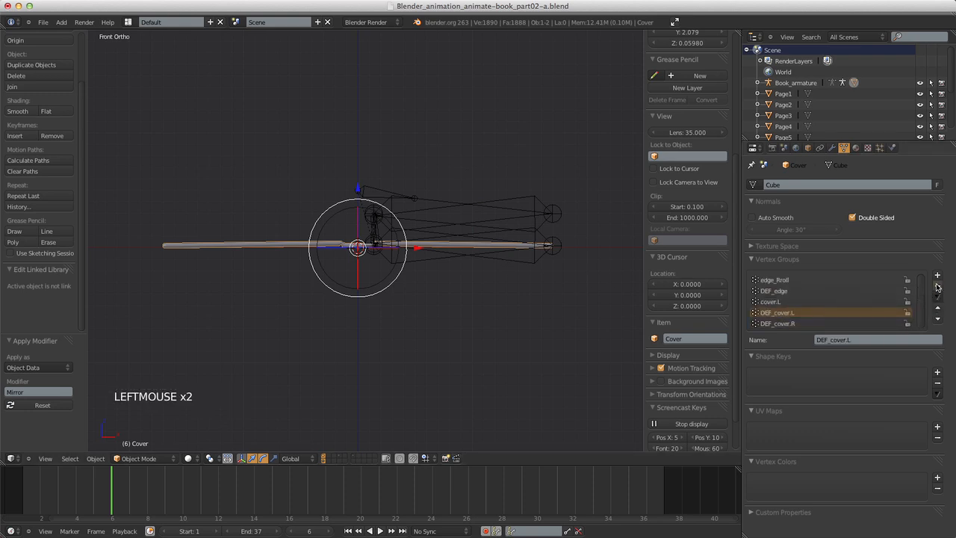
left_click(816, 302)
left_click(937, 286)
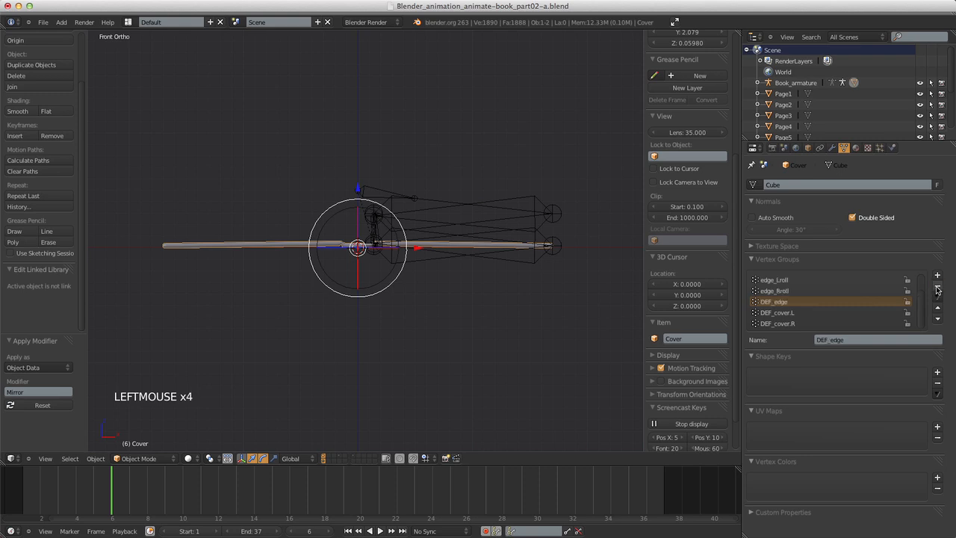
Remove the Master, Controller, edge_Lroll and edge_Rroll vertex groups, keeping only the groups with the DEF prefix.
scroll(769, 301, "up", 11)
left_click(821, 279)
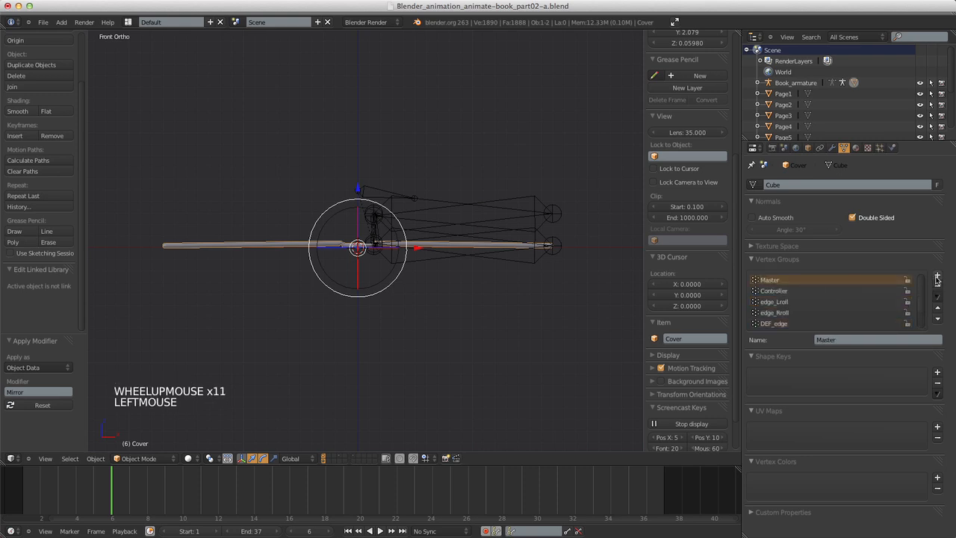
left_click(937, 286)
left_click(937, 286)
left_click(937, 287)
left_click(937, 287)
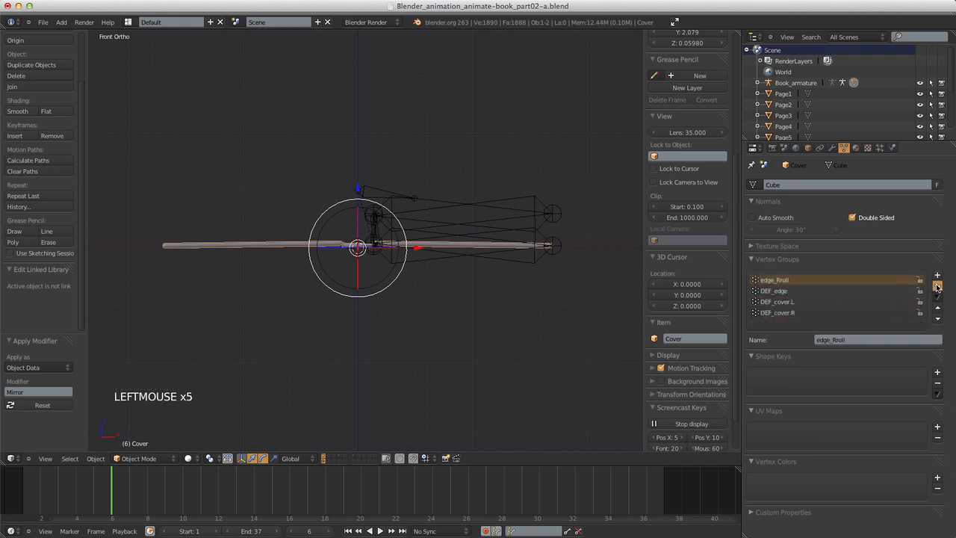
In Edit Mode, select the vertices of the central spine section and assign them to the DEF_edge group at weight 1.000.
scroll(597, 301, "up", 3)
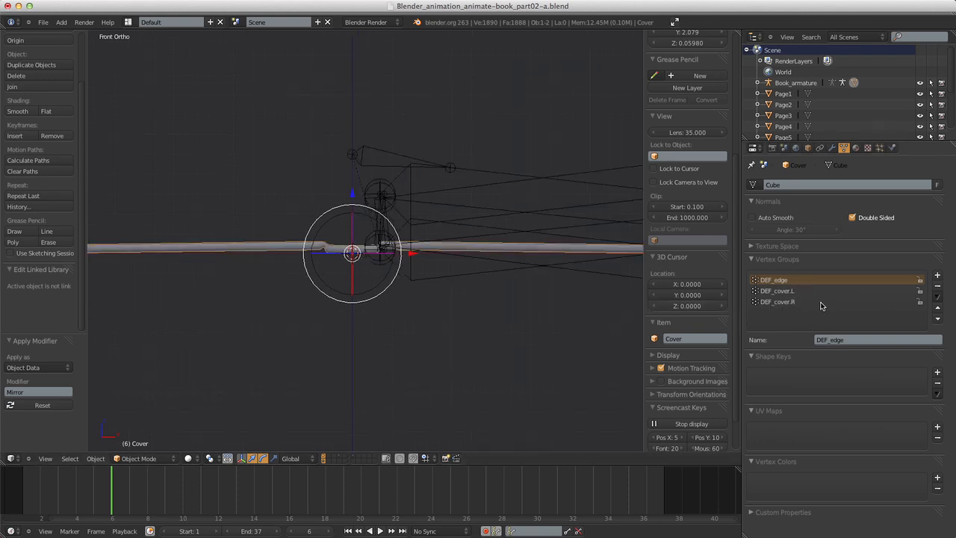
key("Tab")
key("a")
key("a")
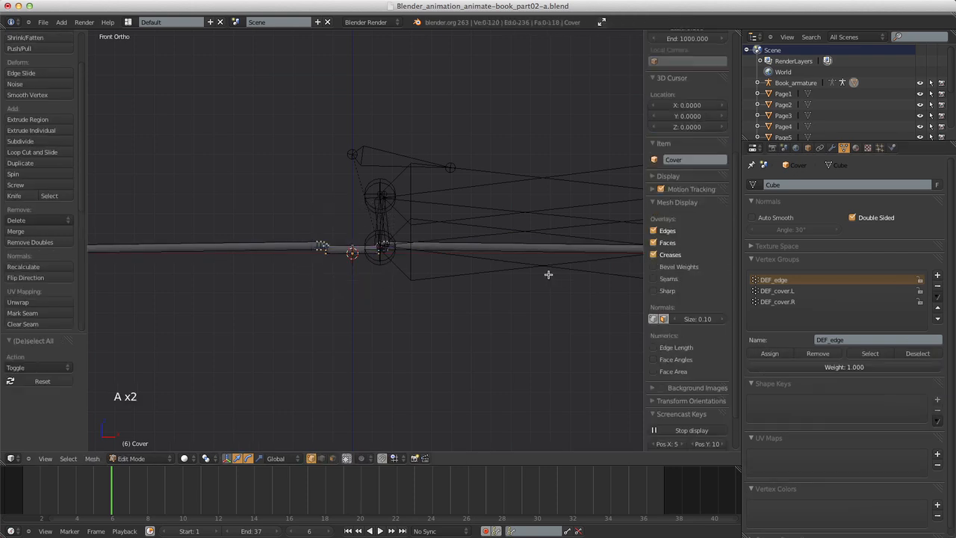
scroll(481, 283, "up", 7)
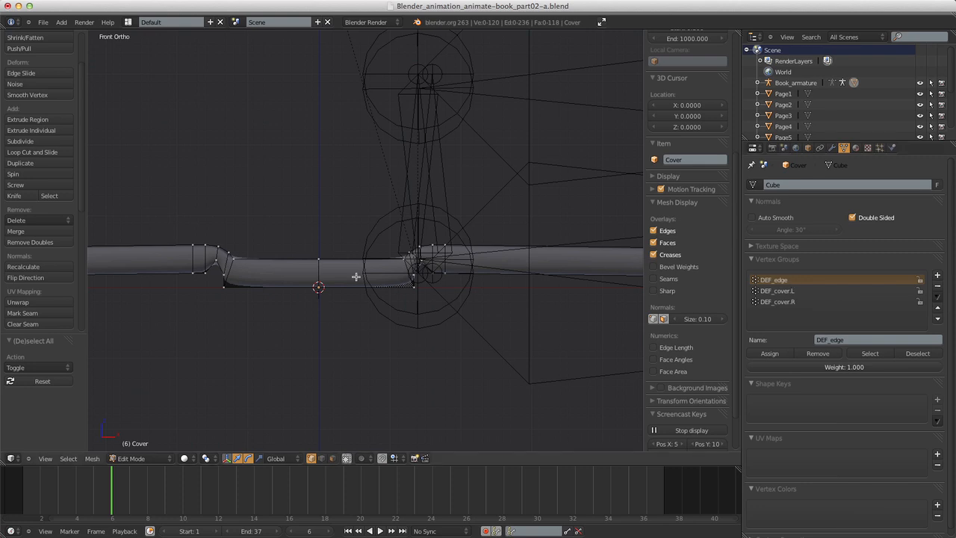
key("a")
key("a")
key("b")
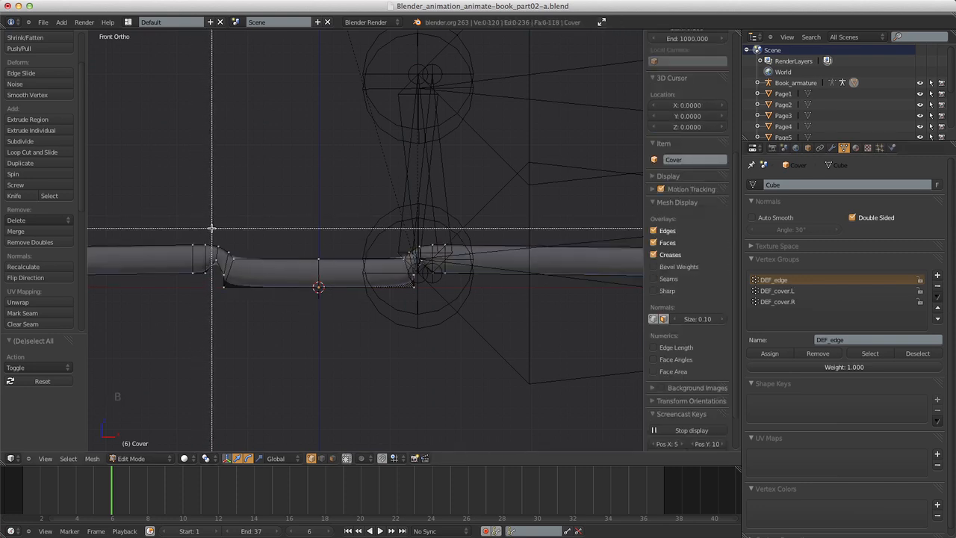
left_click_drag(212, 227, 429, 323)
left_click_drag(424, 323, 421, 323)
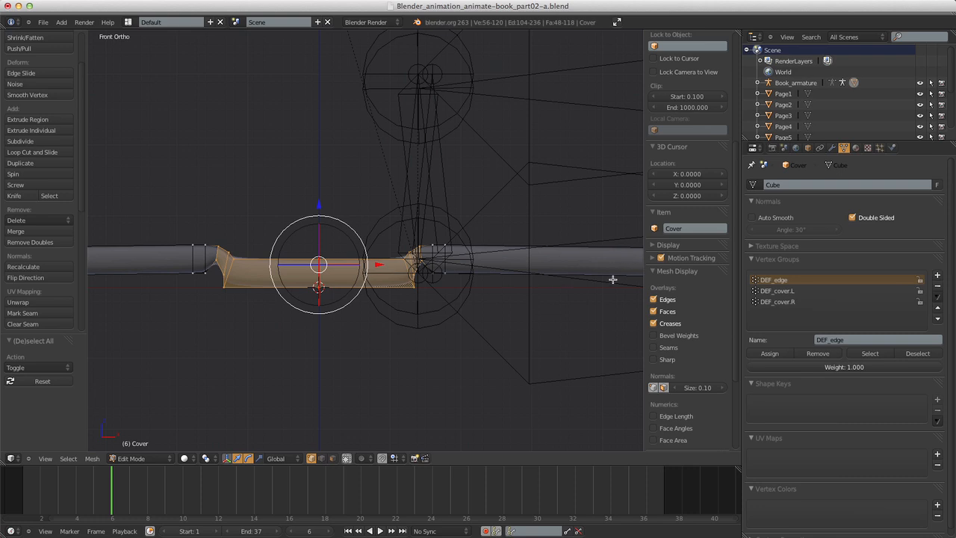
left_click(769, 353)
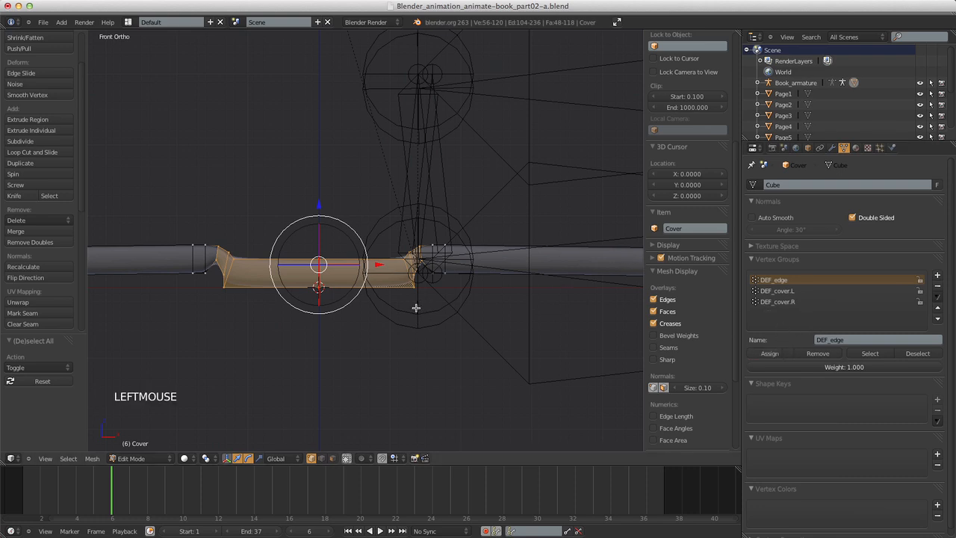
Select only the positive X cover half, from its outer end to the spine joint, and assign it to DEF_cover.L at weight 1.000.
key("a")
scroll(416, 307, "down", 5)
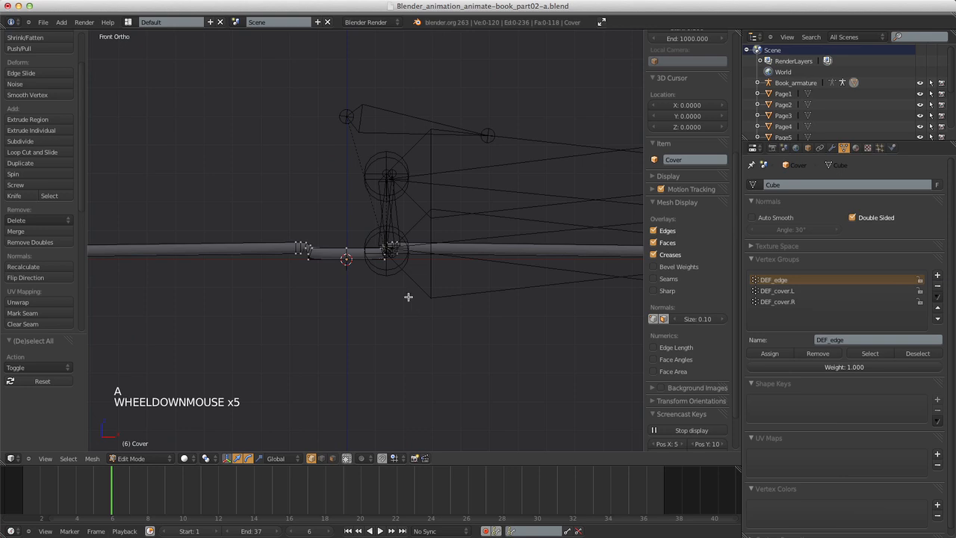
scroll(408, 296, "up", 7)
scroll(410, 277, "down", 3)
scroll(309, 294, "up", 2)
mouse_move(309, 294)
middle_mouse_down("shift")
mouse_move(429, 279)
mouse_move(306, 283)
middle_mouse_up("shift")
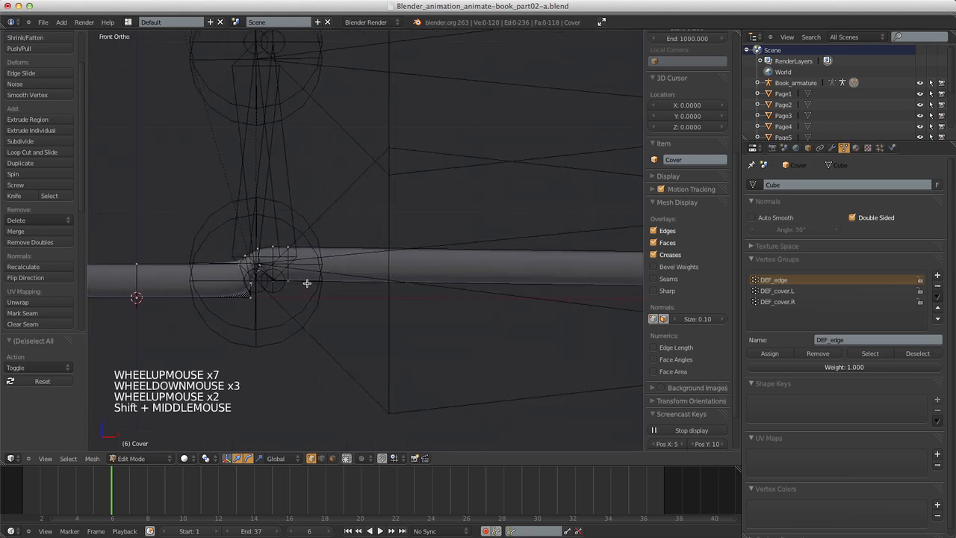
scroll(321, 284, "down", 4)
middle_click_drag(485, 290, 287, 297, "shift")
scroll(328, 288, "down", 3)
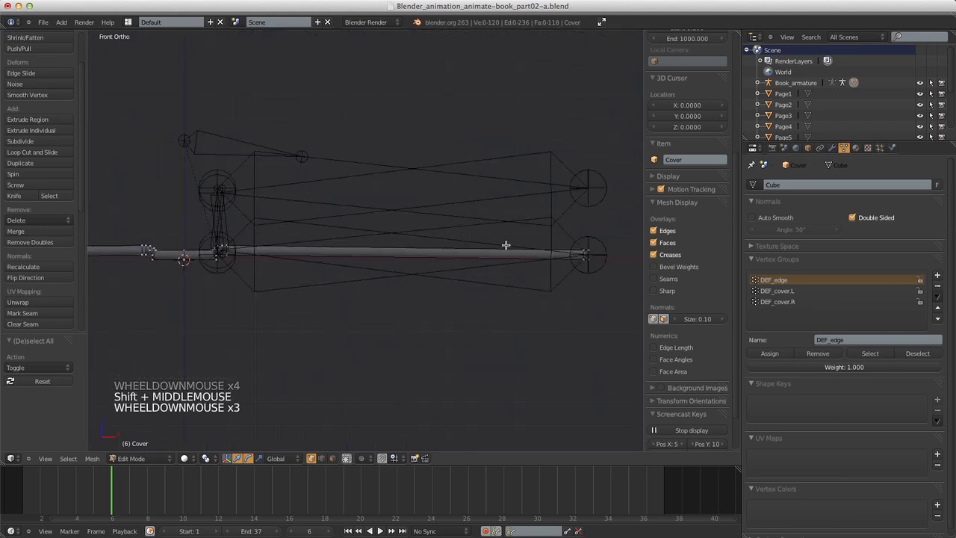
key("b")
left_click_drag(544, 202, 622, 298)
scroll(416, 294, "up", 4)
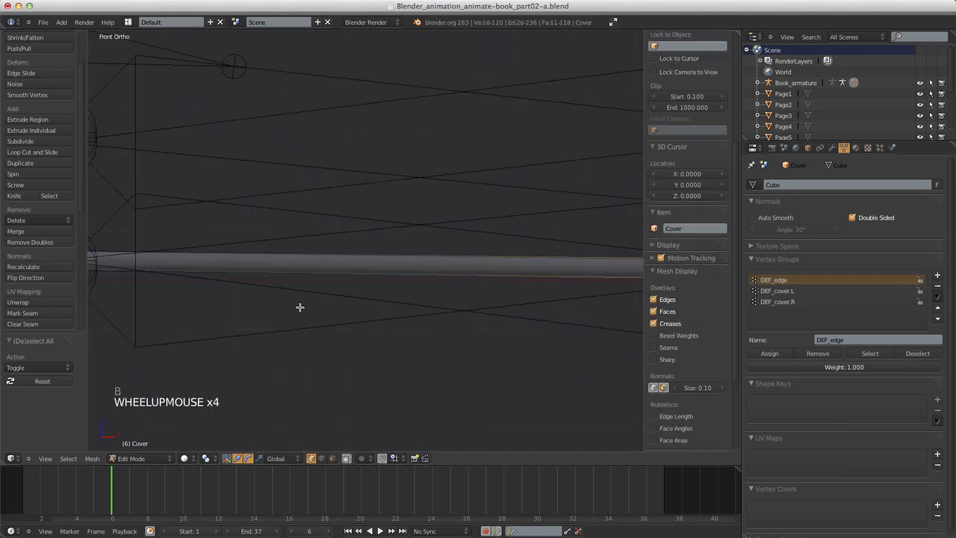
middle_click_drag(299, 307, 390, 309, "shift")
scroll(420, 292, "up", 5)
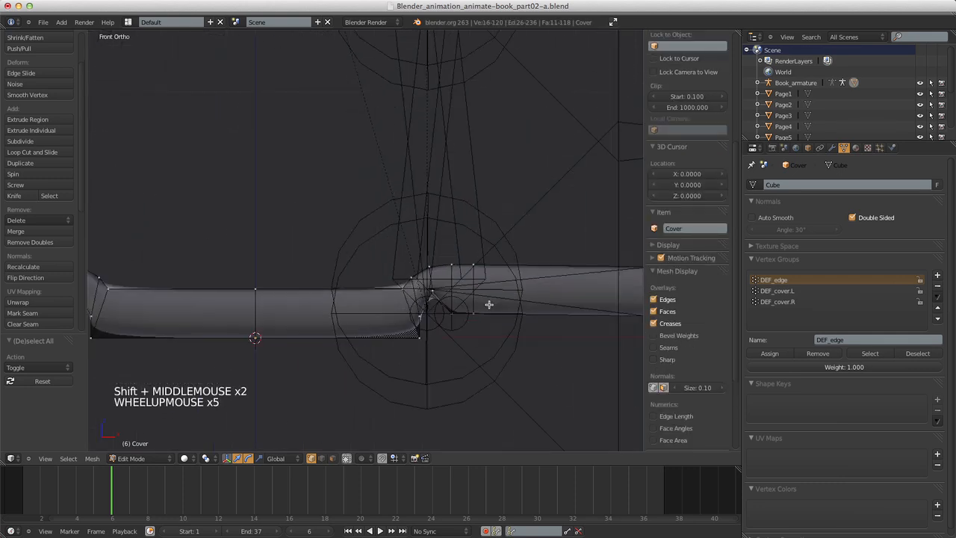
key("b")
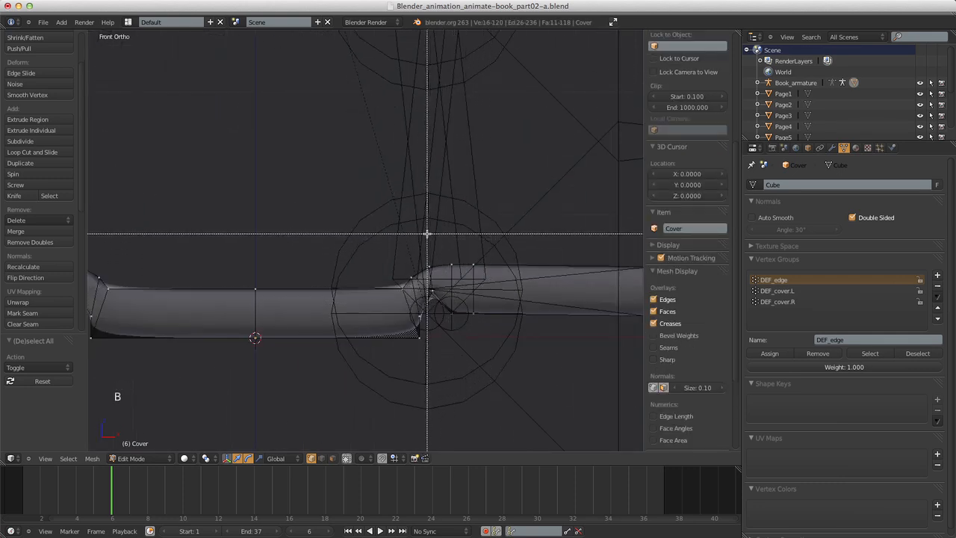
left_click_drag(427, 233, 509, 326)
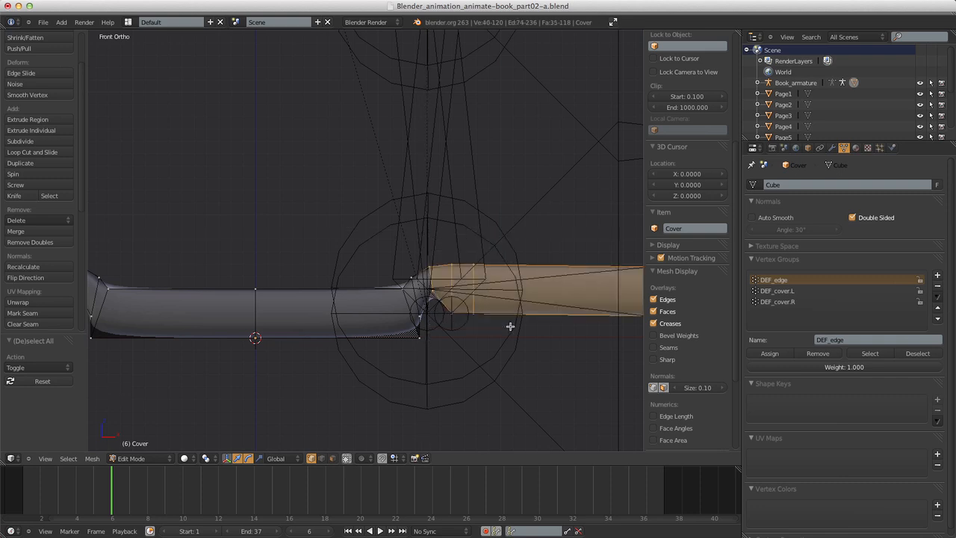
left_click(789, 291)
left_click(769, 353)
scroll(541, 355, "down", 9)
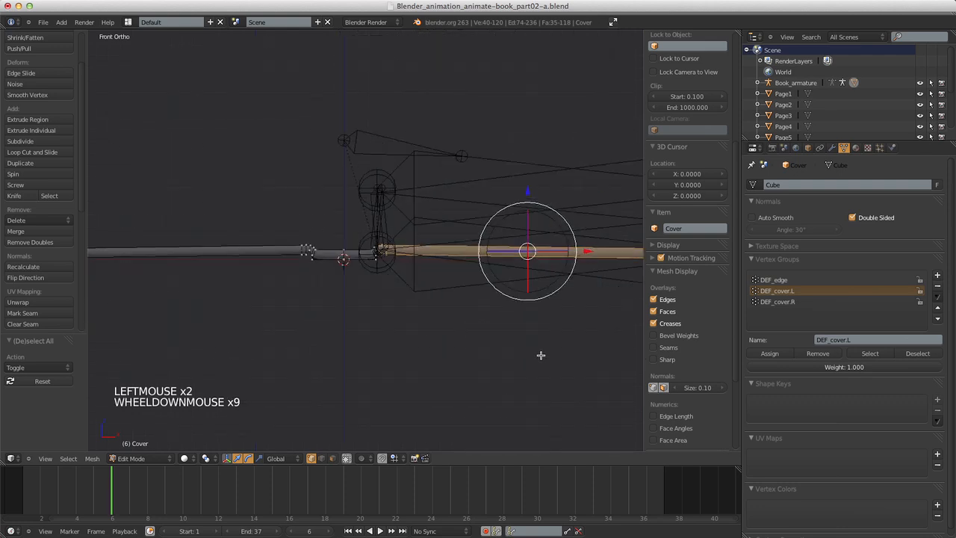
Select only the negative X cover half, from its outer end to the spine joint, assign it to DEF_cover.R at weight 1.000, and leave Edit Mode.
scroll(540, 355, "down", 5)
key("a")
key("b")
left_click_drag(166, 201, 200, 242)
scroll(363, 271, "up", 9)
scroll(320, 271, "down", 2)
scroll(304, 275, "up", 5)
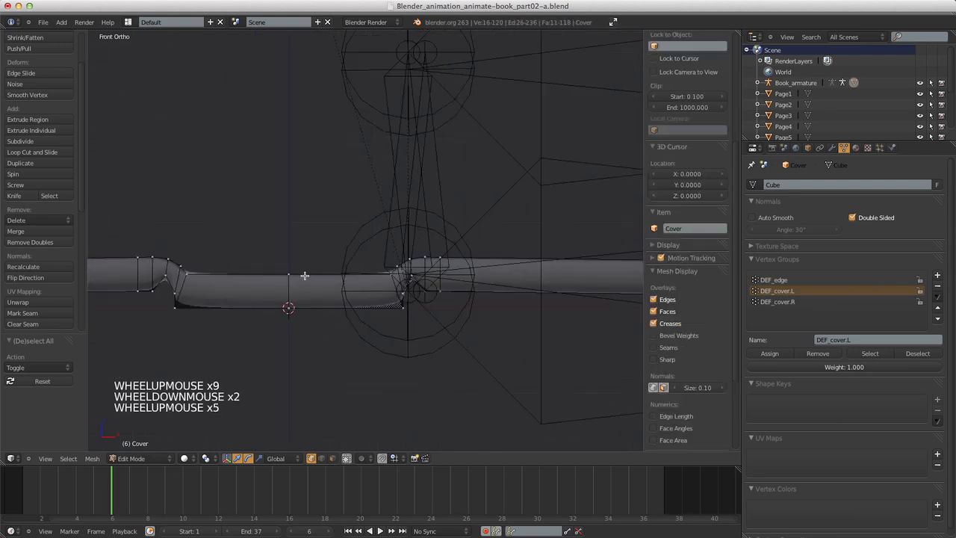
key("b")
left_click_drag(101, 211, 169, 315)
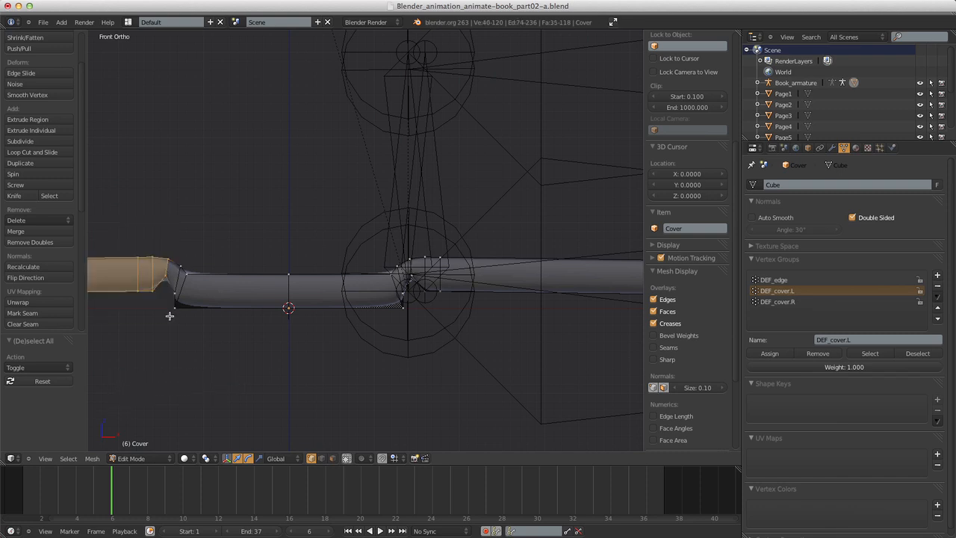
left_click(820, 302)
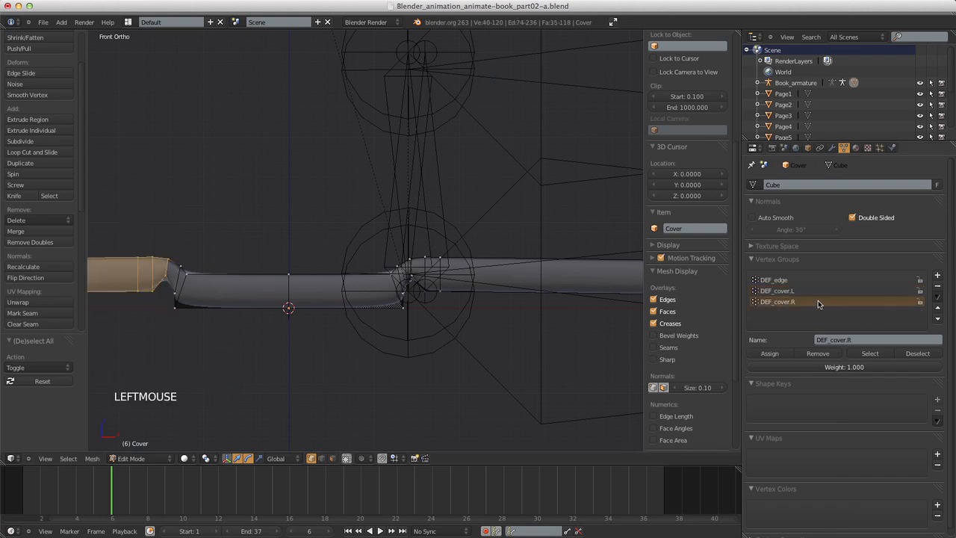
left_click(811, 355)
scroll(604, 281, "down", 8)
key("Tab")
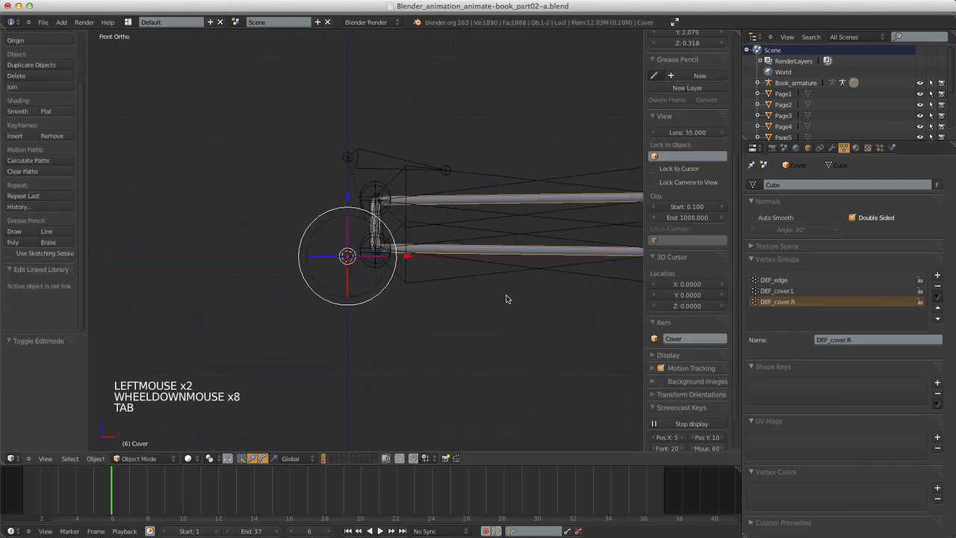
Deselect the Cover, select the Book_armature and switch it to Pose Mode.
key("a")
key("a")
middle_click_drag(466, 297, 428, 331)
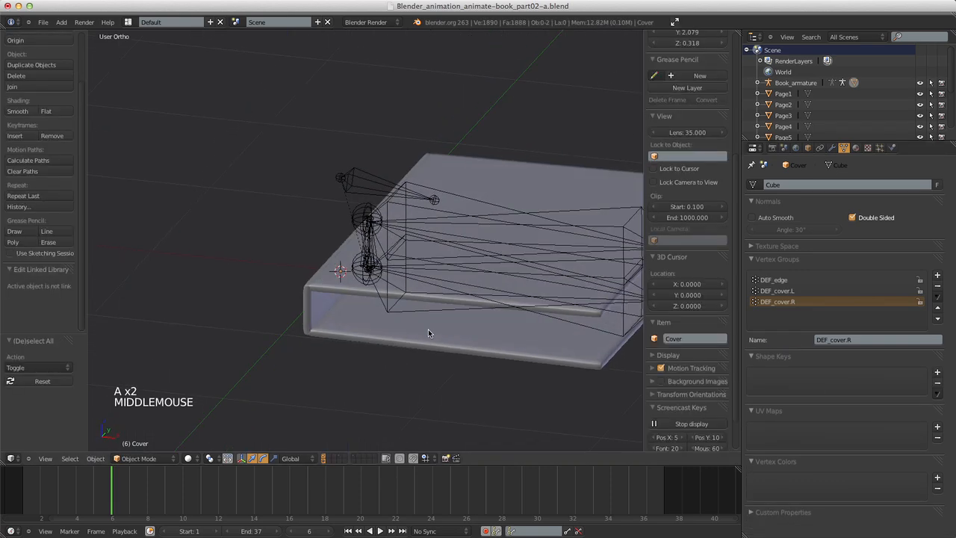
scroll(426, 331, "down", 4)
scroll(426, 331, "up", 6)
scroll(422, 329, "down", 6)
scroll(419, 329, "up", 6)
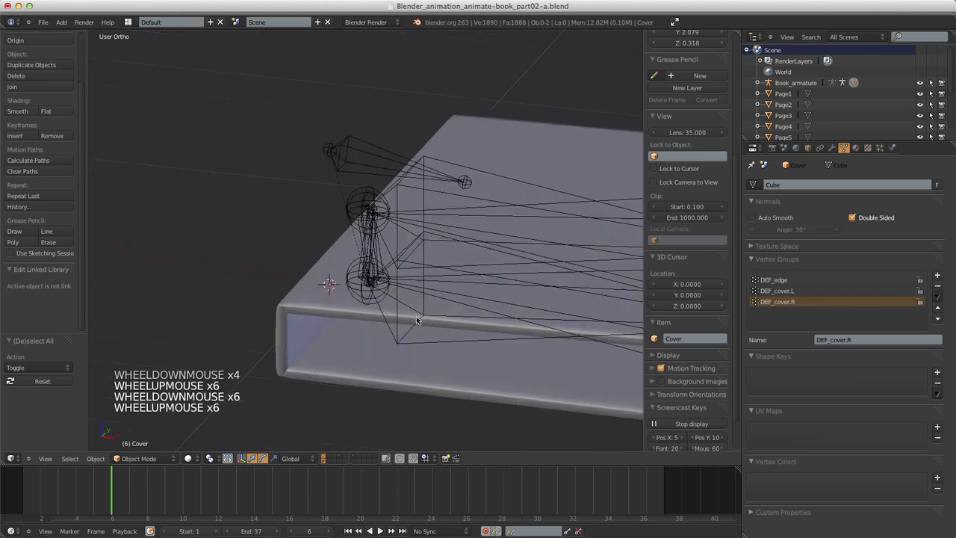
right_click(406, 158)
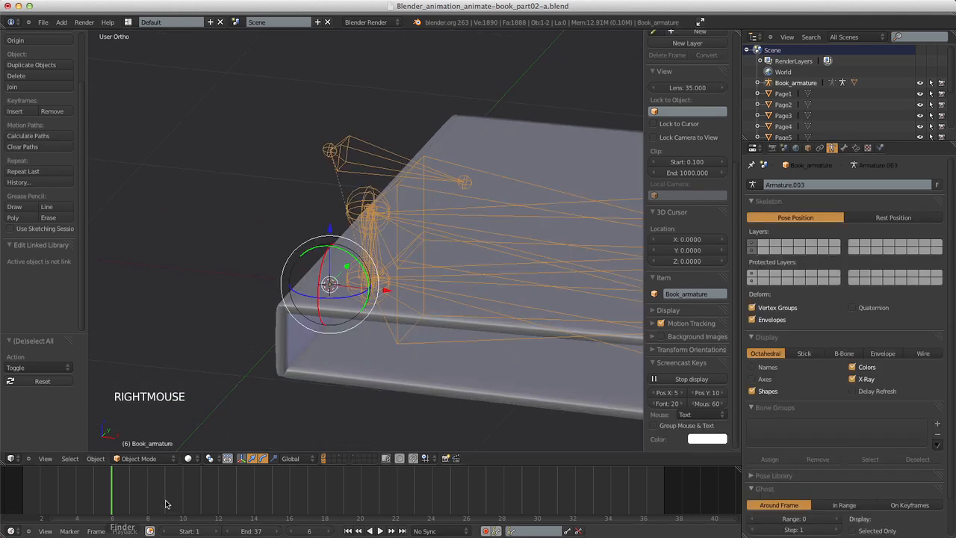
left_click(156, 460)
left_click(158, 424)
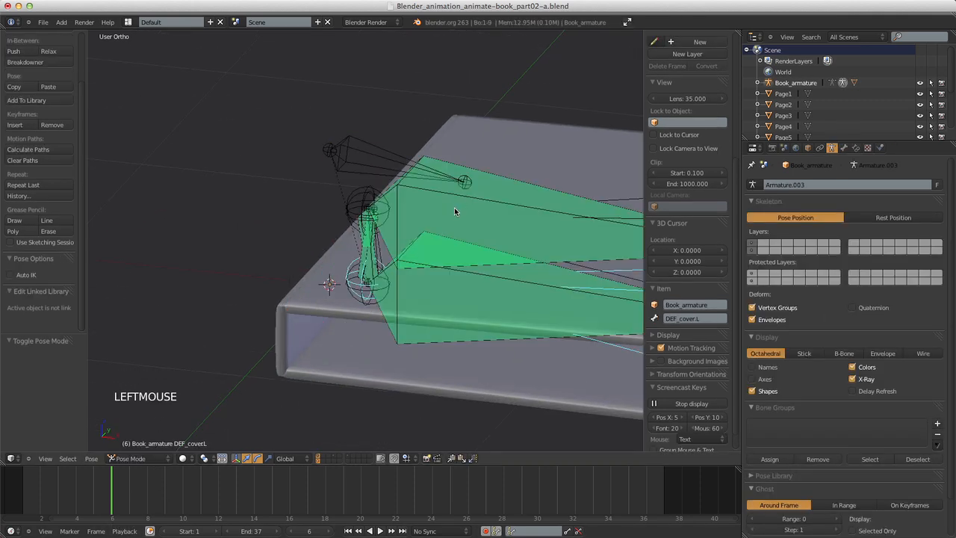
In front view, test the deformation by rotating the Controller bone about -58° and about 54° back.
key("KP_1")
right_click(446, 171)
scroll(446, 173, "down", 4)
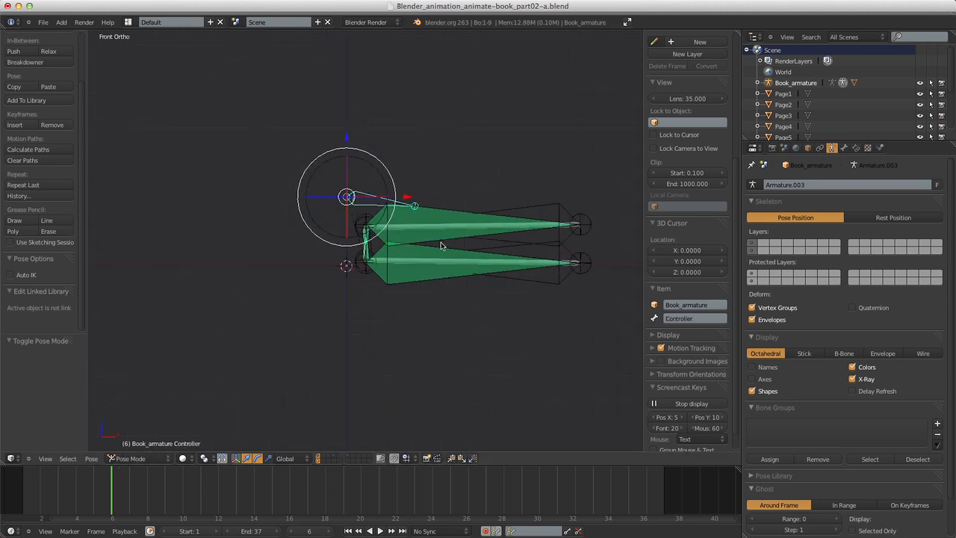
key("r")
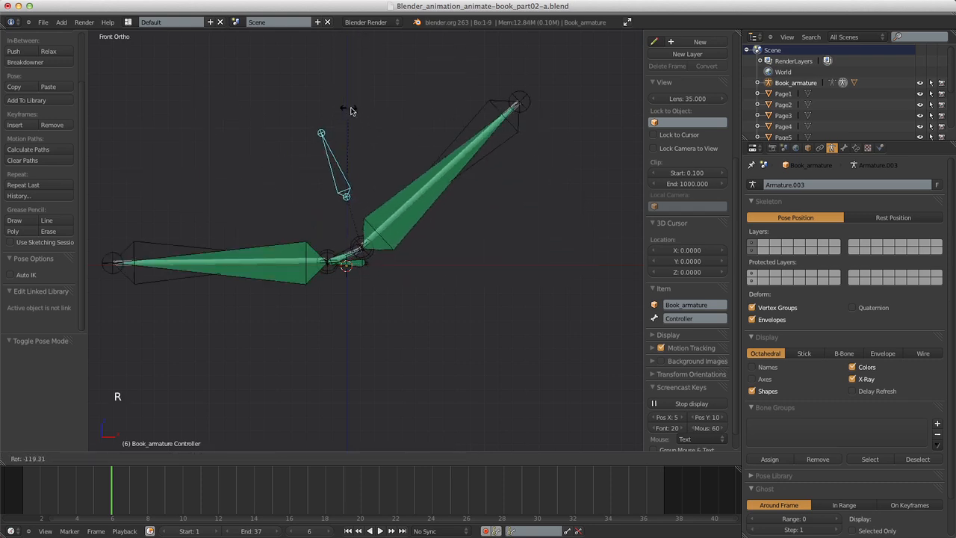
left_click(396, 175)
scroll(435, 224, "up", 5)
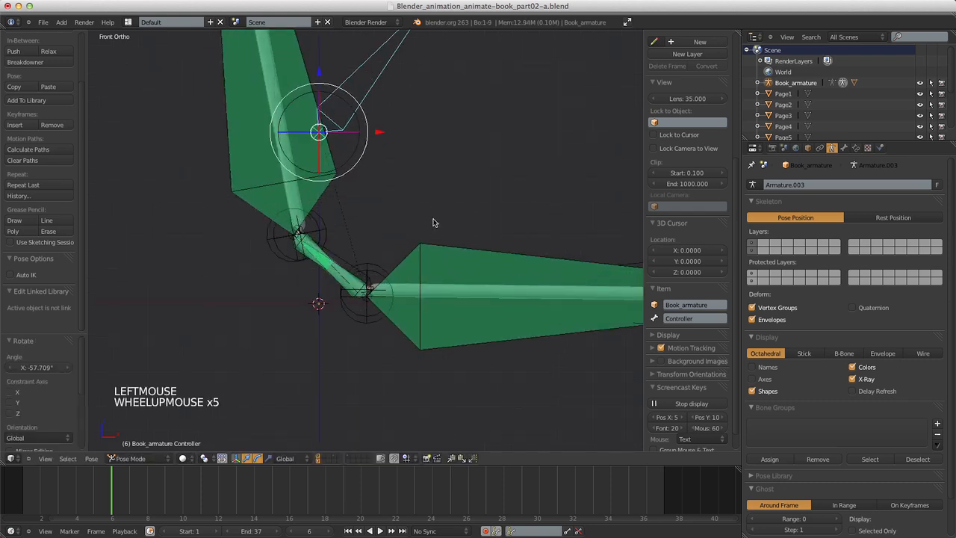
scroll(435, 224, "down", 4)
scroll(446, 232, "up", 4)
key("r")
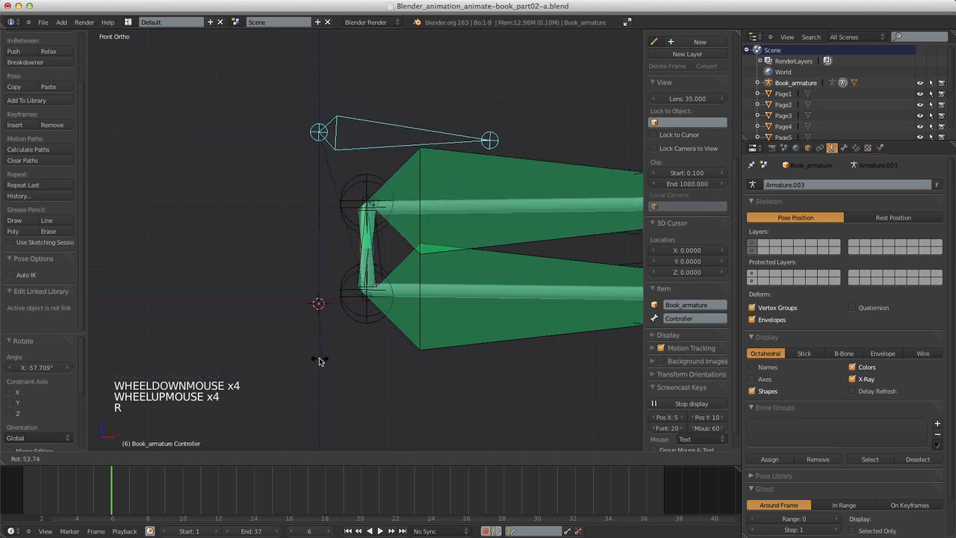
left_click(317, 354)
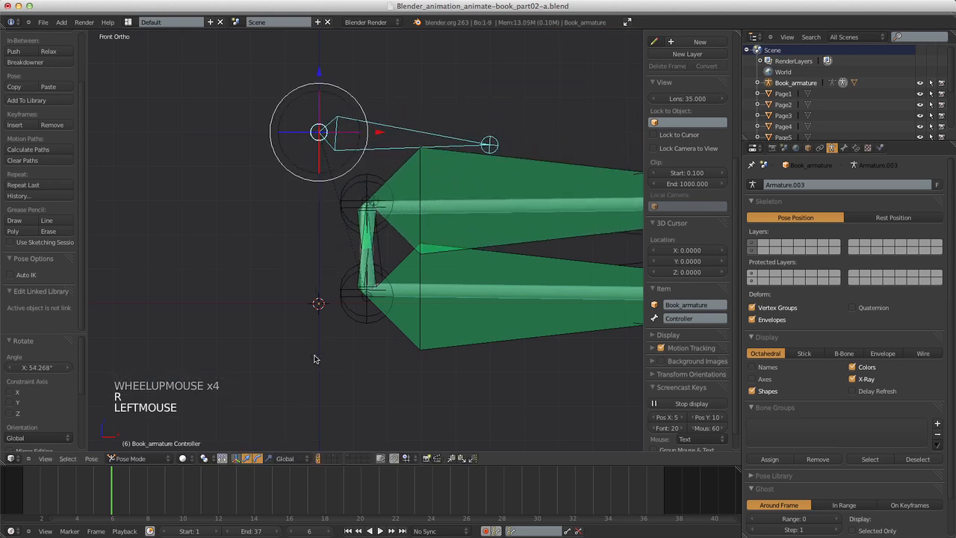
Select the DEF_edge bone and examine how the spine and its cover joints deform in the closed pose.
scroll(408, 300, "up", 4)
right_click(400, 287)
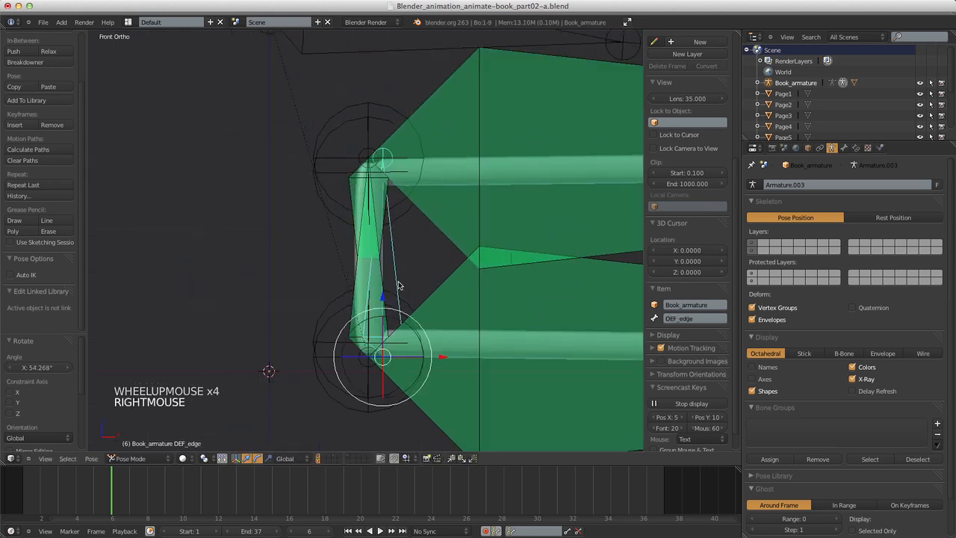
middle_click_drag(481, 328, 475, 238, "shift")
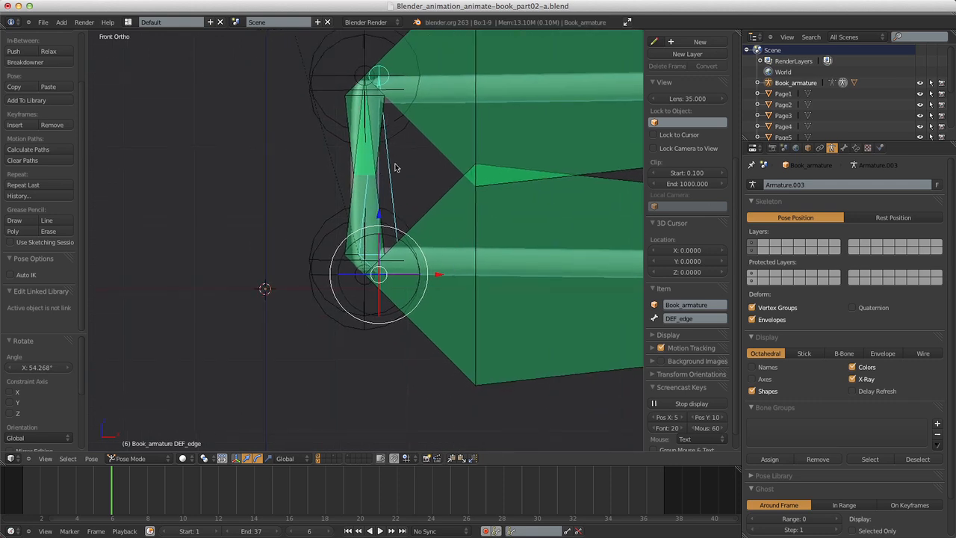
scroll(451, 284, "down", 6)
scroll(450, 271, "up", 8)
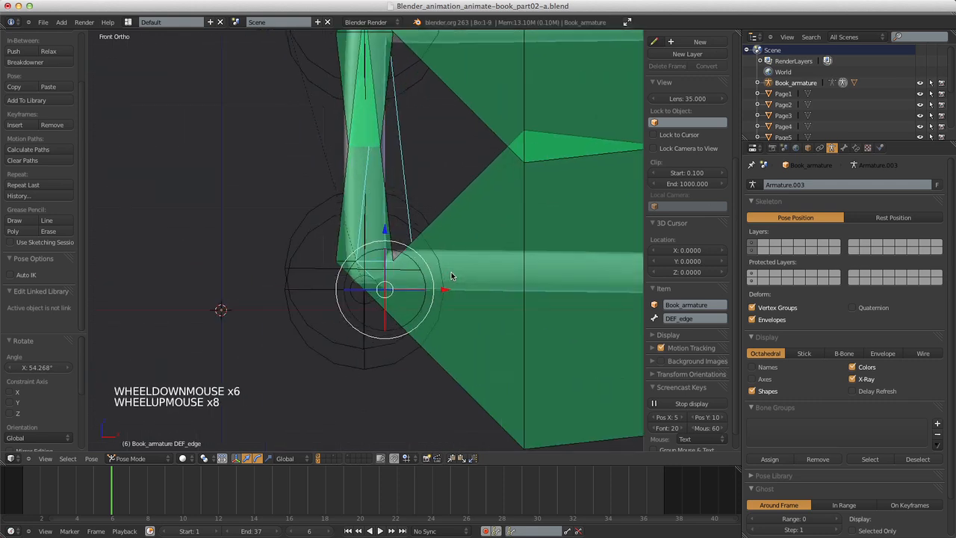
scroll(436, 197, "down", 2)
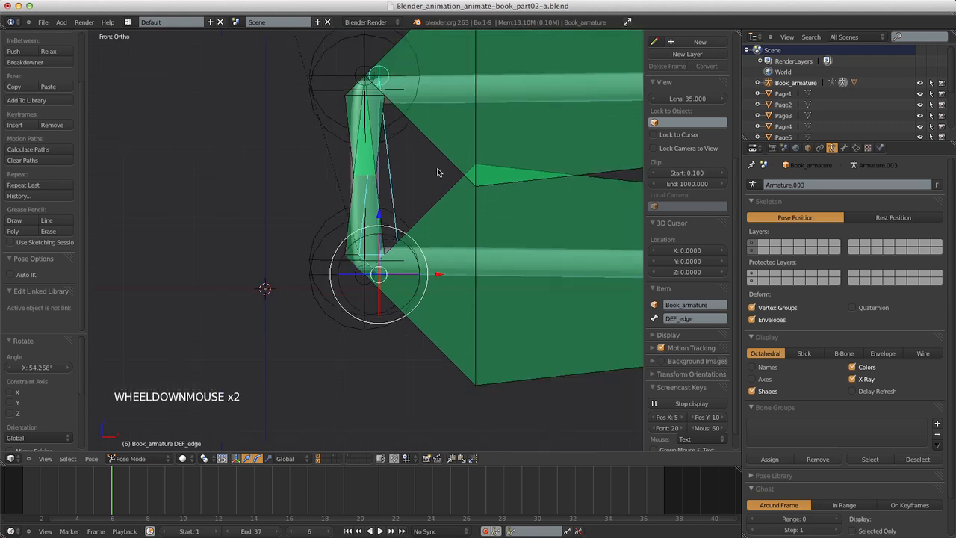
left_click(435, 274)
key("super+z")
scroll(446, 249, "down", 3)
scroll(447, 248, "up", 2)
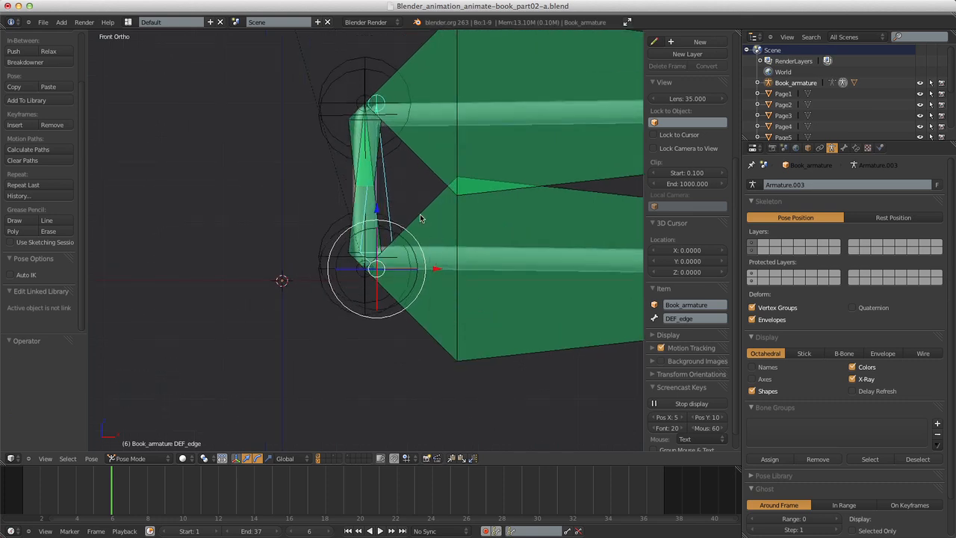
Select all bones of the armature and clear their pose rotation.
key("a")
key("a")
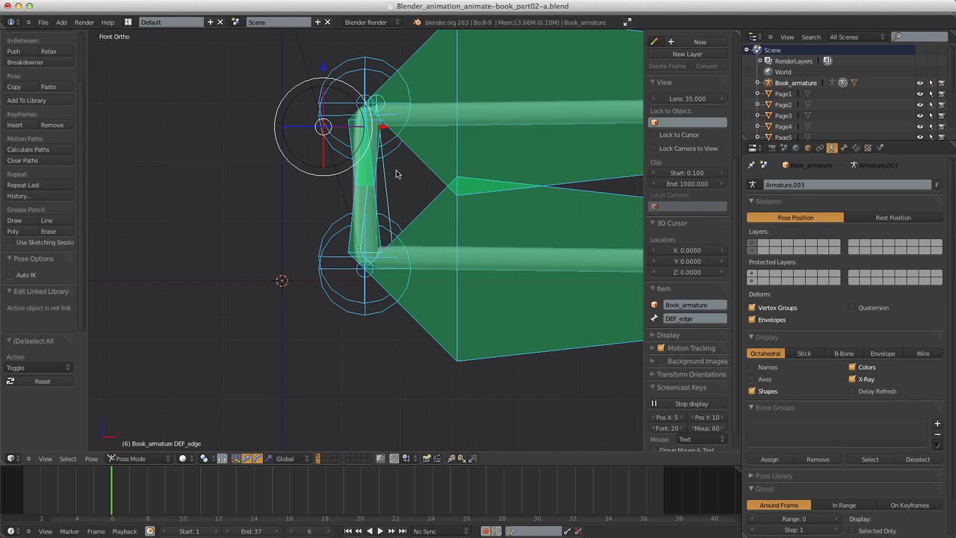
key("alt+r")
scroll(416, 211, "down", 5)
scroll(414, 211, "up", 6)
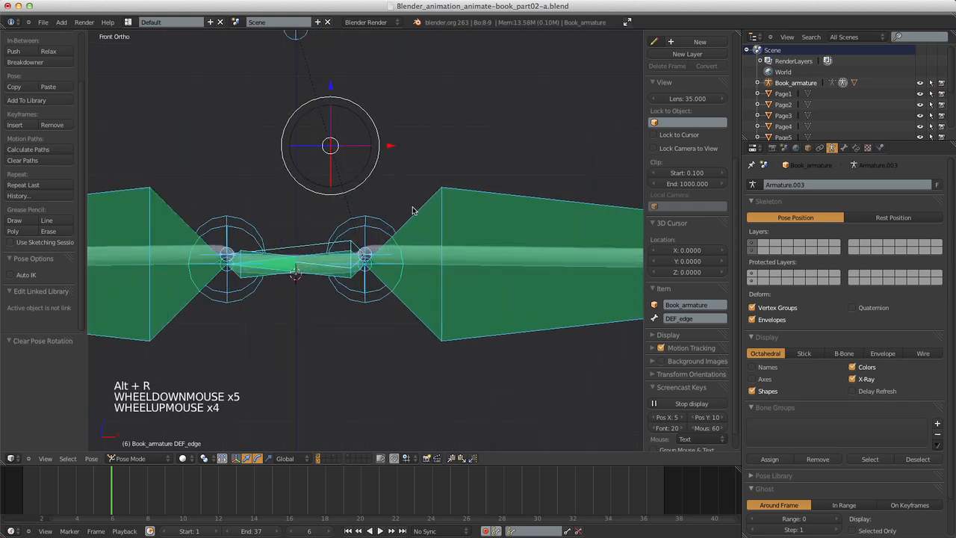
scroll(367, 217, "down", 5)
scroll(367, 218, "up", 6)
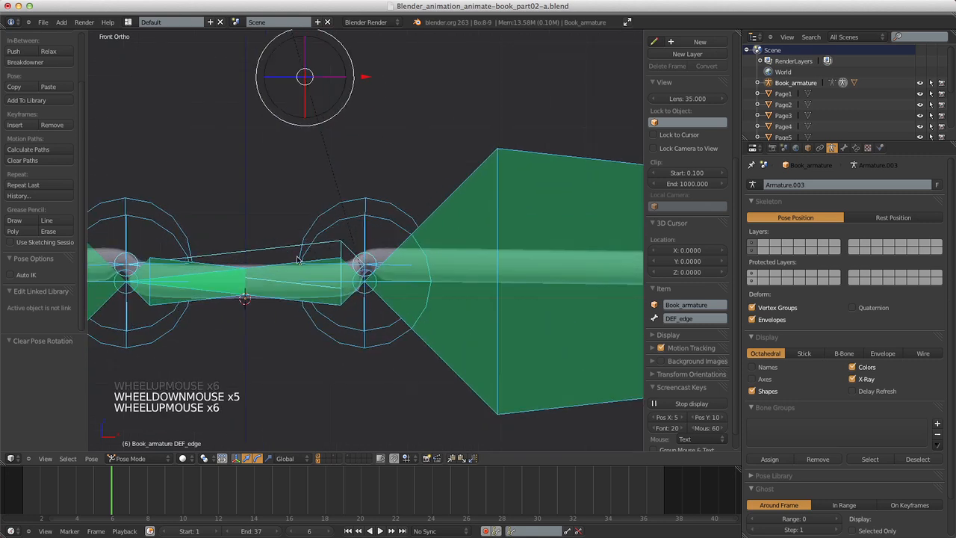
Select the DEF_edge bone in the spine and add a Transformation bone constraint to it.
right_click(275, 251)
middle_click_drag(275, 251, 432, 162, "shift")
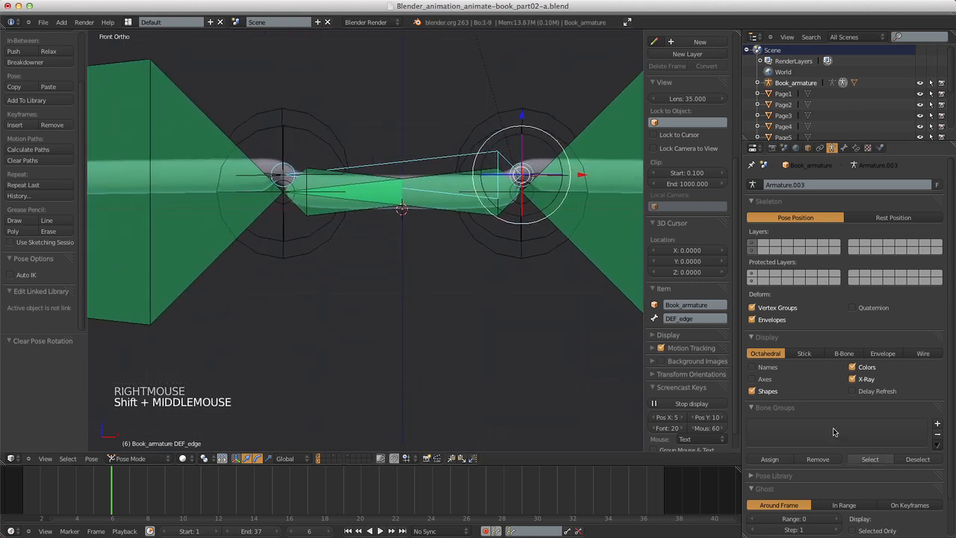
scroll(489, 176, "down", 4)
scroll(489, 176, "up", 1)
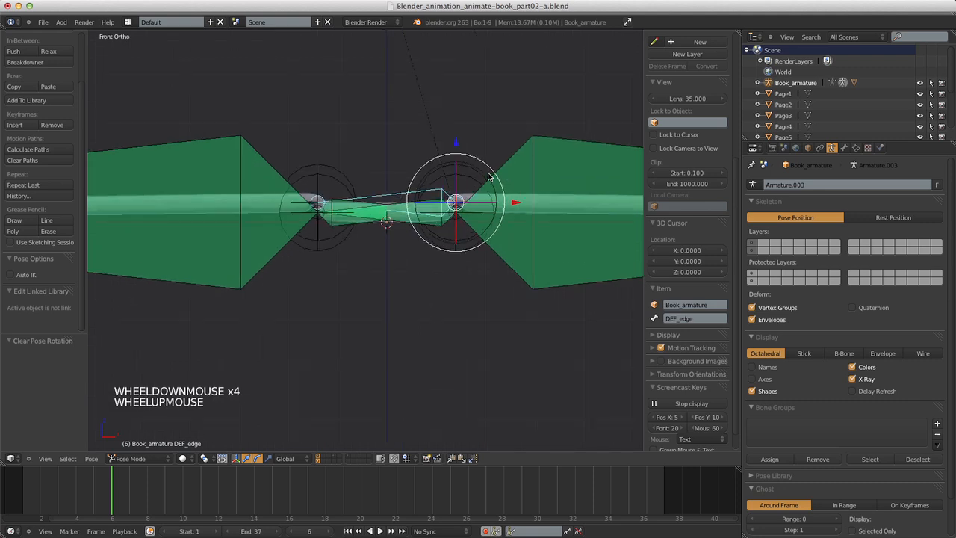
scroll(489, 176, "down", 4)
scroll(489, 177, "up", 3)
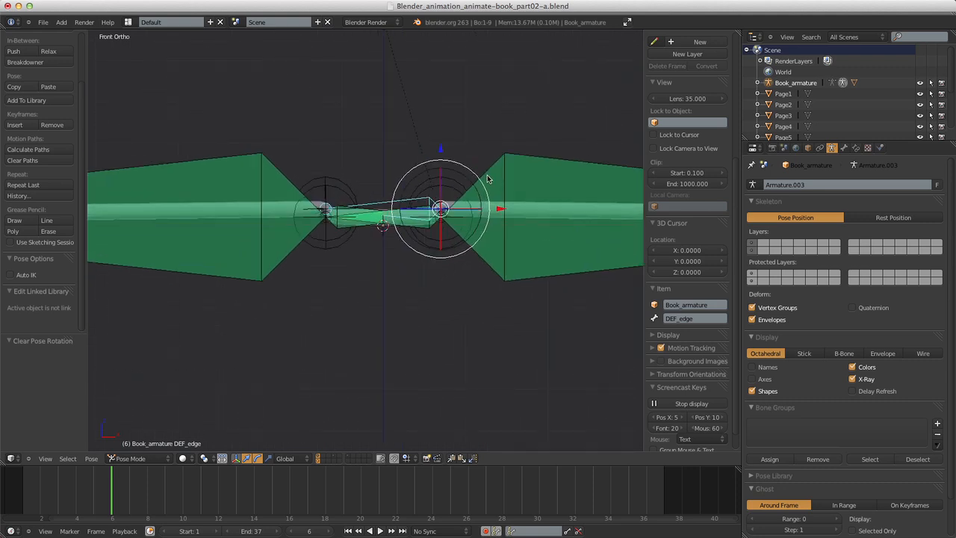
left_click(857, 148)
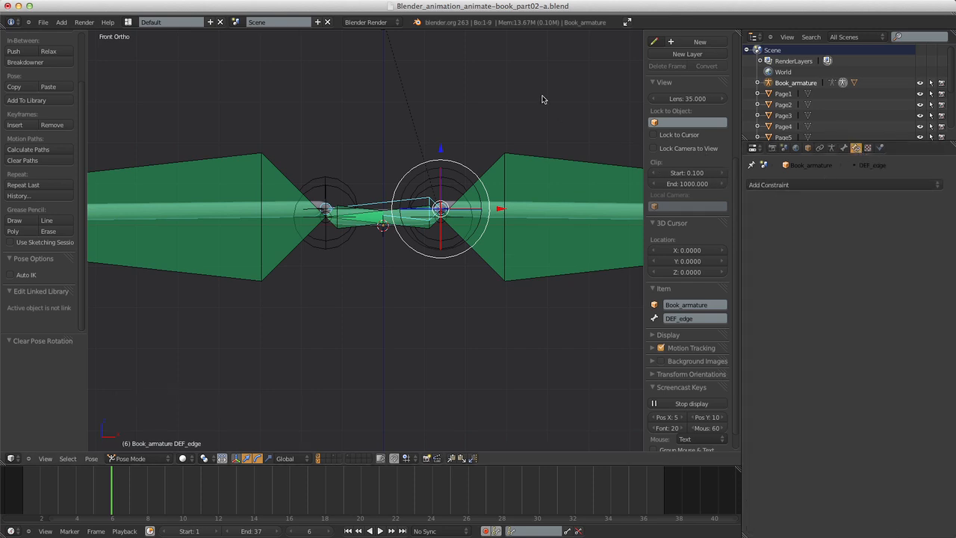
scroll(453, 188, "up", 2)
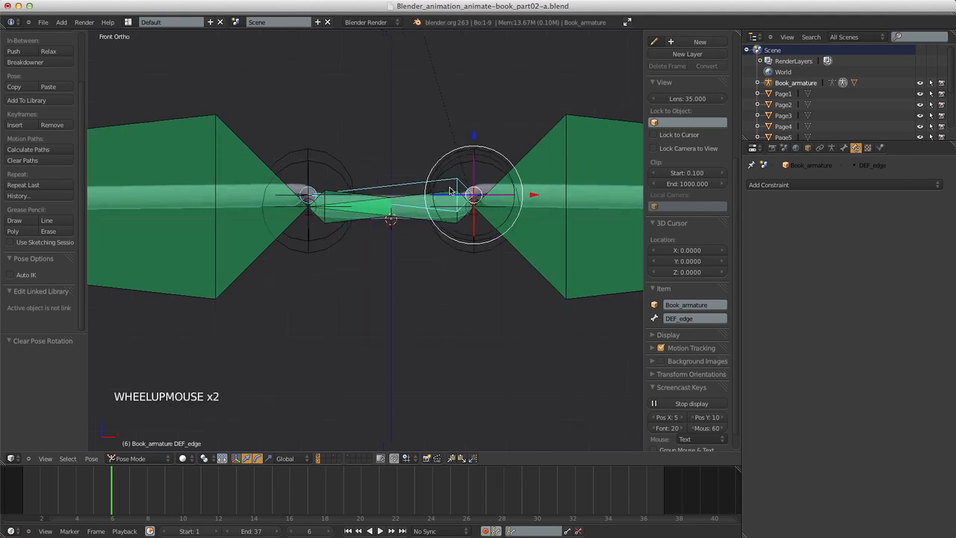
scroll(453, 188, "down", 3)
scroll(453, 187, "up", 4)
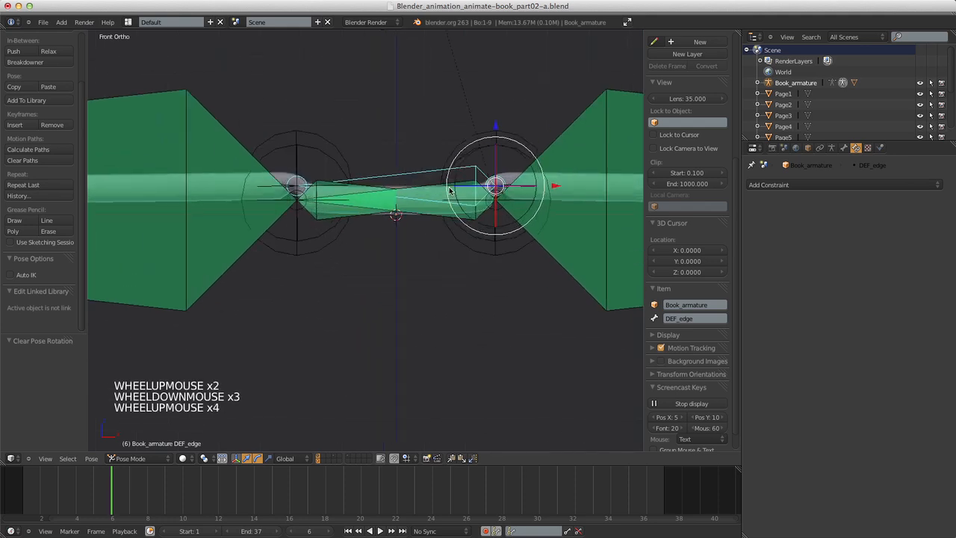
left_click(780, 185)
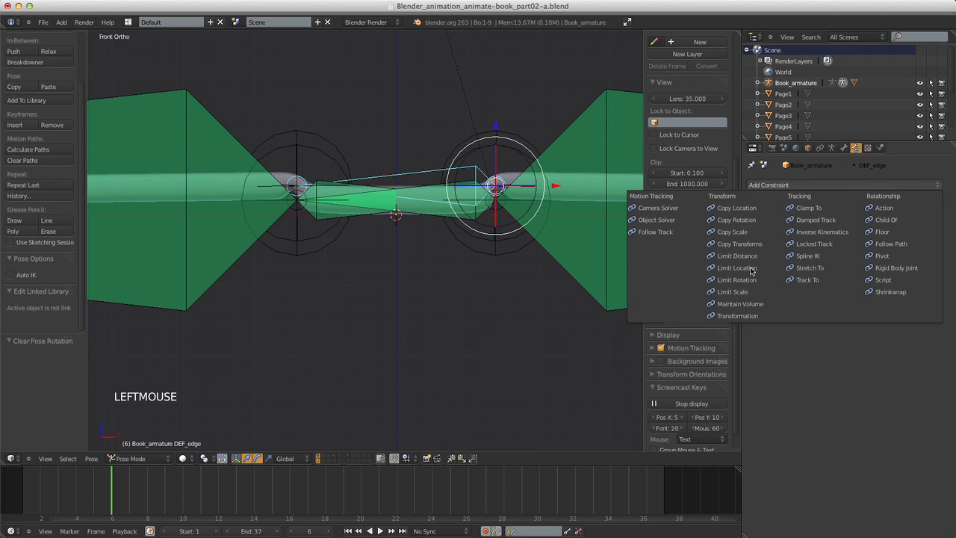
left_click(737, 315)
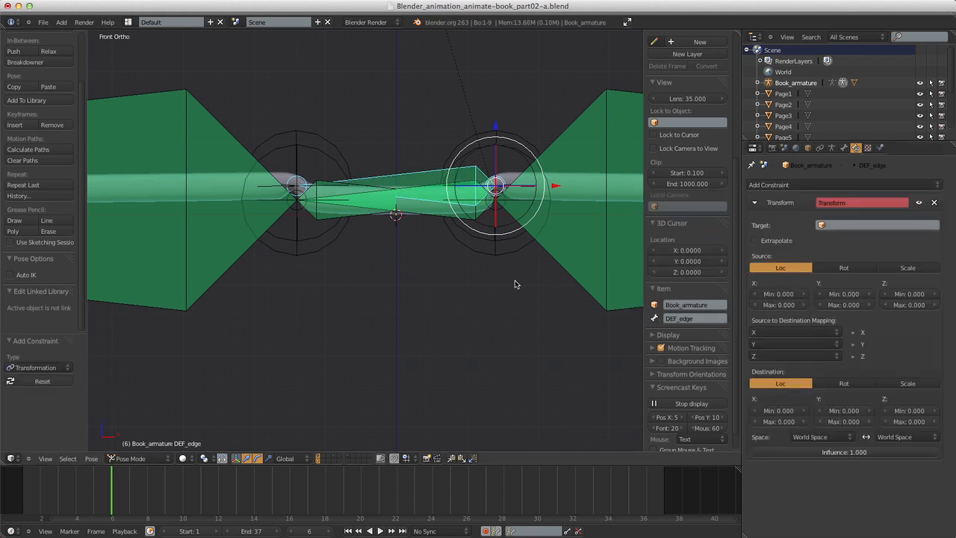
Examine the DEF_edge bone, its cover joints and the Controller bone above them in the flat, open pose.
scroll(514, 284, "down", 4)
scroll(515, 283, "up", 1)
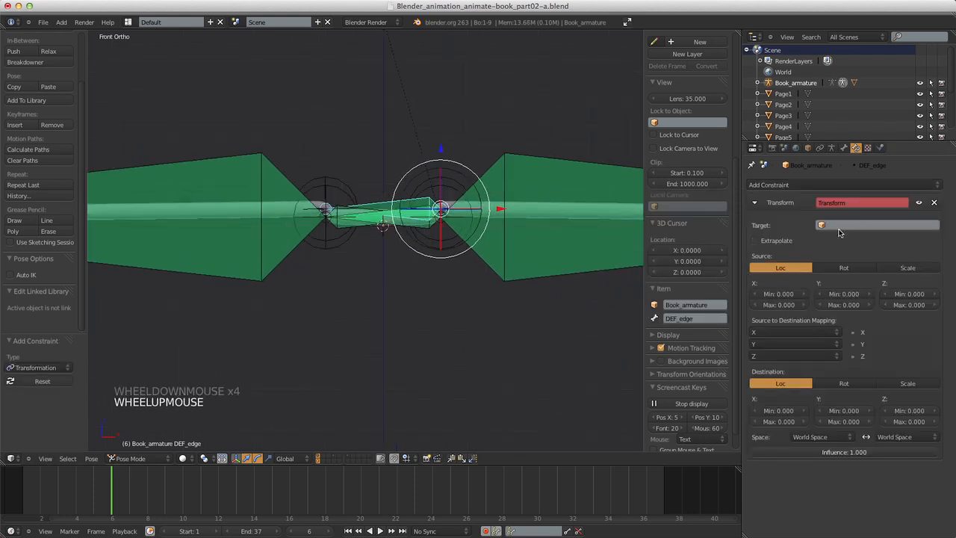
scroll(584, 312, "down", 8)
scroll(575, 299, "up", 2)
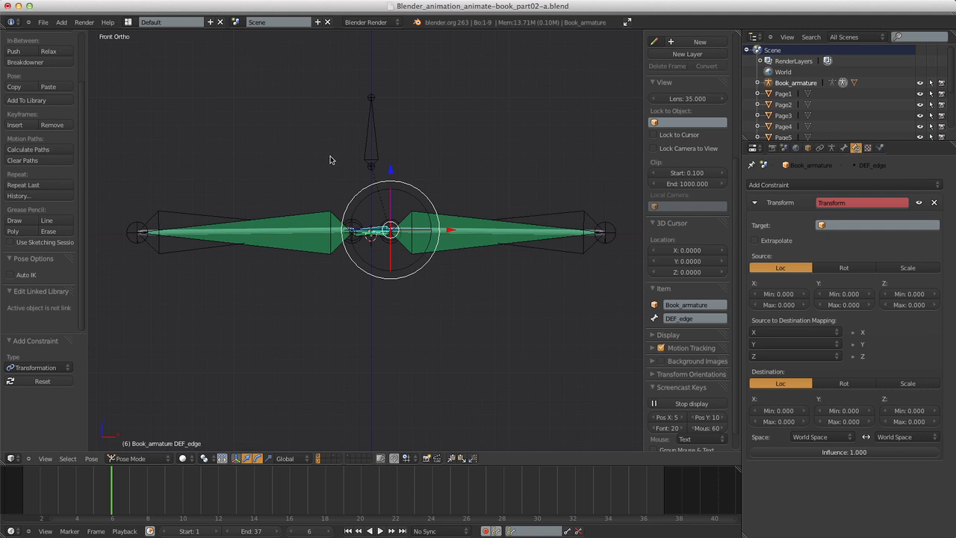
scroll(332, 160, "up", 7)
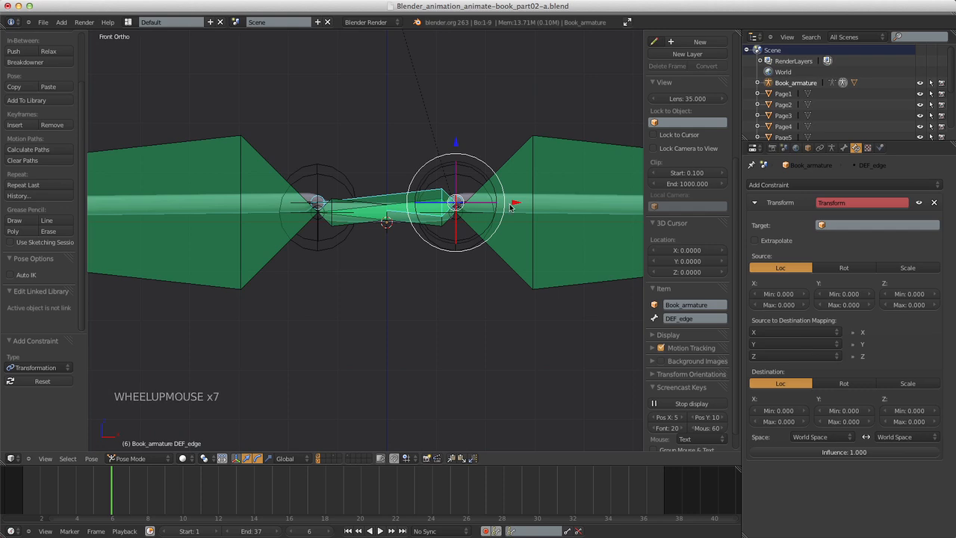
scroll(531, 181, "down", 3)
scroll(531, 180, "down", 3)
scroll(531, 183, "up", 5)
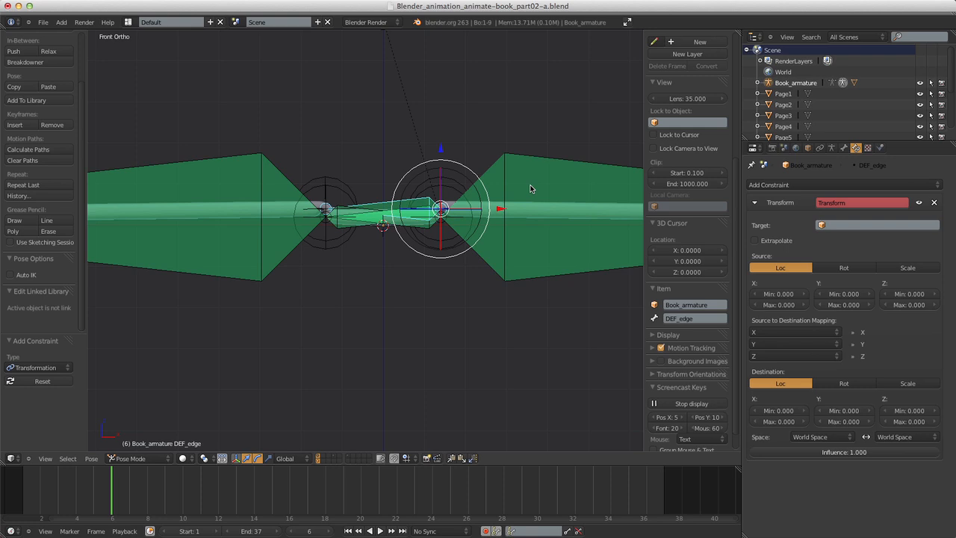
scroll(487, 181, "down", 4)
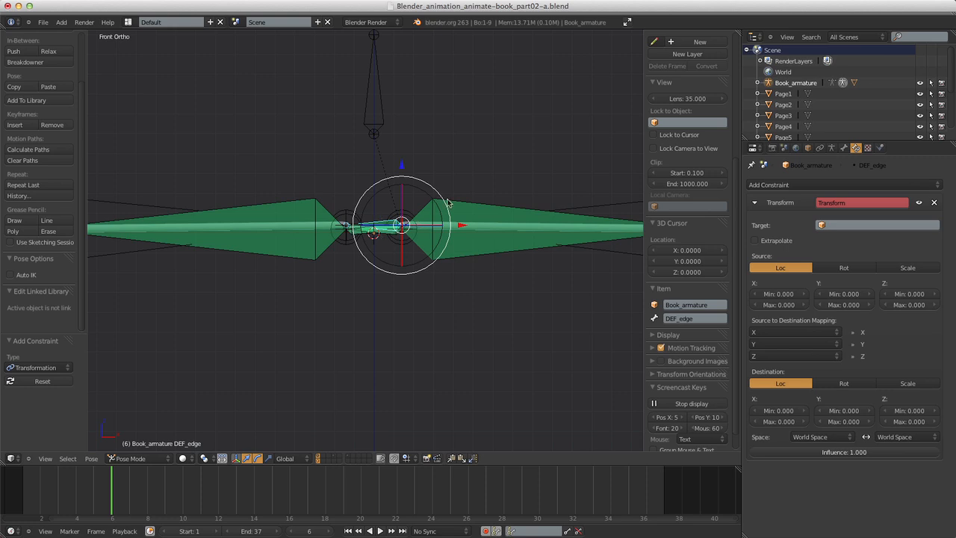
Target DEF_edge's Transformation constraint at the Controller bone of Book_armature.
left_click(822, 224)
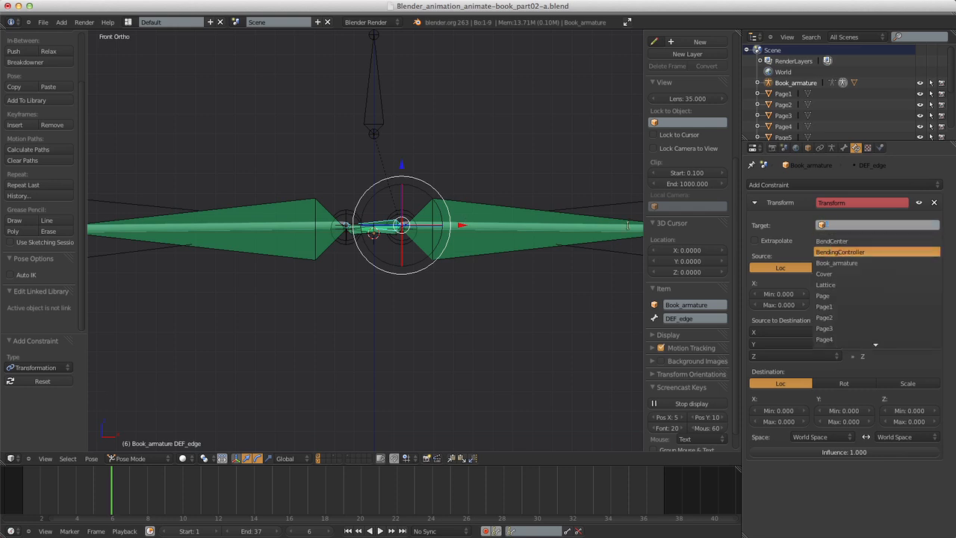
left_click(837, 264)
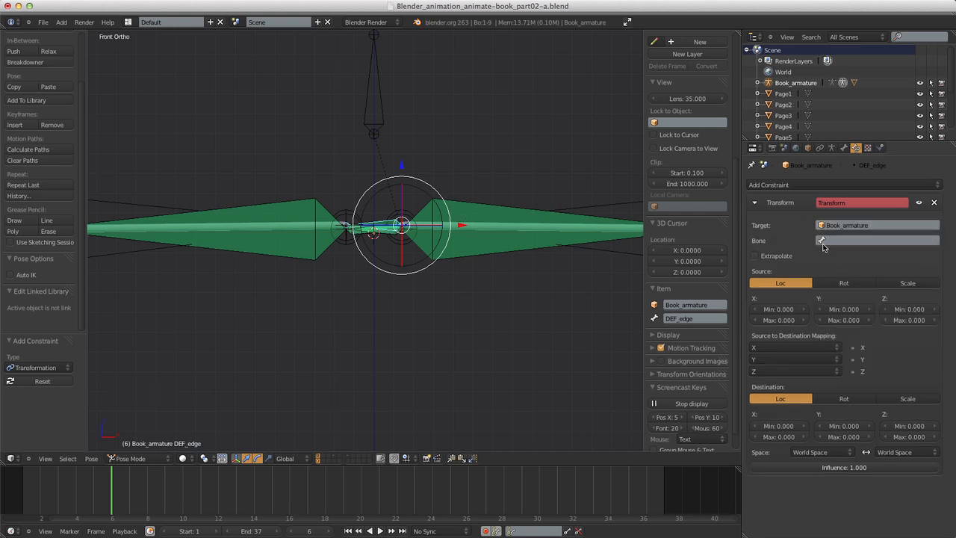
left_click(836, 239)
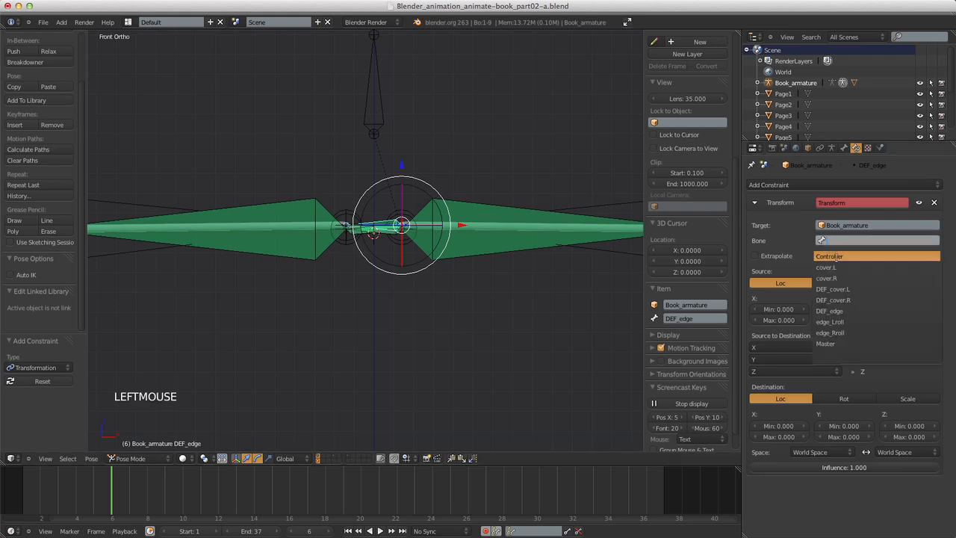
left_click(837, 258)
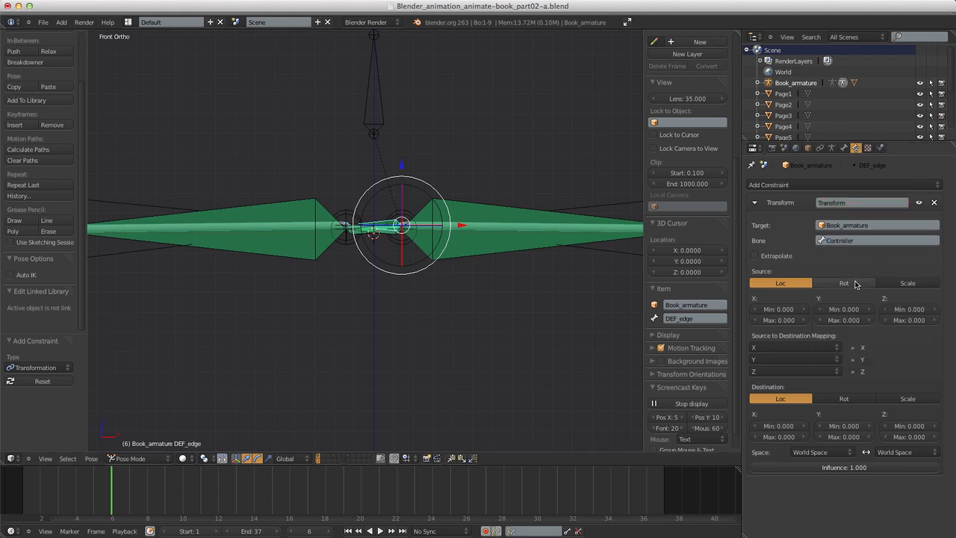
Use rotation as the constraint's source and set its X maximum to 90.
left_click(846, 283)
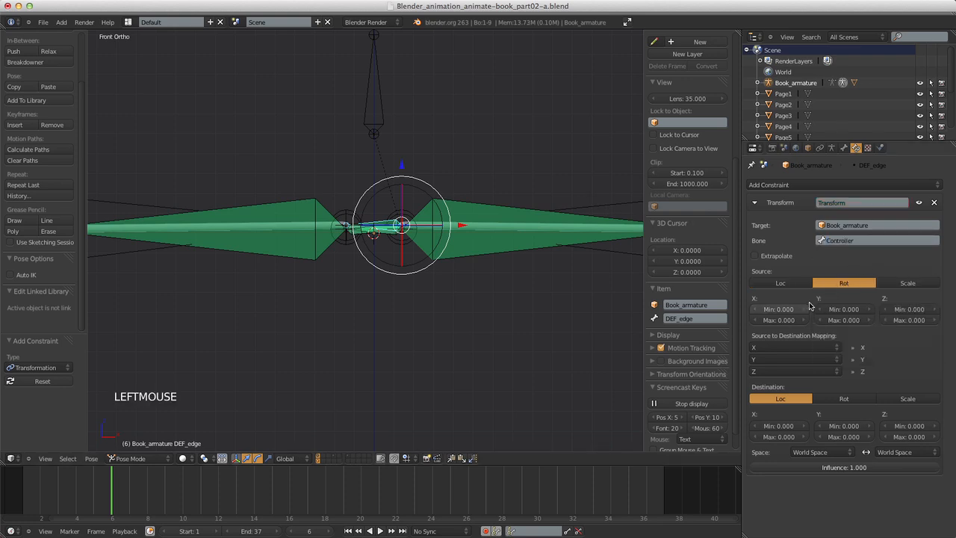
double_click(776, 321)
key("Return")
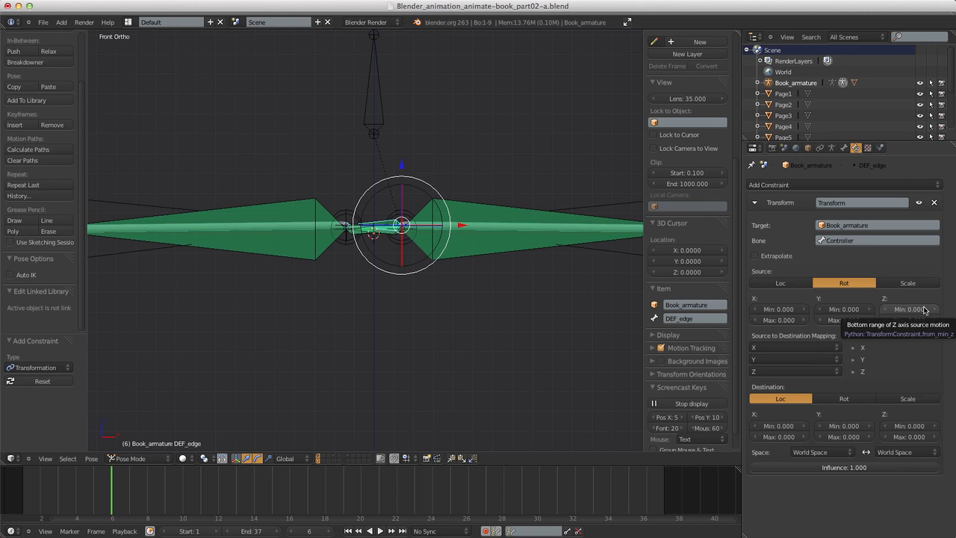
left_click(796, 319)
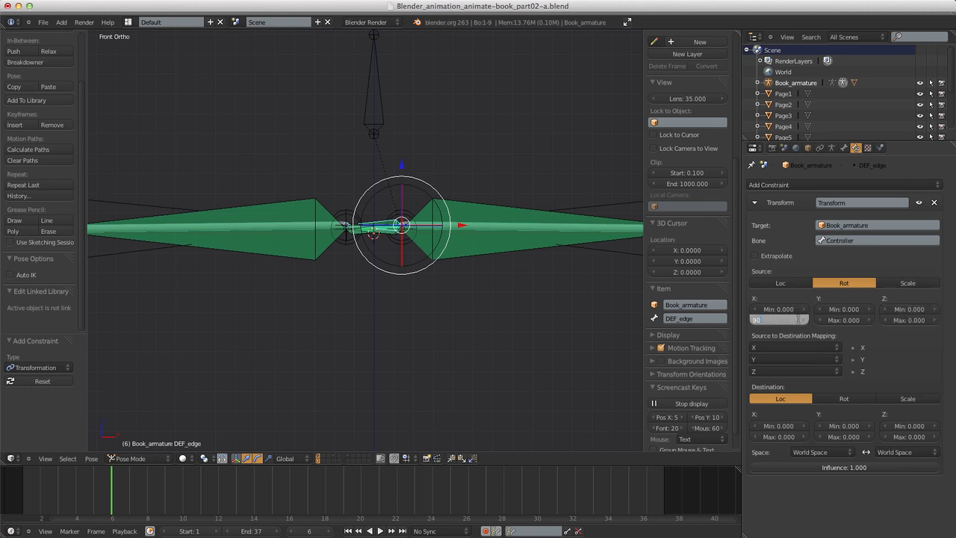
type("90")
key("Return")
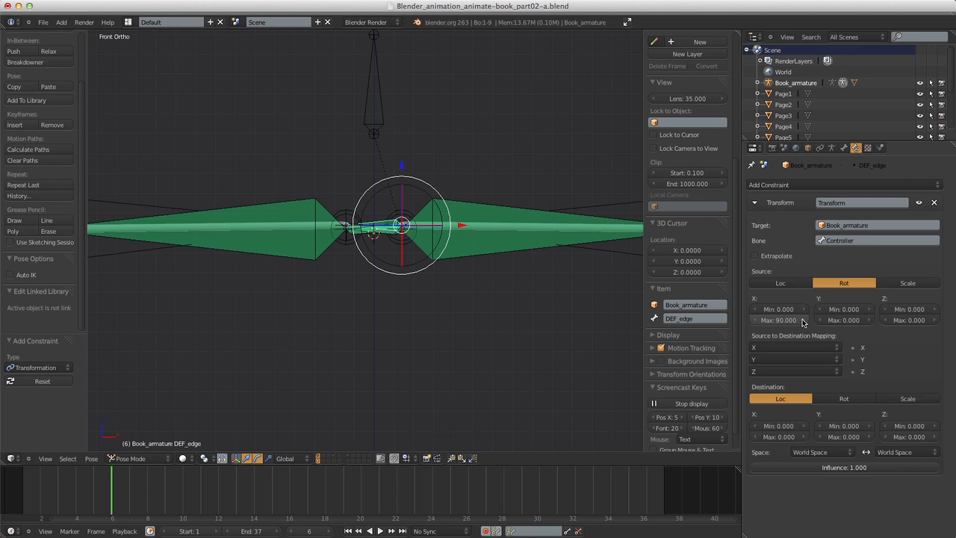
Set both the target and the owner space of the constraint to Local Space.
left_click(821, 451)
left_click(822, 406)
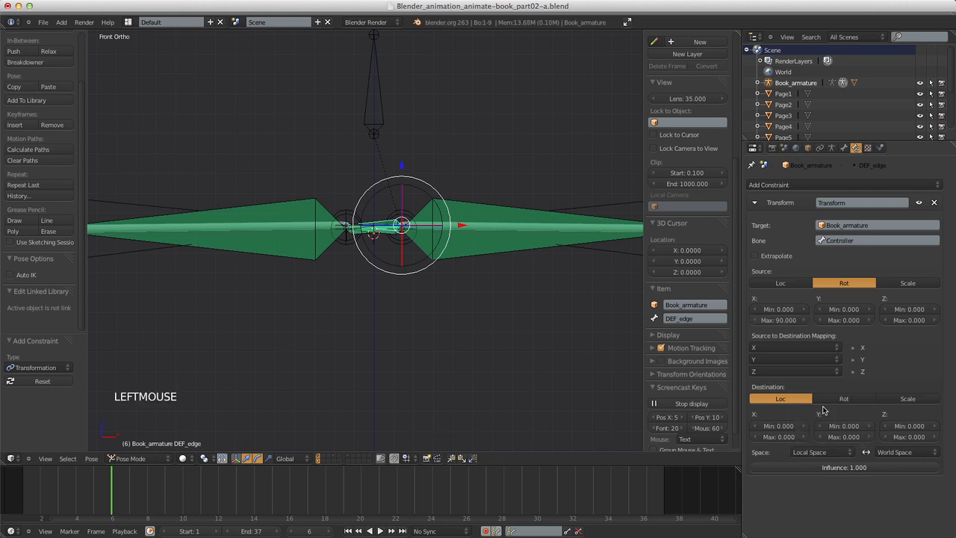
left_click(907, 452)
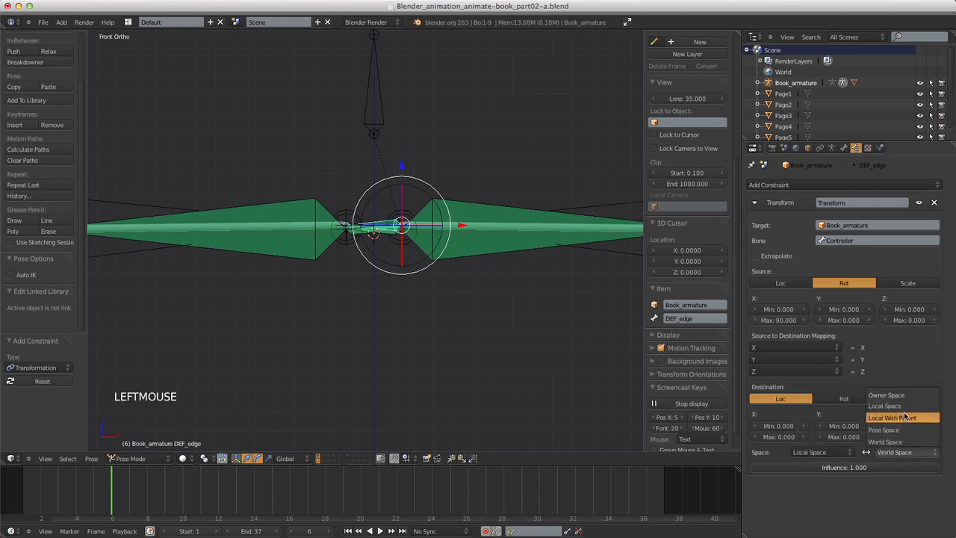
left_click(903, 405)
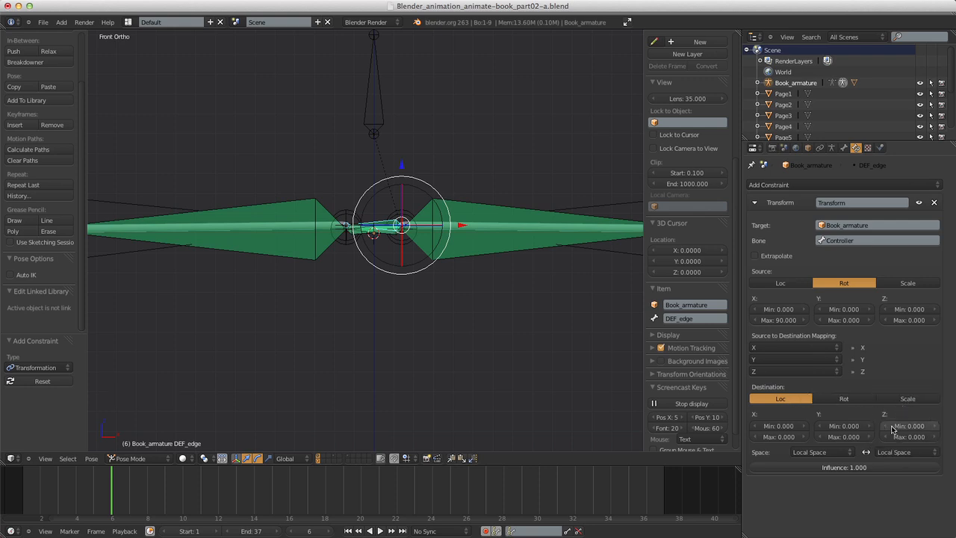
Map the source X axis to the destination Y and Z axes in the Transformation constraint.
left_click(770, 360)
left_click(768, 349)
left_click(770, 371)
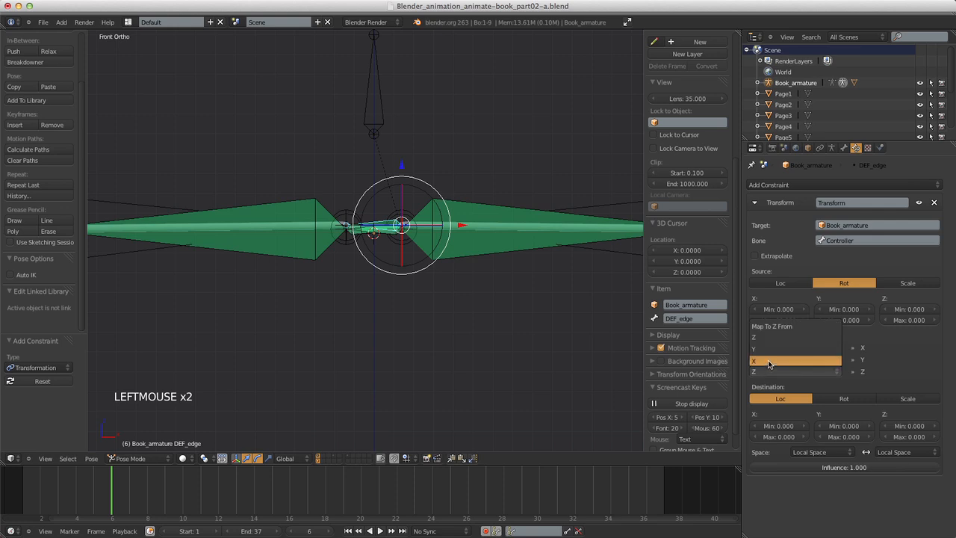
left_click(768, 347)
Set the constraint's destination location Z maximum to -0.02 and save the file.
left_click(905, 435)
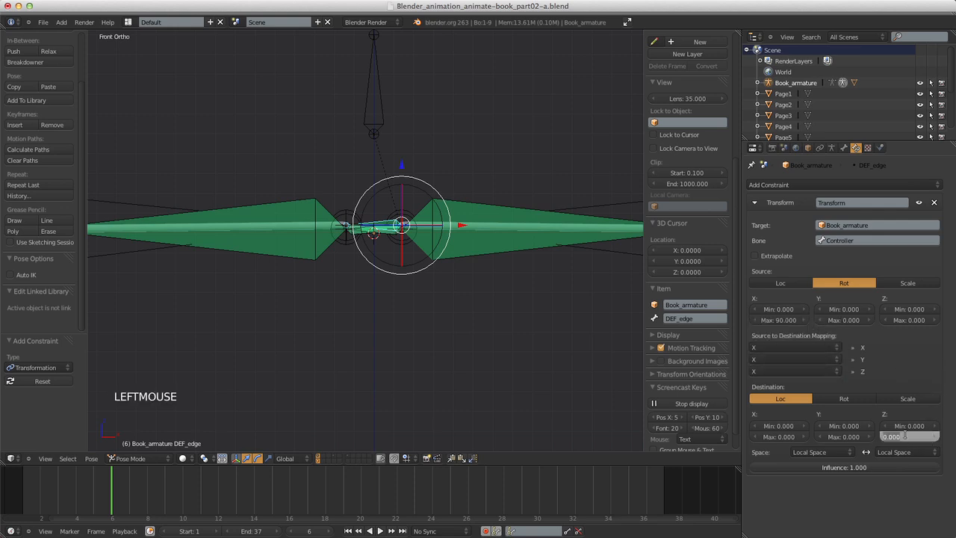
key("BackSpace")
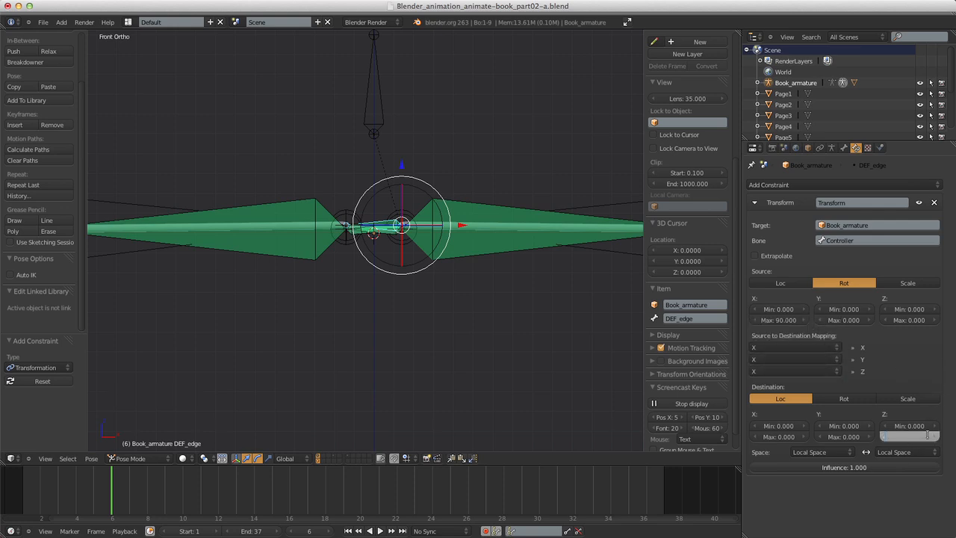
type("-0.02")
key("Return")
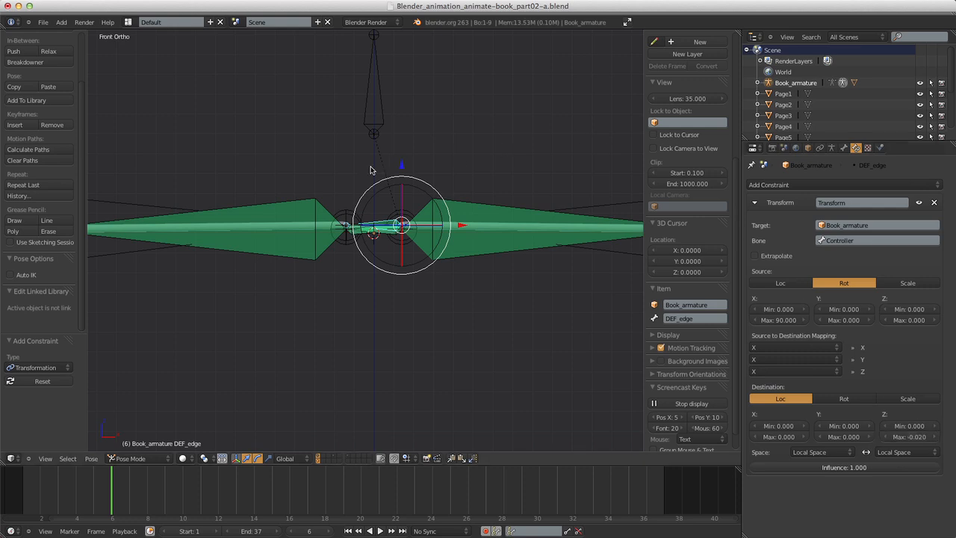
key("super")
key("s")
key("s")
Test the constraint by rotating the Controller bone about 60° and cancel the rotation.
scroll(373, 170, "down", 3)
scroll(373, 170, "up", 3)
scroll(382, 134, "down", 1)
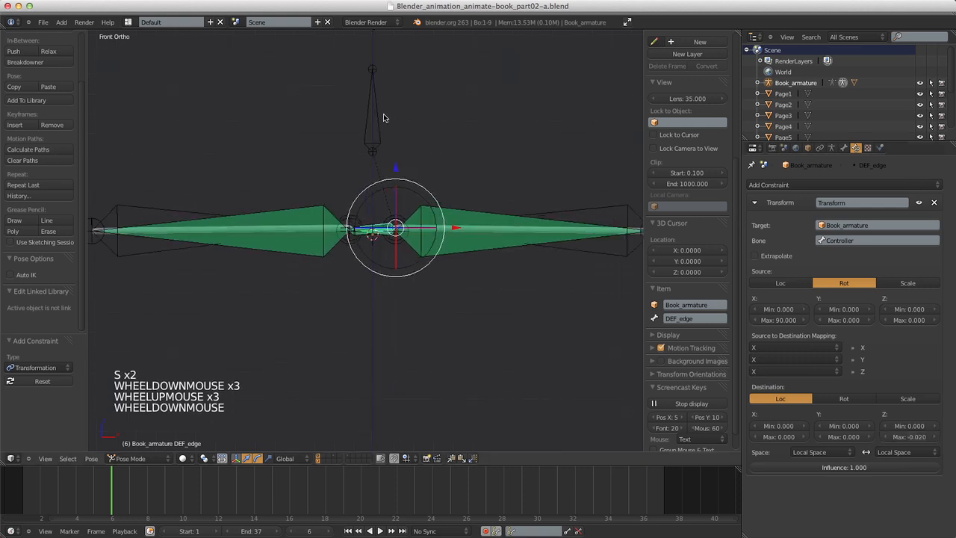
right_click(428, 150)
scroll(468, 139, "up", 3)
scroll(471, 141, "down", 5)
scroll(474, 127, "up", 3)
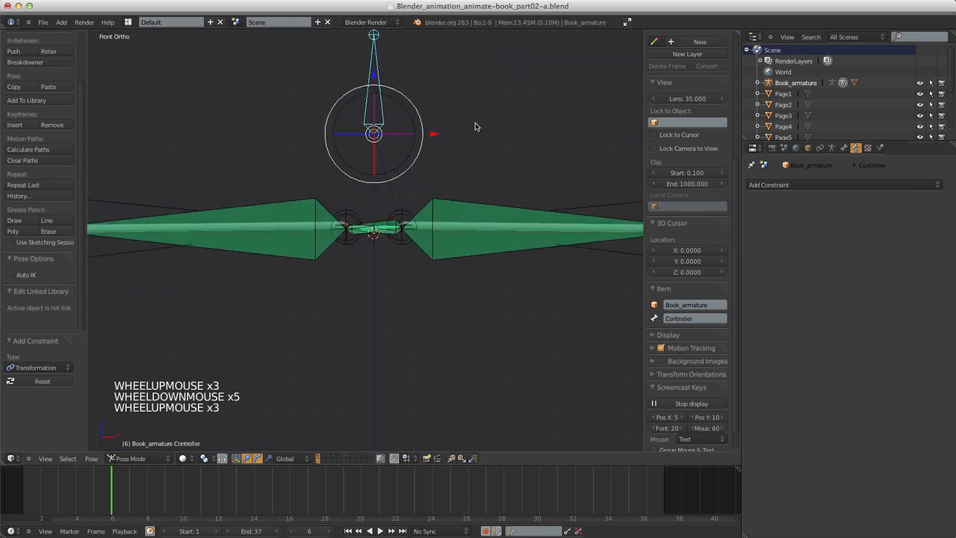
key("r")
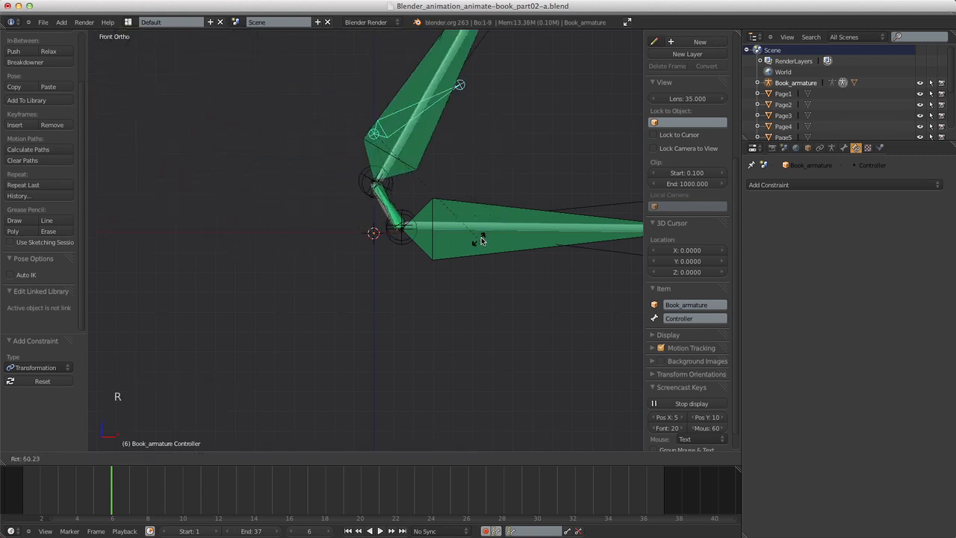
right_click(491, 192)
Select the DEF_edge bone and examine its position between the two cover joints.
scroll(420, 224, "up", 3)
right_click(425, 215)
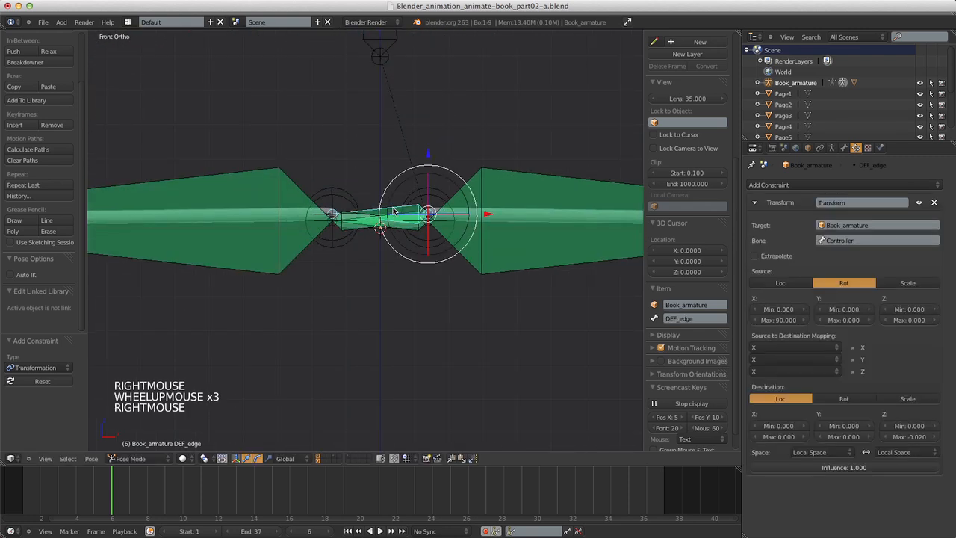
scroll(462, 203, "up", 2)
scroll(515, 185, "up", 3)
scroll(523, 181, "down", 9)
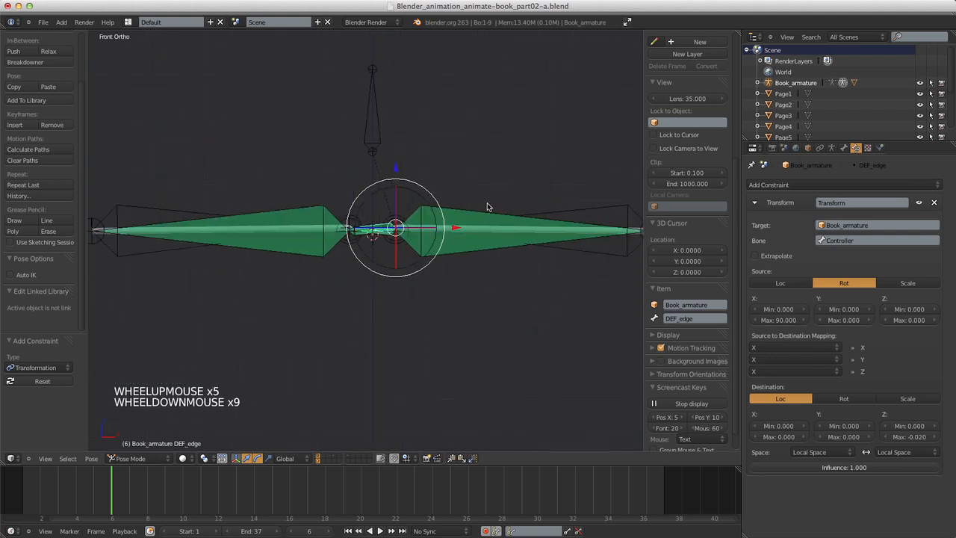
Test closing the book by rotating the Controller bone about 105°, cancel the rotation, and inspect the spine.
scroll(487, 203, "up", 3)
scroll(407, 119, "down", 3)
right_click(384, 153)
key("r")
key("r")
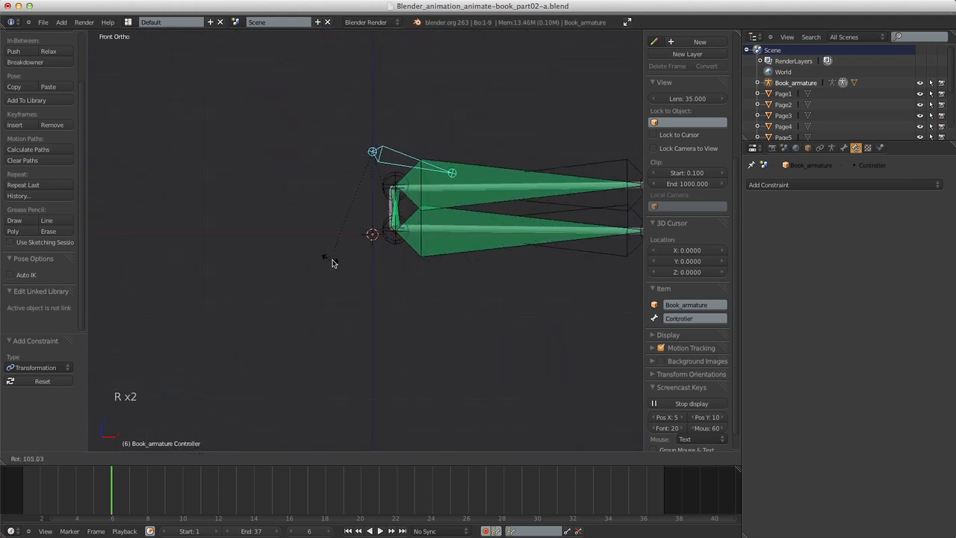
right_click(508, 140)
scroll(508, 139, "up", 6)
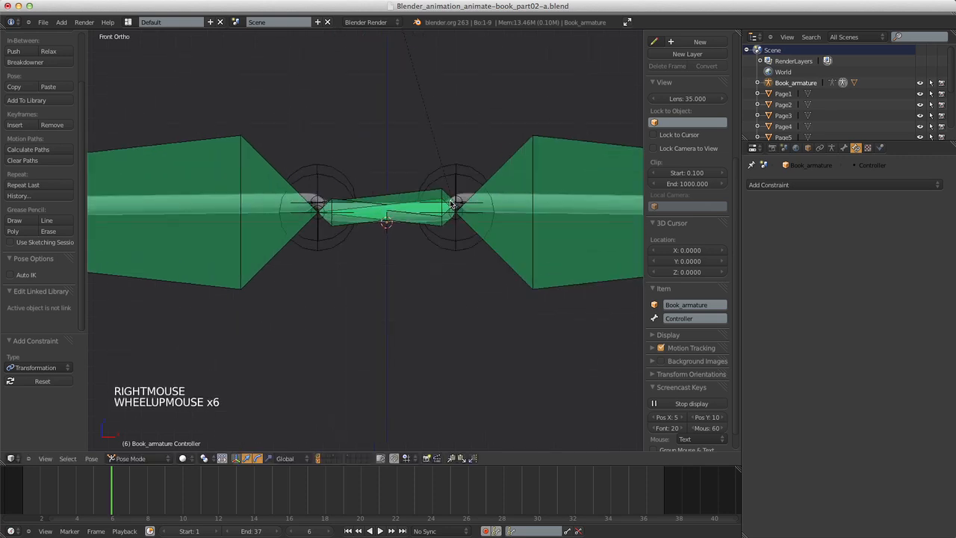
scroll(463, 187, "down", 4)
scroll(448, 203, "up", 2)
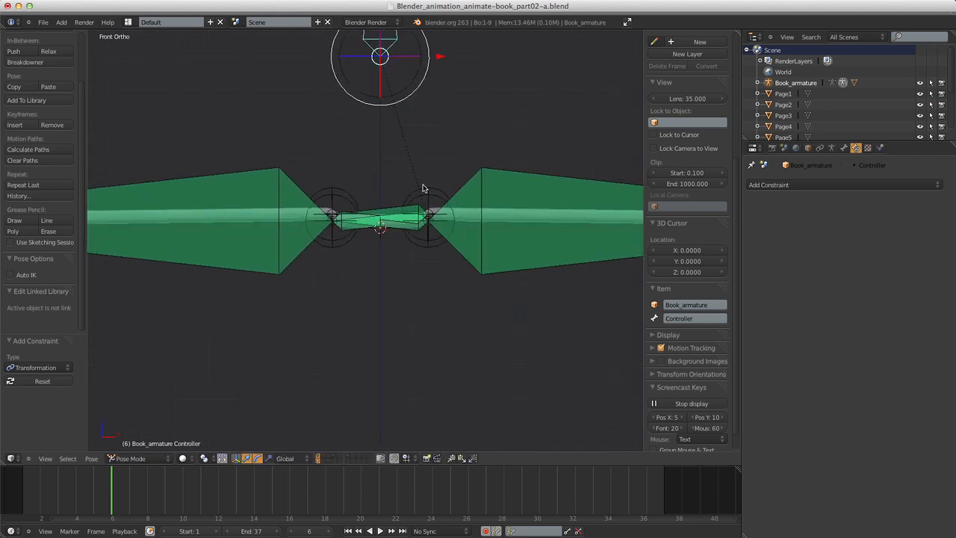
Test the opposite direction by rotating the Controller bone about -52° and cancel the rotation.
right_click(366, 213)
scroll(375, 210, "down", 5)
scroll(394, 155, "up", 2)
right_click(372, 127)
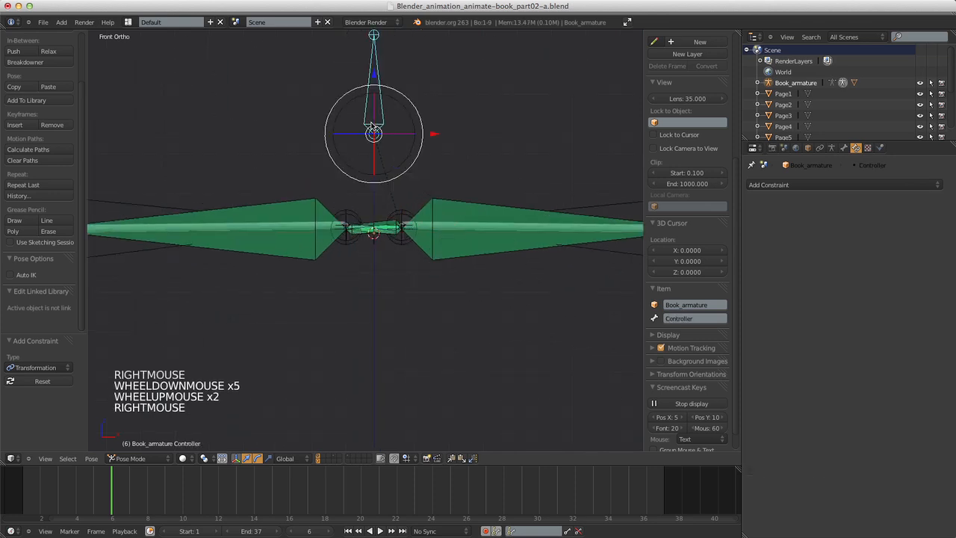
key("r")
key("r")
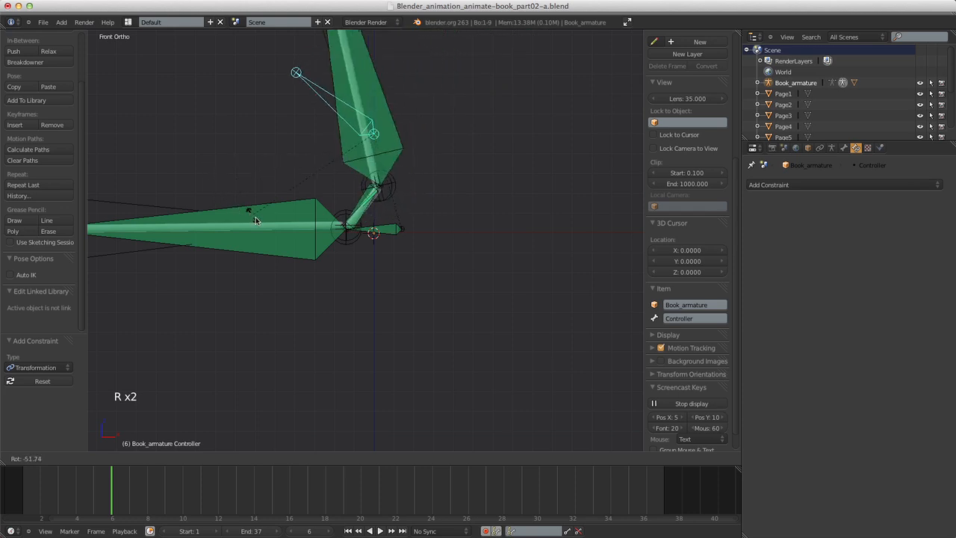
right_click(291, 230)
Collapse the existing Transform constraint on DEF_edge and add a second Transformation constraint to the bone.
scroll(390, 227, "up", 3)
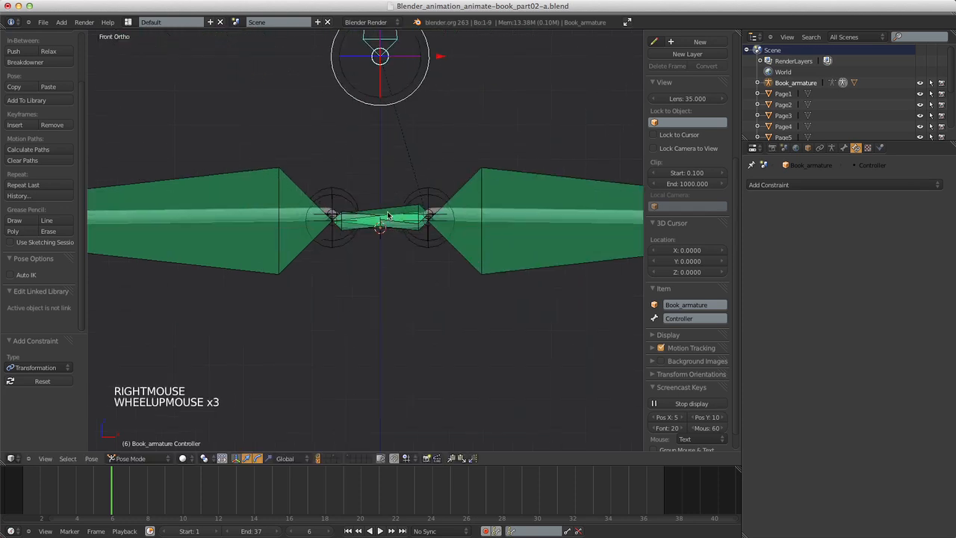
right_click(384, 208)
left_click(933, 200)
left_click(766, 187)
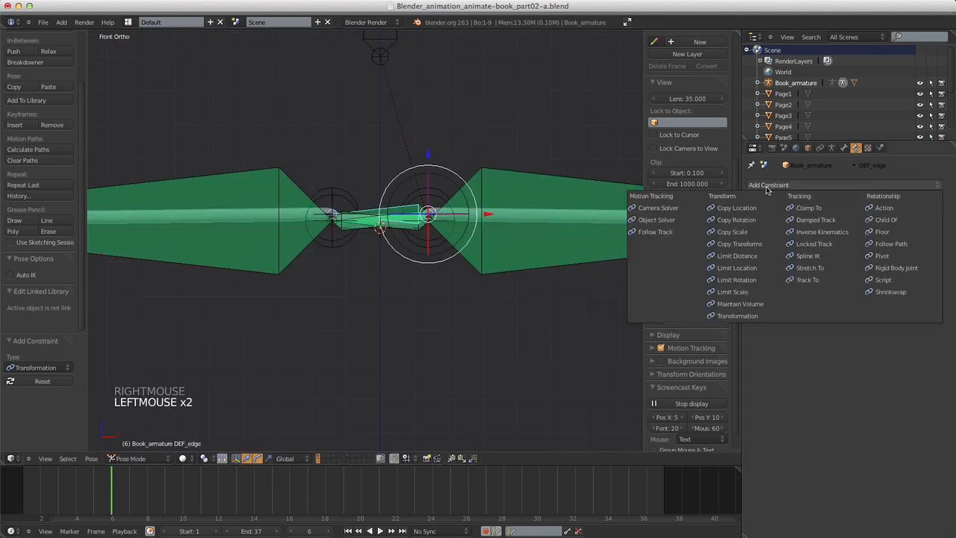
left_click(744, 317)
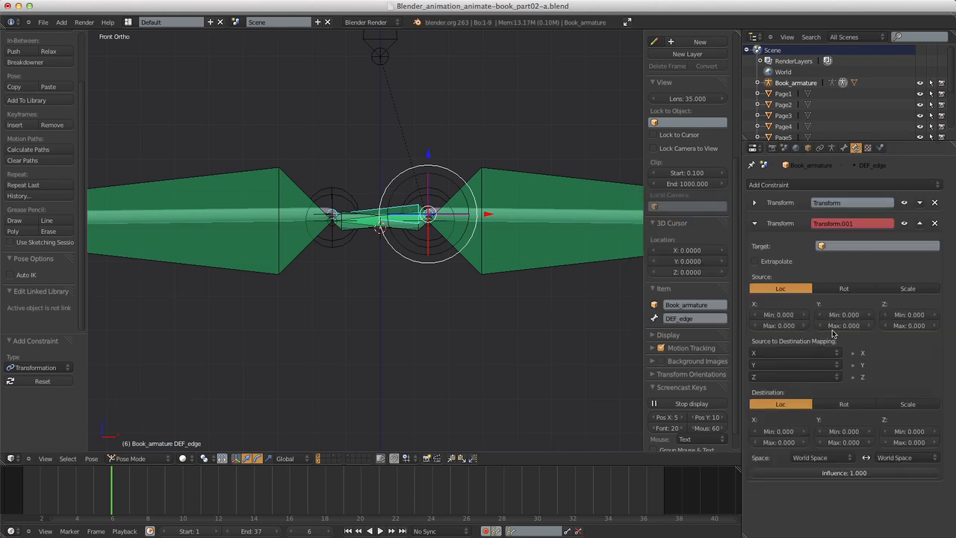
Target the second Transformation constraint at the Controller bone of Book_armature and use rotation as its source.
left_click(824, 247)
left_click(832, 257)
left_click(835, 262)
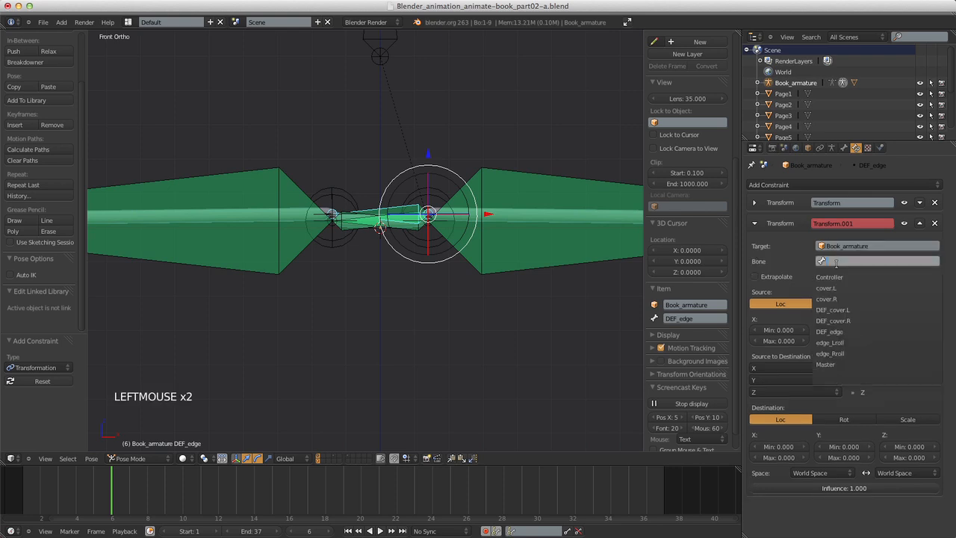
left_click(829, 277)
left_click(837, 305)
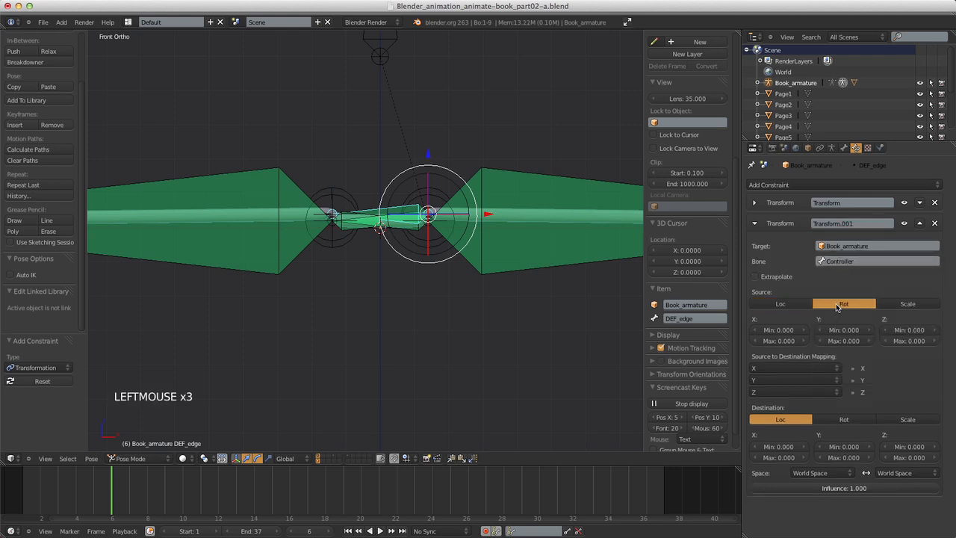
Set the second Transformation constraint's source X minimum to -90 and map destination X, Y and Z all from source X.
left_click(787, 338)
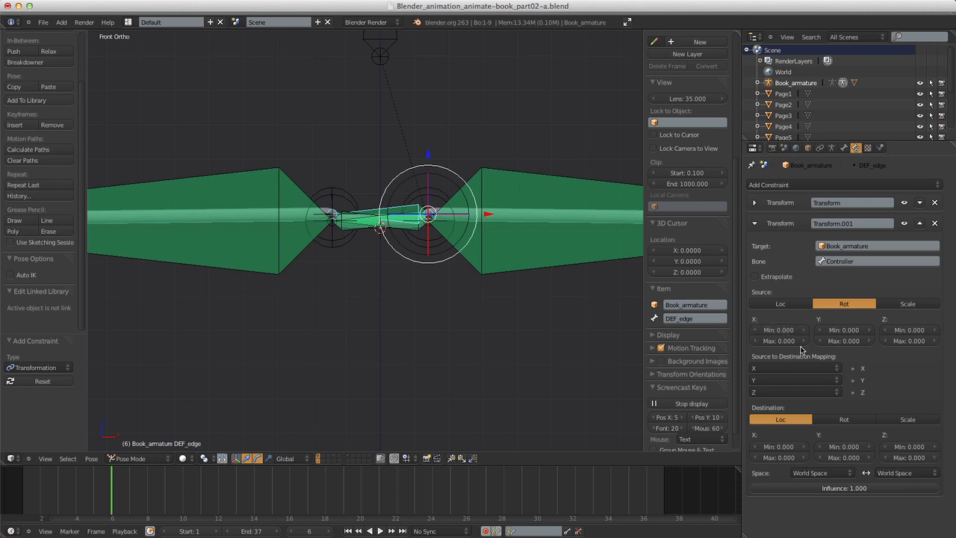
left_click(783, 333)
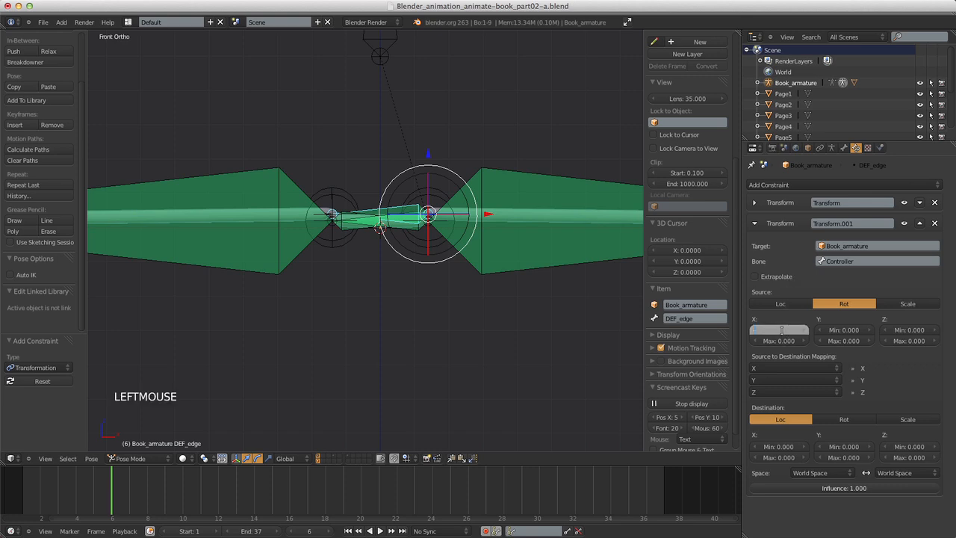
left_click(783, 379)
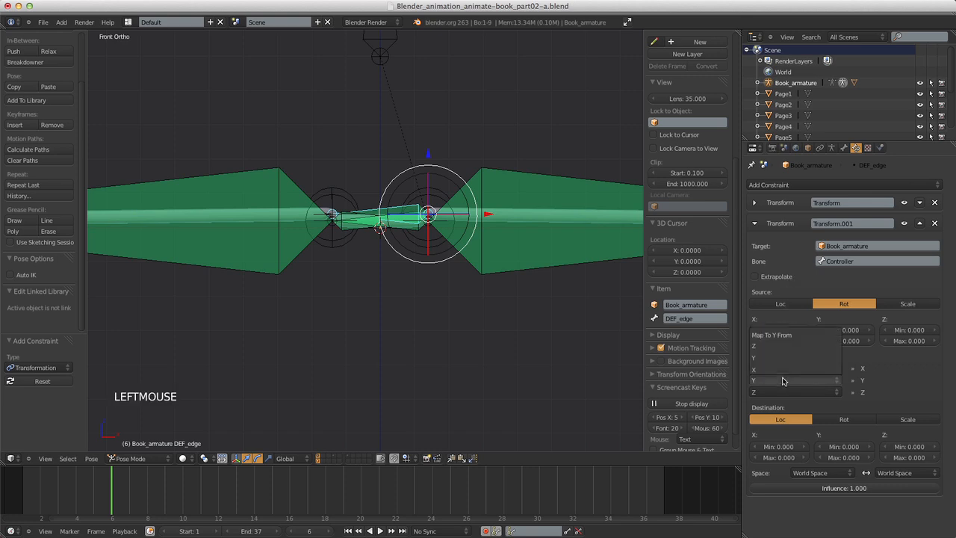
left_click(777, 371)
left_click(775, 391)
left_click(774, 382)
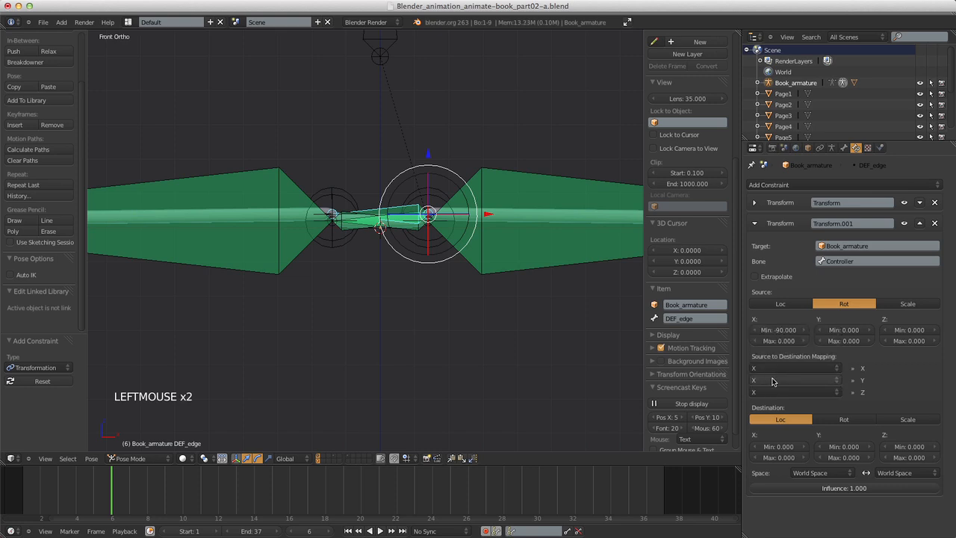
Set both spaces of the second Transformation constraint to Local Space and its destination location Z minimum to -0.020.
left_click(842, 474)
left_click(837, 427)
left_click(905, 473)
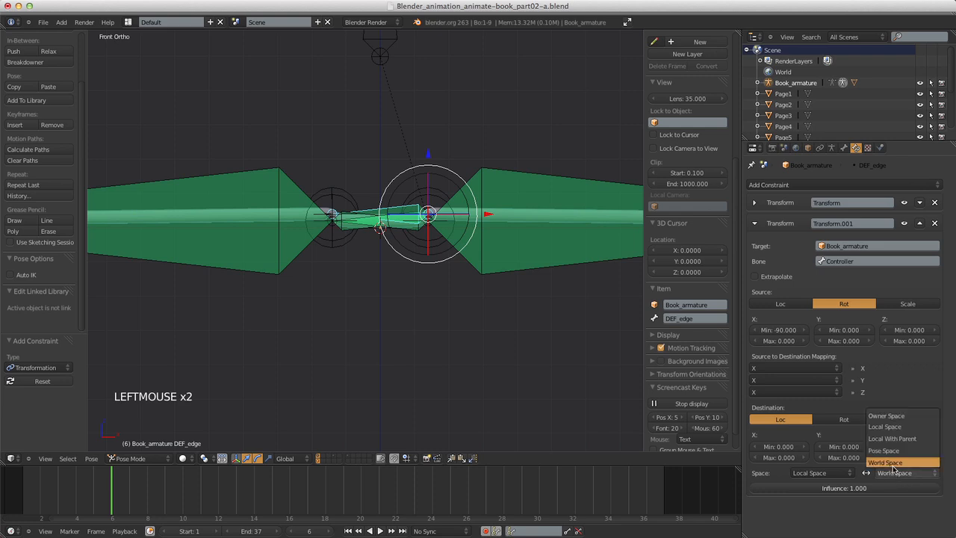
left_click(885, 427)
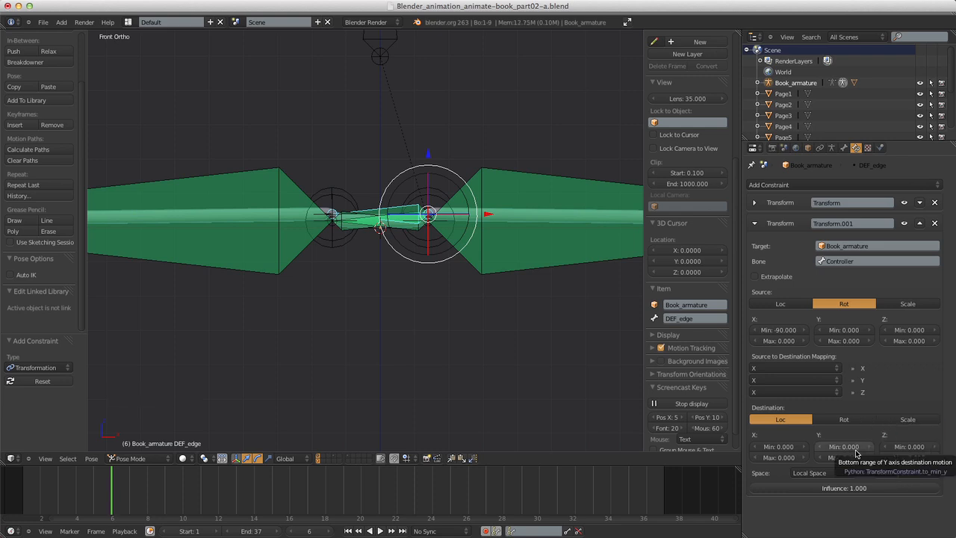
left_click(909, 445)
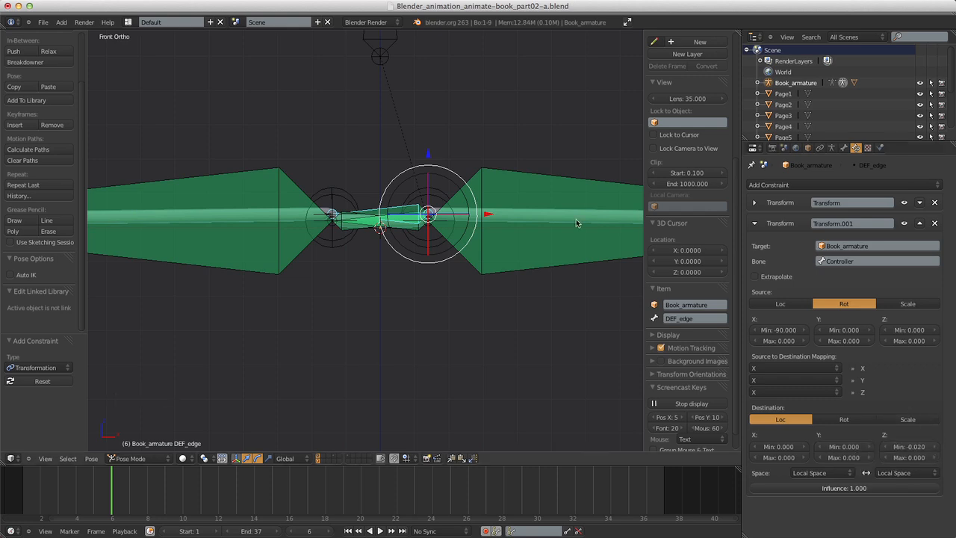
Test closing the book by rotating the Controller bone about -91° and cancel the rotation.
scroll(487, 186, "down", 5)
right_click(371, 142)
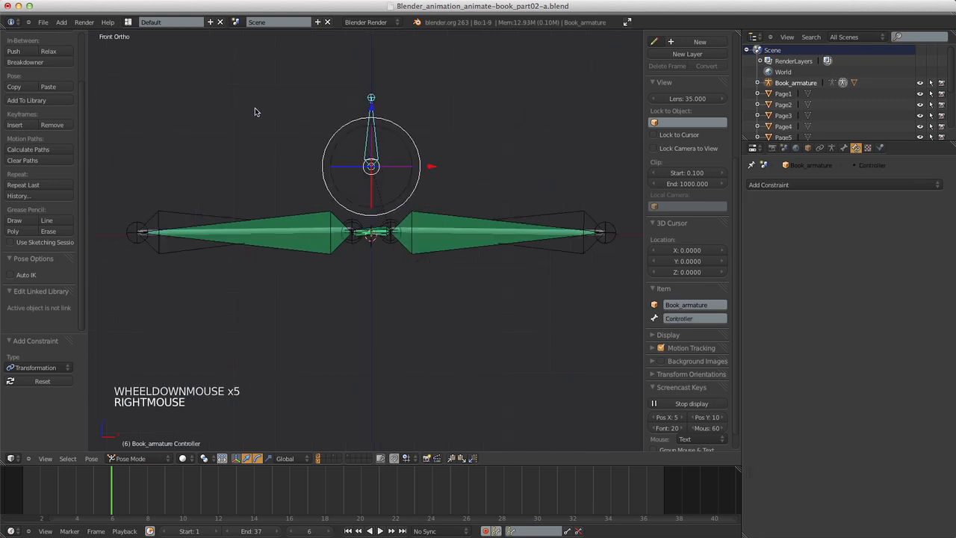
key("r")
key("r")
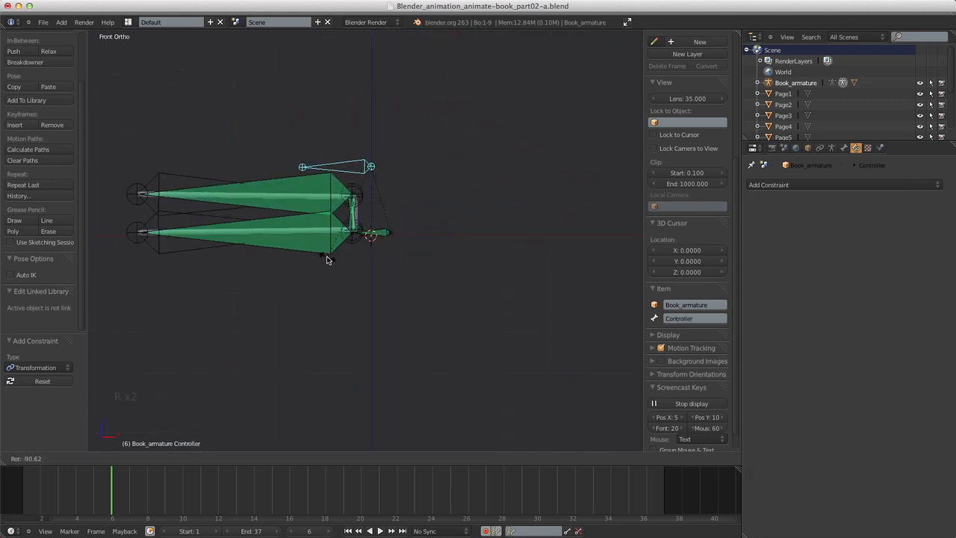
right_click(337, 142)
Examine the spine joint up close and check the constraints on the DEF_cover.L and DEF_edge bones.
scroll(402, 195, "up", 7)
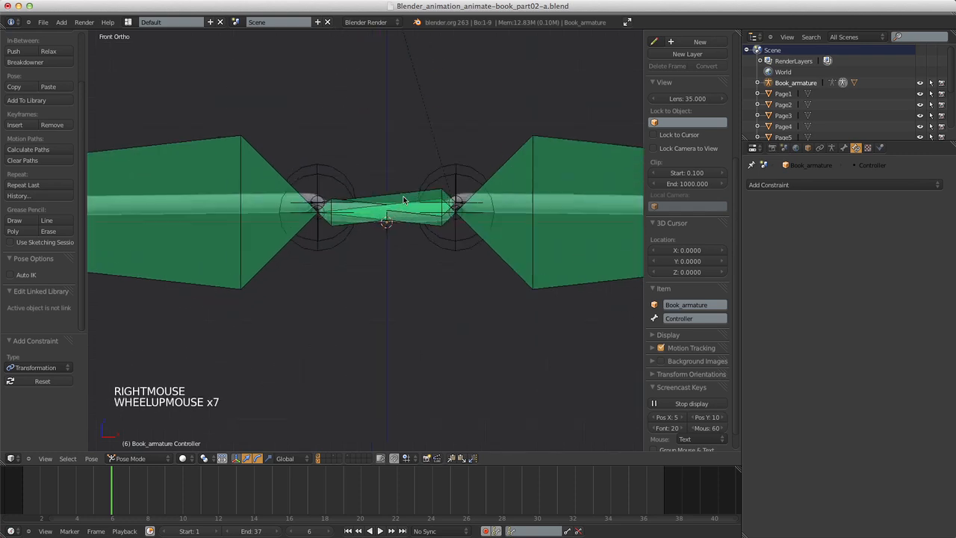
middle_click_drag(470, 171, 416, 245, "shift")
scroll(416, 245, "down", 4)
right_click(393, 244)
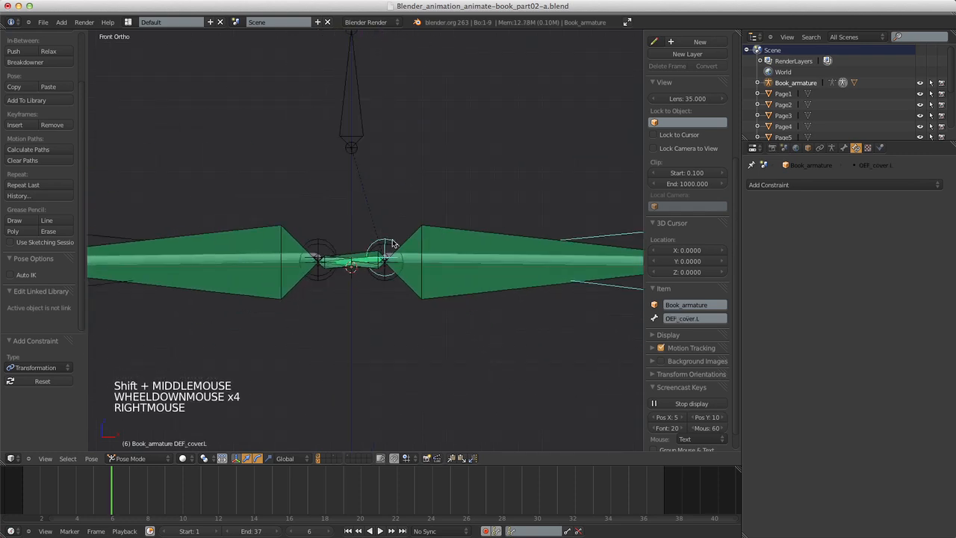
scroll(590, 228, "down", 4)
scroll(591, 228, "up", 1)
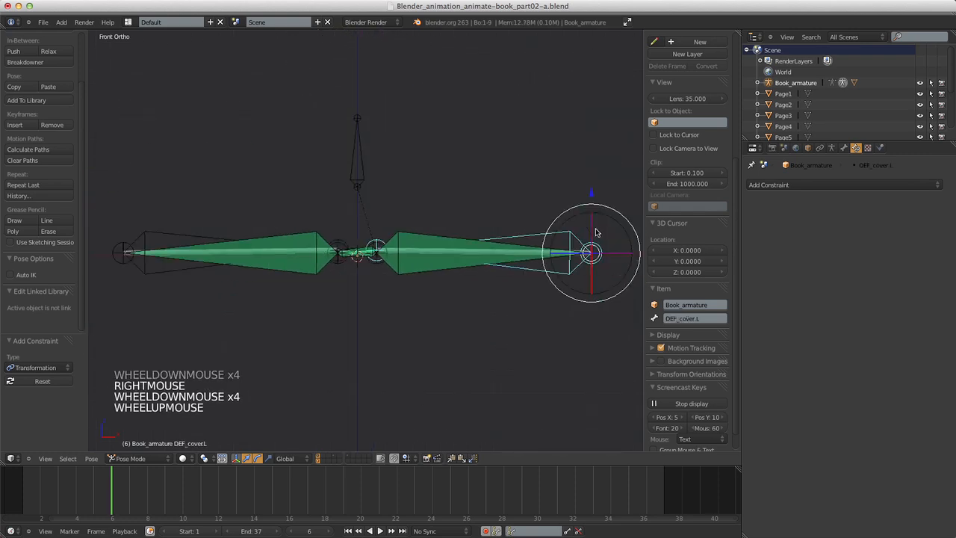
left_click(775, 187)
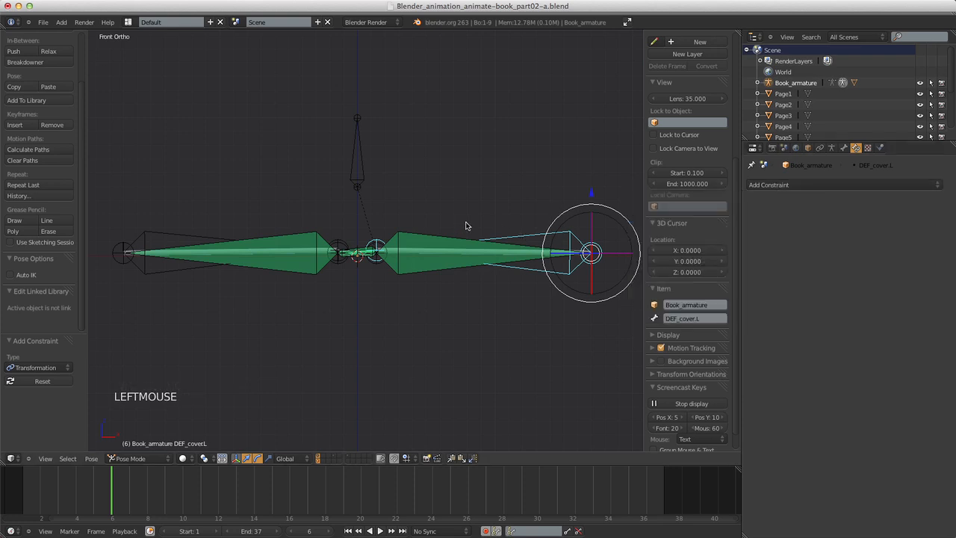
scroll(371, 247, "up", 9)
right_click(357, 276)
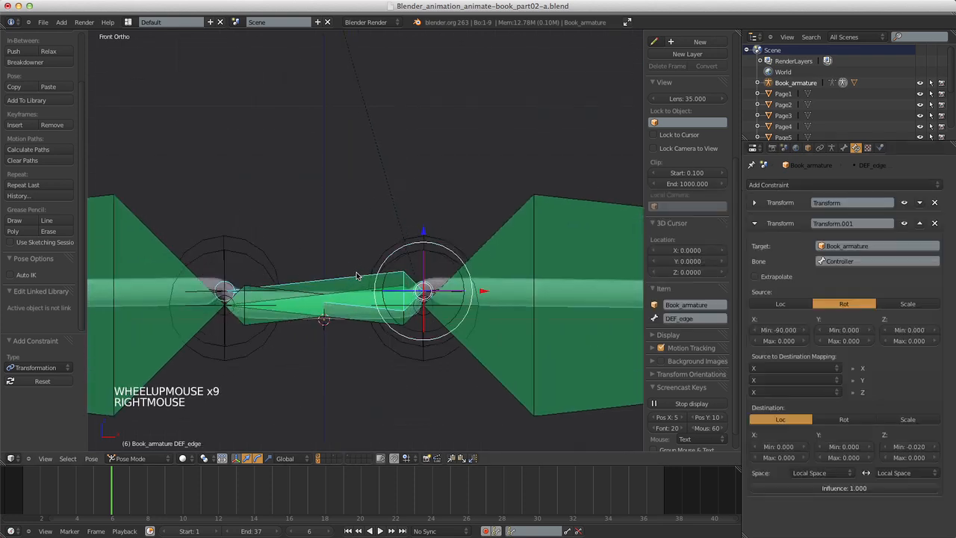
scroll(418, 274, "down", 7)
scroll(625, 236, "up", 1)
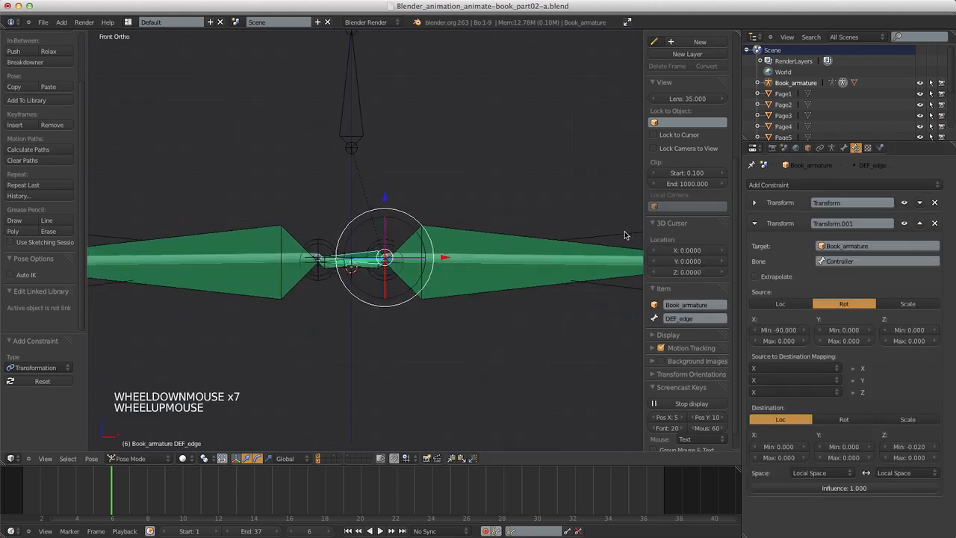
Add a Track To constraint to DEF_cover.L, targeting the DEF_edge bone of Book_armature with Target Z enabled.
right_click(616, 236)
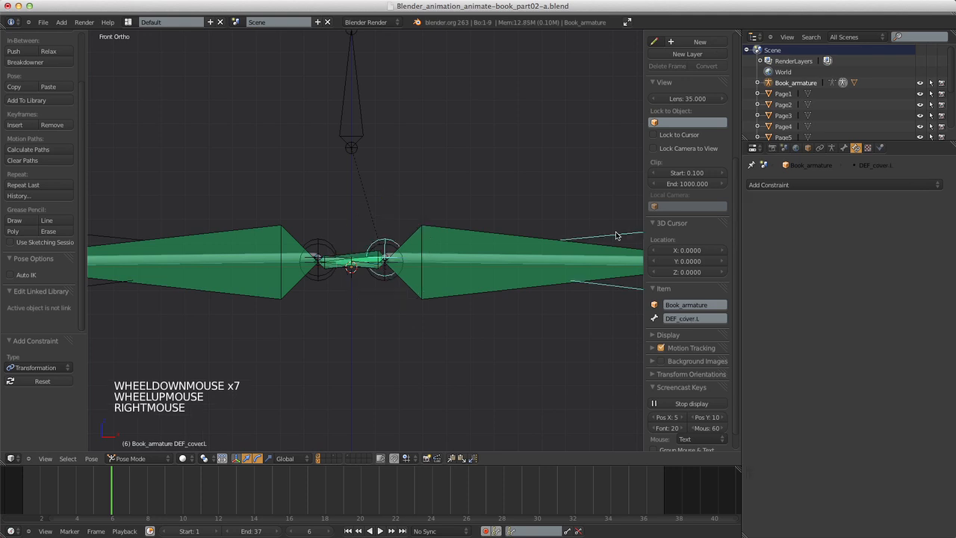
left_click(784, 191)
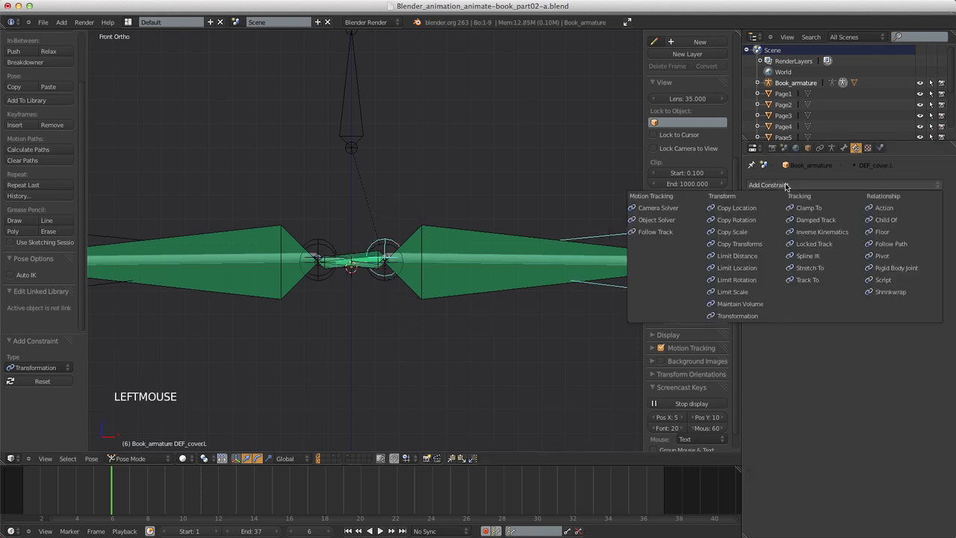
left_click(807, 280)
left_click(844, 227)
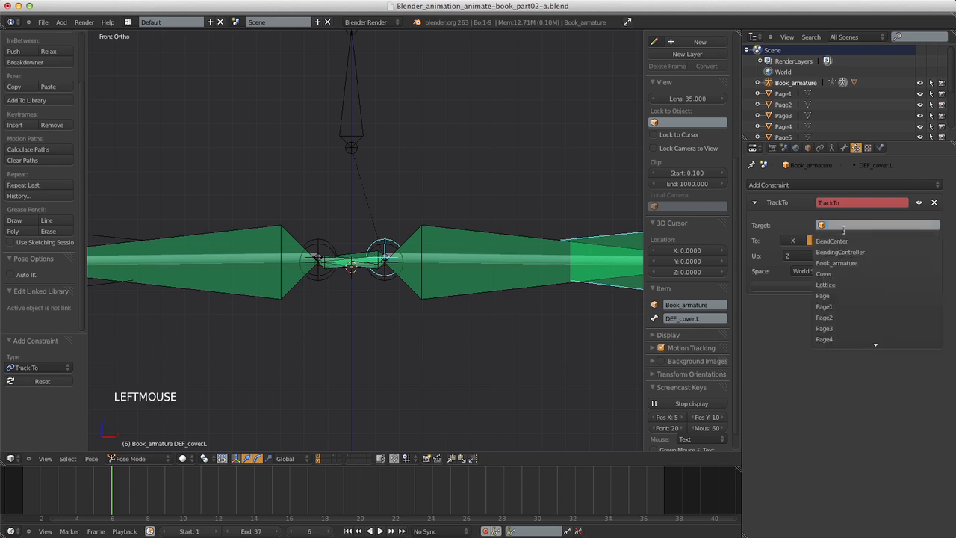
left_click(847, 263)
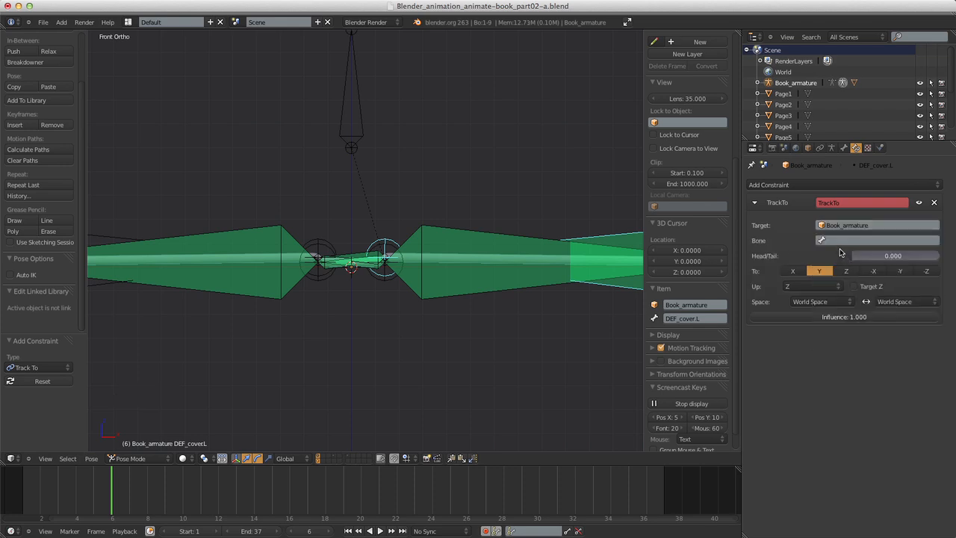
left_click(843, 240)
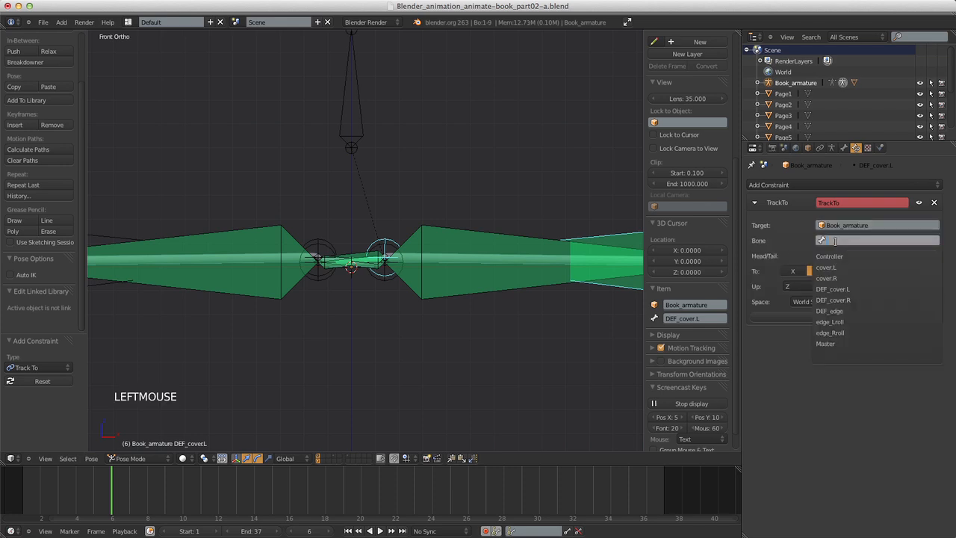
left_click(842, 310)
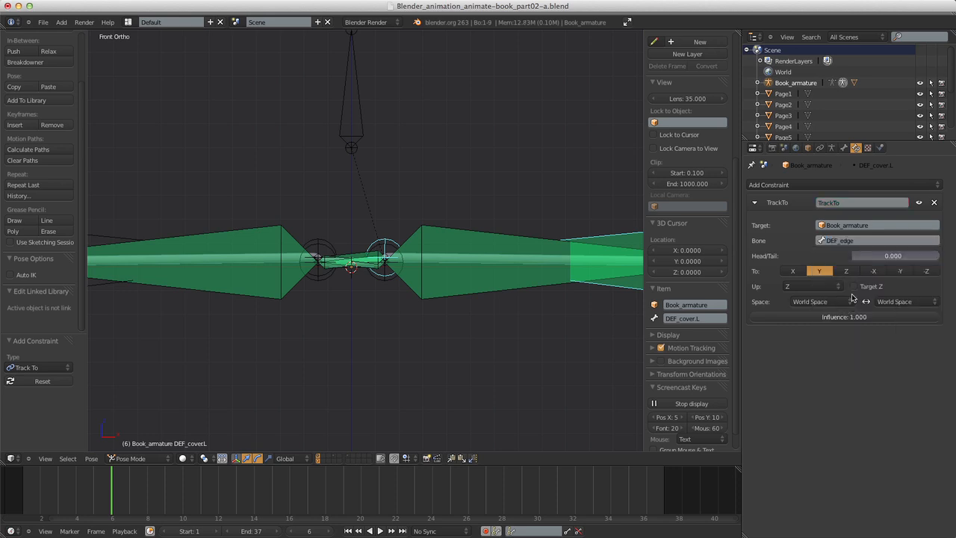
left_click(854, 286)
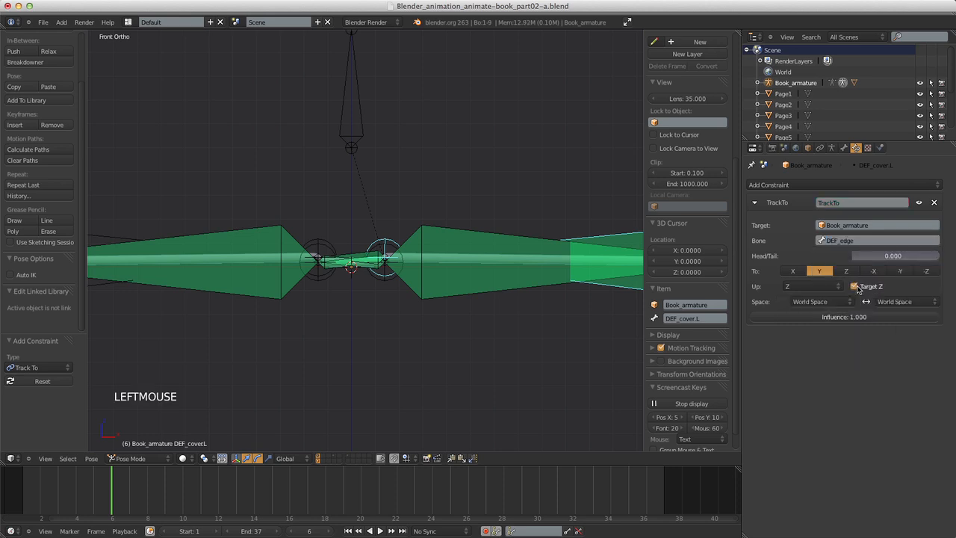
Add a Track To constraint to DEF_cover.R, targeting the DEF_edge bone of Book_armature with Target Z enabled.
scroll(451, 289, "down", 6)
scroll(403, 239, "up", 5)
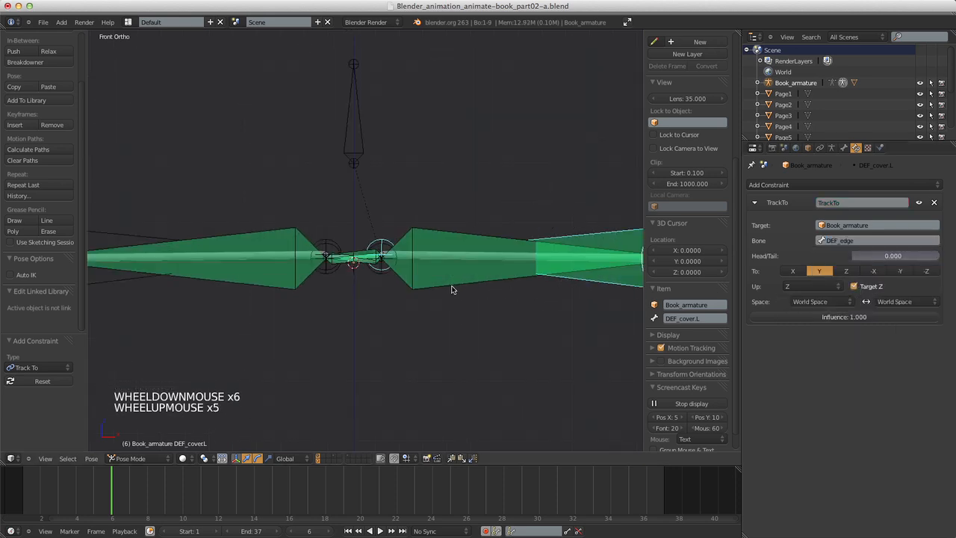
right_click(136, 237)
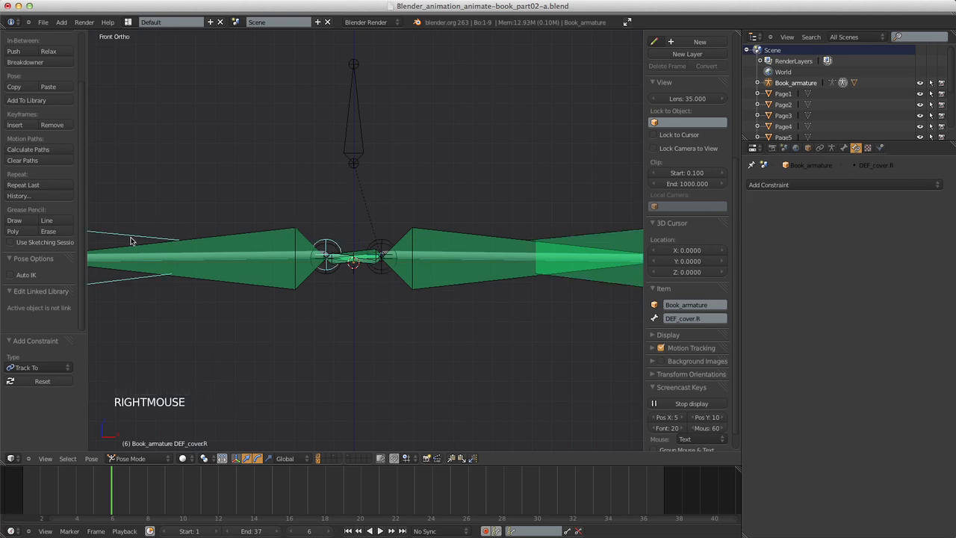
left_click(804, 187)
left_click(817, 273)
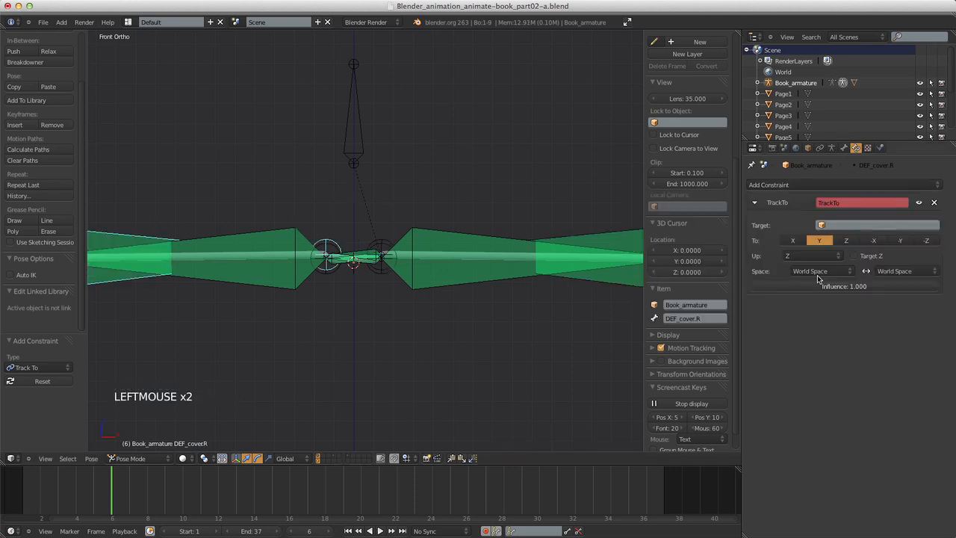
left_click_drag(829, 225, 846, 308)
left_click(854, 287)
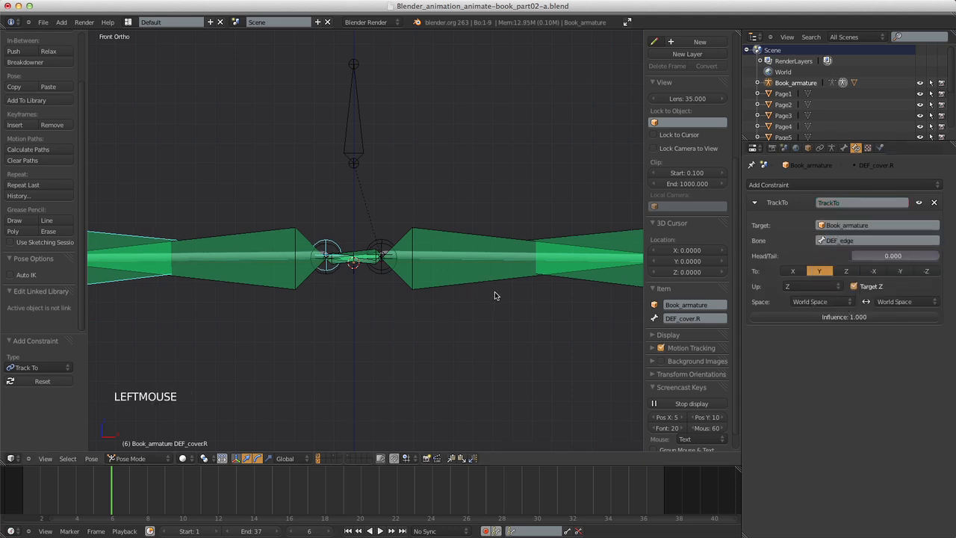
Test the cover tracking by rotating the Controller bone about 72° and cancel the rotation.
scroll(347, 148, "down", 7)
scroll(347, 149, "up", 9)
scroll(347, 158, "down", 5)
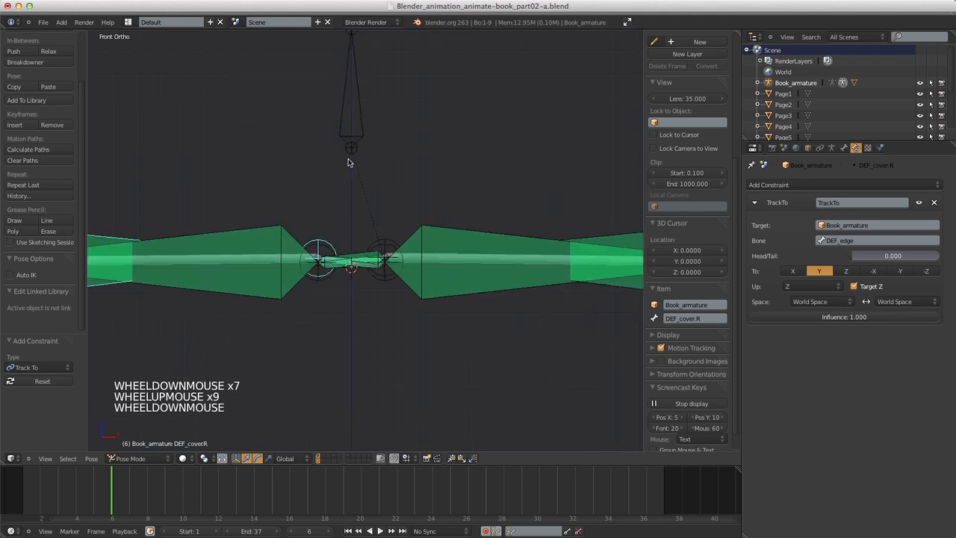
scroll(348, 163, "up", 3)
right_click(349, 158)
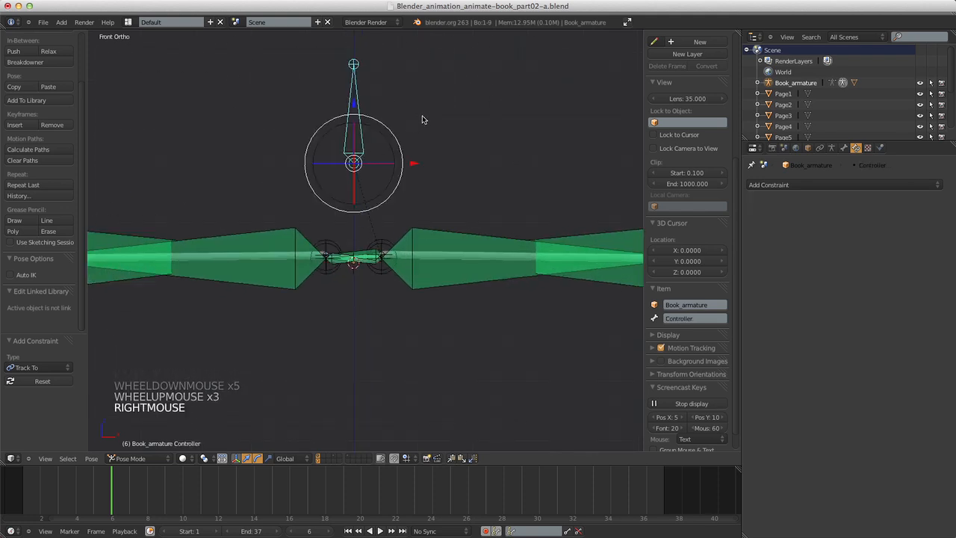
key("r")
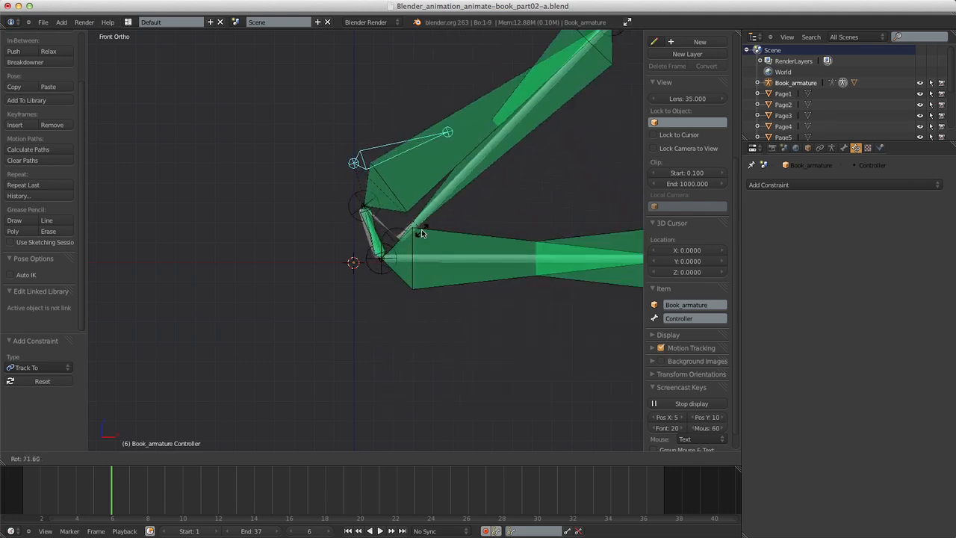
right_click(429, 225)
Check the spine joint up close by rotating the Controller bone about 47° and cancel the rotation.
scroll(463, 217, "up", 2)
scroll(463, 216, "up", 7)
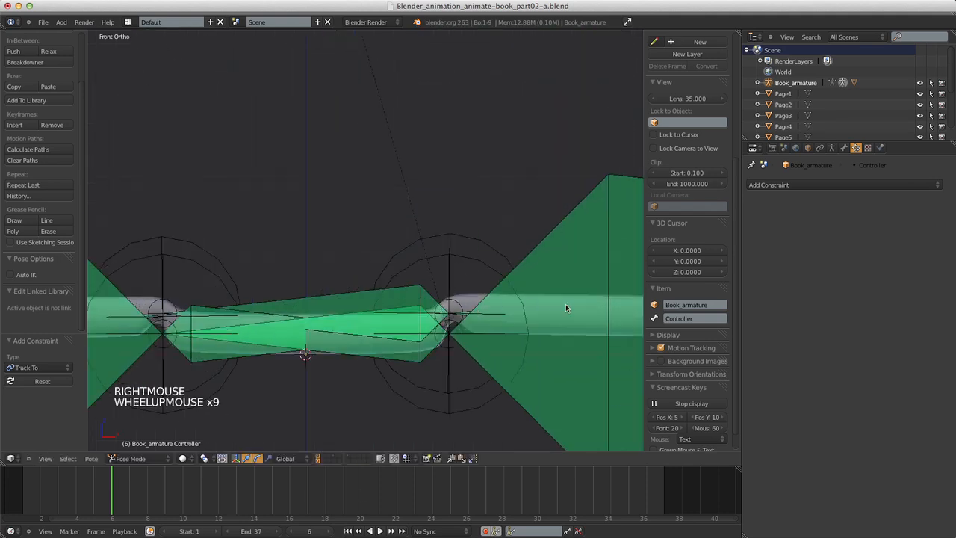
scroll(482, 301, "down", 4)
key("r")
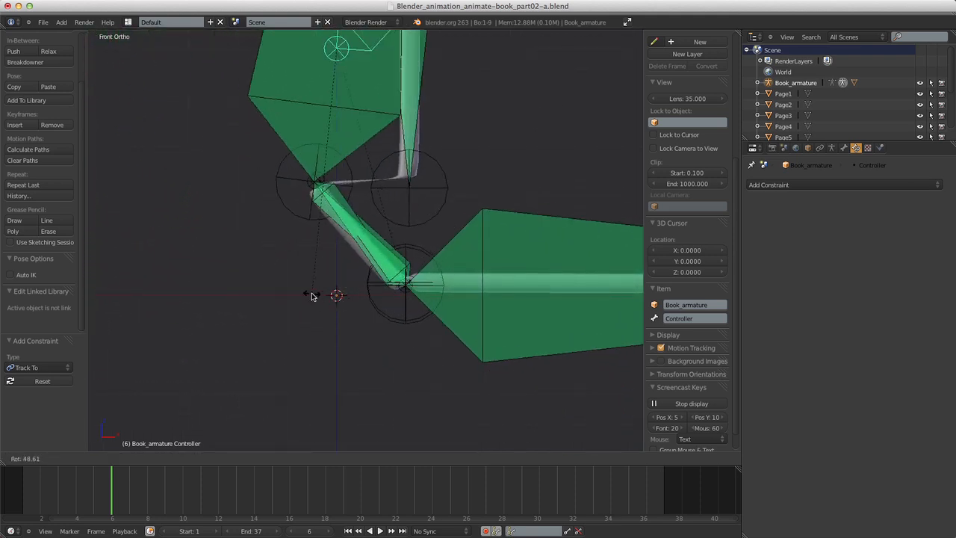
right_click(312, 296)
Rotate the Controller bone by about 55° and keep the pose.
scroll(316, 259, "down", 4)
key("r")
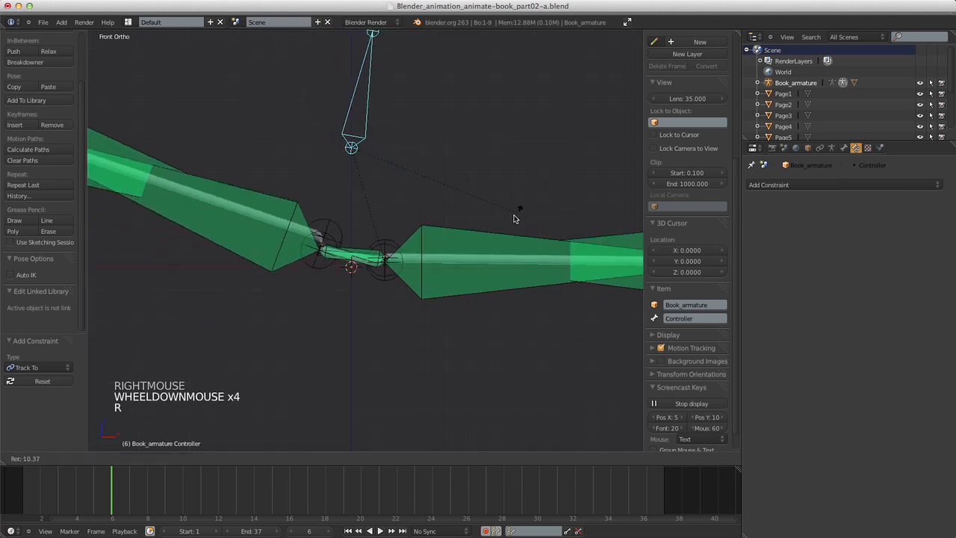
left_click(403, 200)
Set the Head/Tail value of DEF_cover.R's Track To constraint to 1.000.
right_click(402, 200)
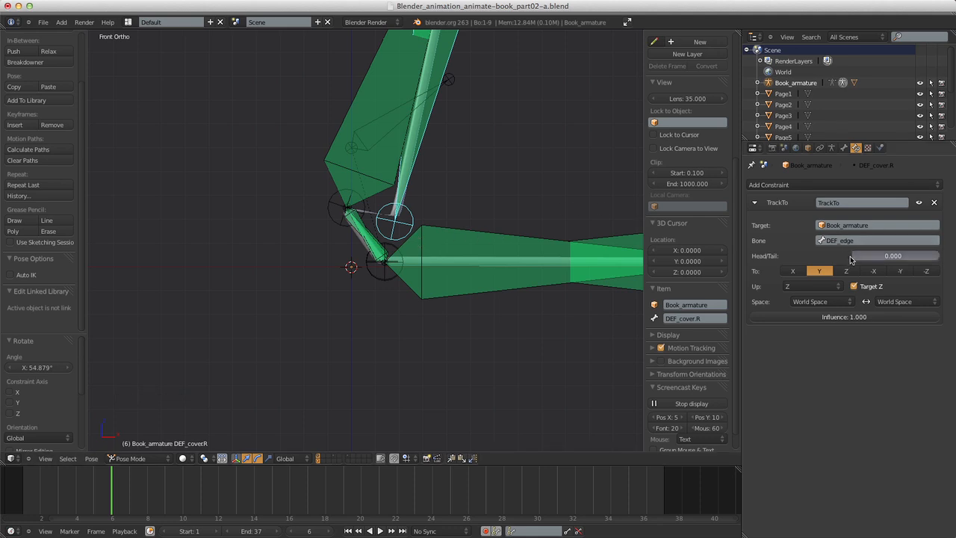
left_click_drag(851, 258, 954, 255)
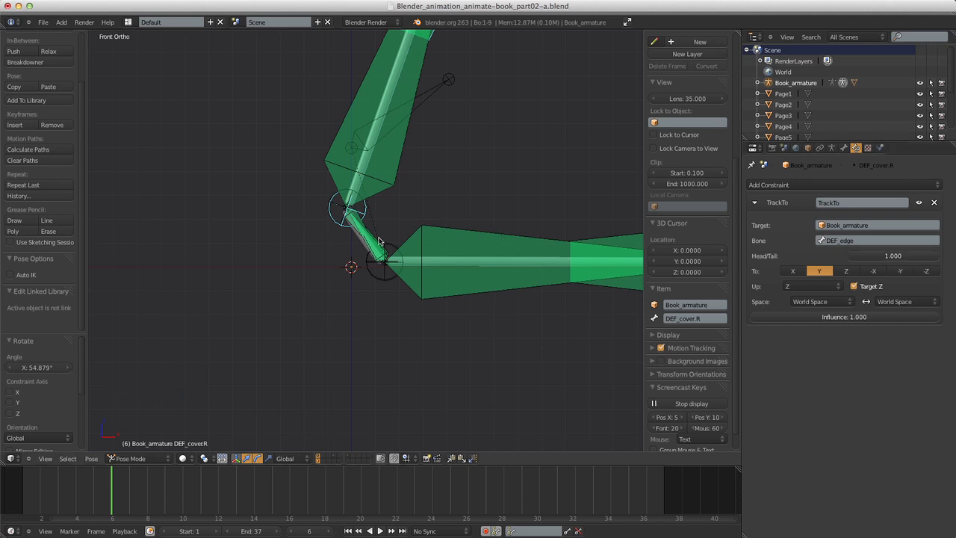
scroll(448, 150, "down", 4)
scroll(431, 110, "down", 3)
scroll(429, 124, "up", 4)
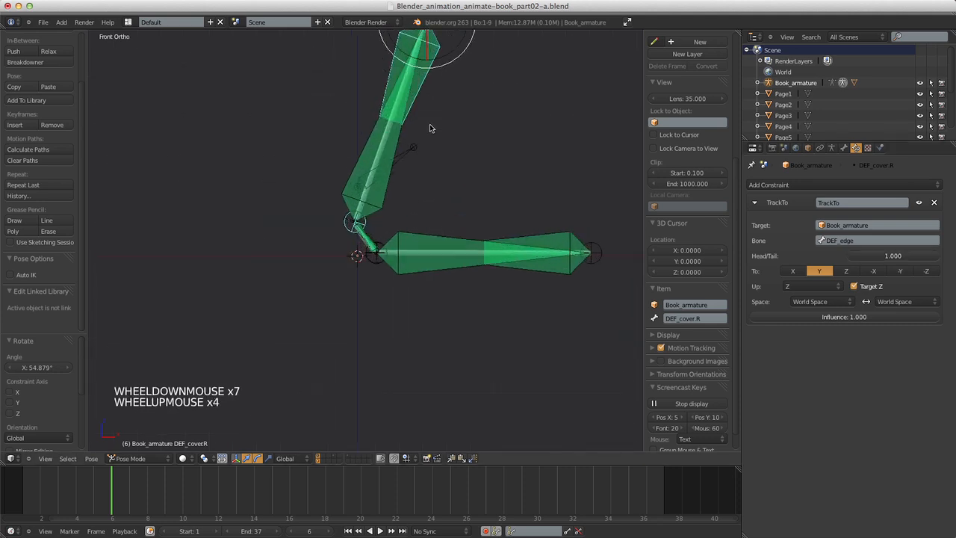
Select the Controller bone, test the cover tracking by rotating it about -36°, and cancel the rotation.
left_click(449, 148)
right_click(412, 151)
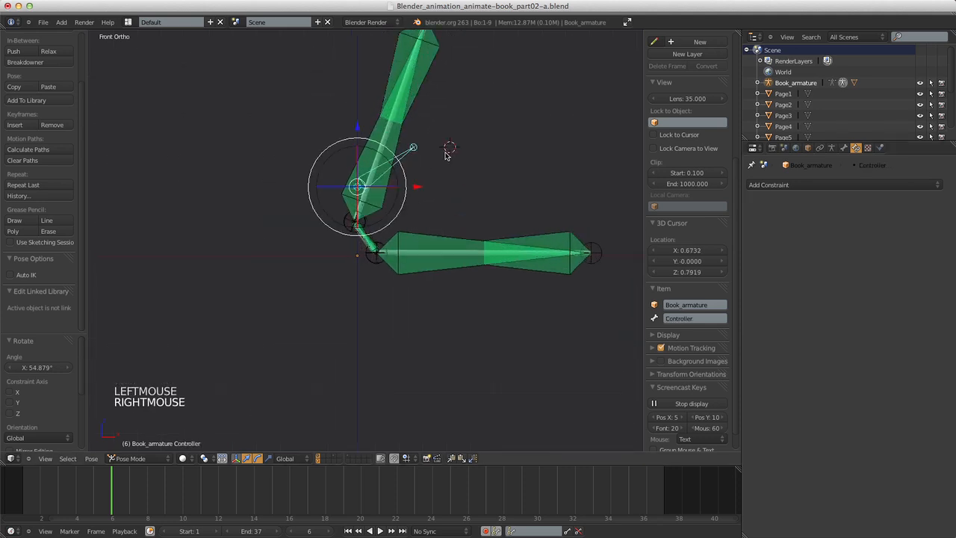
scroll(443, 153, "up", 3)
scroll(443, 154, "down", 1)
key("r")
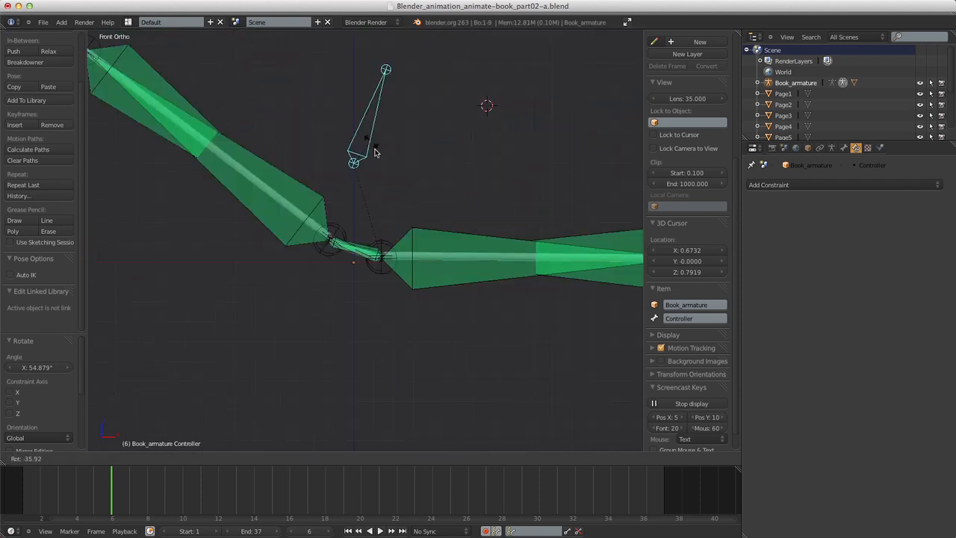
right_click(389, 161)
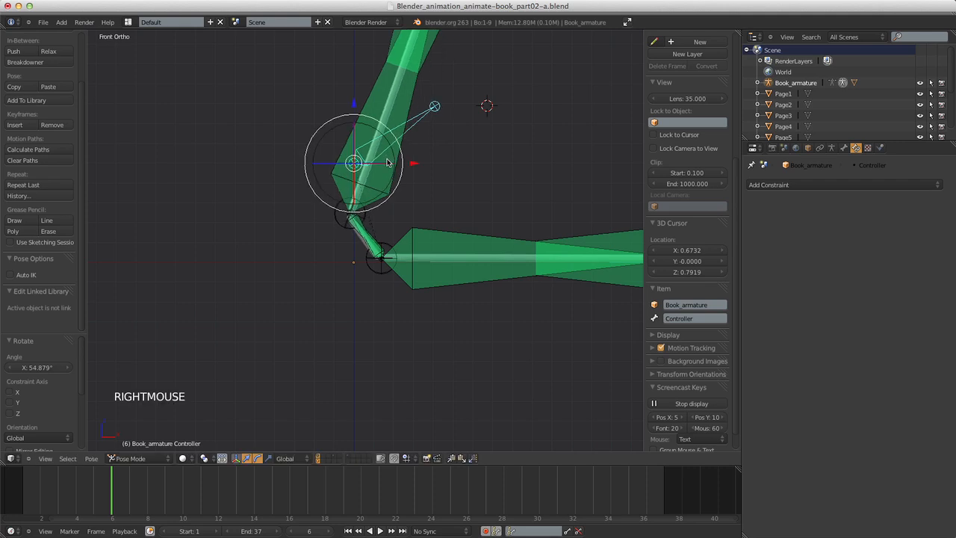
Check the spine joint up close by rotating the Controller bone about 10° and cancel the rotation.
scroll(404, 181, "up", 4)
key("r")
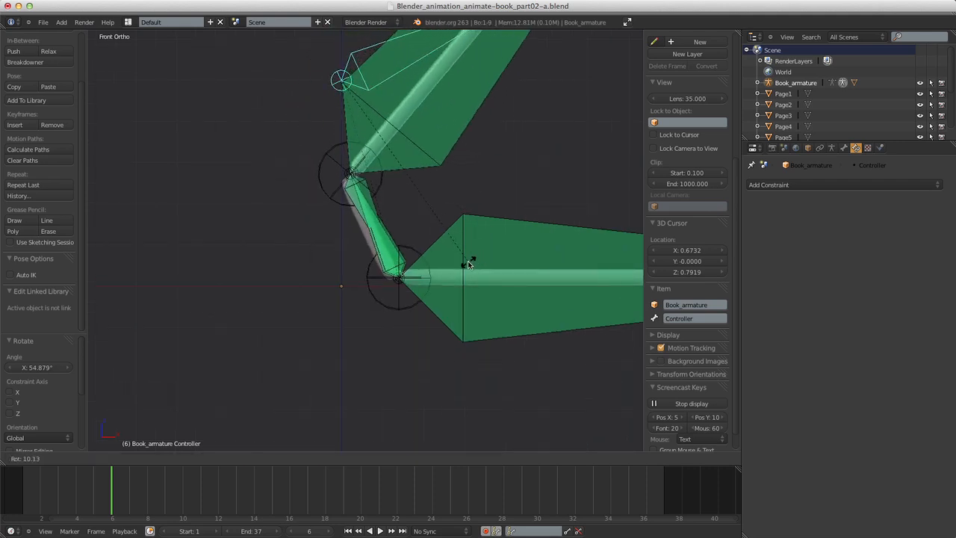
right_click(461, 233)
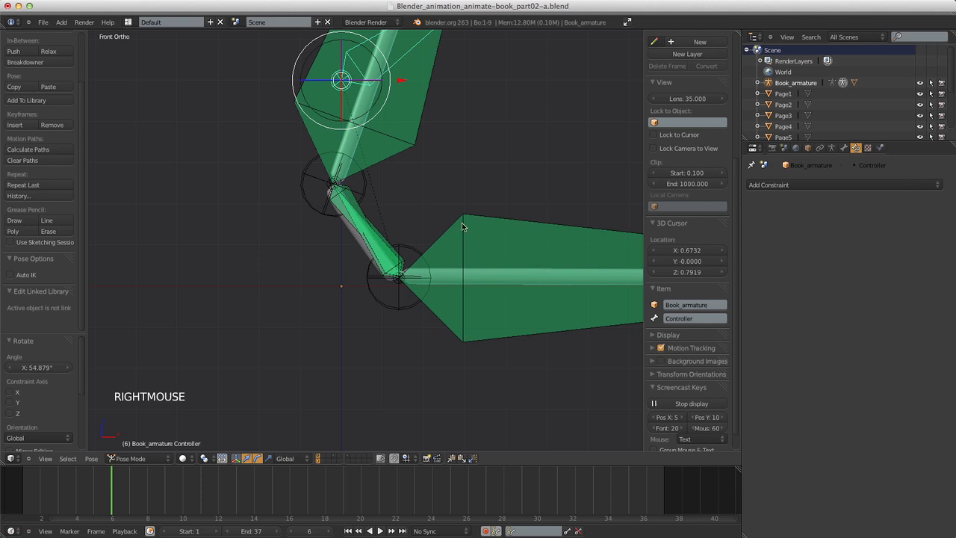
key("r")
key("r")
right_click(231, 276)
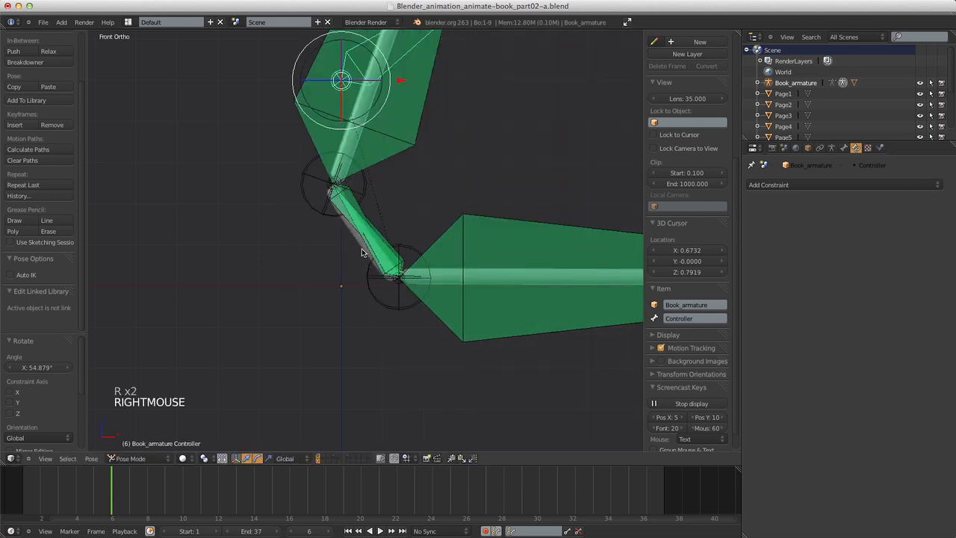
Test closing the book by rotating the Controller bone about 98° and cancel the rotation.
scroll(486, 150, "down", 5)
key("r")
scroll(388, 276, "down", 1)
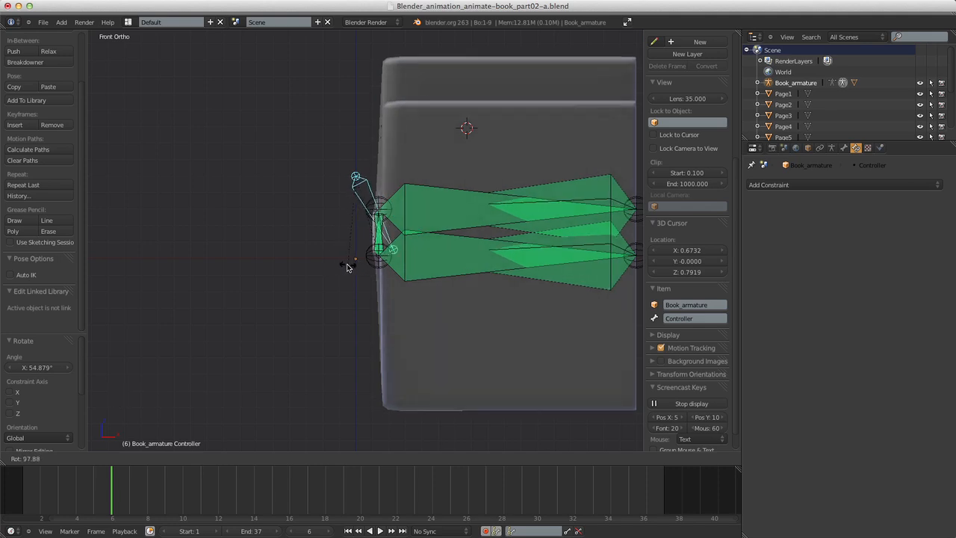
right_click(512, 222)
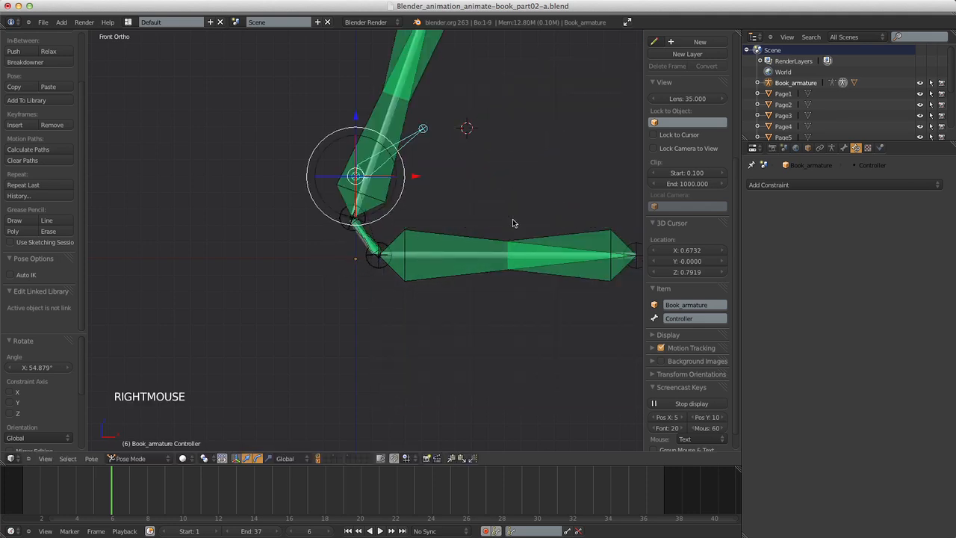
Clear the pose rotation and location of all bones in the armature.
key("a")
key("a")
key("alt+r")
key("alt+g")
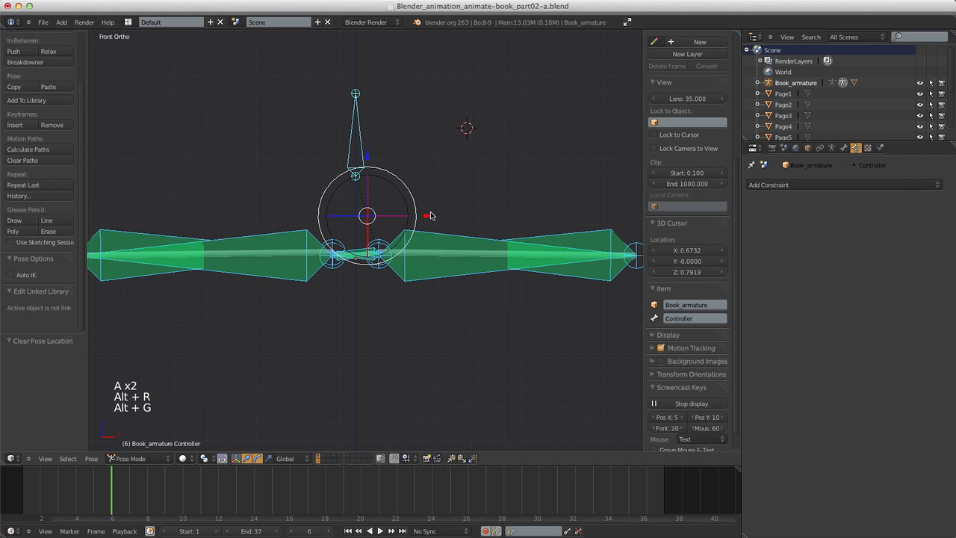
Select only the Controller bone and add a Limit Rotation constraint to it.
middle_click_drag(454, 222, 531, 214, "shift")
scroll(512, 127, "up", 3)
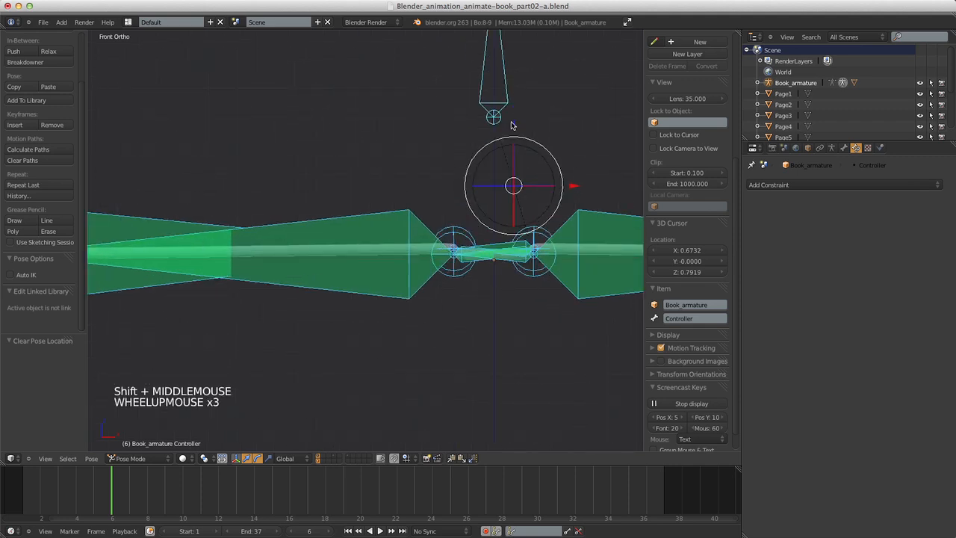
scroll(438, 162, "down", 5)
right_click(437, 162)
scroll(478, 164, "up", 1)
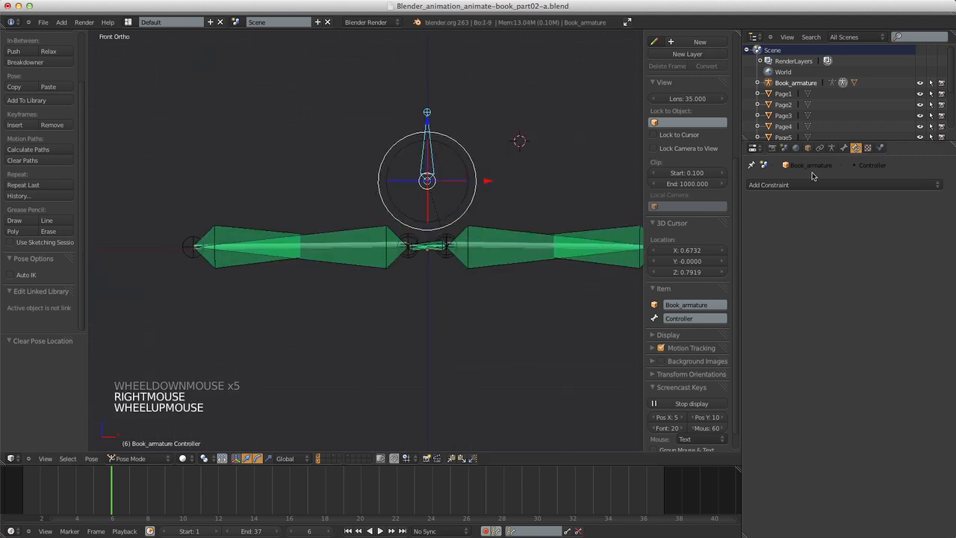
left_click(754, 185)
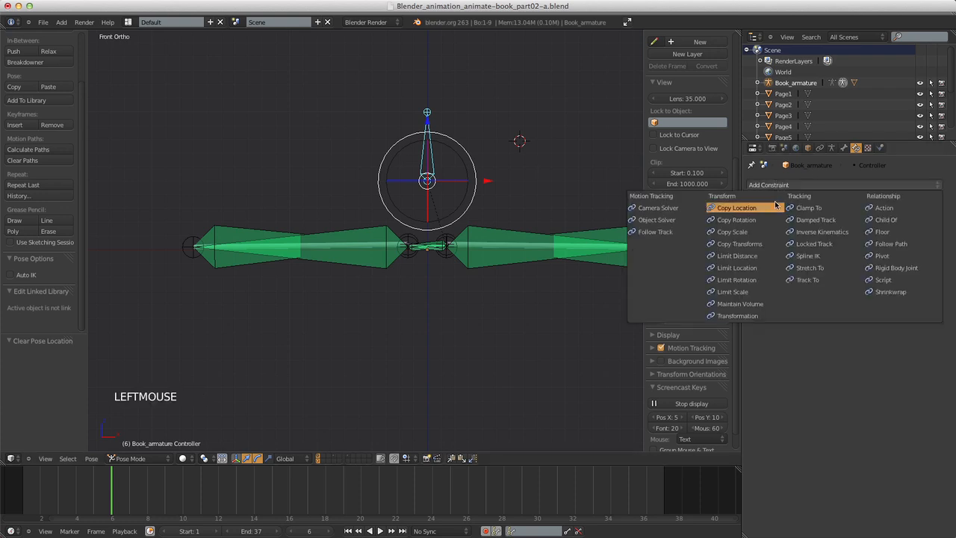
left_click(755, 280)
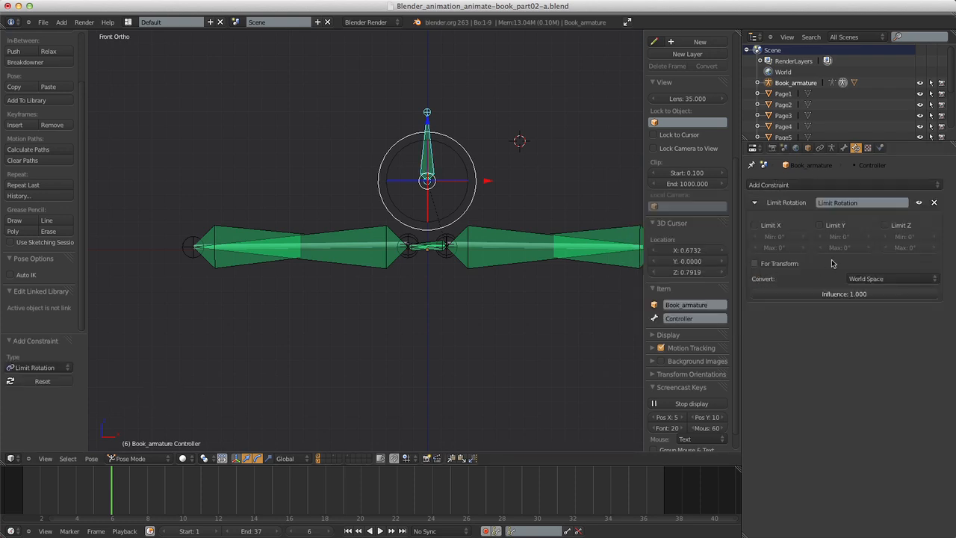
Enable Limit X in Local Space with a maximum of 89.9° and turn on For Transform in the Limit Rotation constraint.
left_click(755, 224)
left_click(864, 281)
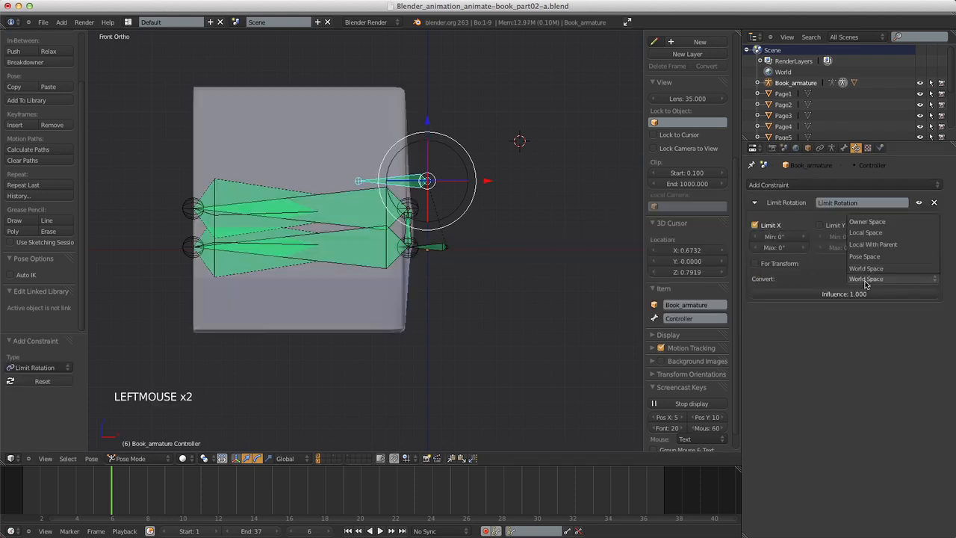
left_click(865, 232)
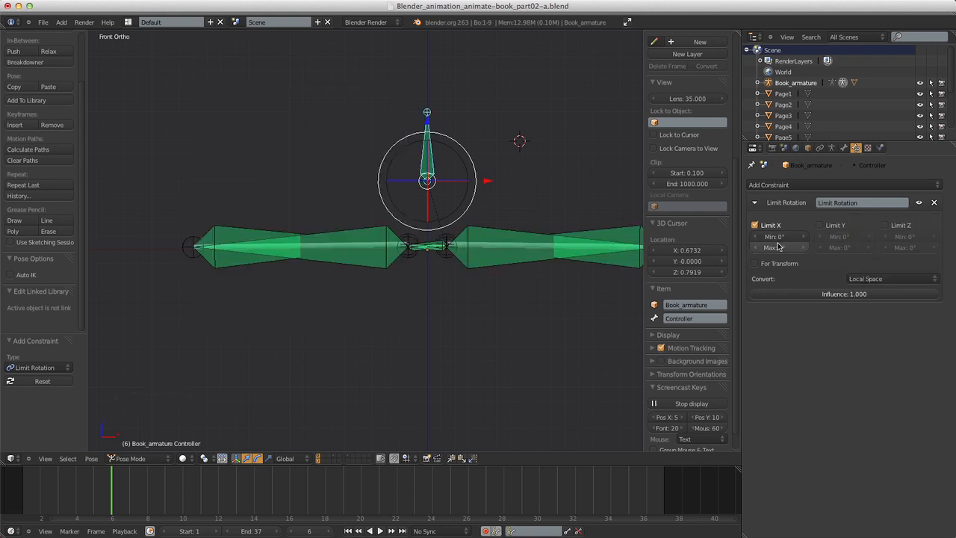
left_click(780, 247)
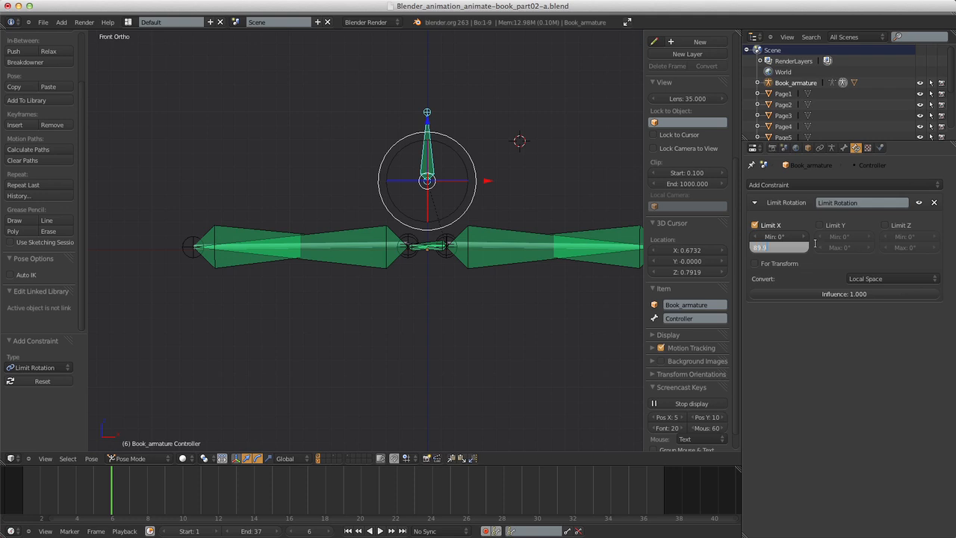
scroll(813, 246, "down", 1)
scroll(806, 252, "up", 1)
left_click(754, 264)
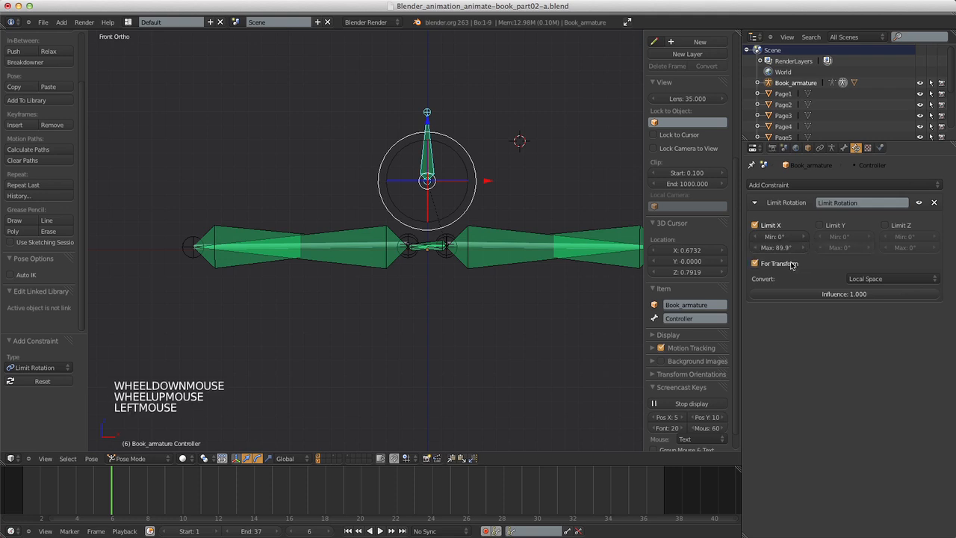
Change the Controller bone's rotation mode to XYZ Euler.
scroll(519, 118, "down", 4)
scroll(518, 117, "up", 4)
scroll(670, 120, "up", 13)
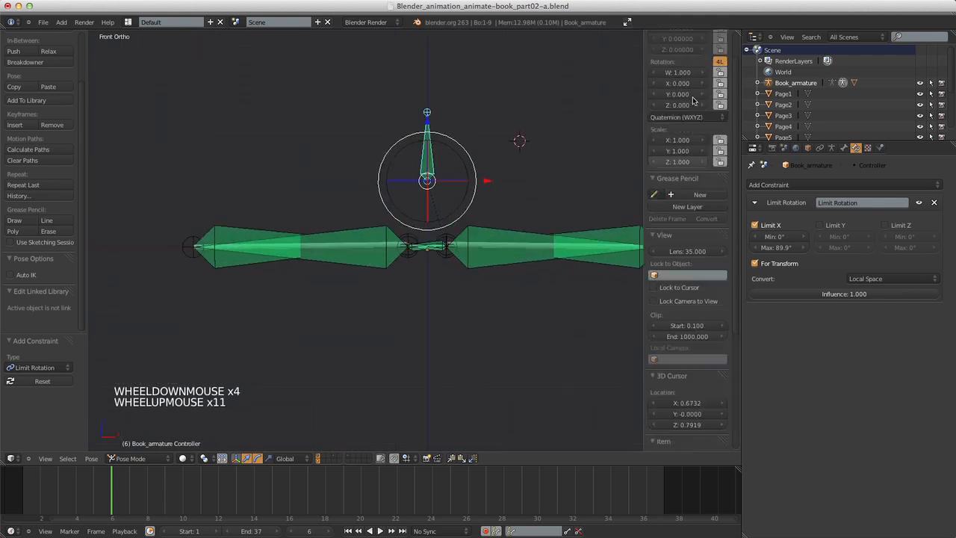
left_click(670, 153)
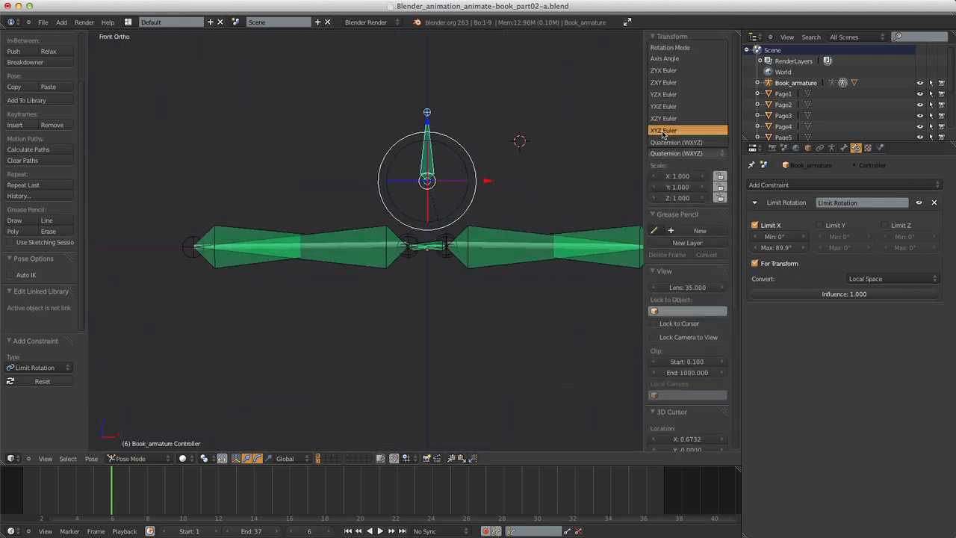
left_click(662, 130)
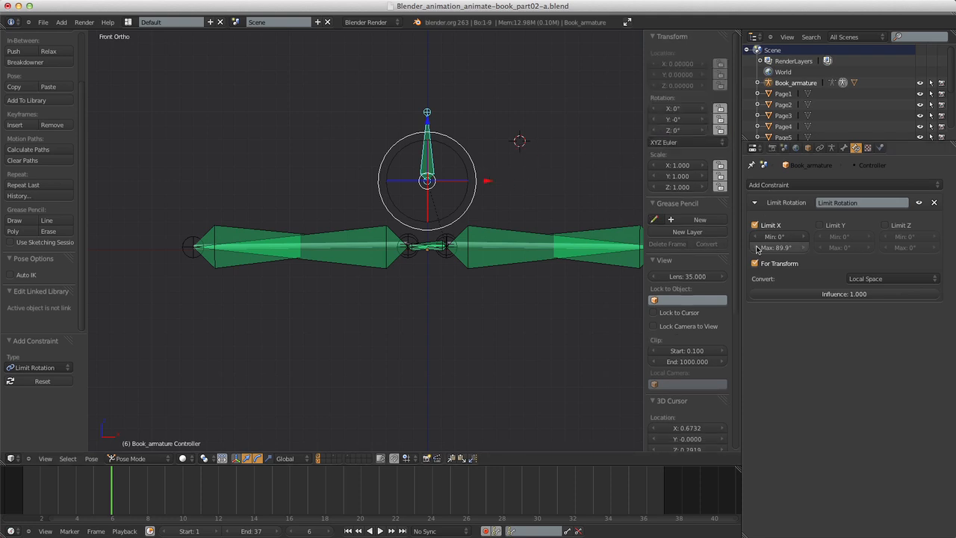
Test the X maximum by rotating the Controller bone about 96° and by about 16° more.
left_click(547, 125)
key("r")
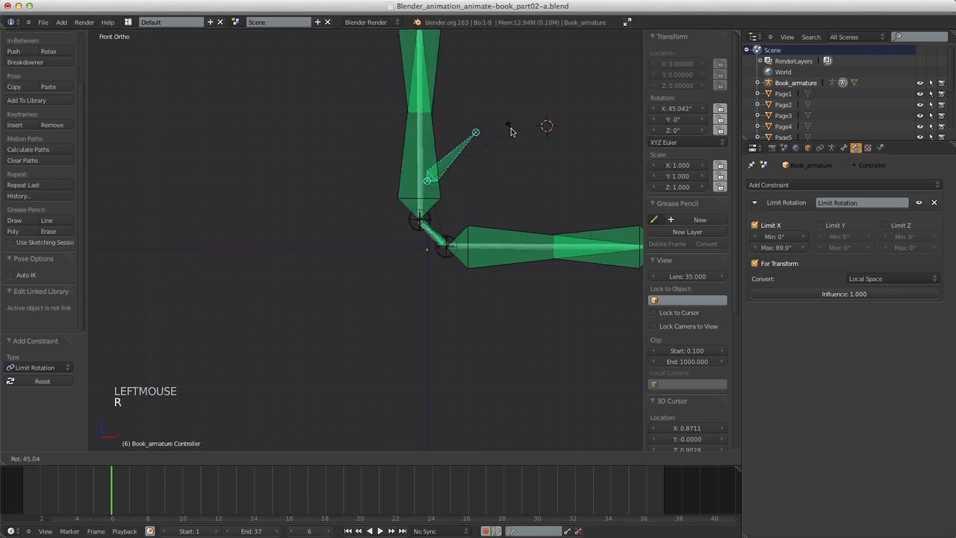
left_click(506, 211)
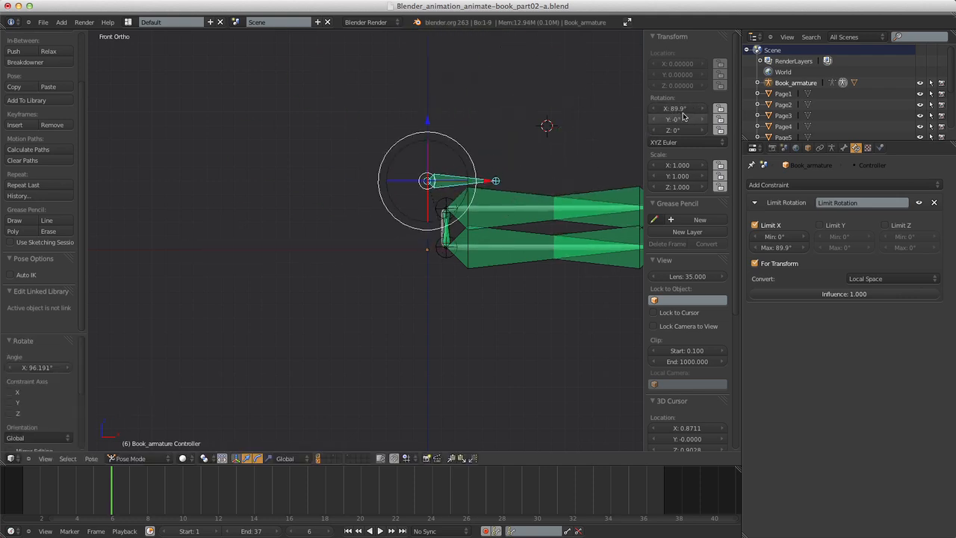
key("r")
left_click(499, 196)
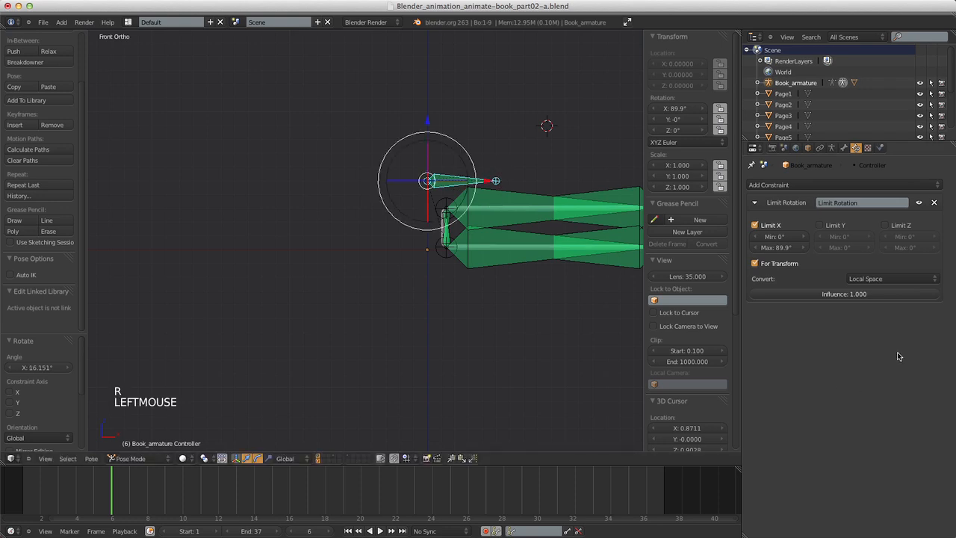
Try rotating the Controller bone about 383° with For Transform off, cancel the rotation, and turn the option back on.
left_click(792, 267)
key("r")
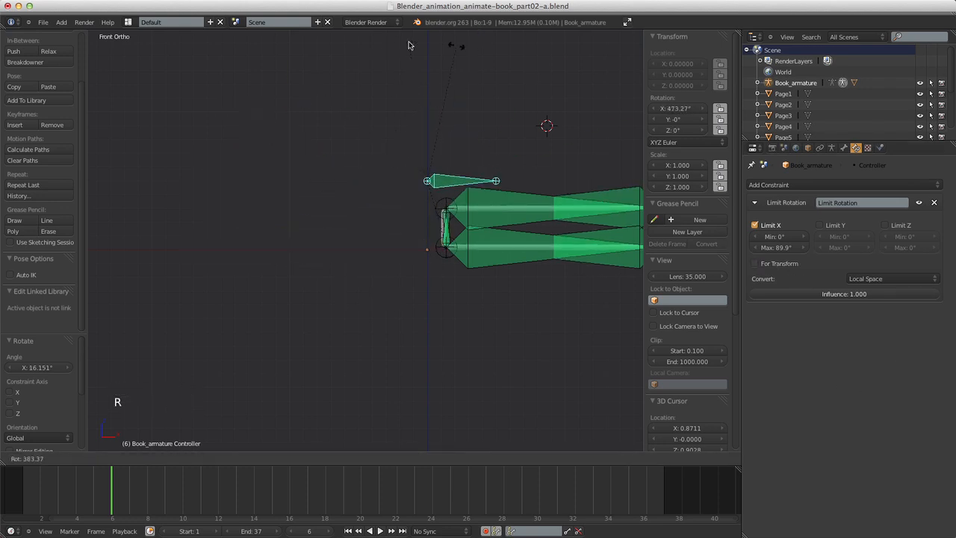
right_click(423, 194)
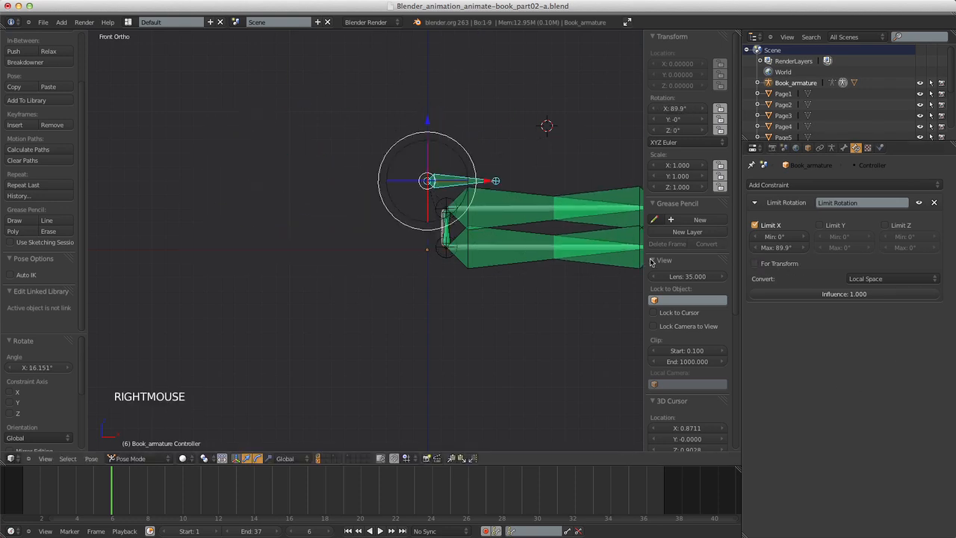
left_click(776, 266)
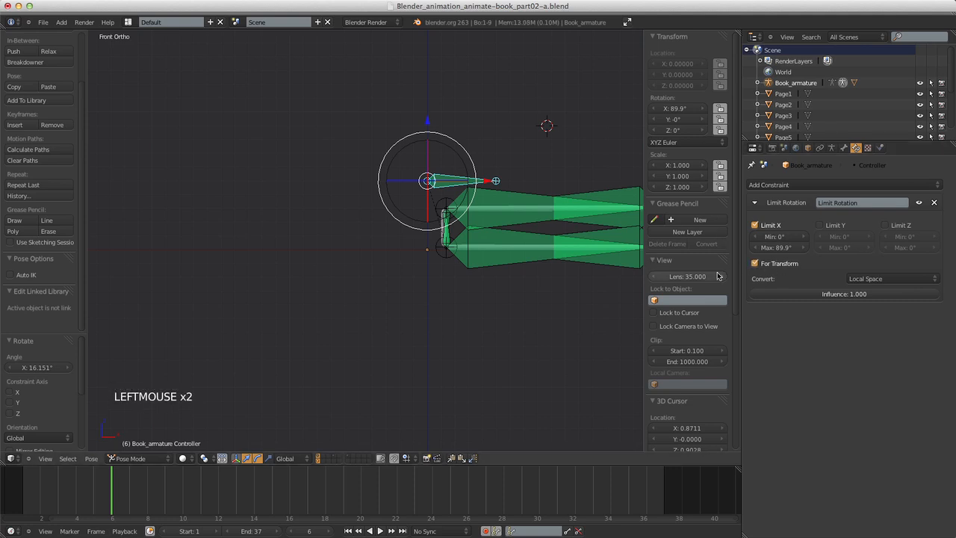
Test the Controller bone with For Transform on by rotating it about -43° and cancel the rotation.
key("r")
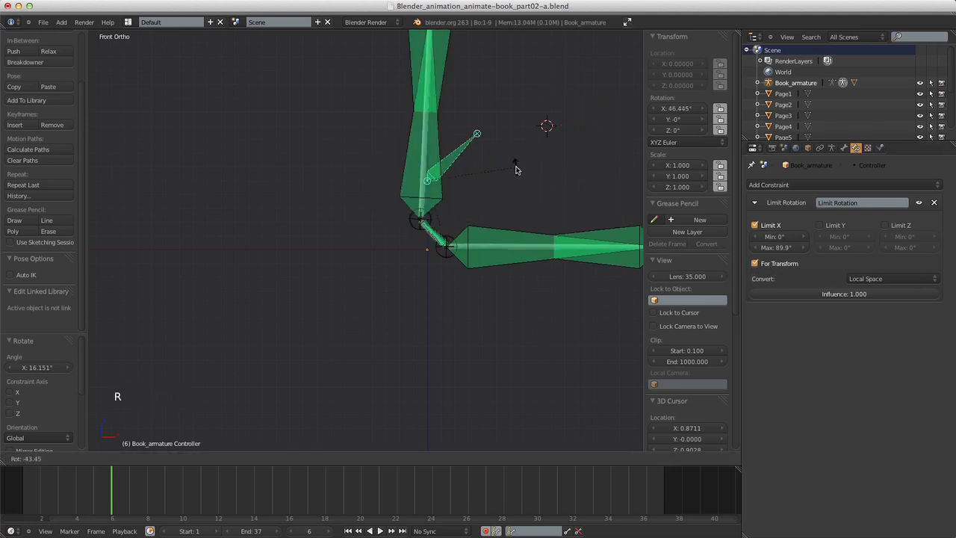
left_click(485, 157)
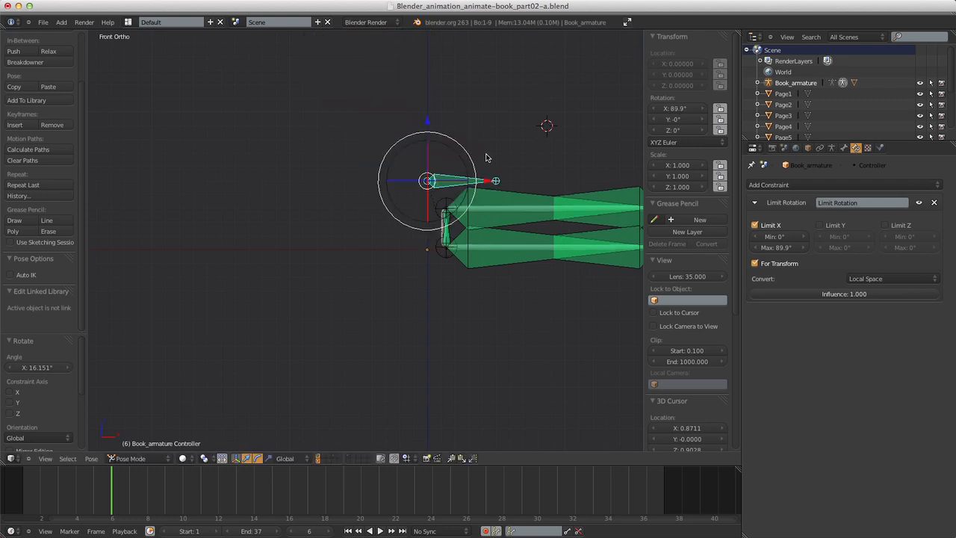
right_click(485, 157)
Set the X minimum of the Limit Rotation constraint to -89.9°.
left_click(775, 237)
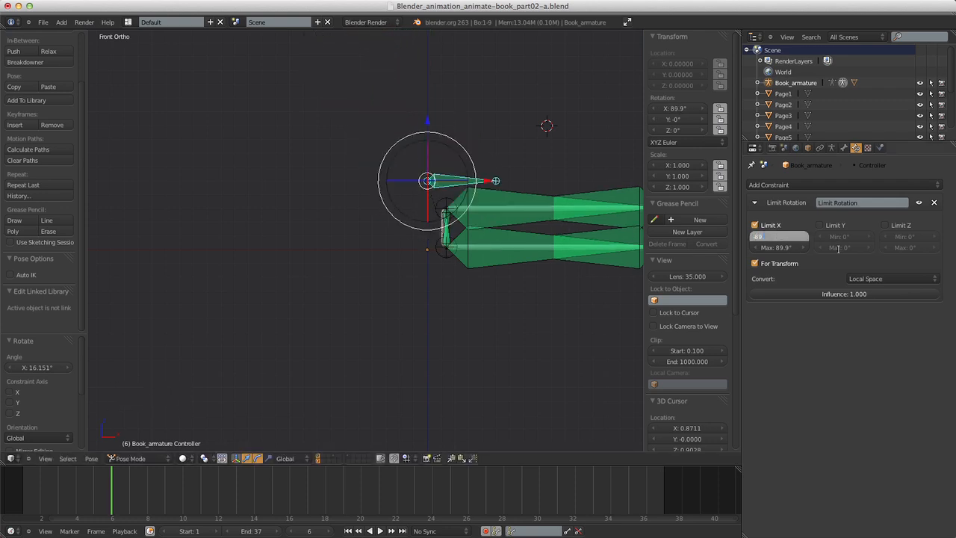
key("Return")
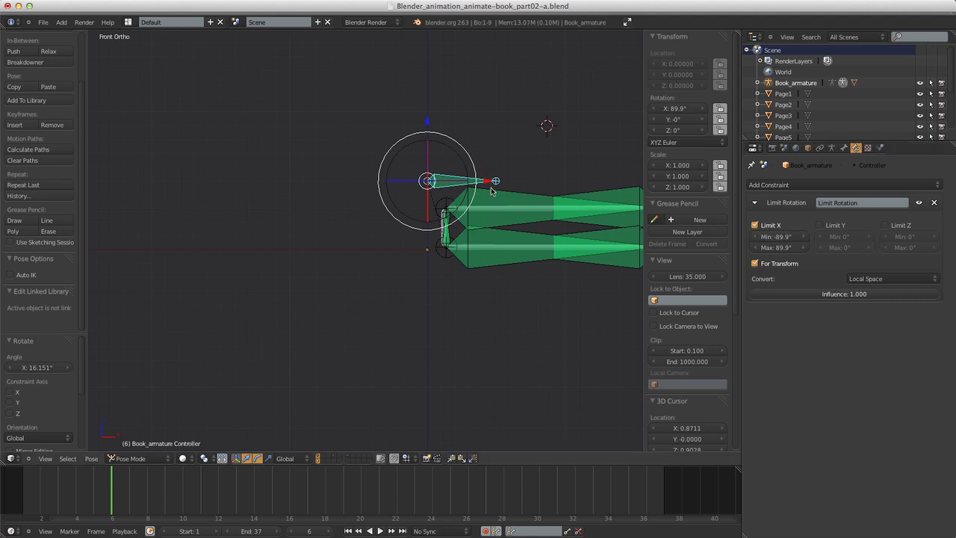
Rotate the Controller bone about 39° against its maximum limit and examine the closed book from an angled view.
key("r")
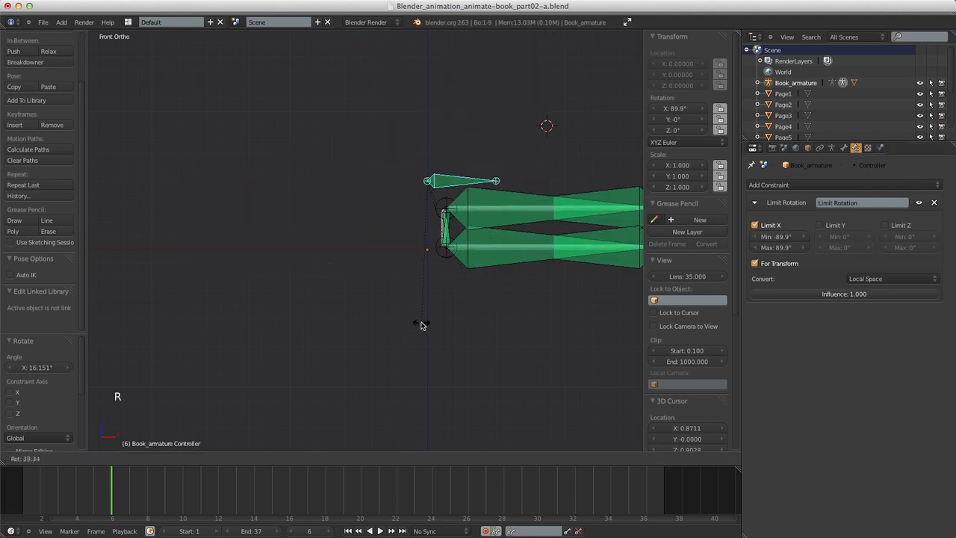
left_click(407, 321)
scroll(433, 269, "down", 4)
middle_click_drag(406, 321, 463, 231)
scroll(437, 261, "up", 5)
scroll(467, 228, "up", 5)
scroll(529, 235, "down", 3)
middle_click_drag(530, 235, 527, 260)
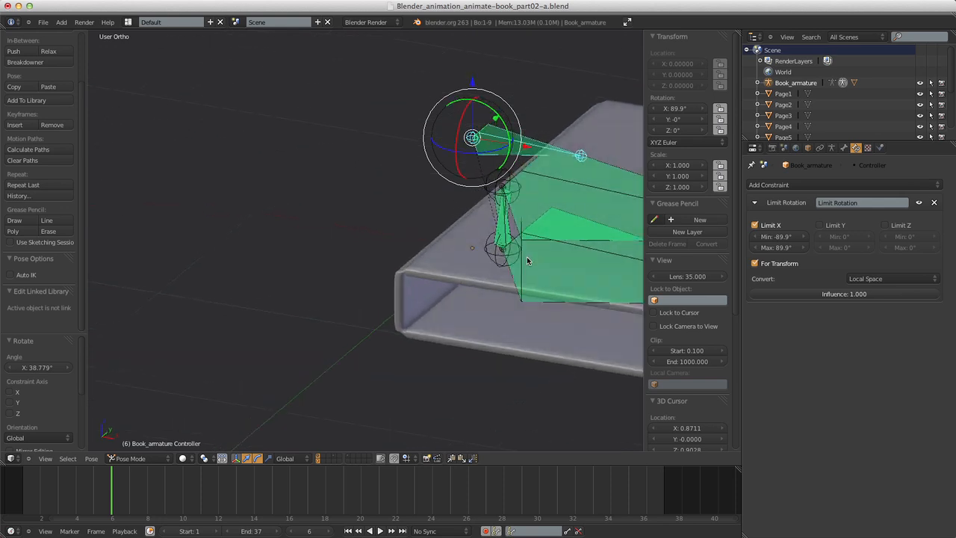
scroll(527, 259, "down", 4)
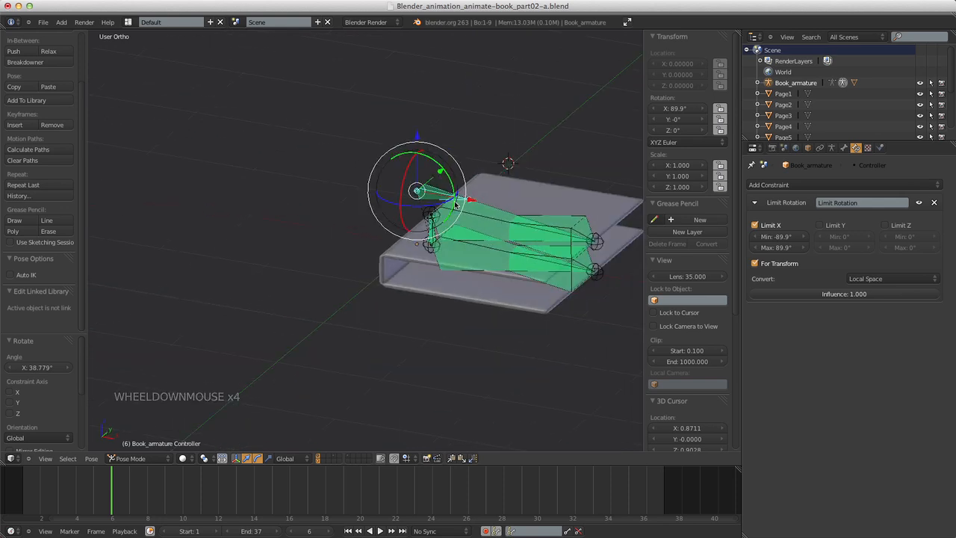
Rotate the Controller bone about -198° in front view to its minimum limit and examine the book closed the other way.
key("KP_1")
key("r")
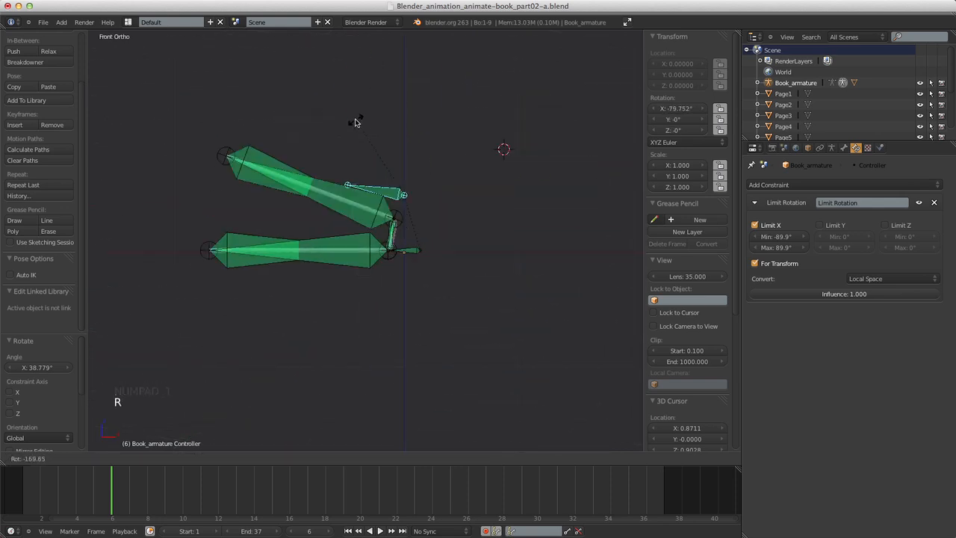
left_click(296, 141)
scroll(470, 272, "down", 4)
scroll(384, 312, "up", 5)
middle_click_drag(469, 273, 552, 283)
scroll(552, 283, "down", 1)
scroll(552, 283, "up", 1)
scroll(553, 283, "up", 1)
scroll(552, 283, "down", 1)
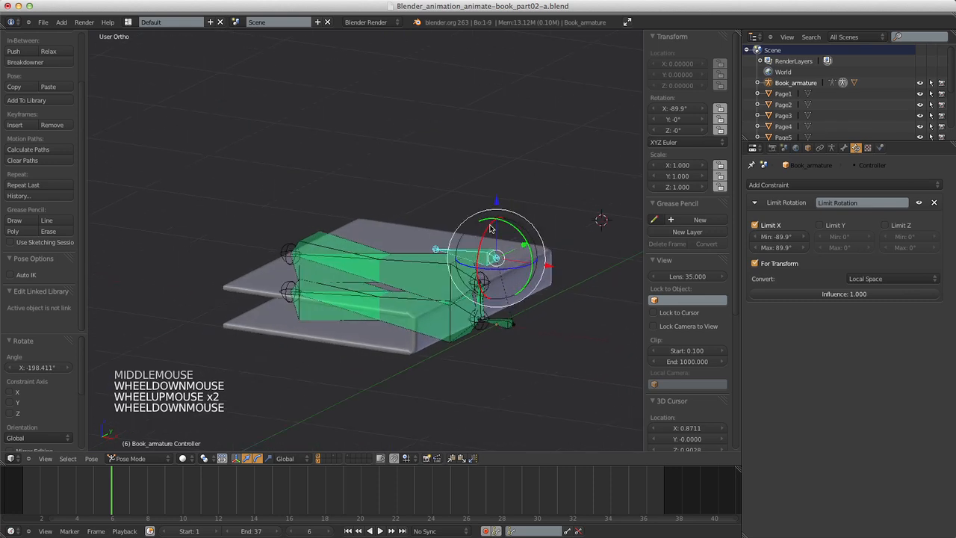
Lock the Controller bone's Y and Z rotation channels so that only X can rotate.
key("r")
right_click(544, 333)
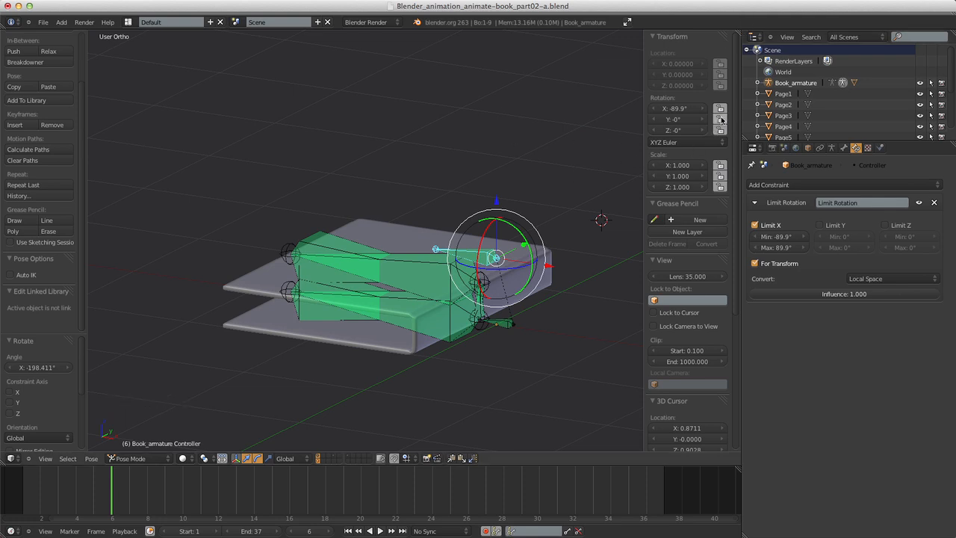
left_click(719, 120)
left_click(720, 129)
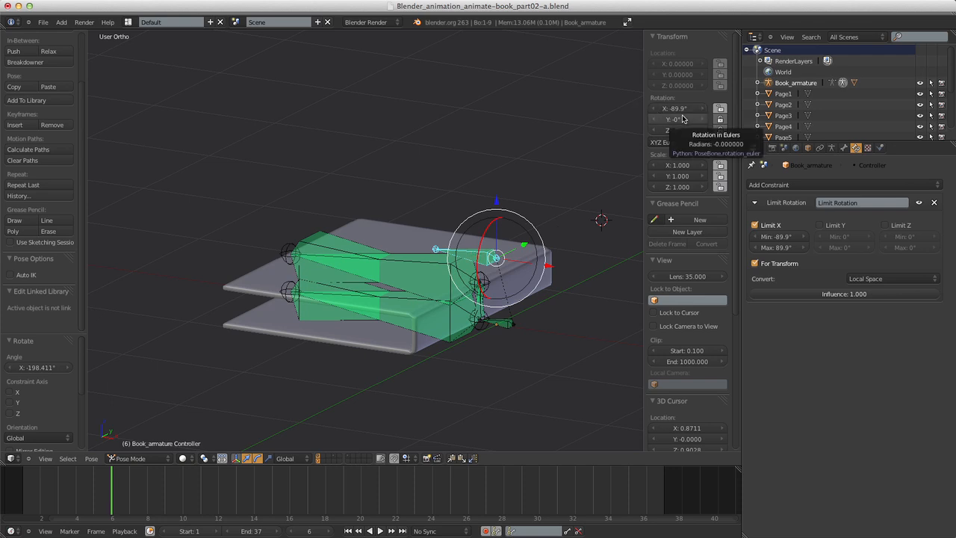
Test the Controller bone with Y and Z locked by rotating it about -42°, then try two more free rotations and cancel them.
key("r")
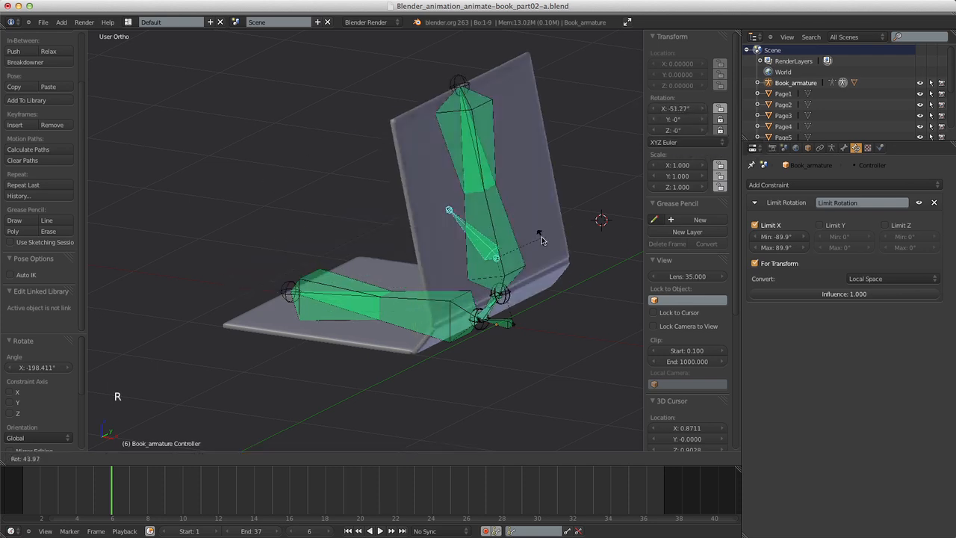
left_click(493, 194)
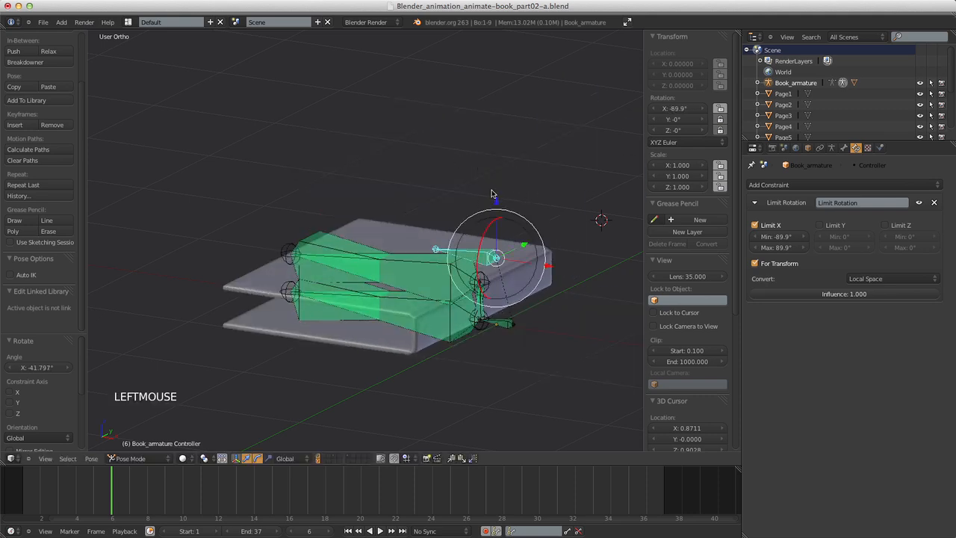
scroll(493, 193, "down", 2)
key("r")
left_click(451, 158)
right_click(451, 157)
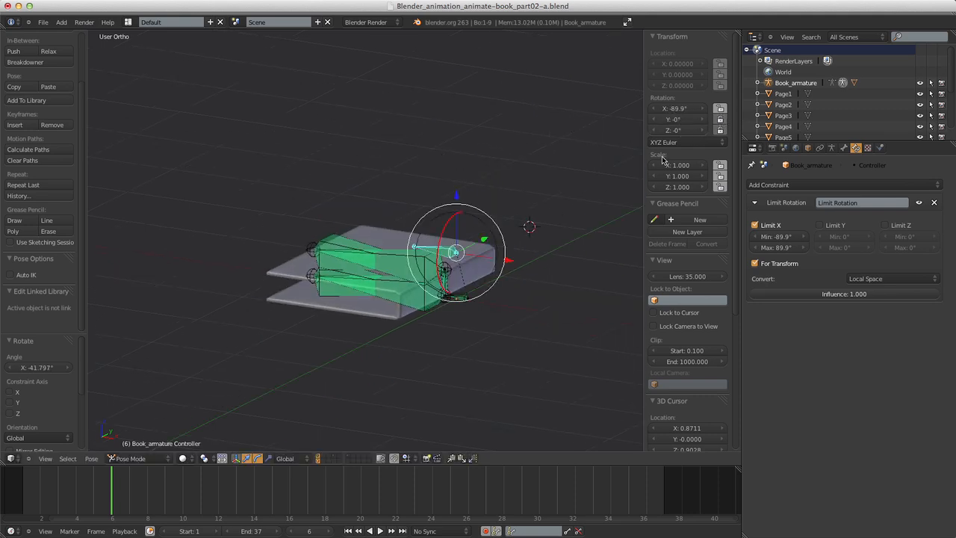
scroll(590, 170, "up", 2)
key("r")
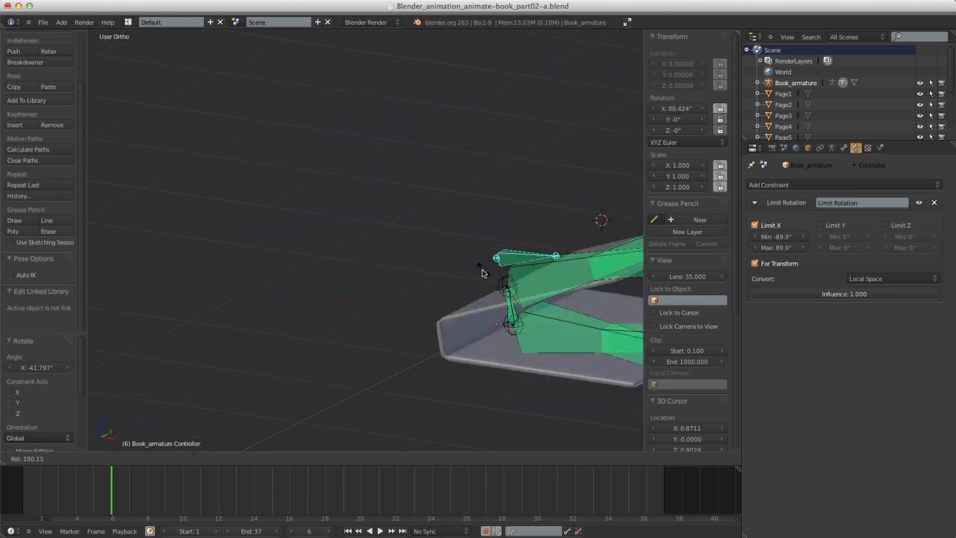
right_click(522, 311)
Clear the Controller bone's rotation and examine the spine and cover joints of the open book from front and angled views.
key("KP_1")
scroll(550, 273, "up", 2)
scroll(551, 273, "down", 2)
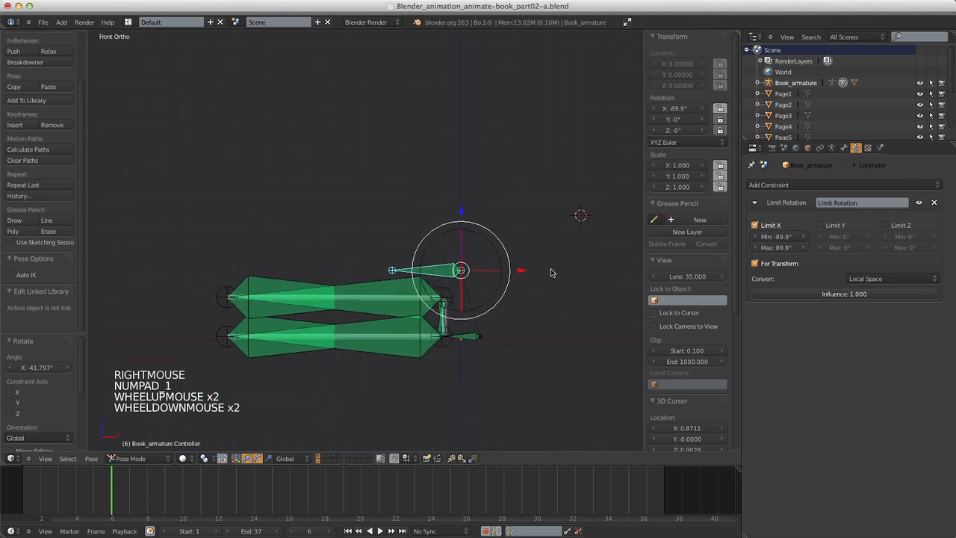
key("alt+r")
middle_click_drag(552, 275, 545, 272, "shift")
scroll(538, 254, "up", 3)
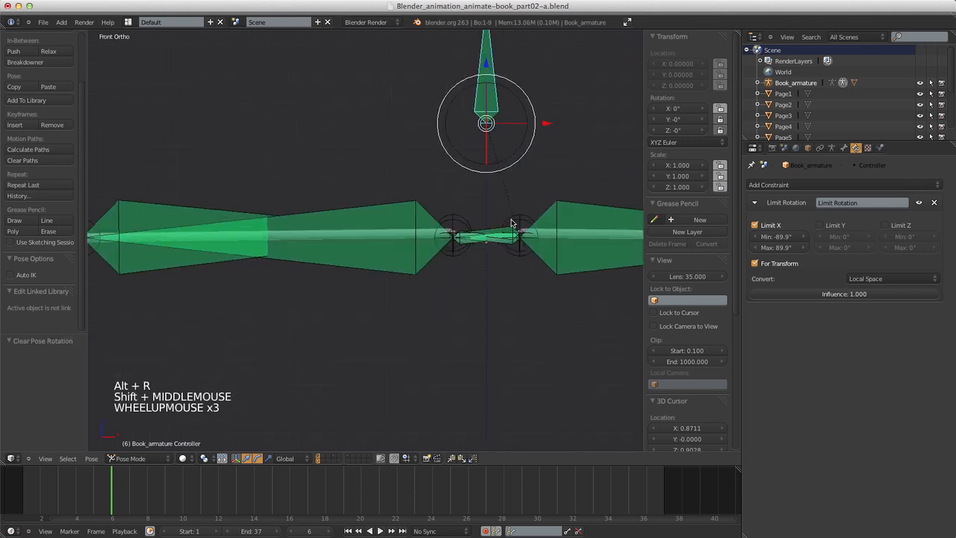
scroll(528, 228, "up", 5)
middle_click_drag(528, 229, 372, 156, "shift")
middle_click_drag(515, 170, 531, 187)
scroll(537, 180, "down", 5)
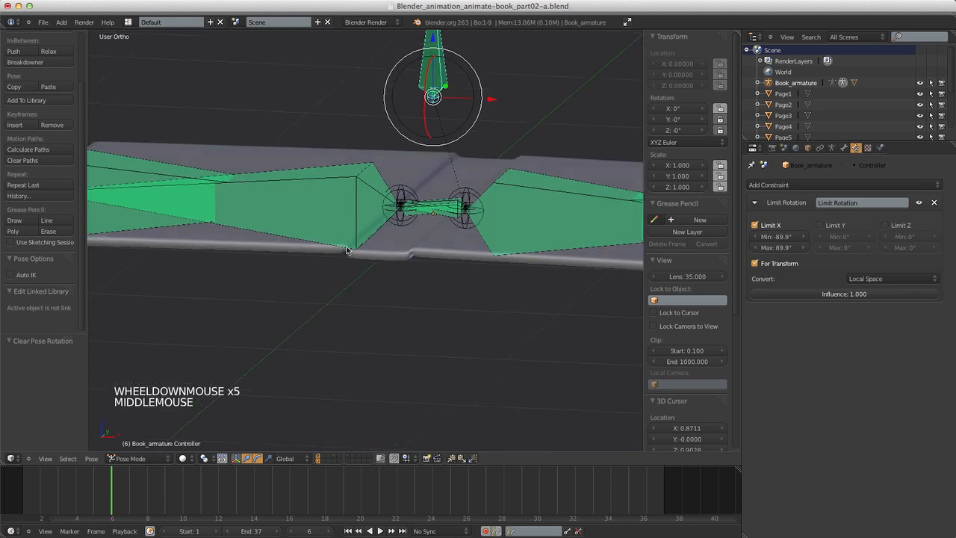
middle_click_drag(434, 255, 395, 250)
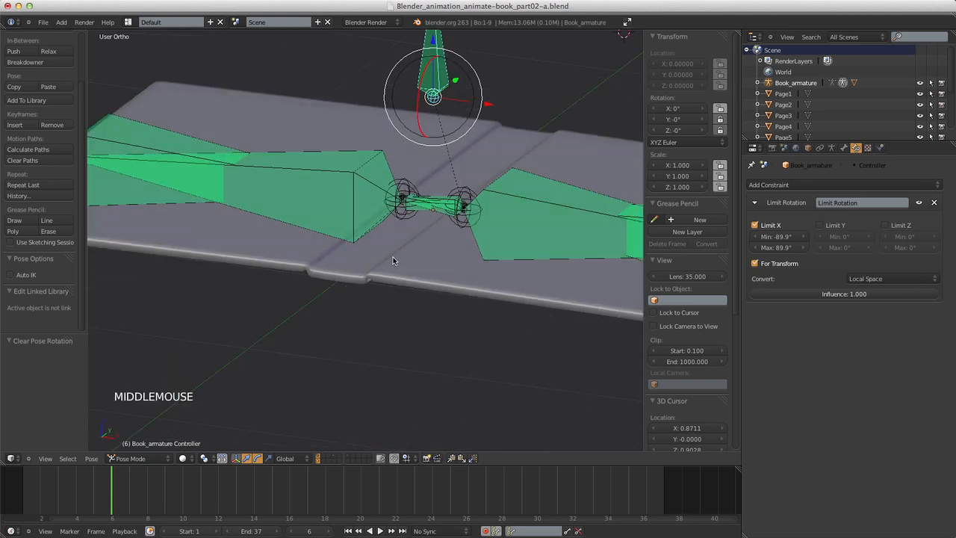
Rotate the Controller bone about 113° in front view against its maximum limit and examine the closed book's spine up close.
key("KP_1")
key("r")
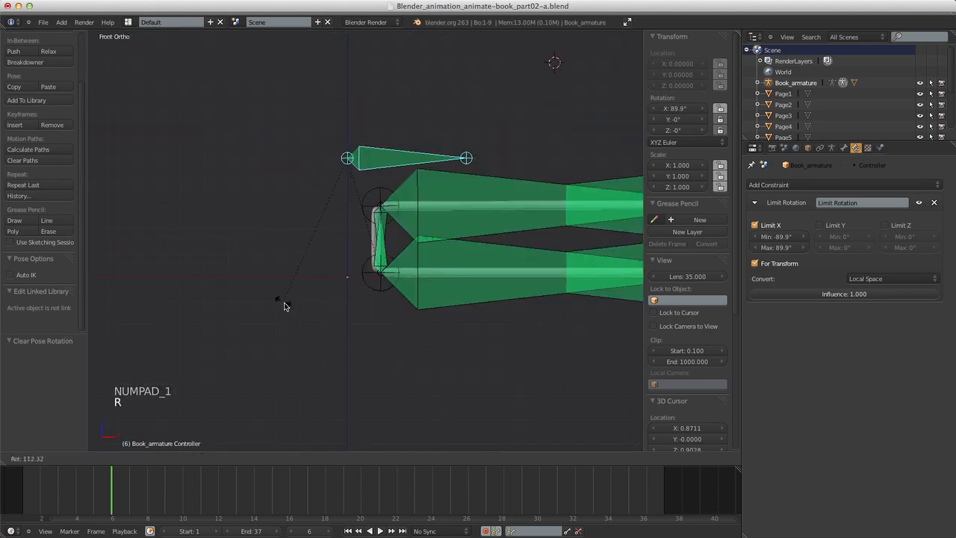
left_click(395, 251)
middle_click_drag(395, 251, 552, 153)
key("KP_1")
scroll(406, 256, "up", 6)
scroll(413, 224, "down", 6)
scroll(411, 209, "up", 1)
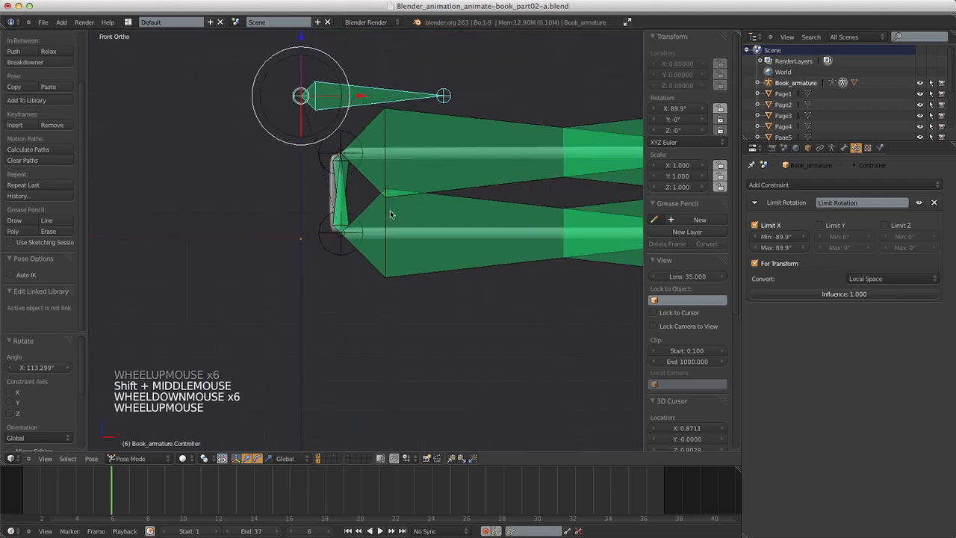
Examine the book armature's bones and the cover mesh from several angles and distances.
scroll(410, 192, "down", 3)
scroll(410, 193, "up", 4)
middle_click_drag(410, 193, 385, 216)
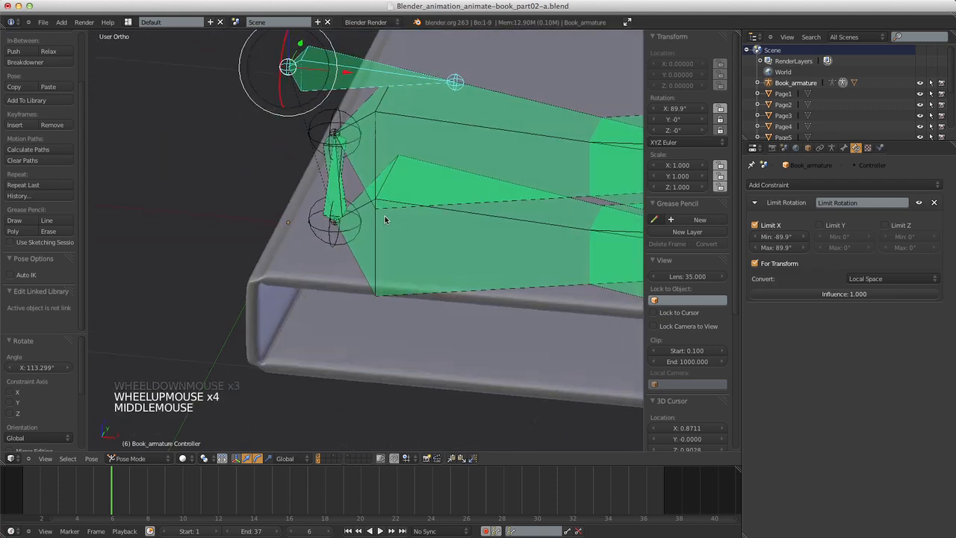
scroll(465, 166, "down", 7)
middle_click_drag(465, 167, 487, 153)
scroll(533, 175, "up", 5)
scroll(502, 178, "down", 4)
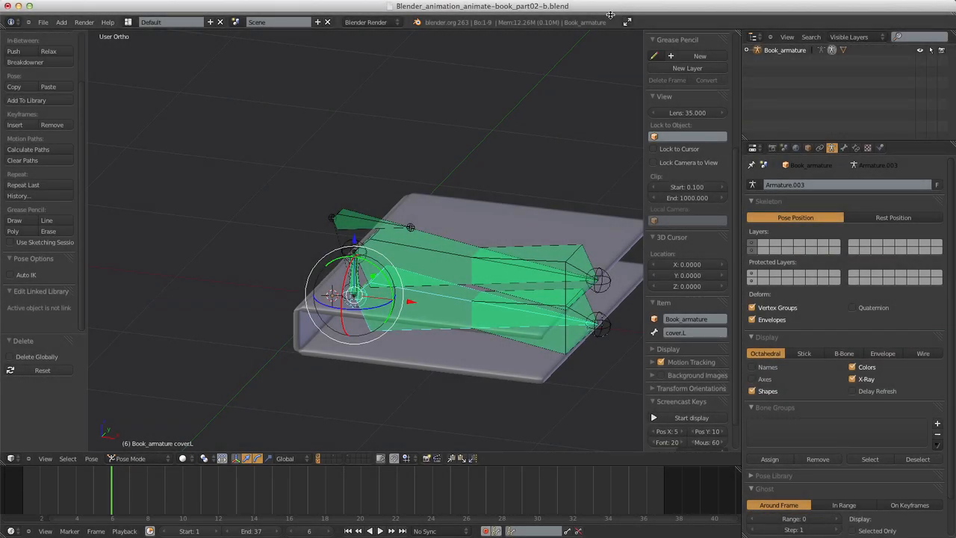
middle_click_drag(491, 163, 511, 123, "shift")
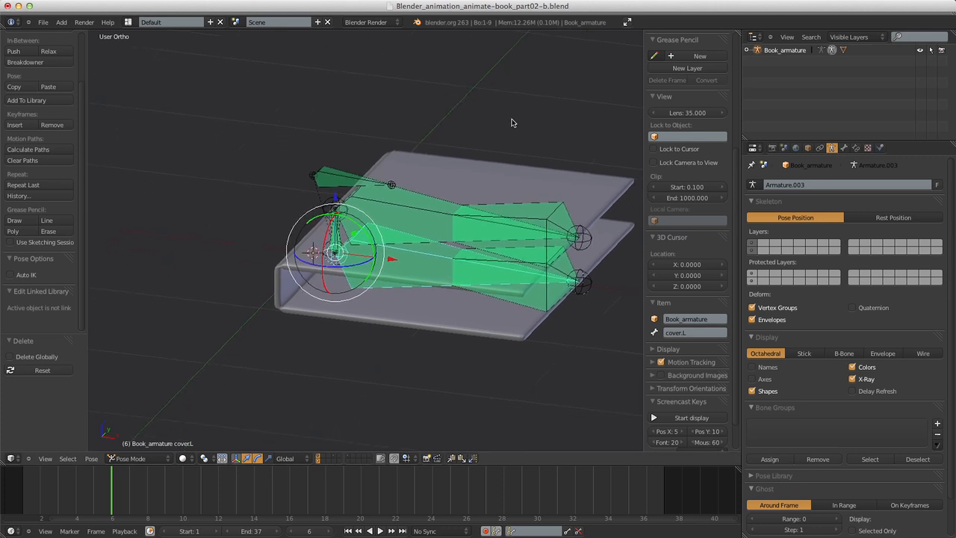
Switch to an empty scene layer and add a mesh plane at the origin in top view.
left_click(325, 458)
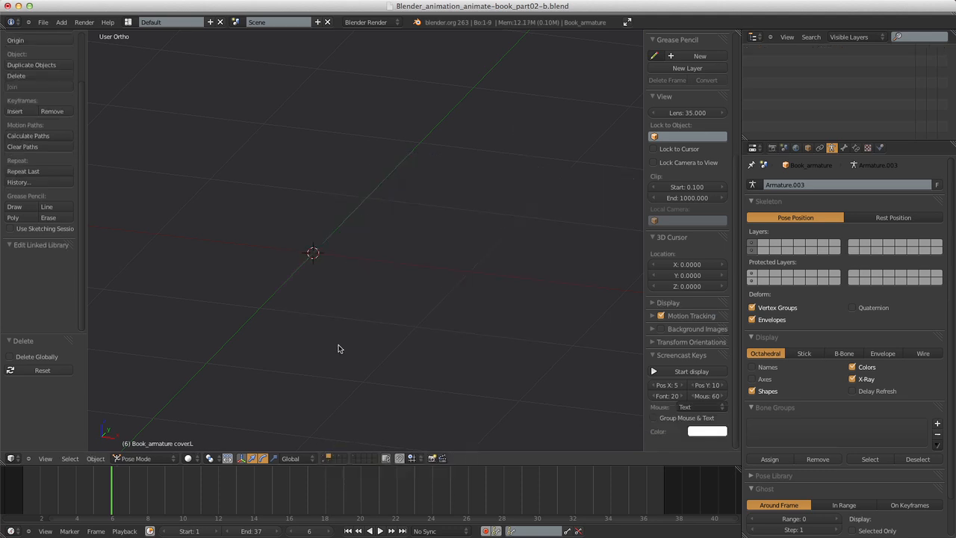
key("KP_7")
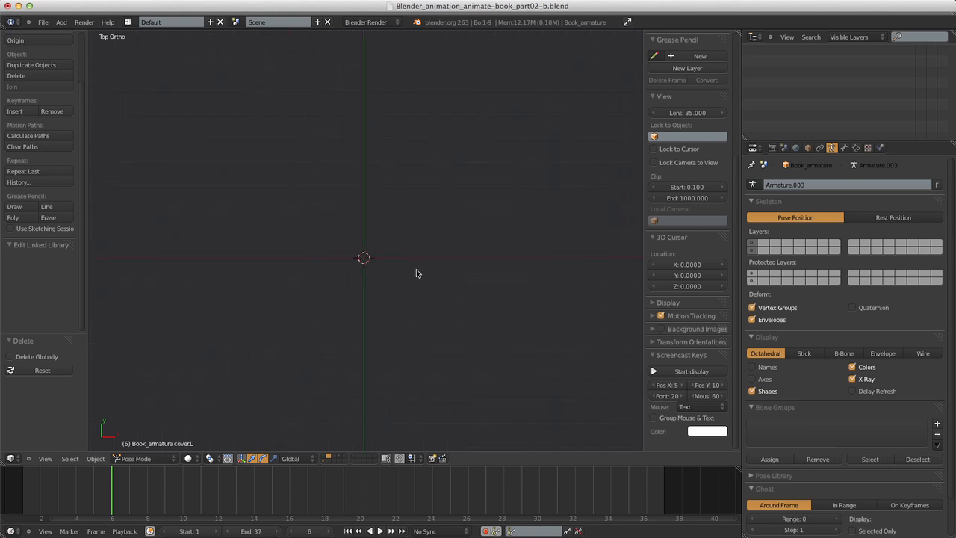
left_click(60, 22)
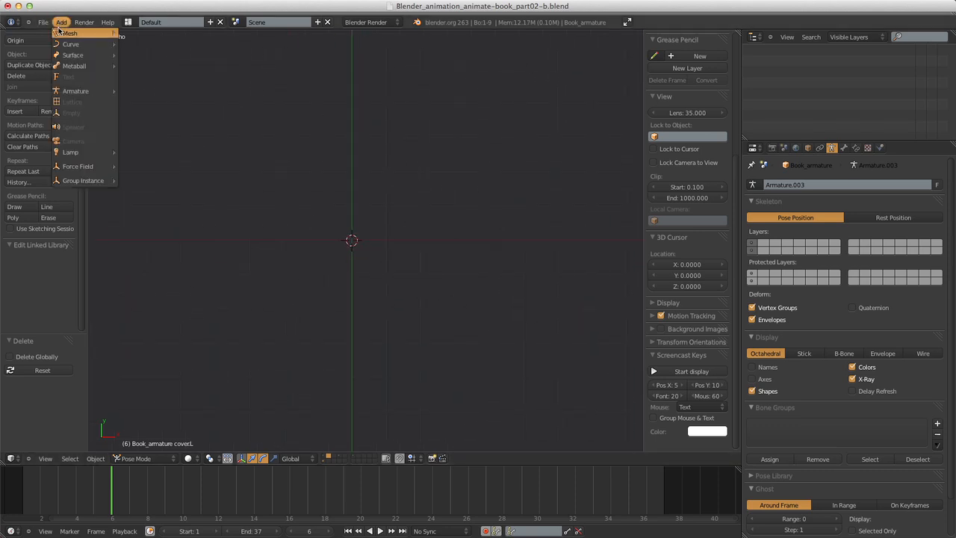
mouse_move(58, 30)
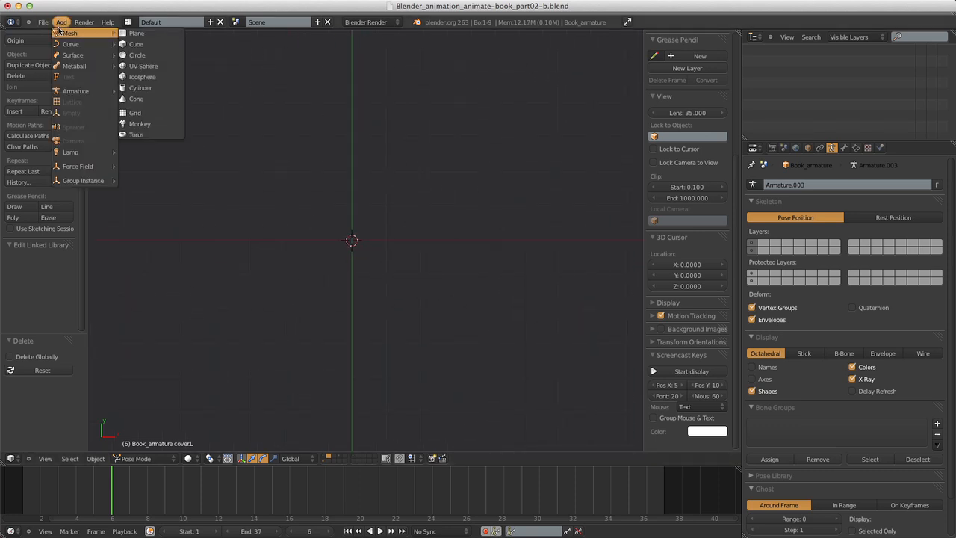
left_click(137, 34)
Start the Screencast Keys display.
scroll(444, 232, "down", 3)
left_click(689, 353)
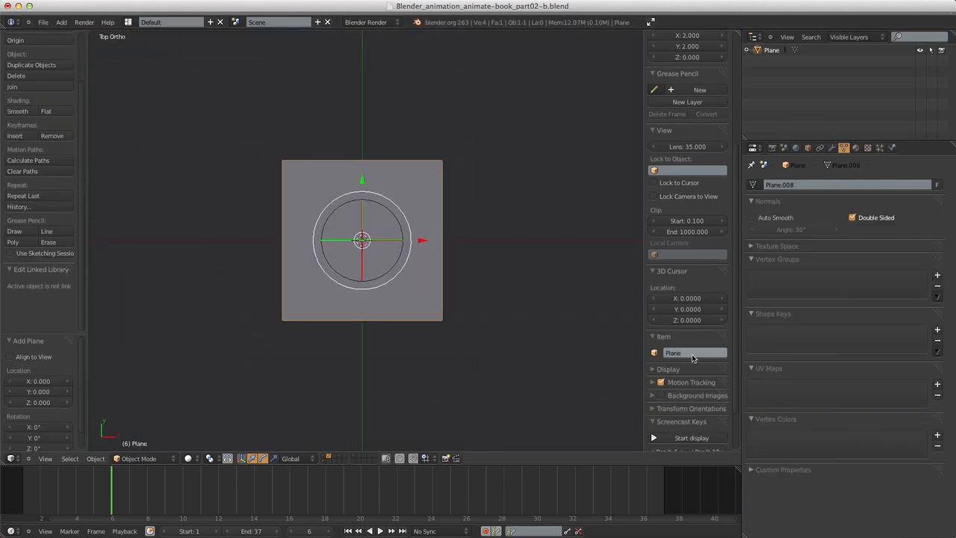
left_click(672, 437)
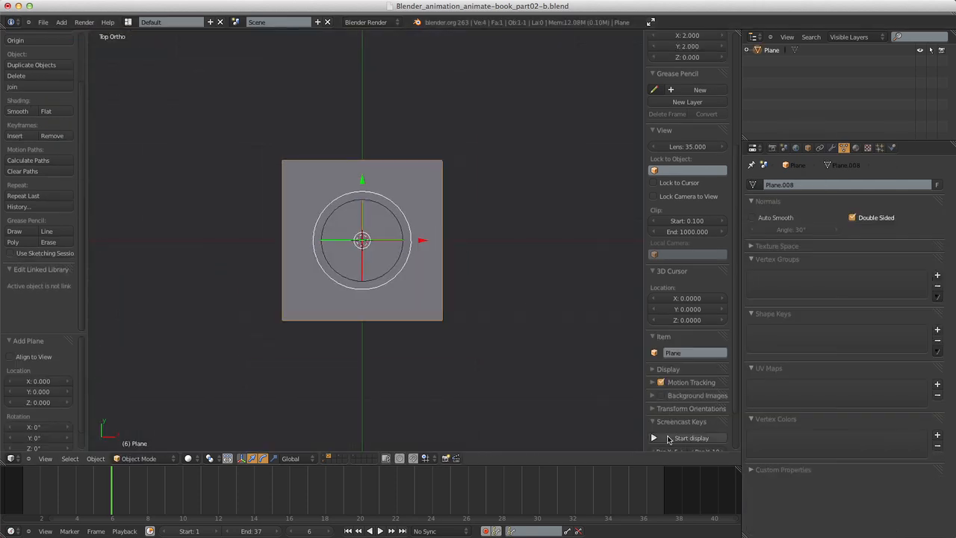
scroll(270, 379, "down", 3)
scroll(271, 379, "down", 1)
scroll(270, 379, "up", 2)
scroll(270, 379, "down", 1)
scroll(270, 380, "up", 5)
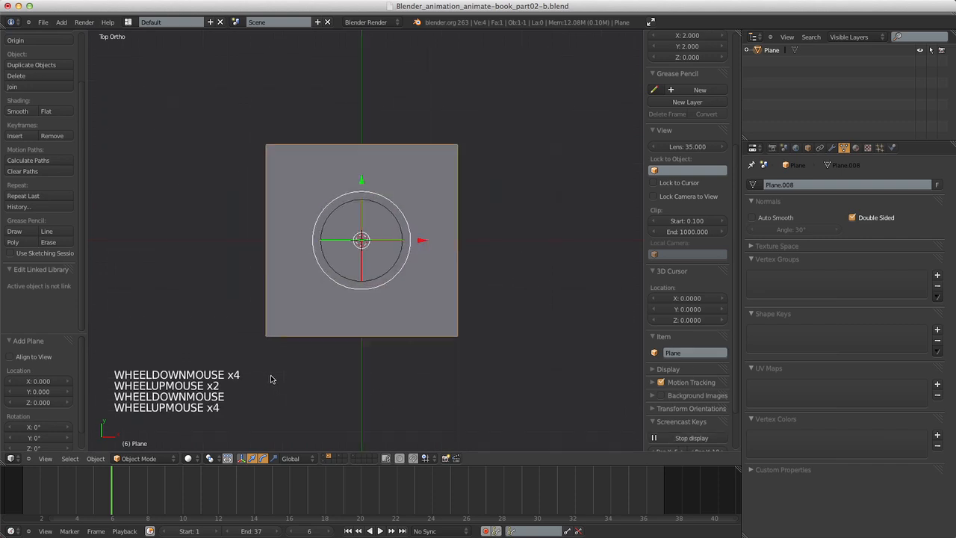
Rename the new plane as Binding.
left_click(694, 352)
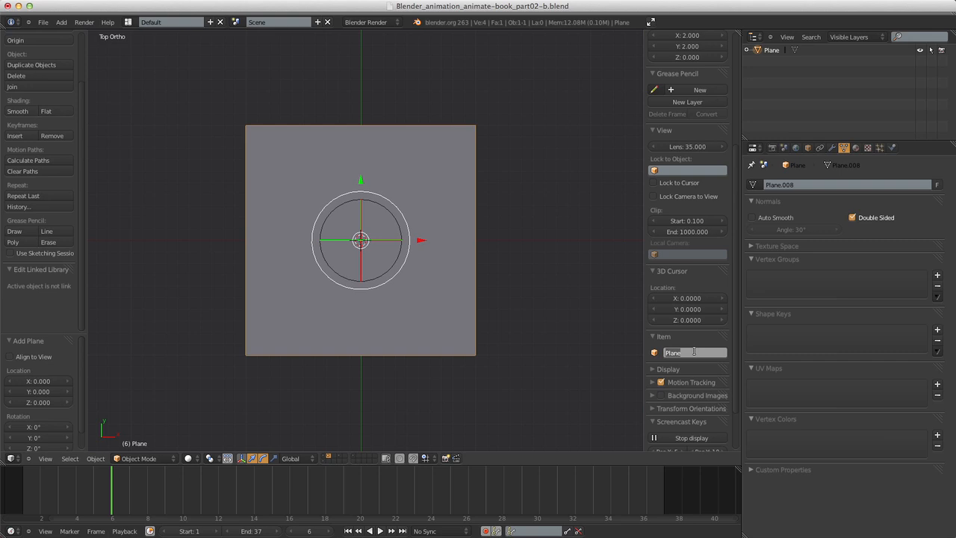
type("Binding")
key("Return")
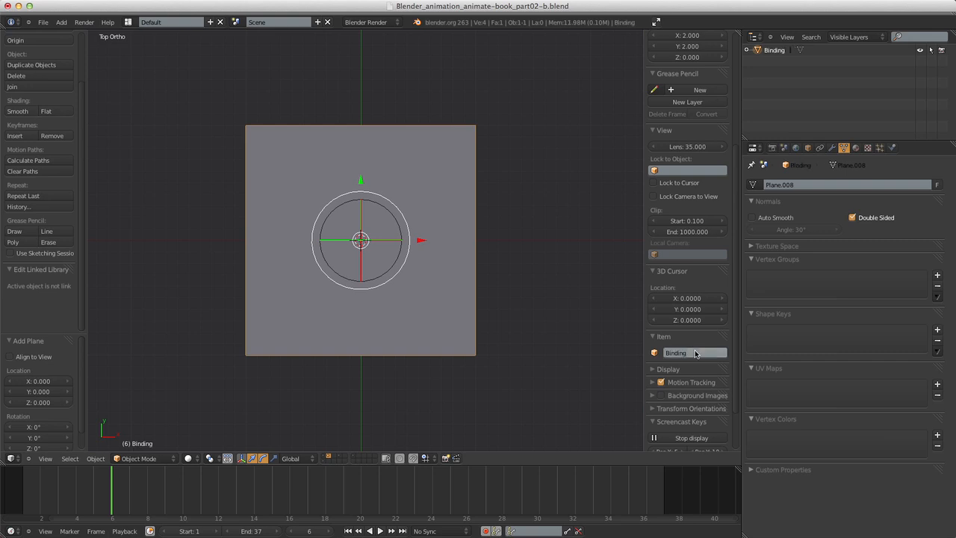
Enter Edit Mode and set the local median Y of the plane's upper two vertices to 1.02.
key("Tab")
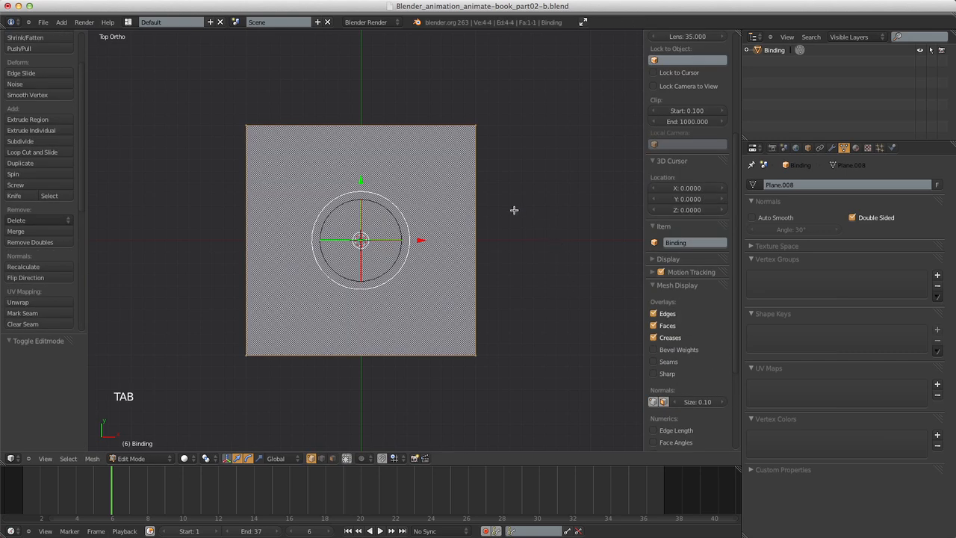
key("a")
key("a")
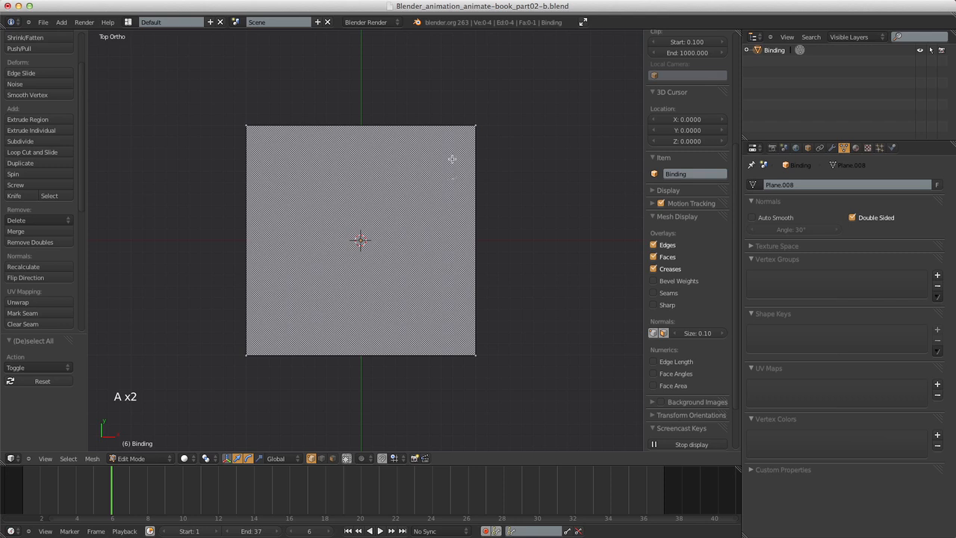
key("b")
left_click_drag(213, 94, 537, 132)
scroll(694, 68, "up", 3)
scroll(698, 74, "up", 6)
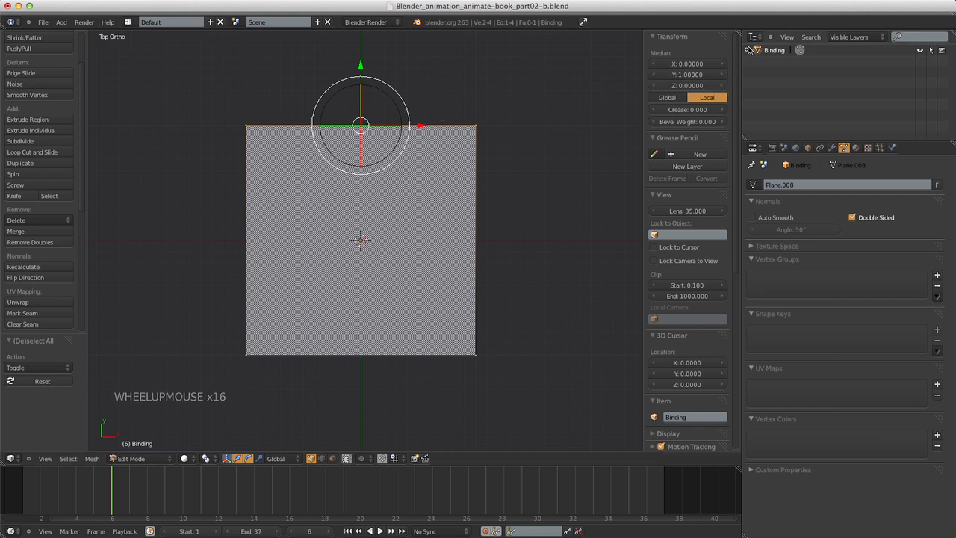
left_click(693, 74)
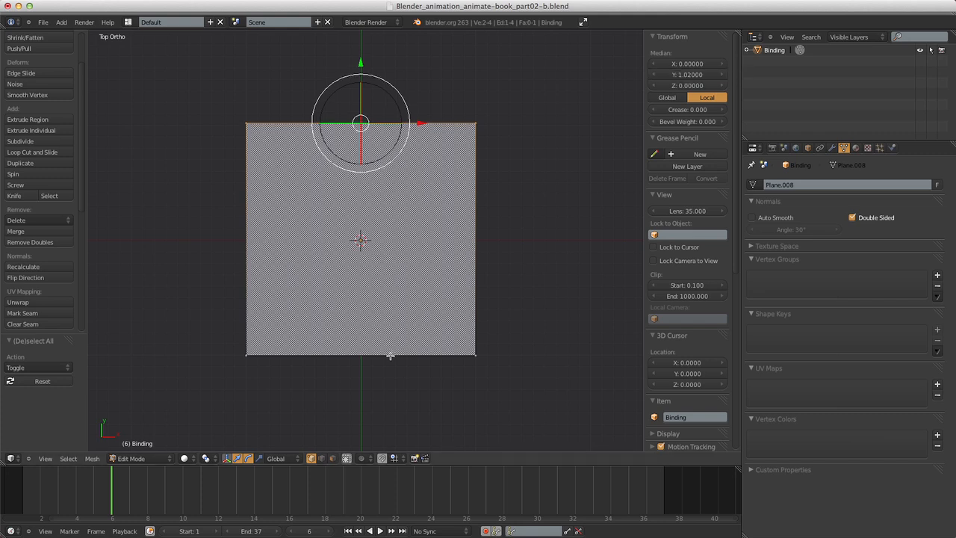
Set the local median Y of the plane's lower two vertices to -1.02.
key("a")
key("b")
left_click_drag(181, 323, 555, 379)
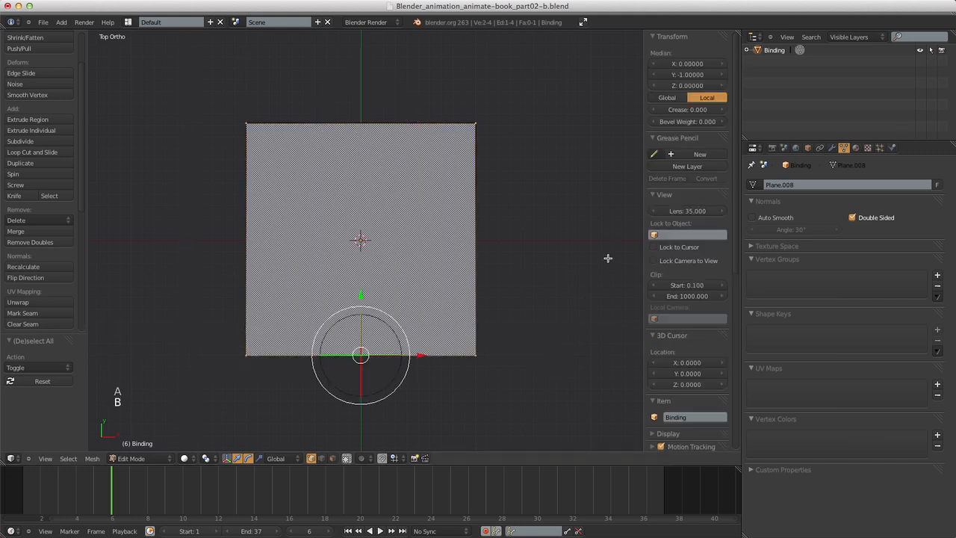
left_click(680, 77)
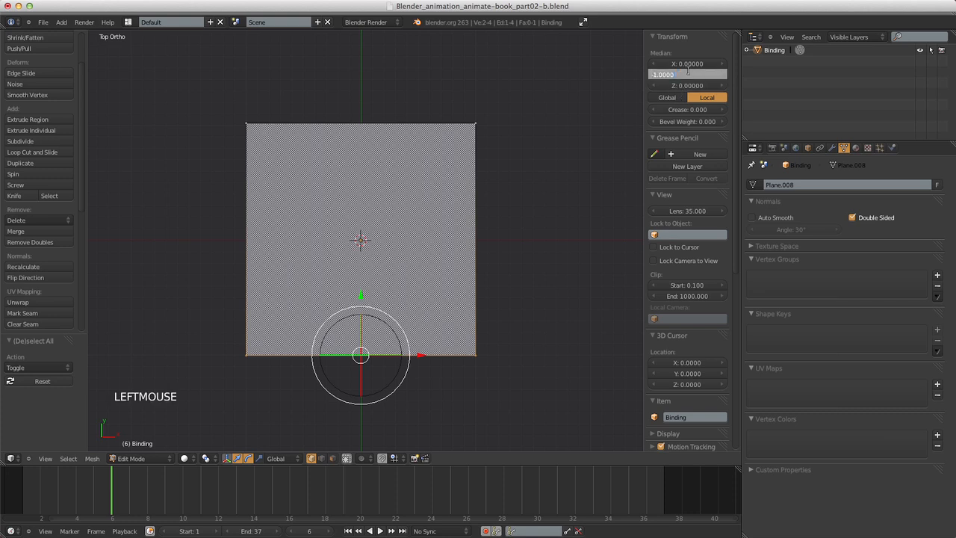
type("-1.02")
key("Return")
Set the local median X of the plane's right-hand vertices to 0.15.
key("a")
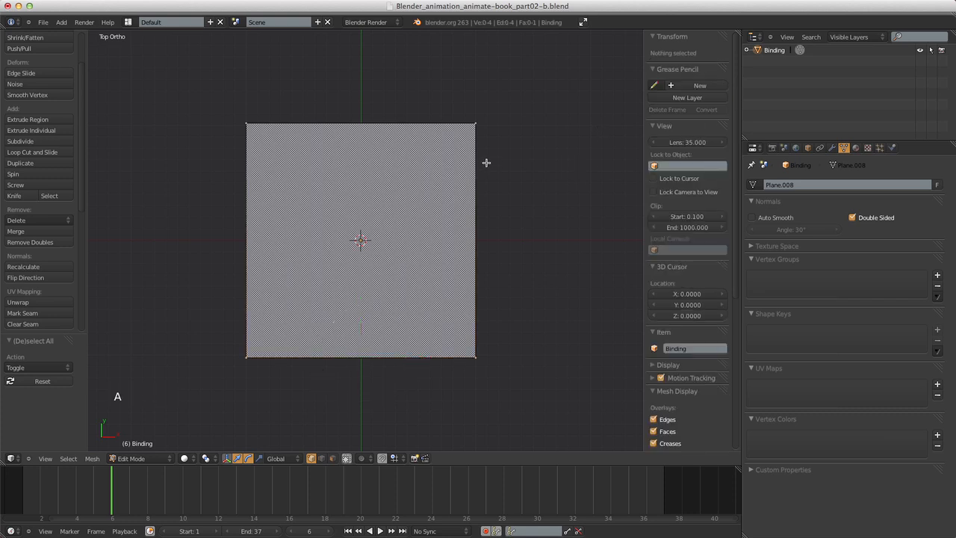
key("b")
left_click_drag(456, 73, 524, 366)
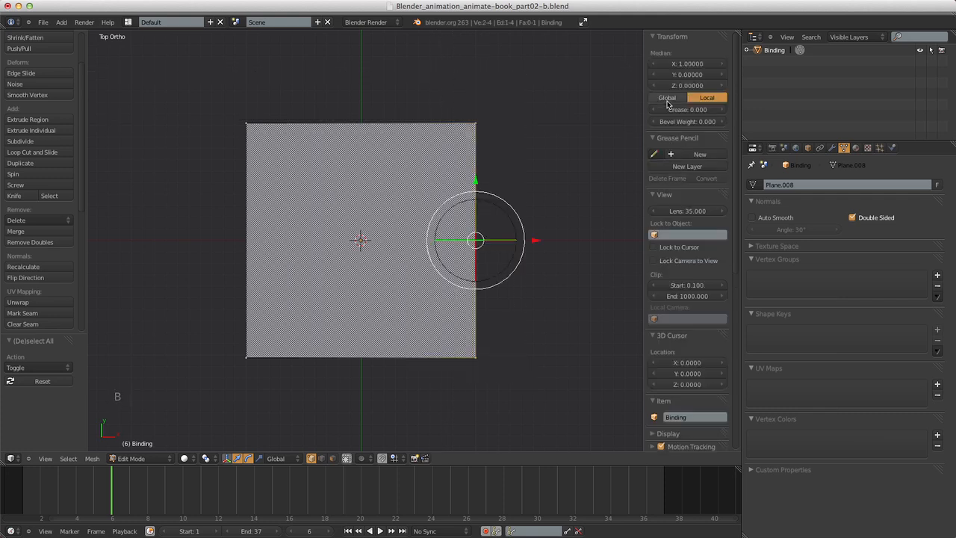
left_click(694, 64)
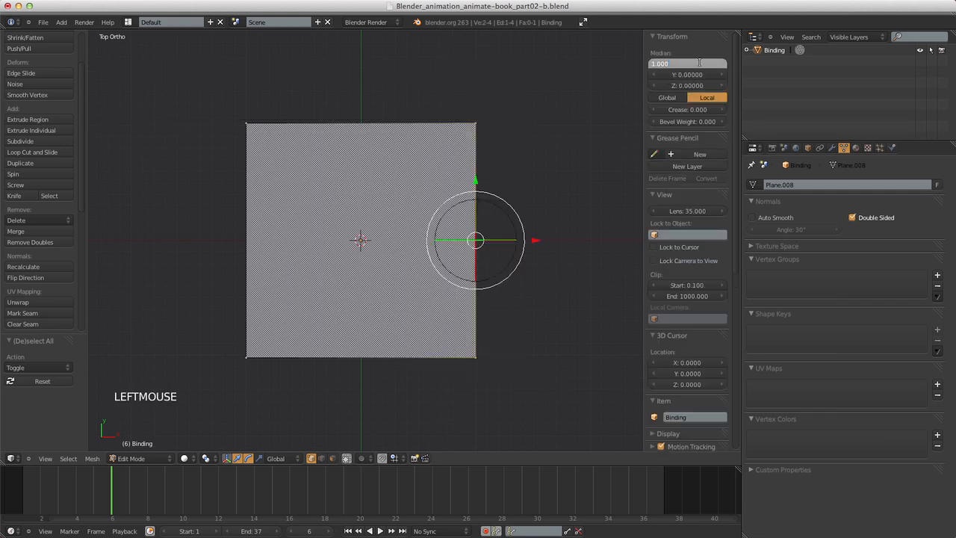
key("BackSpace")
type(".15")
key("Return")
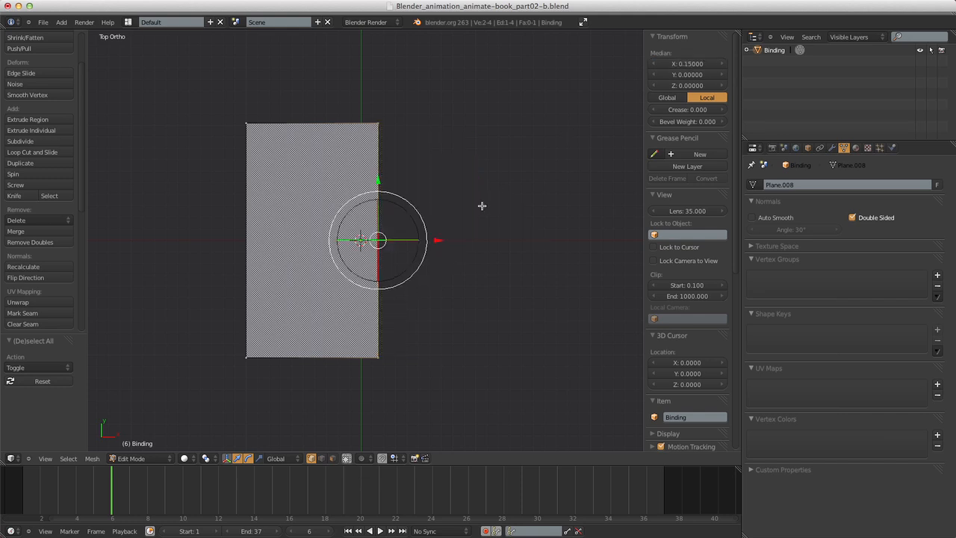
Set the local median X of the plane's left-hand vertices to -0.15.
key("a")
key("b")
left_click_drag(227, 102, 238, 384)
left_click(695, 63)
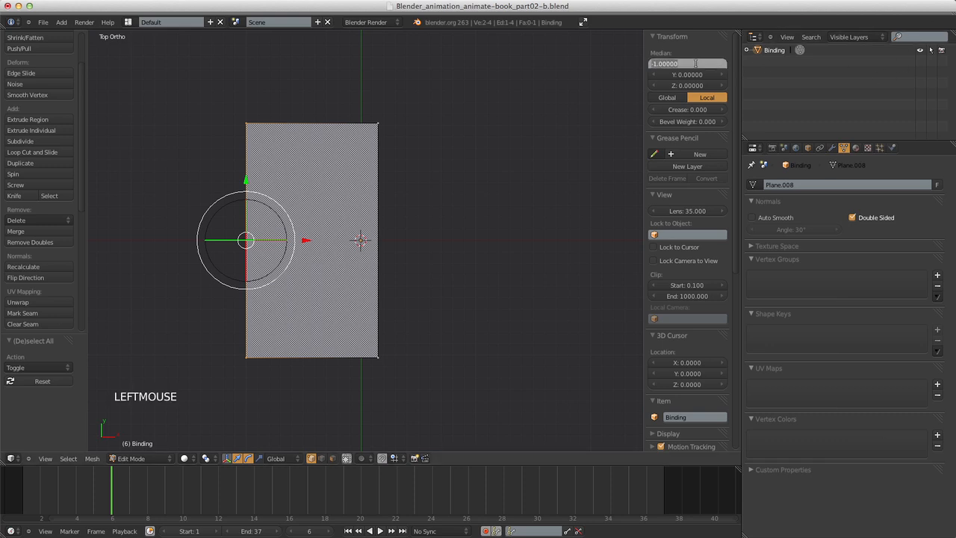
type("-.15")
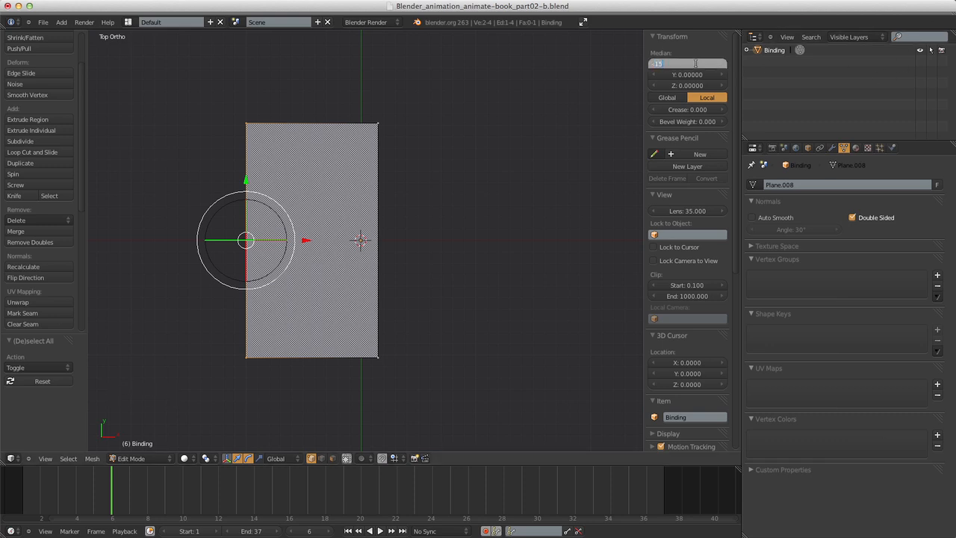
key("Return")
Select the whole Binding strip and subdivide it.
middle_click_drag(399, 192, 407, 247)
scroll(412, 255, "up", 5)
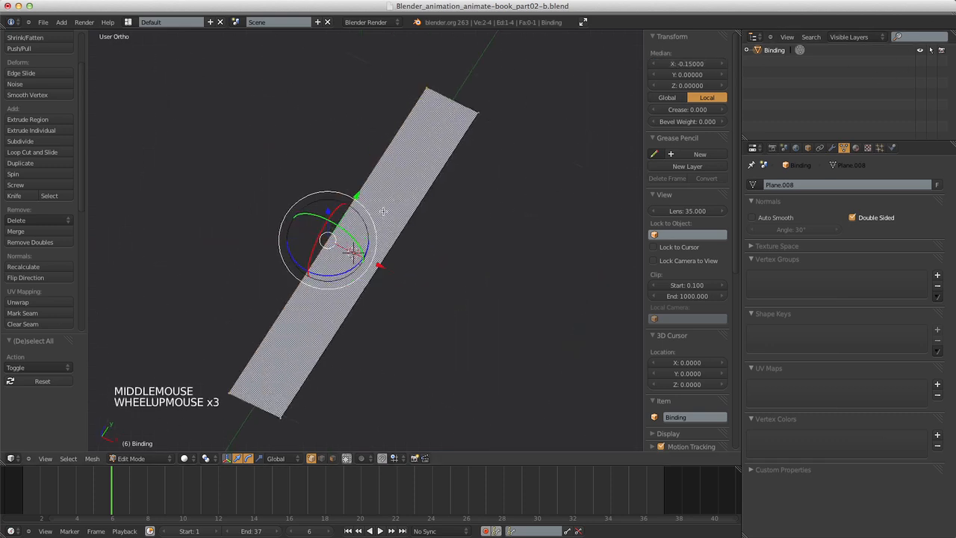
key("a")
key("a")
scroll(411, 254, "down", 2)
scroll(412, 254, "up", 1)
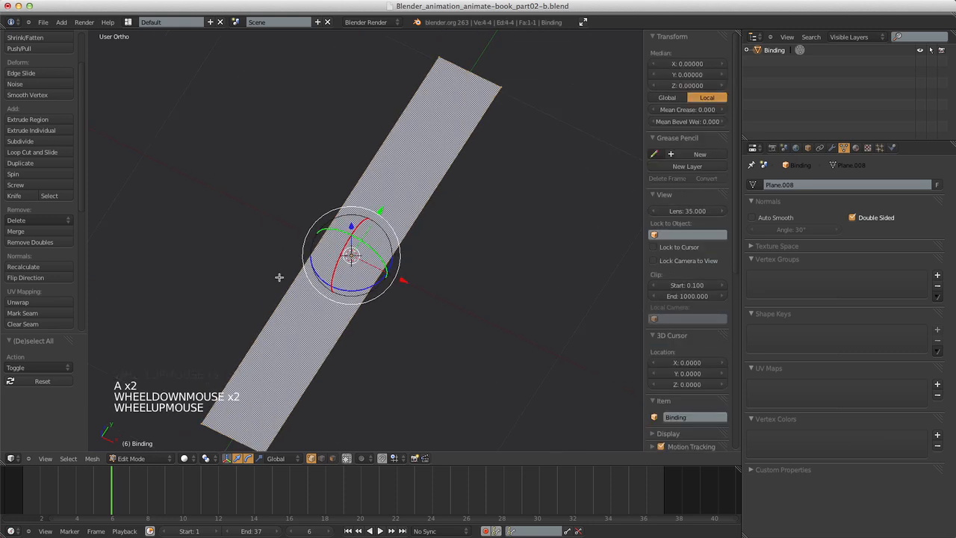
scroll(242, 306, "down", 2)
scroll(243, 307, "down", 2)
key("w")
key("w")
key("w")
key("w")
key("w")
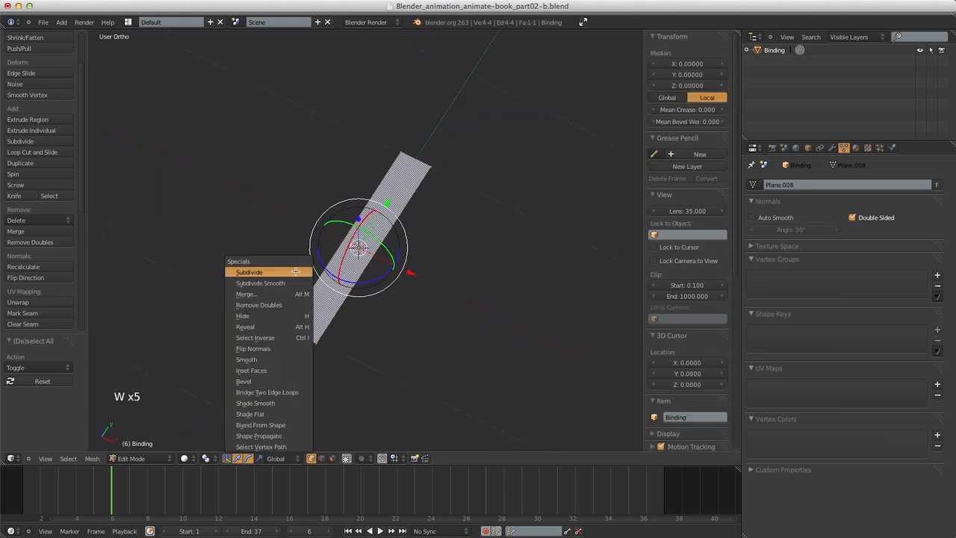
left_click(296, 272)
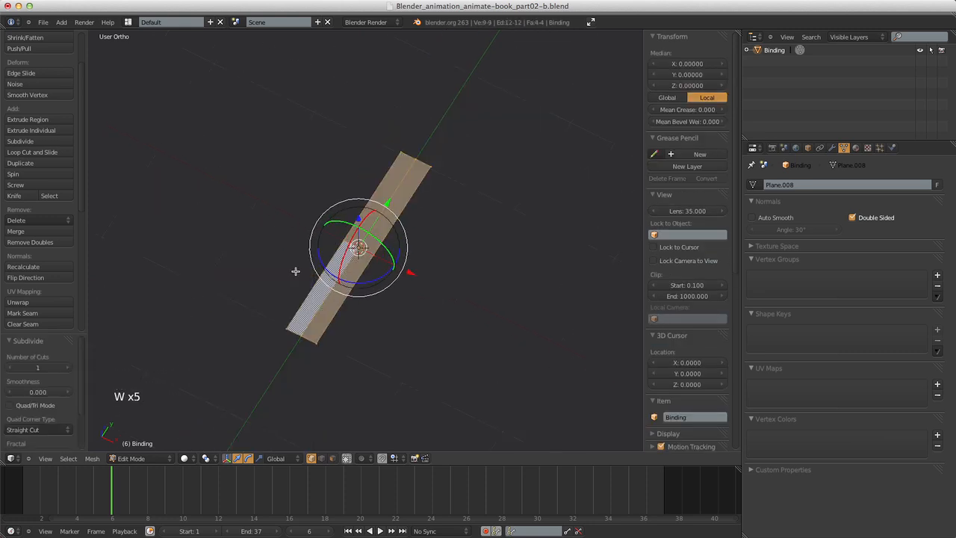
Set the subdivision's number of cuts to 5.
left_click(63, 368)
left_click(63, 368)
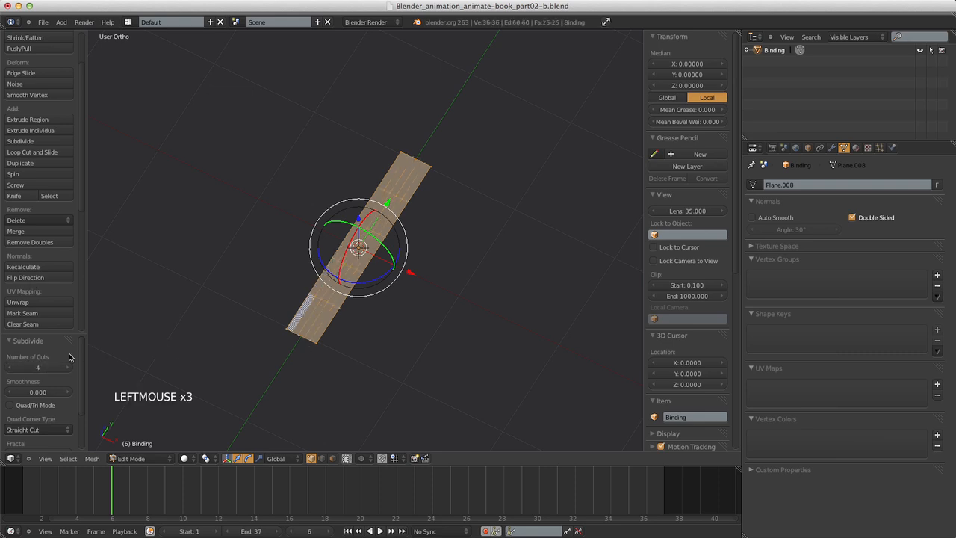
left_click(67, 365)
scroll(395, 341, "up", 2)
middle_click_drag(464, 353, 515, 280, "shift")
scroll(513, 278, "up", 3)
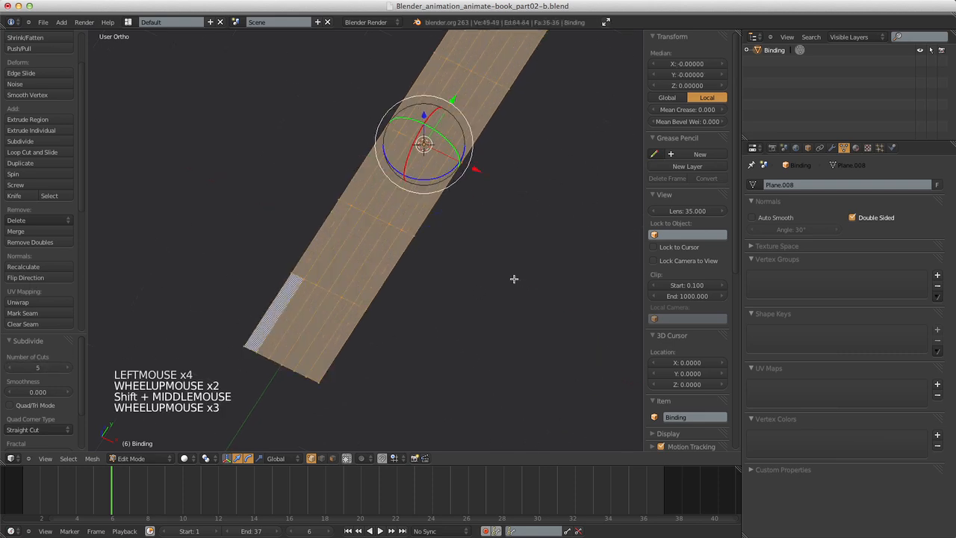
Return to Object Mode and save over the existing file Blender_animation_animate-book_part02-b.blend.
key("Tab")
scroll(461, 283, "down", 5)
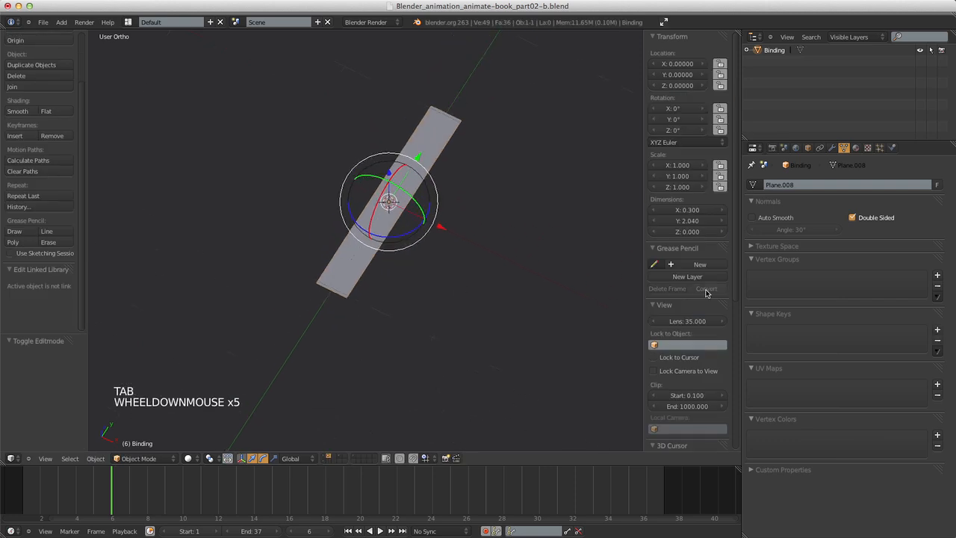
middle_click_drag(465, 291, 482, 256)
scroll(483, 256, "up", 4)
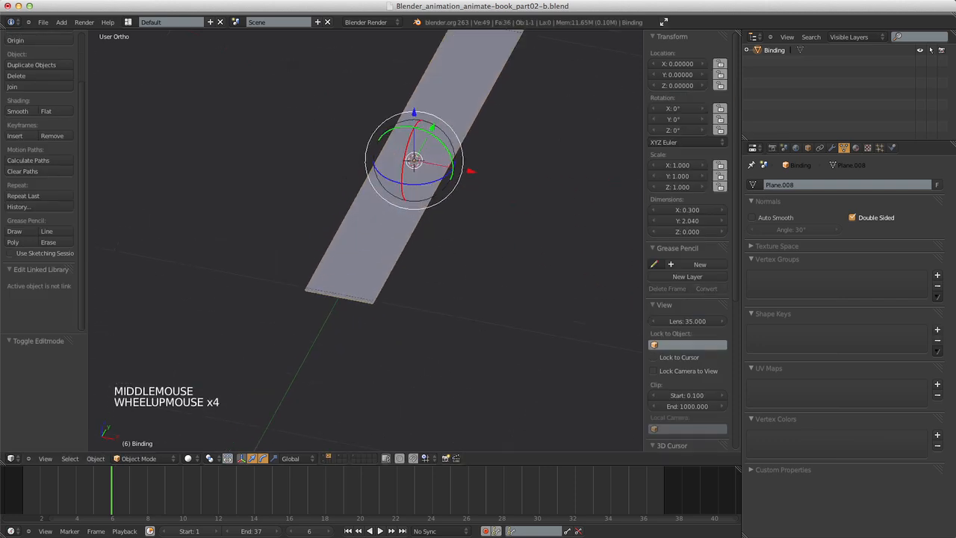
key("ctrl+s")
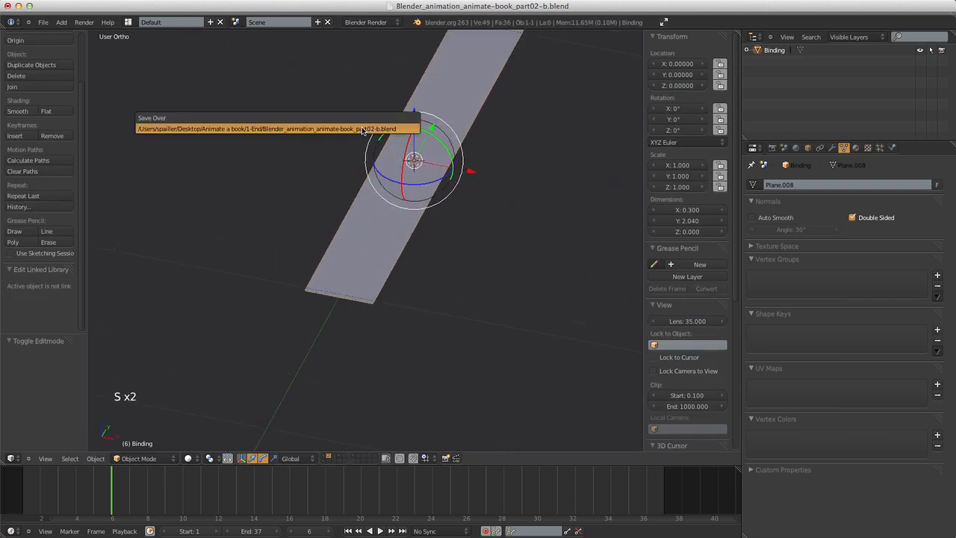
left_click(362, 130)
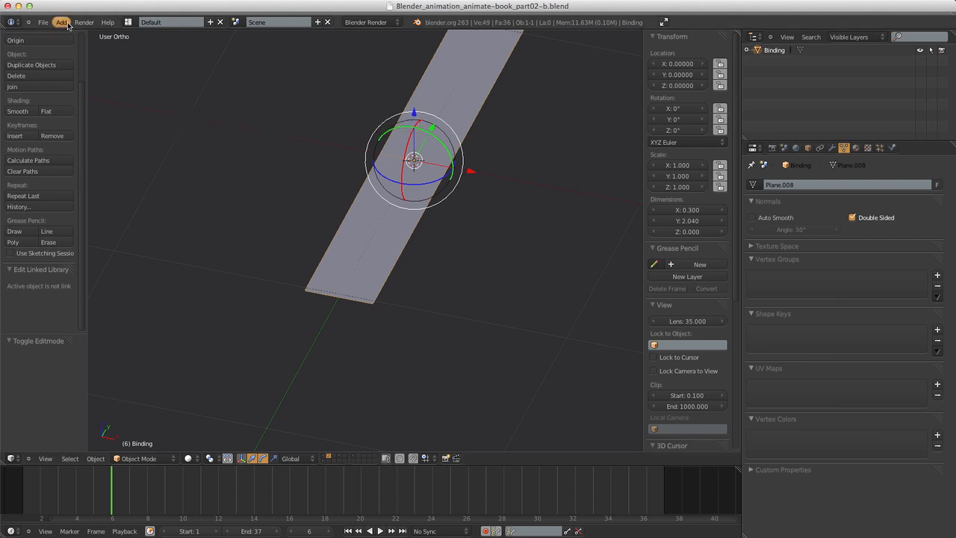
Save the scene as a new file named Blender_animation_animate-book_part02-c.blend.
left_click(43, 22)
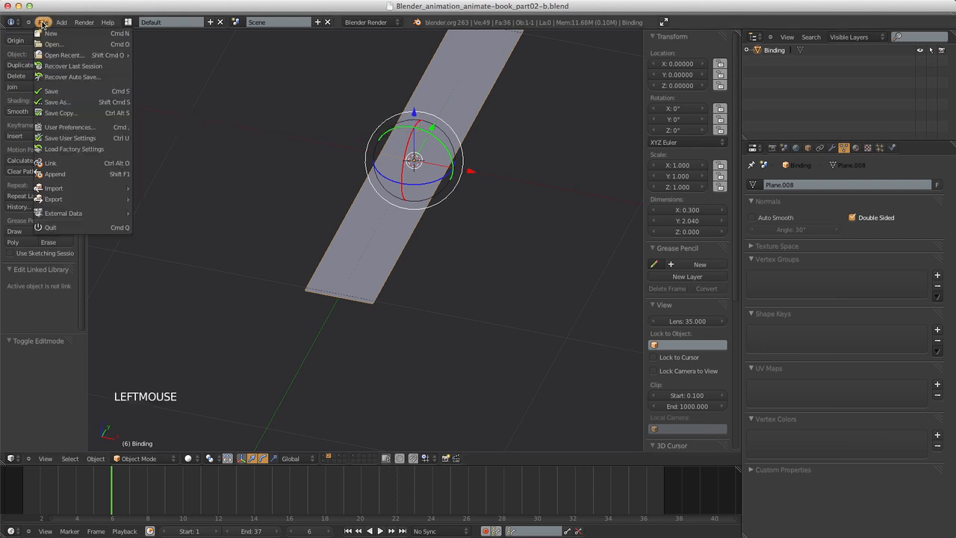
left_click(57, 102)
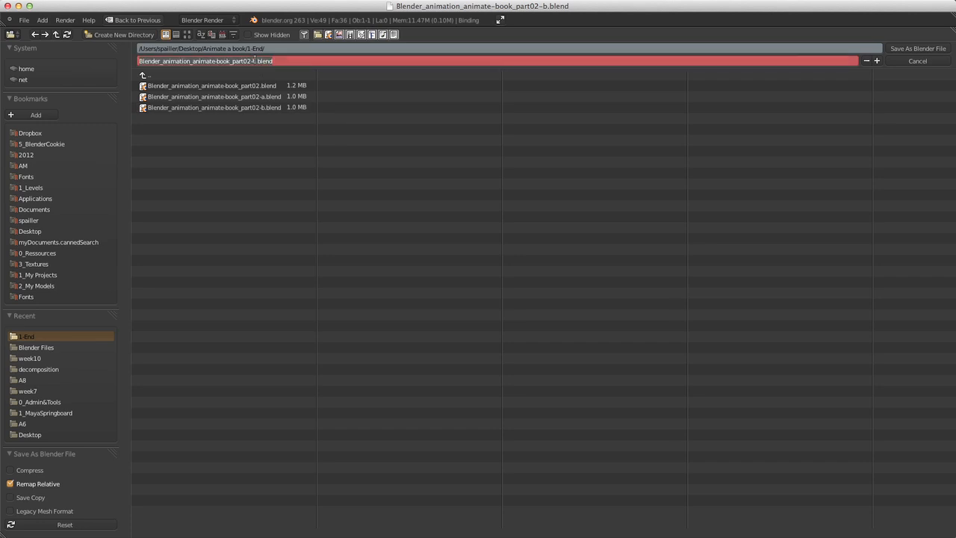
type("c")
key("Return")
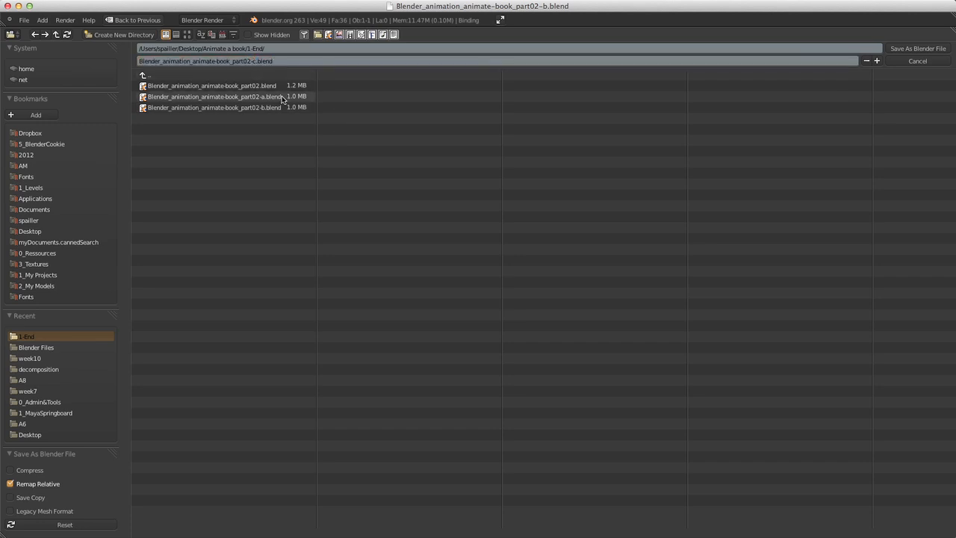
left_click(918, 49)
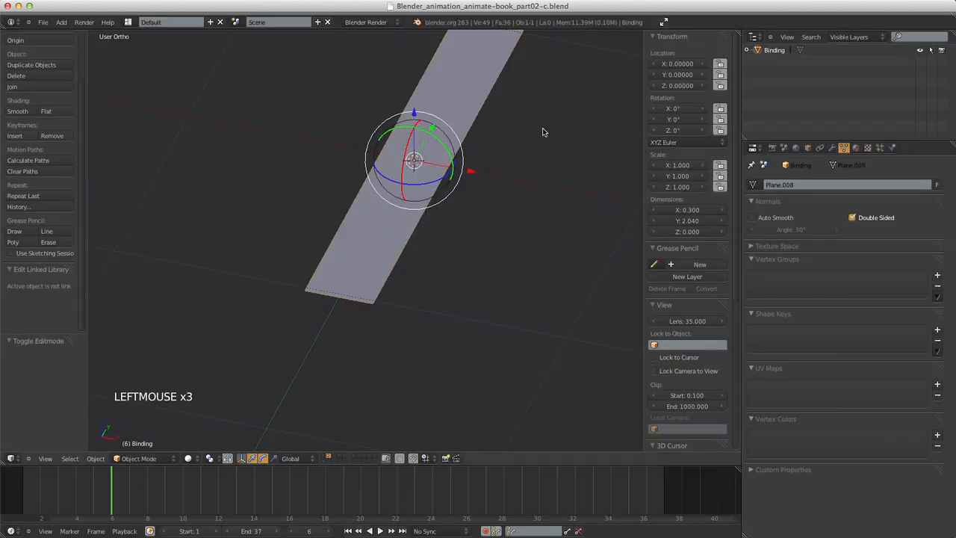
scroll(544, 132, "up", 2)
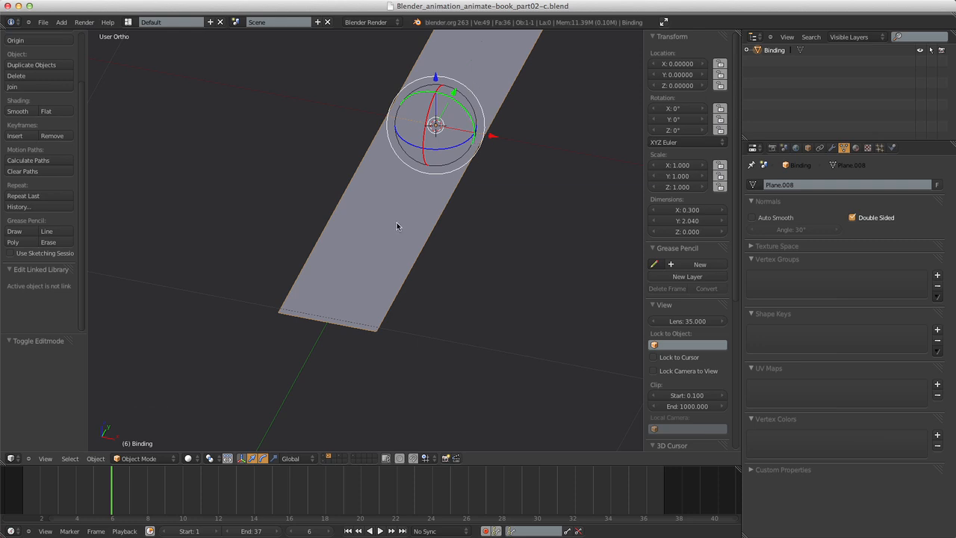
scroll(396, 226, "down", 3)
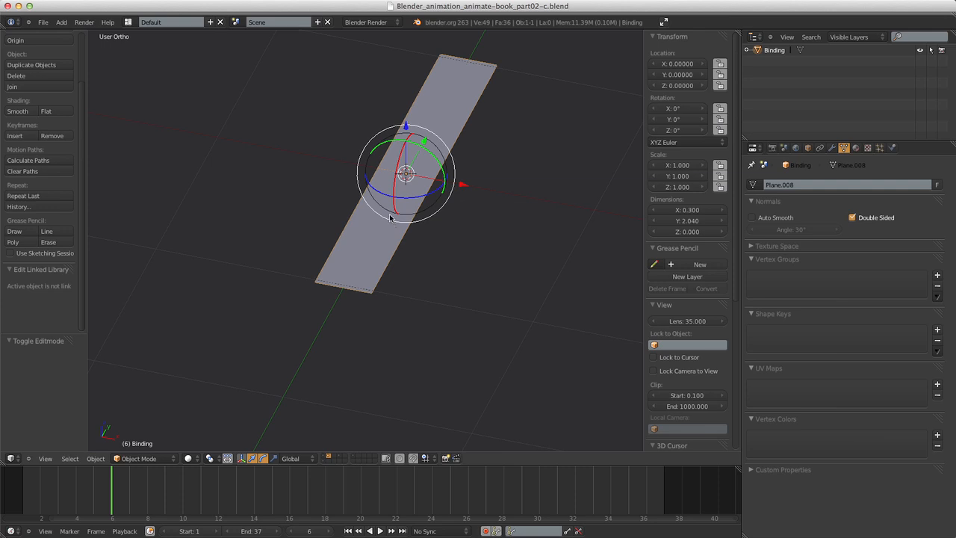
scroll(345, 243, "up", 6)
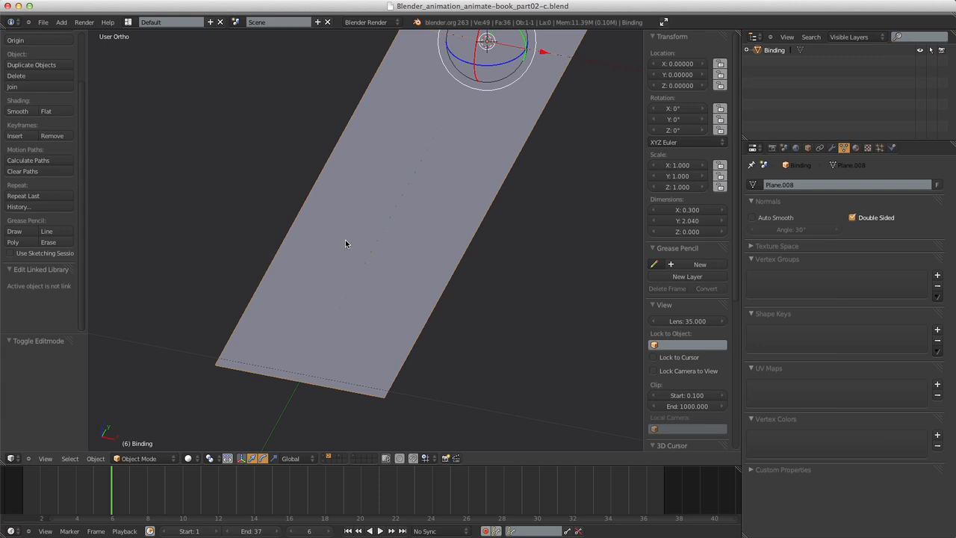
scroll(439, 196, "down", 3)
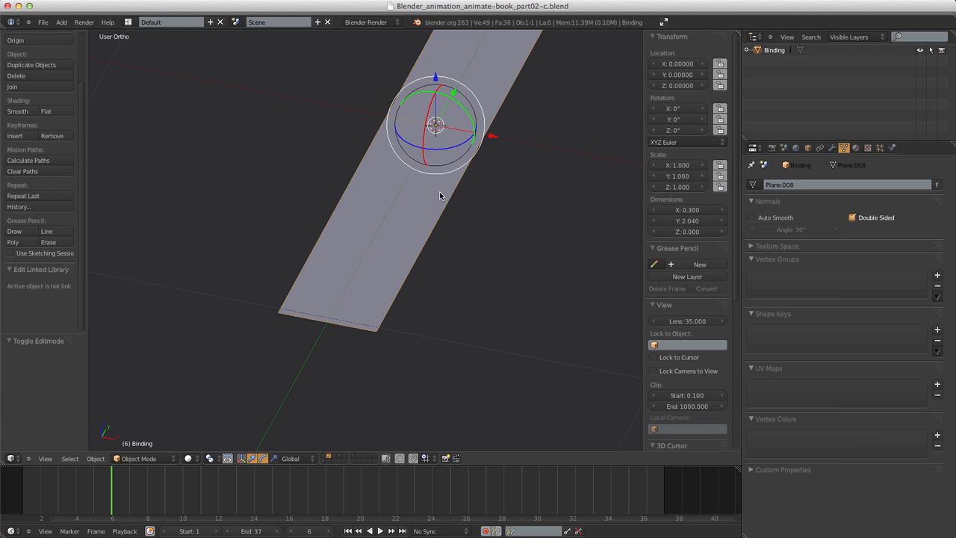
scroll(432, 198, "down", 3)
scroll(407, 197, "up", 5)
scroll(406, 197, "down", 6)
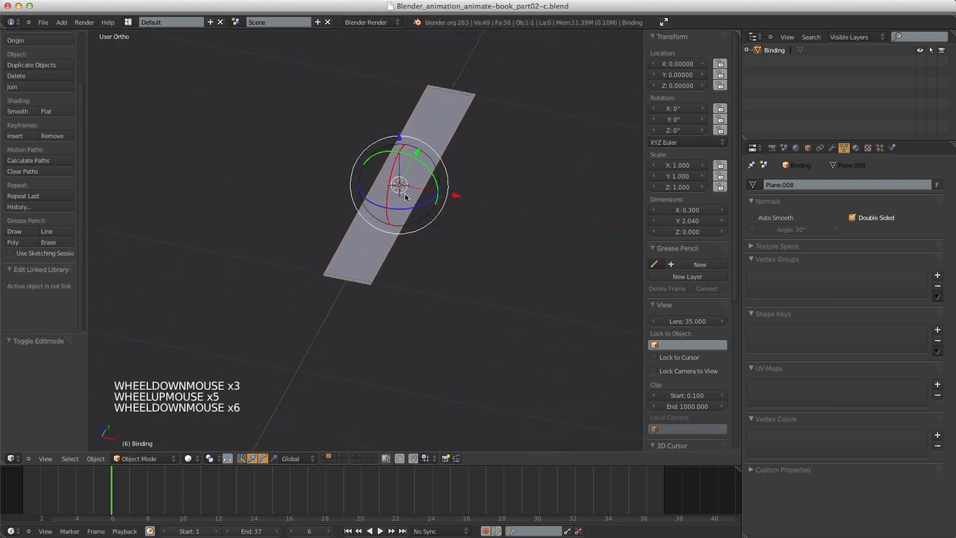
scroll(405, 197, "down", 1)
middle_click_drag(405, 196, 398, 221, "shift")
scroll(398, 220, "up", 4)
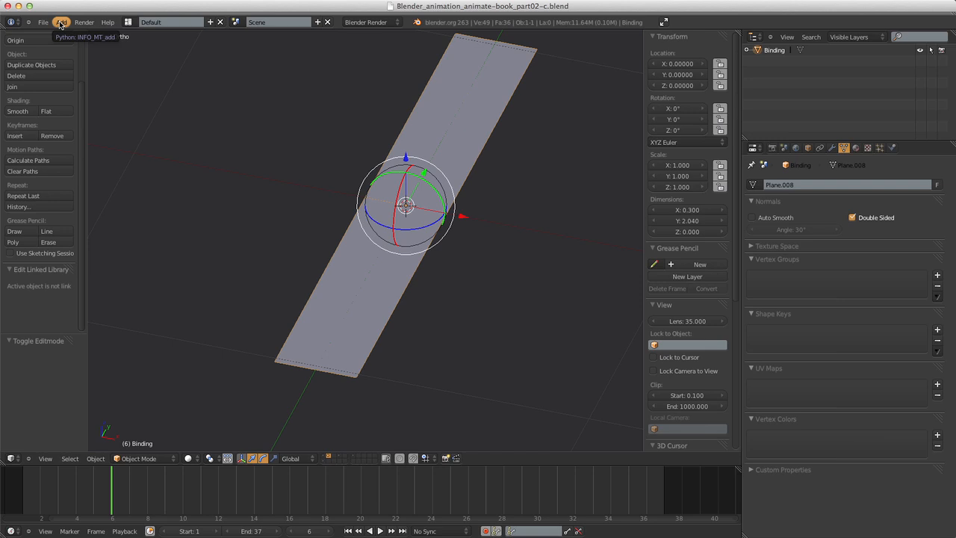
Add a lattice at the centre of the Binding strip and name it Lat_Binding.
key("shift+a")
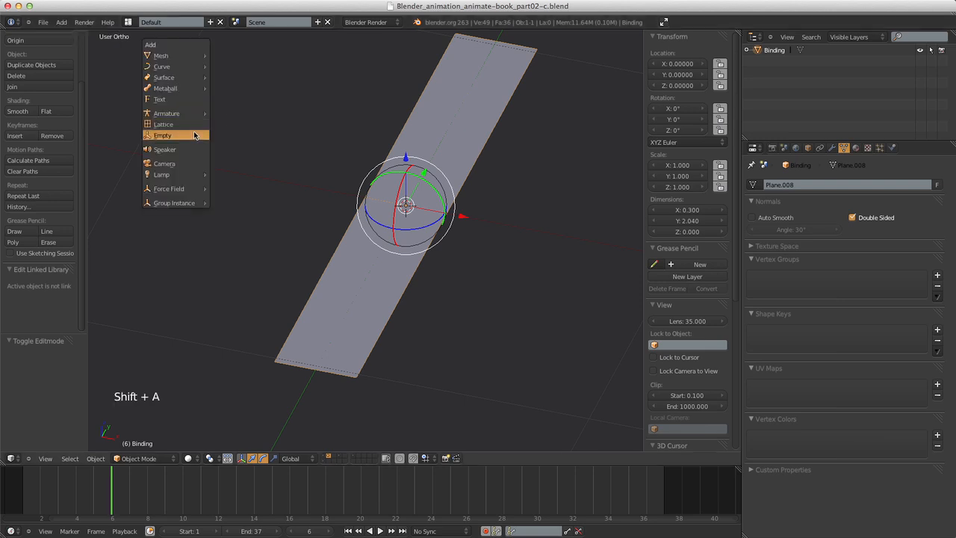
left_click(194, 124)
scroll(678, 272, "down", 12)
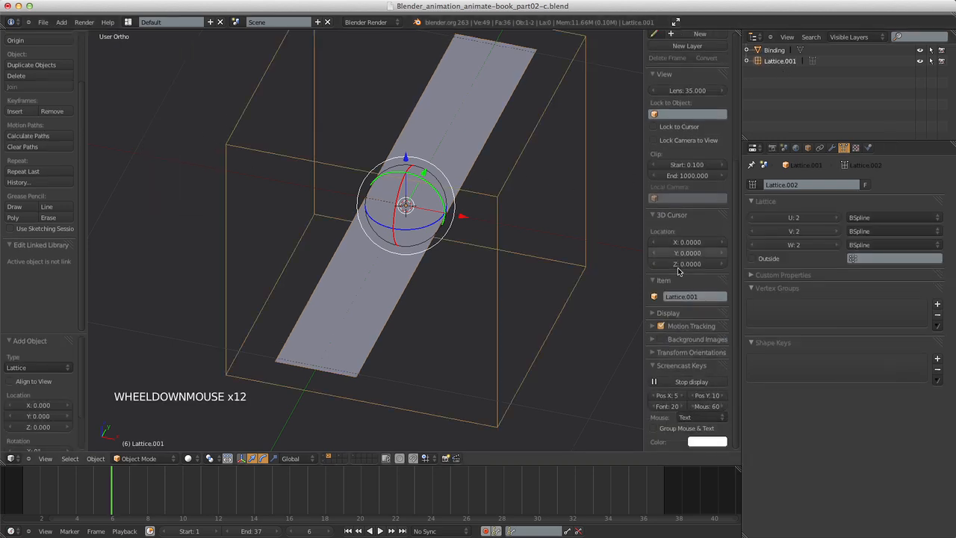
left_click(670, 298, "ctrl")
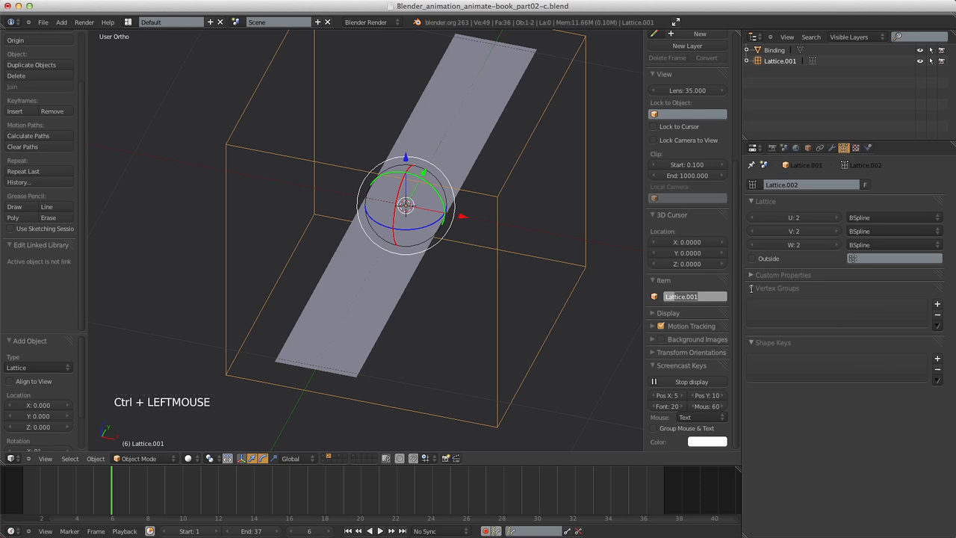
type("Lat_B")
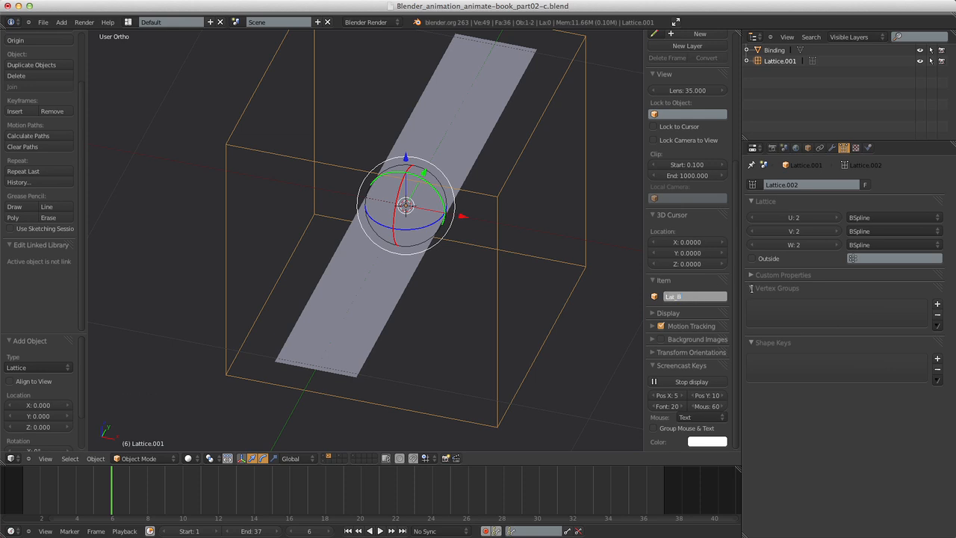
type("ining")
key("Return")
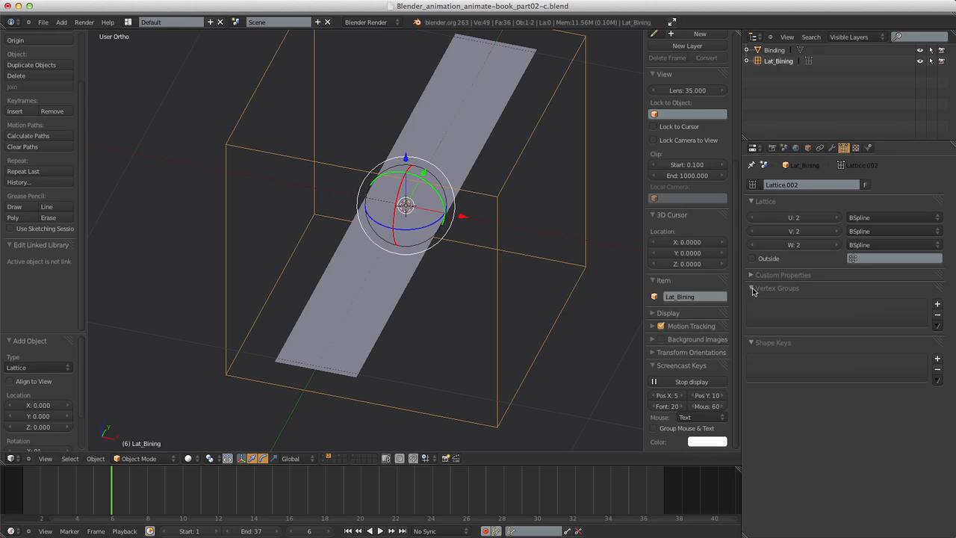
left_click(702, 302)
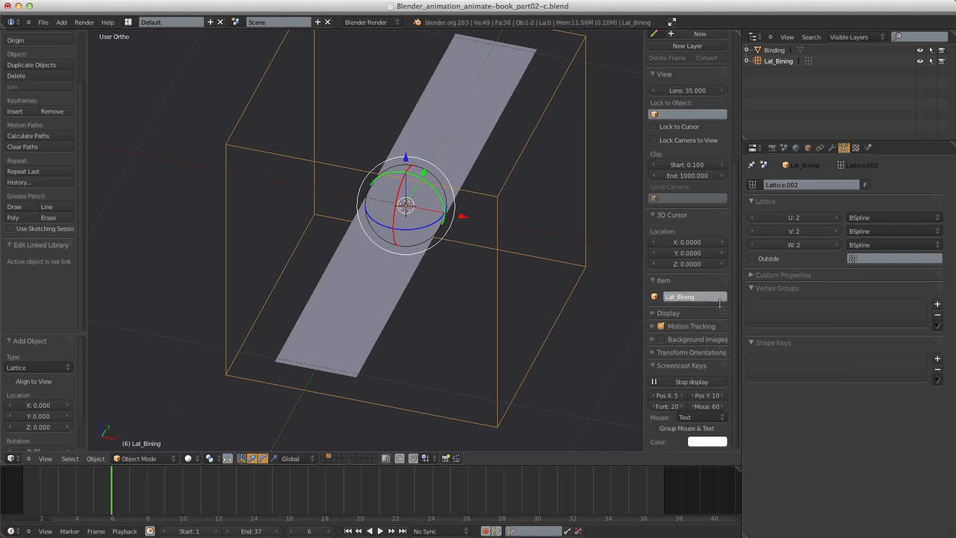
type("Lat_Binding")
key("Return")
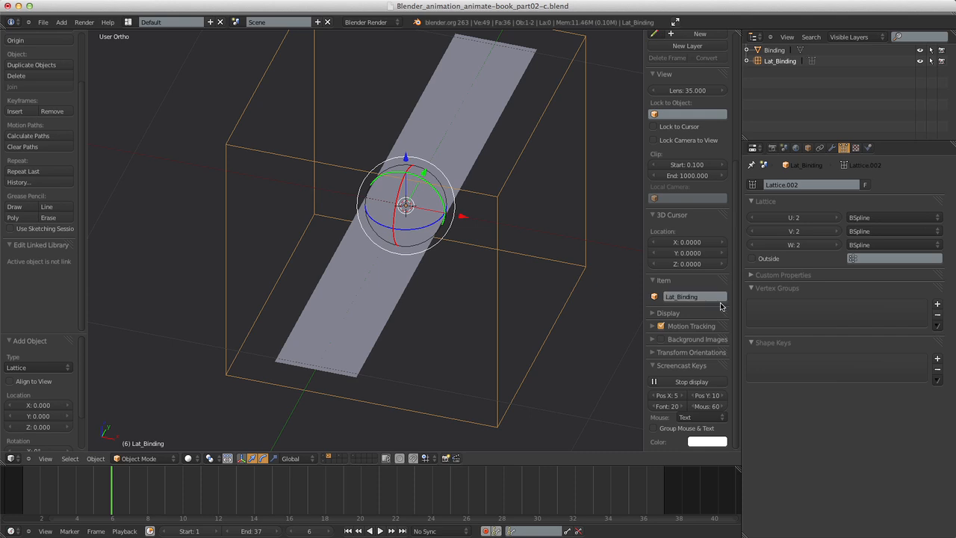
Set the Lat_Binding lattice's resolution to 1 in W and 5 in U.
scroll(485, 253, "down", 6)
scroll(496, 247, "up", 4)
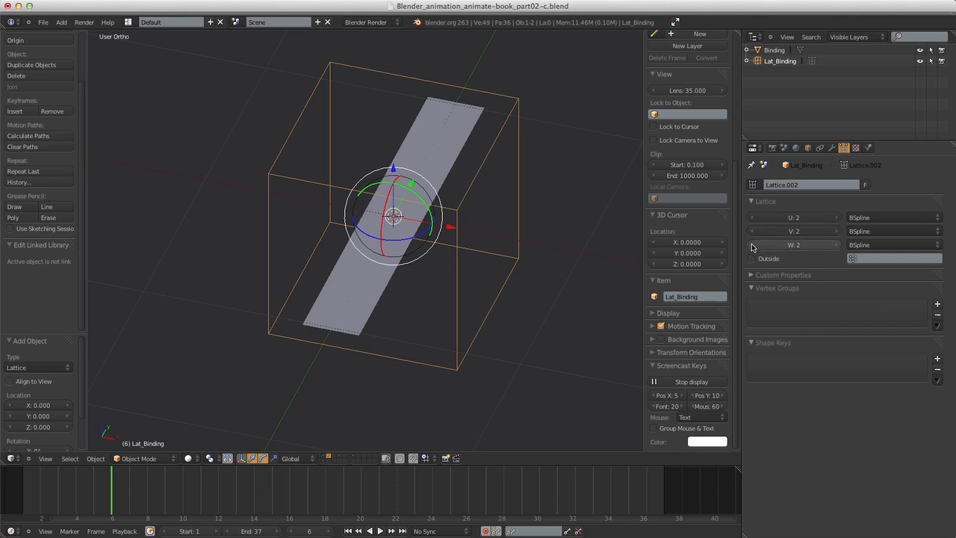
left_click(751, 245)
scroll(470, 273, "up", 2)
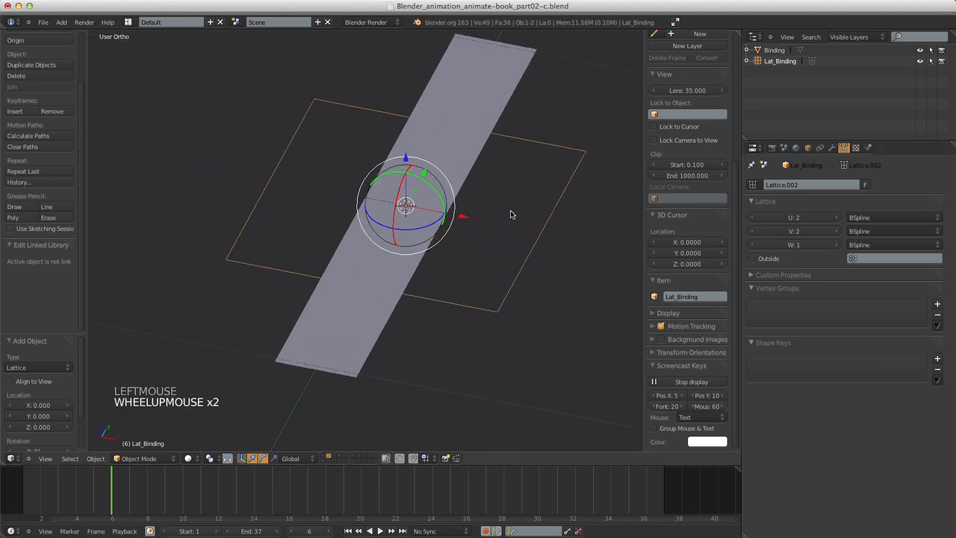
middle_click_drag(511, 215, 403, 195)
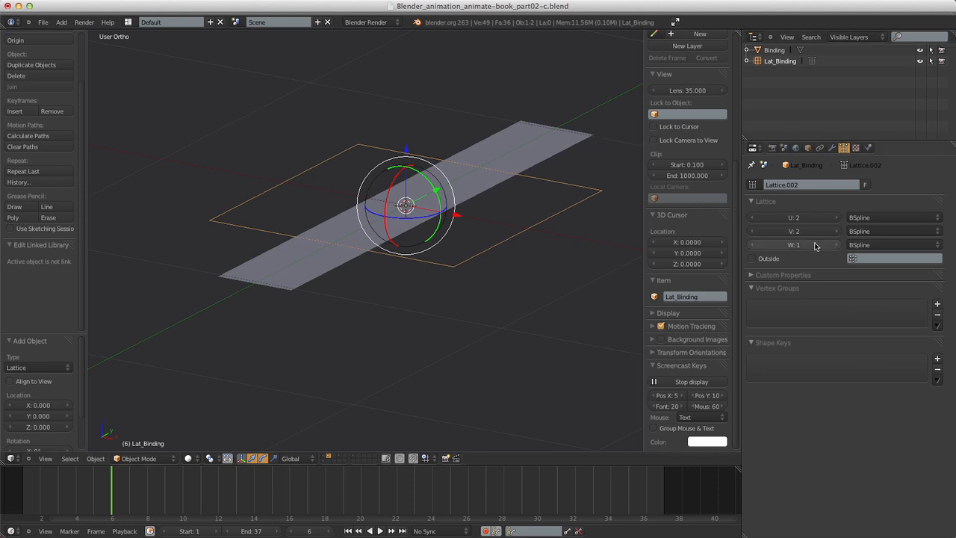
left_click(798, 217)
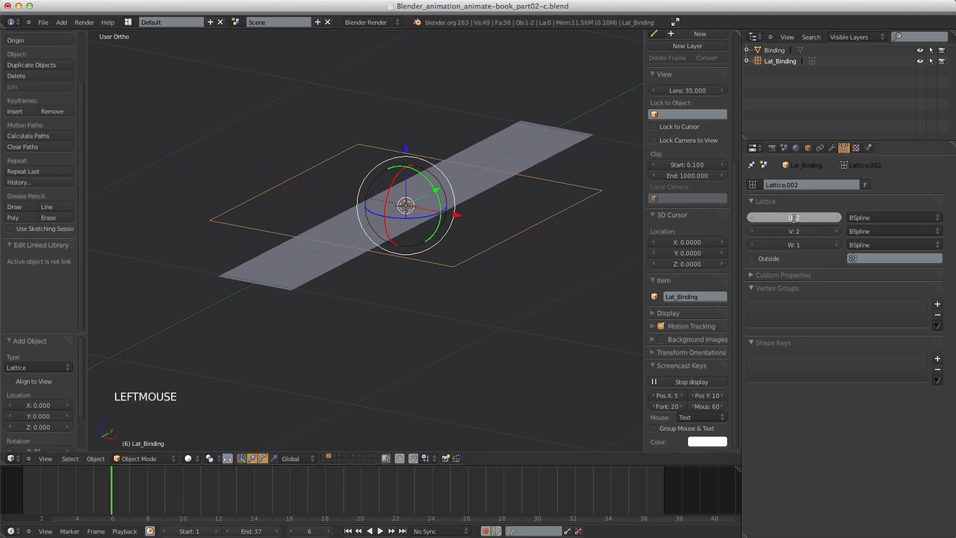
type("5")
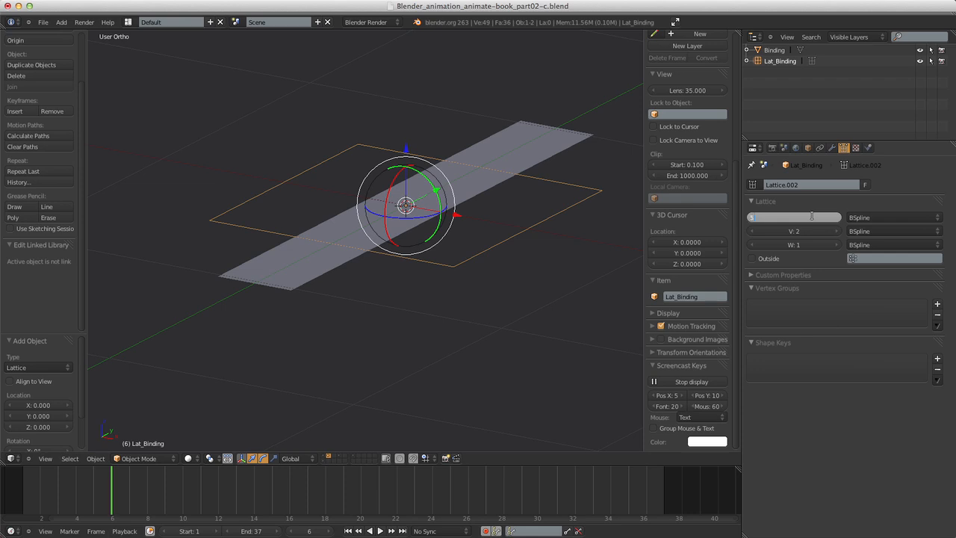
key("Return")
scroll(433, 213, "up", 2)
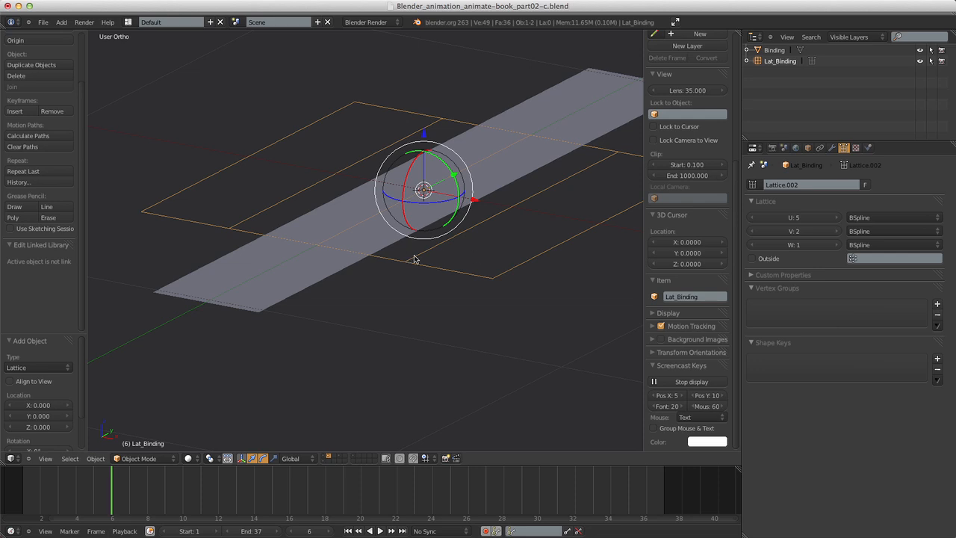
Fit the lattice to the strip by setting its scale to X 0.3 and Y 2.05, and save the file.
scroll(678, 170, "up", 12)
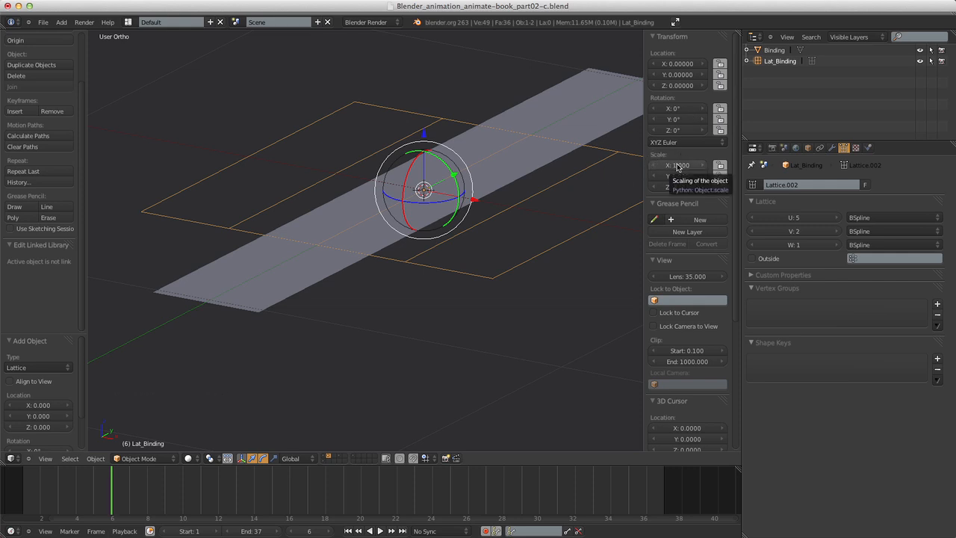
left_click(676, 165)
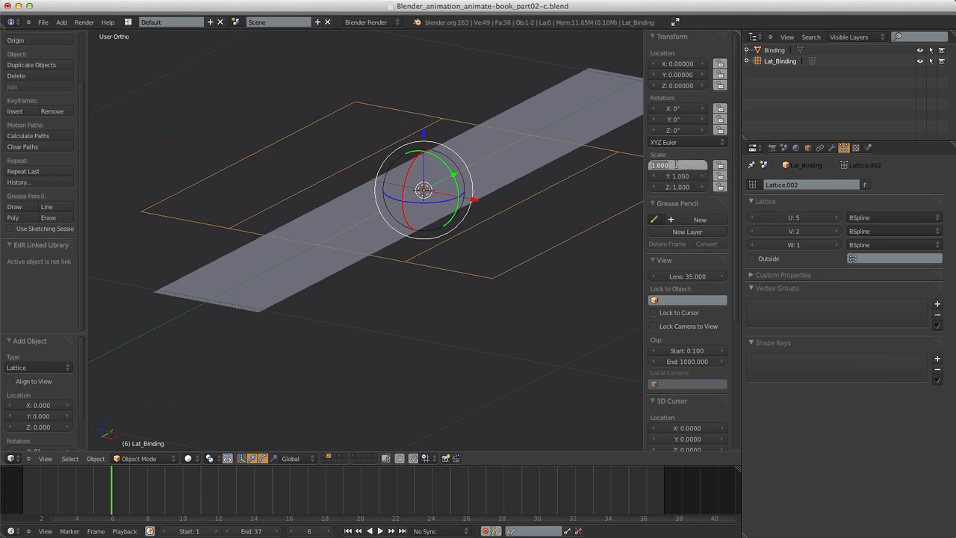
type("0")
key("Return")
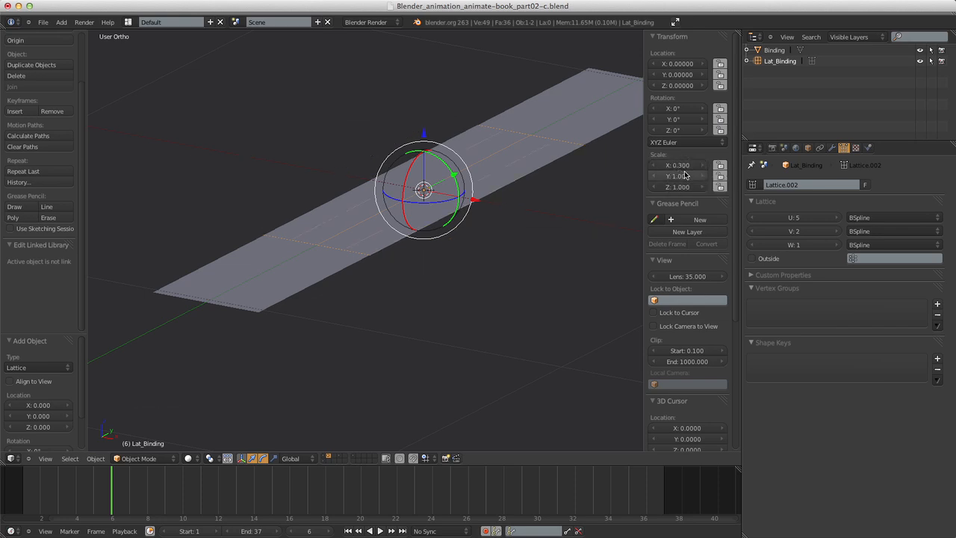
left_click(683, 175)
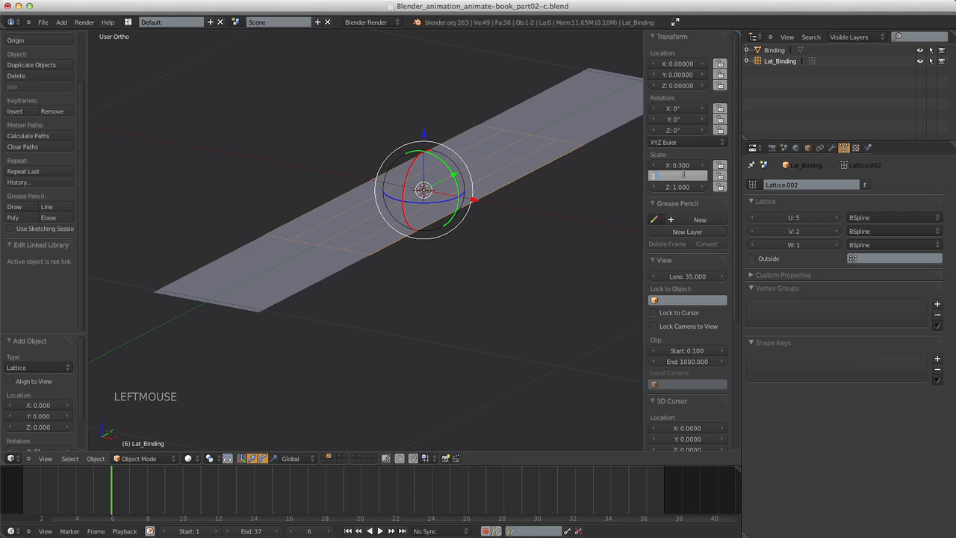
type("2")
key("Return")
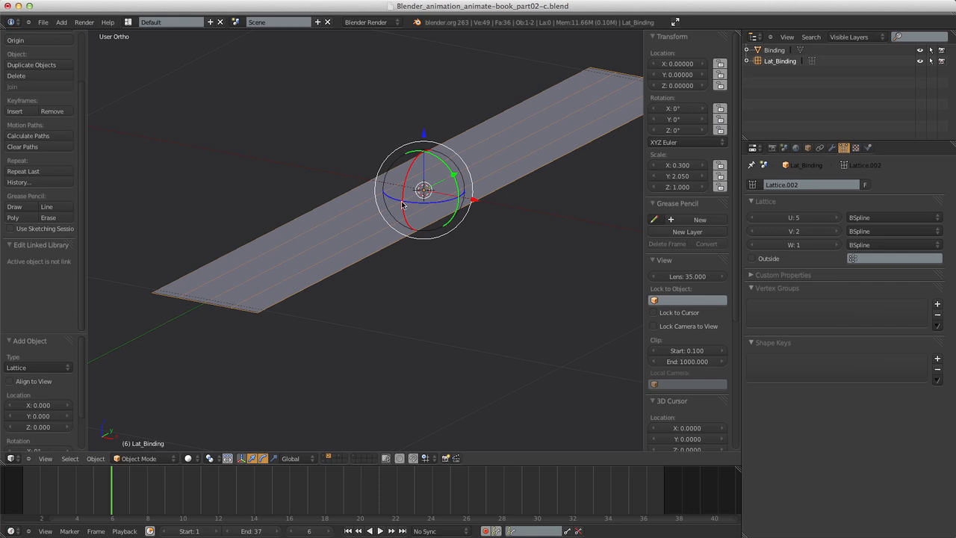
key("super+s")
key("super+s")
Move the Binding strip and its lattice together 0.04 up along global Z, and deselect everything.
key("KP_1")
scroll(451, 173, "down", 1)
scroll(451, 172, "up", 4)
scroll(451, 173, "up", 2)
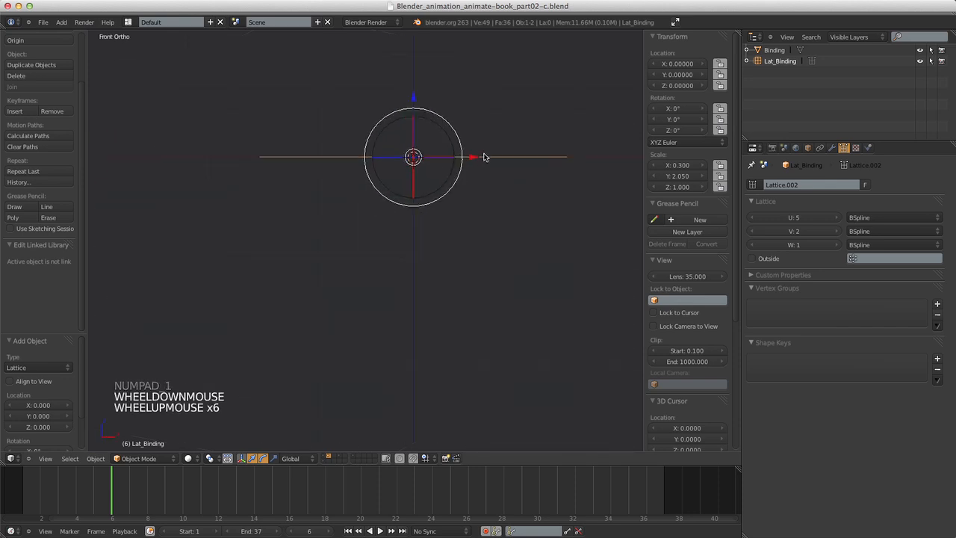
right_click(489, 156, "shift")
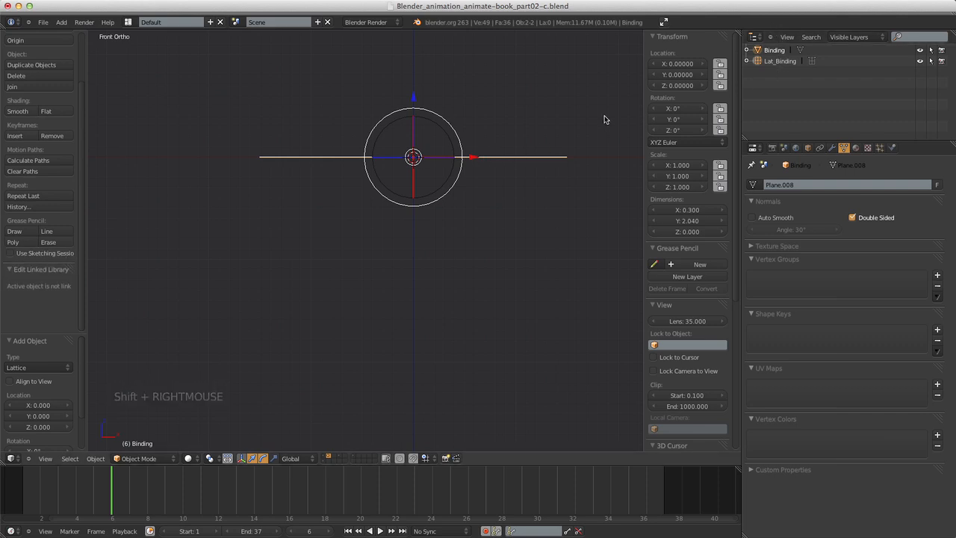
scroll(520, 130, "down", 5)
scroll(491, 131, "up", 3)
scroll(511, 115, "down", 1)
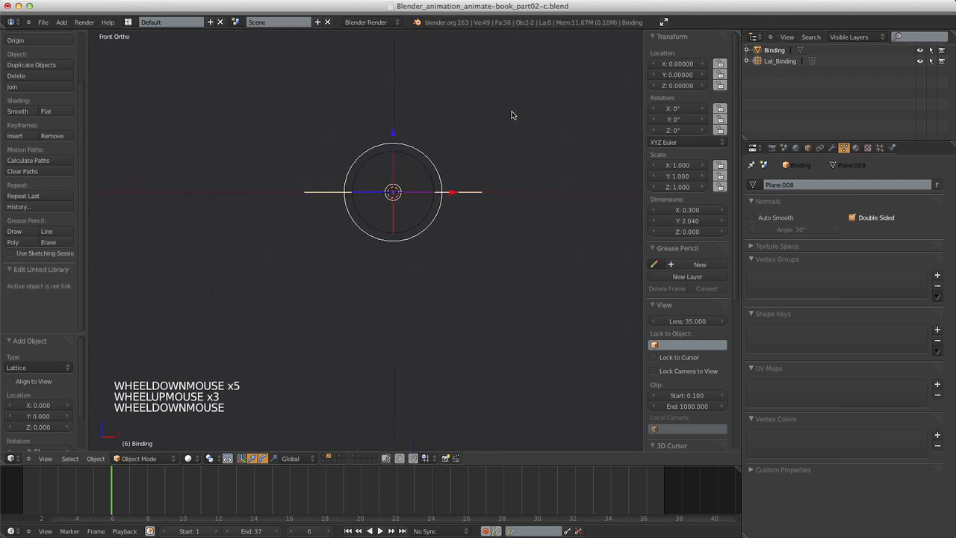
key("g")
key("z")
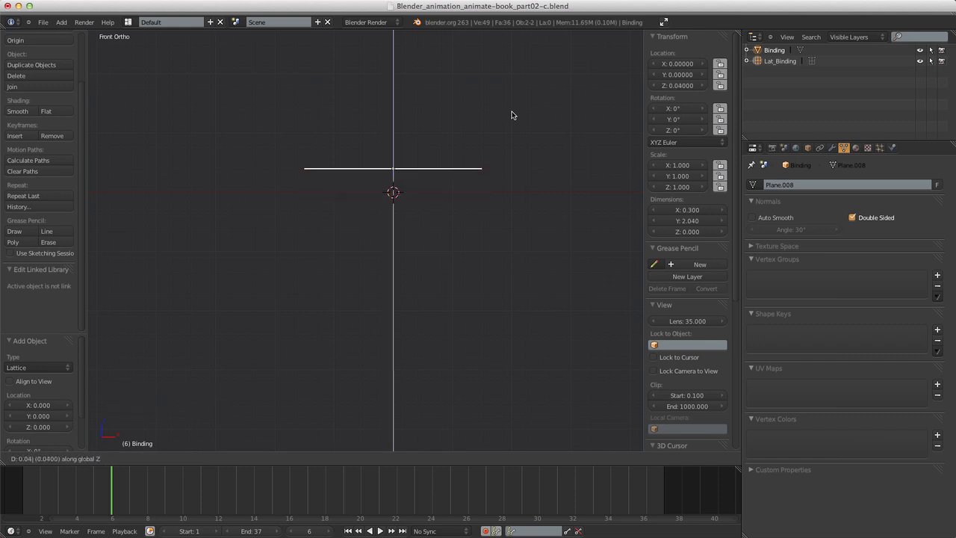
left_click(512, 115)
middle_click_drag(501, 117, 479, 143)
key("a")
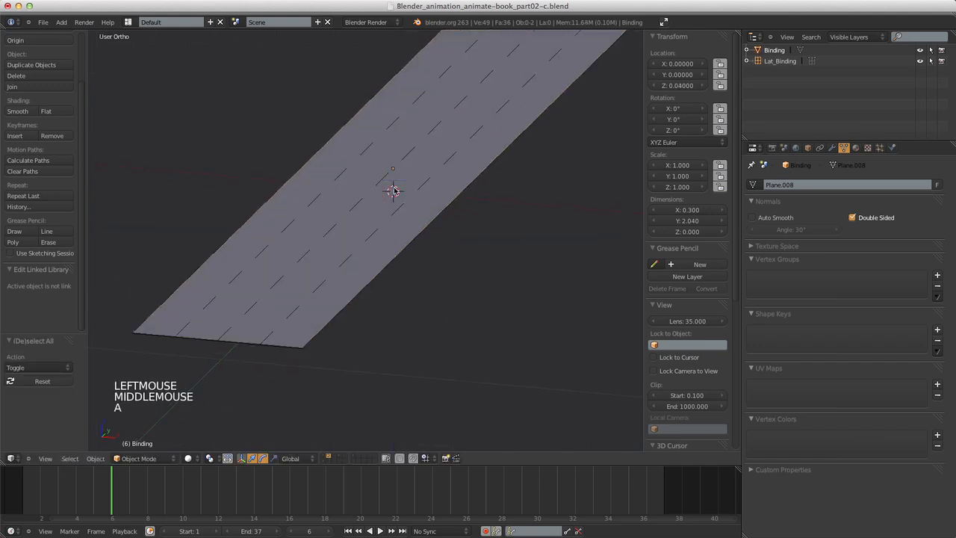
Show the layers holding the book mesh and its armature alongside the binding, seen from the front.
left_click(324, 455, "shift")
left_click(324, 461, "shift")
scroll(366, 376, "down", 4)
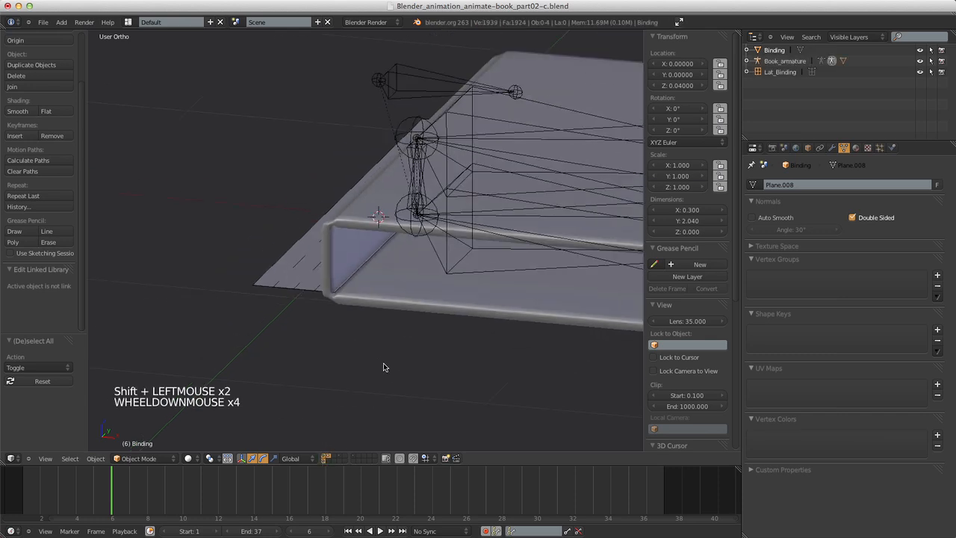
key("KP_1")
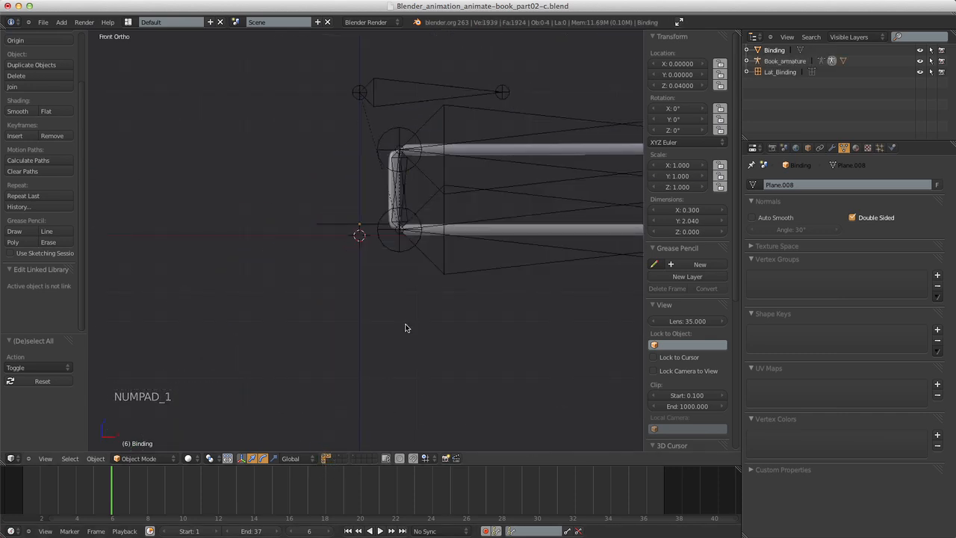
Examine how the Binding strip lies against the closed book's spine and the armature bones around it.
scroll(403, 327, "down", 2)
scroll(403, 326, "up", 5)
scroll(411, 318, "up", 4)
middle_click_drag(412, 318, 485, 232)
scroll(405, 312, "down", 8)
scroll(383, 291, "up", 2)
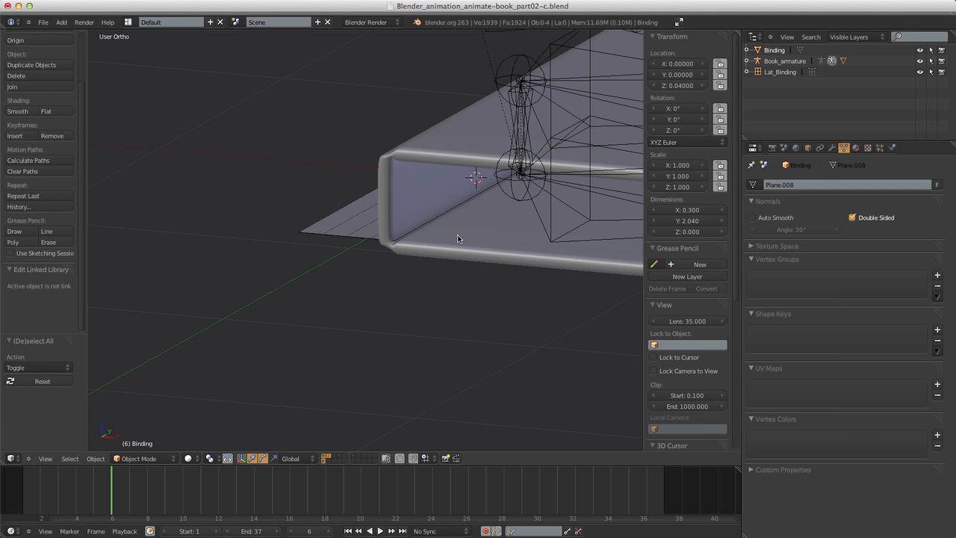
middle_click_drag(454, 235, 452, 256, "shift")
scroll(450, 253, "up", 3)
scroll(450, 253, "down", 4)
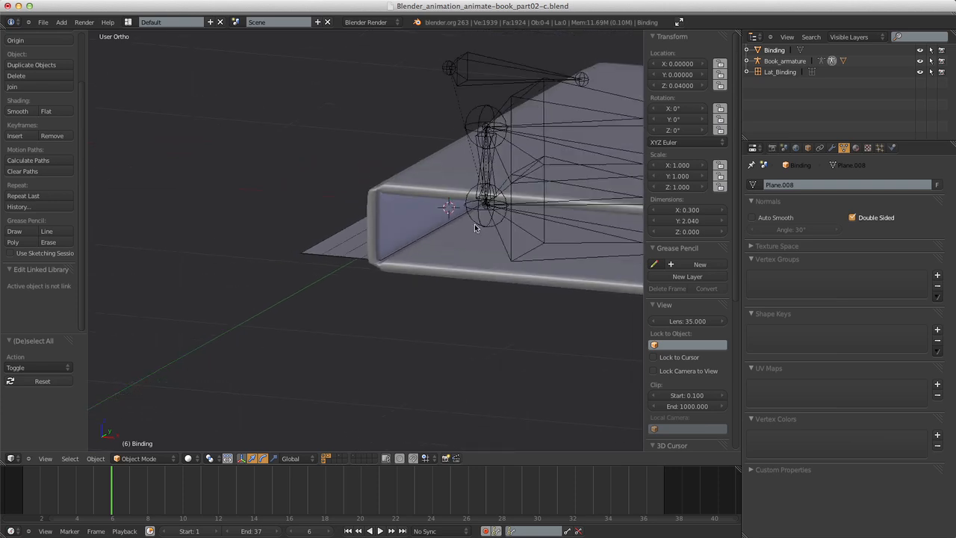
scroll(476, 224, "up", 4)
scroll(502, 206, "down", 2)
scroll(503, 203, "down", 1)
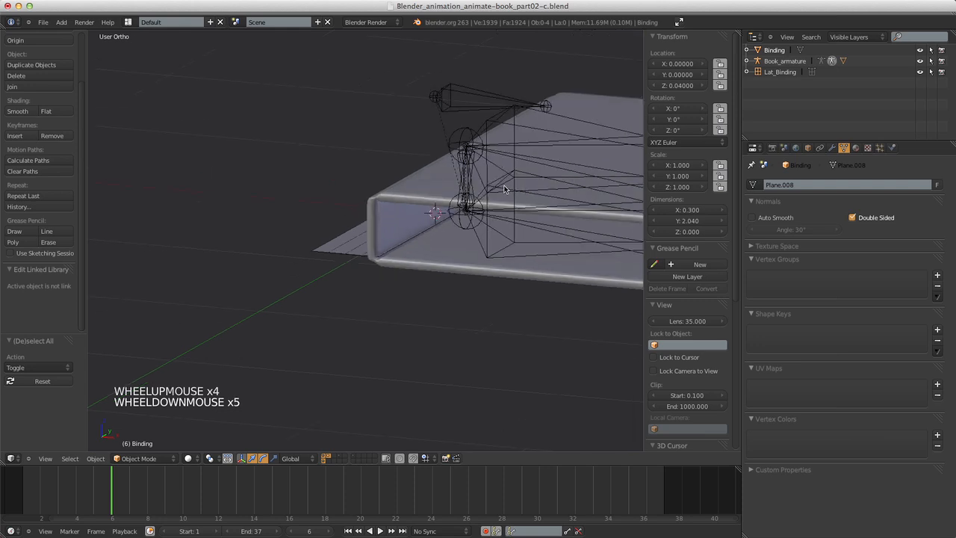
scroll(503, 203, "down", 2)
middle_click_drag(504, 203, 371, 277, "shift")
scroll(446, 252, "up", 3)
key("KP_1")
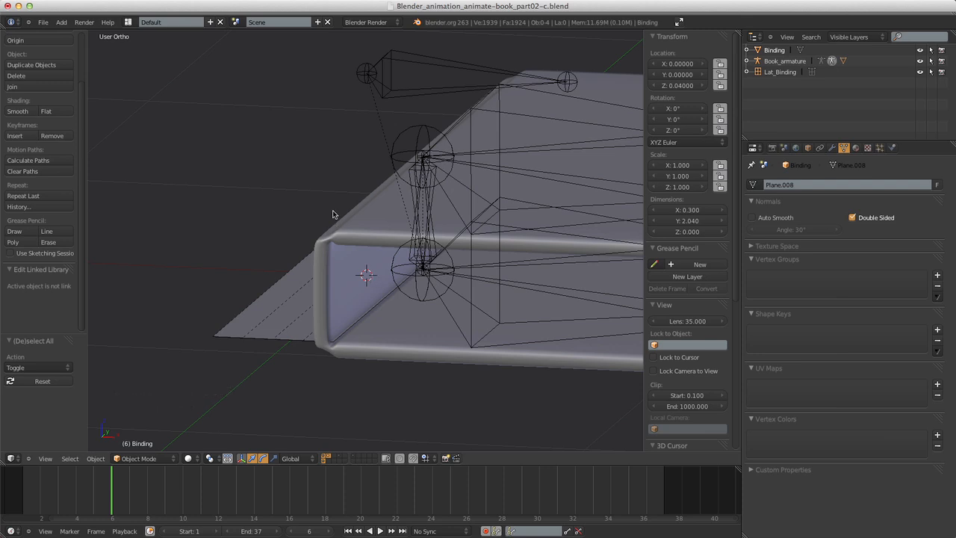
Select the edge_Rroll bone at the book's spine and open the armature for editing.
right_click(432, 196)
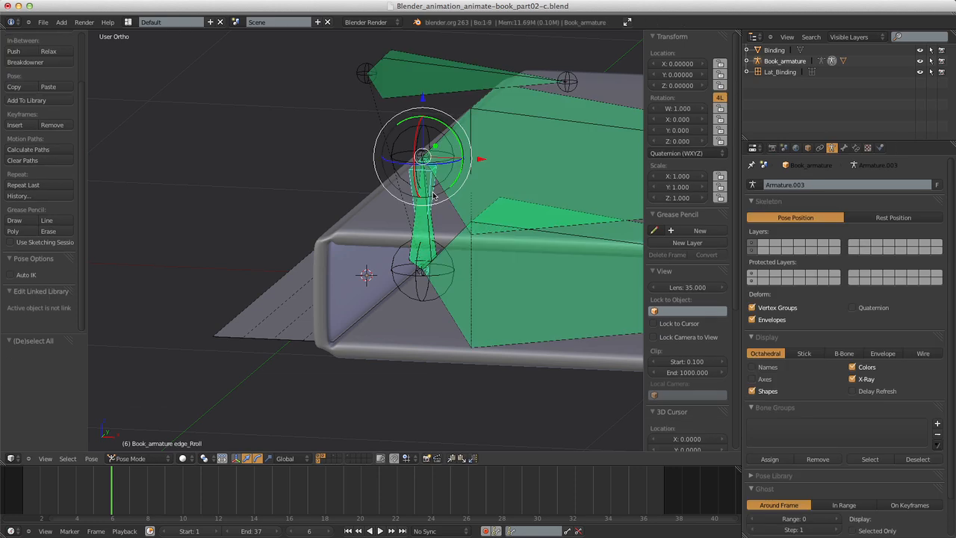
scroll(526, 224, "down", 4)
scroll(526, 224, "up", 1)
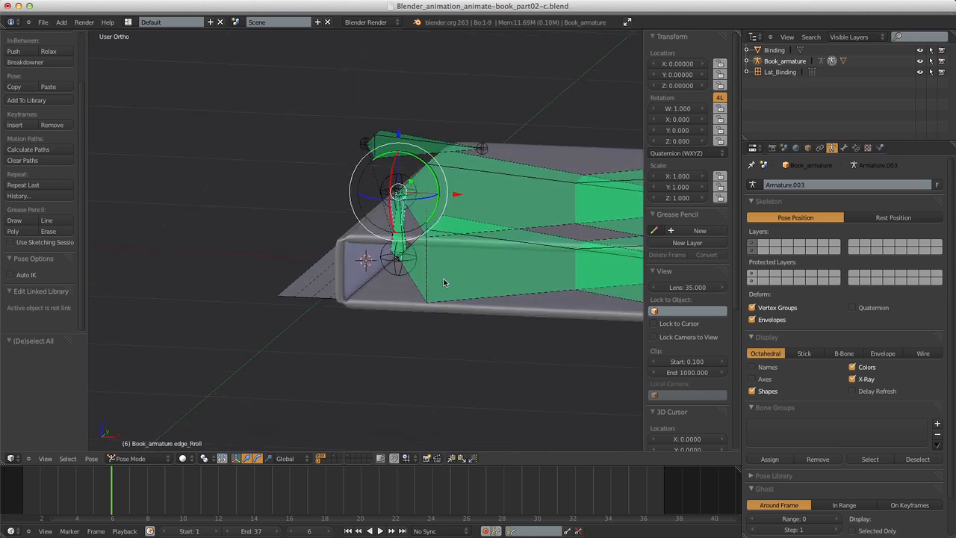
key("Tab")
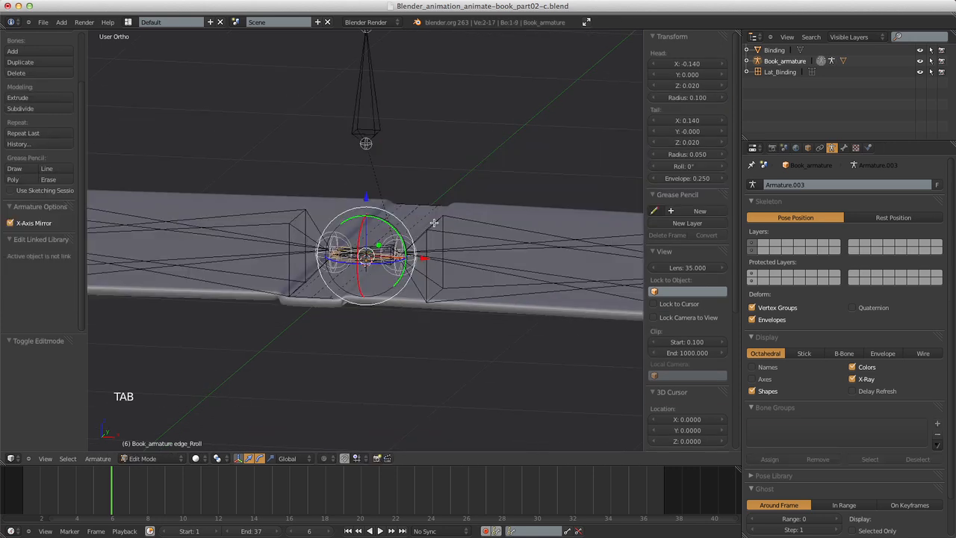
scroll(409, 269, "up", 1)
scroll(409, 268, "down", 1)
scroll(692, 267, "down", 17)
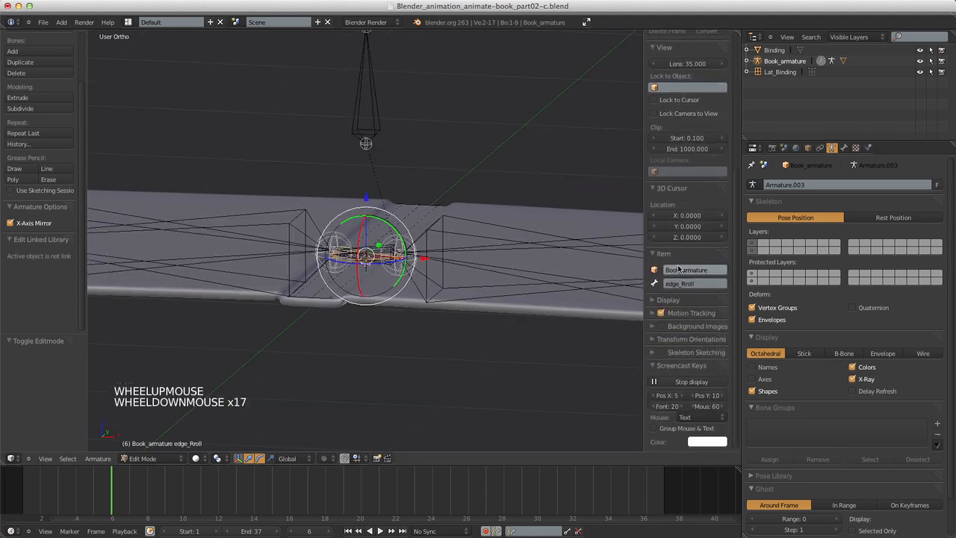
scroll(427, 293, "up", 2)
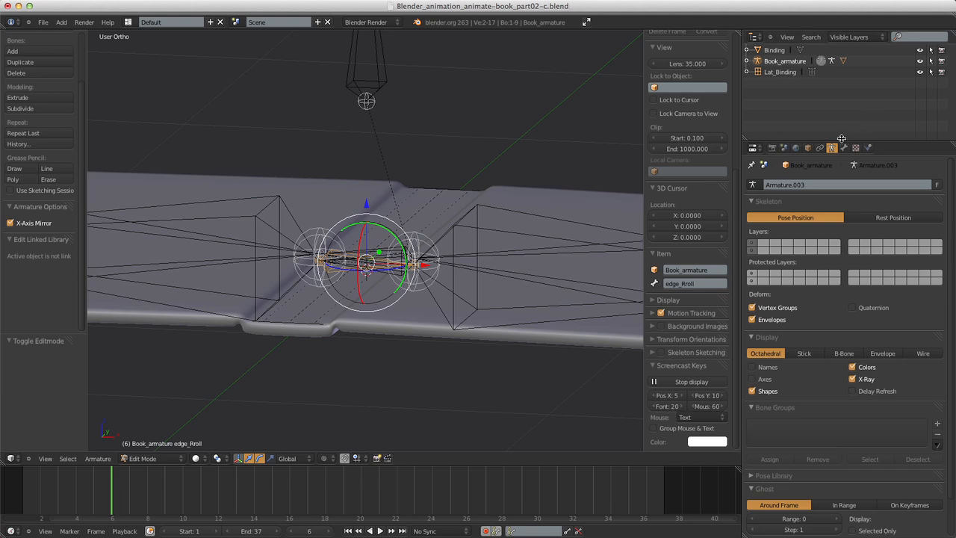
Duplicate the edge_Rroll bone in place and name the copy DEF_Binding.
key("shift+d")
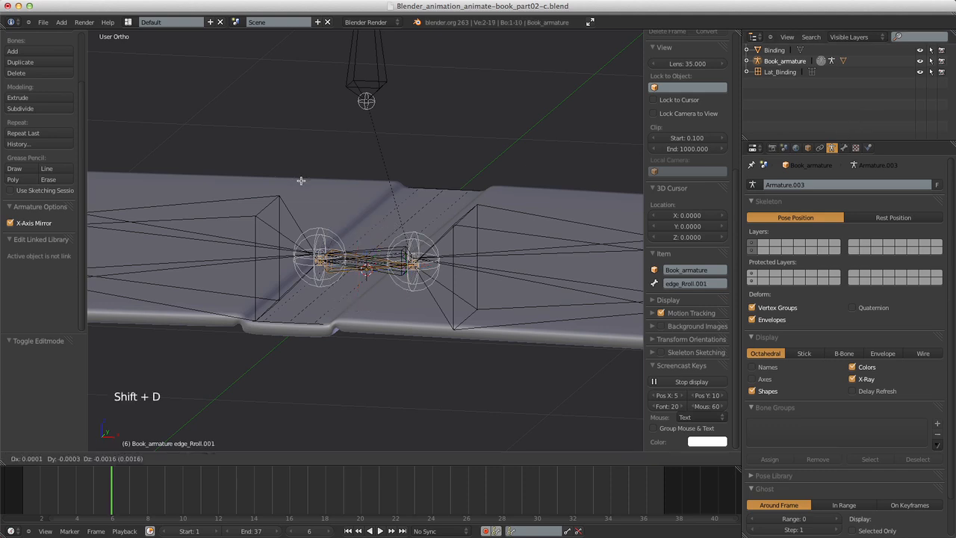
right_click(301, 180)
left_click(681, 284)
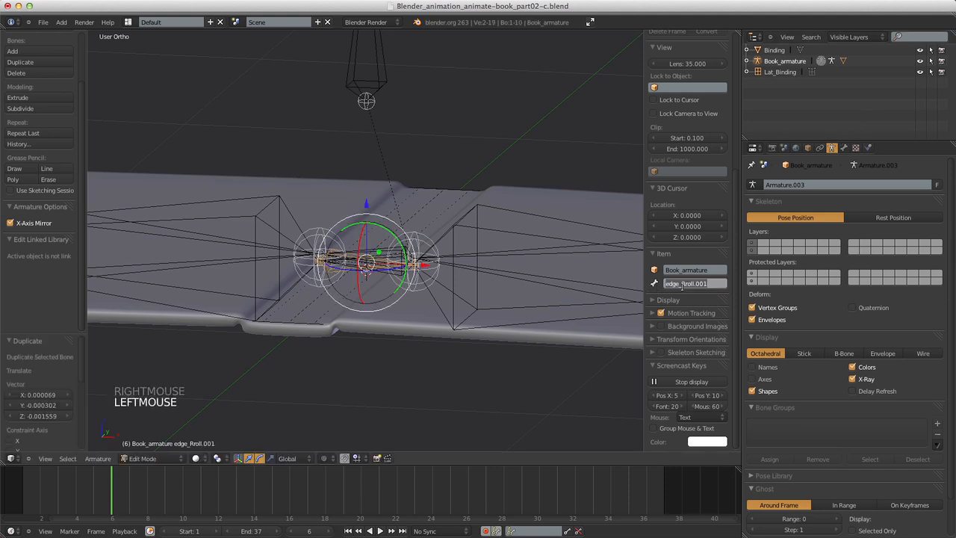
type("DEF")
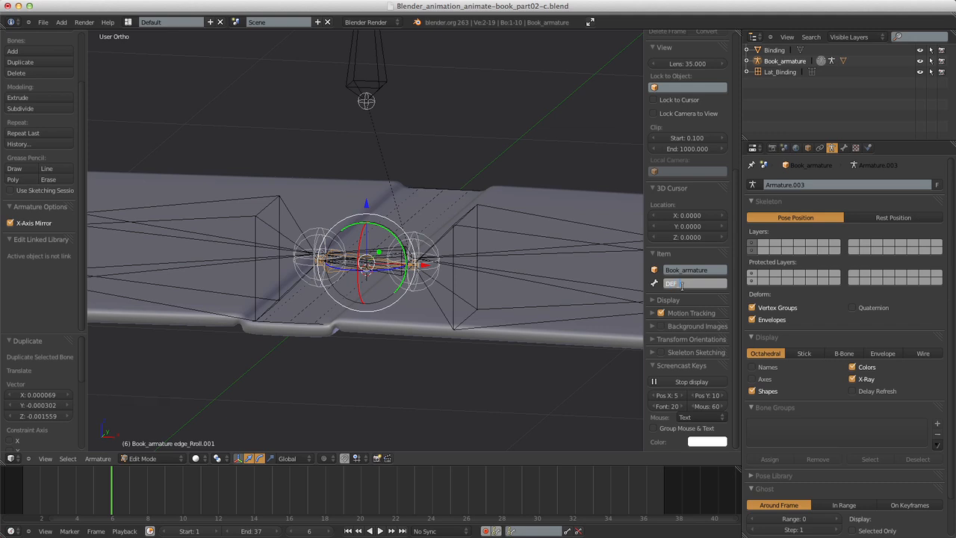
type("_Binding")
key("Return")
Parent the DEF_Binding bone to edge_Rroll with Keep Offset, and finish editing the armature.
scroll(445, 247, "up", 4)
scroll(444, 247, "down", 1)
middle_click_drag(444, 246, 445, 272, "shift")
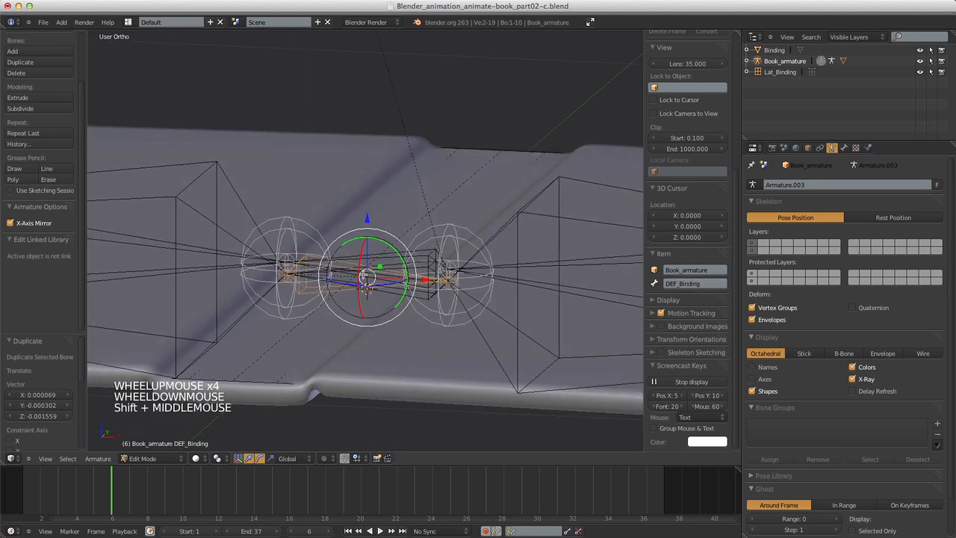
middle_click_drag(288, 293, 308, 268, "shift")
scroll(308, 267, "up", 2)
scroll(308, 268, "down", 1)
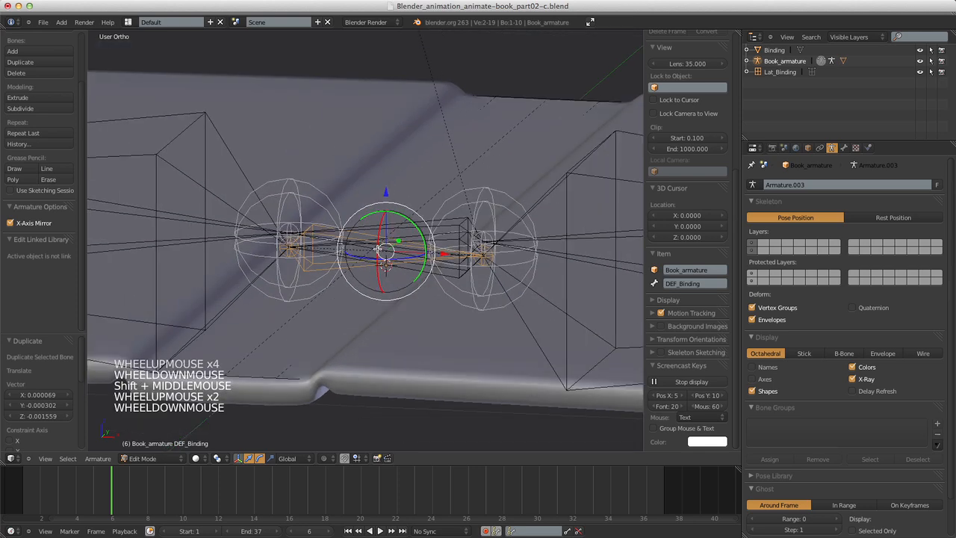
right_click(312, 272, "shift")
key("ctrl+p")
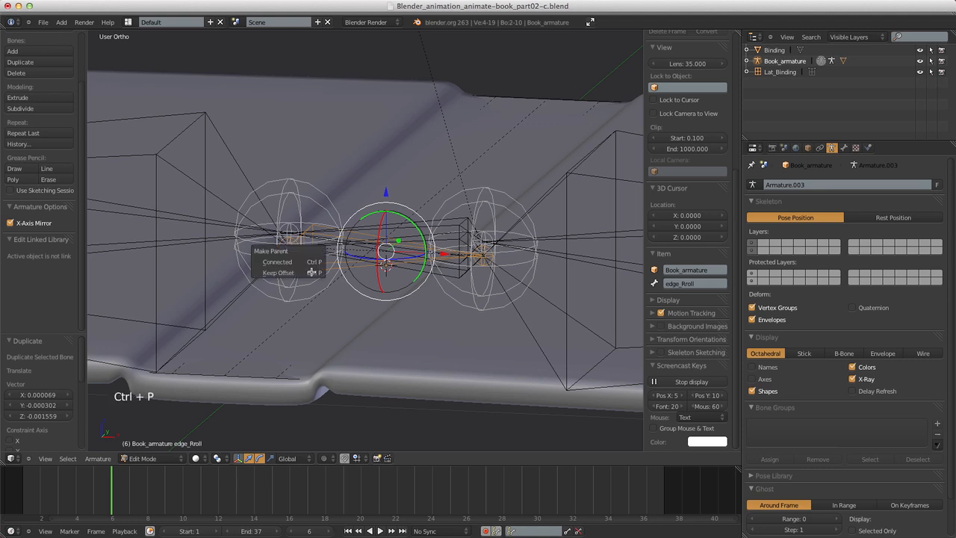
left_click(312, 271)
scroll(317, 263, "down", 4)
scroll(317, 263, "up", 1)
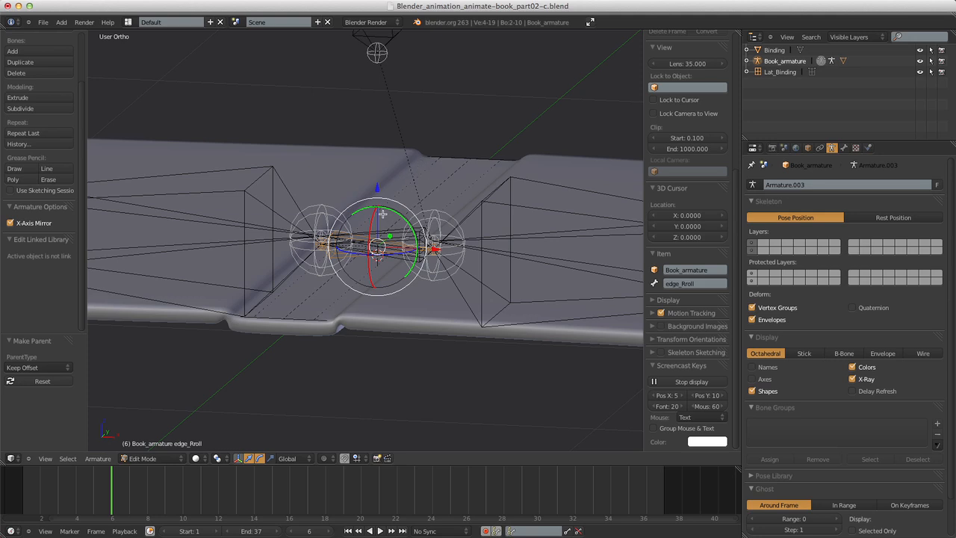
key("Tab")
Select the Lat_Binding lattice and add three vertex groups to it.
scroll(378, 210, "up", 5)
scroll(378, 211, "down", 2)
scroll(377, 210, "up", 1)
middle_click_drag(378, 211, 361, 200)
scroll(355, 236, "down", 2)
right_click(264, 334)
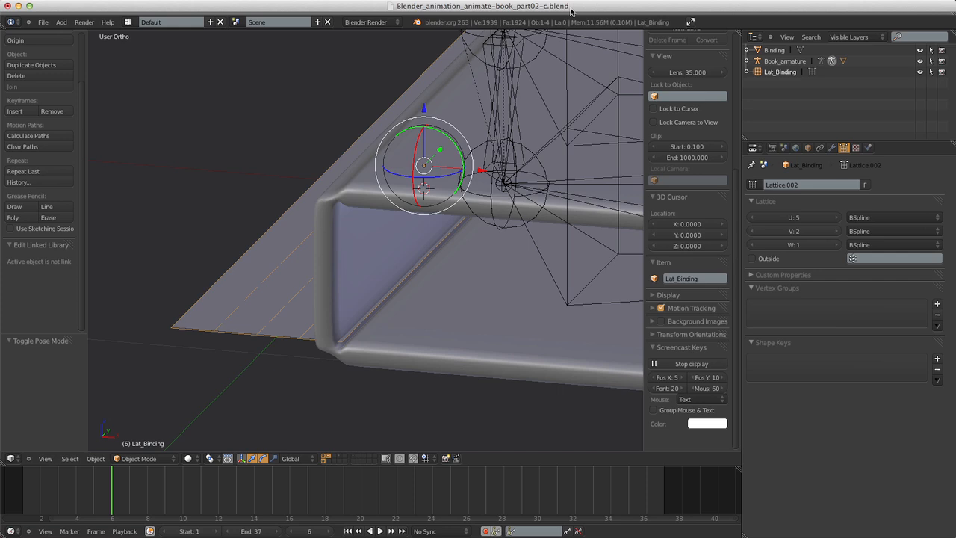
scroll(519, 61, "down", 4)
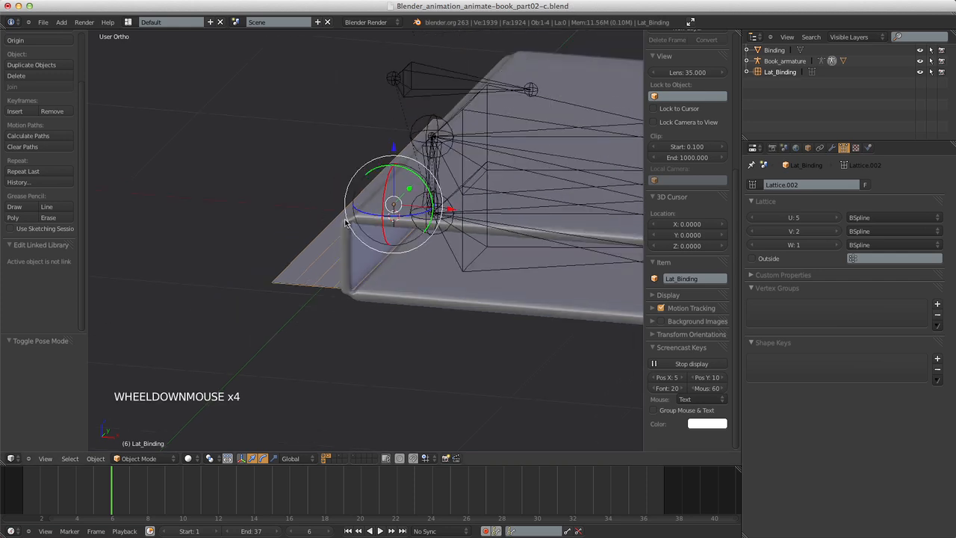
right_click(461, 86)
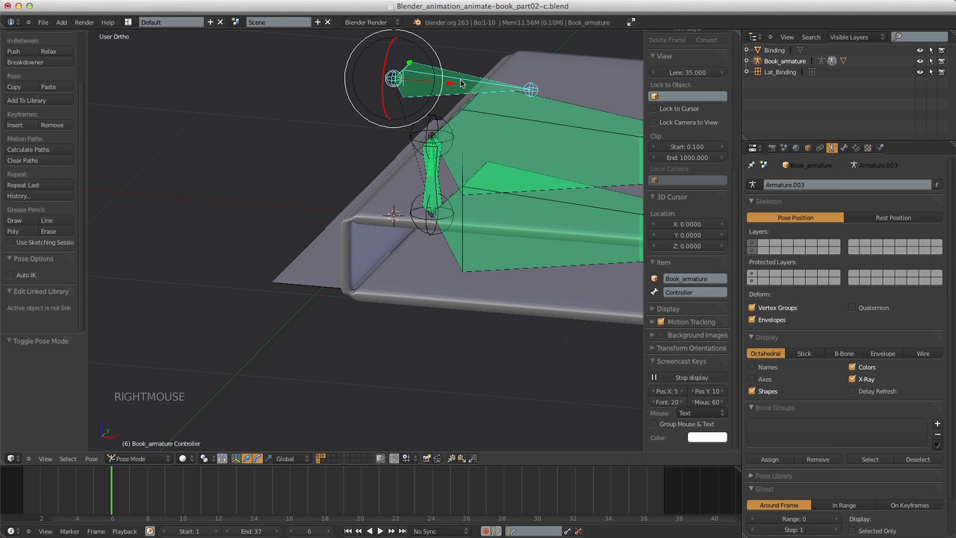
right_click(313, 293)
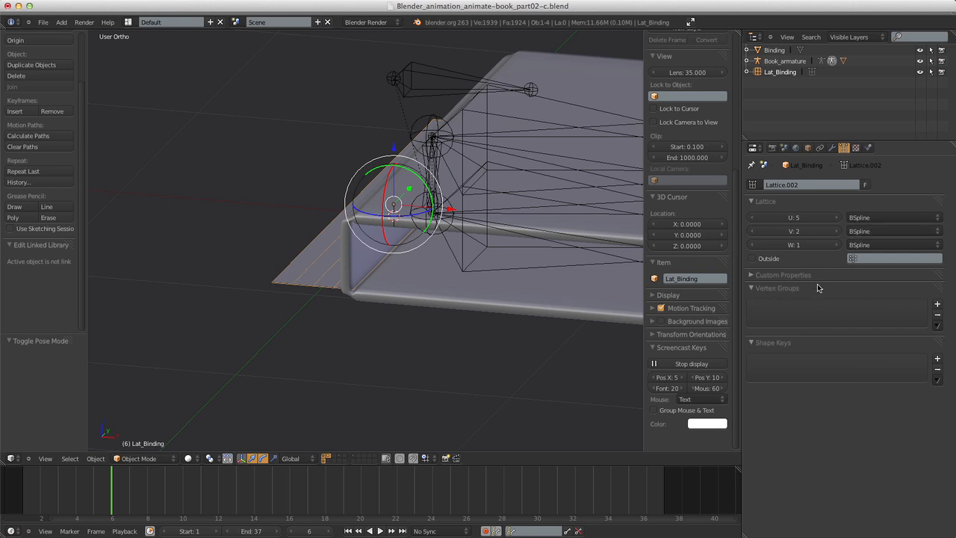
left_click(937, 306)
left_click(938, 306)
left_click(938, 306)
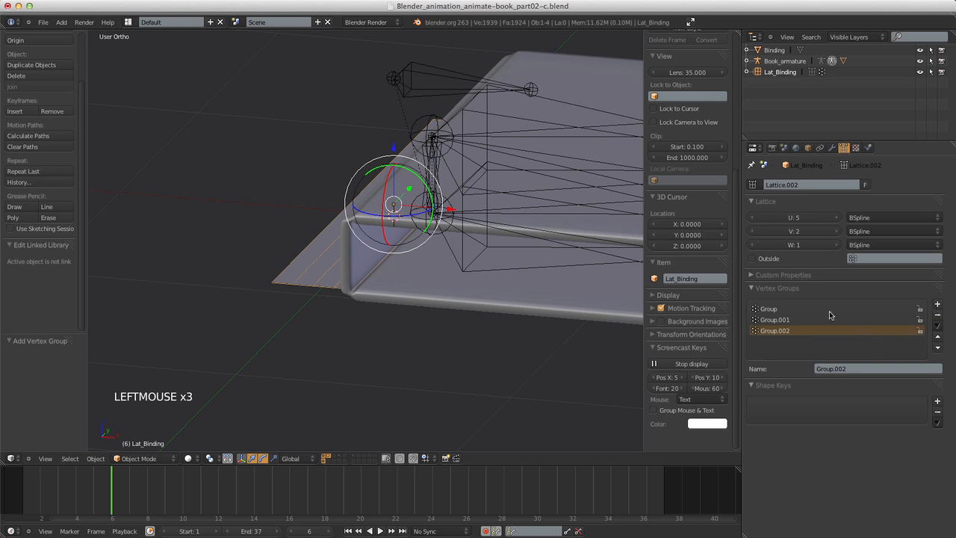
Rename the lattice's first vertex group to DEF_cover.L.
left_click(805, 309)
left_click(840, 369)
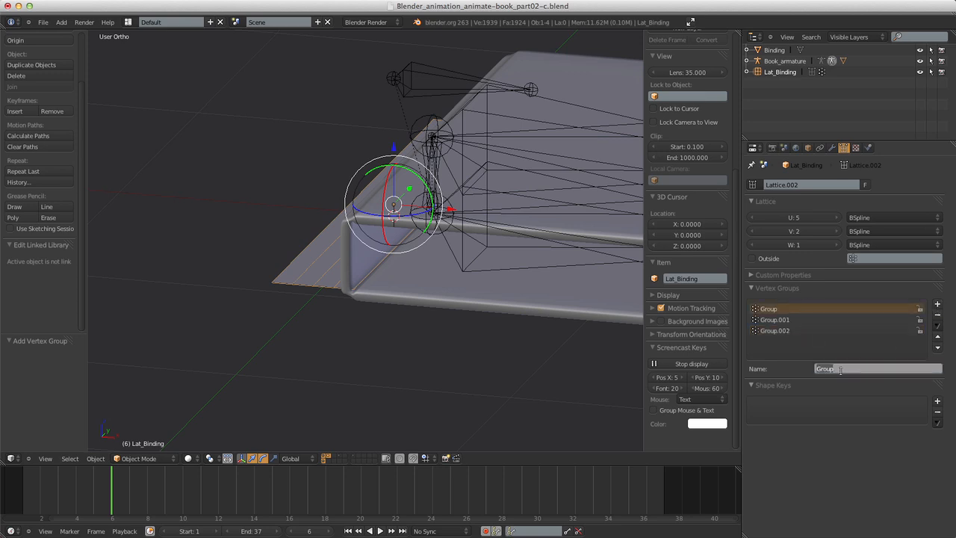
type("DEF_cover.L")
key("Return")
Assign the four lattice points in the two columns nearest the positive X end to DEF_cover.L with weight 1.000.
key("Tab")
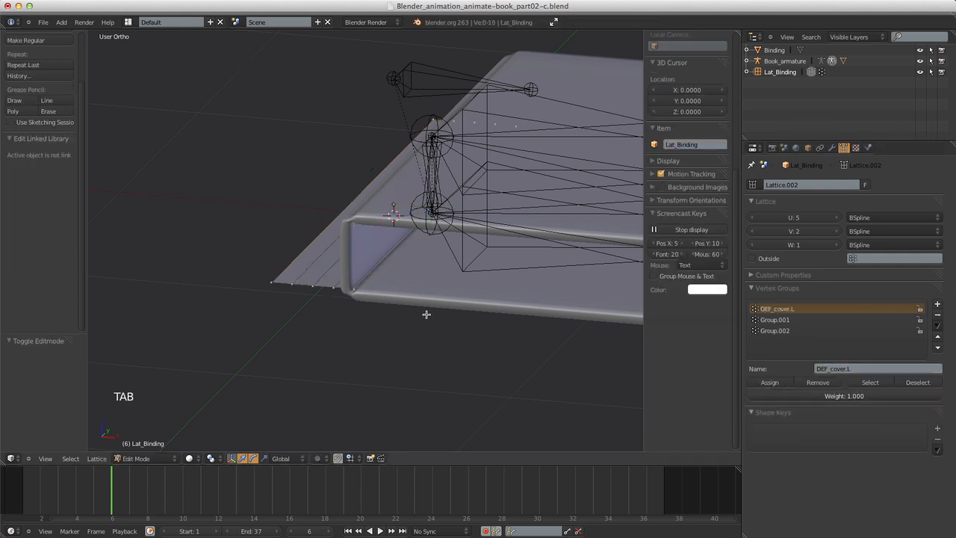
key("KP_1")
scroll(415, 267, "up", 4)
scroll(431, 215, "down", 1)
key("a")
key("a")
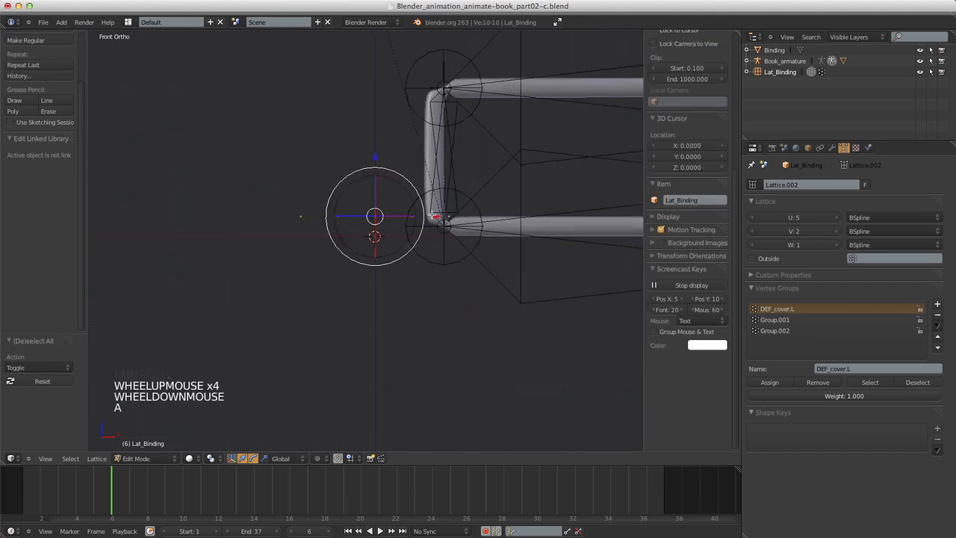
key("b")
left_click_drag(392, 178, 466, 249)
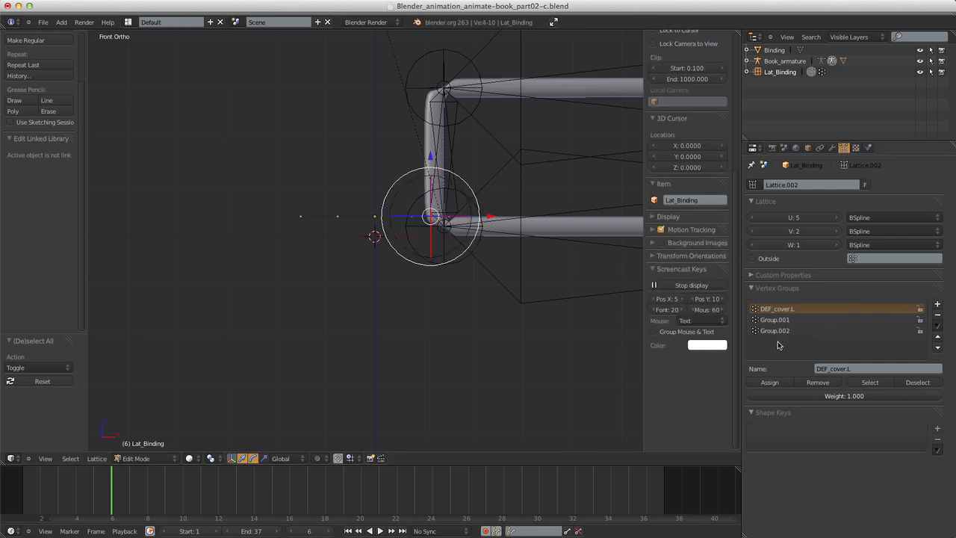
left_click(769, 382)
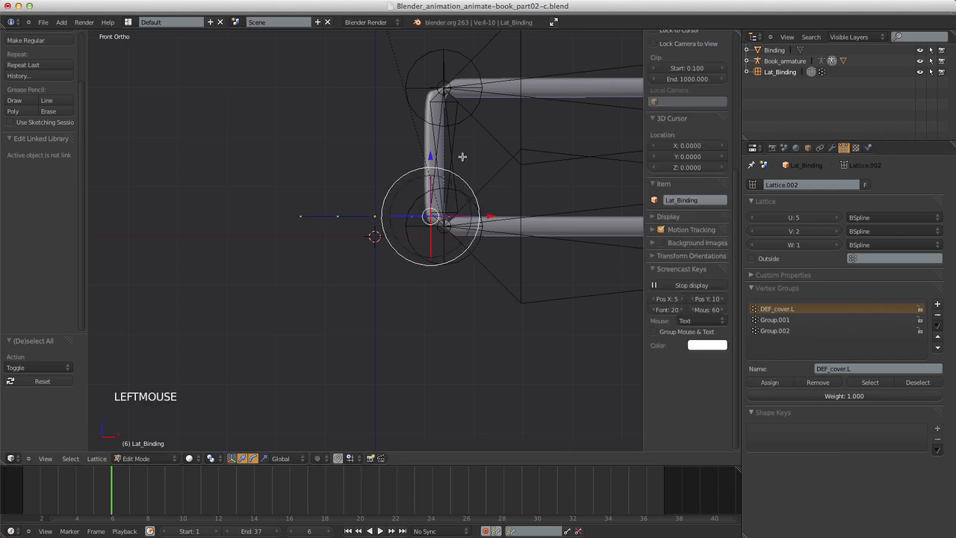
Compare the lattice's weight colouring for DEF_cover.L against the two remaining vertex groups.
middle_click_drag(456, 236, 456, 243)
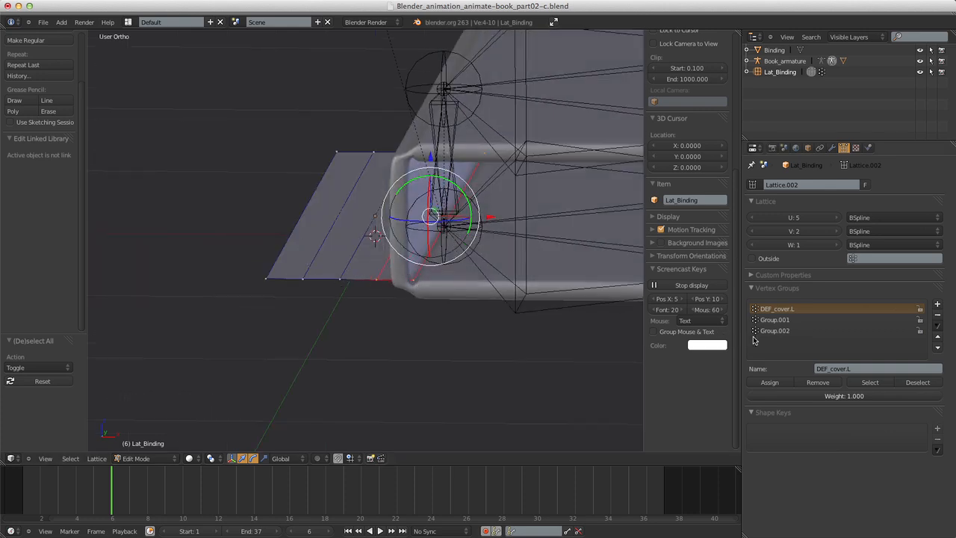
left_click(769, 320)
left_click(771, 330)
left_click(771, 320)
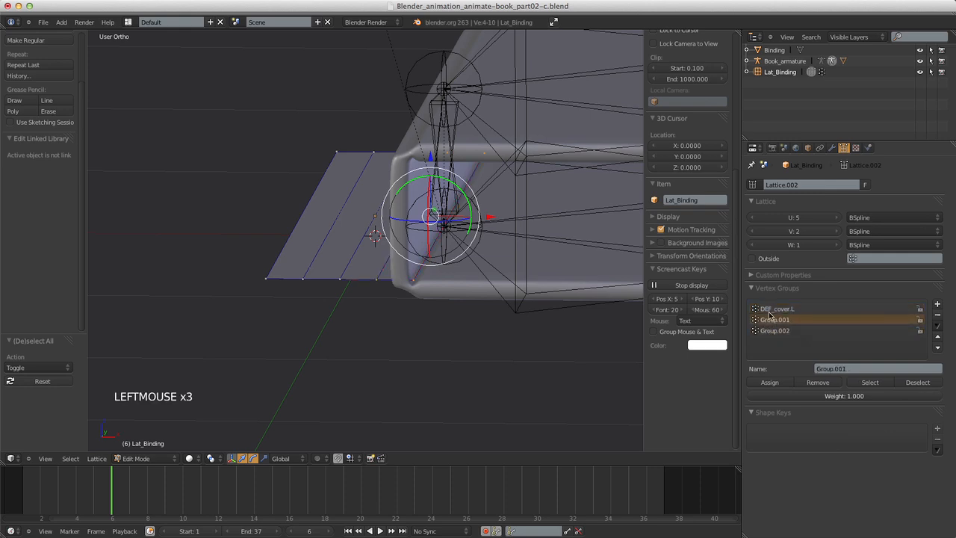
left_click(771, 309)
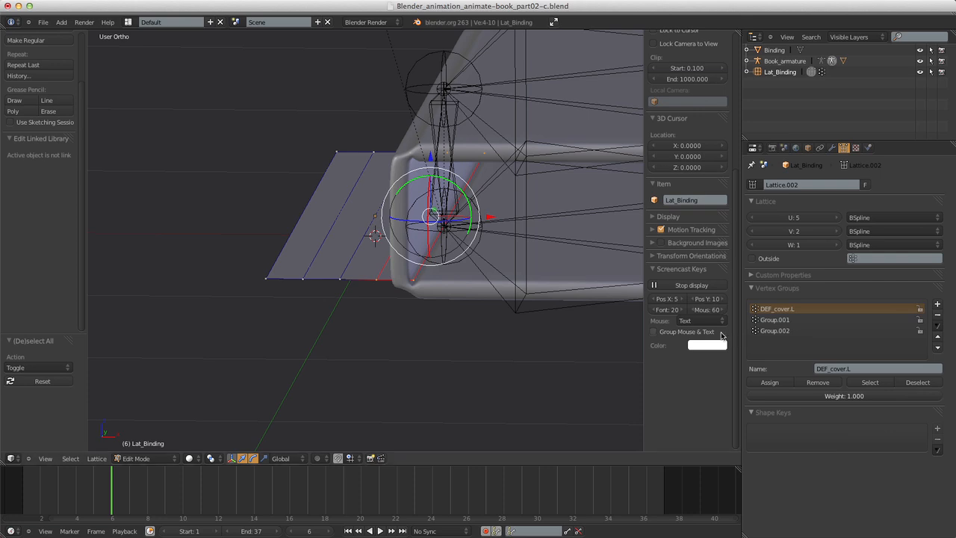
left_click(780, 319)
left_click(781, 332)
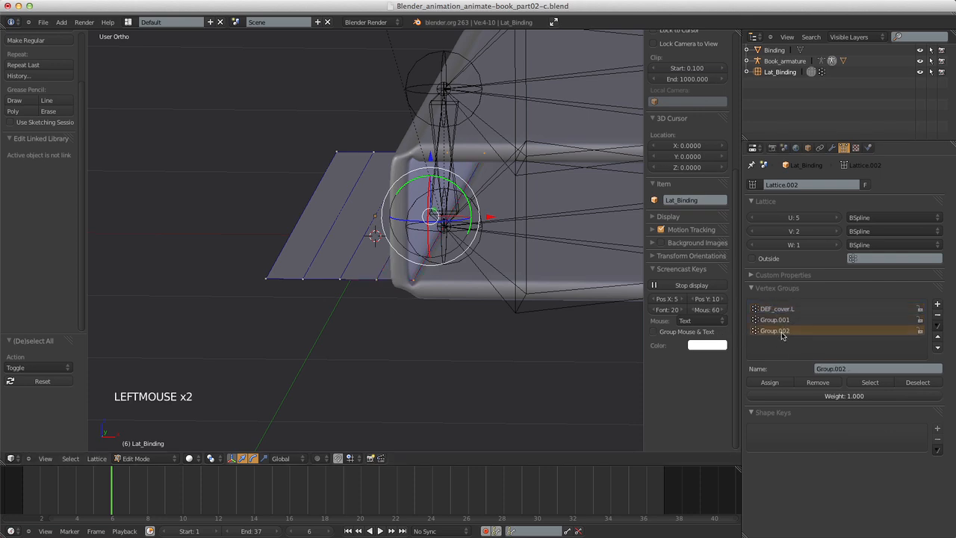
left_click(778, 308)
scroll(389, 267, "up", 6)
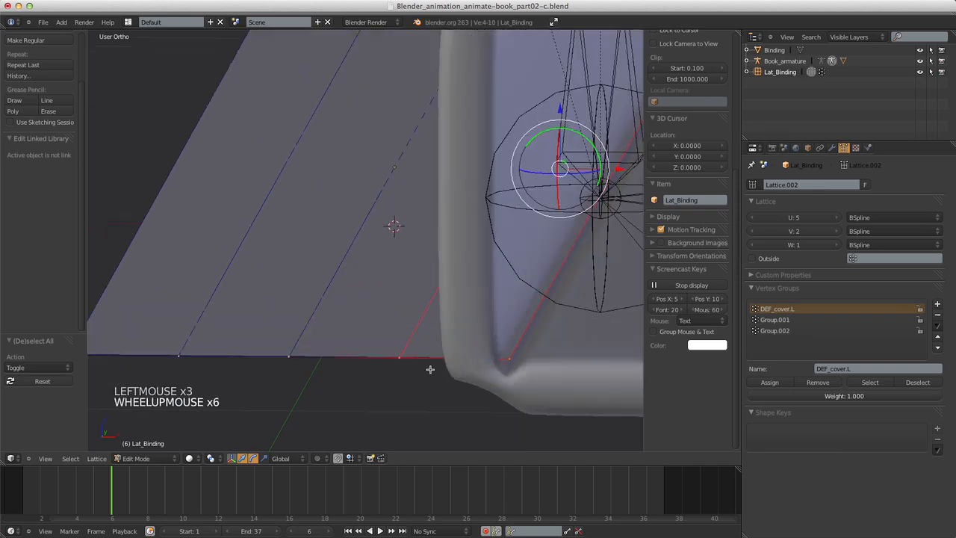
scroll(516, 348, "down", 5)
scroll(436, 202, "up", 2)
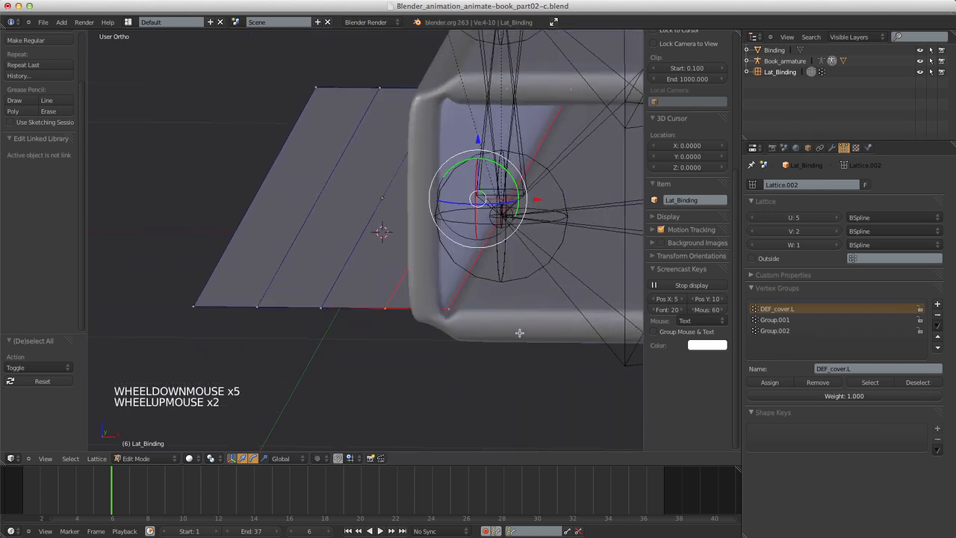
scroll(267, 342, "down", 4)
scroll(267, 342, "up", 4)
scroll(388, 320, "down", 4)
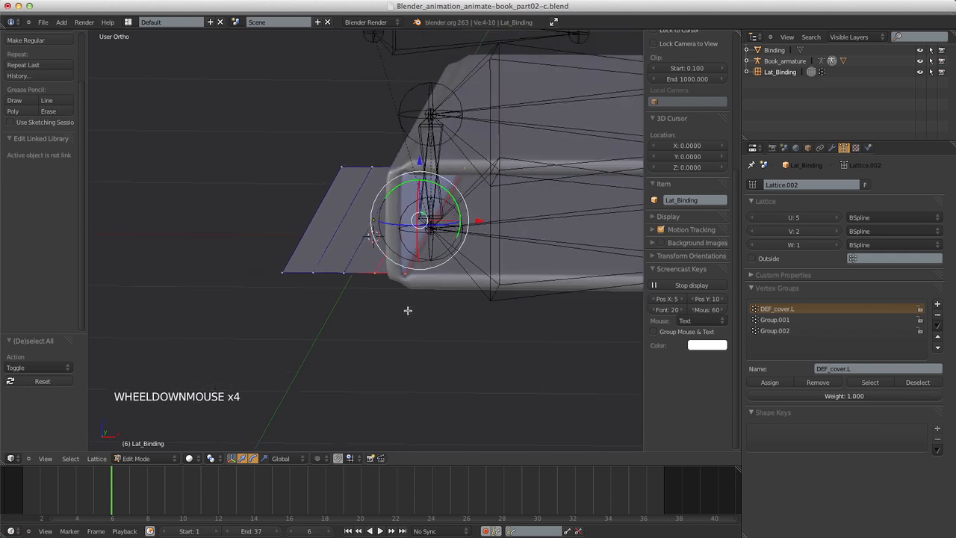
Rename the lattice's second vertex group to DEF_cover.R.
key("KP_1")
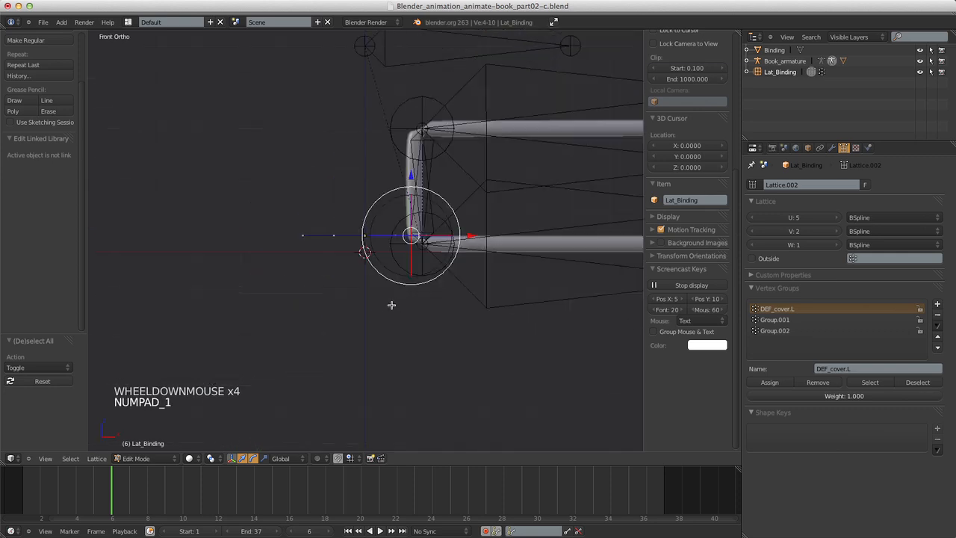
left_click(802, 328)
left_click(802, 321)
left_click(855, 369)
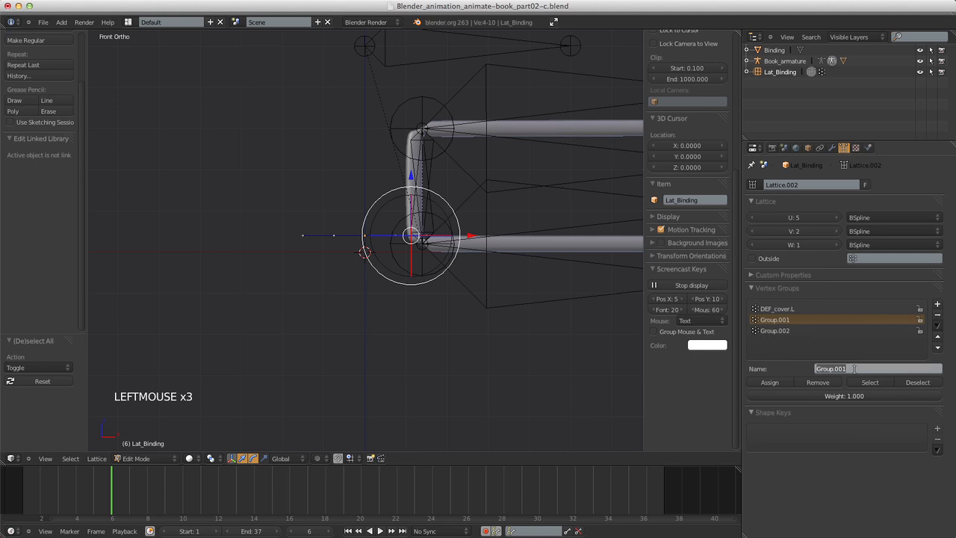
type("DEF")
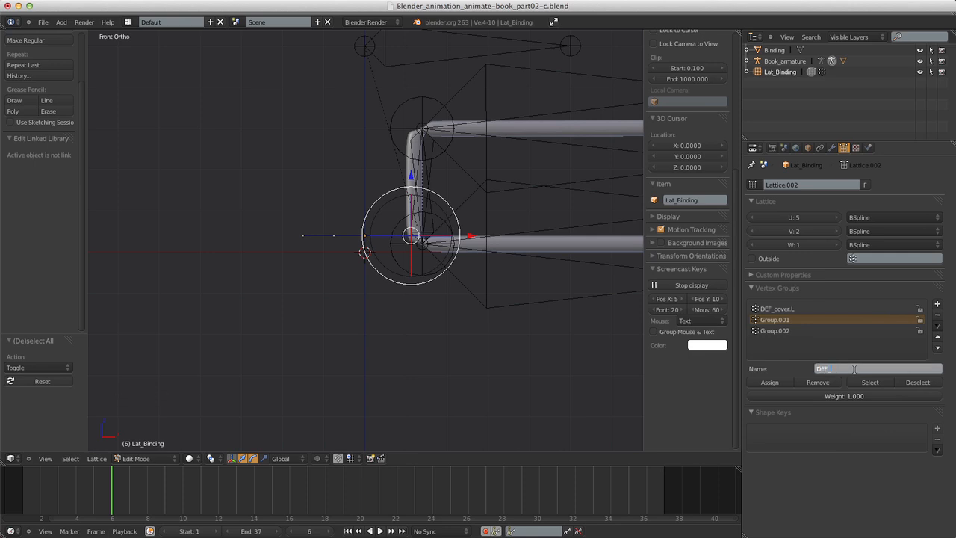
type("_cover.R")
key("Return")
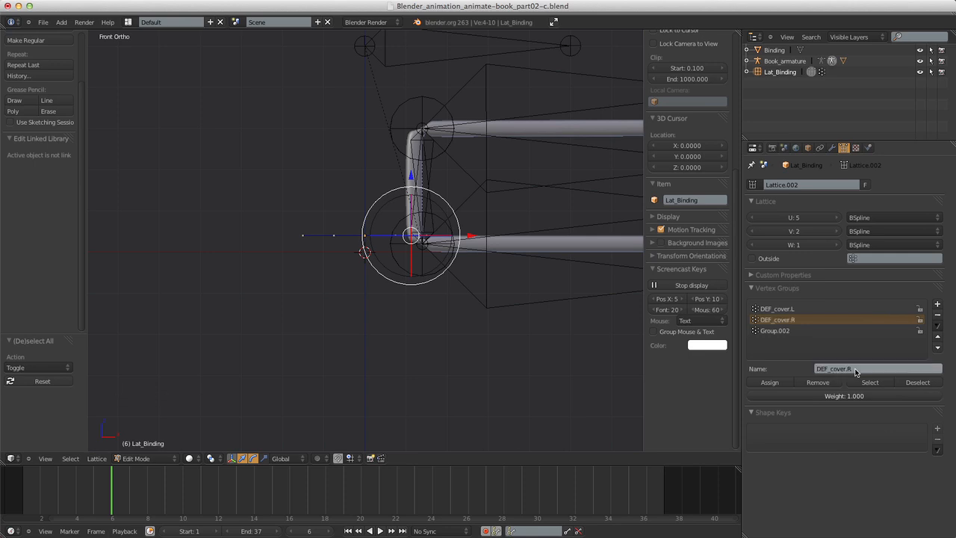
Assign the four lattice points in the two columns nearest the negative X end to DEF_cover.R with weight 1.000.
key("a")
key("a")
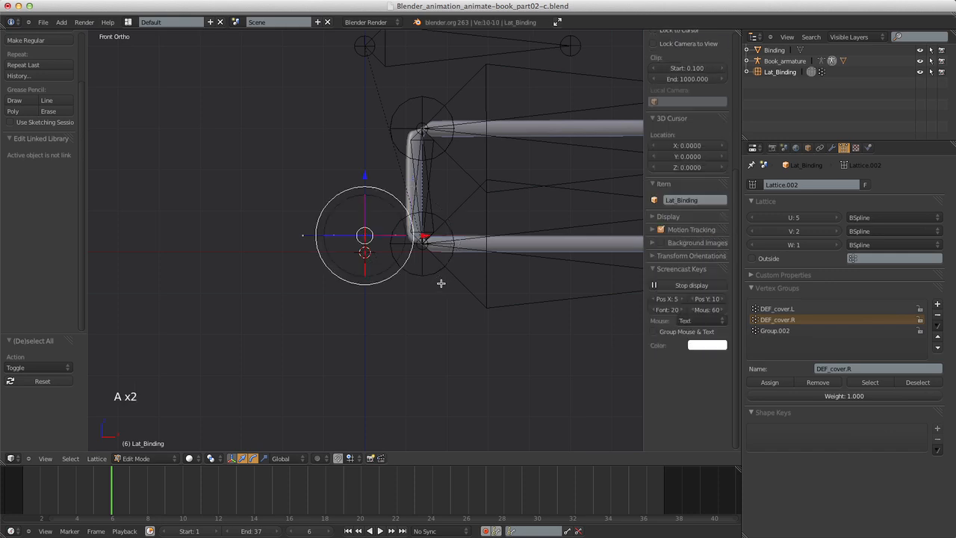
key("a")
key("b")
left_click_drag(264, 187, 351, 276)
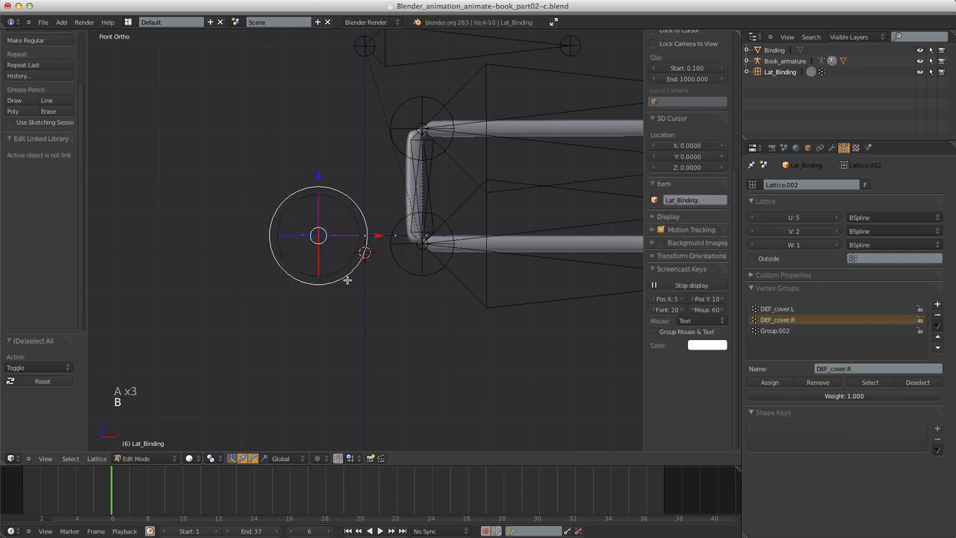
left_click(769, 383)
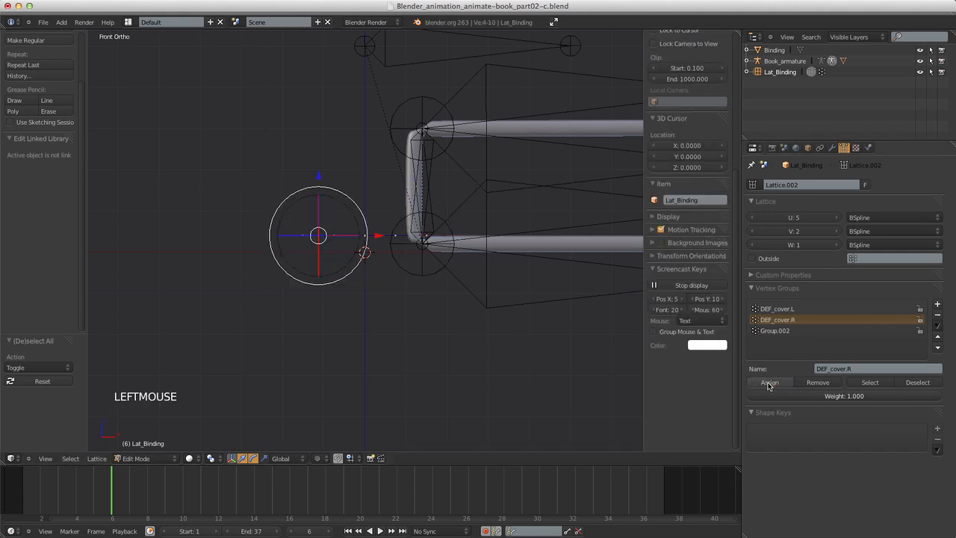
key("a")
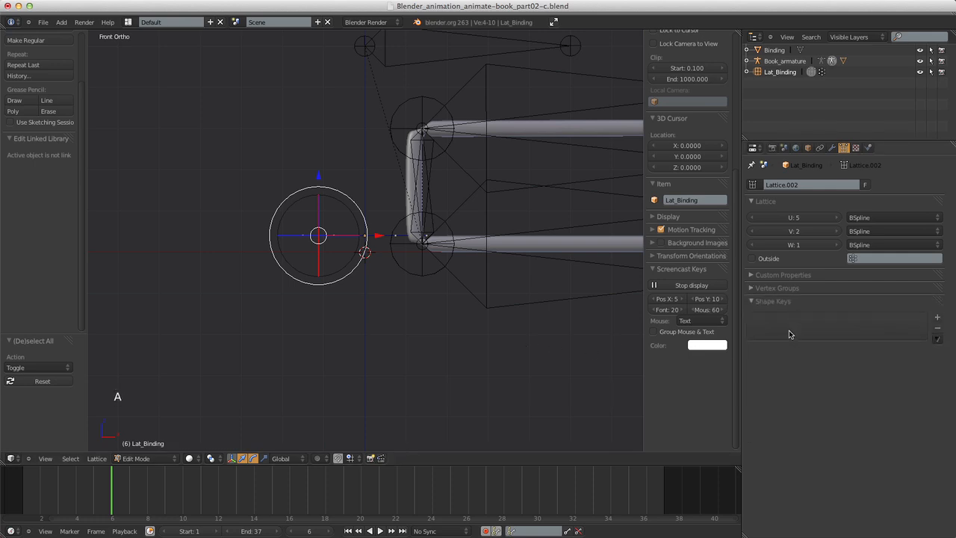
left_click(777, 288)
Rename the lattice's third vertex group to DEF_Binding.
left_click(780, 330)
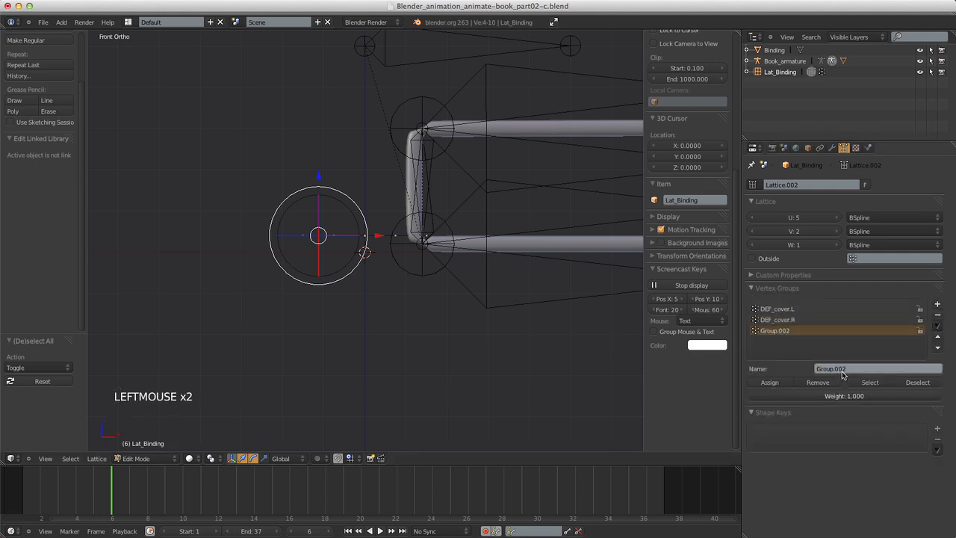
left_click(842, 368)
type("DEF")
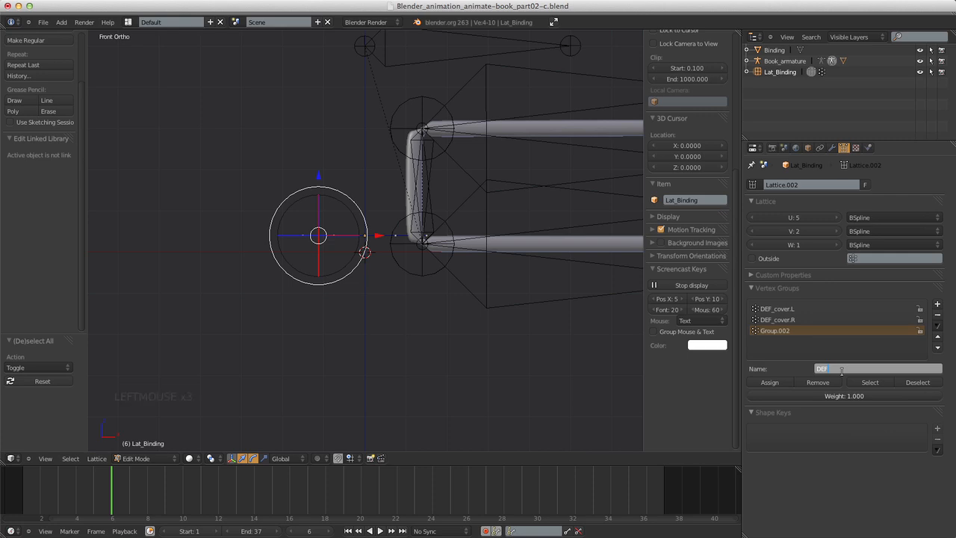
type("_Binding")
key("Return")
scroll(841, 370, "up", 2)
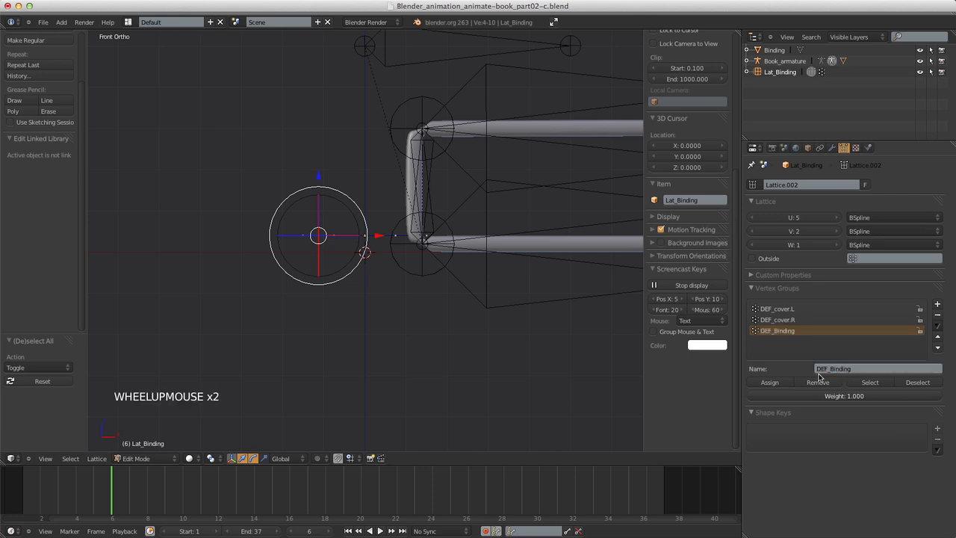
Select the short deform bone between the two covers in Book_armature to check its name.
right_click(427, 156)
key("Tab")
right_click(427, 163)
right_click(430, 164)
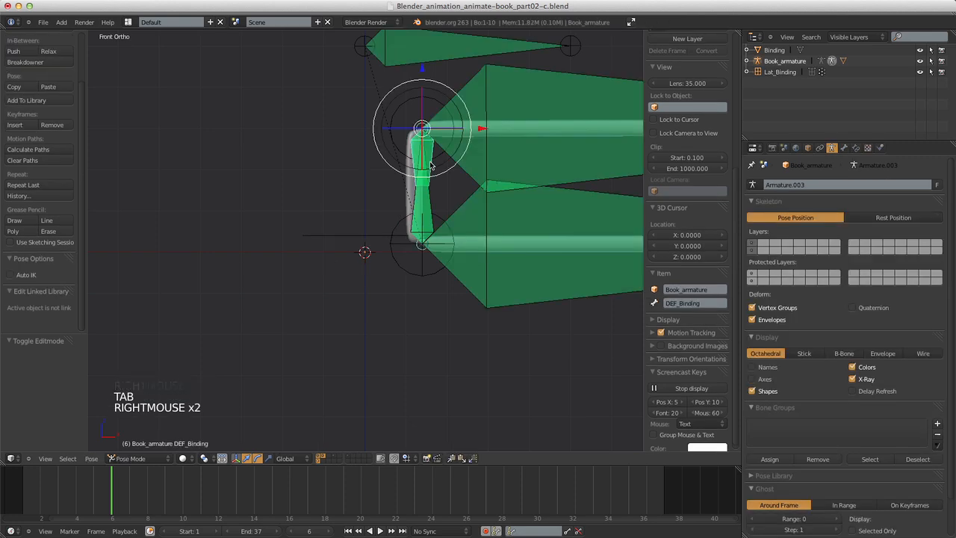
Reopen the Lat_Binding lattice for editing and assign the six points in its three middle columns to DEF_Binding with weight 1.000.
right_click(345, 240)
middle_click_drag(342, 259, 333, 267)
right_click(333, 267)
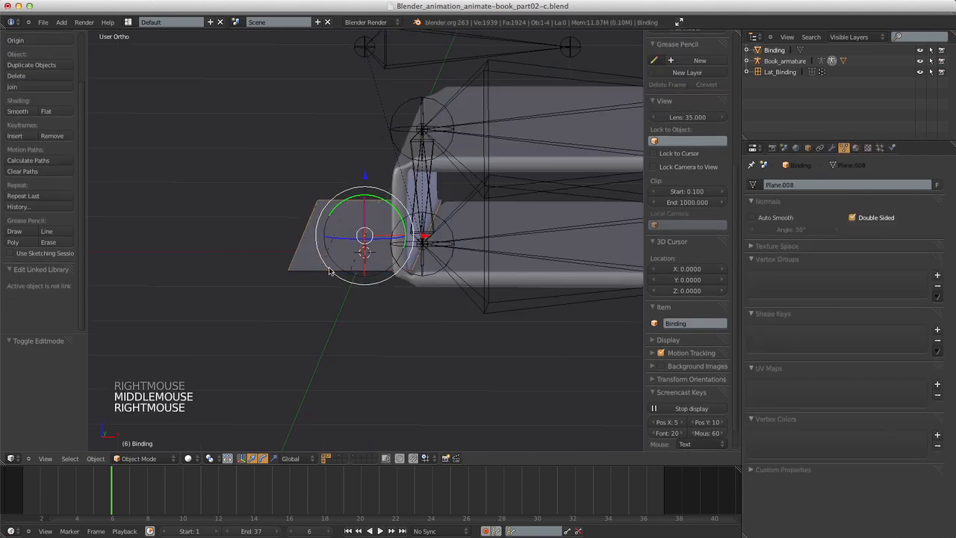
right_click(333, 267)
key("Tab")
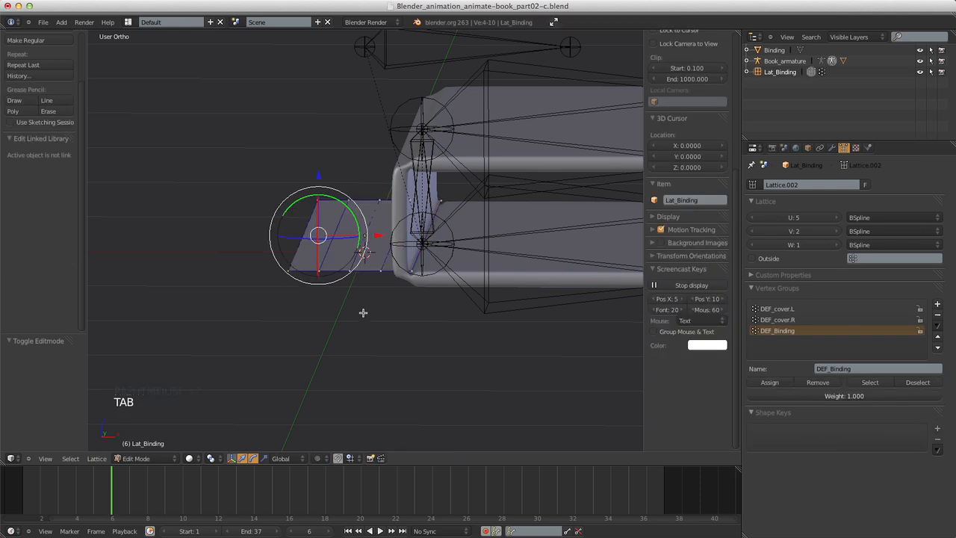
key("KP_1")
key("a")
key("a")
key("a")
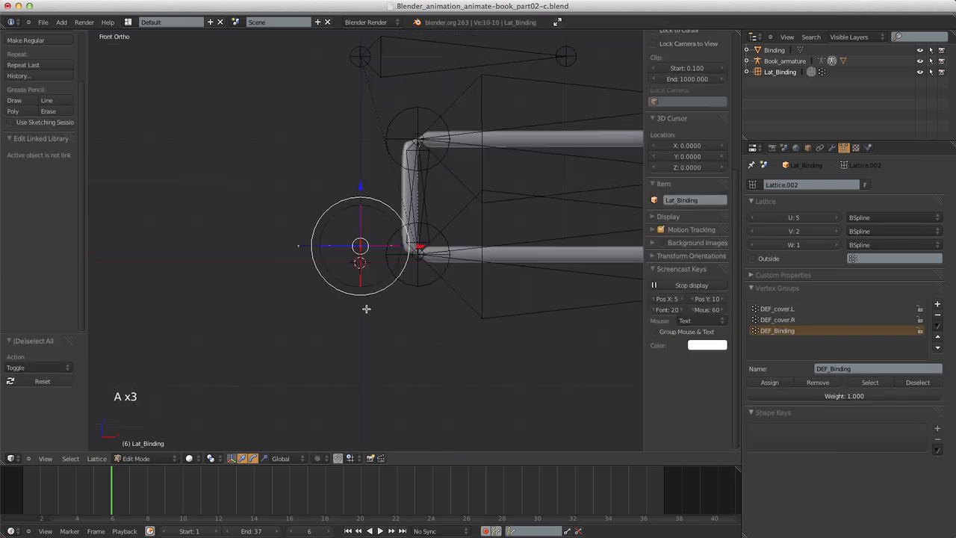
key("a")
key("b")
left_click_drag(315, 225, 390, 274)
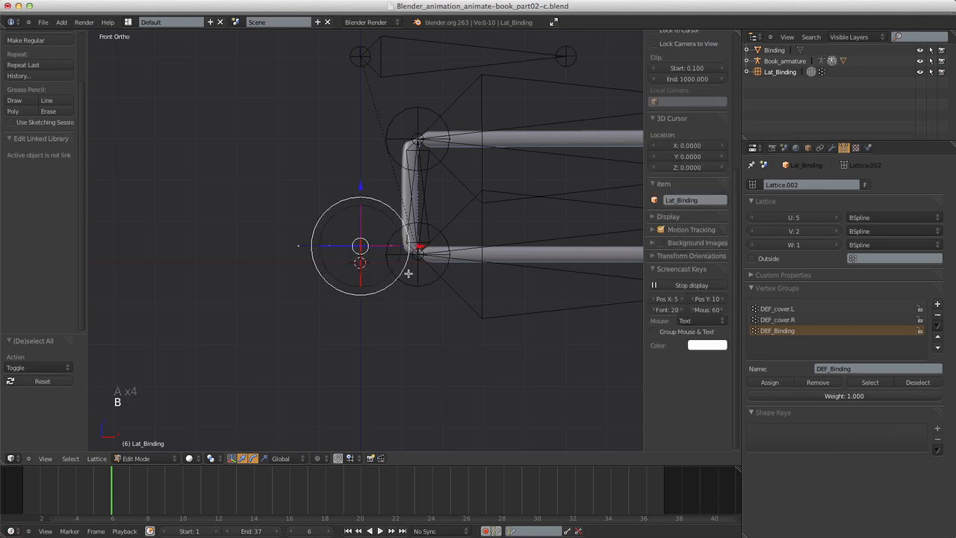
left_click(770, 382)
Examine the DEF_Binding weight colouring along the lattice with its points deselected and selected, and return to Object Mode.
scroll(536, 307, "up", 5)
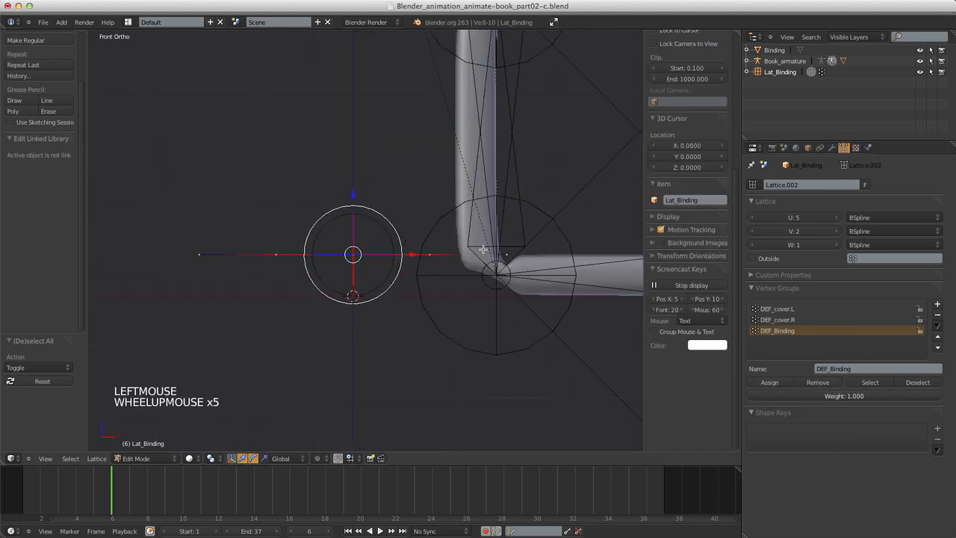
key("a")
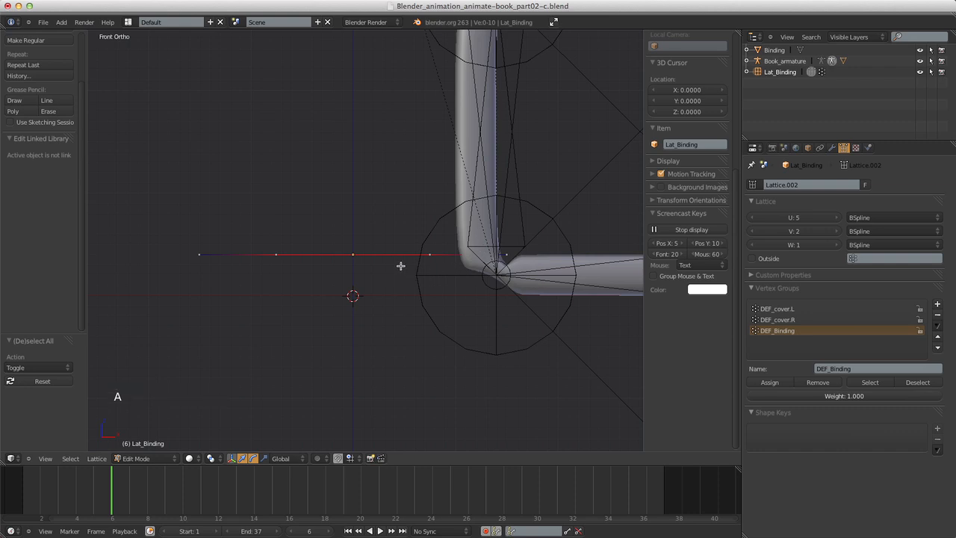
key("Tab")
key("Tab")
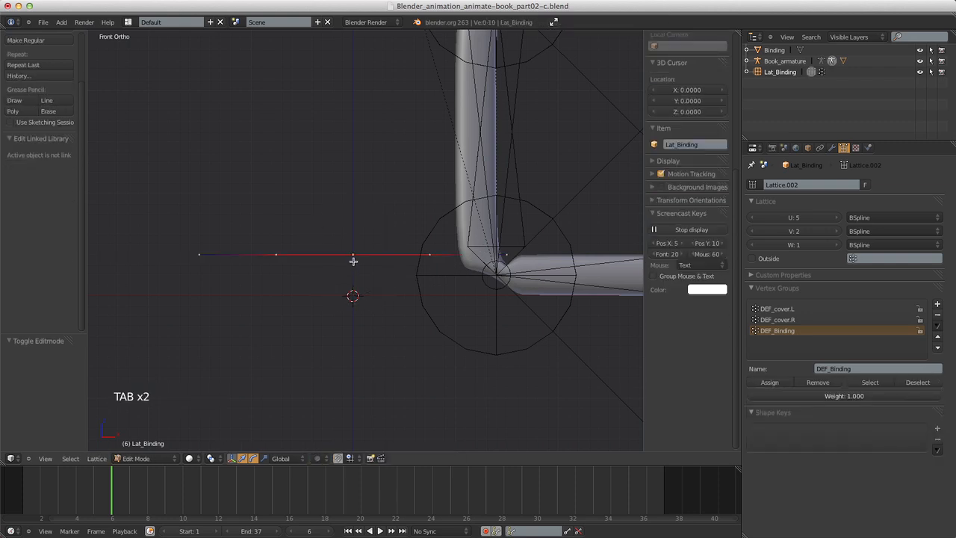
key("a")
key("a")
key("a")
key("a")
key("a")
key("a")
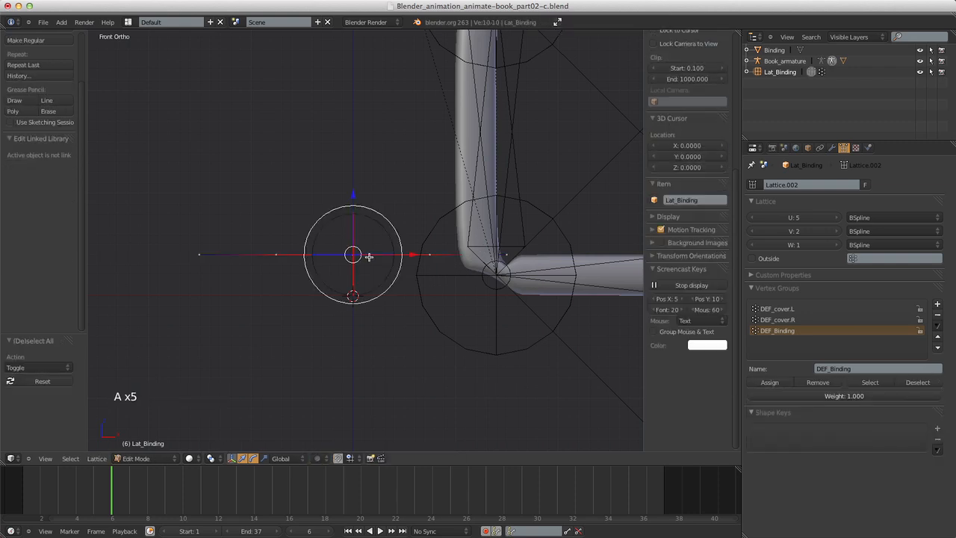
scroll(423, 262, "down", 4)
scroll(423, 262, "up", 2)
key("Tab")
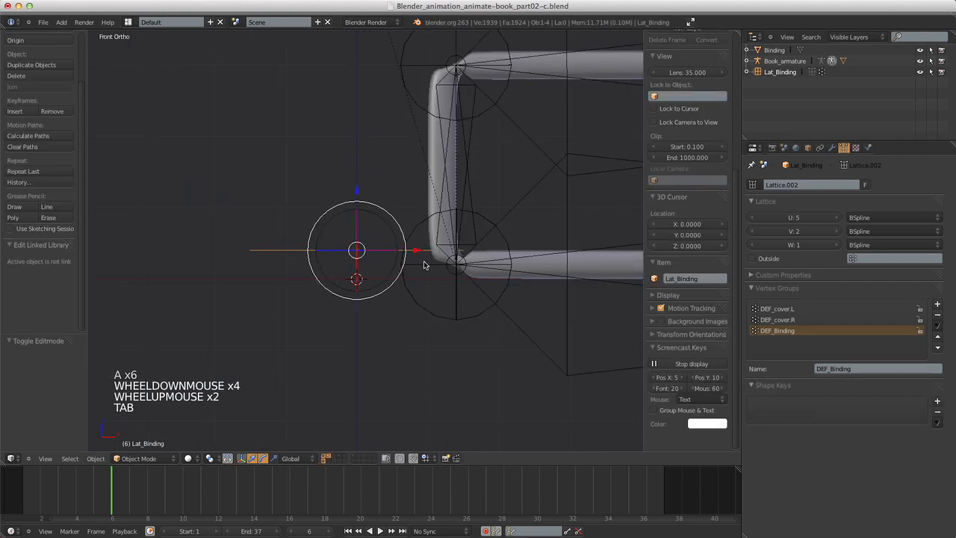
Select the armature's Controller bone and clear its rotation so the book lies open.
scroll(424, 262, "down", 5)
scroll(424, 262, "up", 1)
right_click(458, 80)
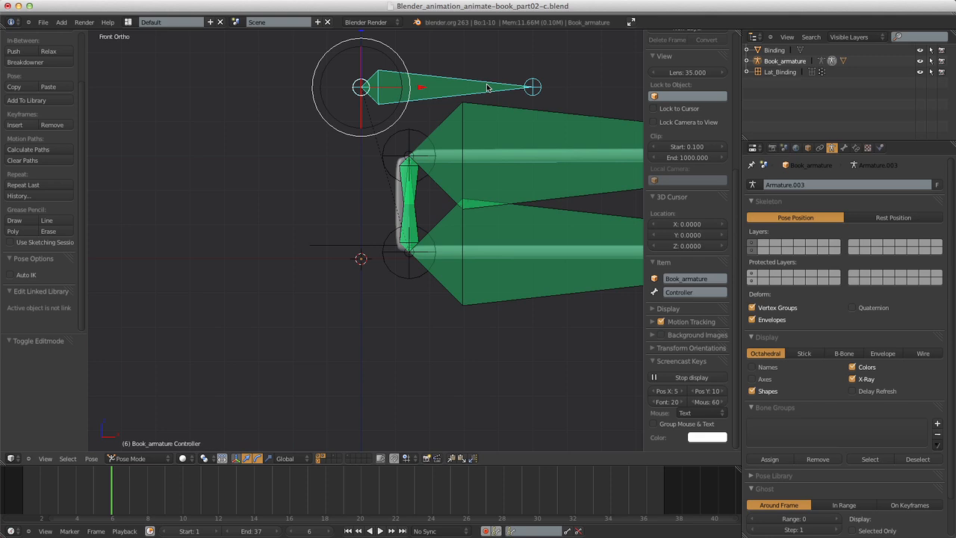
key("alt+r")
scroll(448, 200, "up", 4)
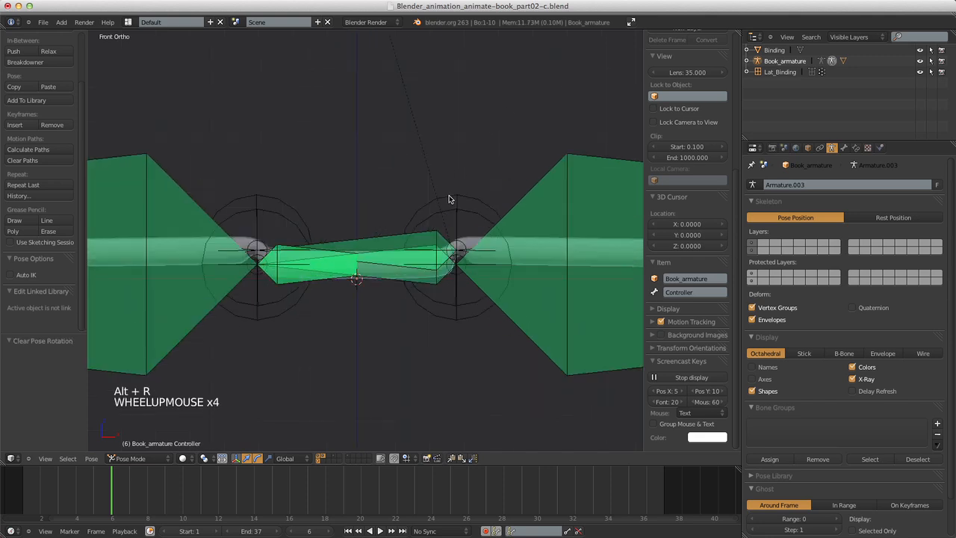
scroll(448, 200, "down", 1)
scroll(448, 200, "up", 1)
scroll(598, 275, "down", 14)
scroll(597, 276, "up", 3)
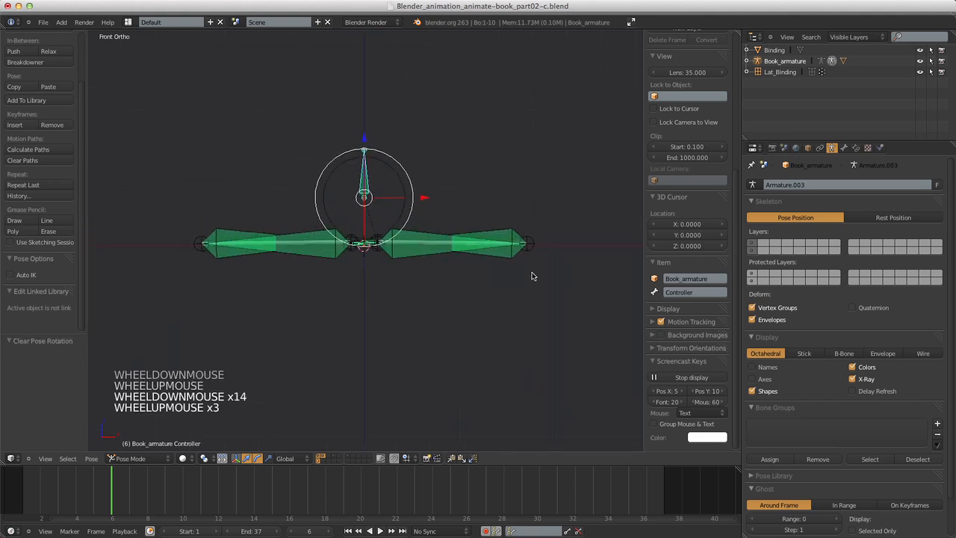
scroll(396, 262, "up", 1)
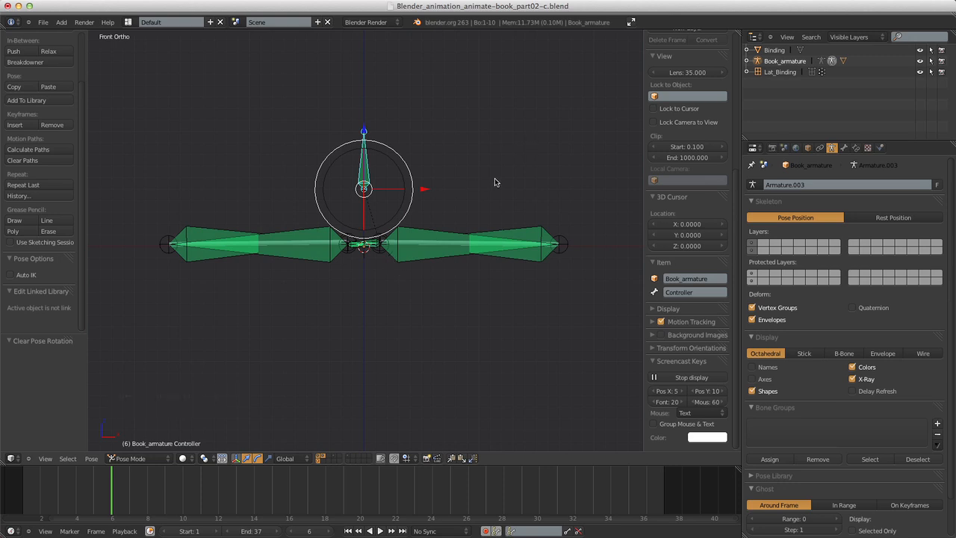
Hide the armature layer that holds the deform bones, leaving only the Controller bone's layer displayed.
key("m")
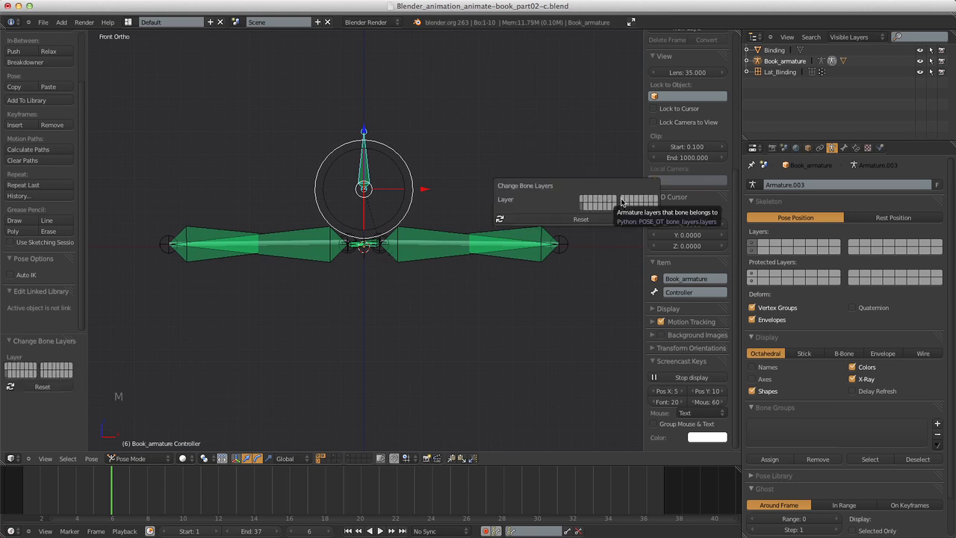
scroll(381, 232, "up", 3)
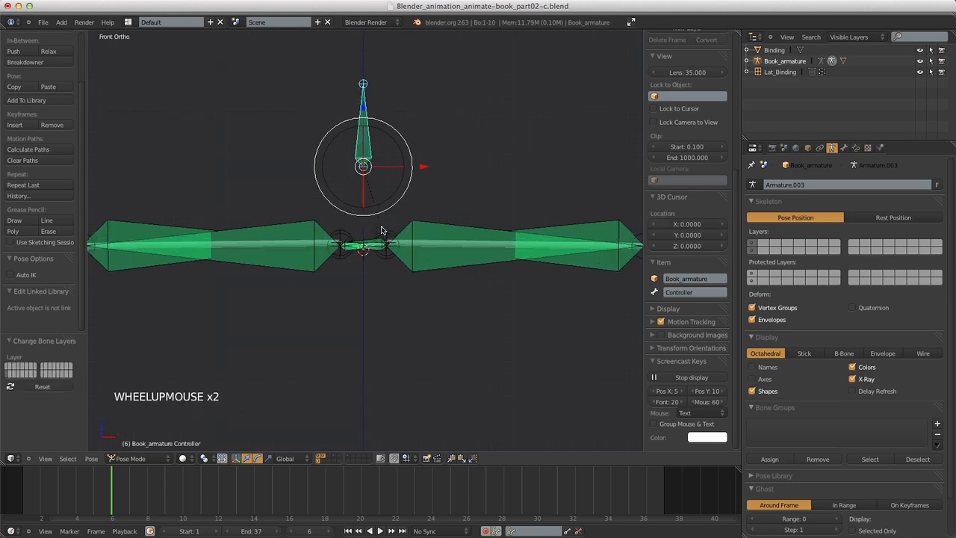
scroll(404, 231, "down", 5)
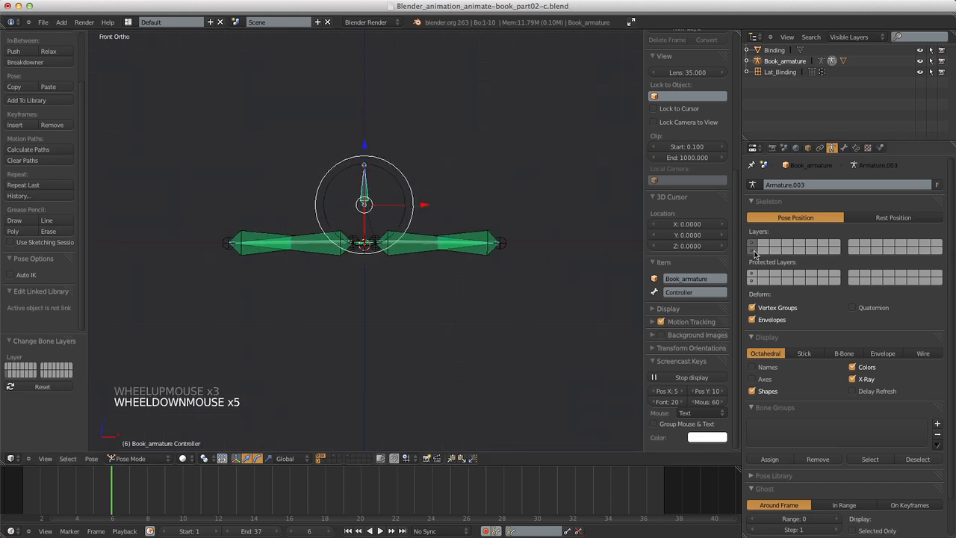
left_click(752, 249)
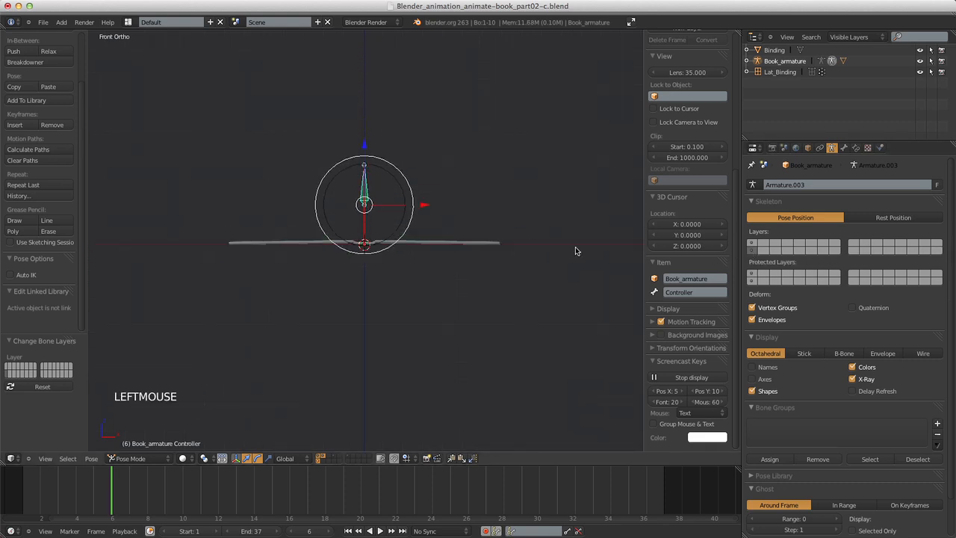
Select the Lat_Binding lattice and examine how the binding strip meets both covers in perspective and front views.
scroll(575, 246, "up", 8)
middle_click_drag(470, 241, 461, 252)
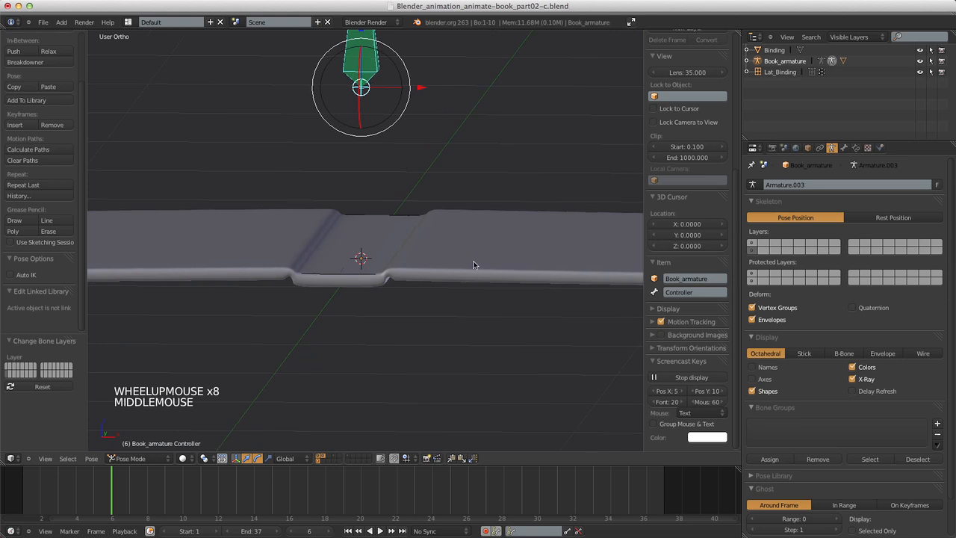
scroll(467, 265, "up", 4)
scroll(393, 330, "down", 1)
right_click(348, 297)
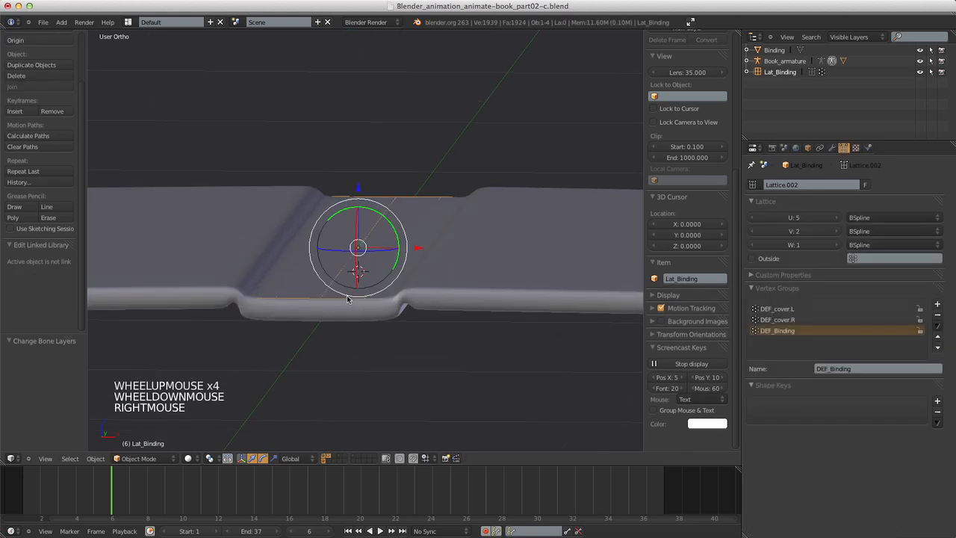
key("KP_1")
scroll(386, 295, "up", 3)
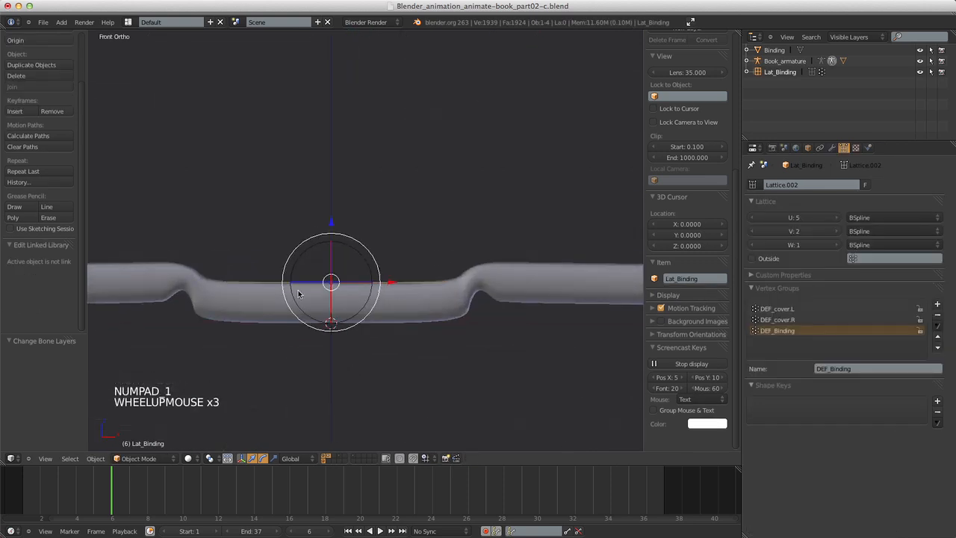
scroll(523, 312, "down", 5)
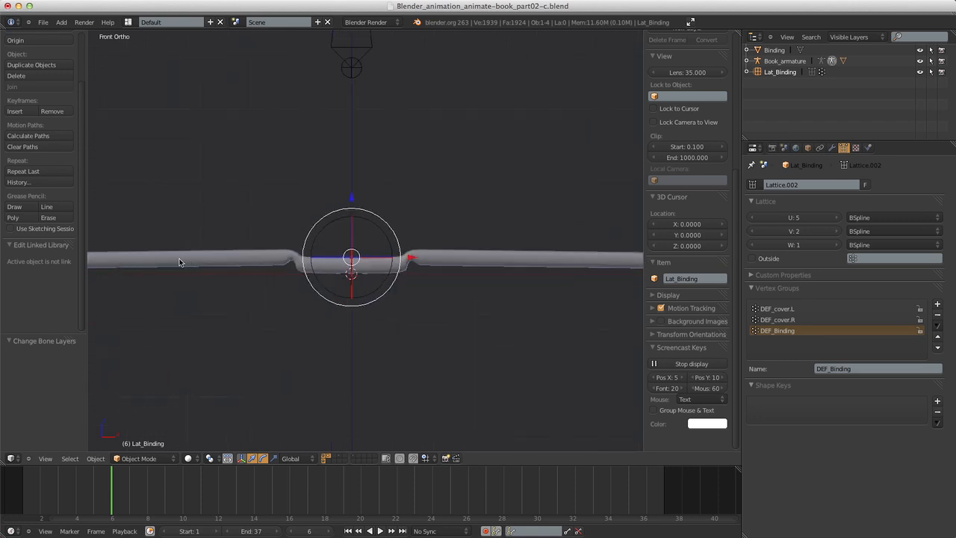
scroll(411, 282, "up", 5)
scroll(411, 283, "up", 1)
scroll(170, 298, "down", 3)
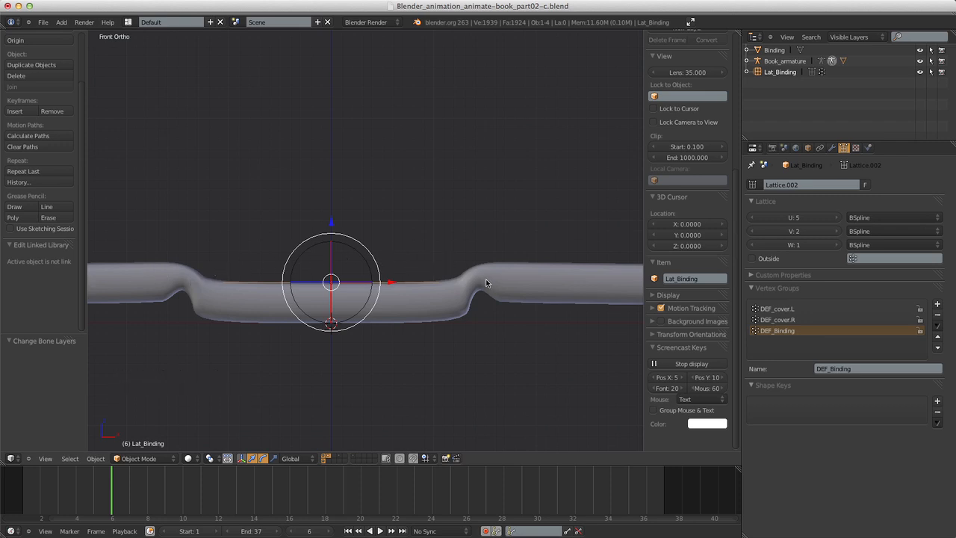
scroll(383, 276, "up", 3)
scroll(385, 279, "down", 2)
scroll(384, 279, "down", 3)
In Edit Mode, select the Lat_Binding lattice's two centre points and raise them to a global Z of about 0.06.
key("Tab")
scroll(384, 276, "up", 4)
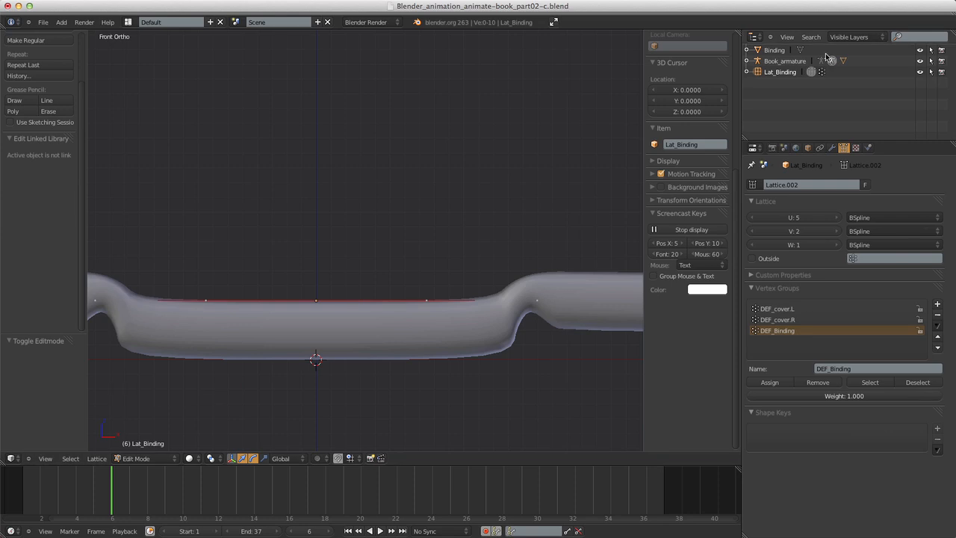
key("a")
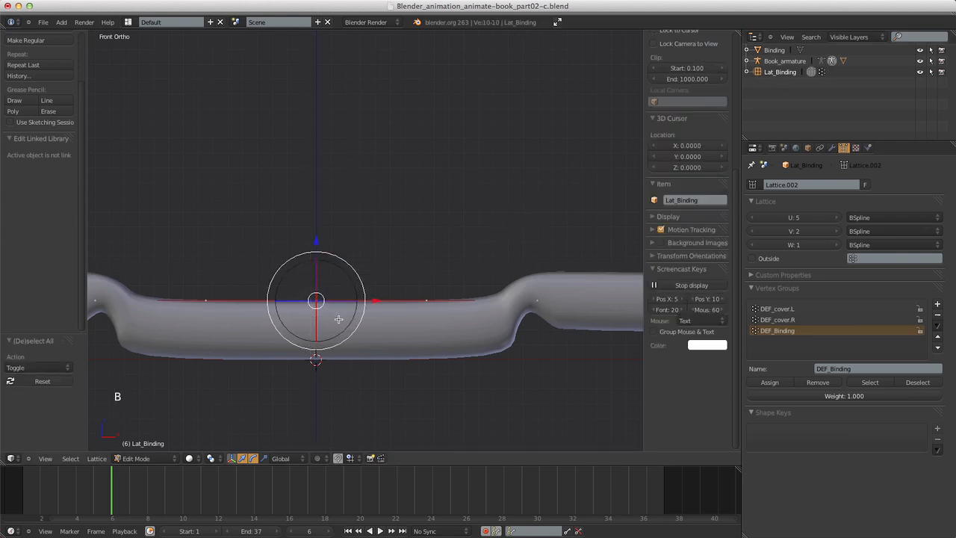
key("a")
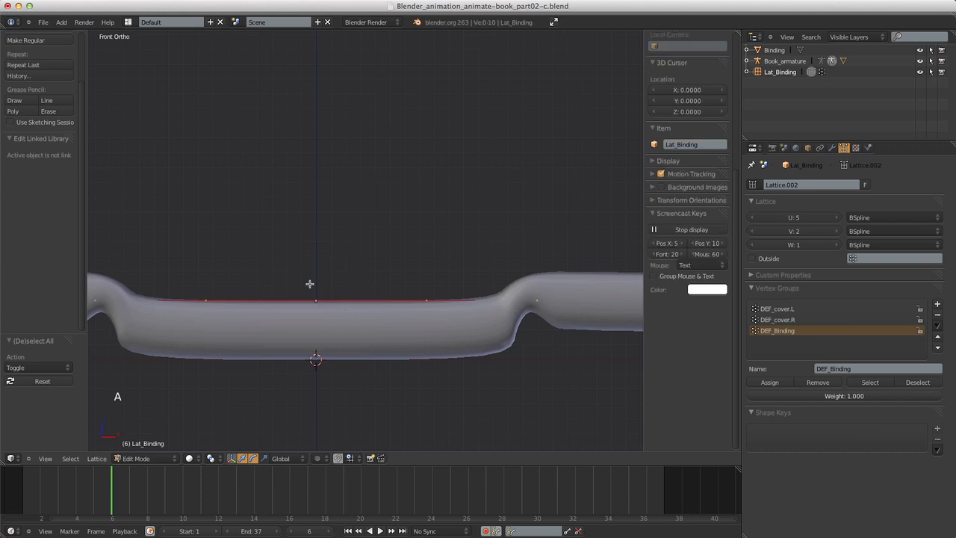
key("b")
left_click_drag(305, 278, 328, 311)
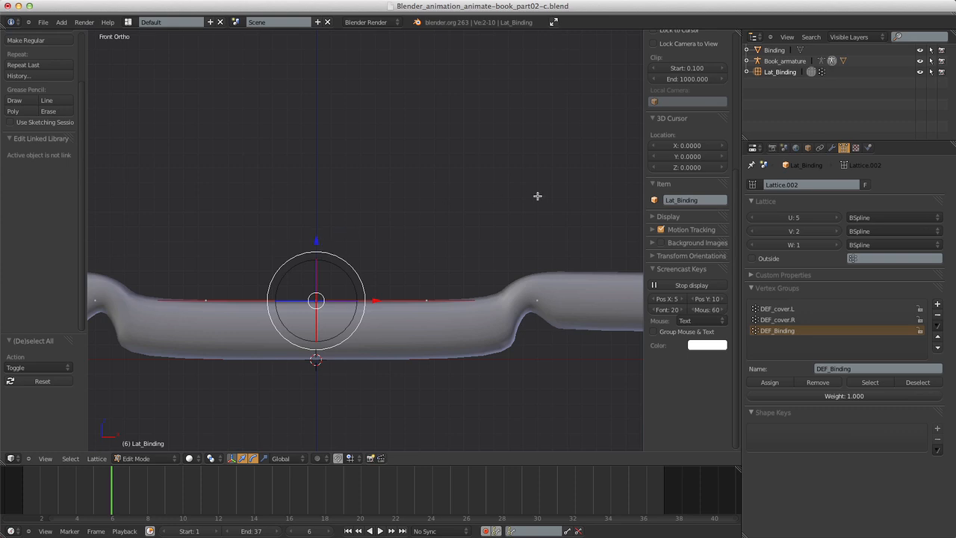
scroll(683, 83, "up", 16)
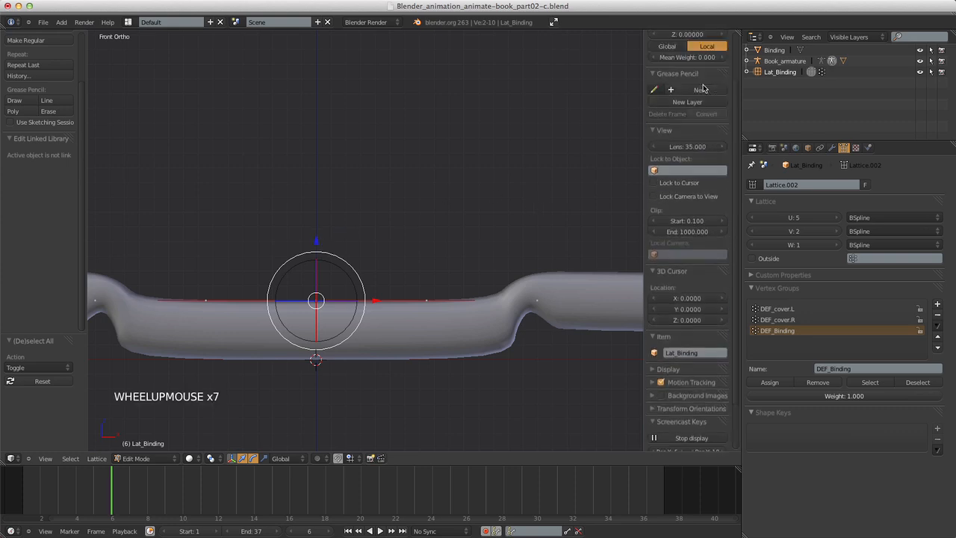
left_click(687, 85)
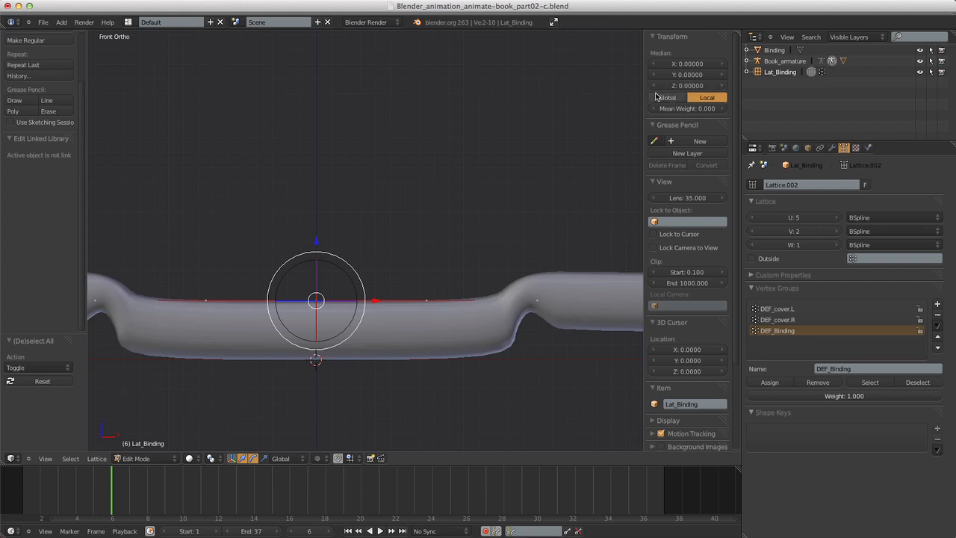
left_click(667, 97)
double_click(687, 85)
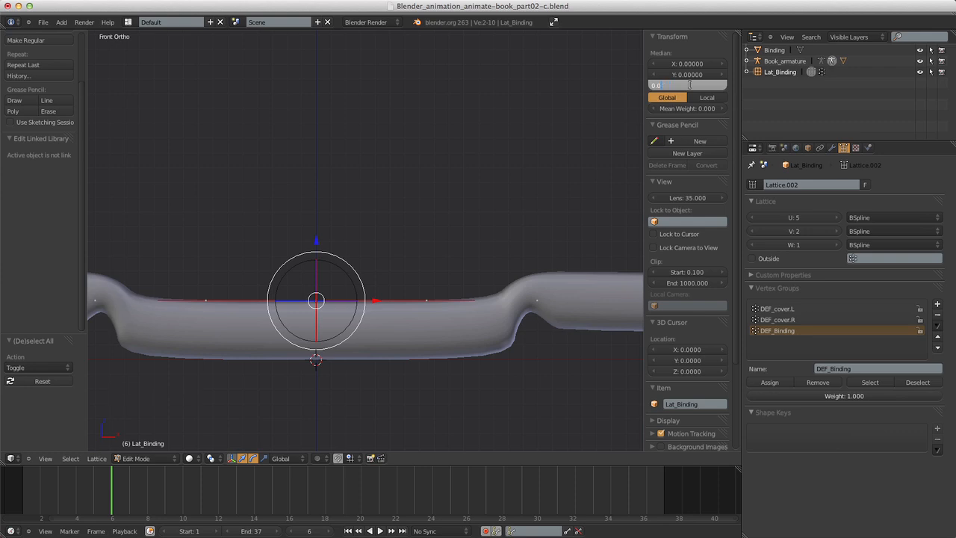
type("0.08")
key("Return")
Select the lattice points flanking the centre, set their global median Z to 0.055, and return to Object Mode.
key("a")
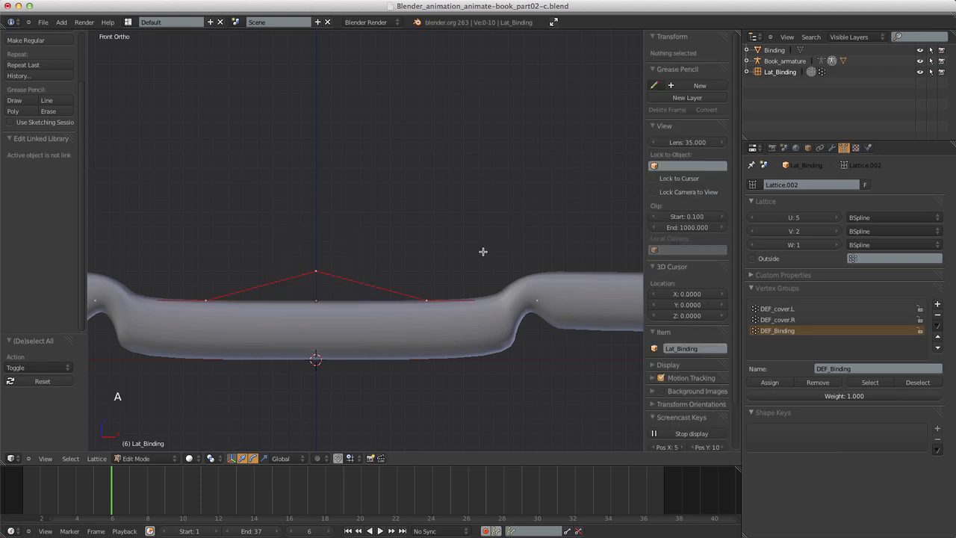
key("b")
left_click_drag(190, 285, 443, 316)
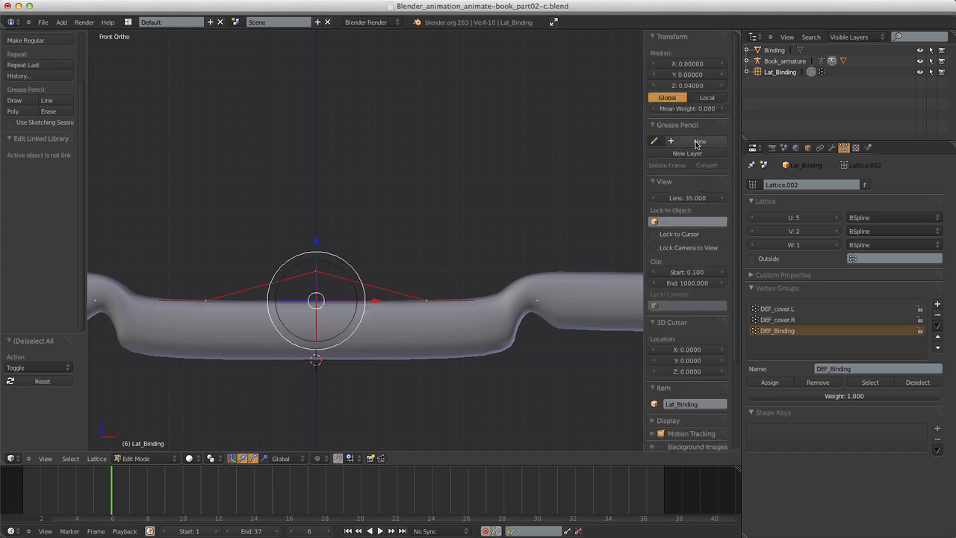
left_click(693, 85)
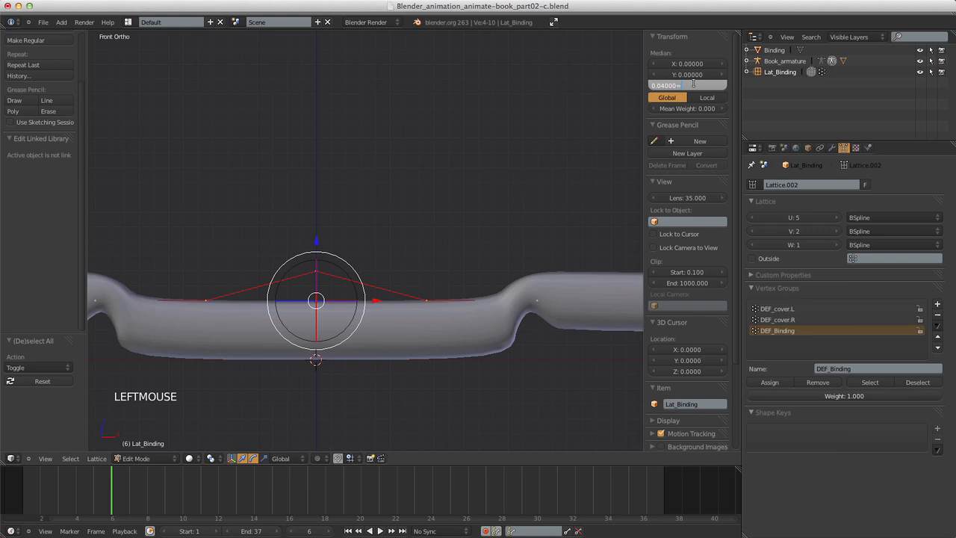
type("0.0400")
key("Return")
scroll(394, 283, "down", 5)
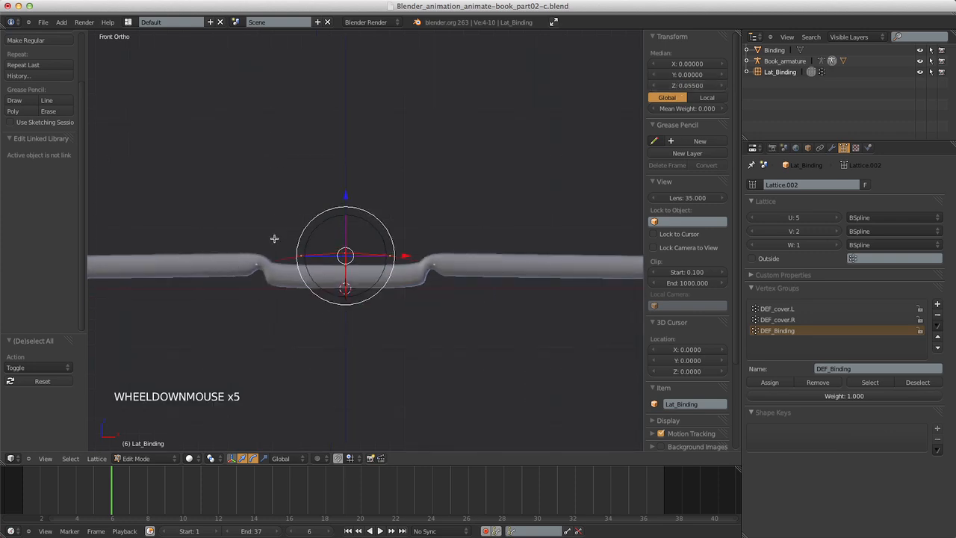
key("Tab")
scroll(441, 308, "up", 4)
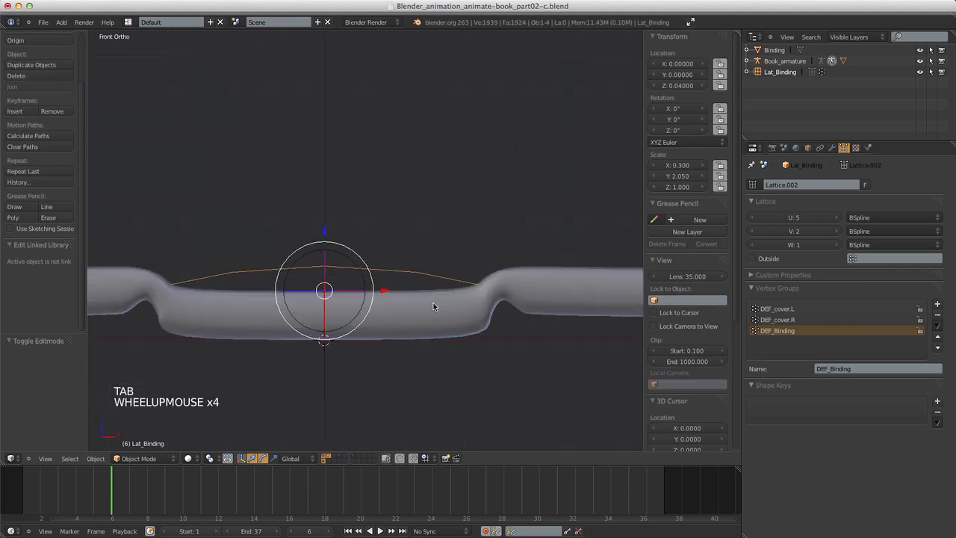
Select the Binding strip and add a Lattice modifier that uses Lat_Binding as its object.
middle_click_drag(429, 301, 415, 306)
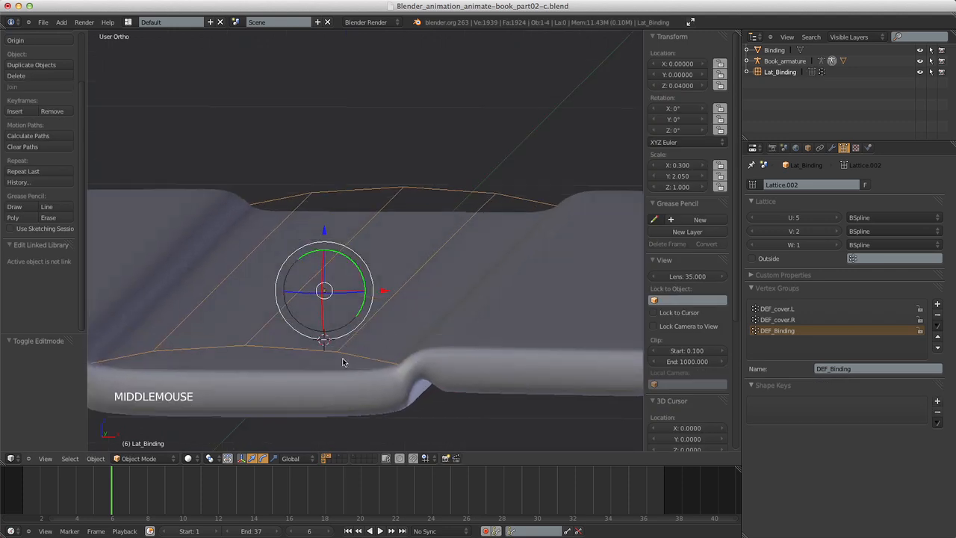
right_click(335, 359)
right_click(414, 316)
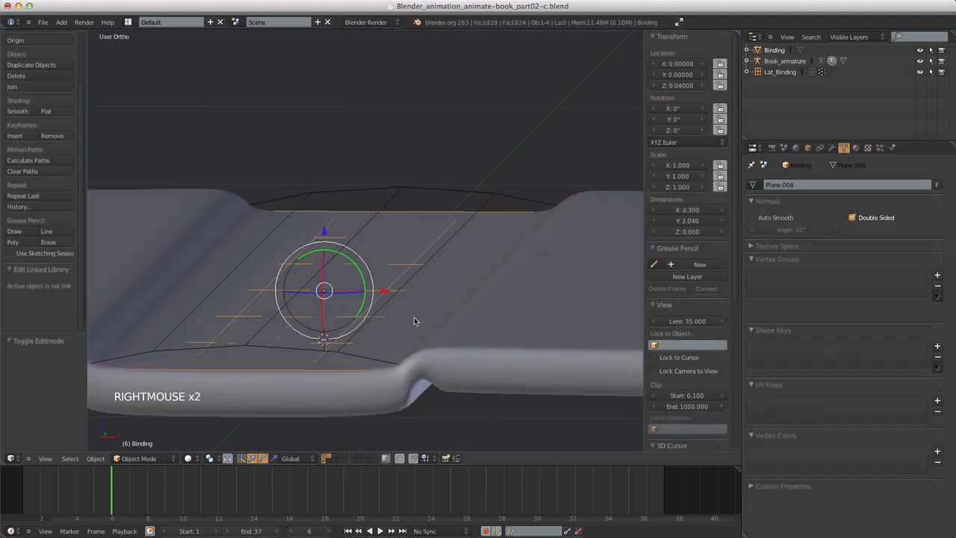
left_click(819, 147)
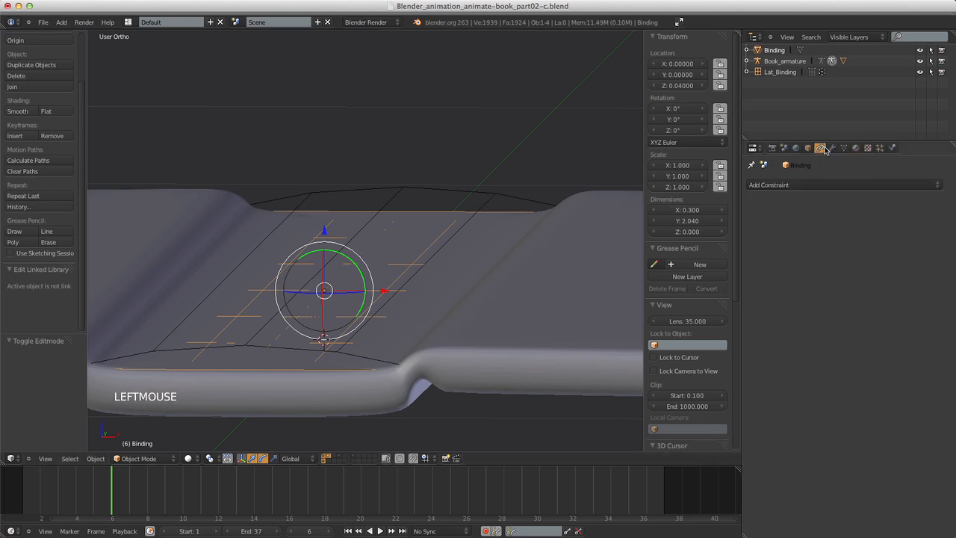
left_click(831, 147)
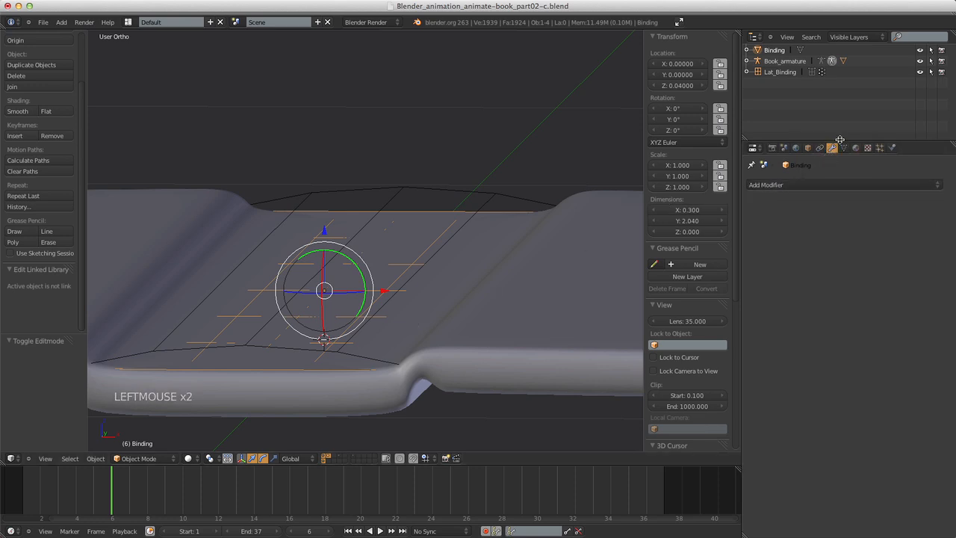
left_click(775, 186)
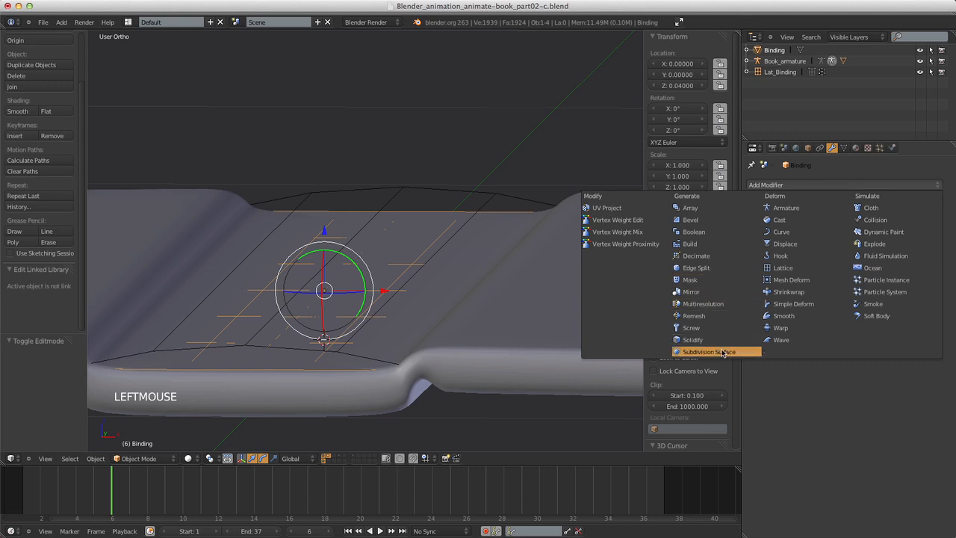
left_click(777, 268)
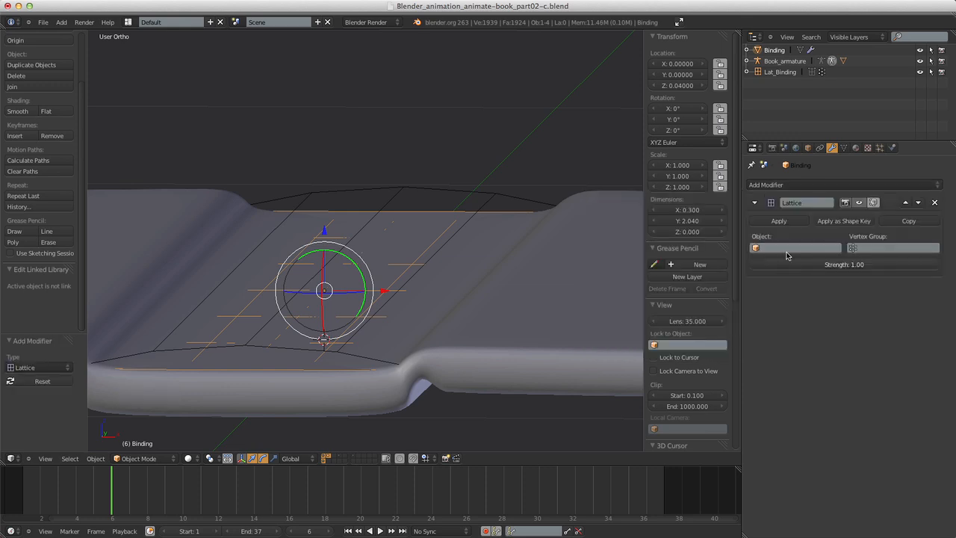
left_click(792, 248)
left_click(784, 262)
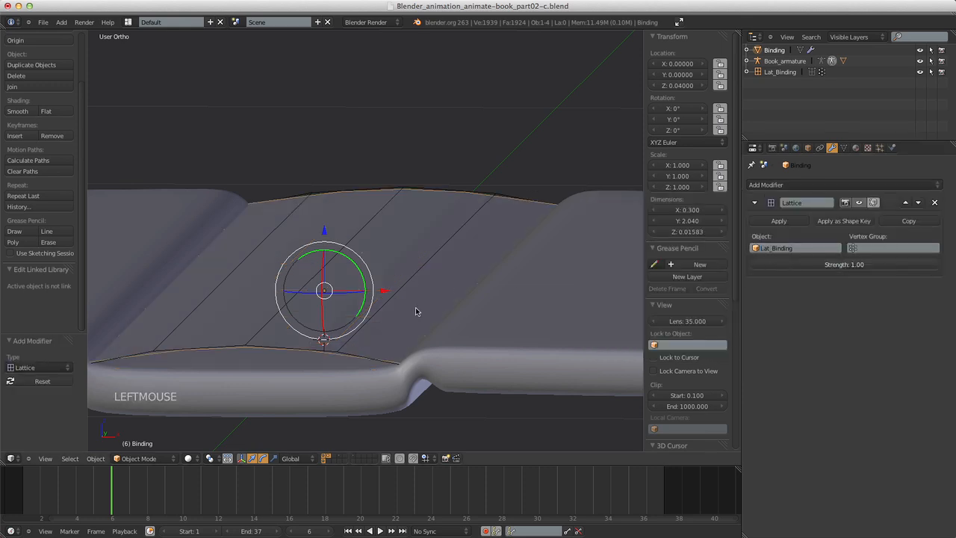
Add a Solidify modifier to the Binding strip after its Lattice modifier, keeping the thickness at 0.0100.
key("a")
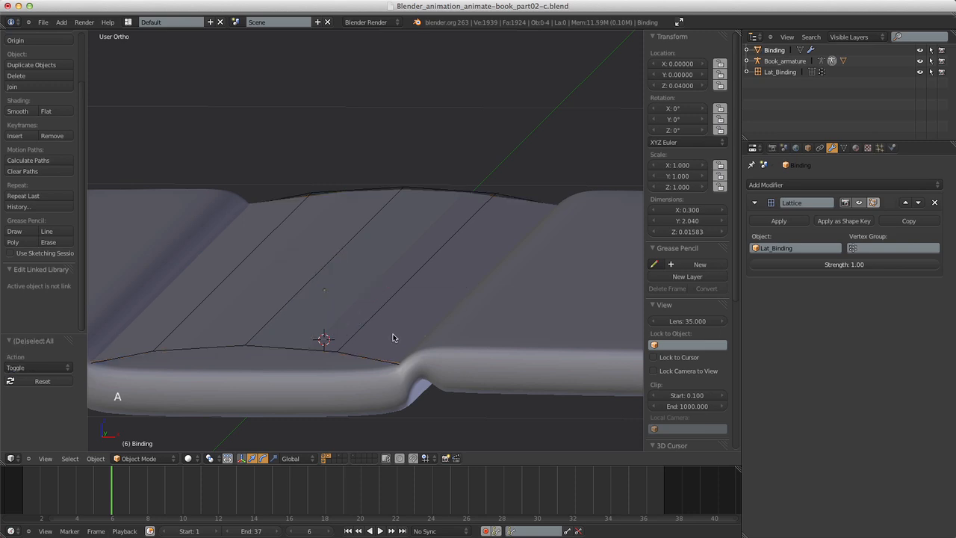
mouse_move(393, 335)
middle_mouse_down()
mouse_move(398, 321)
mouse_move(398, 335)
middle_mouse_up()
right_click(399, 335)
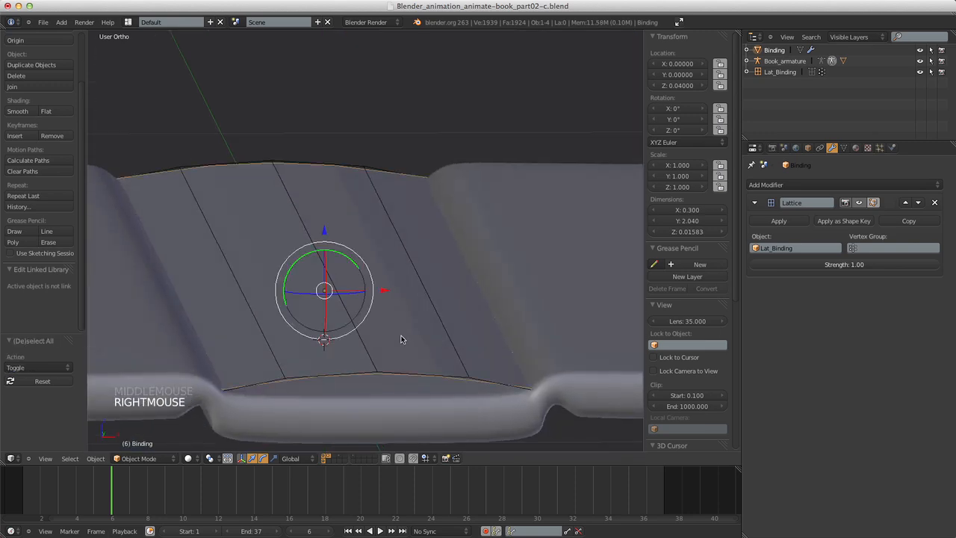
key("KP_1")
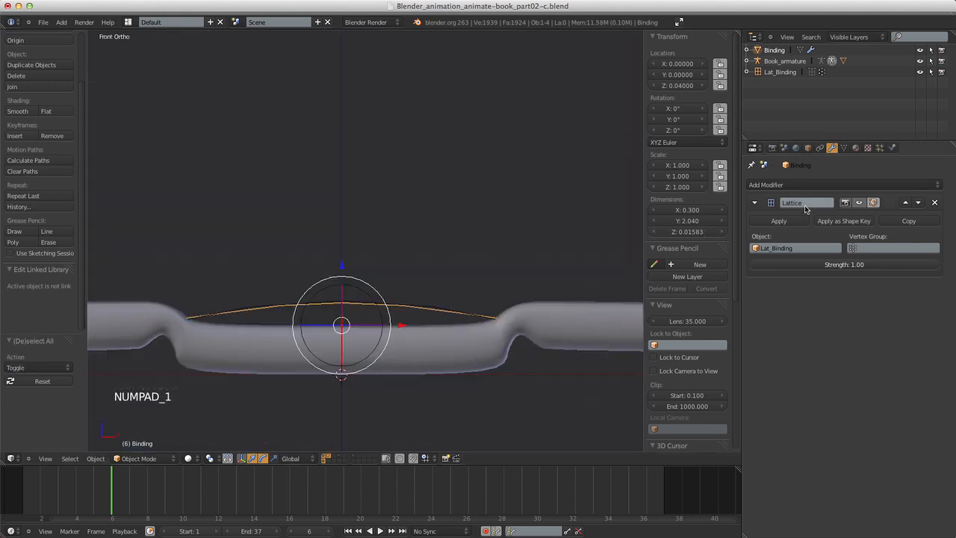
left_click(776, 184)
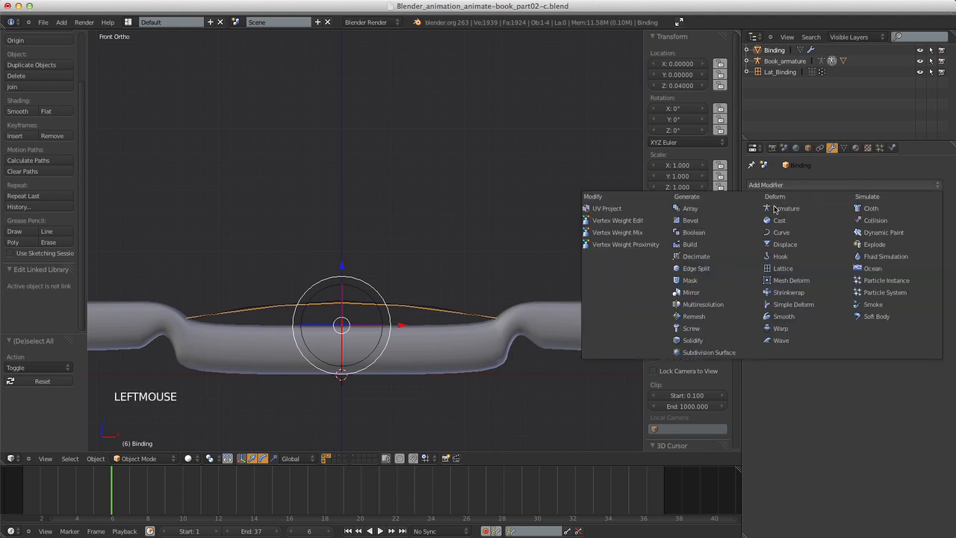
left_click(720, 339)
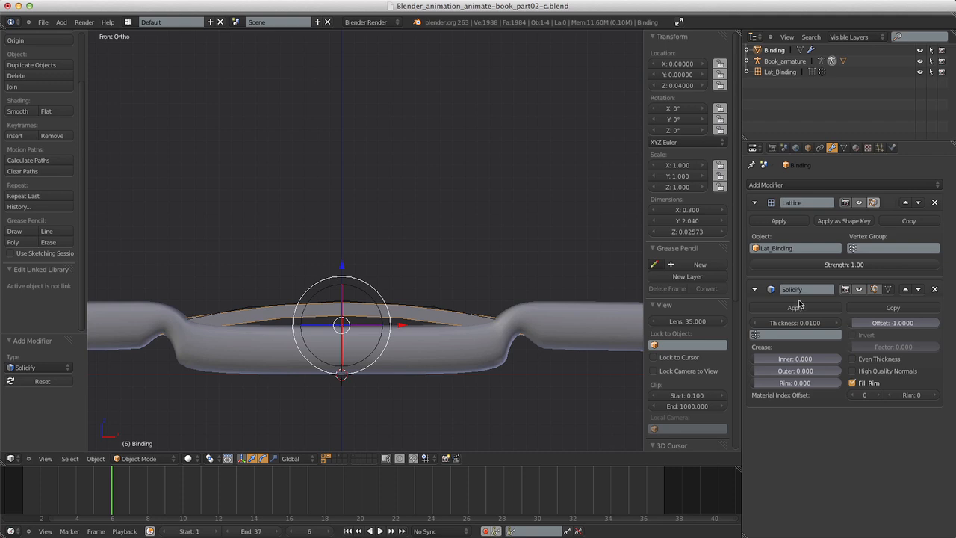
scroll(795, 342, "up", 3)
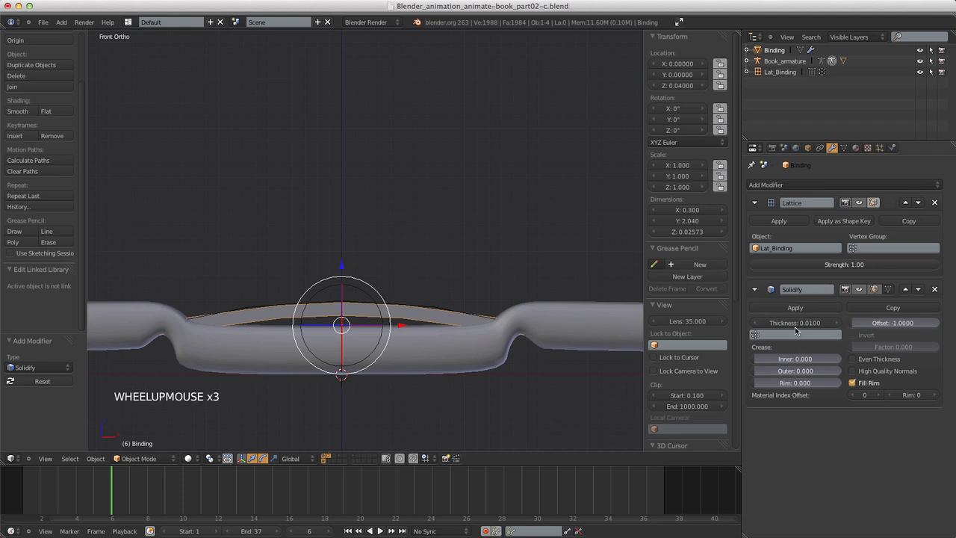
left_click(796, 326)
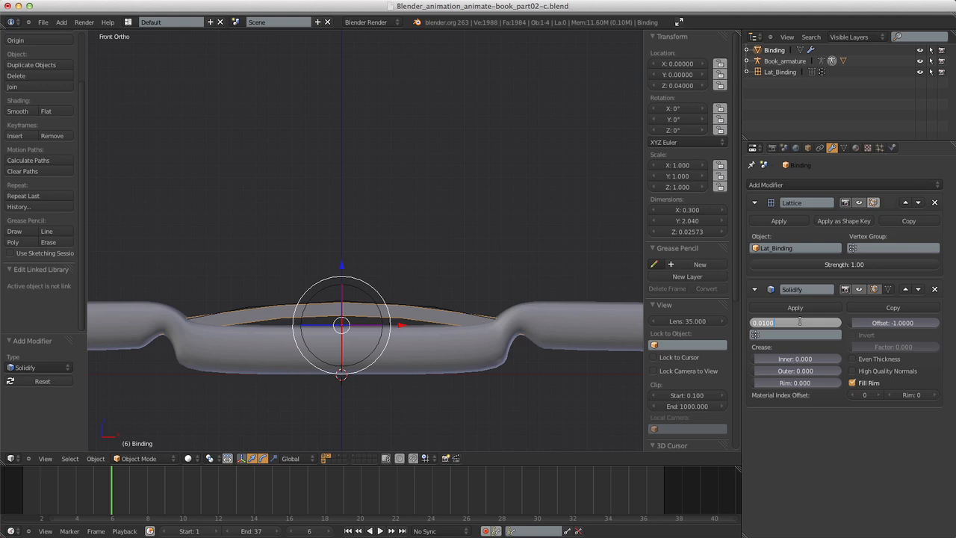
key("Return")
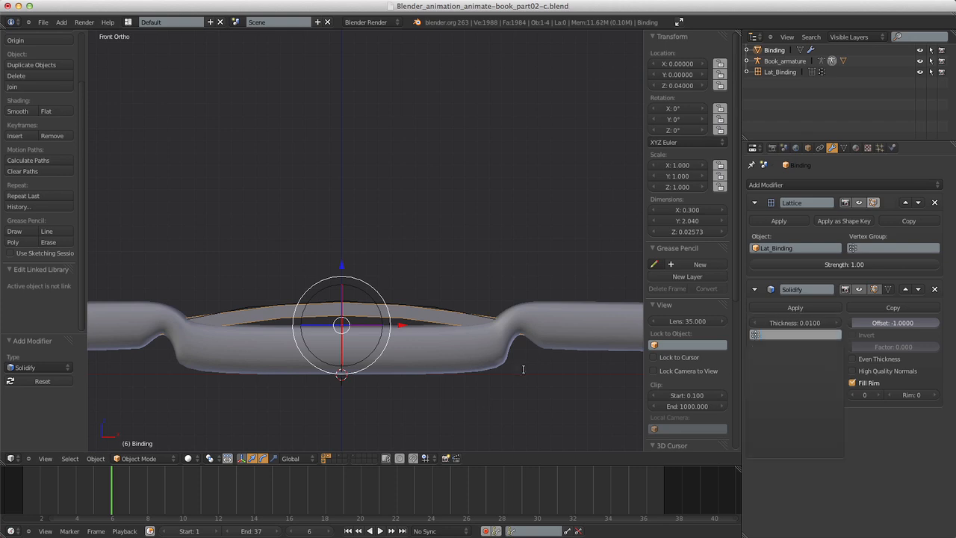
Enable Even Thickness and High Quality Normals for the Binding strip's Solidify modifier.
scroll(495, 328, "down", 2)
scroll(495, 329, "up", 5)
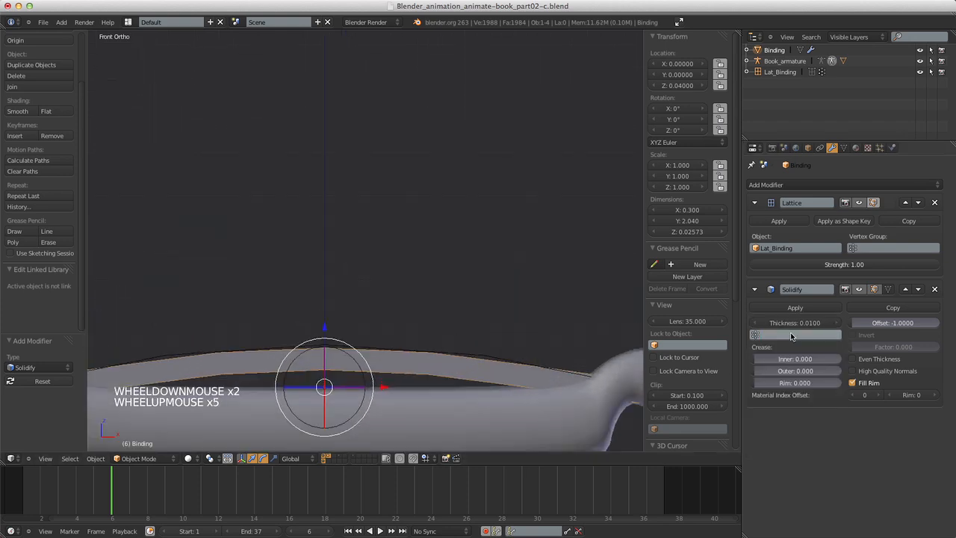
left_click(882, 359)
left_click(883, 371)
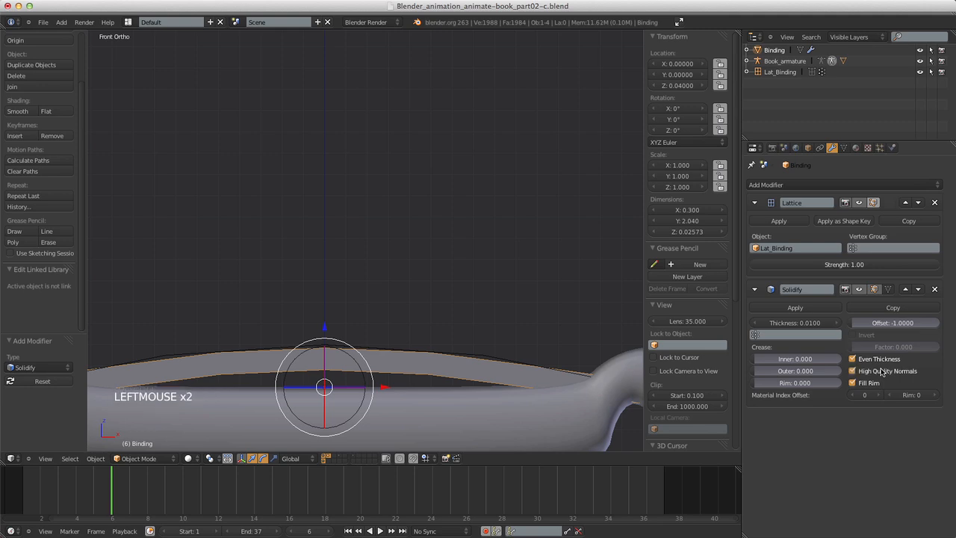
Examine how the thickened, arched Binding strip sits between the covers in perspective and front views.
scroll(579, 363, "down", 11)
scroll(468, 327, "up", 10)
scroll(465, 329, "down", 1)
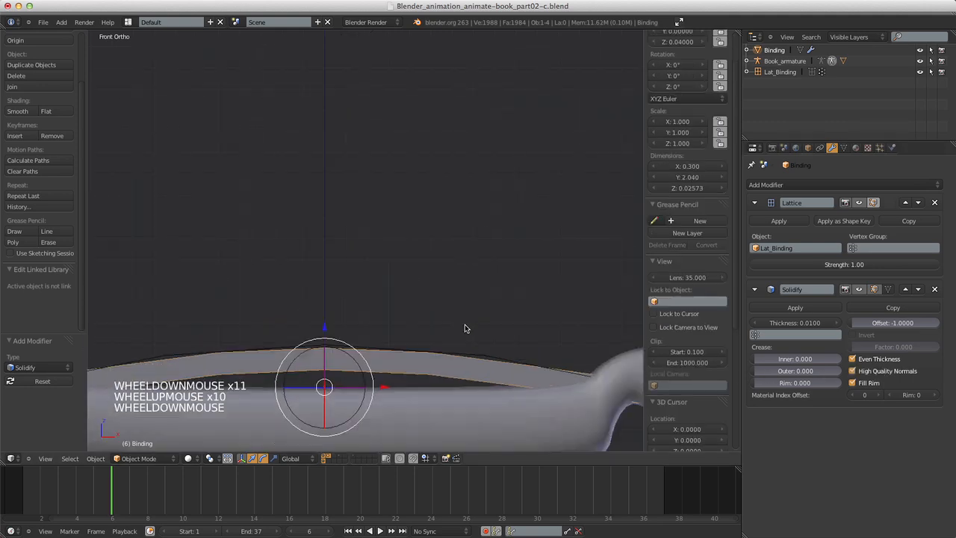
scroll(464, 328, "down", 7)
middle_click_drag(466, 284, 416, 289, "shift")
scroll(509, 235, "up", 6)
scroll(446, 254, "down", 5)
right_click(425, 316)
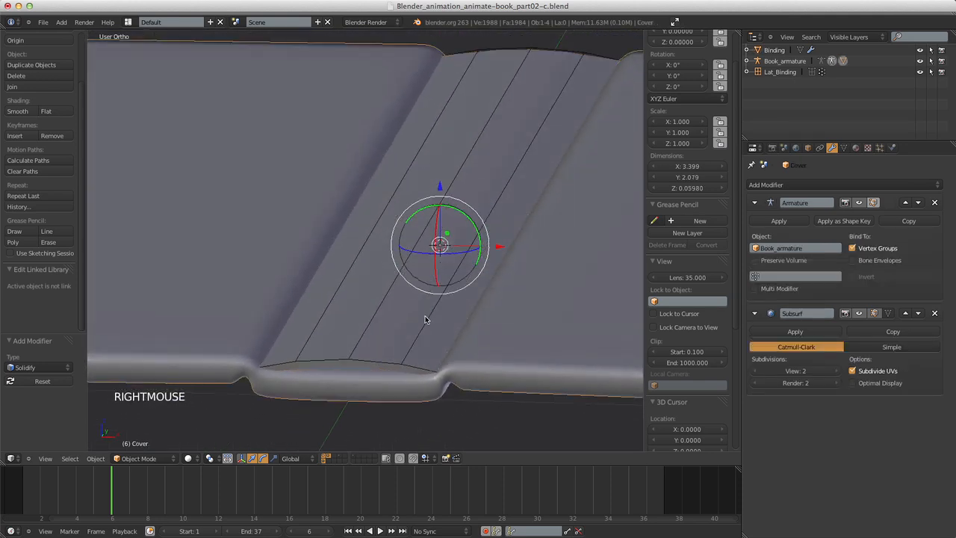
right_click(425, 319)
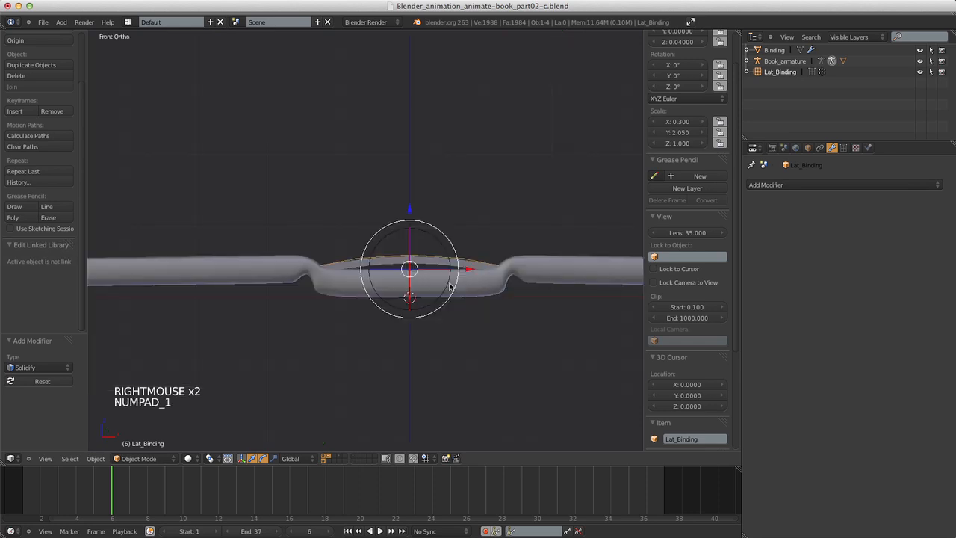
Recalculate and then flip the normals of all faces of the Binding strip, and return to Object Mode.
right_click(428, 259)
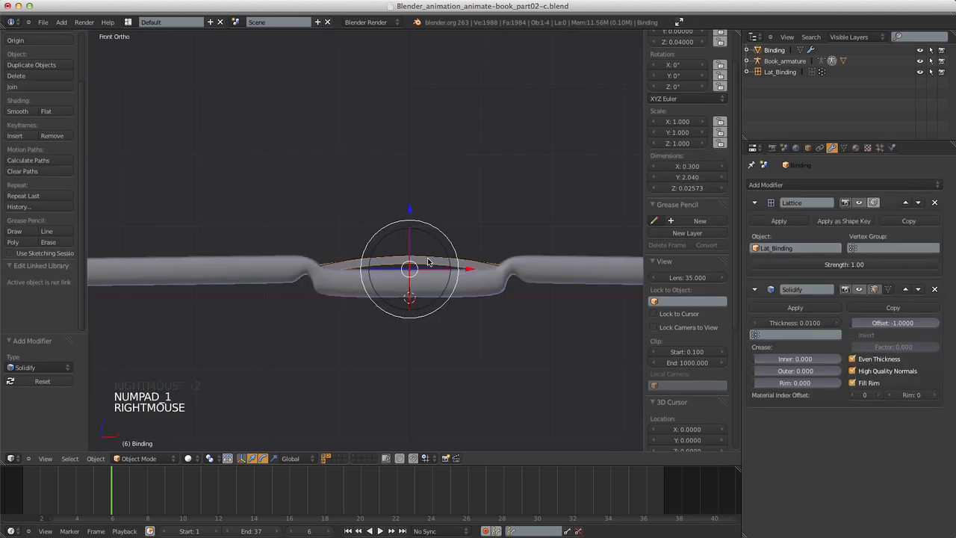
key("Tab")
key("a")
key("a")
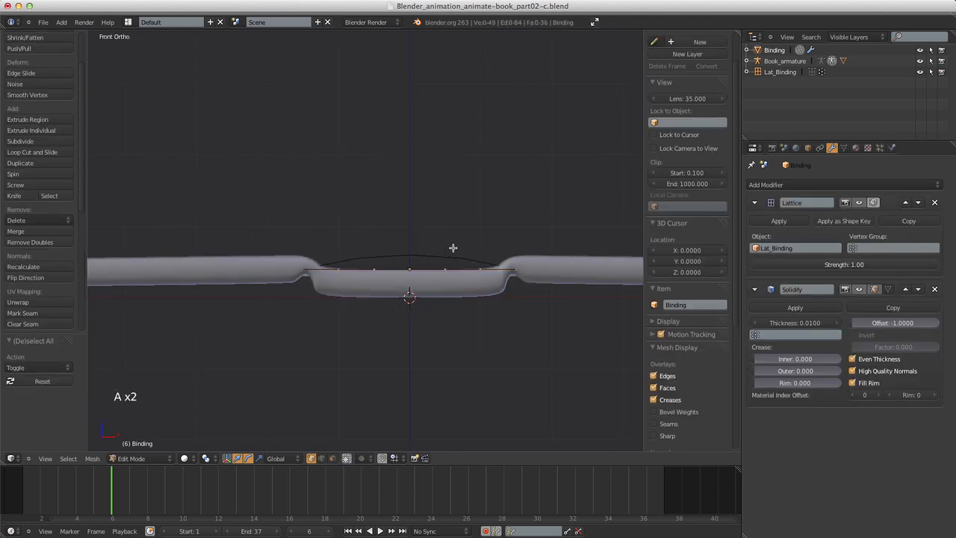
key("a")
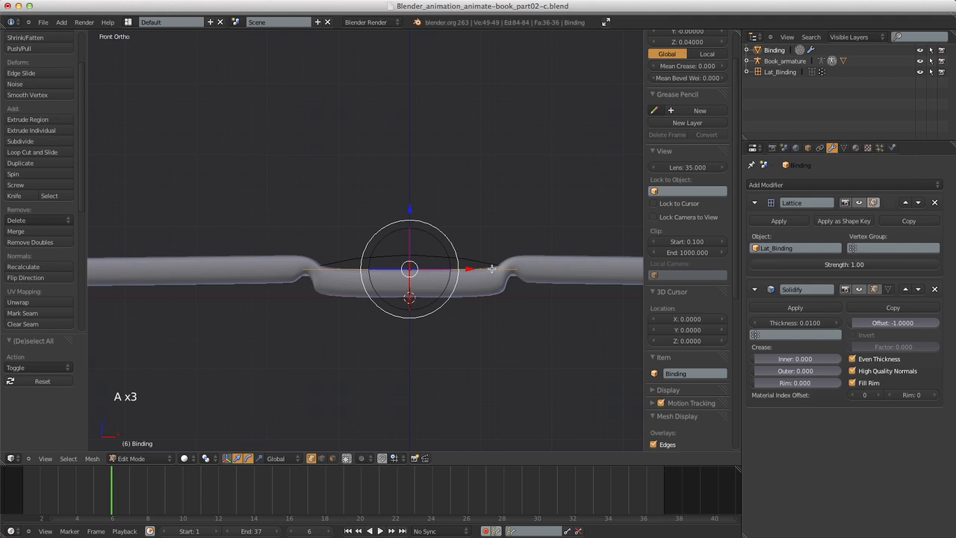
middle_click_drag(492, 268, 515, 246)
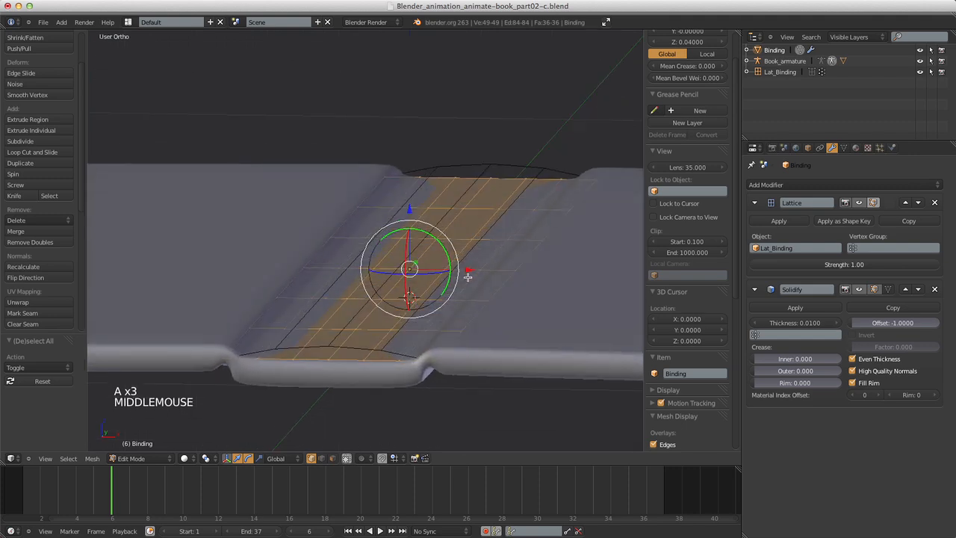
left_click(16, 266)
left_click(34, 277)
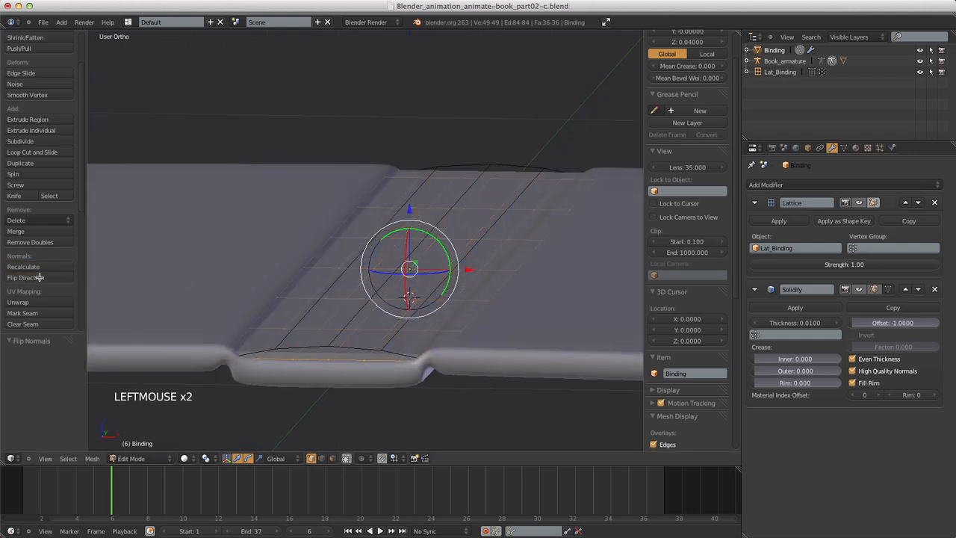
key("Tab")
middle_click_drag(407, 270, 430, 273)
key("a")
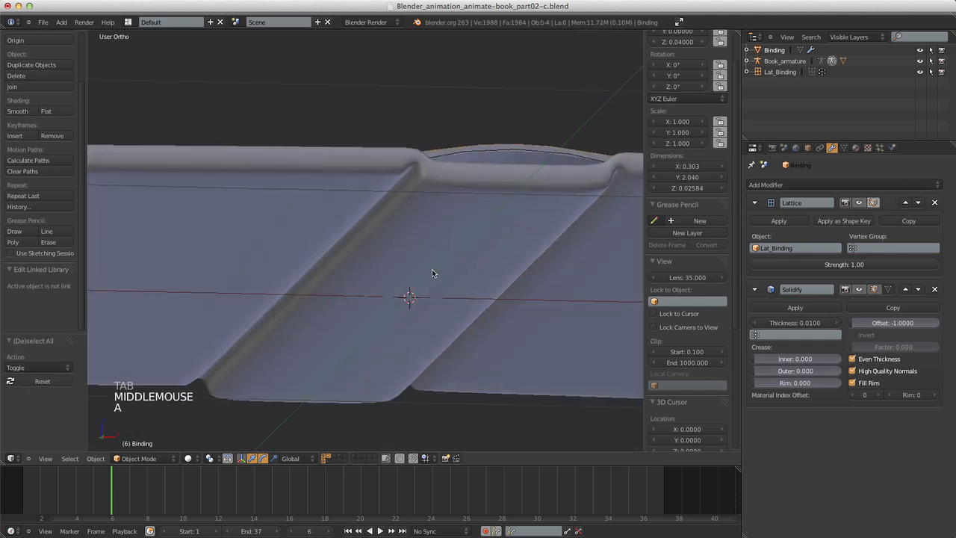
Examine from the front how the thickened Binding strip meets the edges of the two covers.
key("KP_1")
scroll(503, 265, "up", 3)
scroll(502, 257, "down", 1)
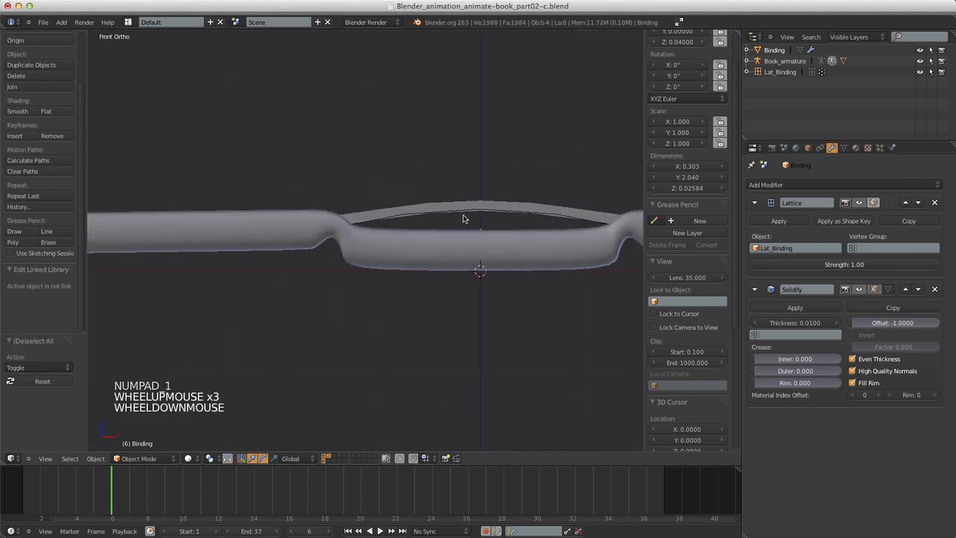
scroll(463, 218, "down", 3)
scroll(462, 218, "up", 3)
middle_click_drag(463, 218, 402, 307)
key("KP_1")
scroll(434, 276, "down", 5)
scroll(435, 275, "up", 3)
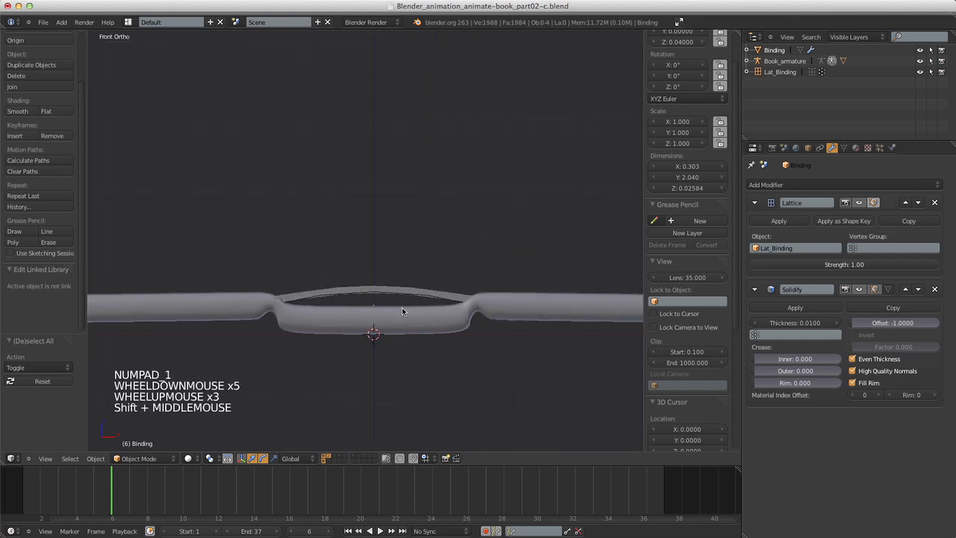
scroll(418, 284, "up", 2)
middle_click_drag(449, 282, 454, 171, "shift")
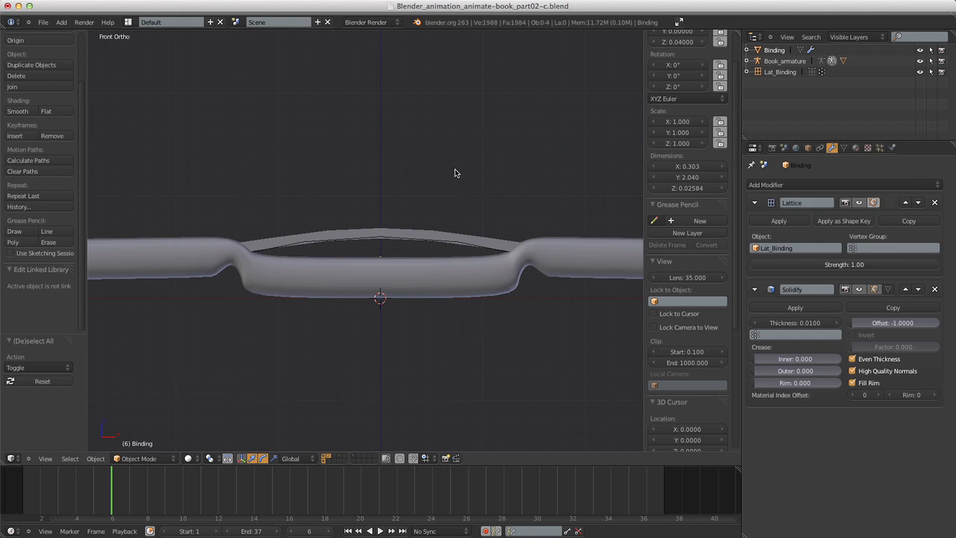
Add a Catmull-Clark Subdivision Surface modifier to the Binding strip after its Solidify modifier.
right_click(498, 231)
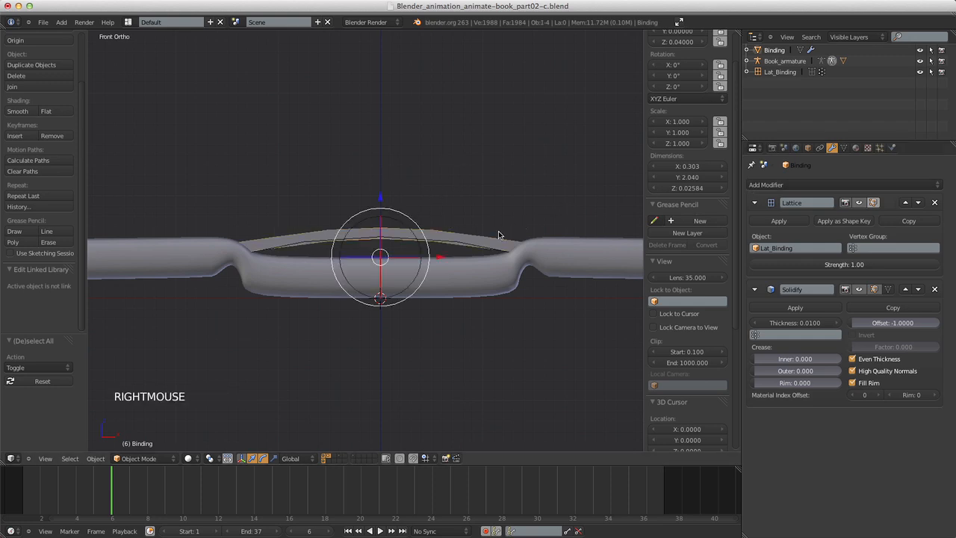
scroll(664, 343, "down", 8)
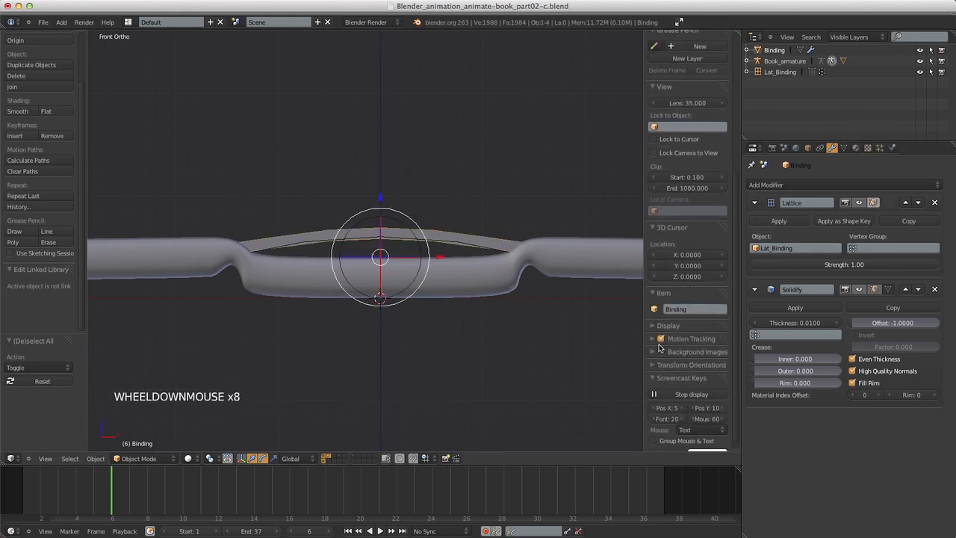
left_click(842, 184)
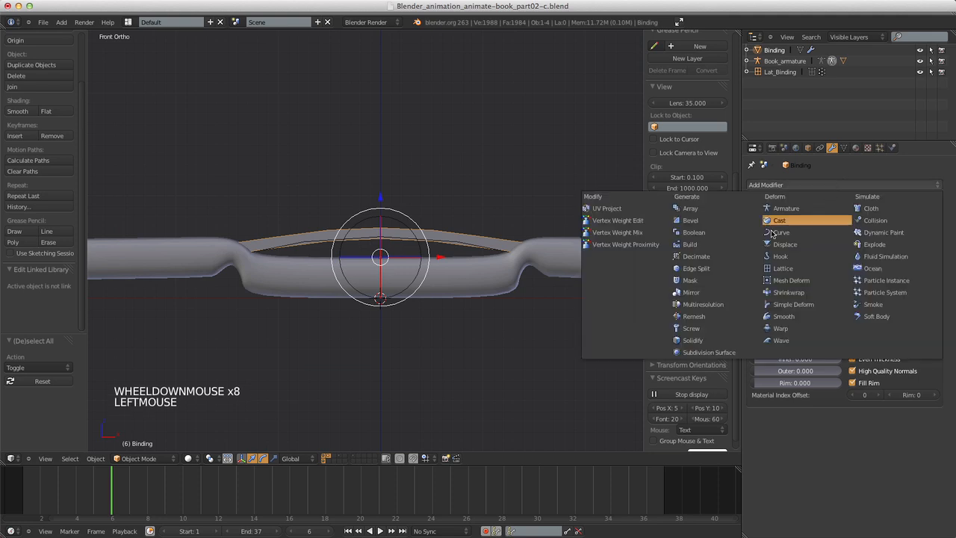
left_click(728, 351)
scroll(354, 147, "down", 4)
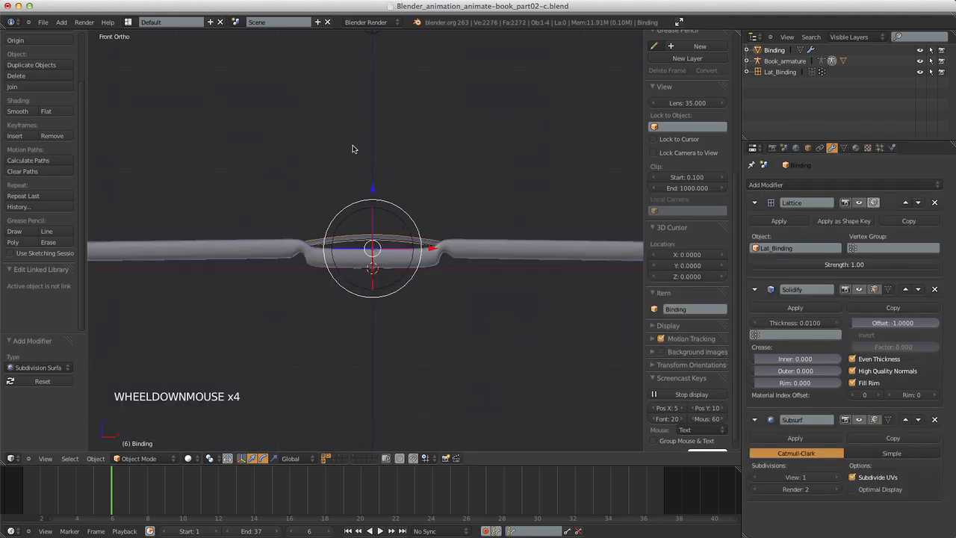
middle_click_drag(354, 147, 386, 183)
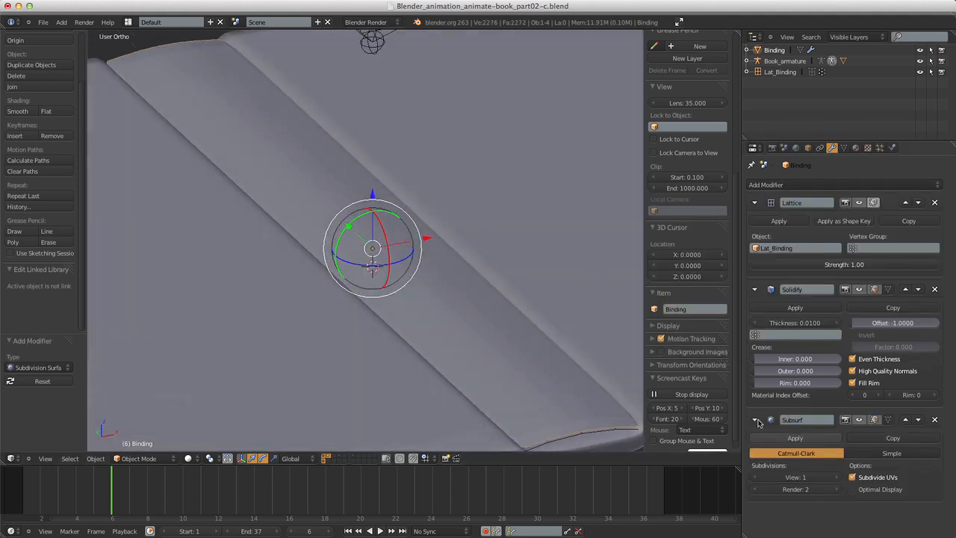
Apply smooth shading to all faces of the Binding strip in Edit Mode.
key("Tab")
key("a")
key("a")
key("a")
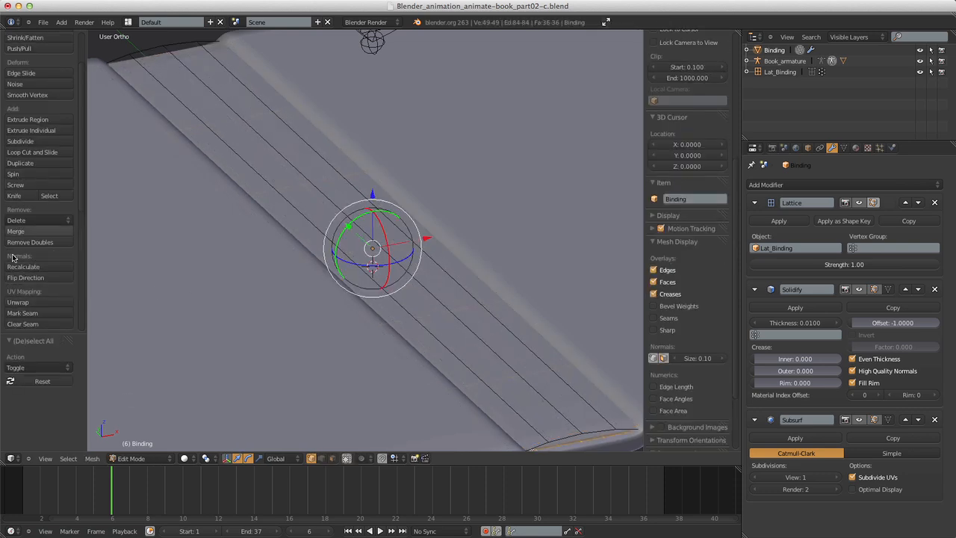
scroll(12, 258, "down", 6)
left_click(23, 218)
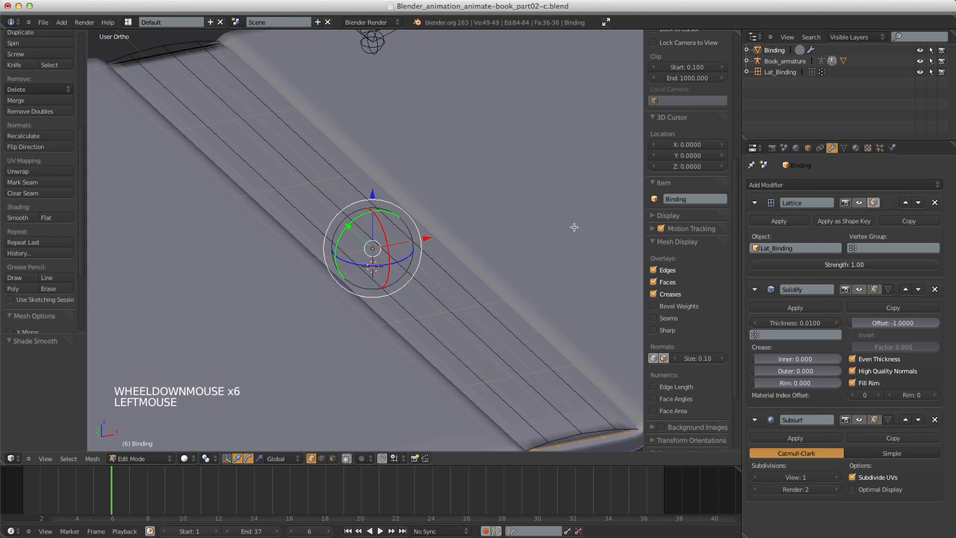
scroll(574, 227, "down", 4)
scroll(553, 239, "up", 1)
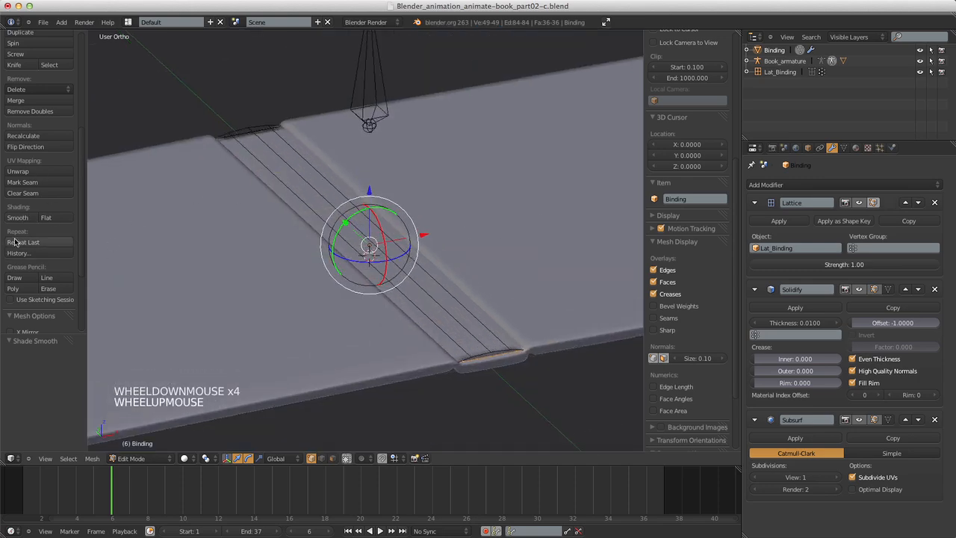
Add a crosswise loop cut to the Binding strip and slide it close to the strip's front end.
key("Tab")
scroll(507, 313, "up", 4)
middle_click_drag(511, 321, 409, 239)
scroll(514, 332, "down", 4)
key("Tab")
scroll(501, 313, "up", 2)
scroll(400, 227, "up", 5)
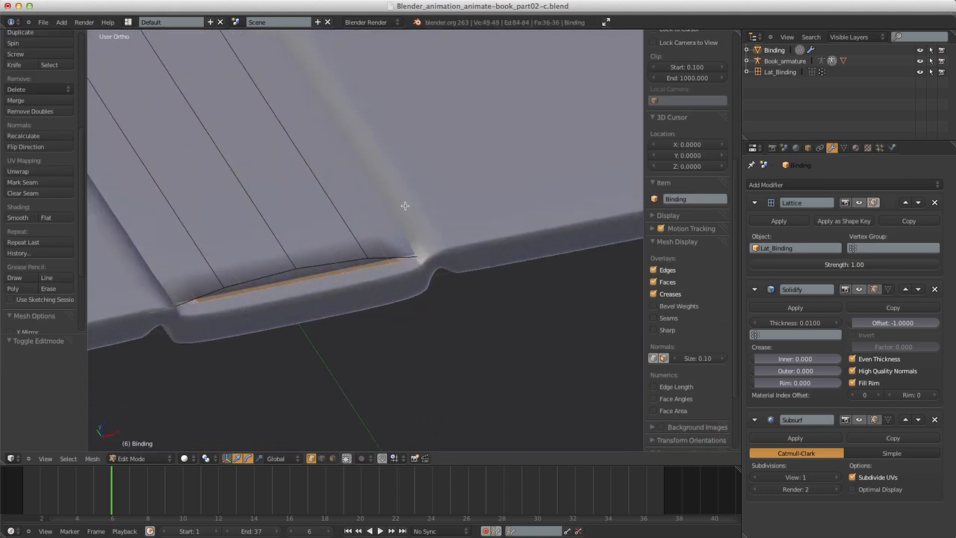
key("ctrl+r")
left_click(383, 168)
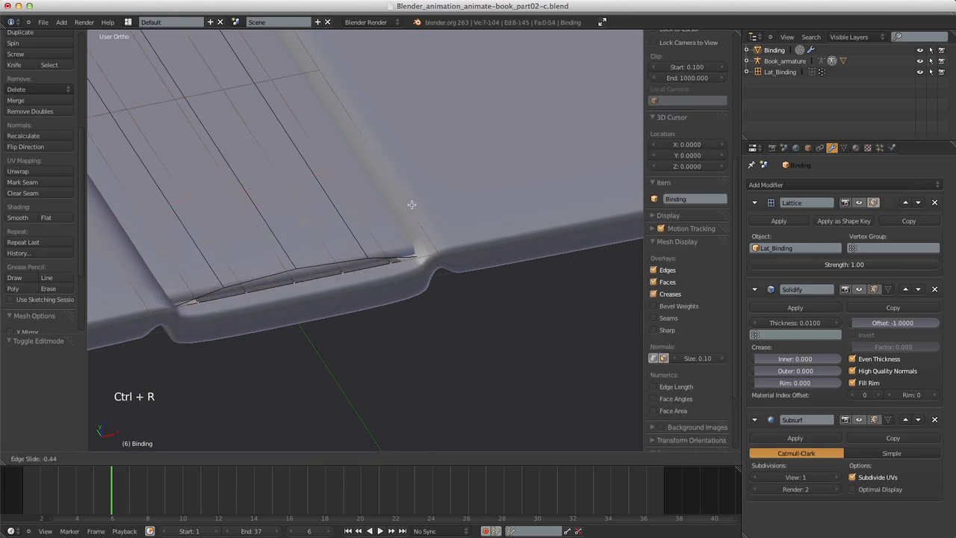
left_click(445, 245)
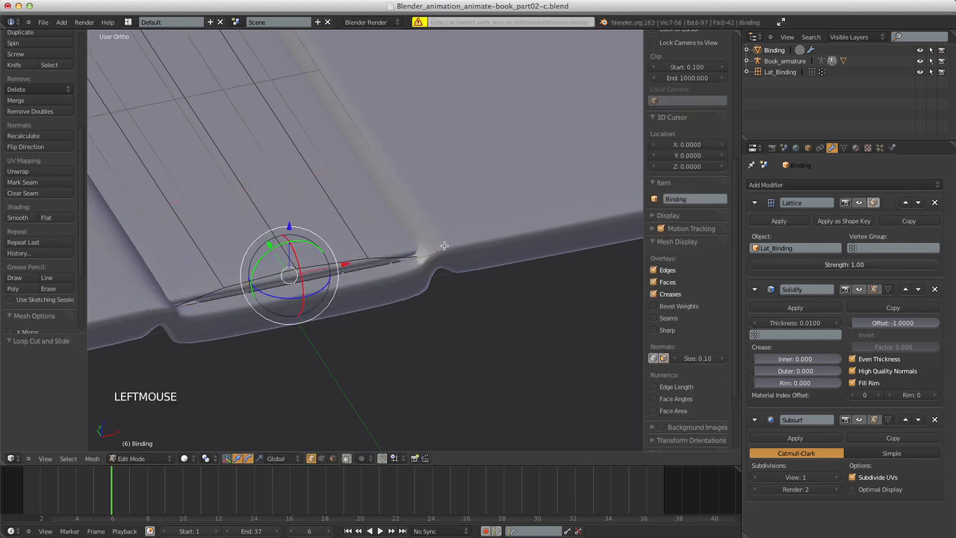
Add a matching crosswise loop cut close to the opposite end of the Binding strip and leave Edit Mode.
scroll(478, 254, "down", 5)
middle_click_drag(533, 216, 342, 265)
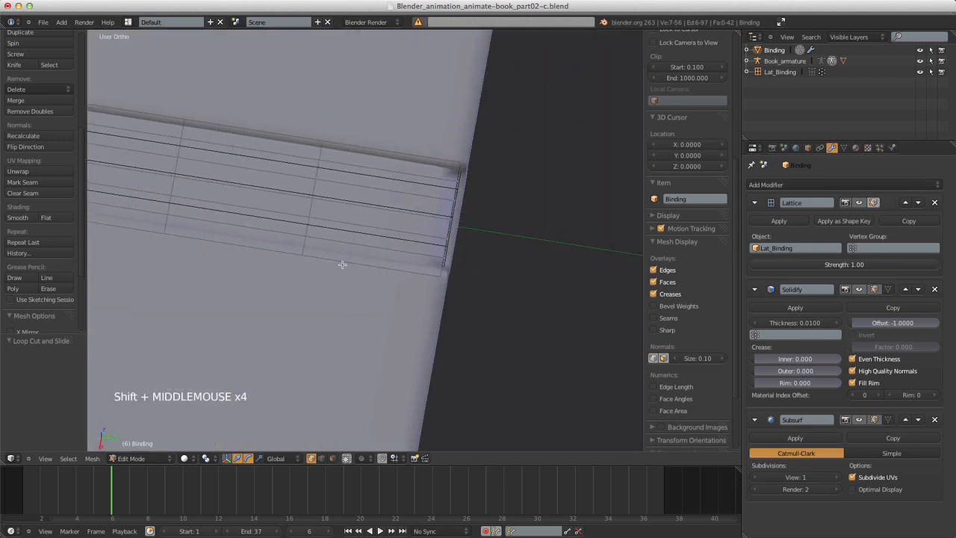
key("ctrl+r")
left_click(379, 275)
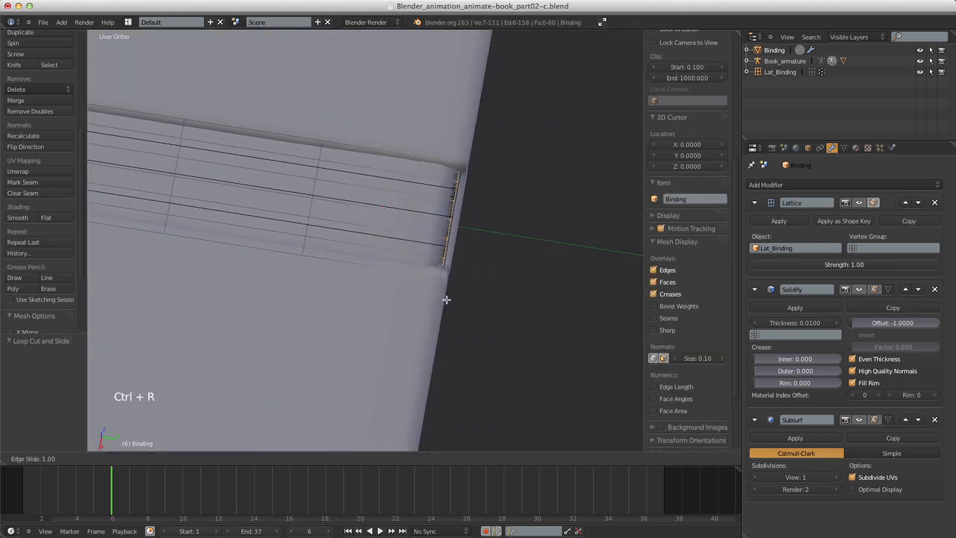
left_click(438, 299)
scroll(383, 305, "down", 6)
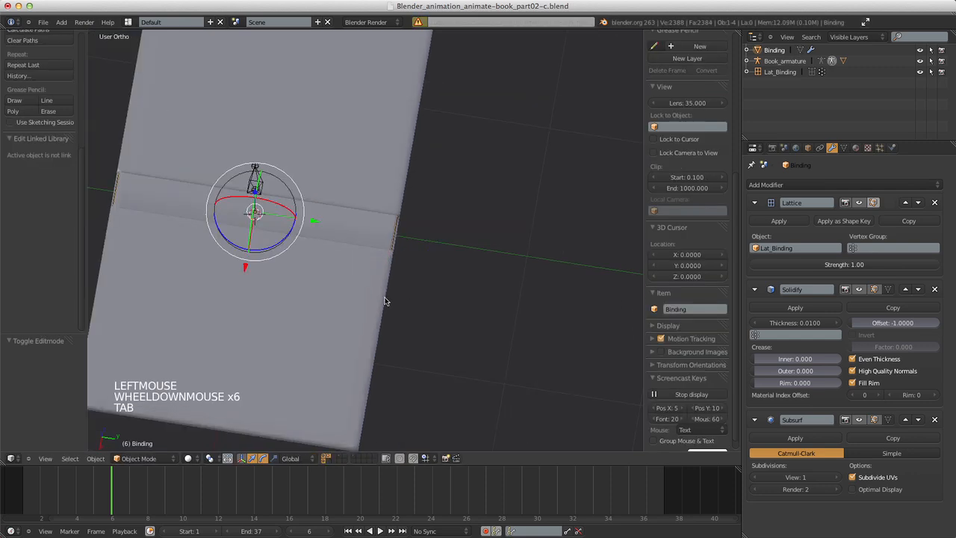
key("Tab")
Deselect everything and examine the smoothed Binding strip and its ends between the covers.
scroll(367, 291, "down", 5)
scroll(345, 271, "up", 4)
key("a")
left_click(330, 243)
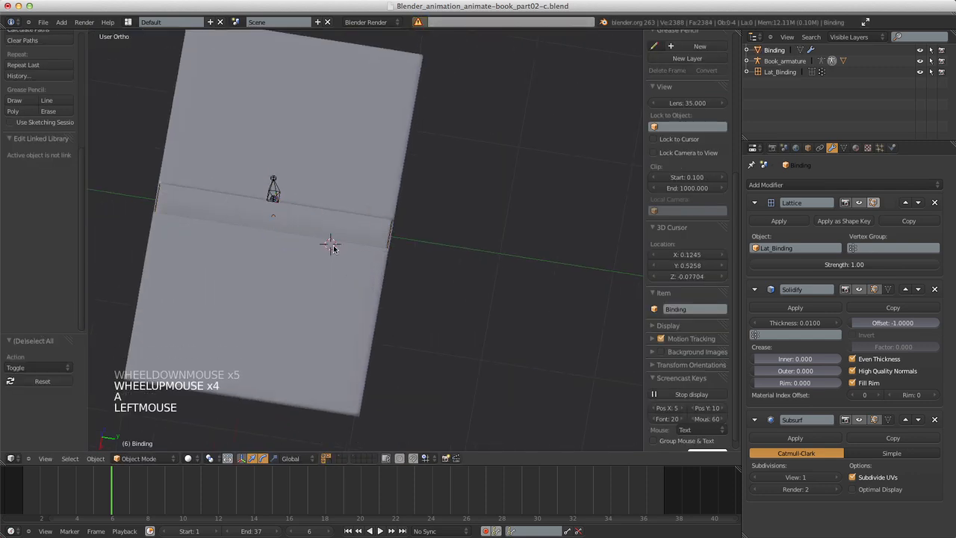
middle_click_drag(418, 276, 445, 294)
scroll(448, 267, "up", 4)
scroll(431, 312, "up", 4)
scroll(445, 279, "up", 3)
Select Lat_Binding and add an Armature modifier to it that uses Book_armature as its object.
right_click(437, 376)
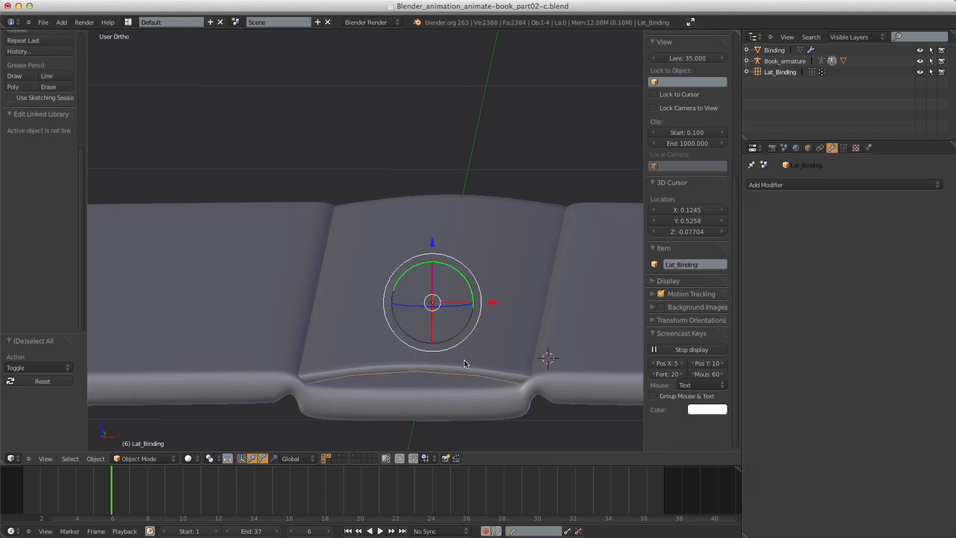
left_click(781, 186)
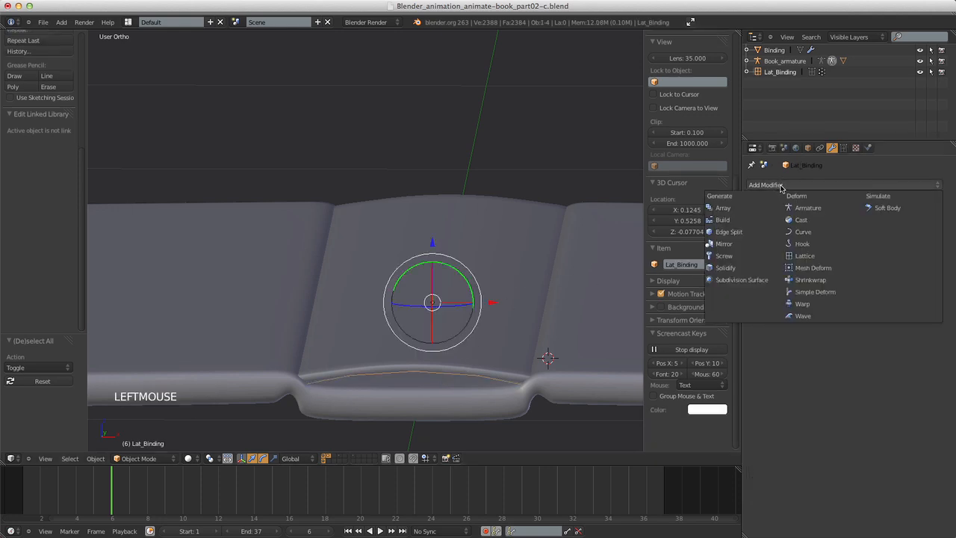
left_click(809, 208)
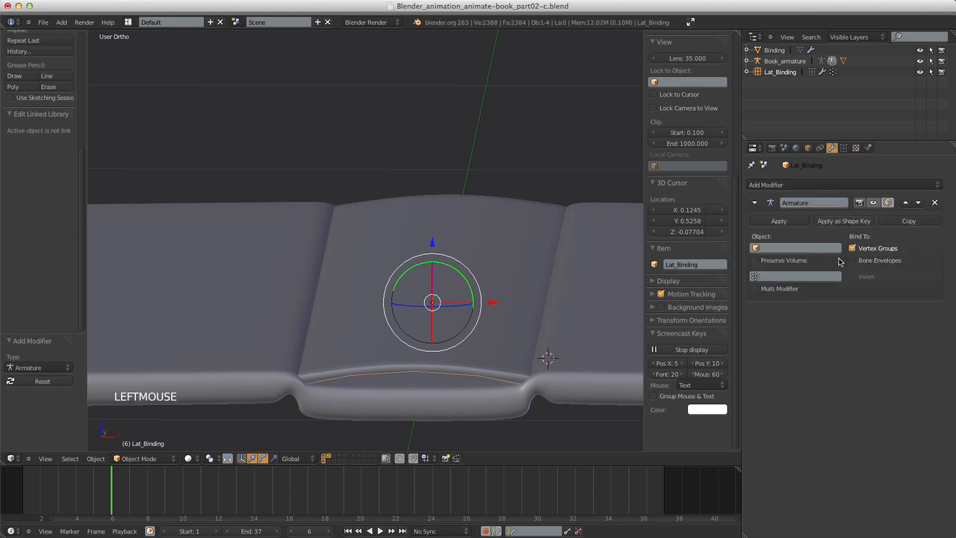
left_click(802, 248)
left_click(780, 266)
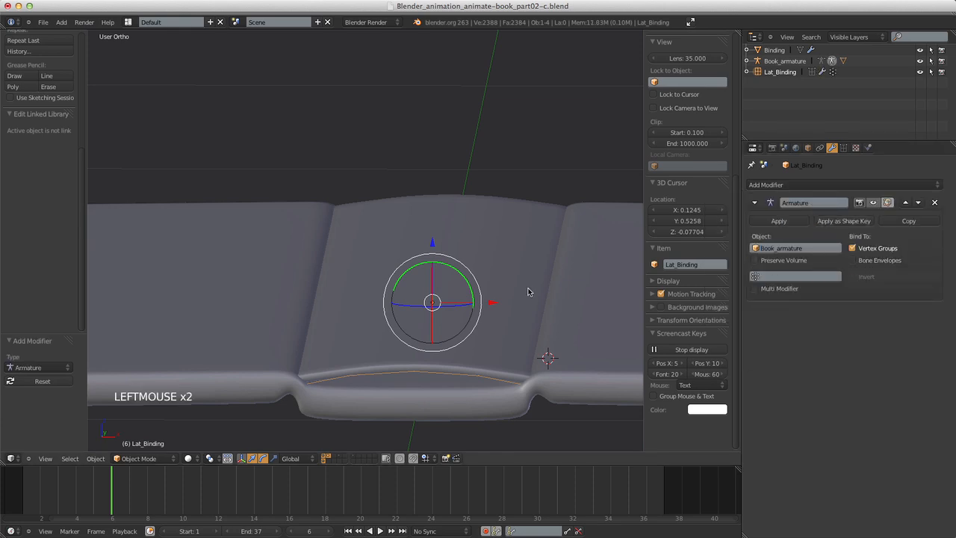
Rotate the Controller bone about 98° in front view to fold the book closed as a test.
scroll(517, 291, "down", 11)
right_click(374, 153)
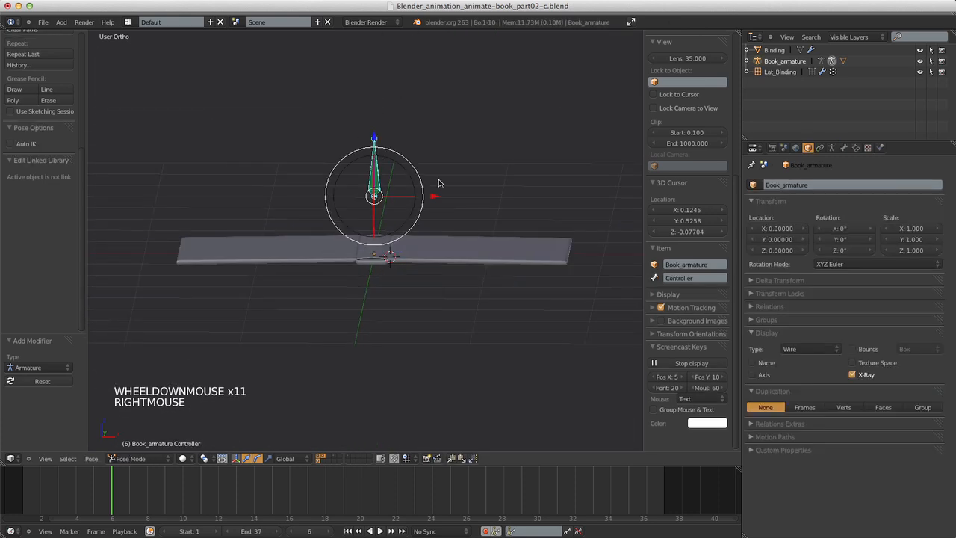
key("KP_1")
scroll(457, 201, "up", 6)
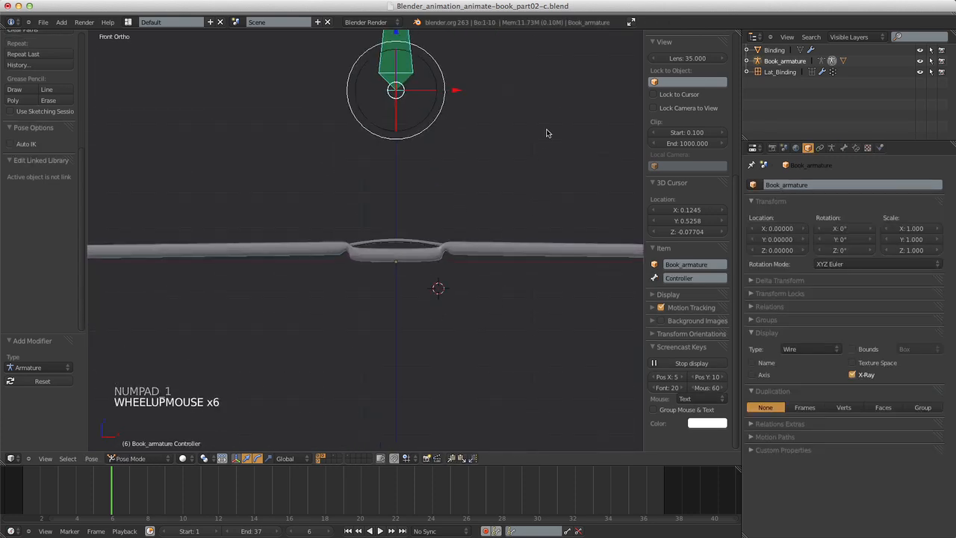
key("r")
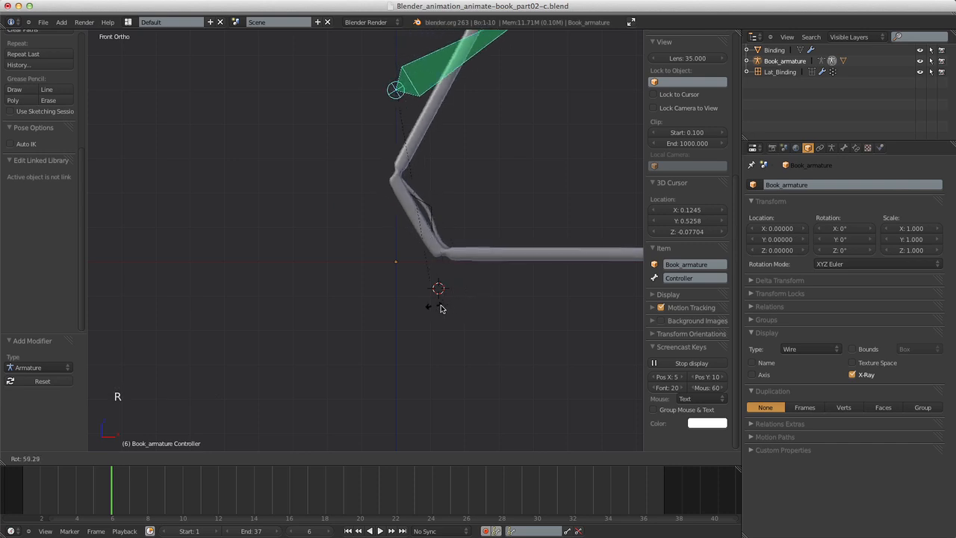
left_click(321, 250)
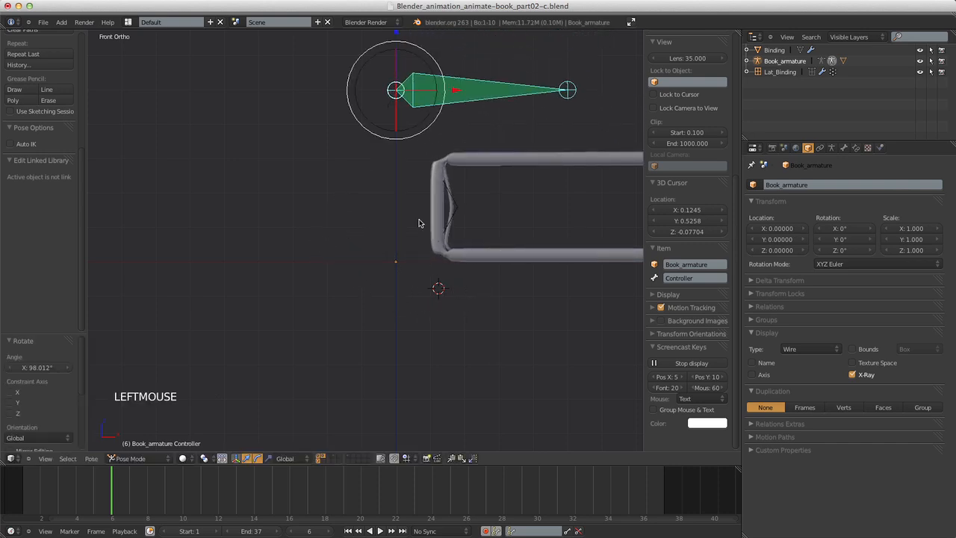
Examine how the Binding strip deforms inside the spine of the closed book, in perspective and front views.
scroll(418, 223, "up", 2)
middle_click_drag(418, 223, 552, 258)
scroll(277, 349, "up", 2)
middle_click_drag(277, 349, 393, 267, "shift")
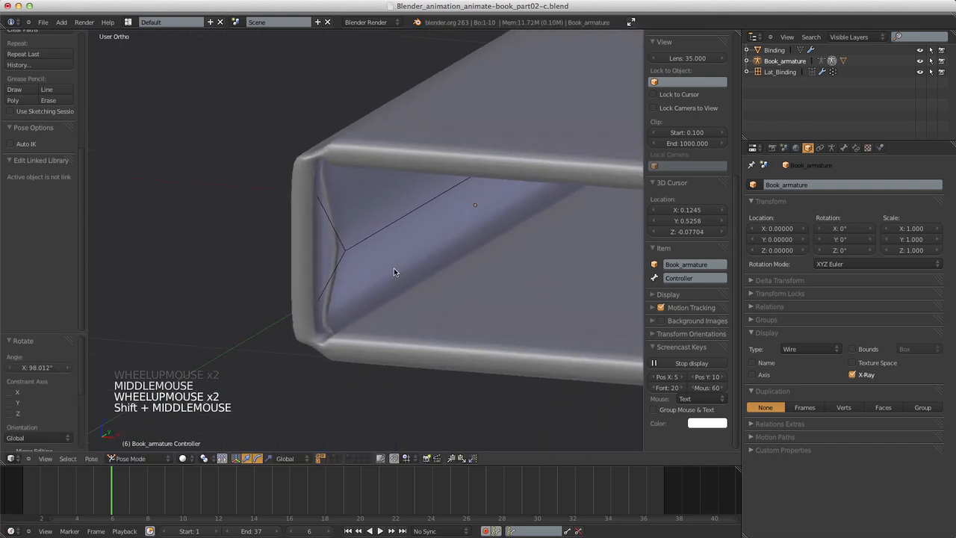
scroll(394, 271, "up", 2)
scroll(388, 277, "down", 3)
key("KP_1")
scroll(480, 251, "up", 3)
middle_click_drag(480, 251, 340, 258, "shift")
scroll(446, 107, "down", 5)
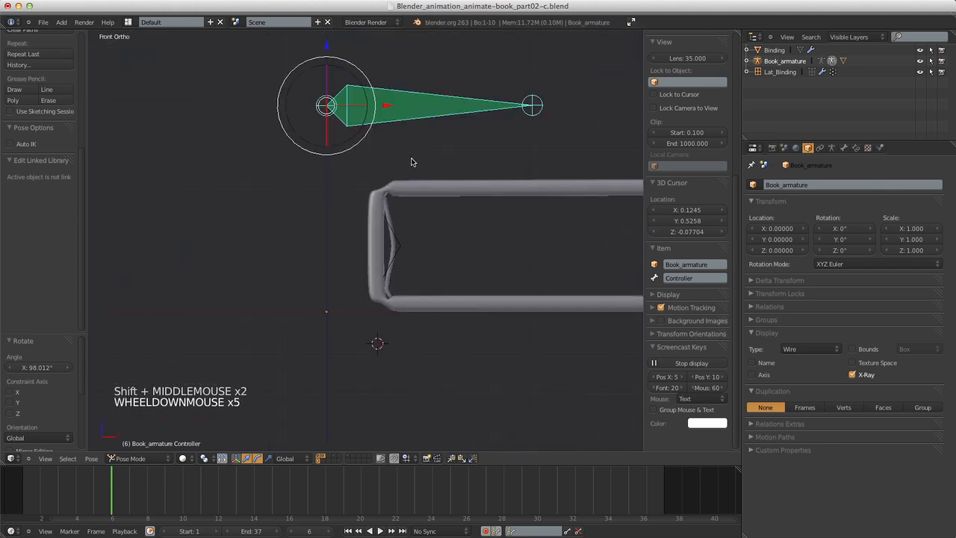
Clear the Controller bone's rotation to lay the book open again.
key("alt+r")
scroll(419, 342, "up", 2)
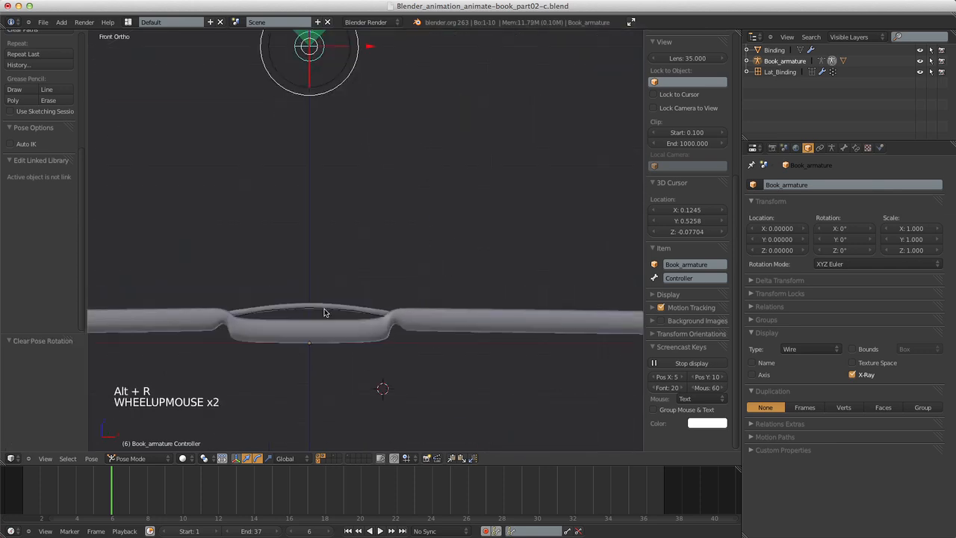
Rotate the Controller bone about 107° in front view to fold the book closed.
scroll(414, 180, "down", 6)
scroll(418, 197, "up", 3)
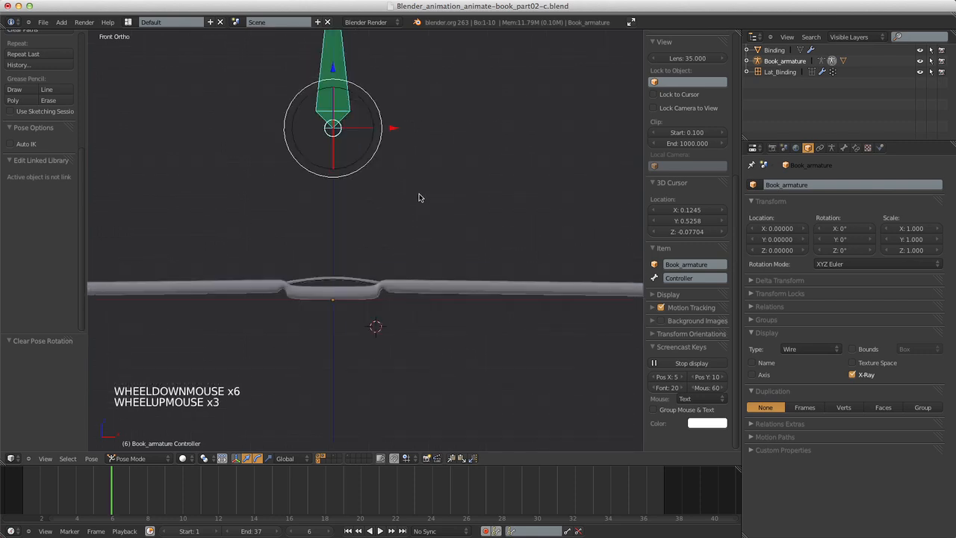
key("r")
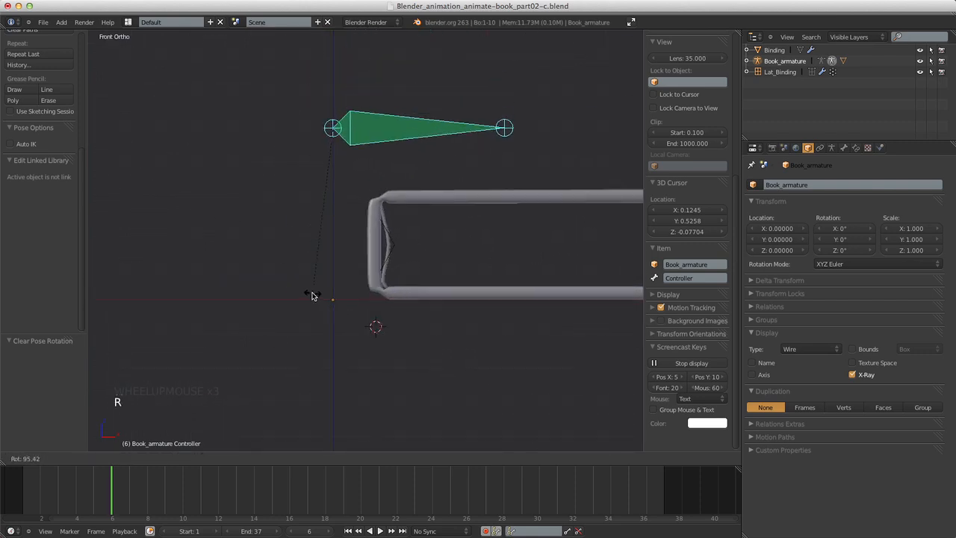
left_click(308, 294)
scroll(413, 274, "up", 6)
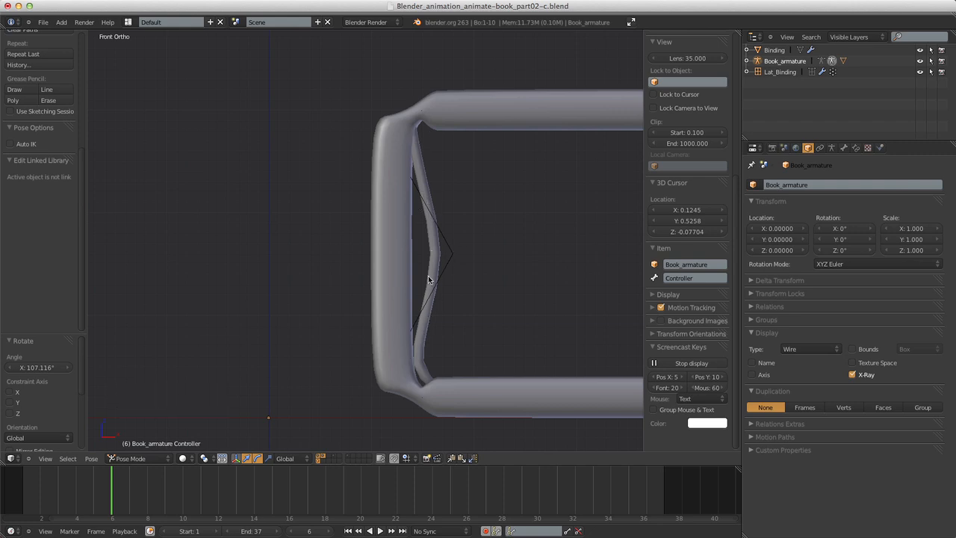
Select the Lat_Binding lattice inside the closed spine and show its lattice data settings.
scroll(487, 260, "down", 3)
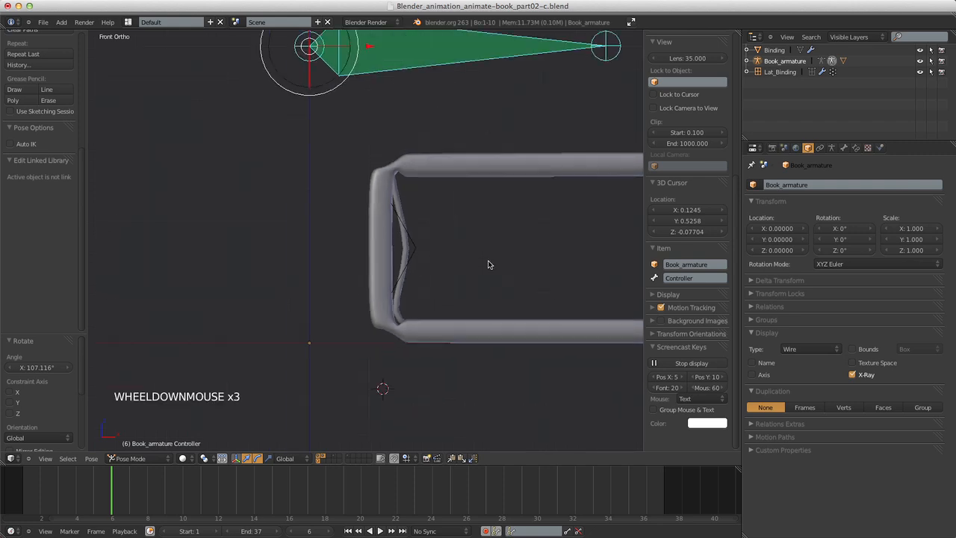
scroll(486, 263, "up", 4)
scroll(487, 263, "down", 4)
middle_click_drag(487, 262, 441, 273)
key("KP_1")
scroll(441, 273, "up", 2)
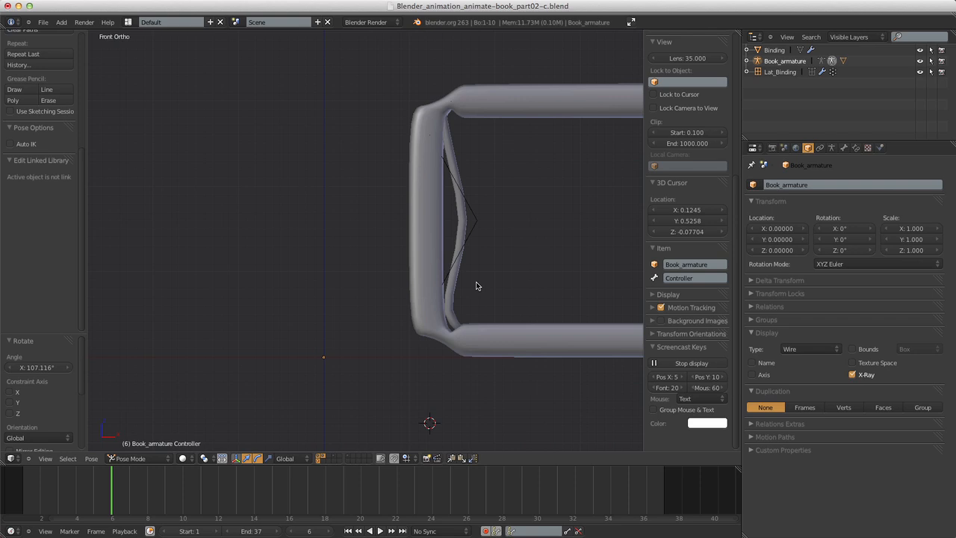
right_click(474, 227)
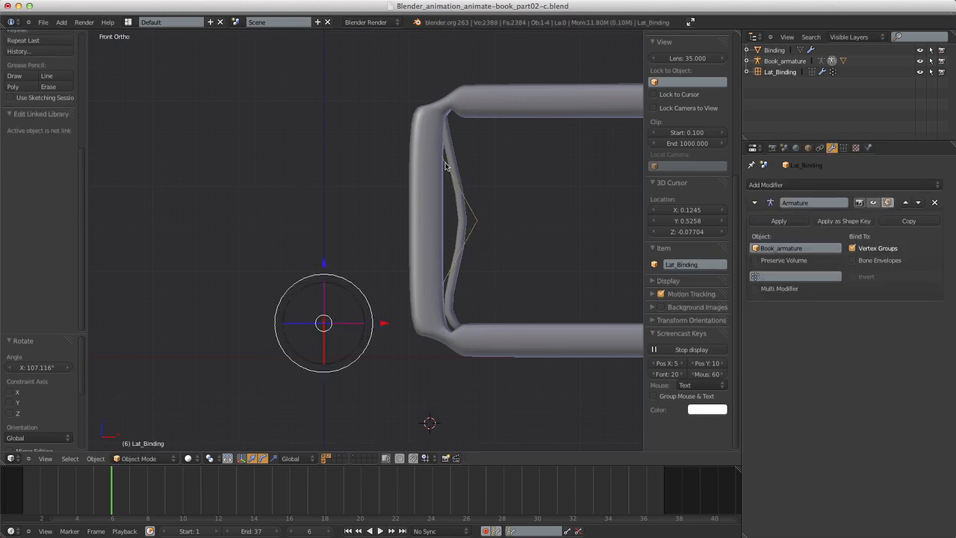
scroll(508, 177, "down", 4)
scroll(507, 202, "up", 1)
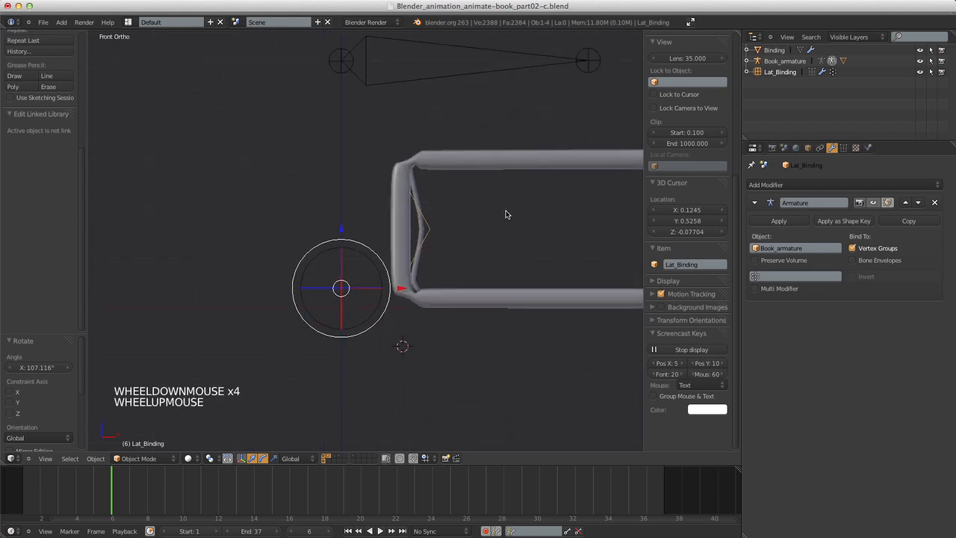
middle_click_drag(505, 213, 496, 219)
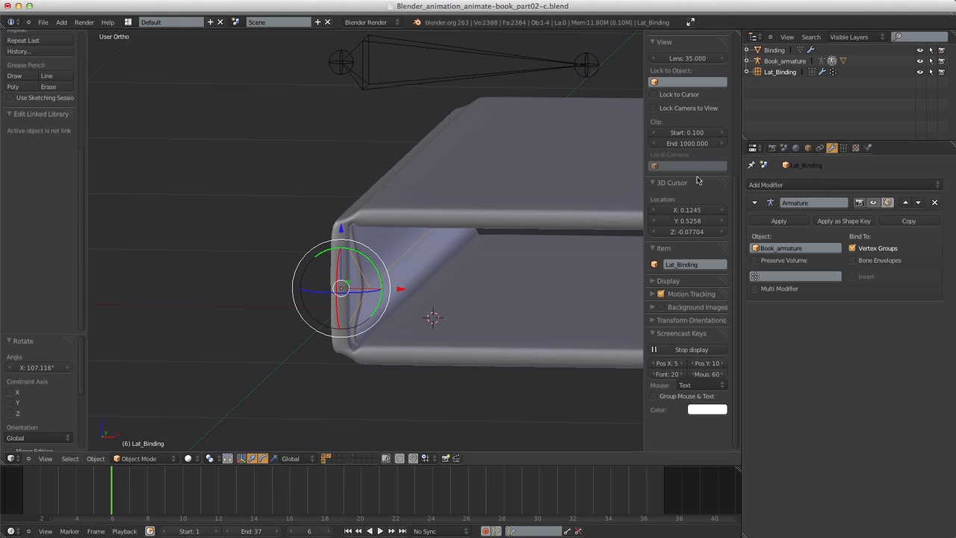
left_click(844, 148)
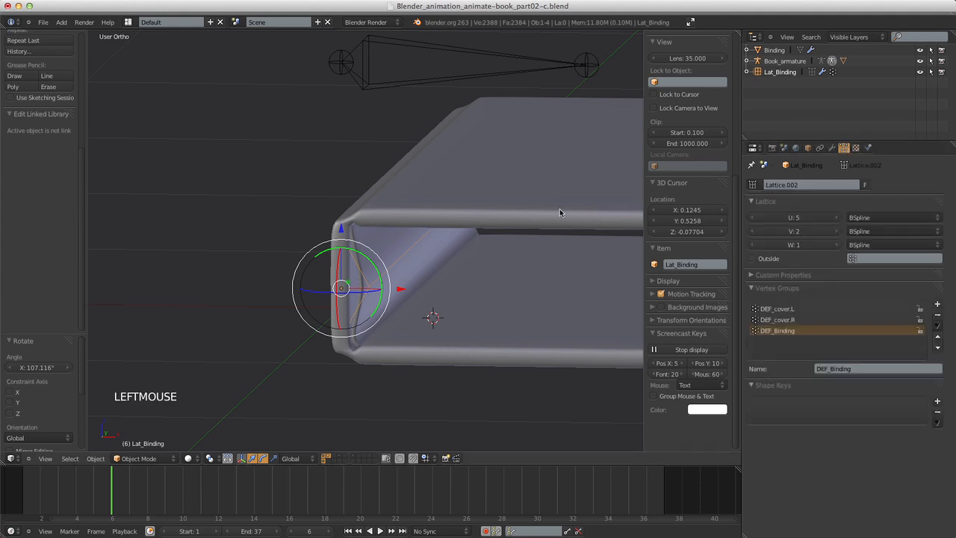
Examine the Lat_Binding lattice and the Binding strip inside the closed spine, from an angle and in front view.
scroll(451, 247, "up", 3)
middle_click_drag(407, 240, 405, 235)
scroll(405, 235, "down", 4)
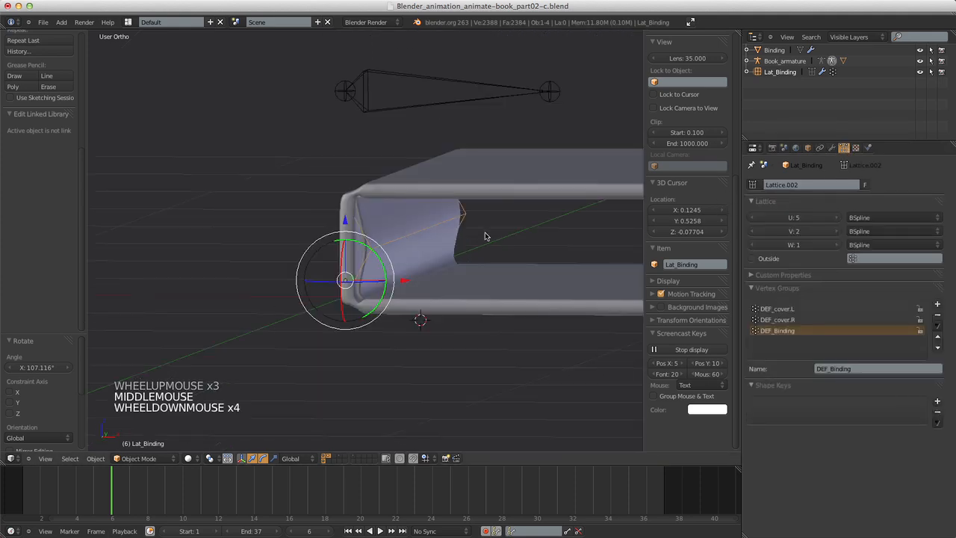
key("KP_1")
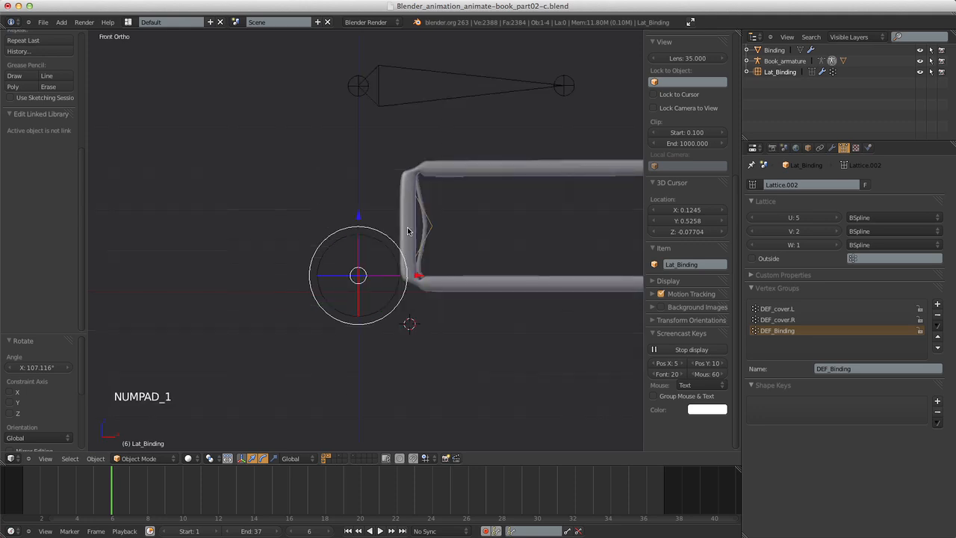
scroll(414, 231, "up", 2)
scroll(438, 233, "down", 1)
middle_click_drag(437, 233, 423, 186, "shift")
scroll(469, 239, "up", 5)
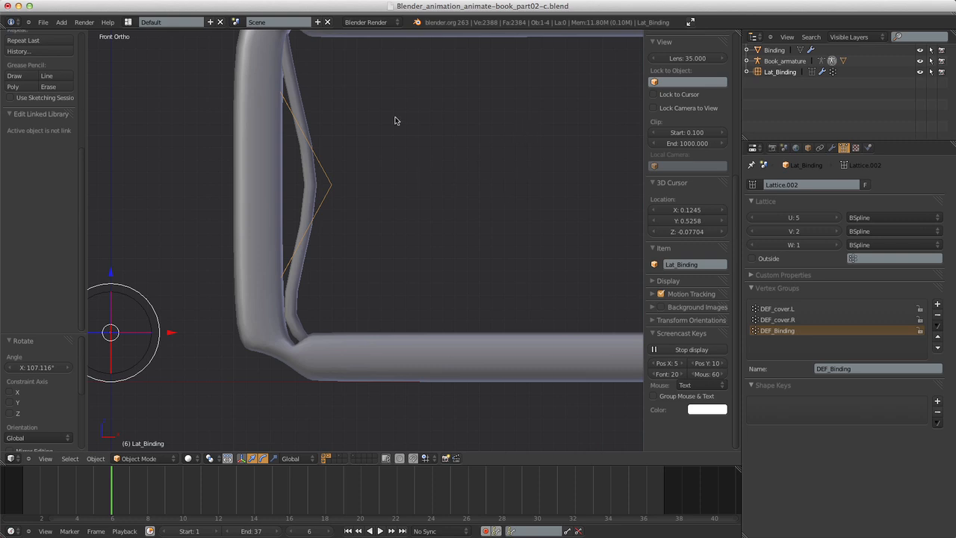
scroll(857, 336, "down", 2)
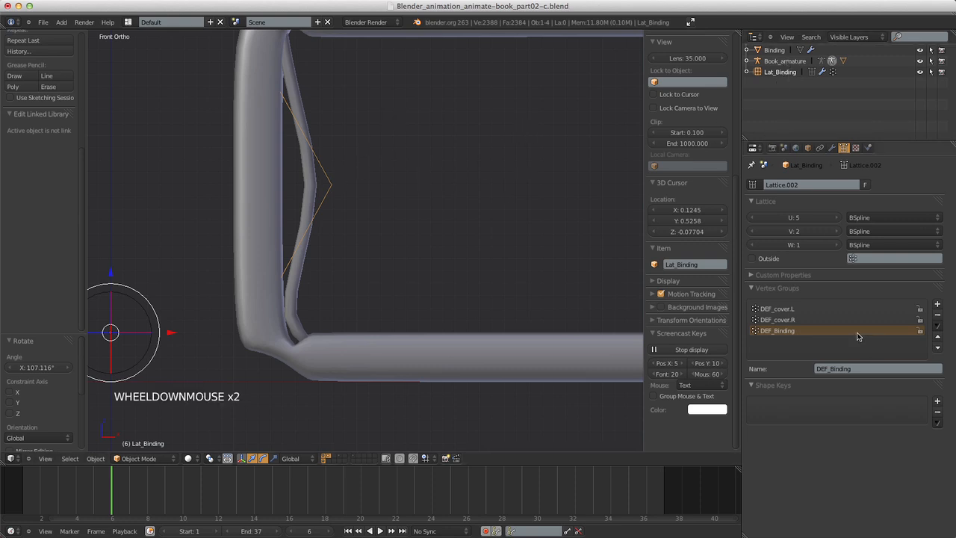
Collapse the Vertex Groups settings and add a Basis shape key to Lat_Binding.
left_click(789, 289)
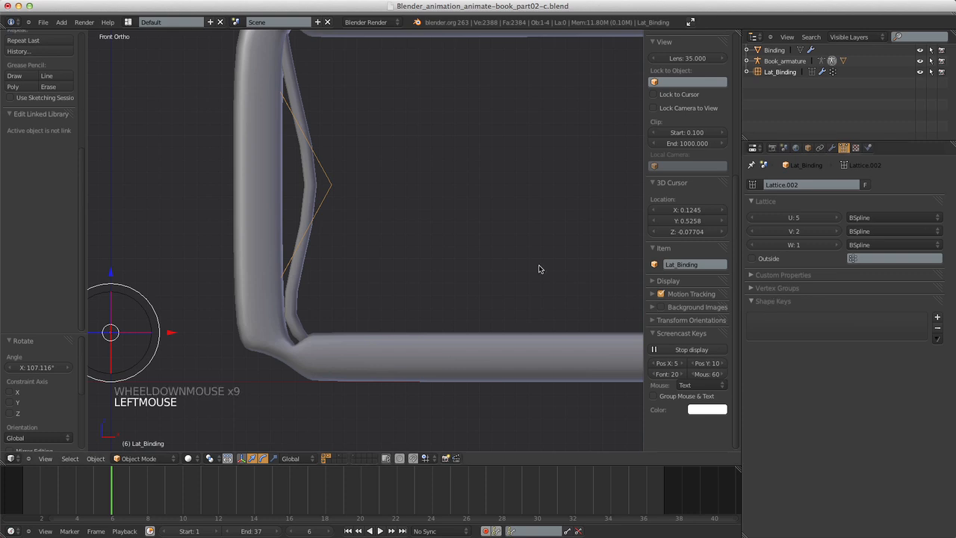
scroll(431, 218, "down", 4)
scroll(345, 175, "up", 6)
scroll(345, 175, "down", 2)
scroll(346, 177, "up", 1)
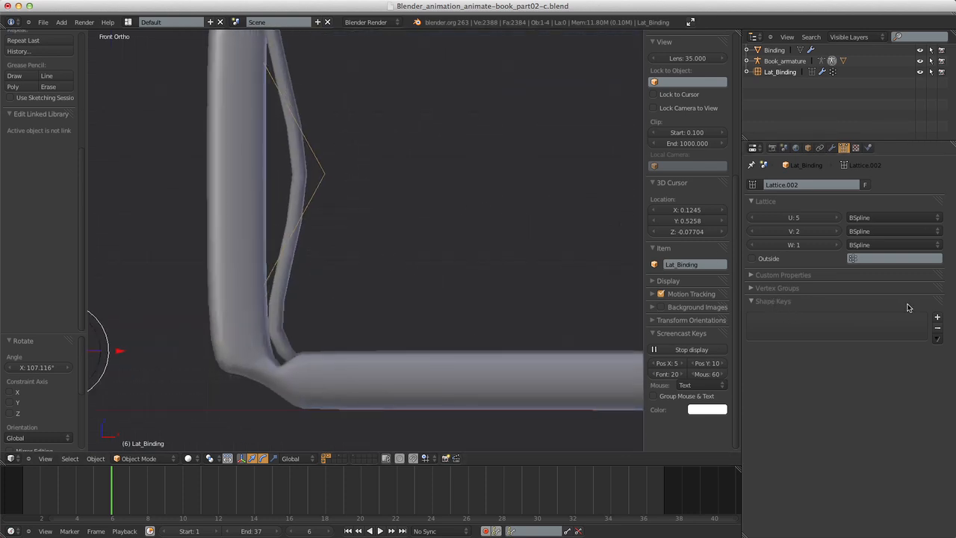
left_click(938, 319)
scroll(504, 232, "down", 5)
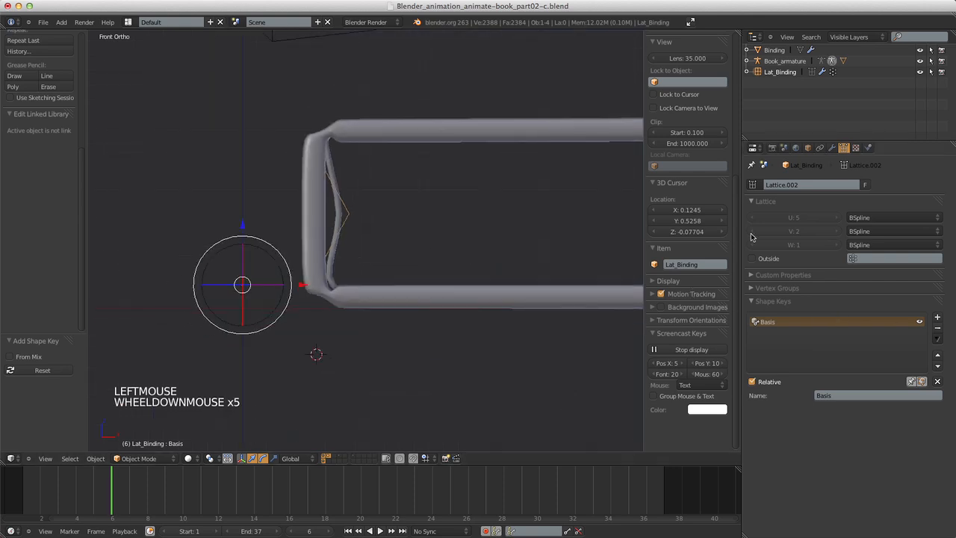
left_click(938, 328)
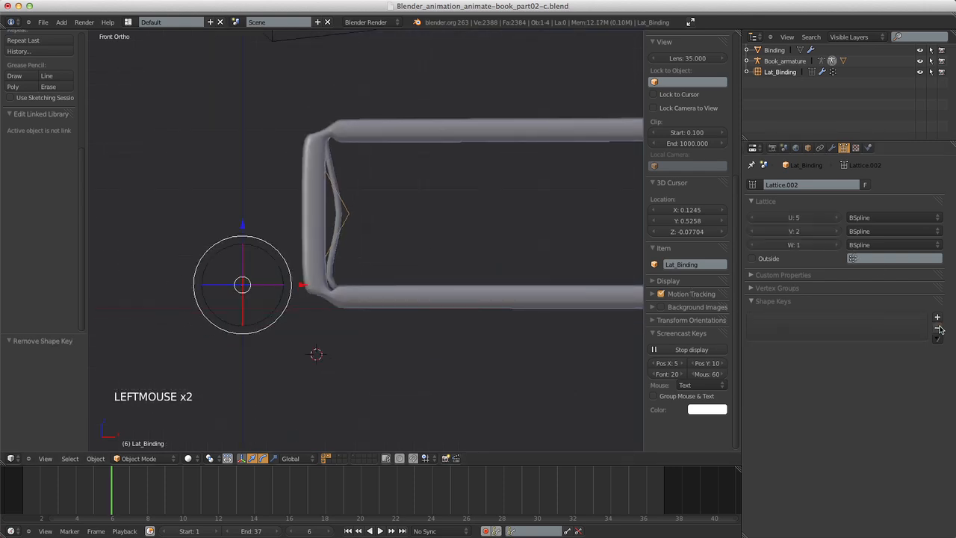
left_click(938, 318)
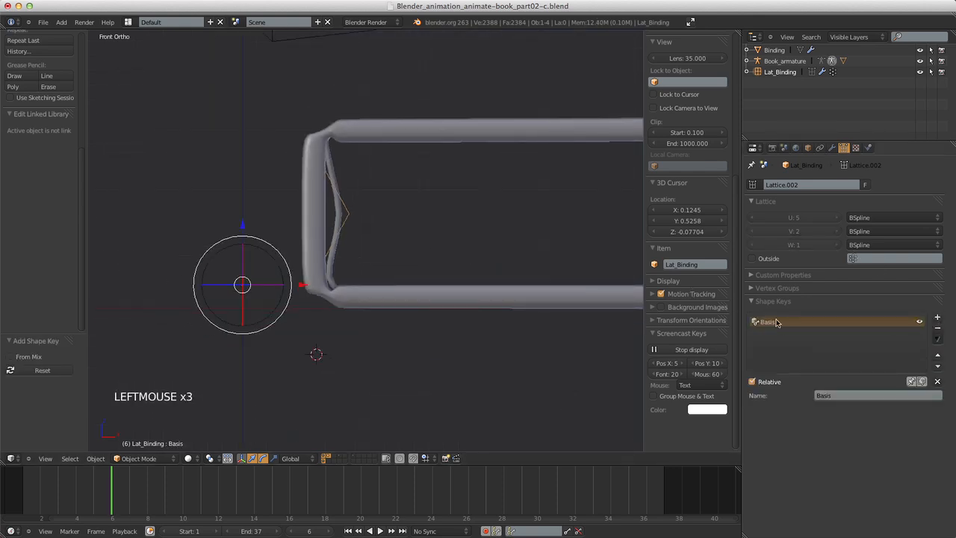
Add a second shape key, Key 1, to Lat_Binding on top of Basis.
scroll(418, 236, "up", 1)
scroll(418, 236, "down", 1)
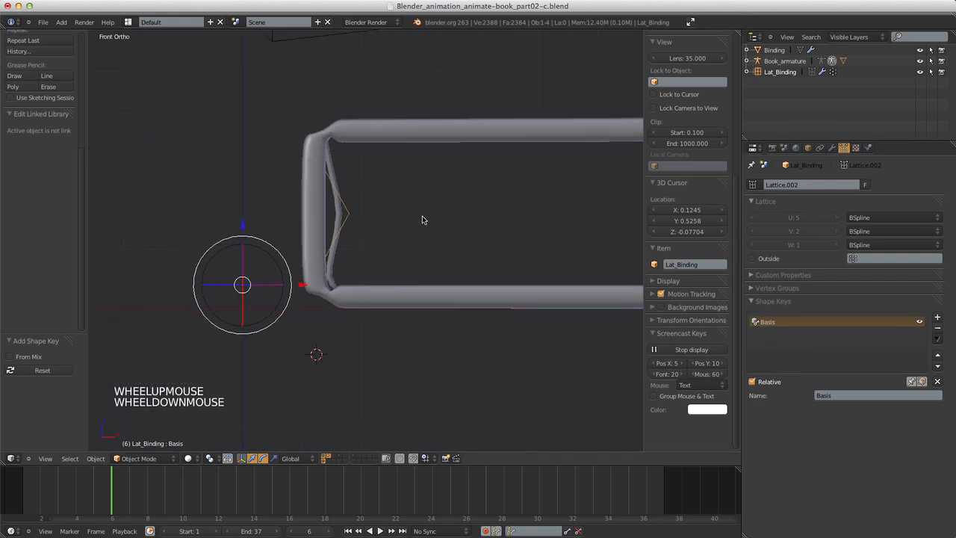
left_click(937, 318)
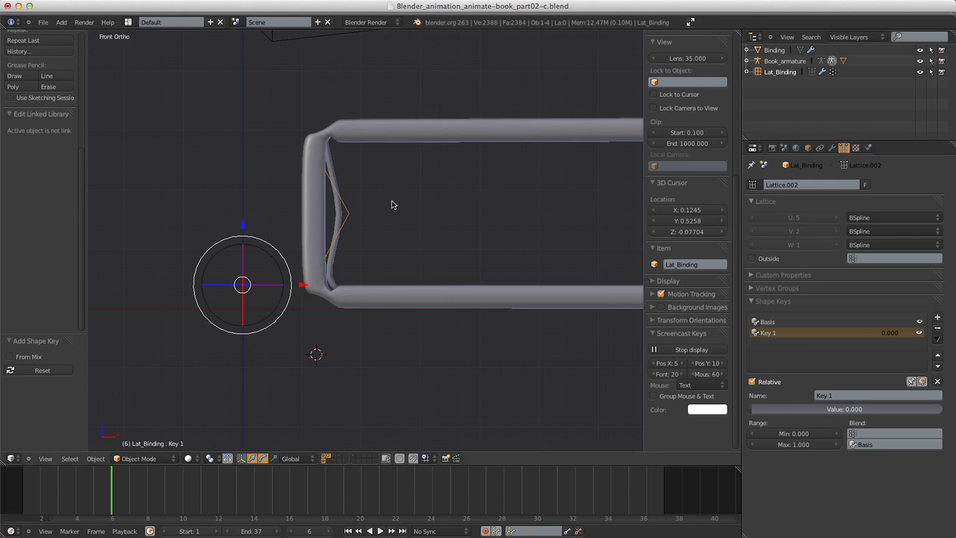
scroll(389, 199, "down", 6)
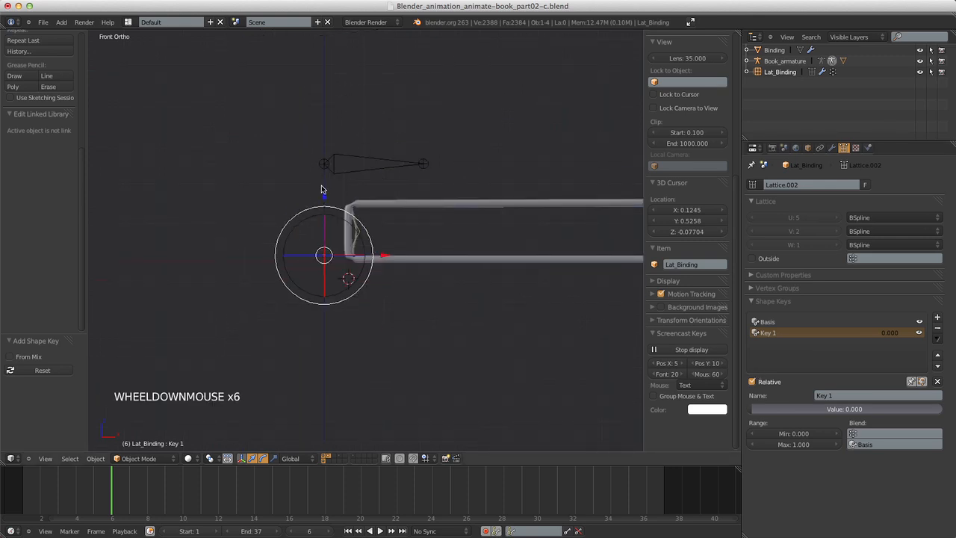
right_click(366, 169)
scroll(367, 231, "up", 7)
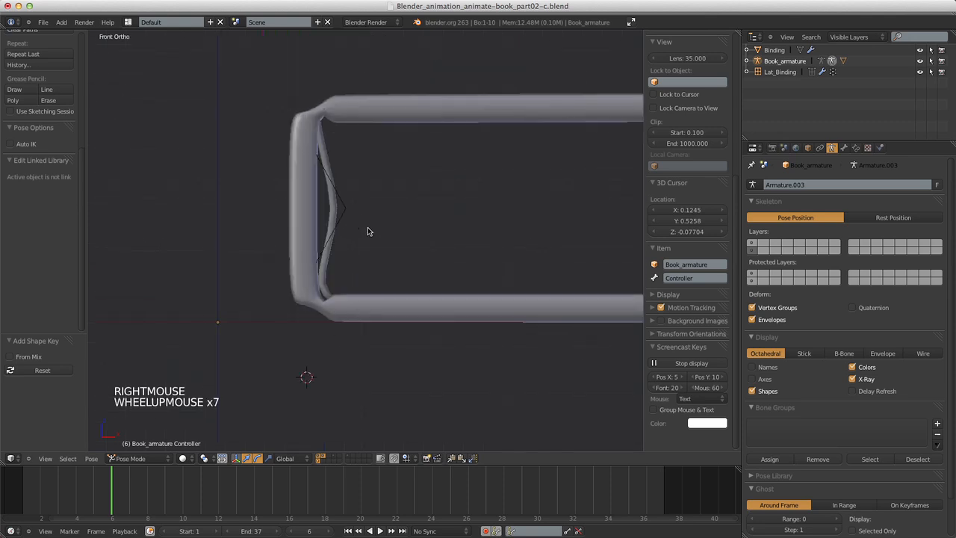
Open Lat_Binding in Edit Mode and enable its Armature modifier for Edit Mode so its points are edited in the posed shape.
right_click(337, 199)
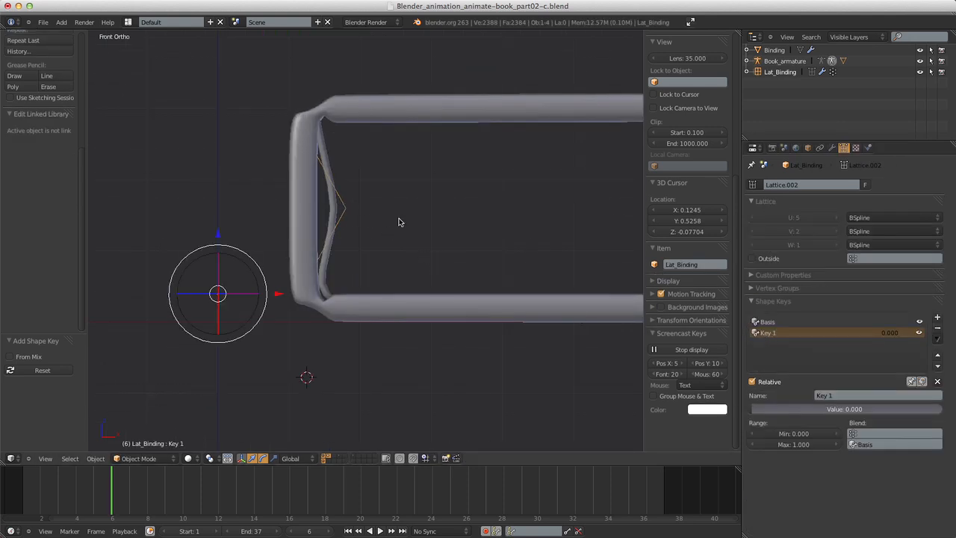
key("Tab")
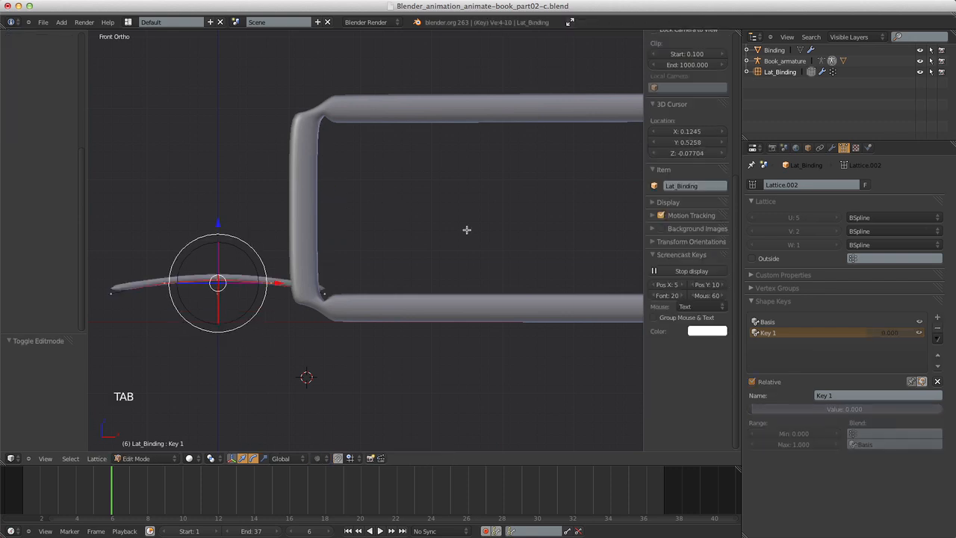
left_click(832, 148)
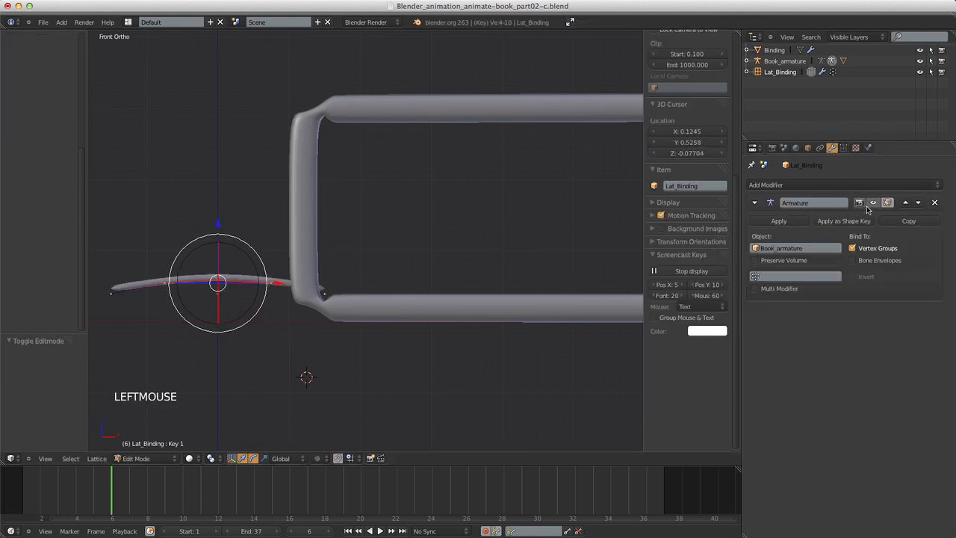
left_click(889, 202)
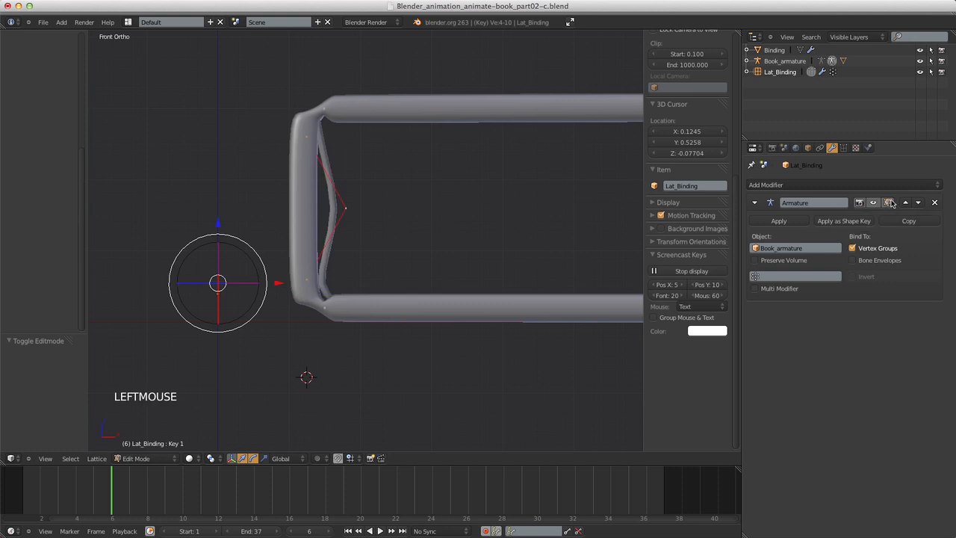
left_click(844, 147)
With Key 1 active, select only the lattice's two middle points and move them about -0.029 along global Z, towards the spine.
scroll(461, 238, "up", 7)
scroll(446, 216, "down", 6)
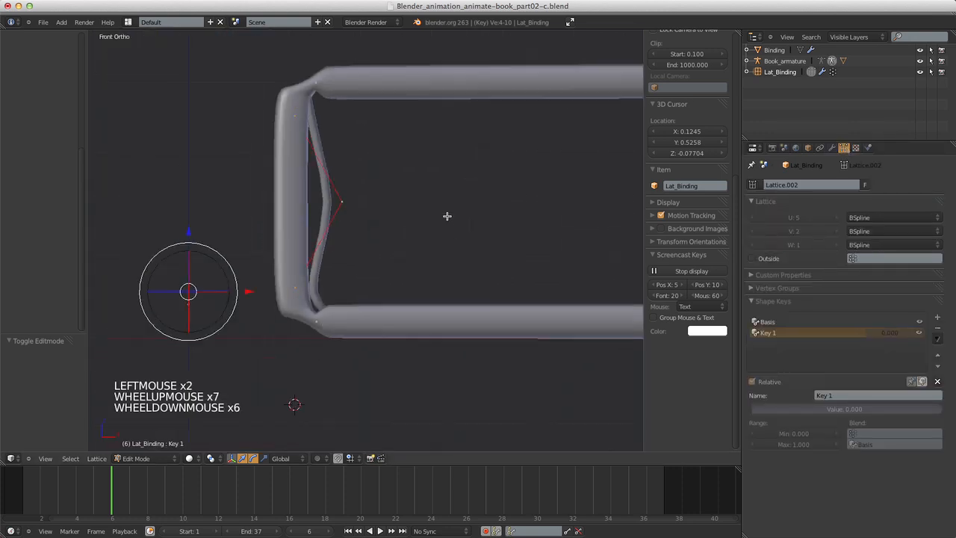
scroll(446, 216, "up", 1)
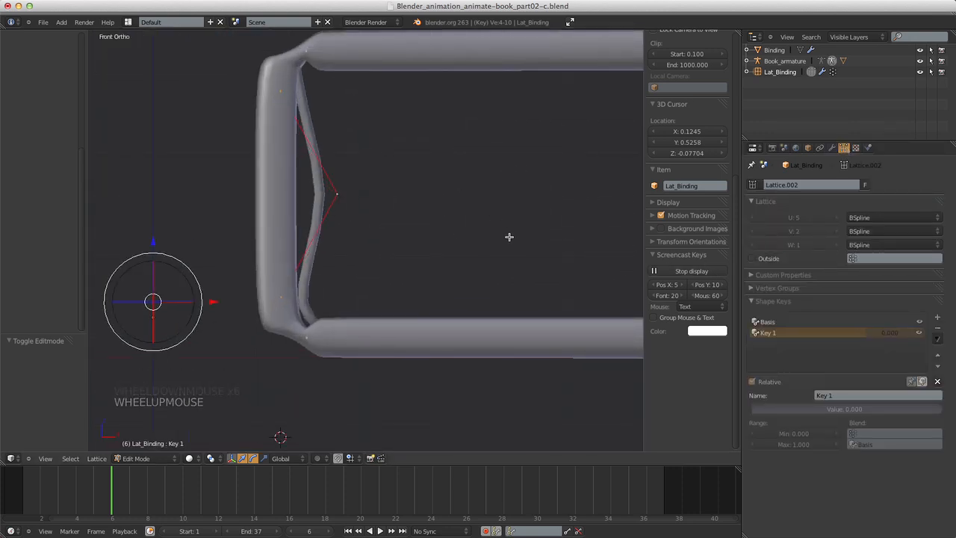
key("a")
key("a")
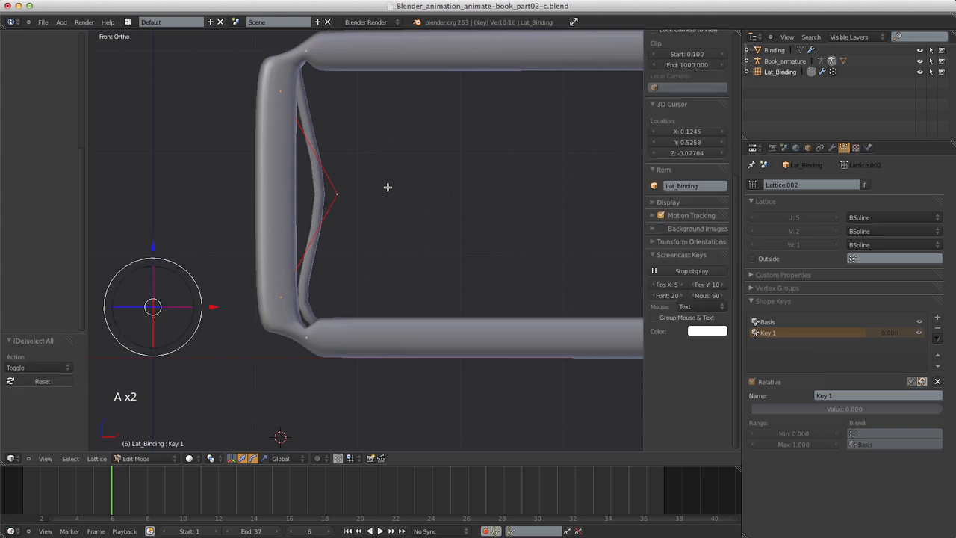
key("a")
key("b")
left_click_drag(319, 166, 366, 213)
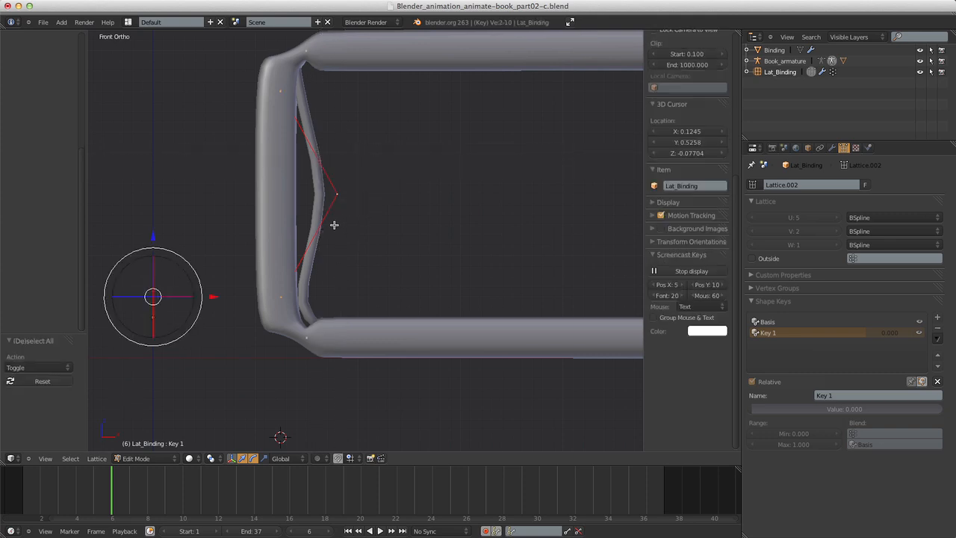
key("g")
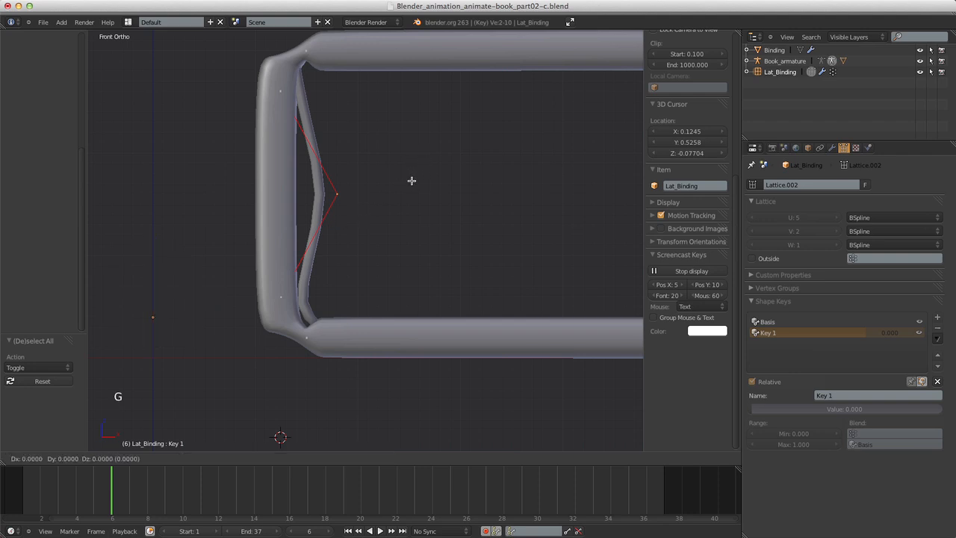
key("z")
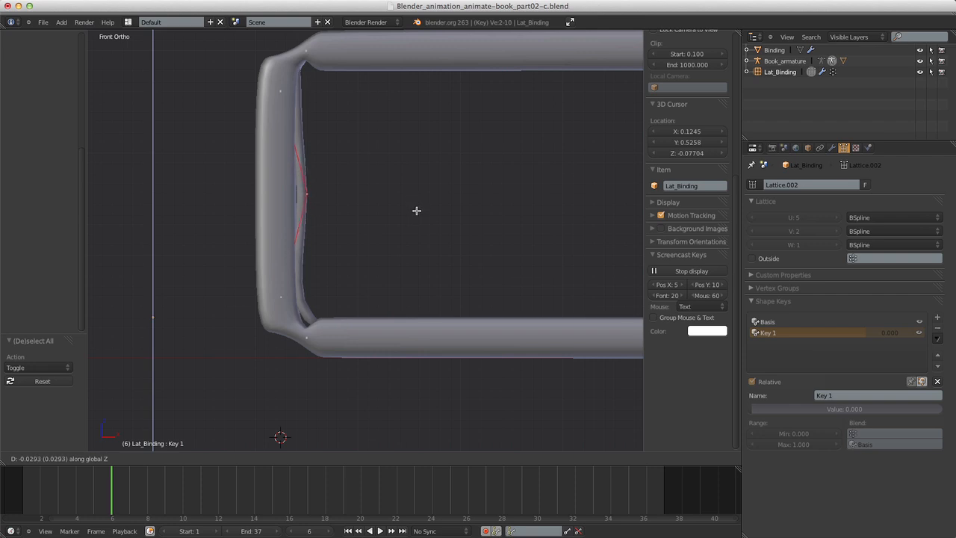
left_click(417, 211)
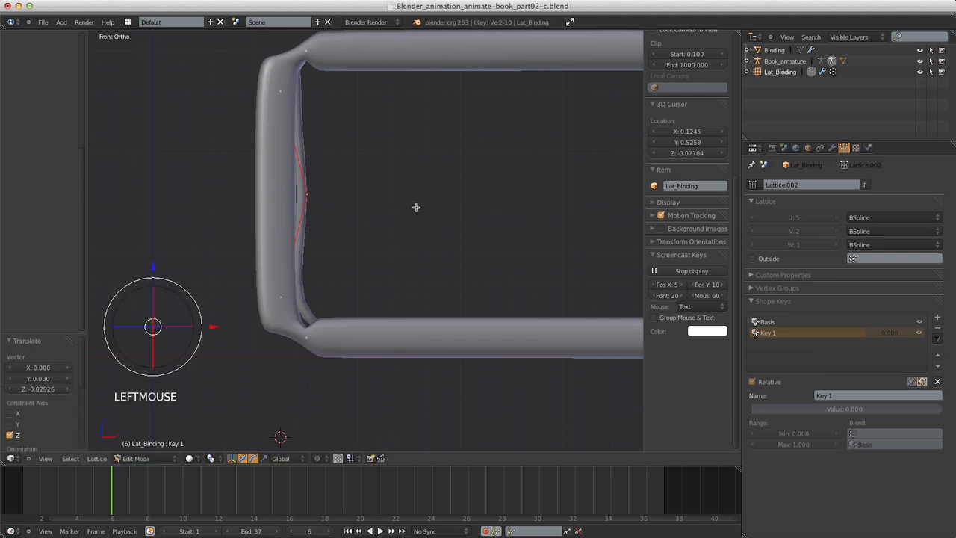
Return Lat_Binding to Object Mode and check the Binding strip from an angle and in front view.
middle_click_drag(405, 211, 393, 190)
key("Tab")
scroll(393, 194, "down", 4)
scroll(393, 193, "up", 1)
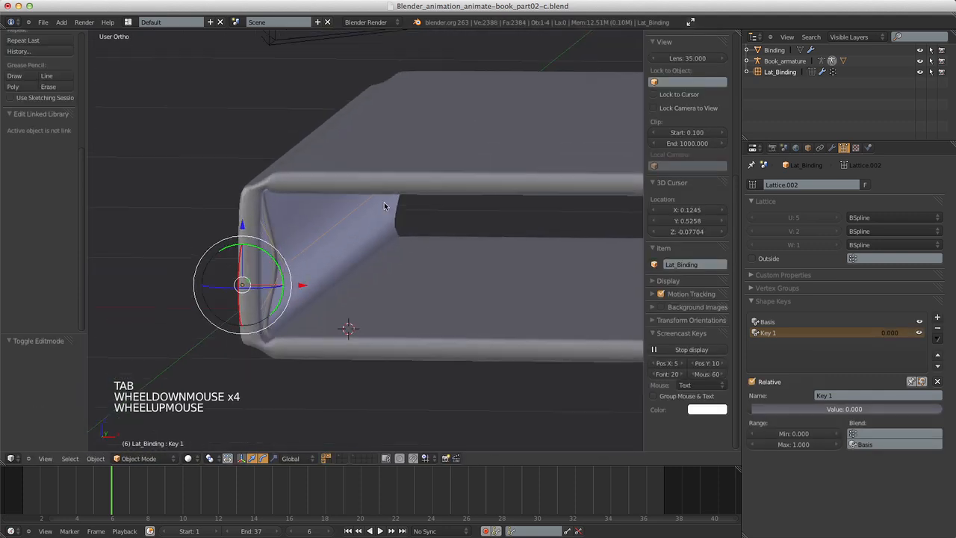
key("KP_1")
scroll(377, 163, "up", 2)
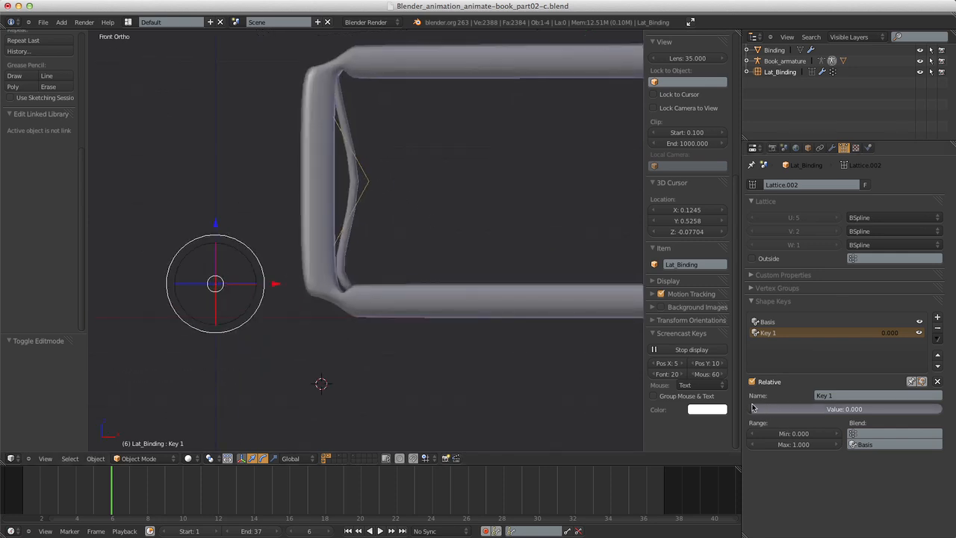
Raise Key 1's value to 1.000 and examine the corrected Binding strip against its lattice in the closed pose.
left_click_drag(751, 407, 954, 407)
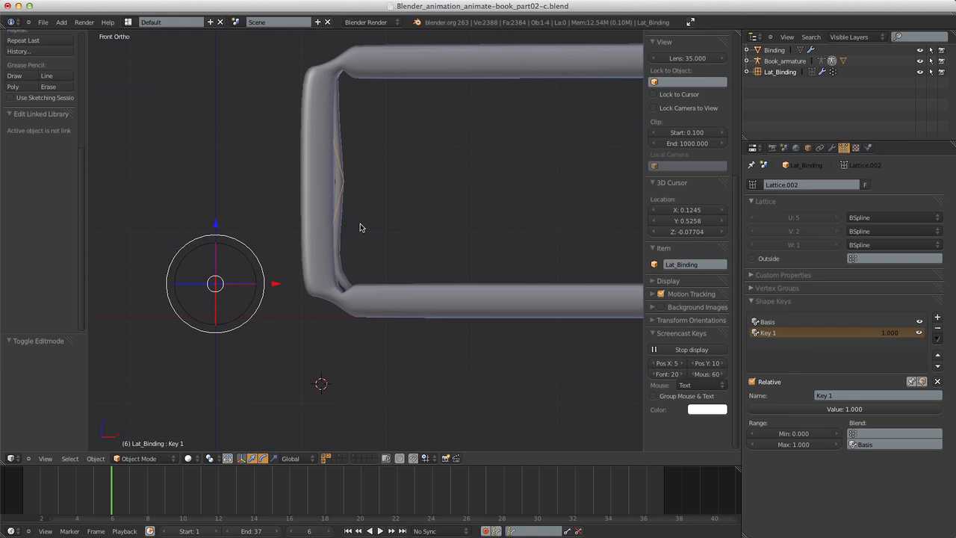
right_click(344, 243)
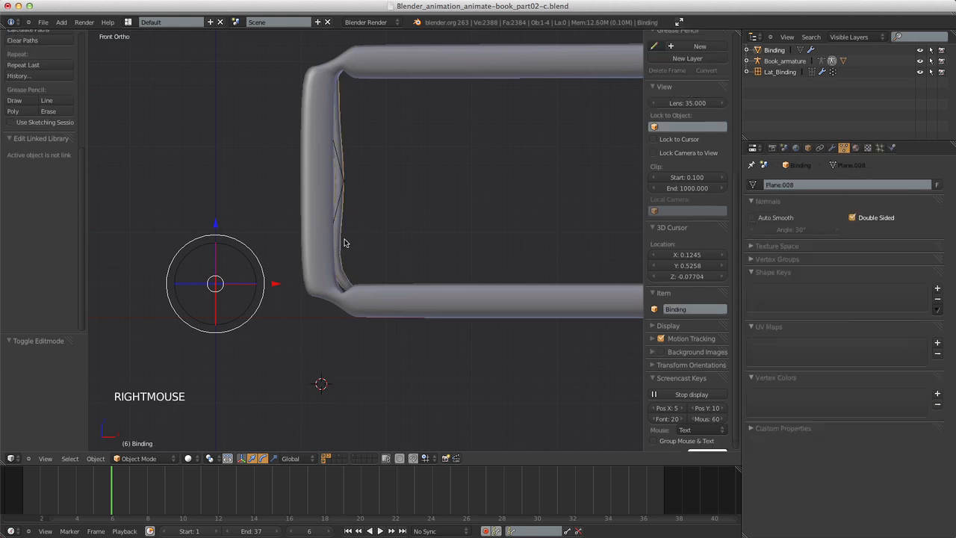
right_click(341, 192)
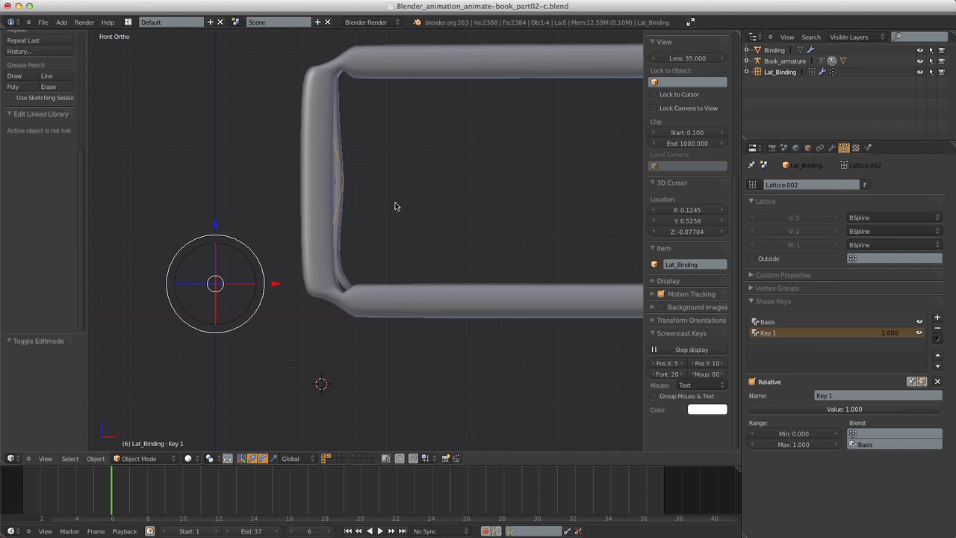
With the Basis shape key active, set Lat_Binding's U interpolation to Linear.
left_click(784, 321)
left_click(879, 218)
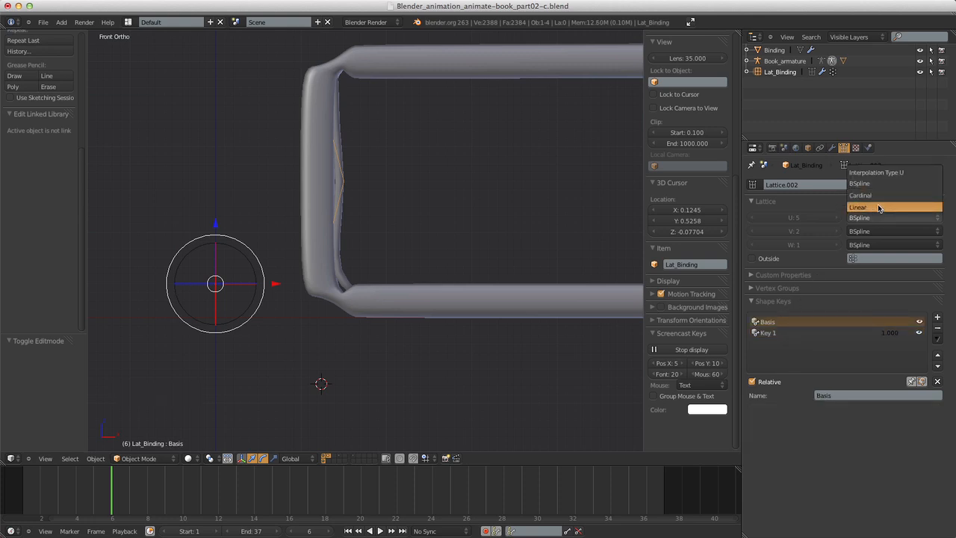
left_click(878, 207)
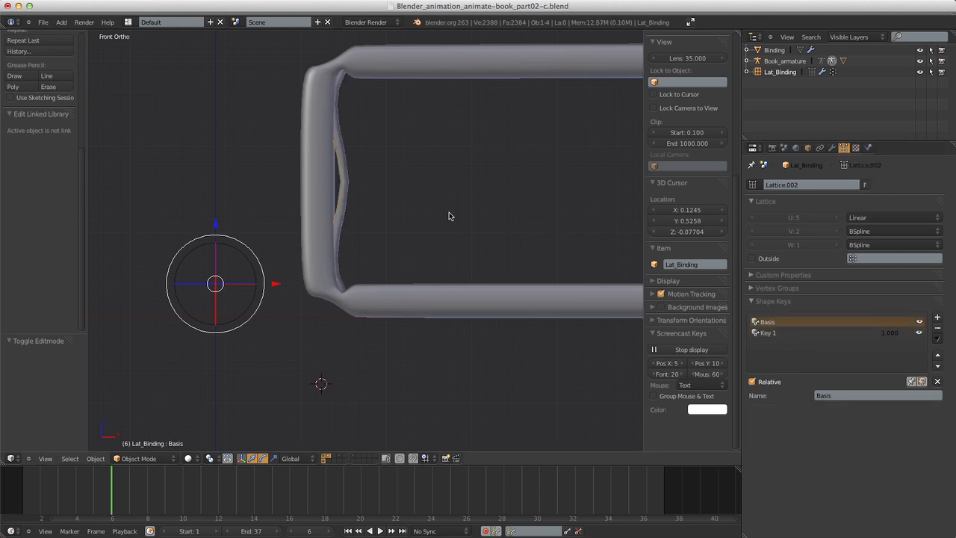
Make Key 1 active, set its value back to 0.000 and open Lat_Binding in Edit Mode.
left_click(782, 333)
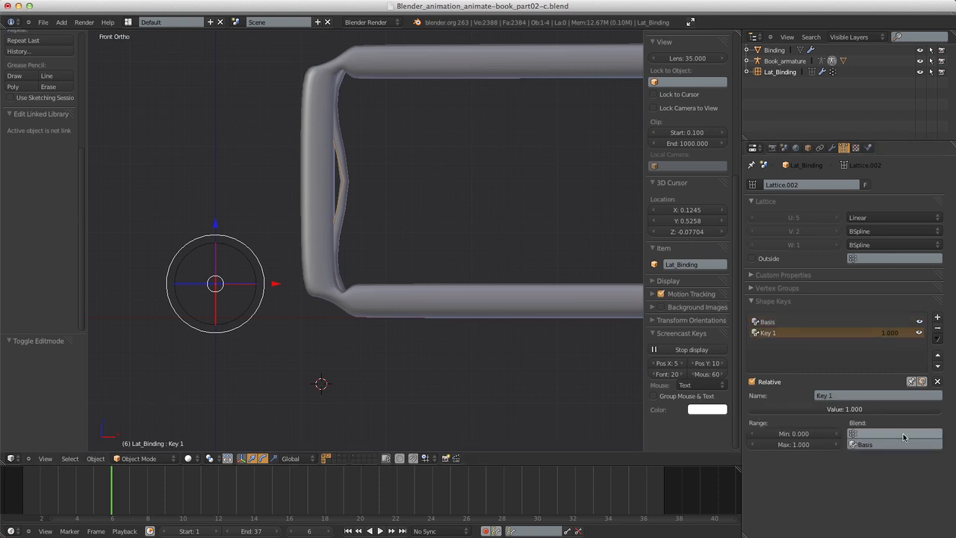
left_click_drag(860, 414, 598, 413)
key("Tab")
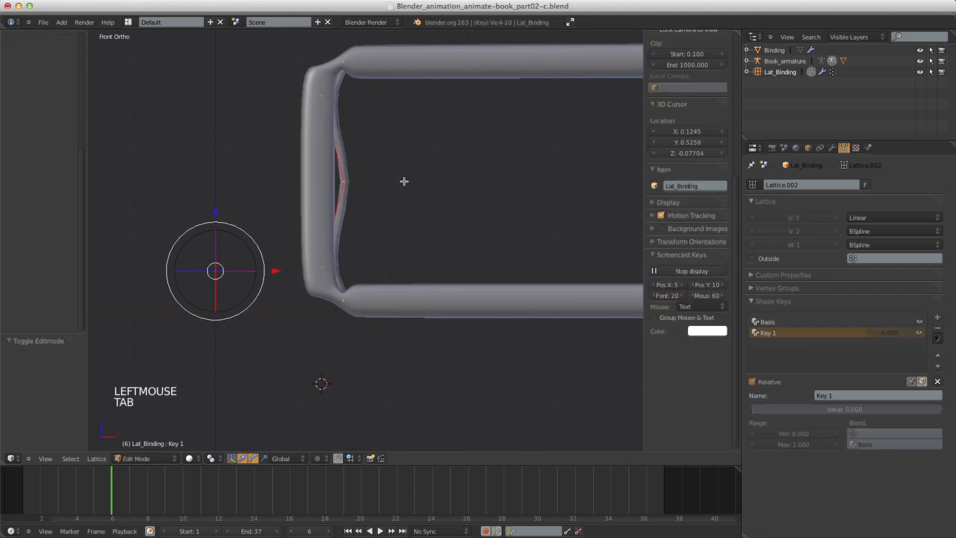
key("g")
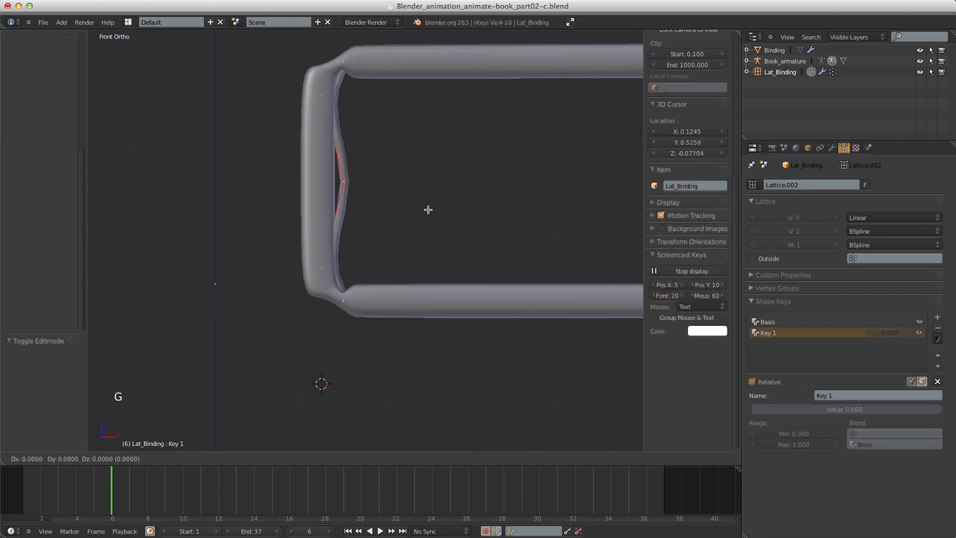
key("z")
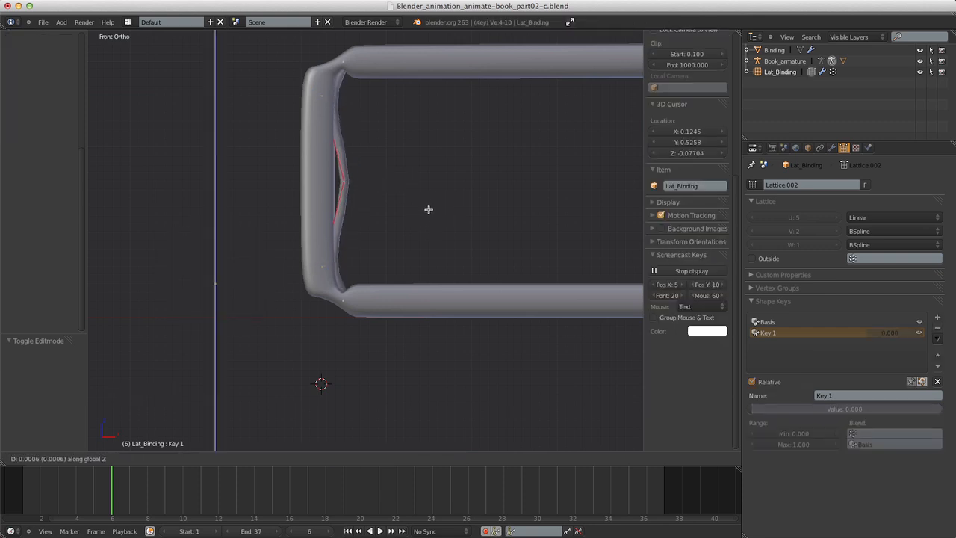
right_click(427, 202)
Select only the lattice's two middle points and move them about -0.011 along global Z, towards the spine.
key("a")
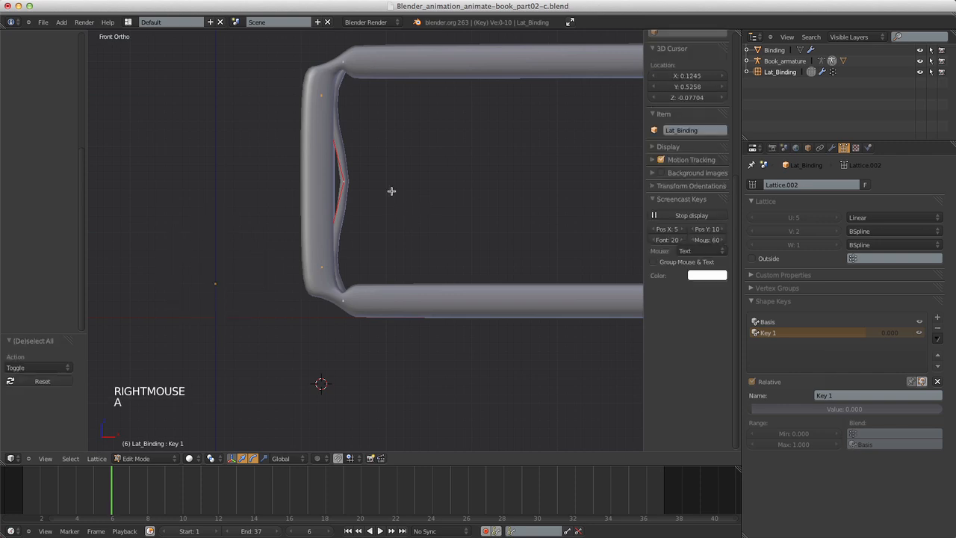
key("b")
left_click_drag(391, 187, 402, 192)
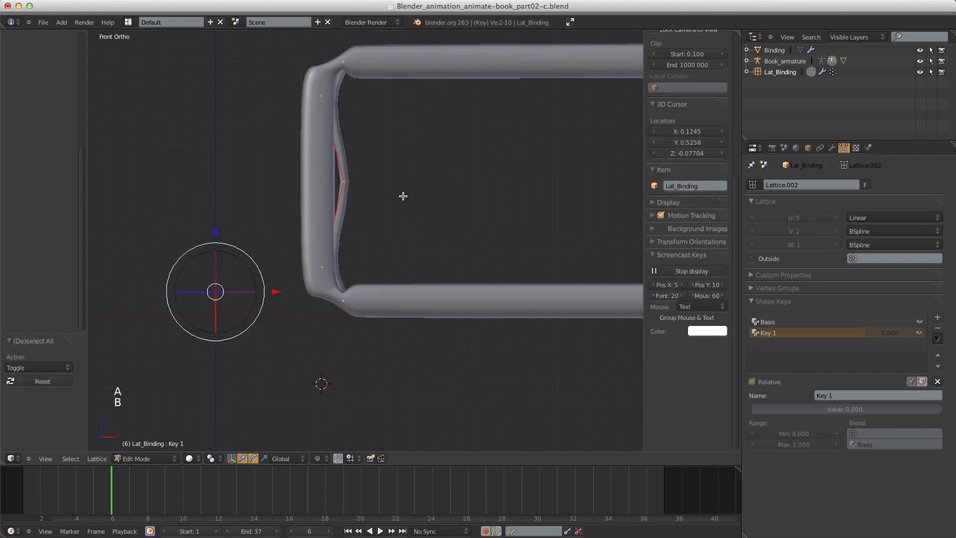
key("g")
key("z")
left_click(453, 200)
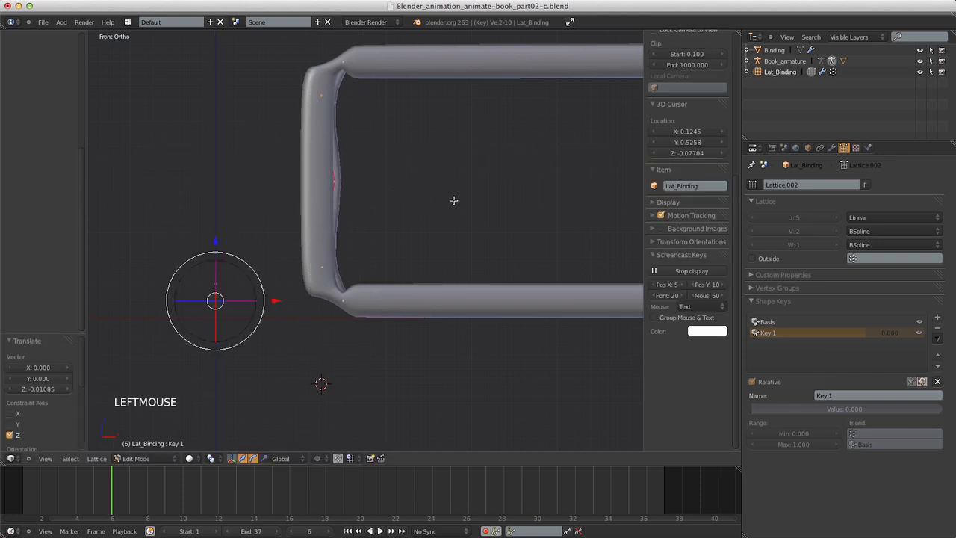
Select the two pairs of lattice points between the middle and the ends and move them about 0.022 along global Z.
key("a")
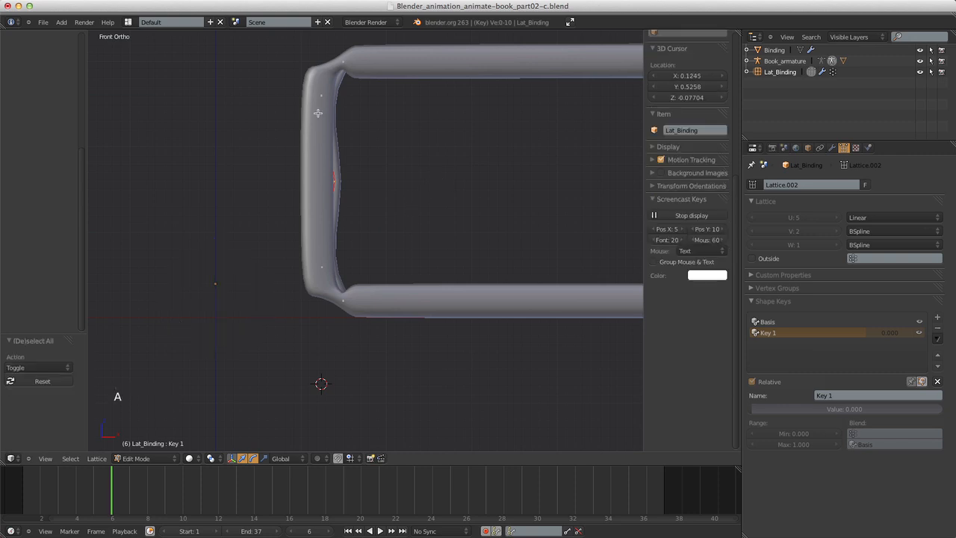
key("b")
left_click_drag(292, 80, 345, 111)
key("b")
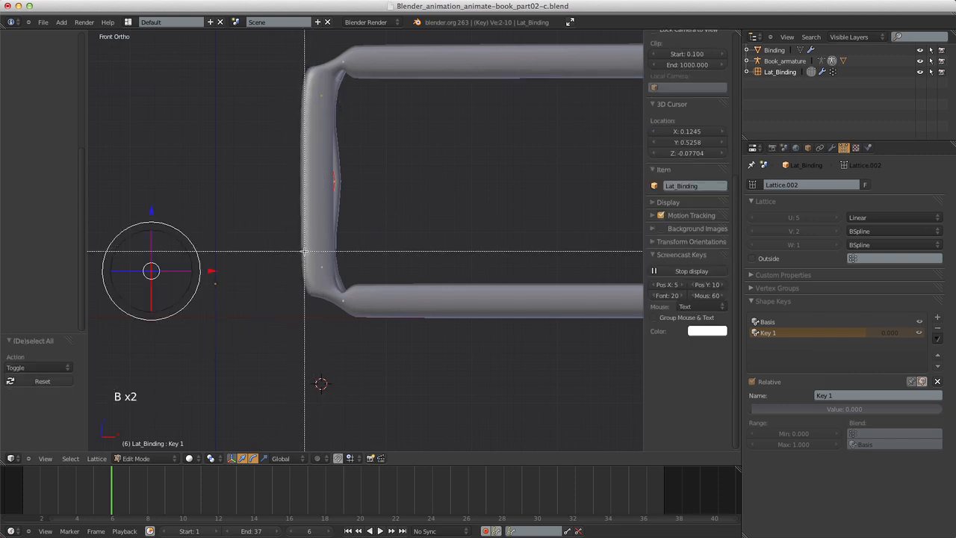
left_click_drag(314, 255, 348, 276)
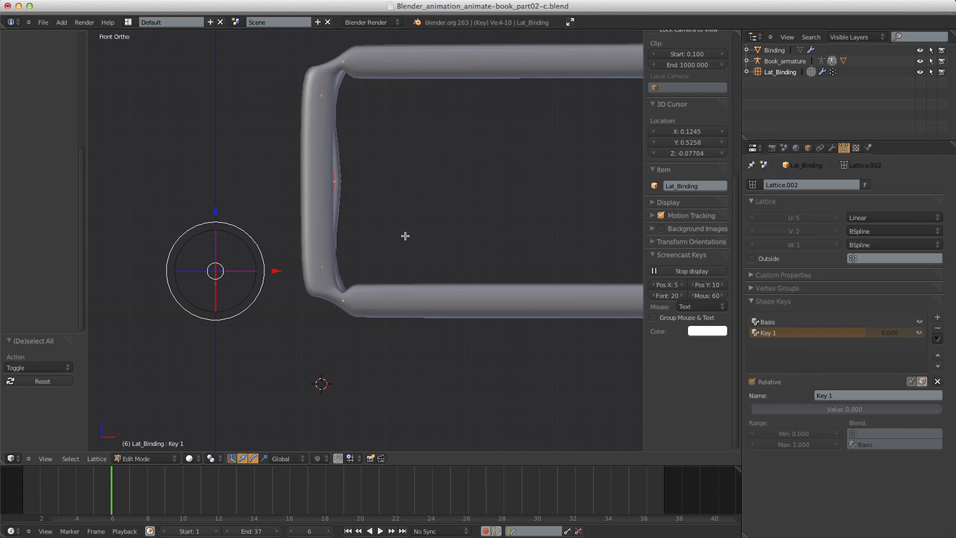
key("g")
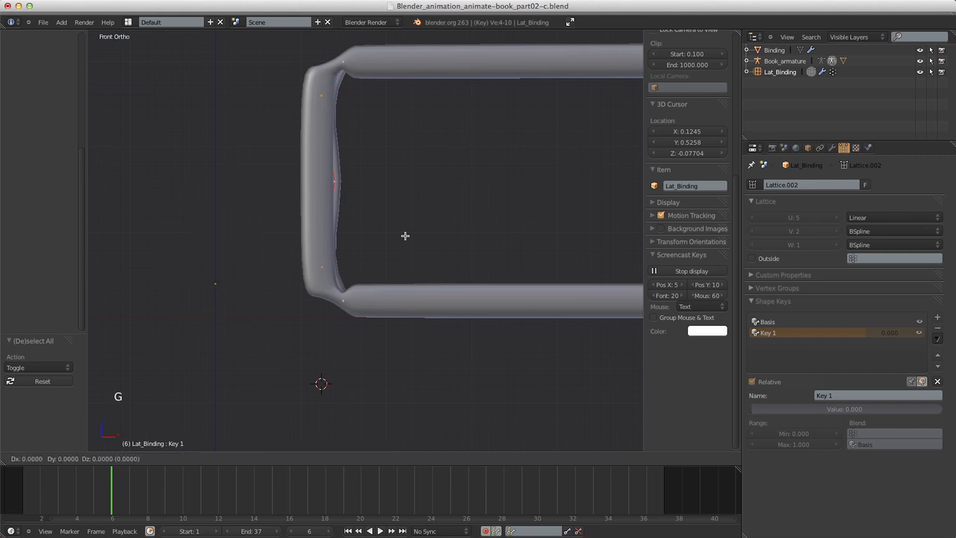
key("z")
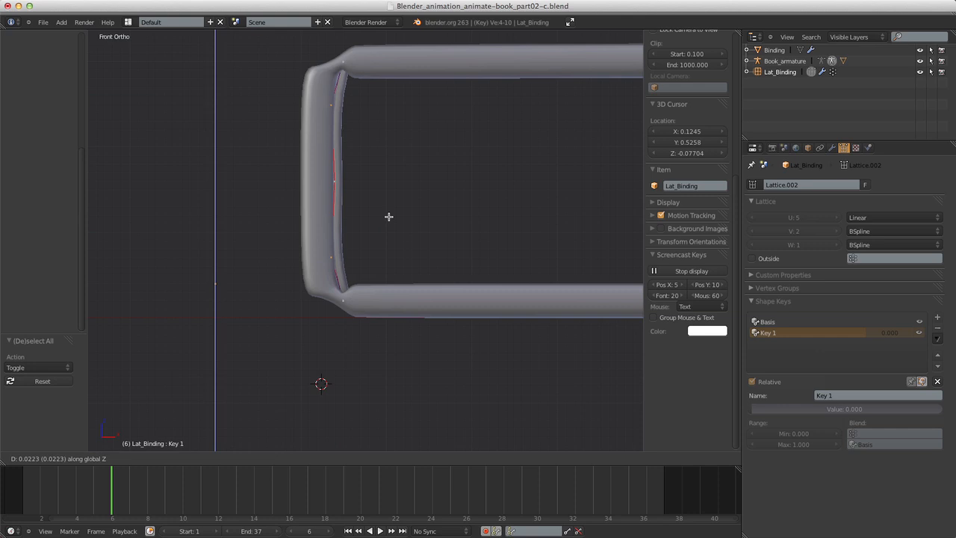
left_click(412, 205)
Return Lat_Binding to Object Mode, set Key 1's value to 1.000 and inspect the closed book's binding from an angle.
key("Tab")
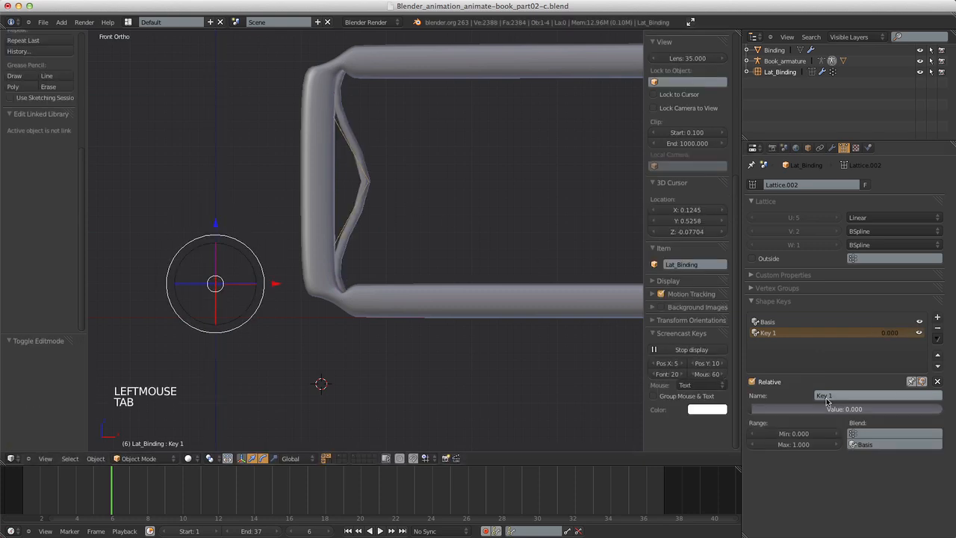
left_click_drag(771, 419, 954, 387)
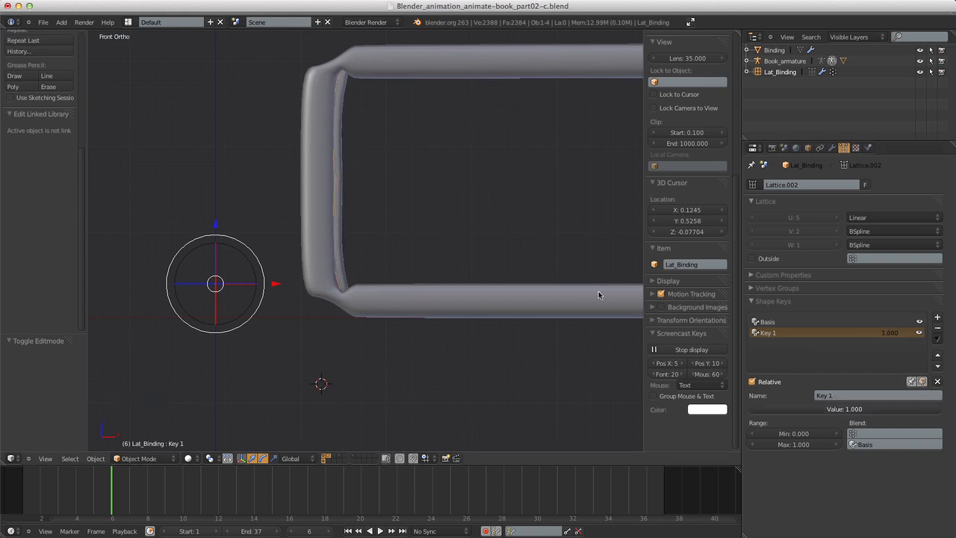
key("a")
scroll(392, 128, "down", 6)
middle_click_drag(450, 228, 432, 243)
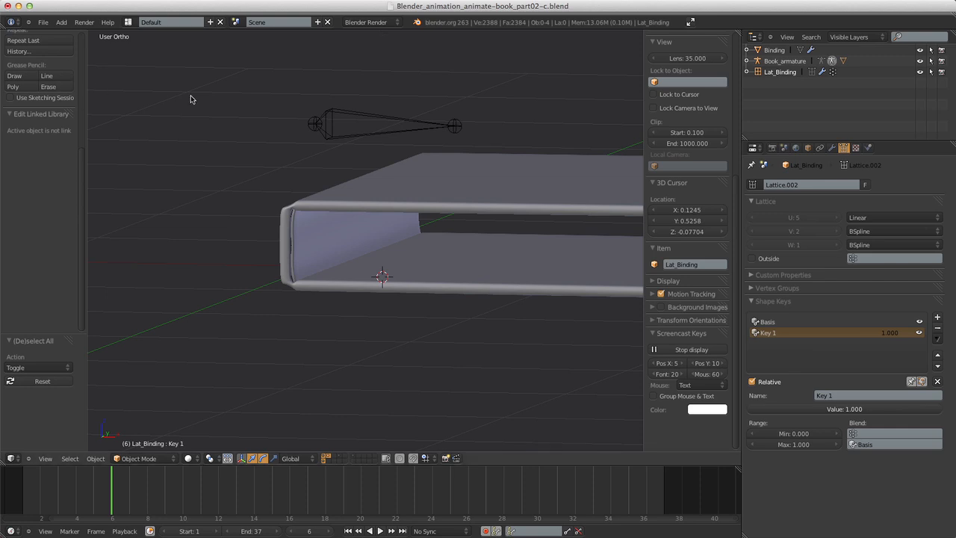
Clear the rotation of Book_armature's Controller bone to open the book, and inspect the binding close up in front view.
right_click(350, 121)
key("alt+r")
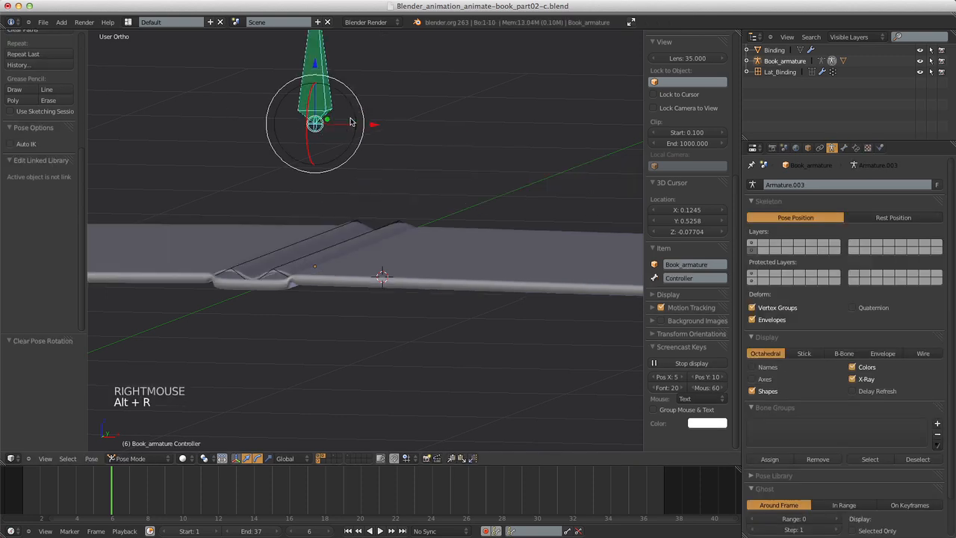
scroll(296, 209, "up", 3)
key("KP_1")
scroll(295, 211, "up", 3)
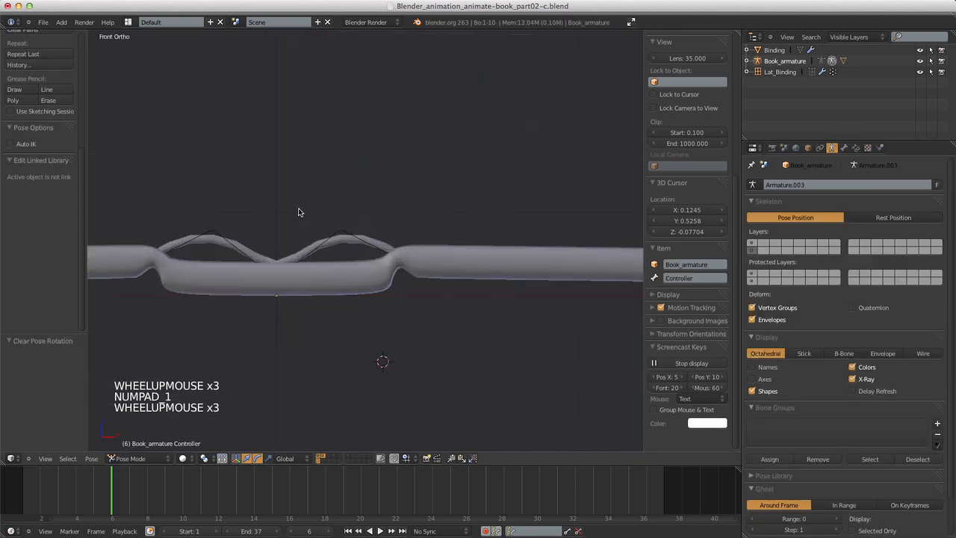
middle_click_drag(299, 211, 376, 143, "shift")
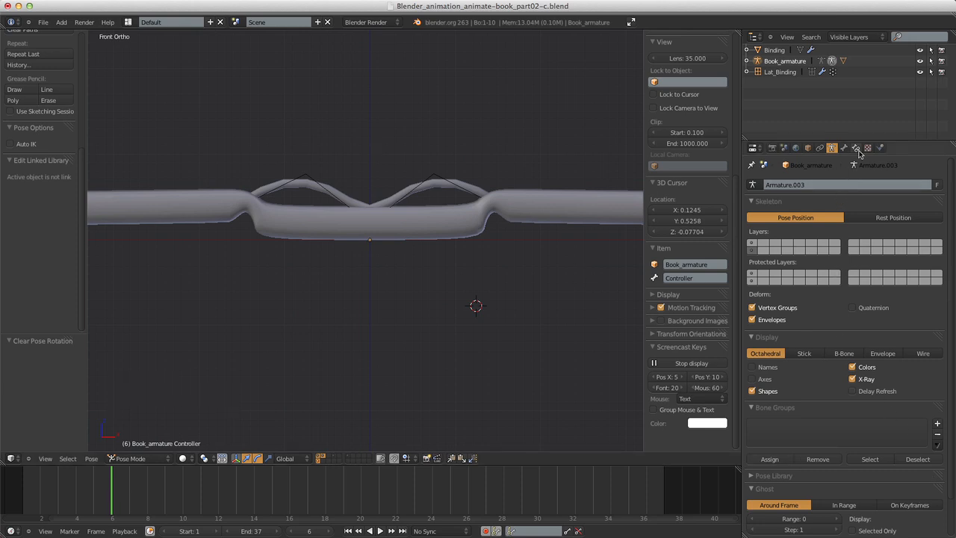
Select Lat_Binding and lower Key 1's value to 0.000 for the open pose.
right_click(430, 176)
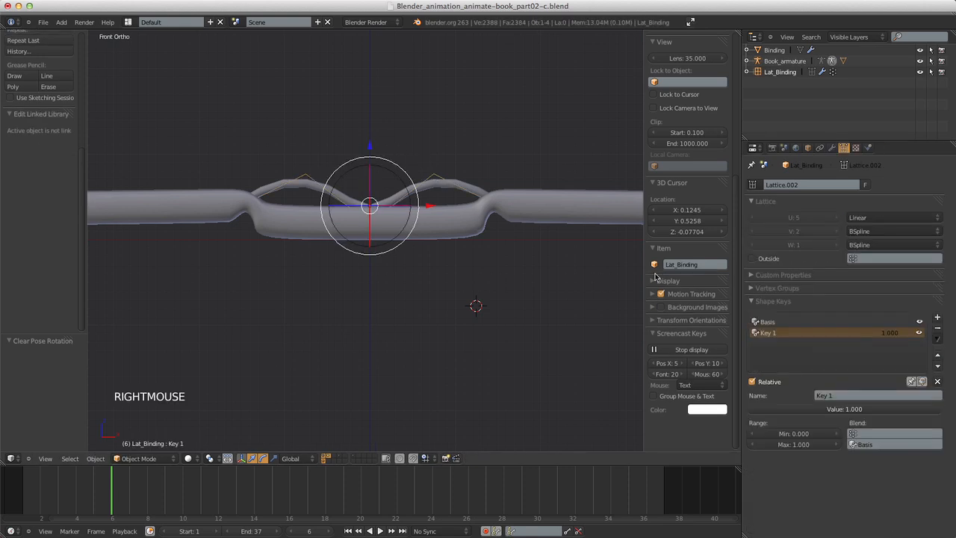
left_click(814, 409)
left_click_drag(814, 408, 574, 420)
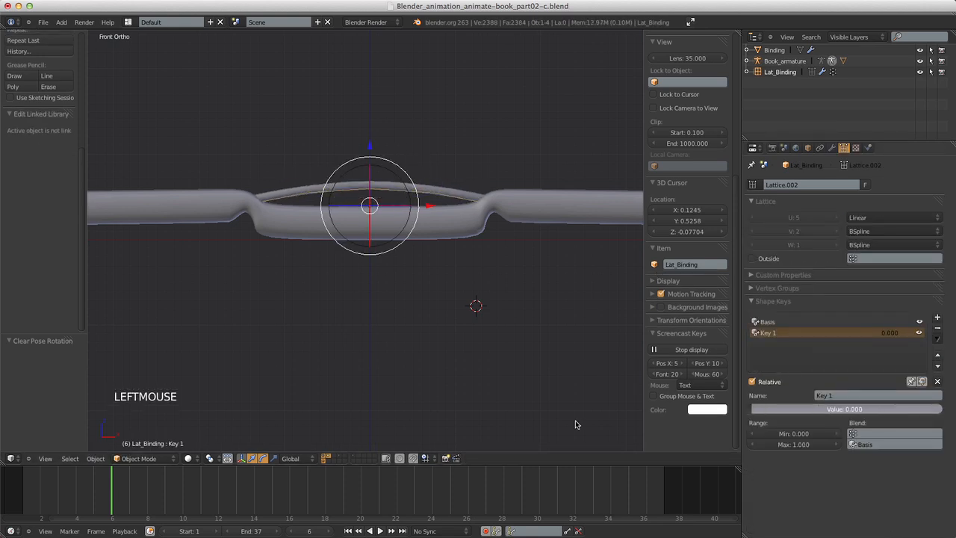
left_click_drag(489, 427, 546, 428)
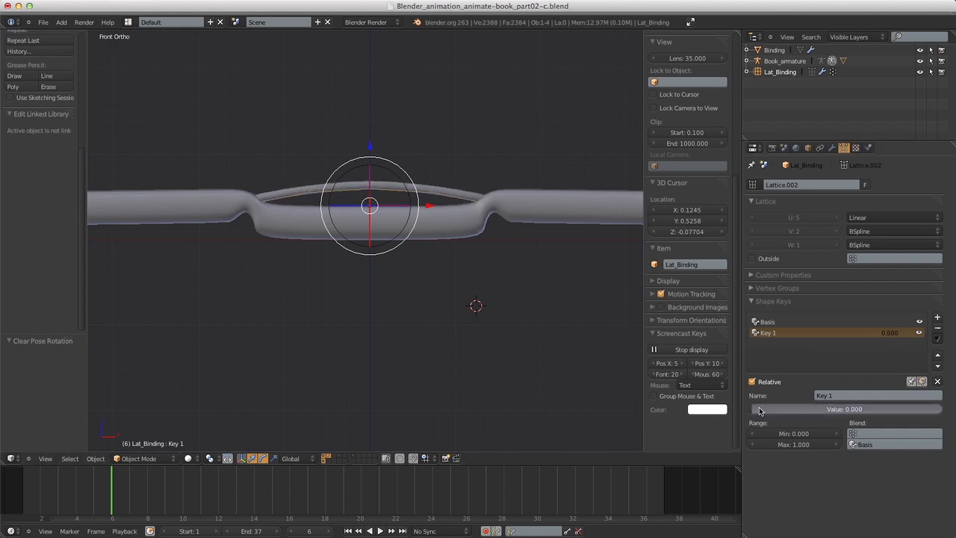
scroll(463, 254, "down", 11)
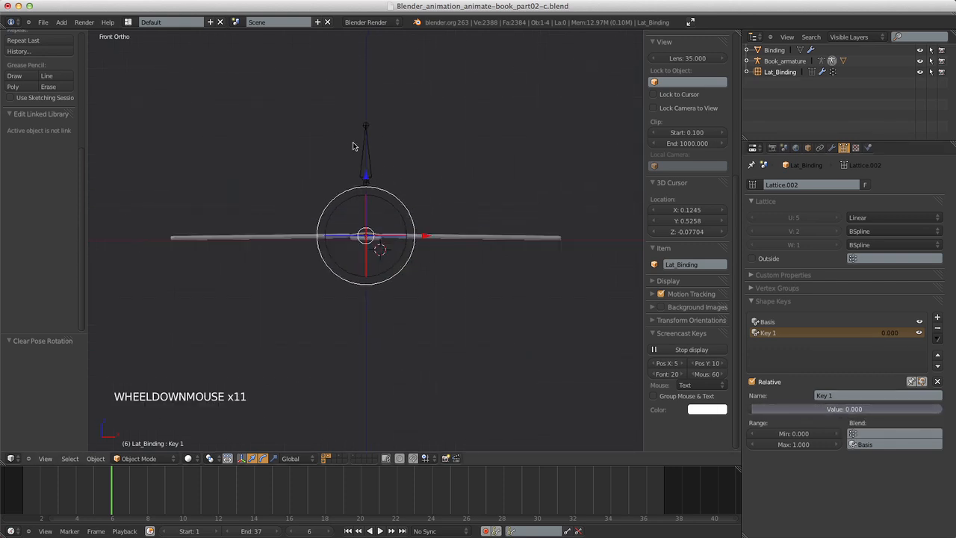
scroll(376, 175, "up", 3)
right_click(377, 114)
key("r")
key("r")
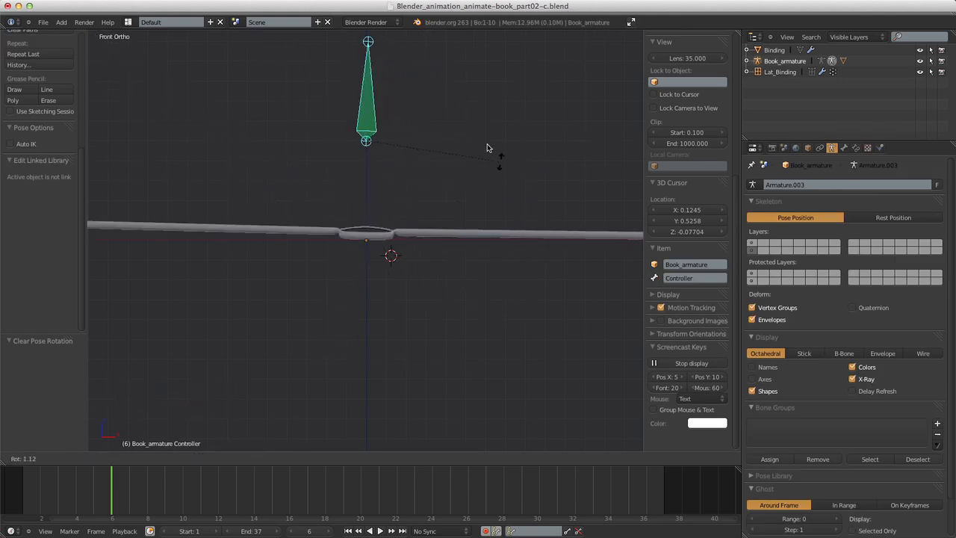
right_click(418, 271)
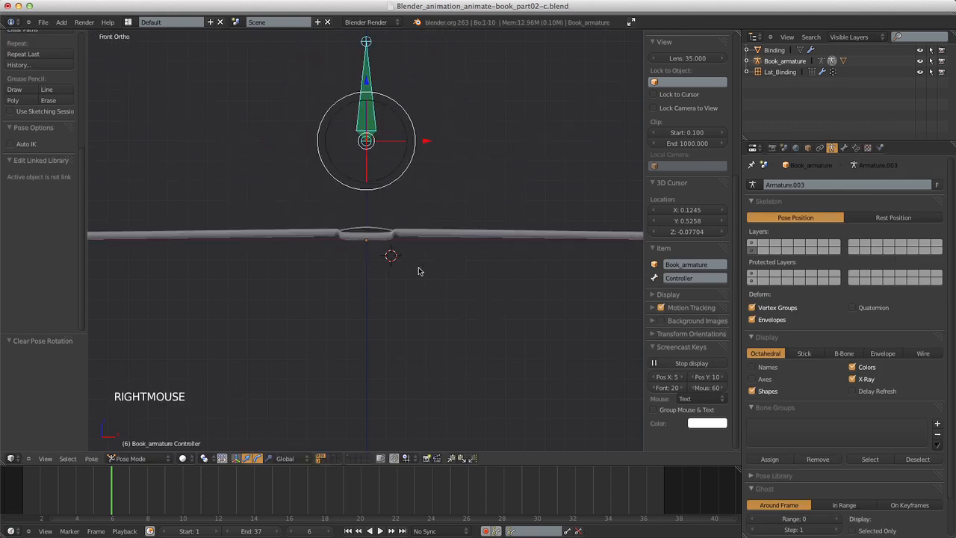
Add a driver to the value of Lat_Binding's Key 1 and split the 3D view into two side-by-side areas.
scroll(336, 210, "up", 6)
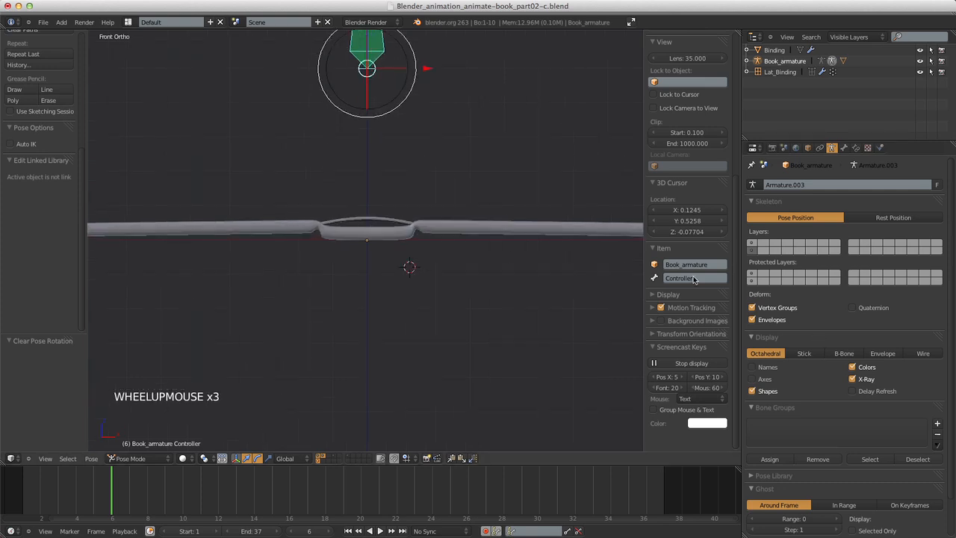
right_click(400, 205)
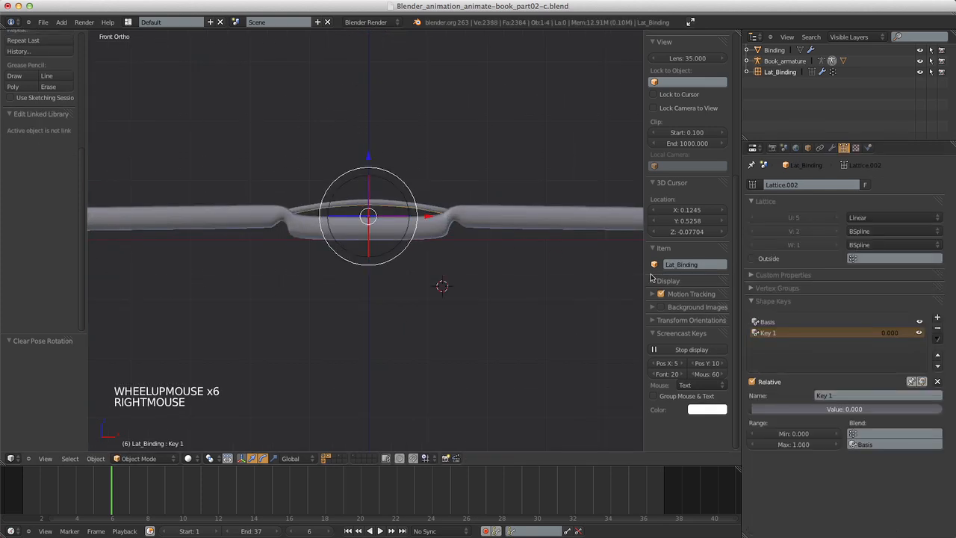
right_click(801, 413)
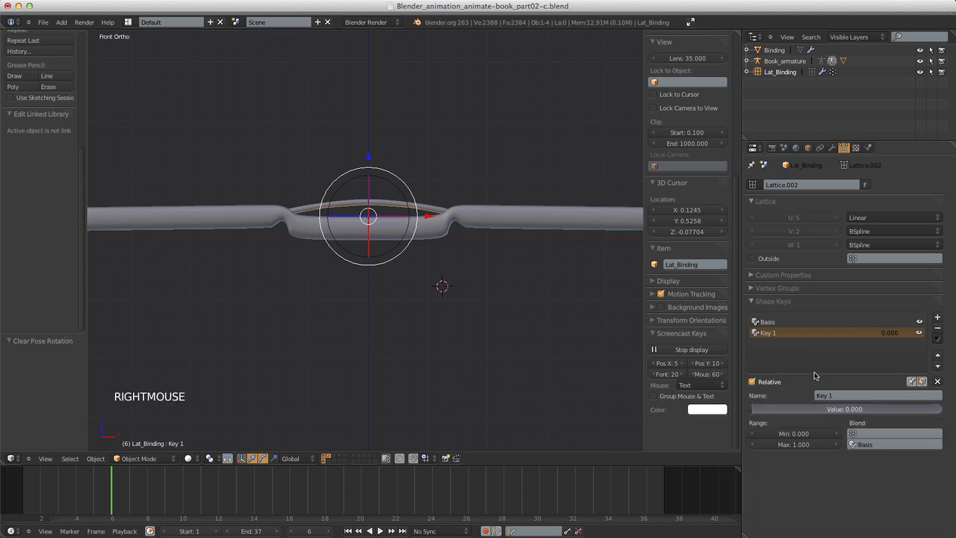
right_click(836, 409)
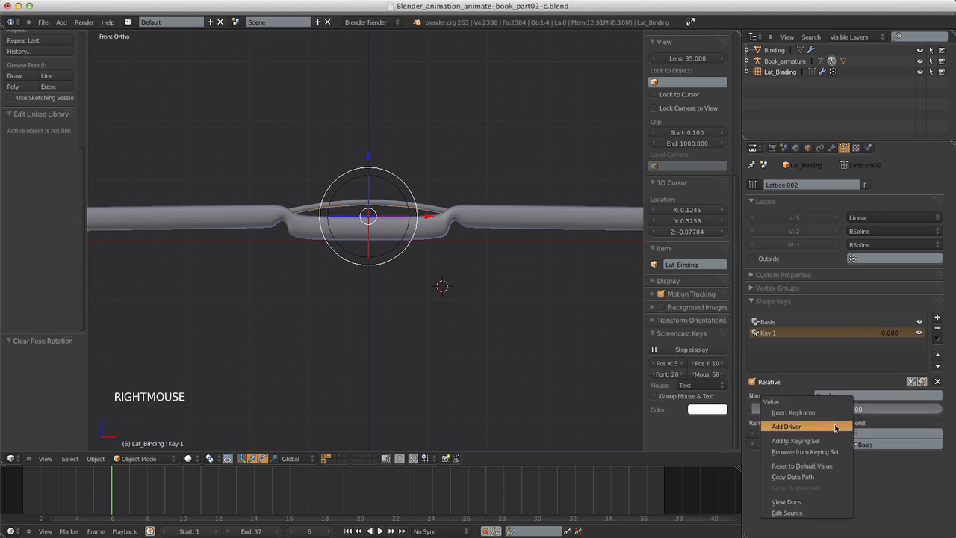
left_click(833, 424)
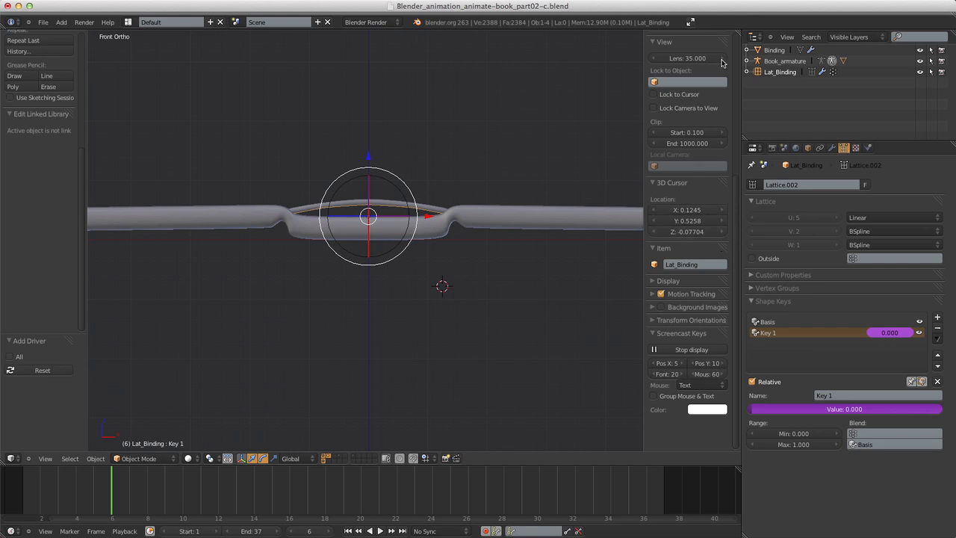
left_click_drag(737, 31, 410, 73)
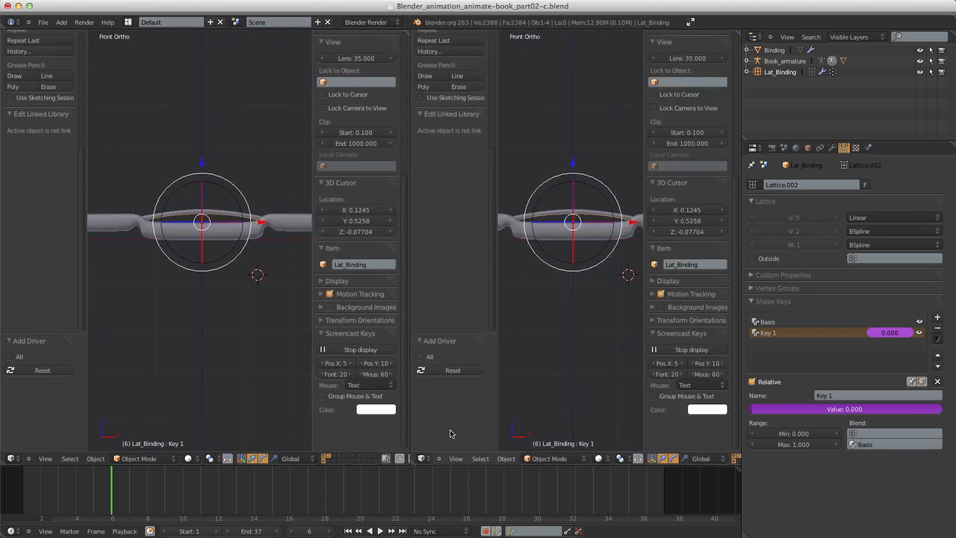
Change the second 3D view area to a Graph Editor in Drivers mode.
left_click(543, 458)
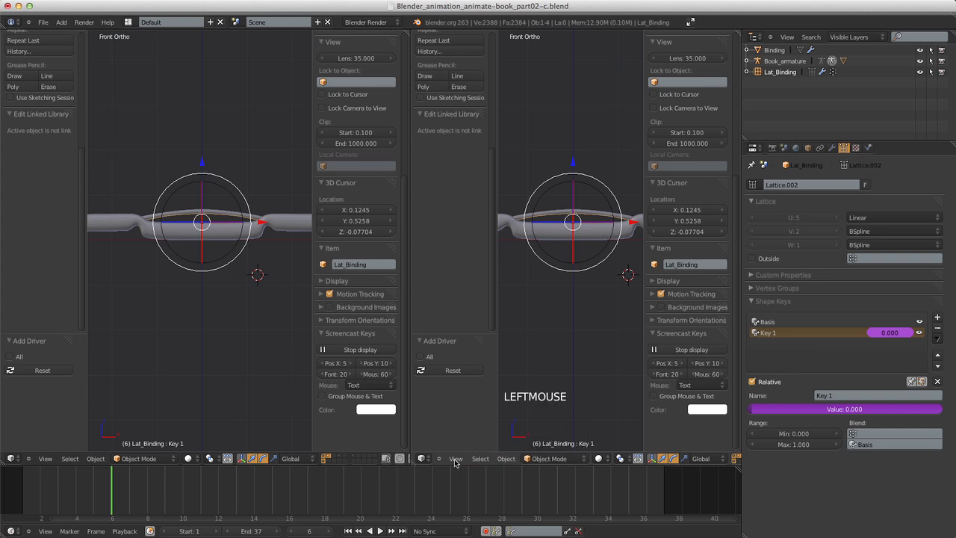
left_click(421, 458)
left_click(443, 424)
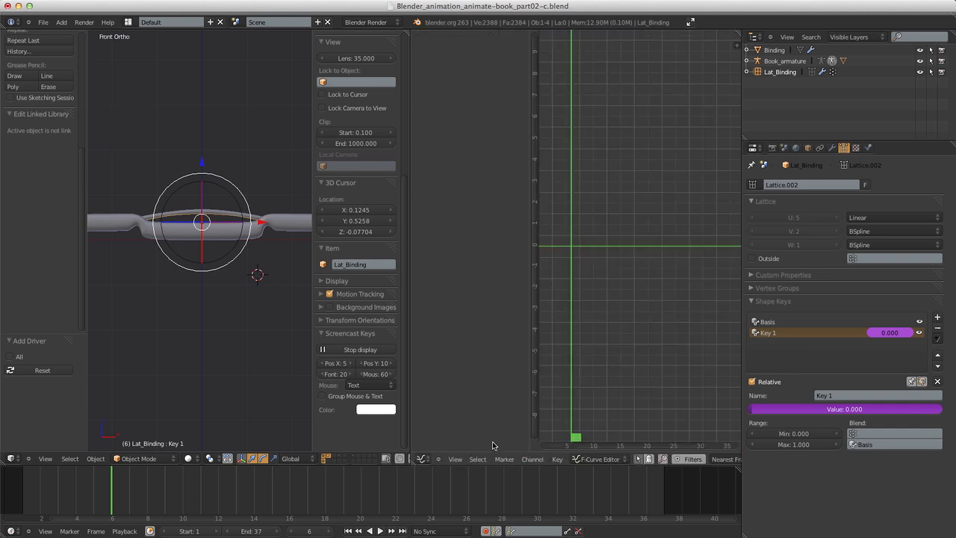
left_click(592, 462)
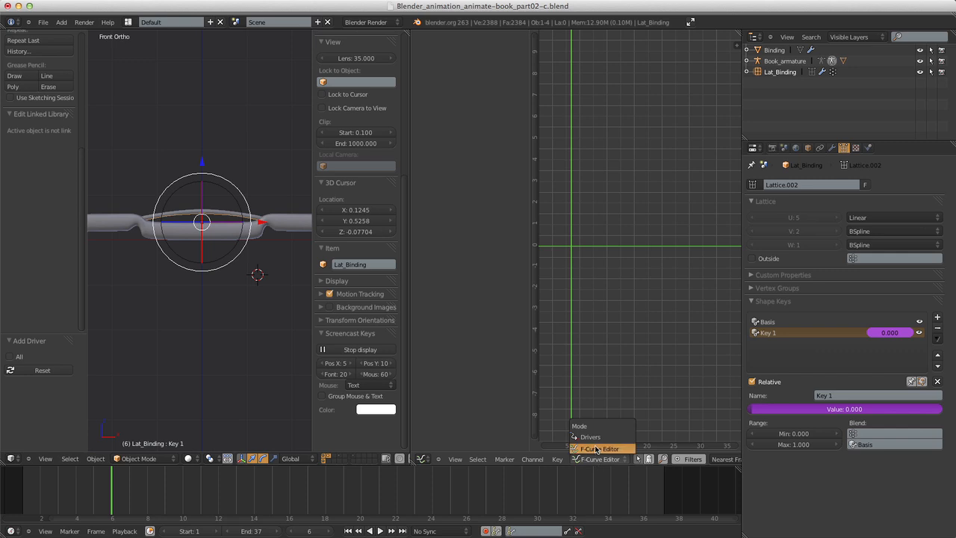
left_click(593, 441)
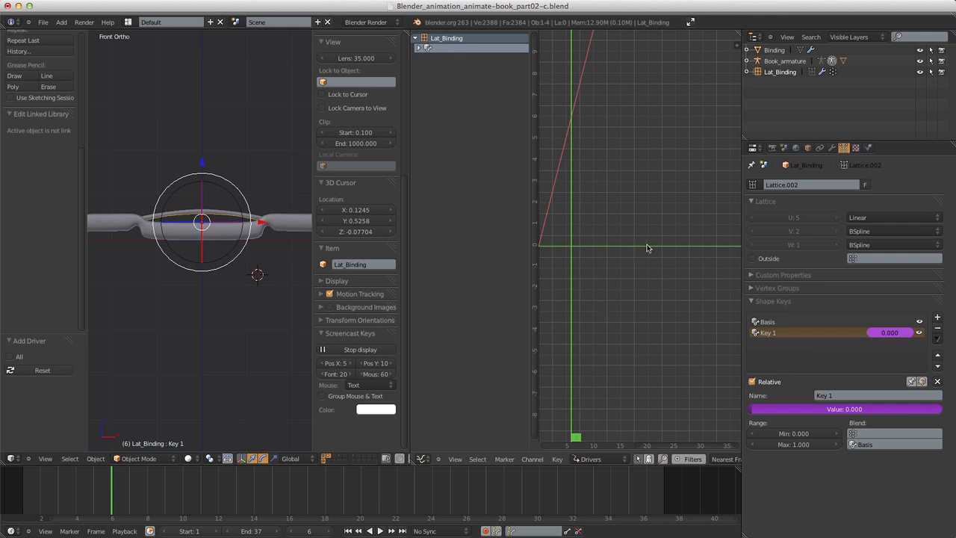
Show the Graph Editor's properties, expand Lat_Binding's driver channels and select the Value (Key 1) driver.
key("n")
left_click(667, 37)
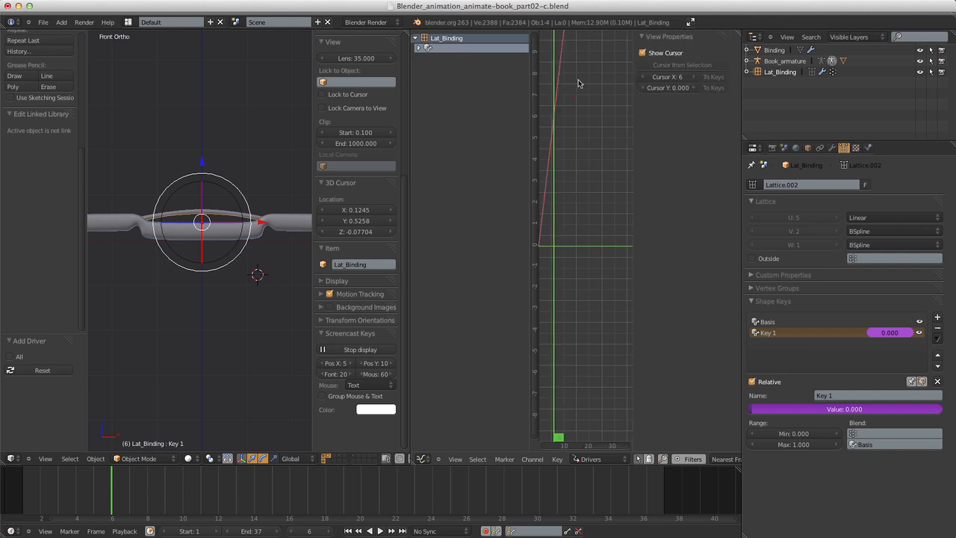
double_click(449, 45)
left_click(426, 50)
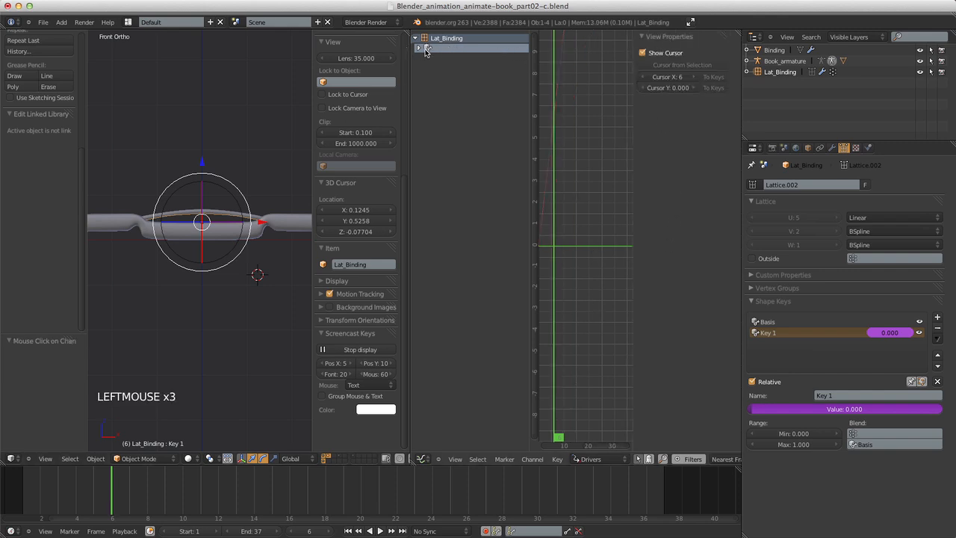
left_click(417, 50)
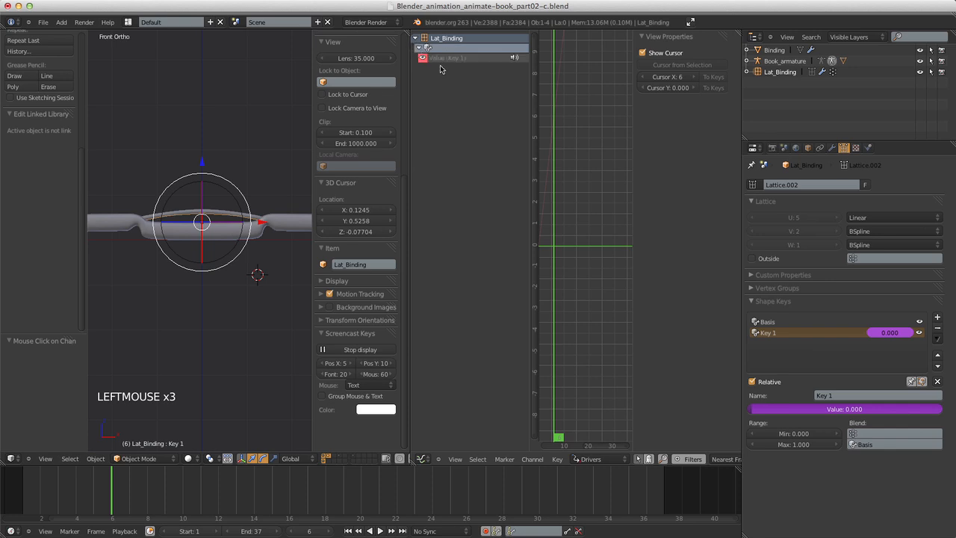
left_click(441, 59)
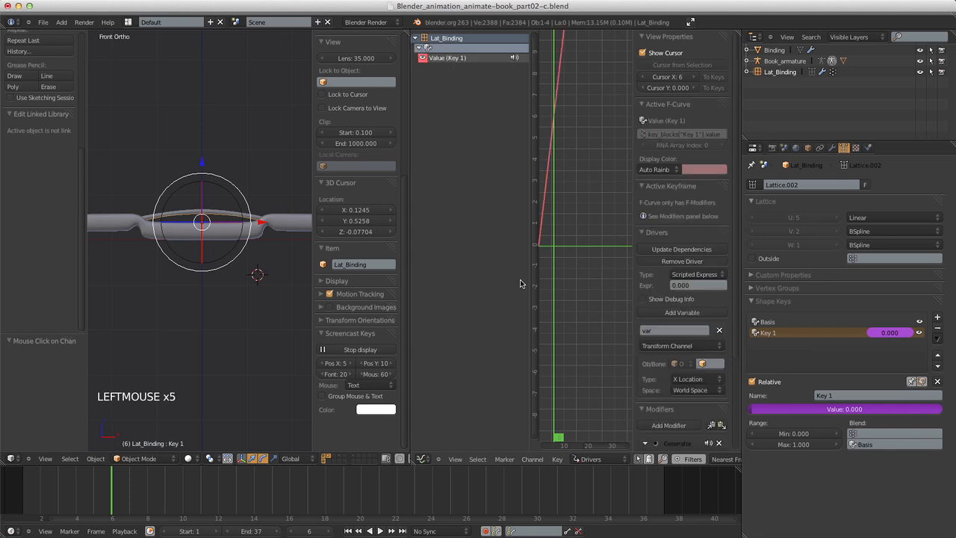
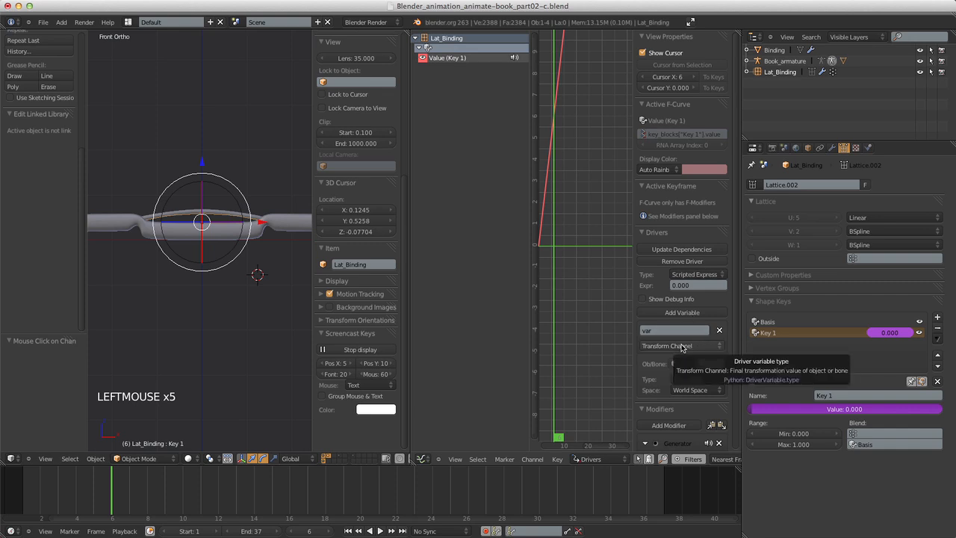
Target the driver variable var at Book_armature's Controller bone, using its X Rotation in Local Space.
left_click(705, 362)
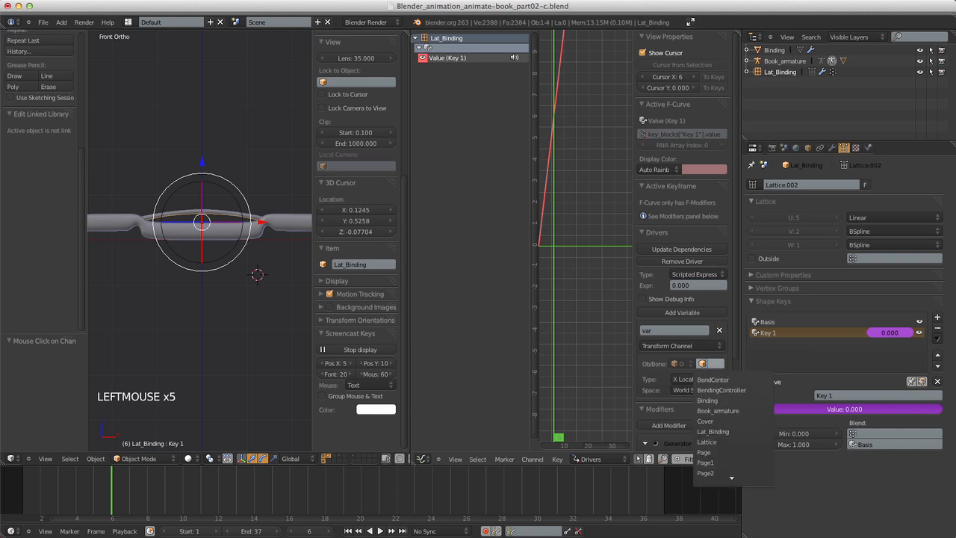
left_click(717, 411)
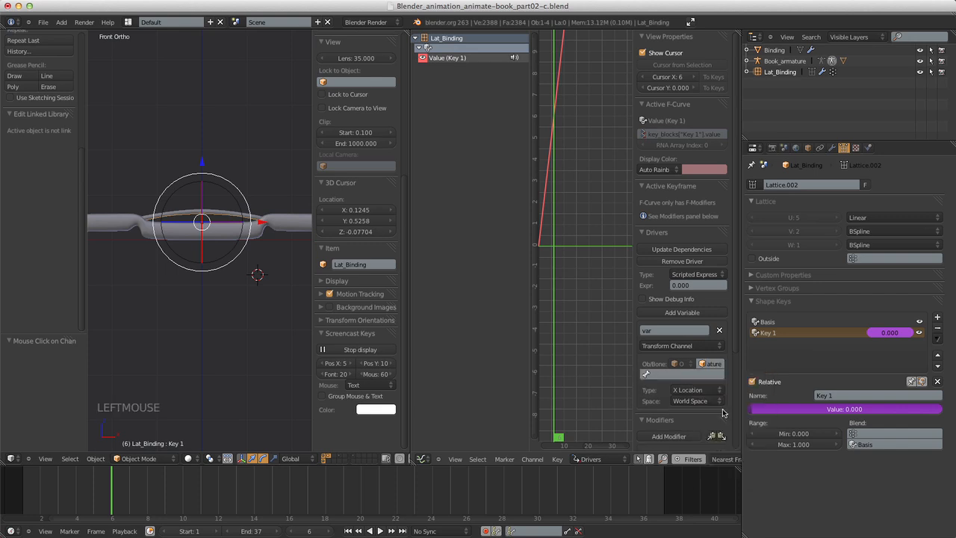
left_click(688, 373)
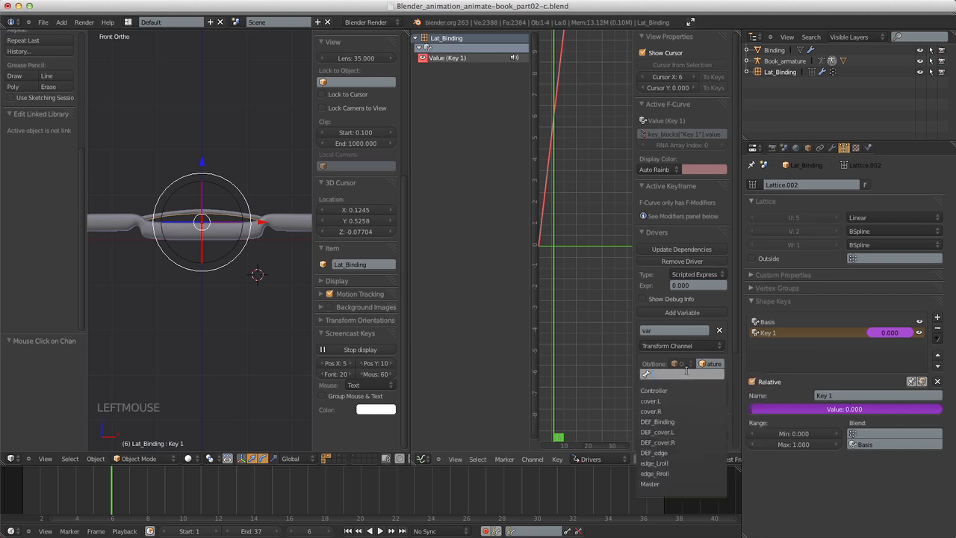
left_click(684, 392)
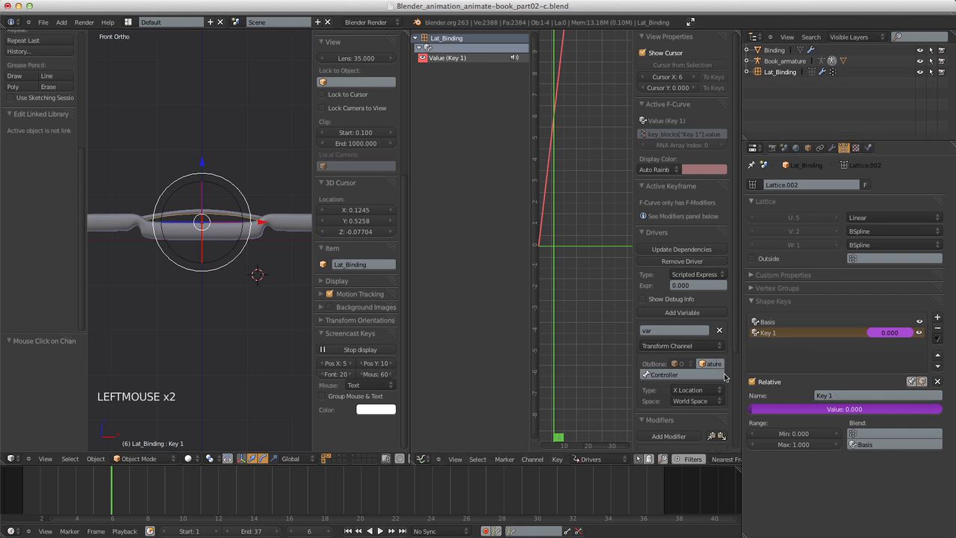
left_click(708, 390)
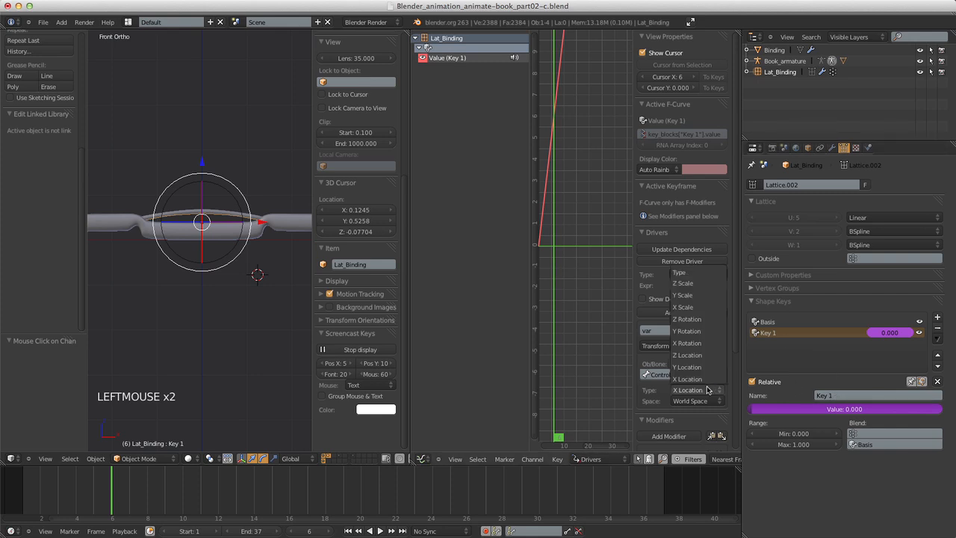
left_click(706, 342)
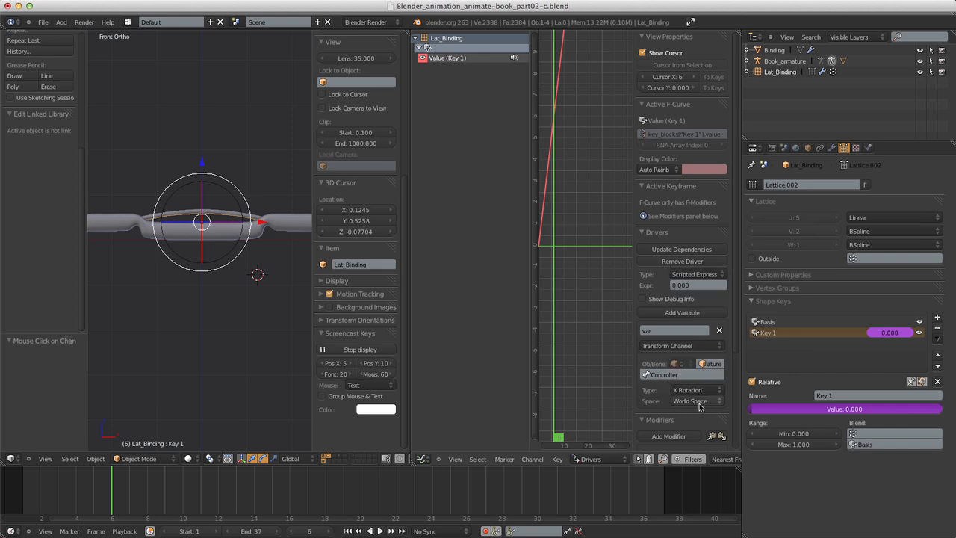
left_click(700, 404)
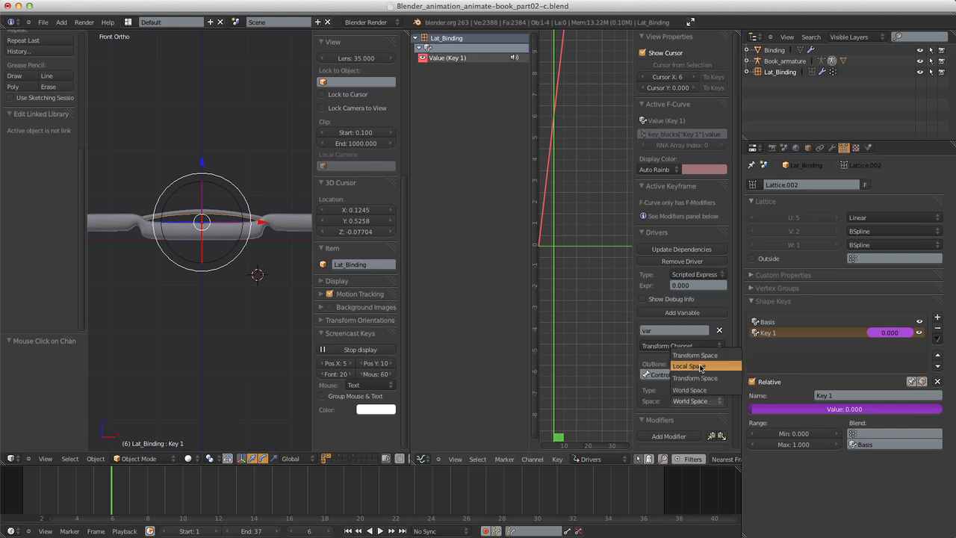
left_click(699, 370)
Remove the Generator modifier from the Key 1 driver and set its scripted expression to var*var.
scroll(697, 386, "down", 3)
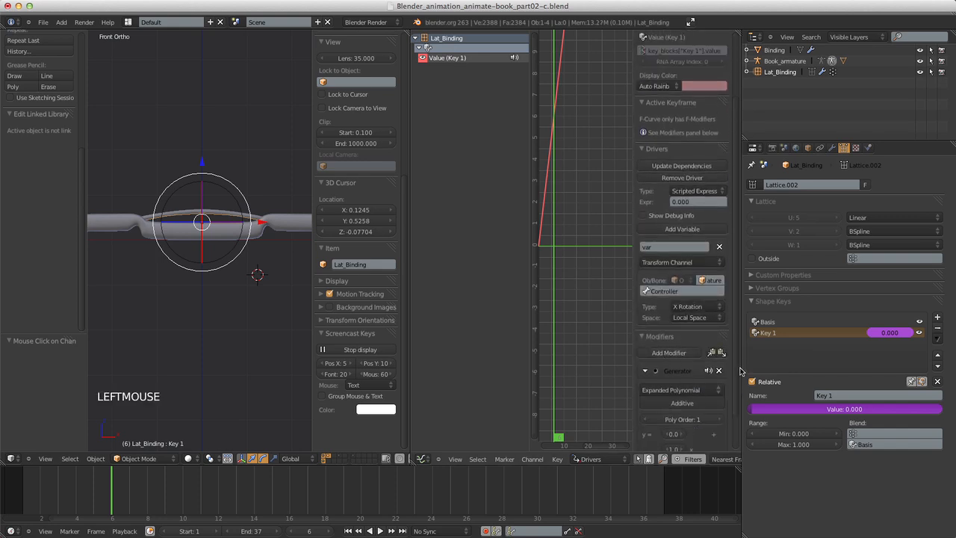
left_click(720, 371)
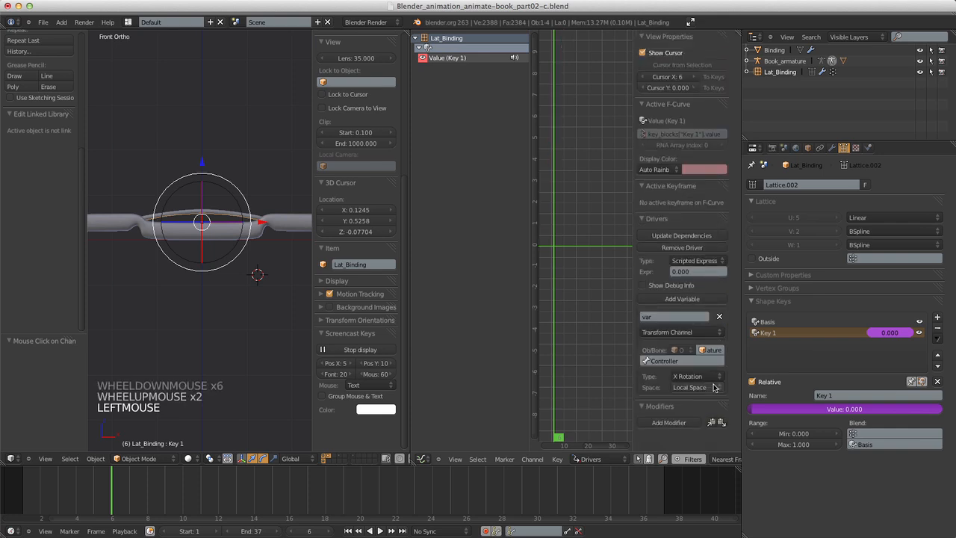
left_click(696, 272)
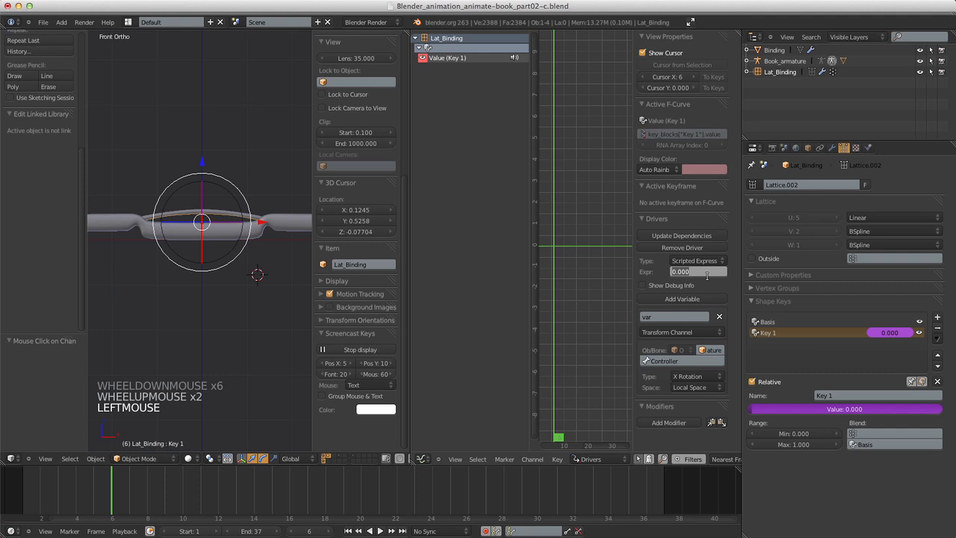
type("var*var")
key("Return")
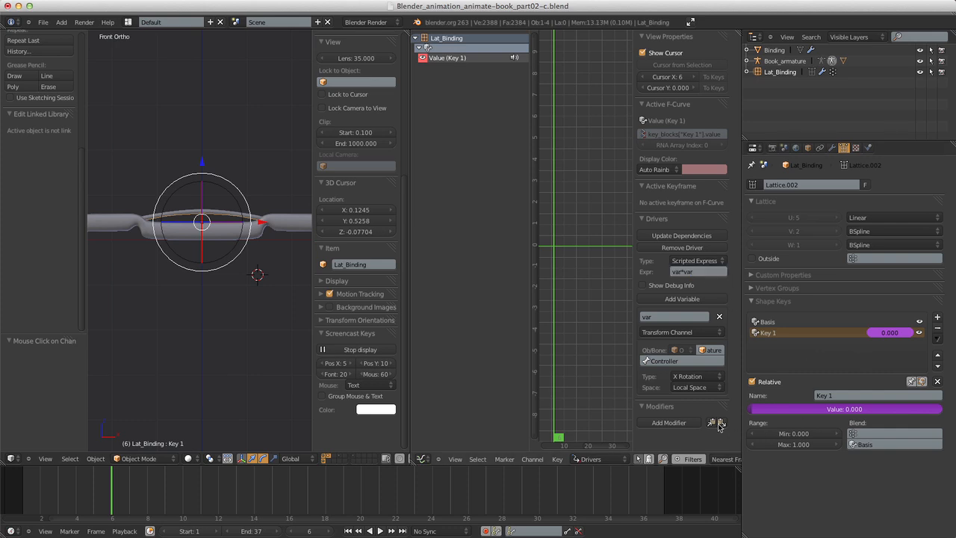
Enable the driver's debug info and rotate Book_armature's Controller bone about 34.4° in front view.
left_click(655, 288)
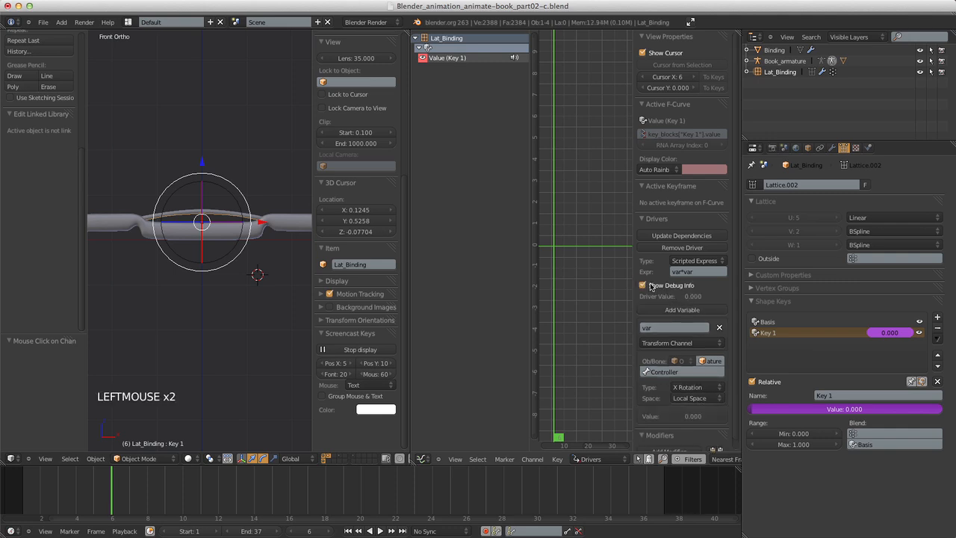
scroll(224, 224, "down", 8)
scroll(224, 224, "up", 1)
right_click(206, 157)
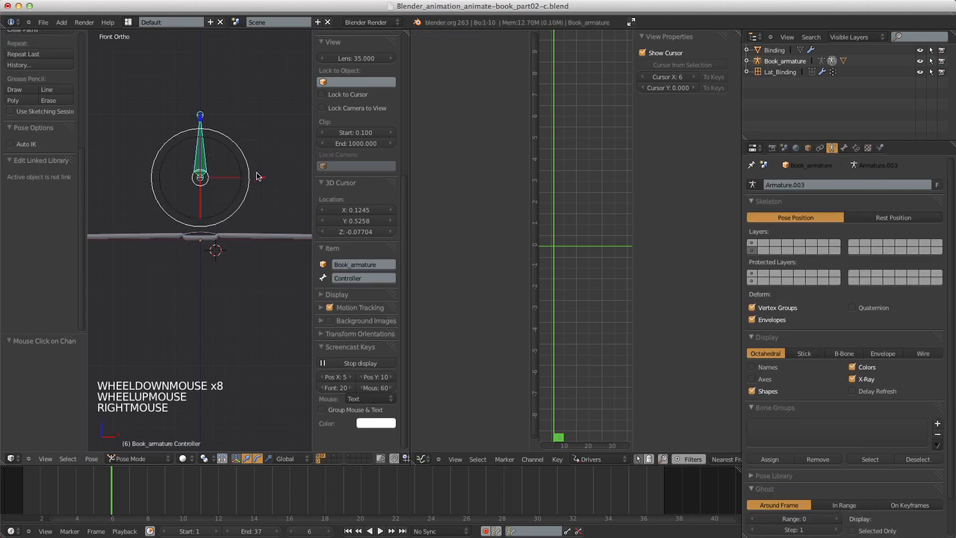
scroll(256, 174, "up", 4)
key("r")
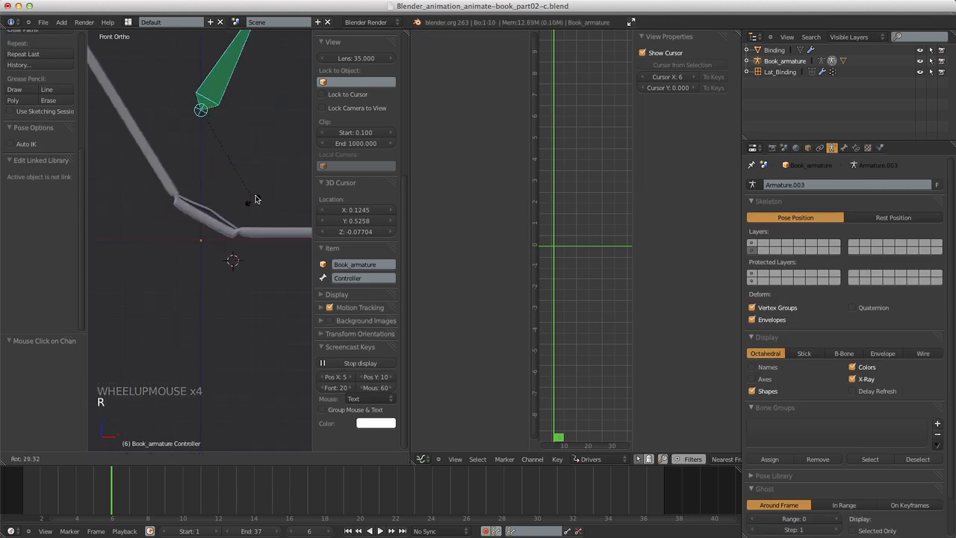
left_click(247, 210)
Compare the Controller bone's X rotation with the variable and driver values in Lat_Binding's Key 1 debug info.
right_click(217, 212)
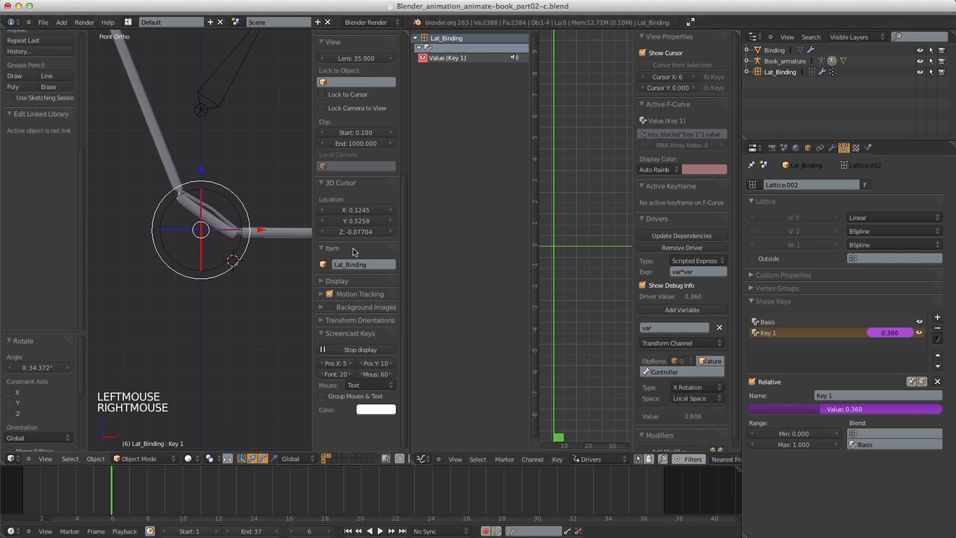
scroll(389, 119, "up", 7)
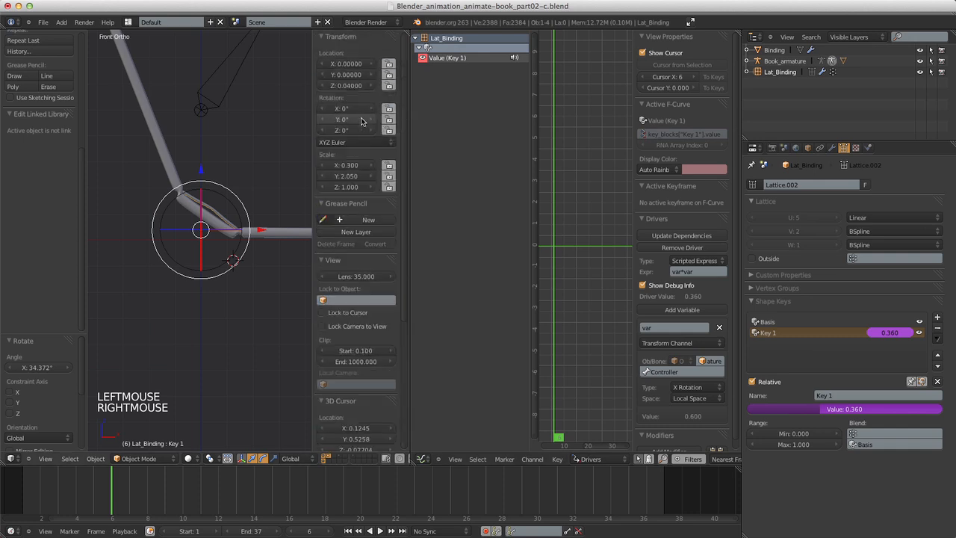
right_click(230, 81)
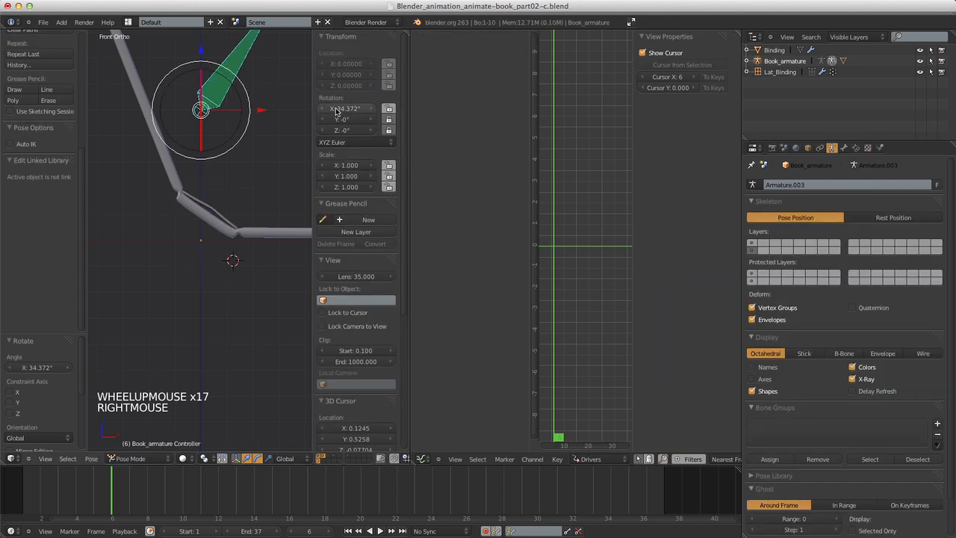
right_click(216, 215)
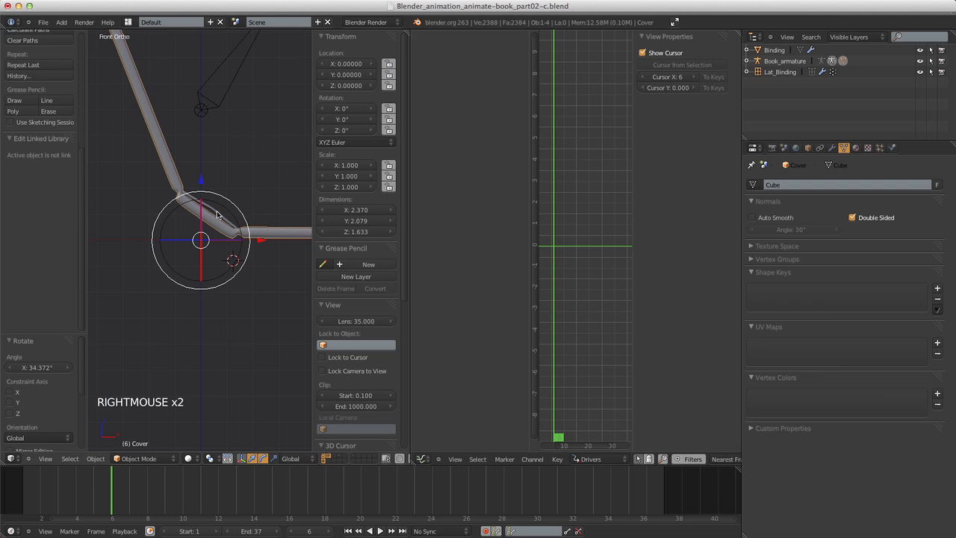
right_click(216, 215)
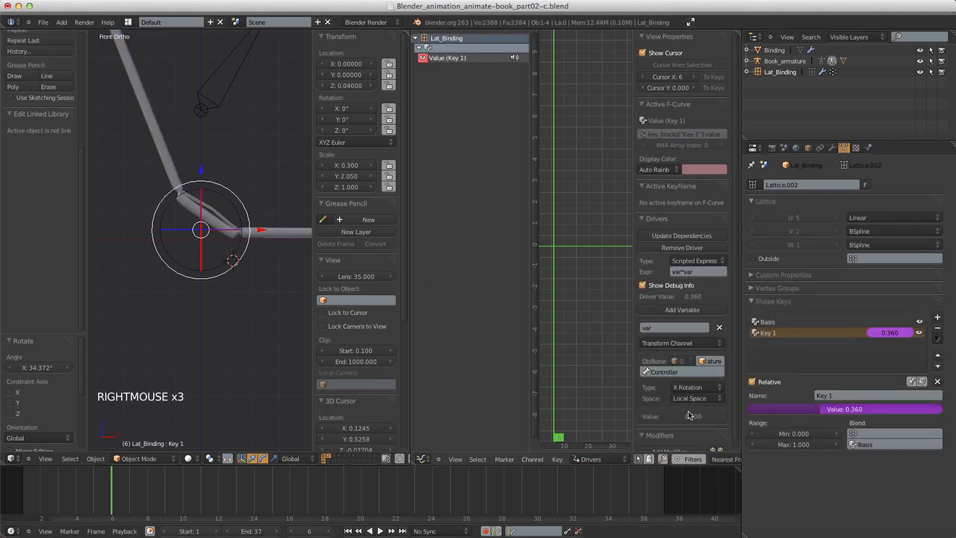
left_click(345, 141)
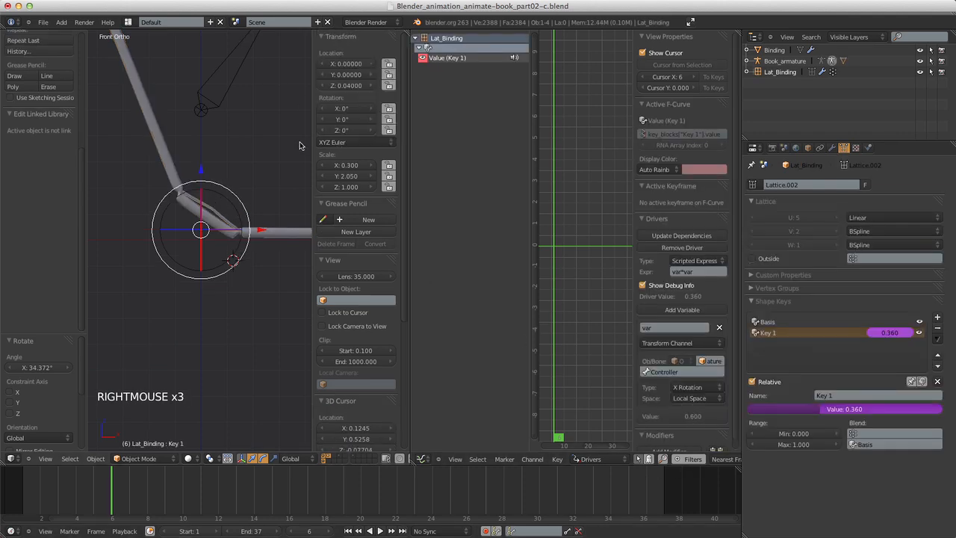
right_click(221, 91)
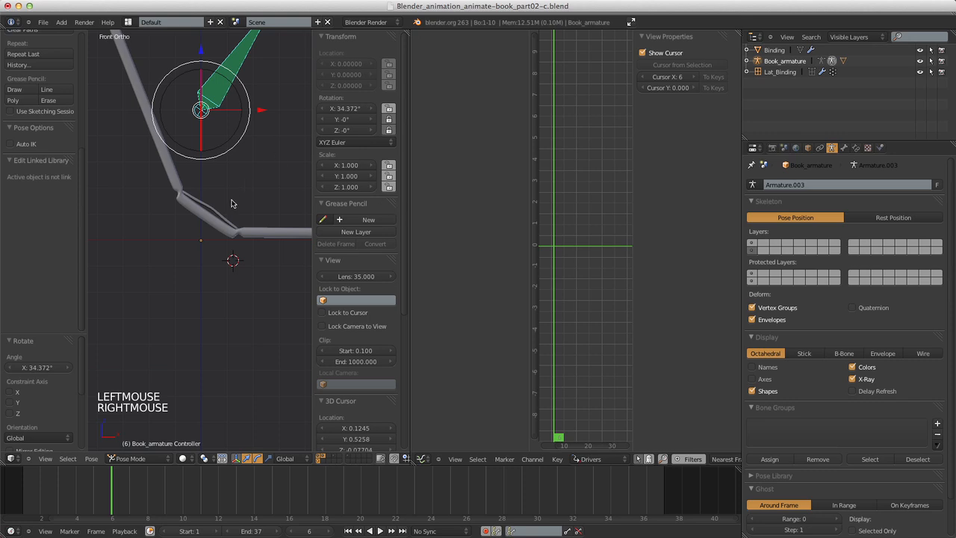
right_click(215, 218)
right_click(215, 218)
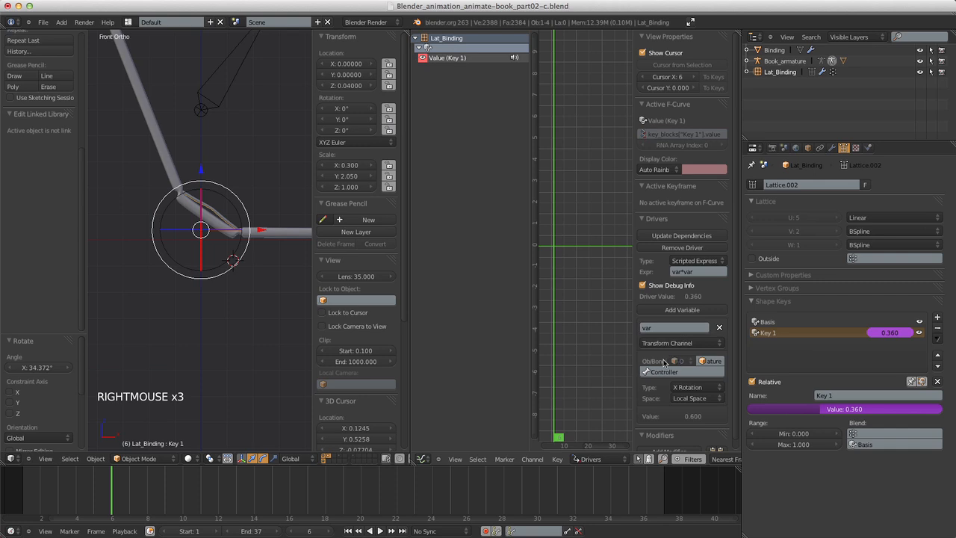
Preview the book closing by rotating the Controller bone to about 90°, cancel the rotation and reselect Lat_Binding.
scroll(209, 147, "down", 3)
right_click(211, 146)
scroll(269, 208, "up", 3)
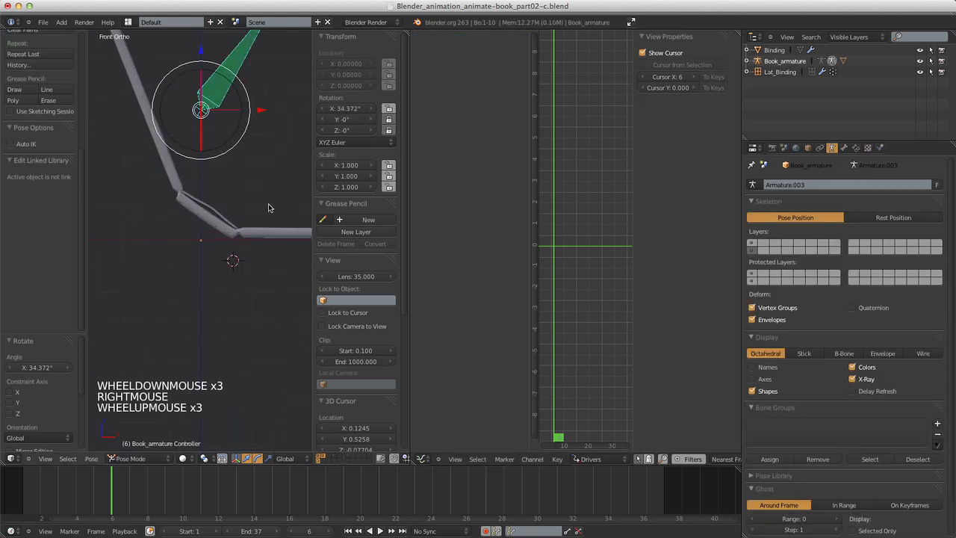
scroll(270, 208, "down", 6)
key("r")
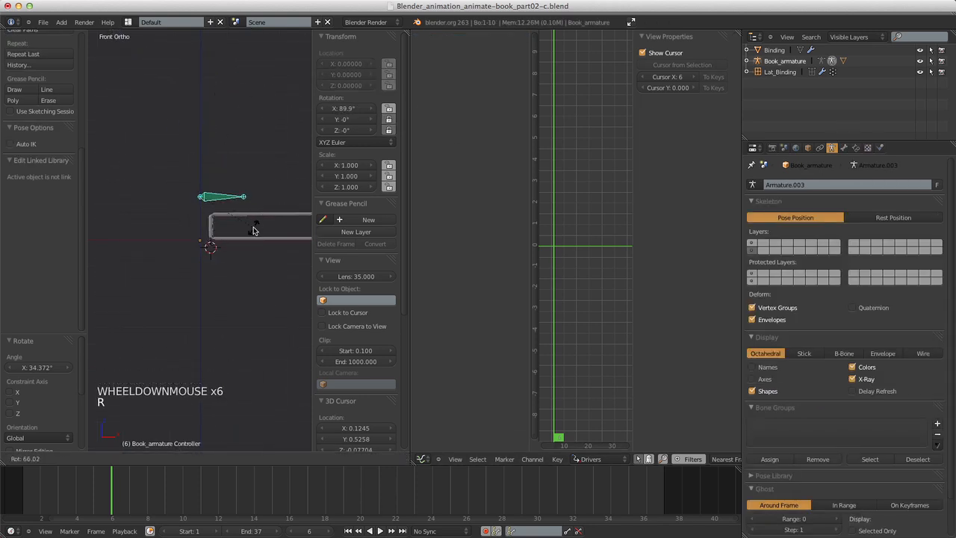
right_click(254, 230)
scroll(213, 207, "up", 8)
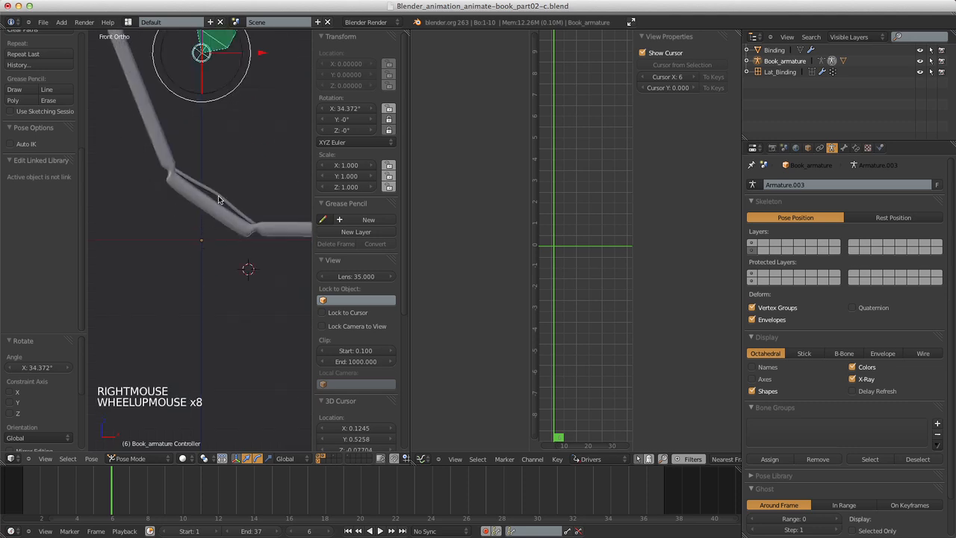
right_click(219, 199)
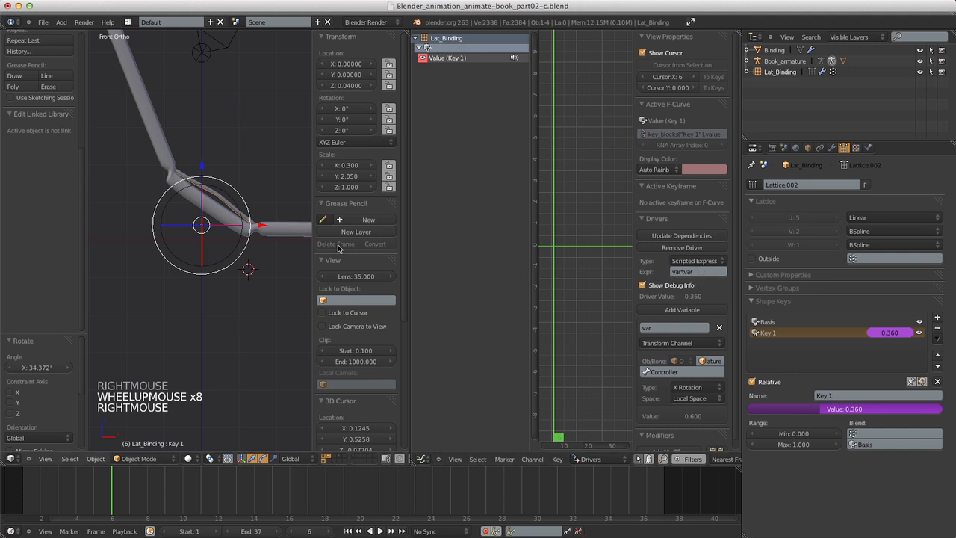
Rotate Book_armature's Controller bone by about -137° so its X rotation reaches -89.9° and the book closes the opposite way.
scroll(269, 251, "down", 3)
scroll(277, 254, "up", 1)
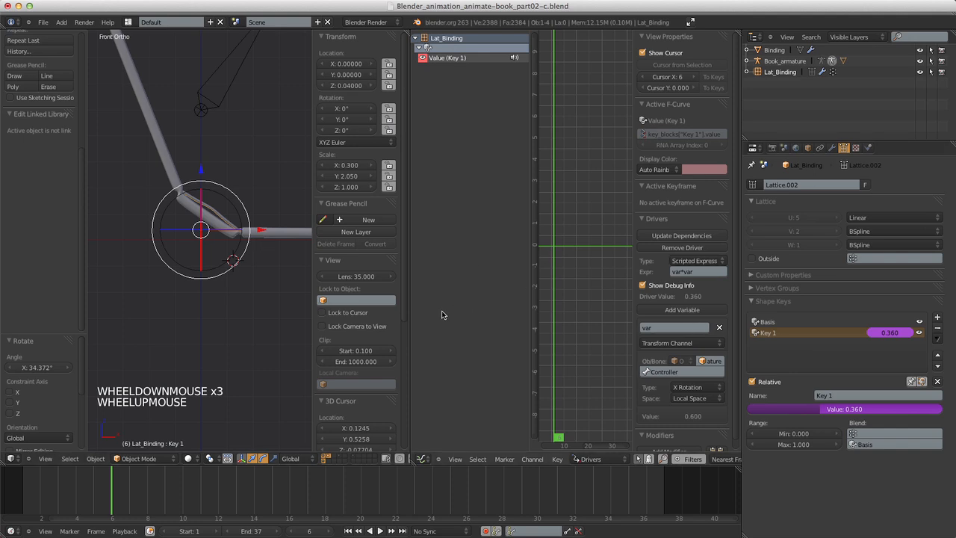
right_click(212, 81)
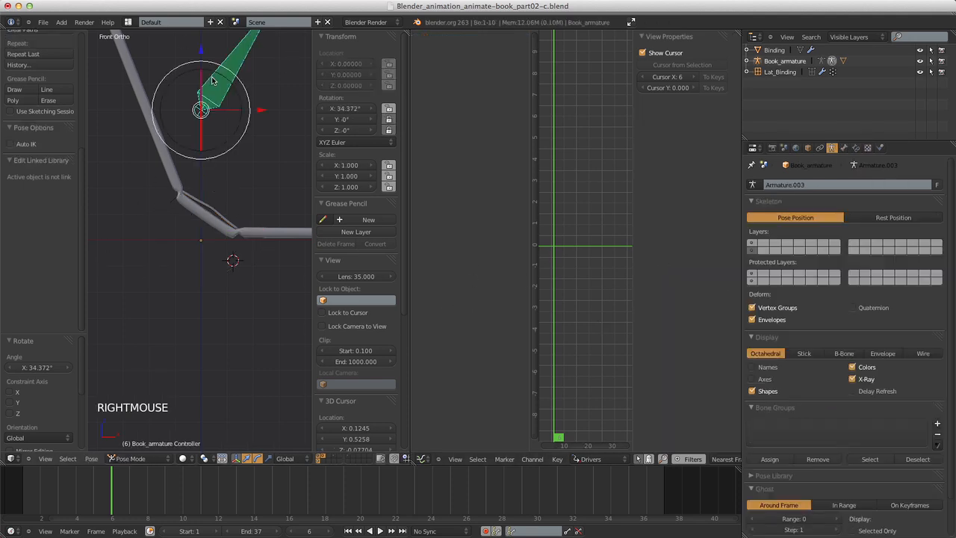
right_click(210, 211)
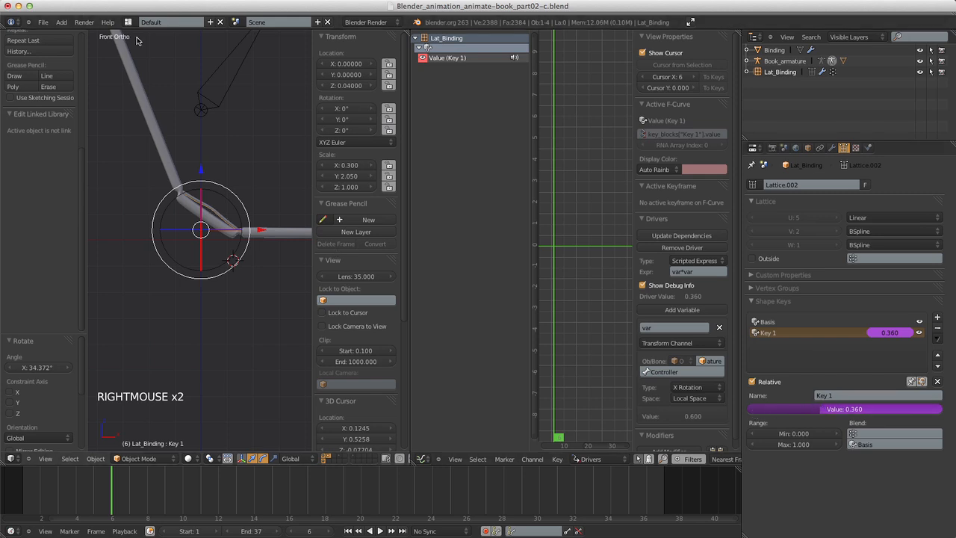
right_click(208, 86)
key("r")
key("r")
key("r")
key("r")
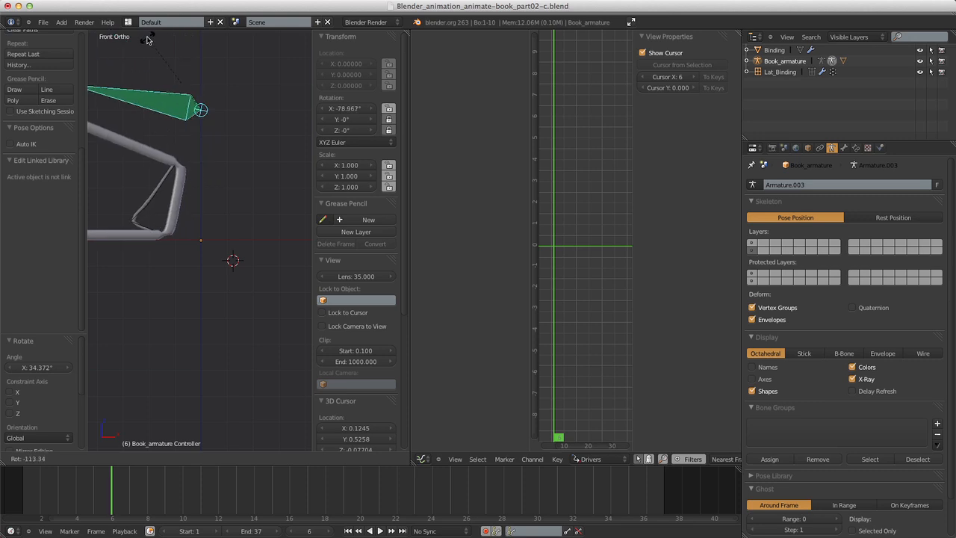
left_click(116, 70)
scroll(187, 185, "up", 4)
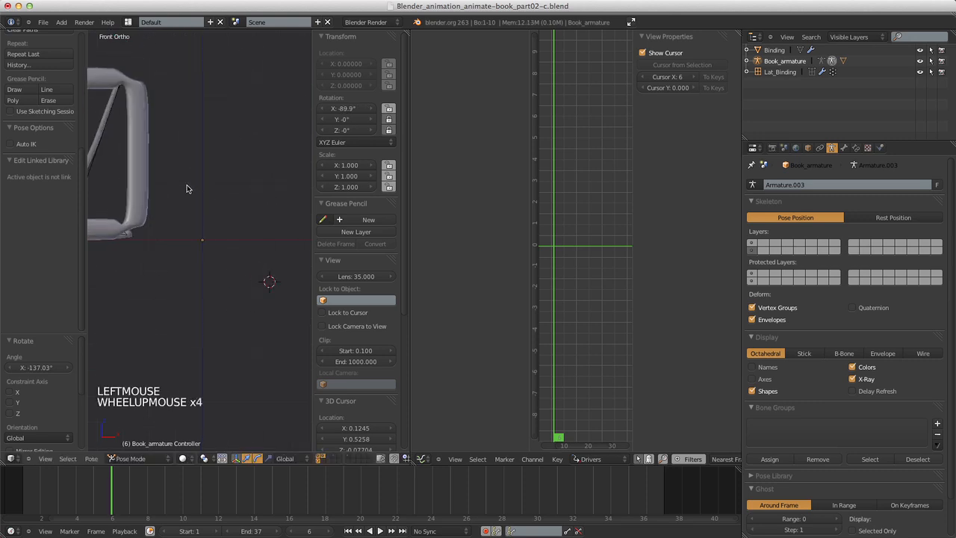
Reselect Lat_Binding and merge the drivers editor area into the 3D view to enlarge it.
middle_click_drag(187, 185, 258, 195, "shift")
right_click(181, 176)
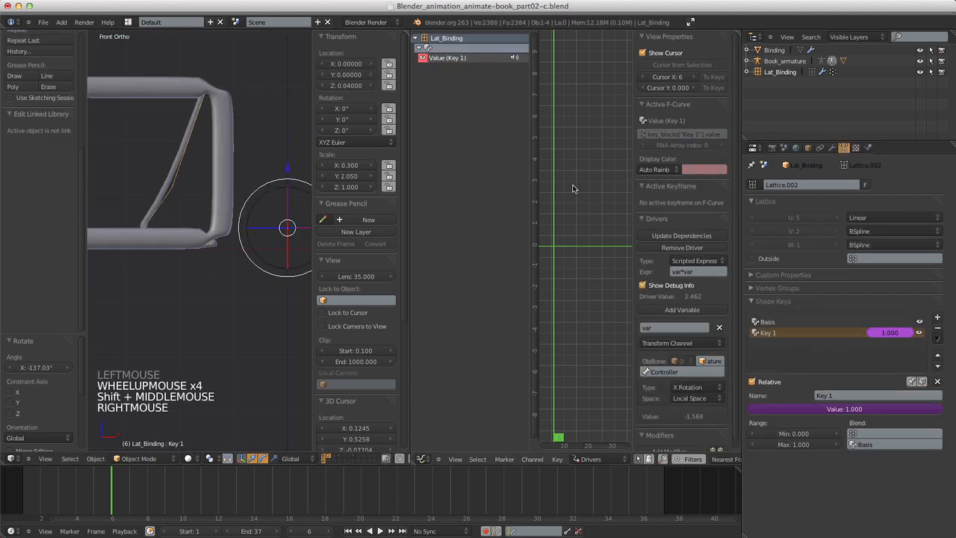
scroll(285, 209, "down", 6)
scroll(286, 209, "up", 3)
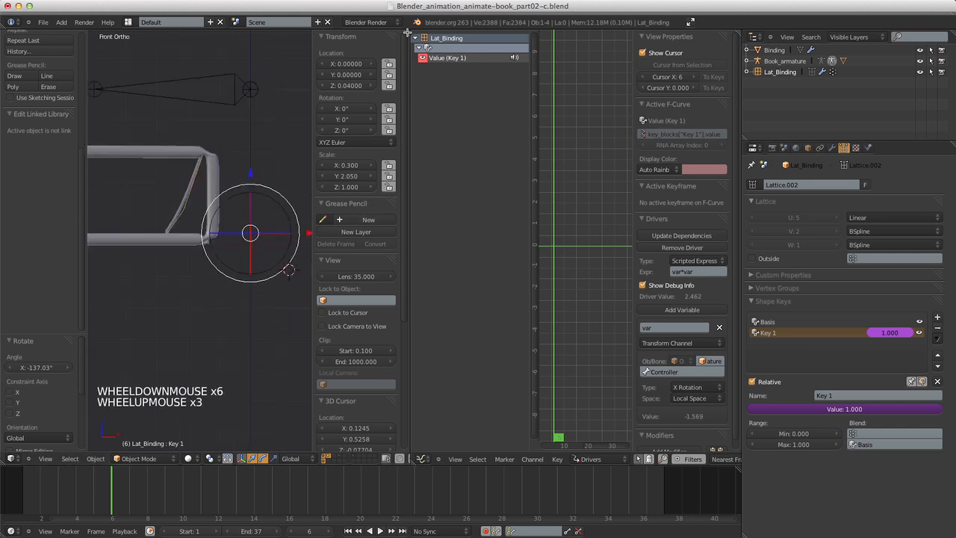
left_click_drag(404, 40, 525, 100)
scroll(612, 209, "up", 3)
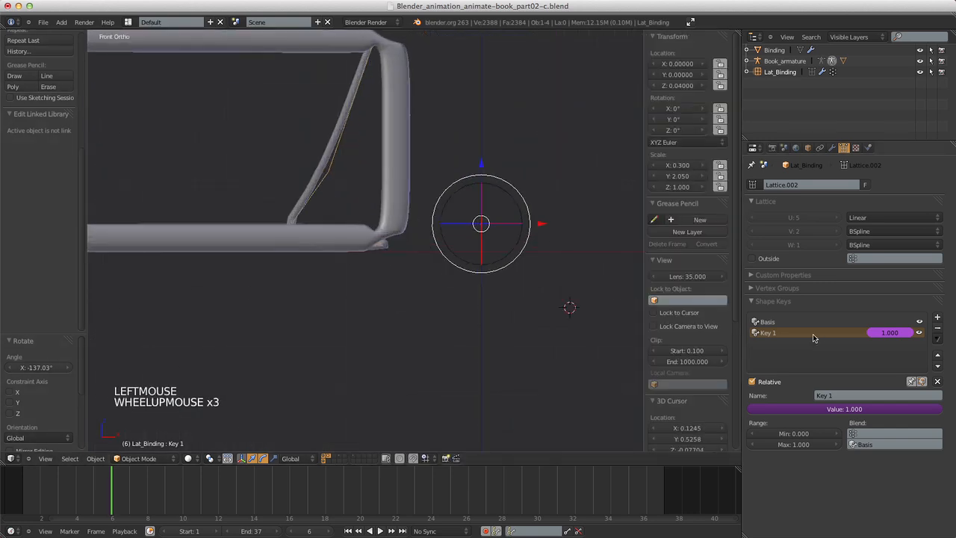
Enter edit mode on Lat_Binding and switch off its Armature modifier's deformation in the view.
key("Tab")
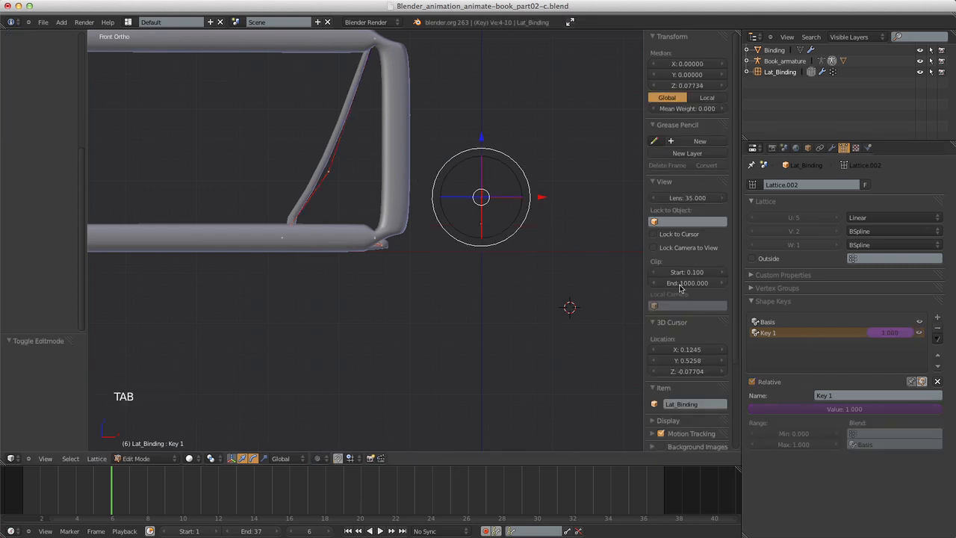
left_click(831, 147)
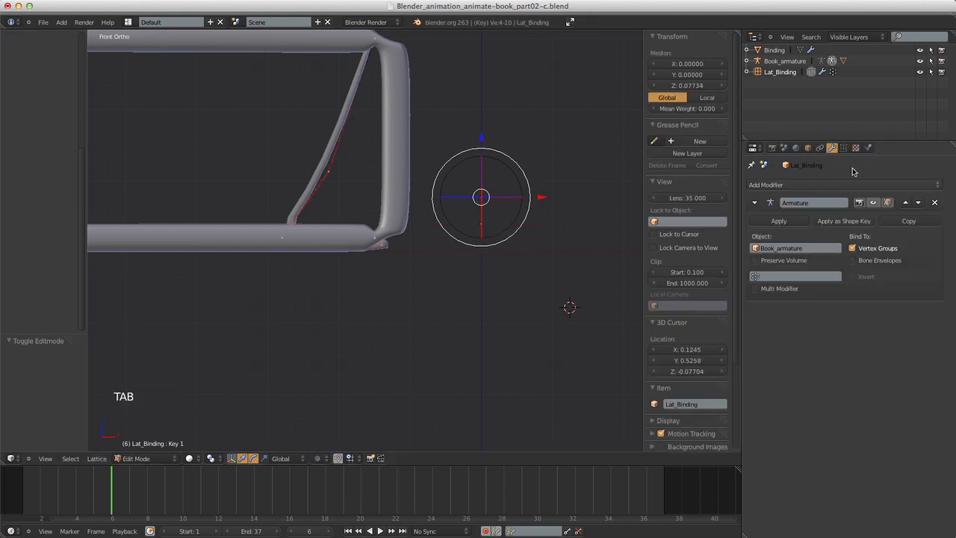
left_click(866, 259)
left_click(867, 259)
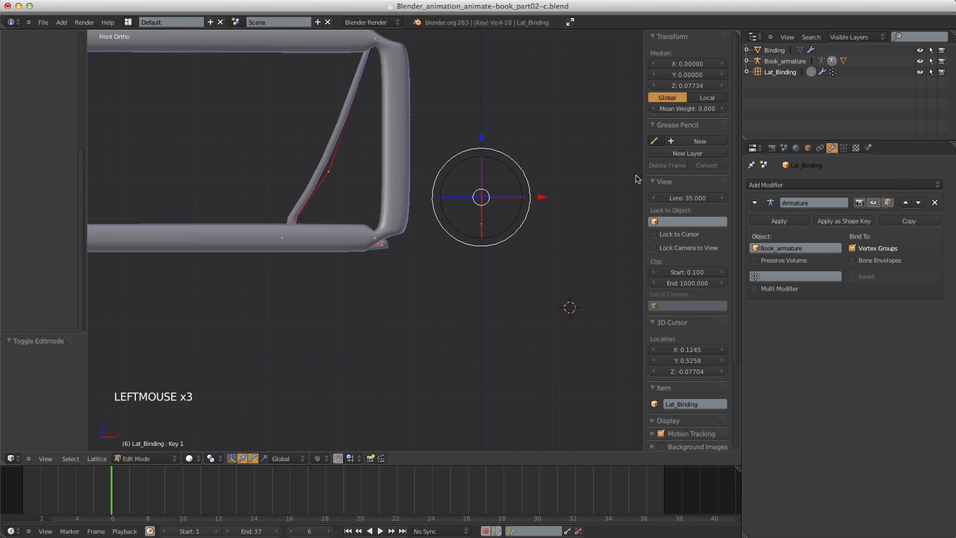
left_click(873, 203)
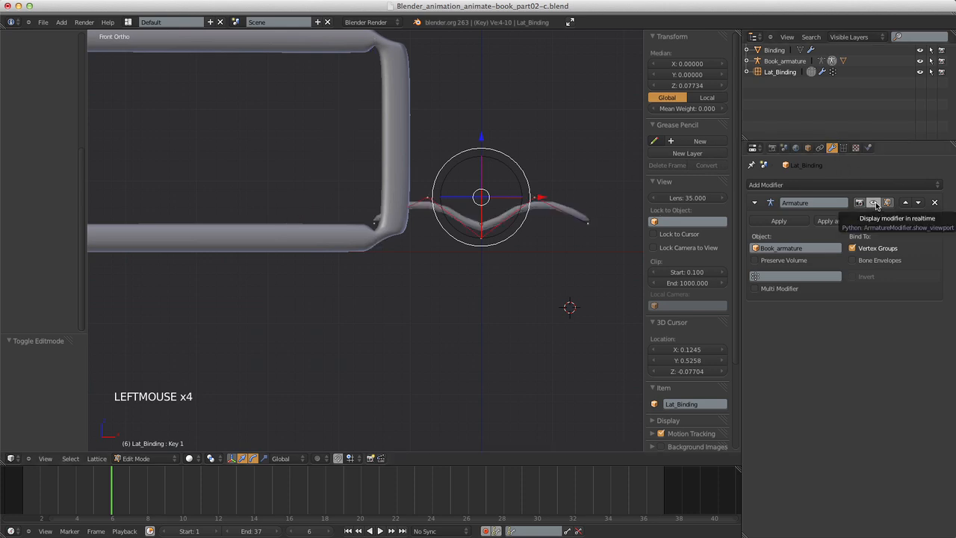
left_click(874, 204)
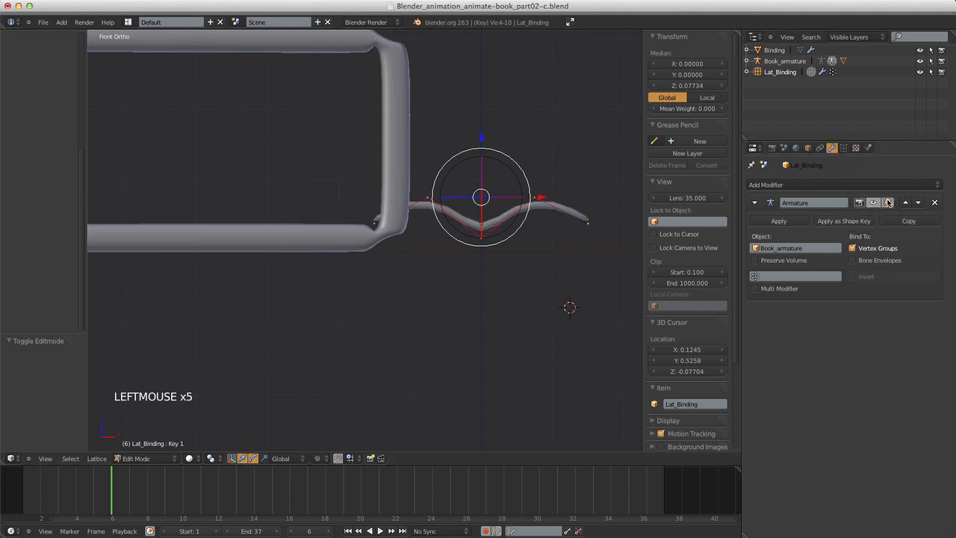
Compare Lat_Binding's Basis and Key 1 shapes without the armature deformation, and return to object mode.
left_click(842, 148)
left_click(784, 322)
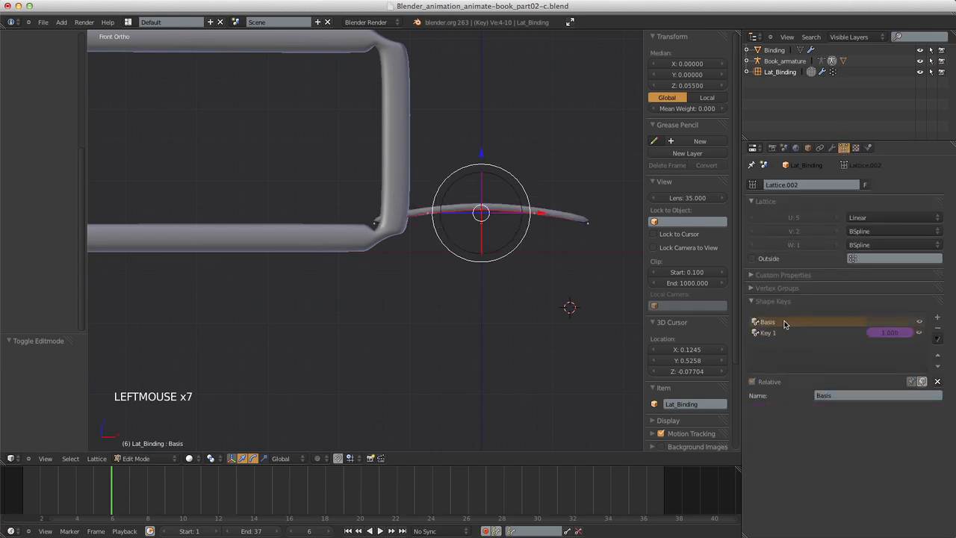
left_click(784, 332)
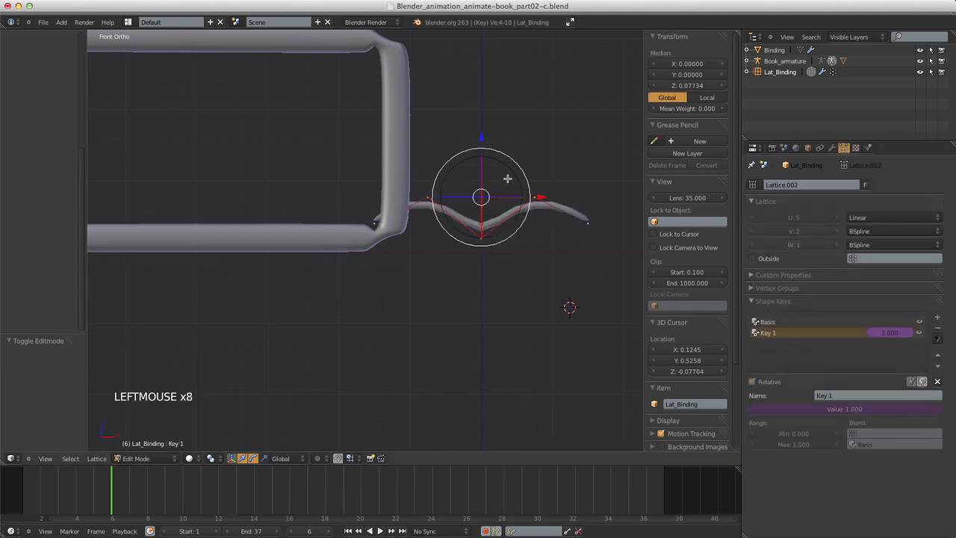
scroll(508, 177, "down", 6)
scroll(450, 117, "up", 2)
key("Tab")
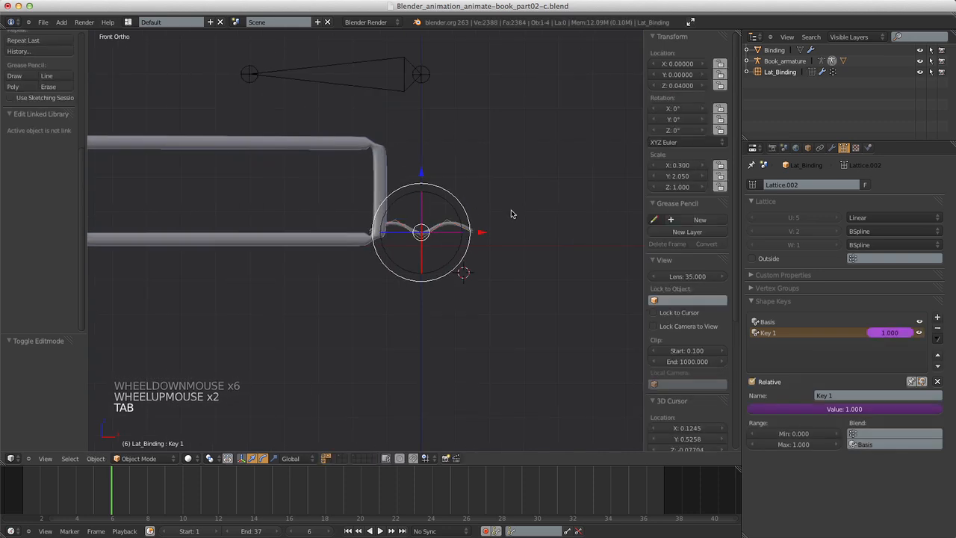
Restore the Armature modifier's deformation on Lat_Binding and return to its Key 1 shape key settings.
right_click(372, 81)
right_click(421, 229)
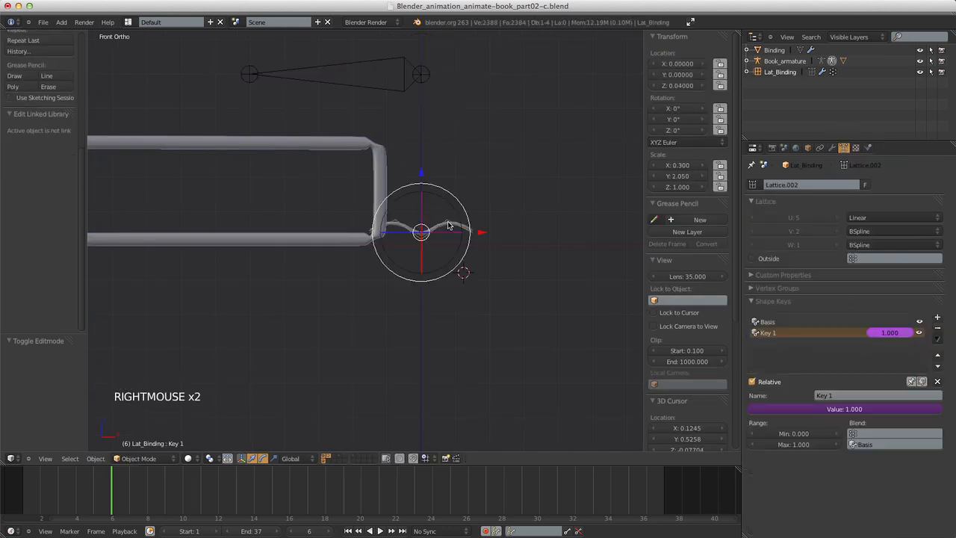
left_click(831, 149)
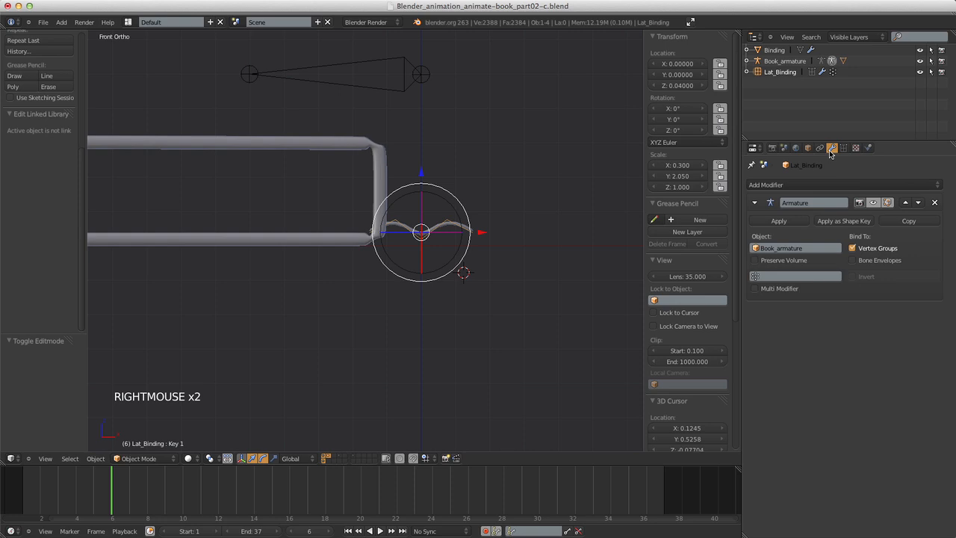
left_click(887, 202)
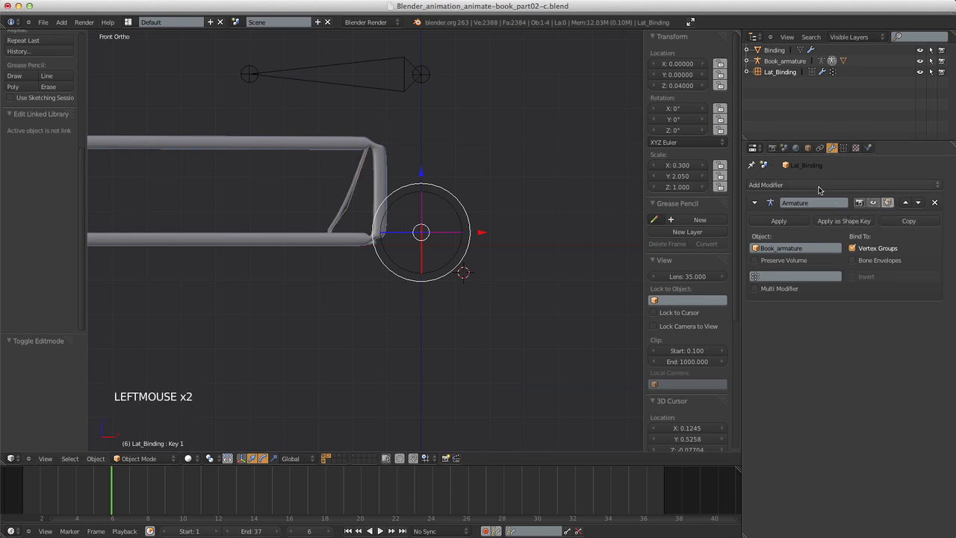
left_click(843, 148)
left_click(828, 328)
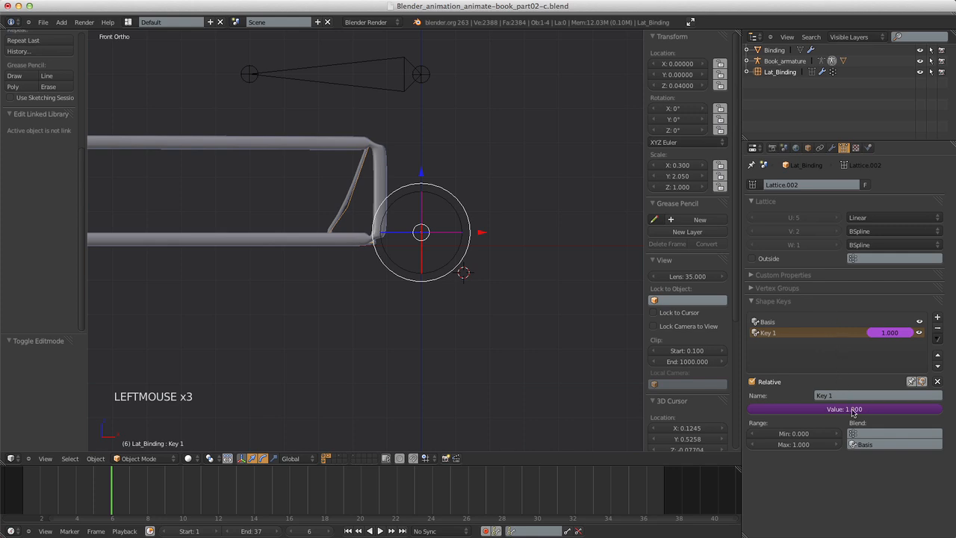
Preview the book swinging over to the other side by rotating the Controller bone, and cancel the rotation.
right_click(403, 91)
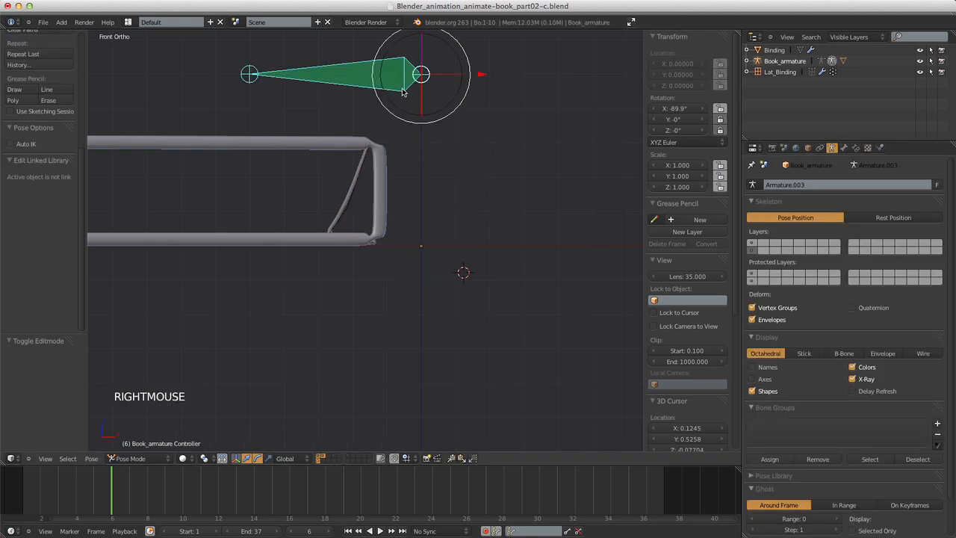
key("r")
key("r")
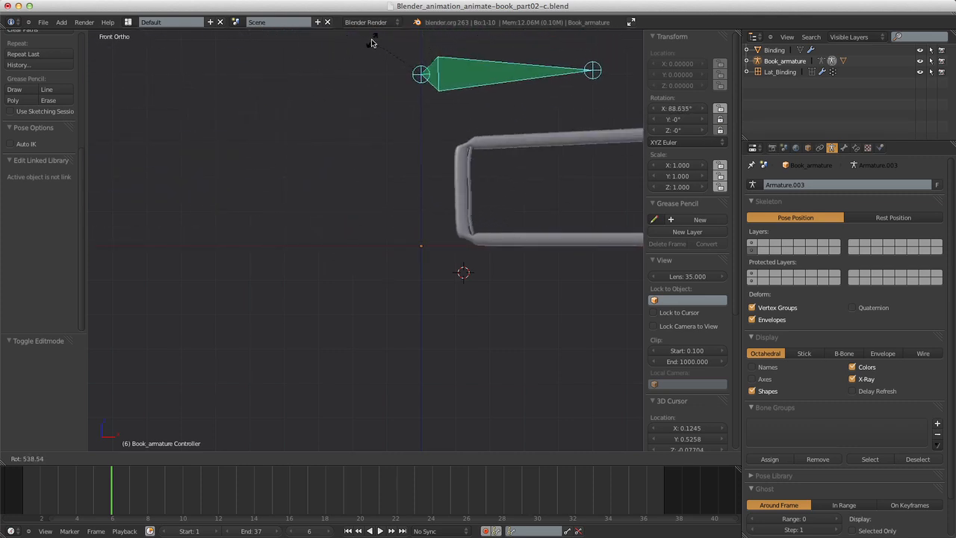
right_click(317, 137)
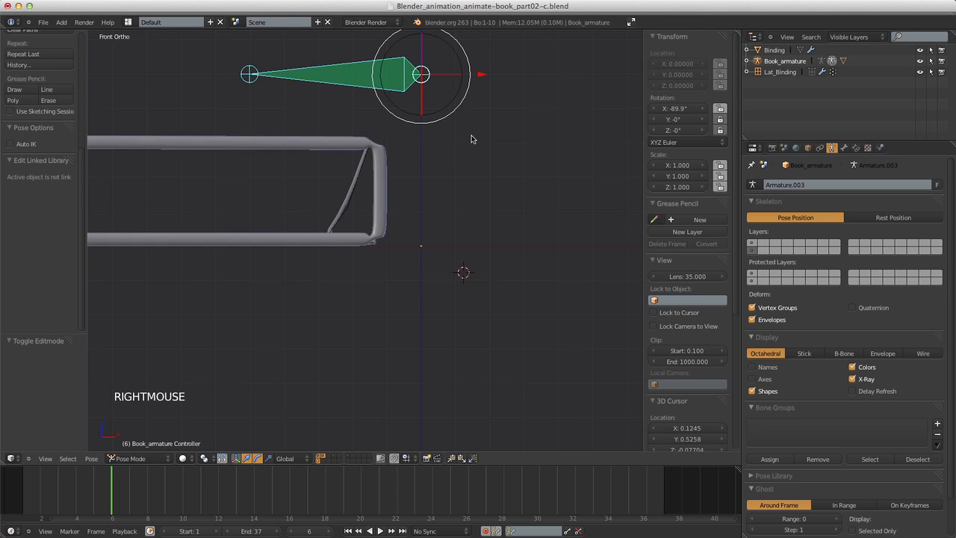
Mute Lat_Binding's Key 1 and preview the binding by rotating the Controller bone, cancelling the rotation.
right_click(355, 211)
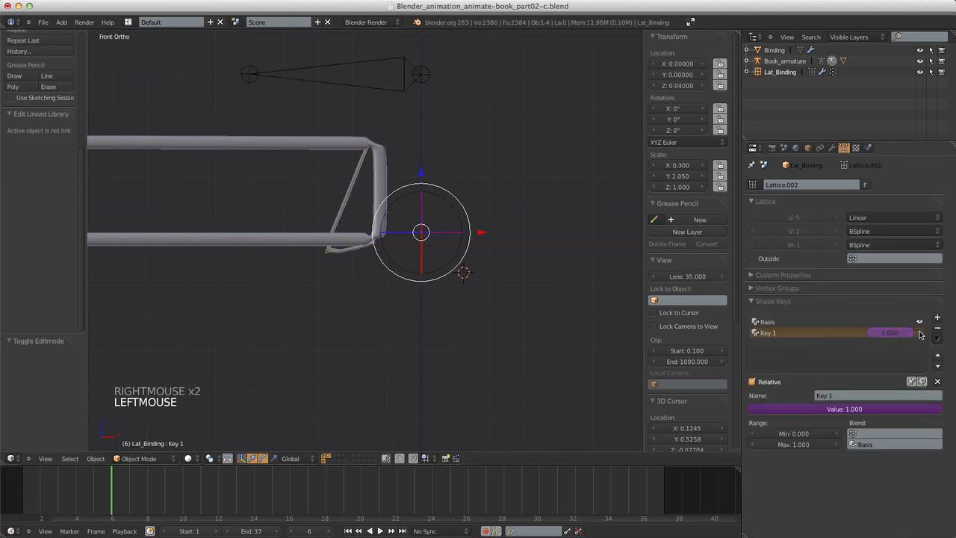
right_click(338, 88)
key("r")
key("r")
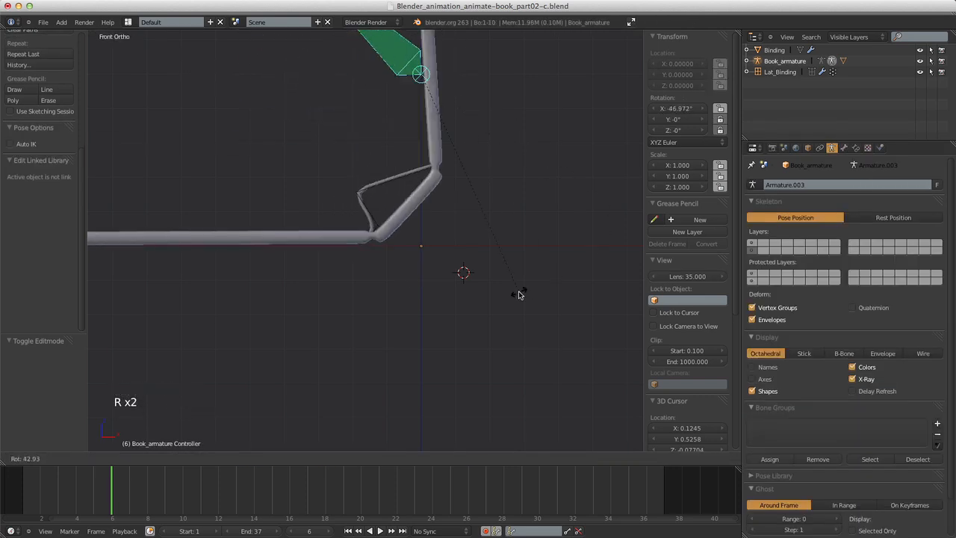
right_click(405, 284)
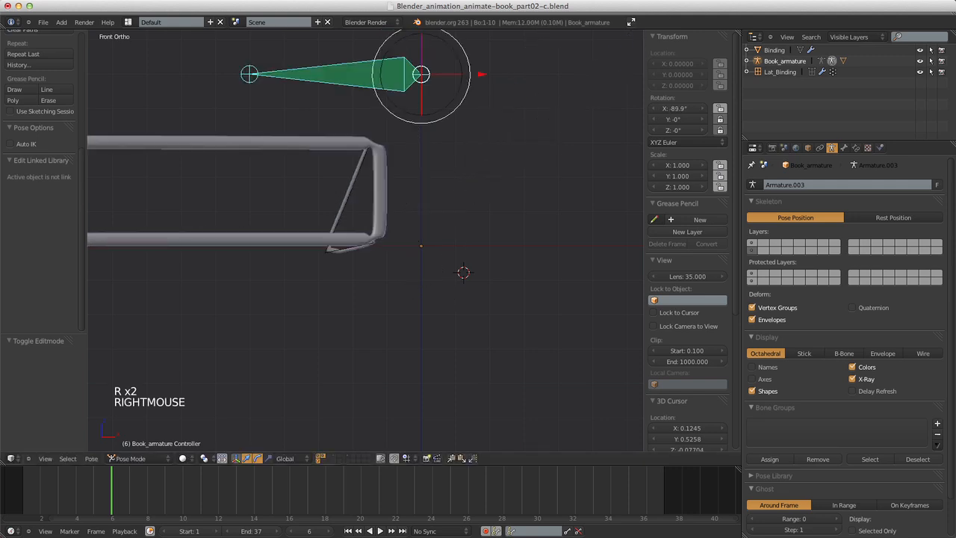
Examine the DEF_Binding and edge_Rroll bones at the book's spine and compare their rotation constraints.
left_click(689, 1)
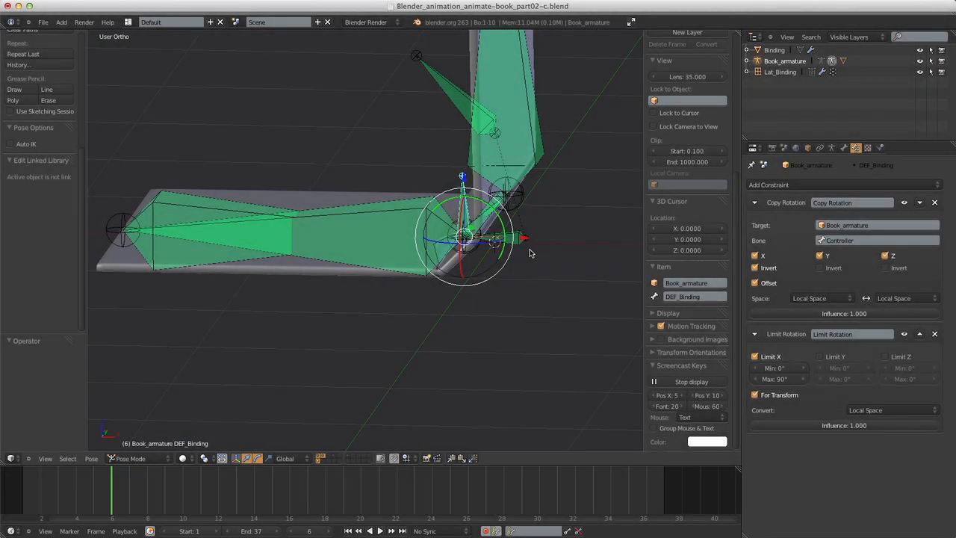
scroll(529, 252, "up", 4)
scroll(531, 252, "up", 1)
middle_click_drag(532, 252, 421, 243)
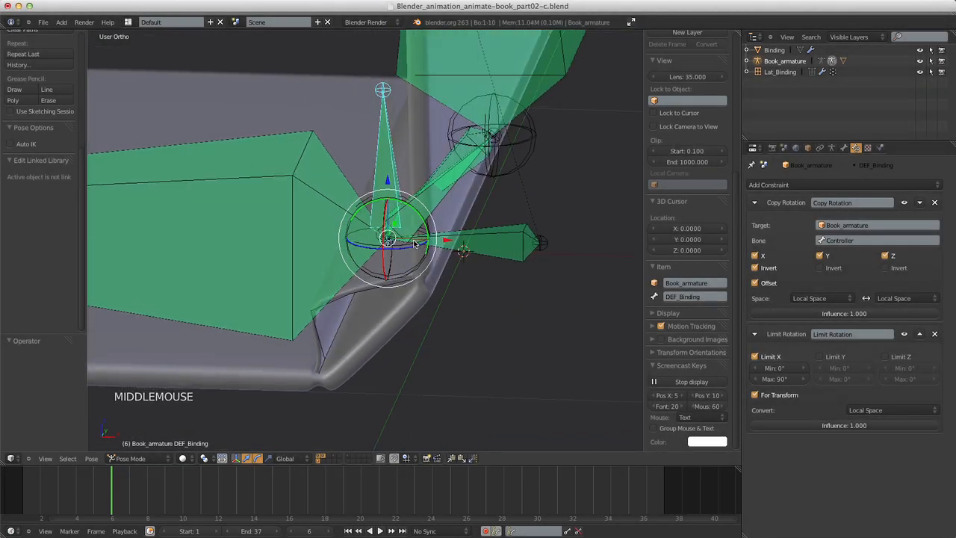
right_click(435, 209)
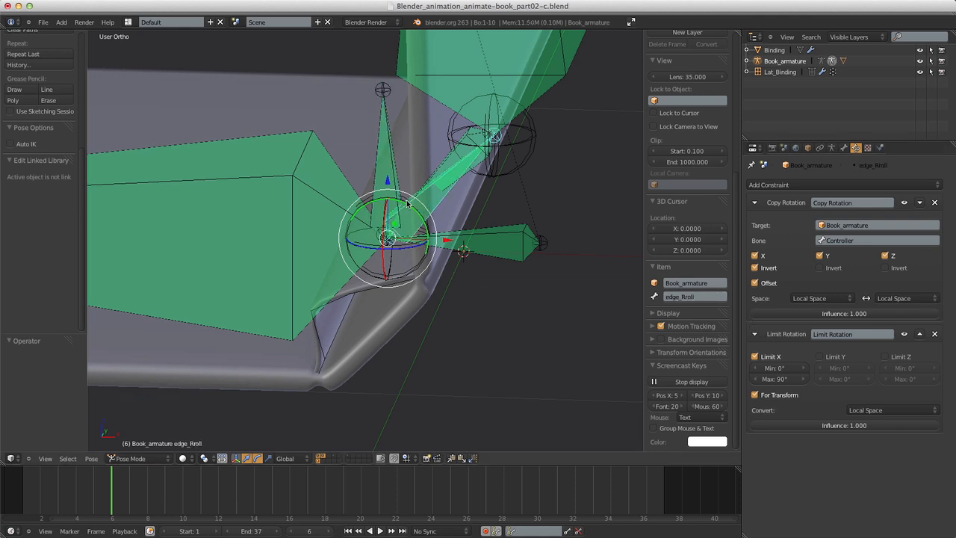
right_click(397, 168)
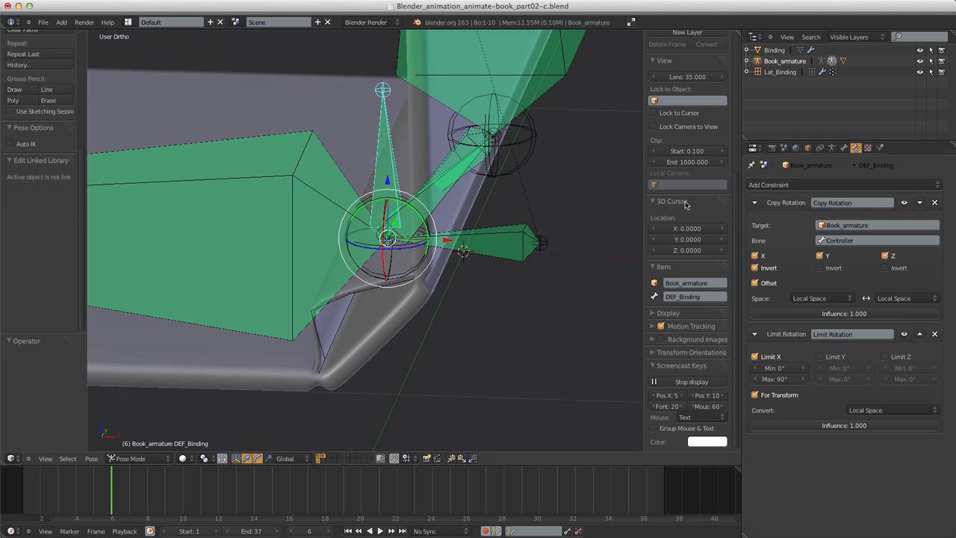
right_click(418, 220)
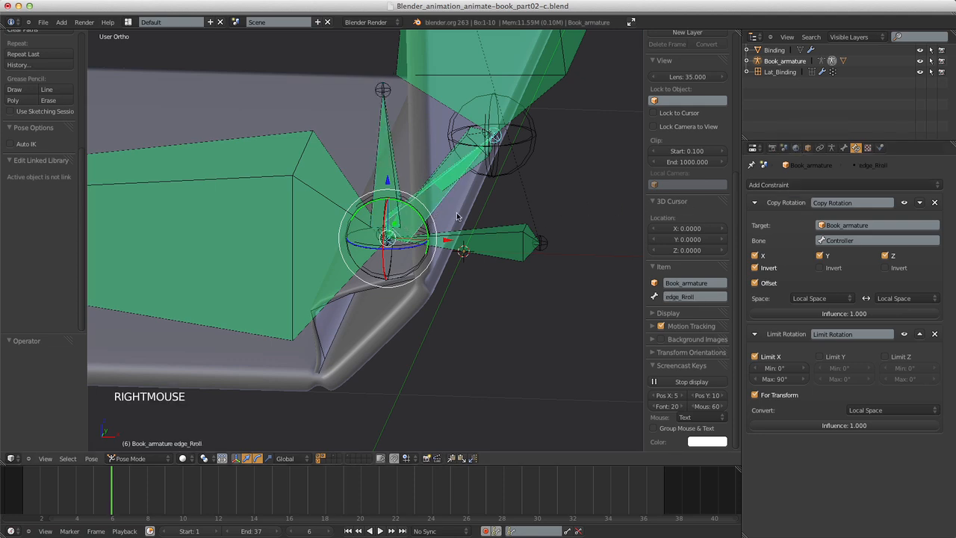
Delete the Copy Rotation and Limit Rotation constraints from the DEF_Binding bone.
right_click(378, 148)
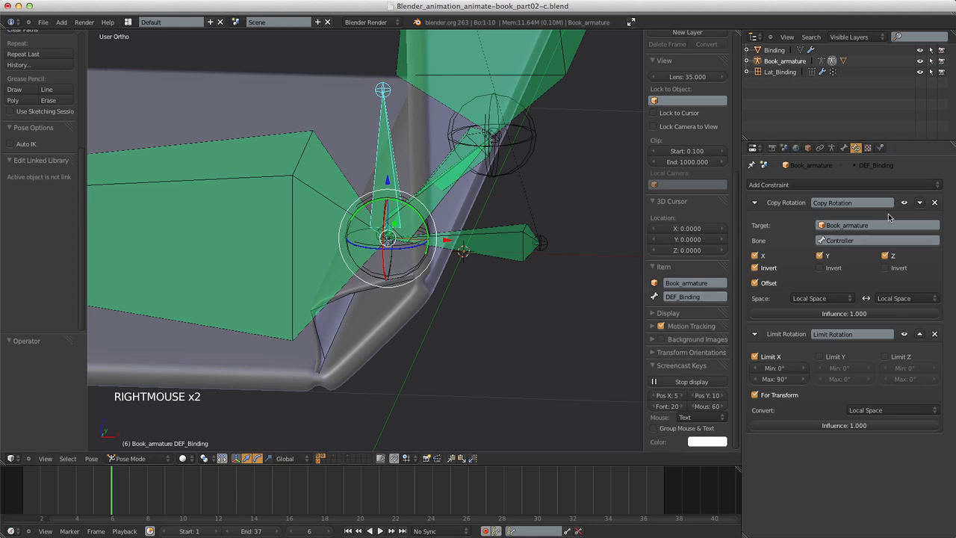
left_click(934, 202)
left_click(934, 202)
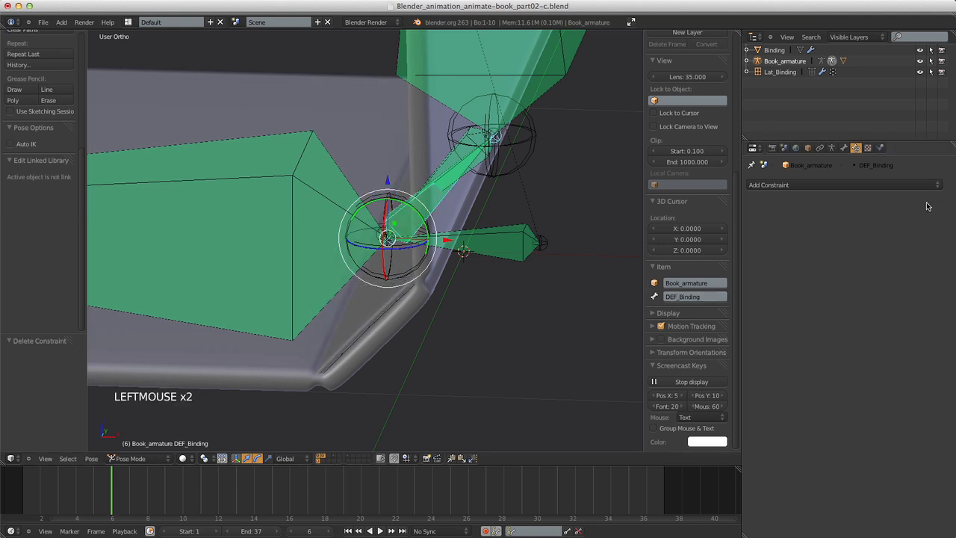
scroll(457, 209, "down", 1)
scroll(457, 209, "down", 2)
scroll(457, 209, "up", 2)
scroll(458, 209, "up", 1)
scroll(458, 209, "down", 4)
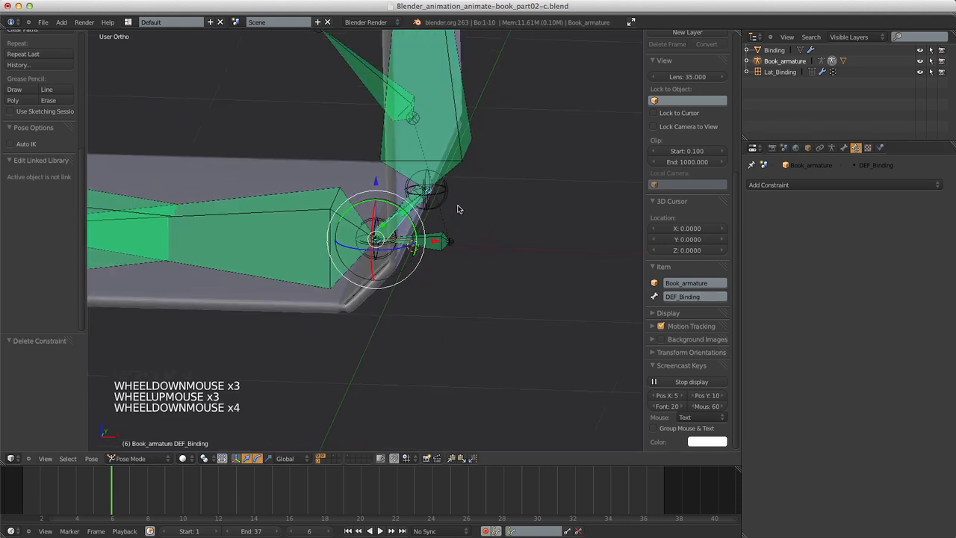
Select the Controller bone and hide the armature layer holding the other bones, leaving the Controller in front view.
right_click(407, 112)
scroll(472, 218, "down", 5)
scroll(471, 218, "up", 3)
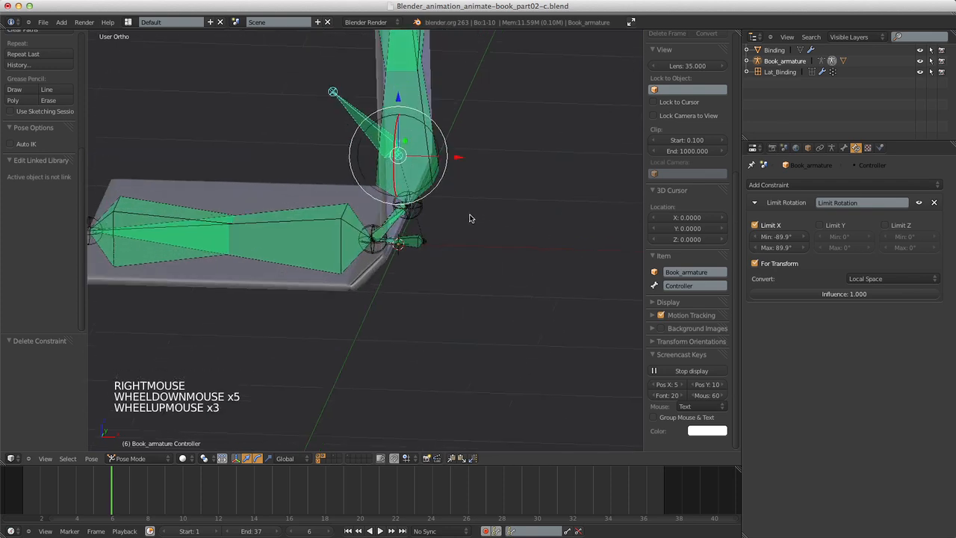
middle_click_drag(482, 227, 413, 287)
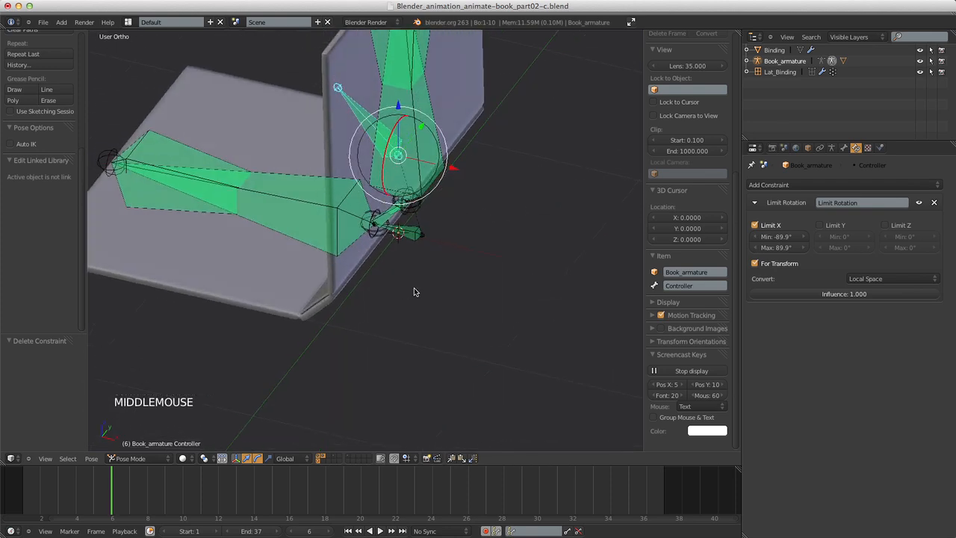
left_click(830, 148)
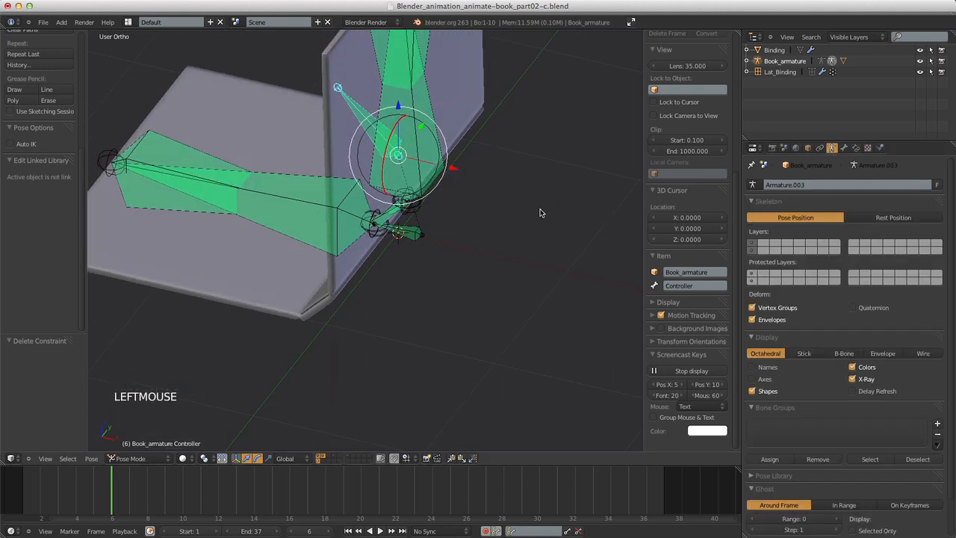
left_click(751, 244, "shift")
scroll(424, 250, "down", 4)
key("KP_1")
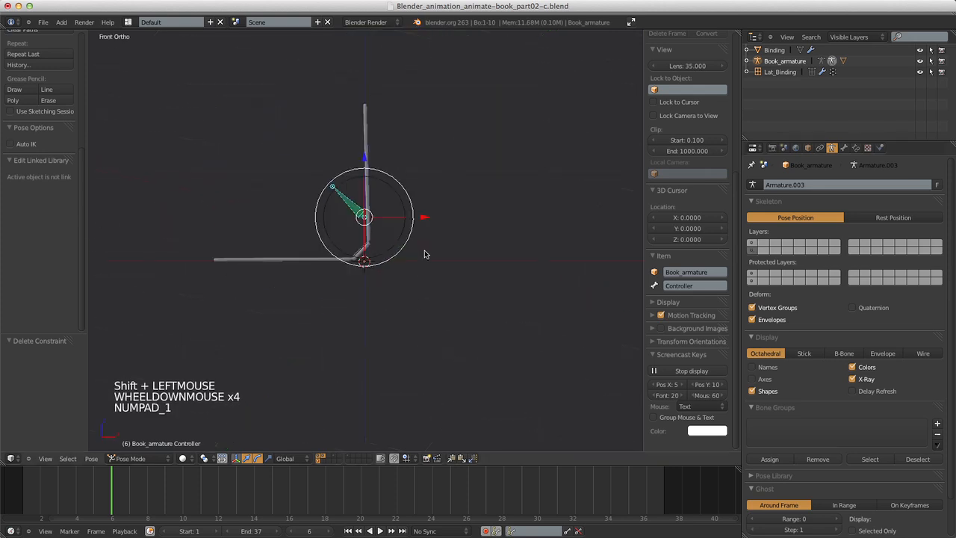
Test closing the book both ways by rotating the Controller bone about 113°, and about -199° back to the opposite side.
scroll(423, 253, "up", 3)
key("r")
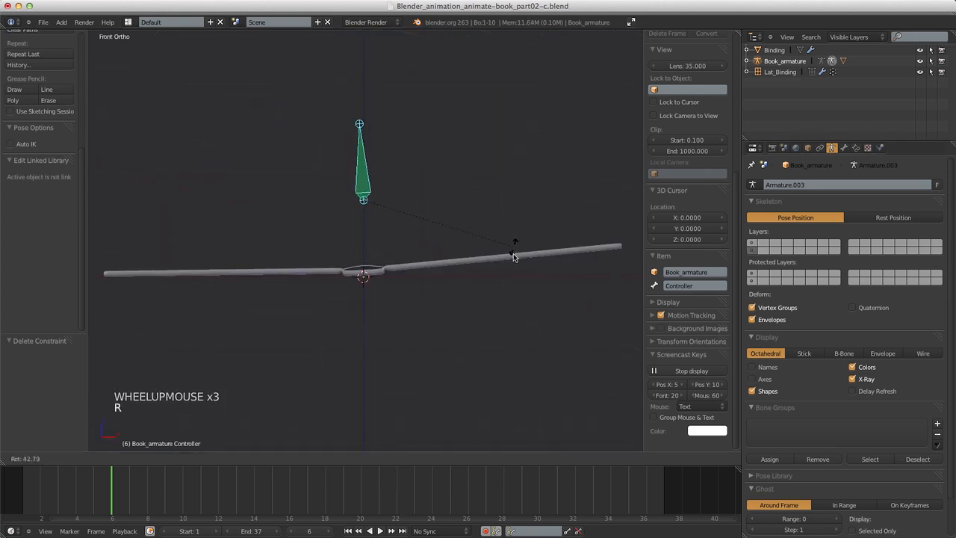
left_click(378, 302)
key("r")
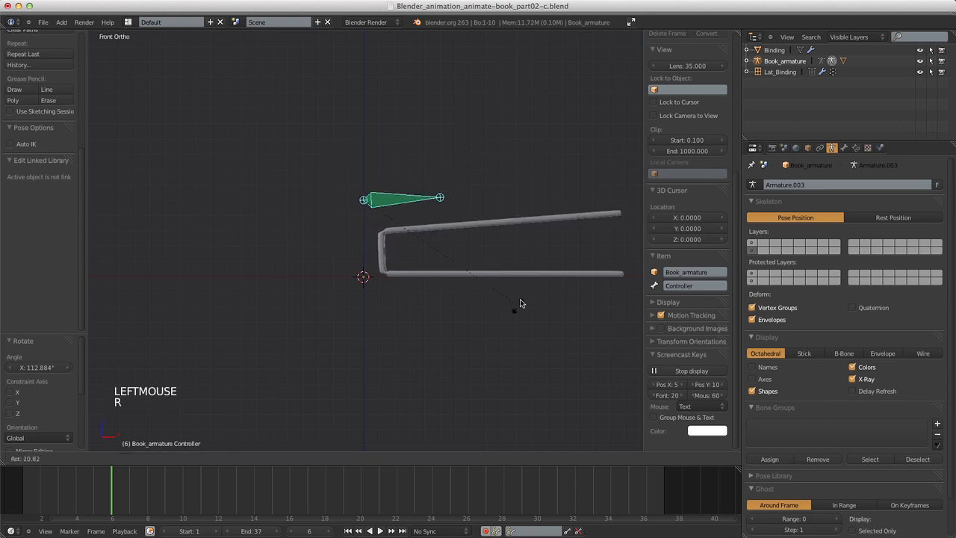
left_click(314, 177)
Clear the Controller bone's rotation to lay the book open flat.
scroll(403, 304, "up", 3)
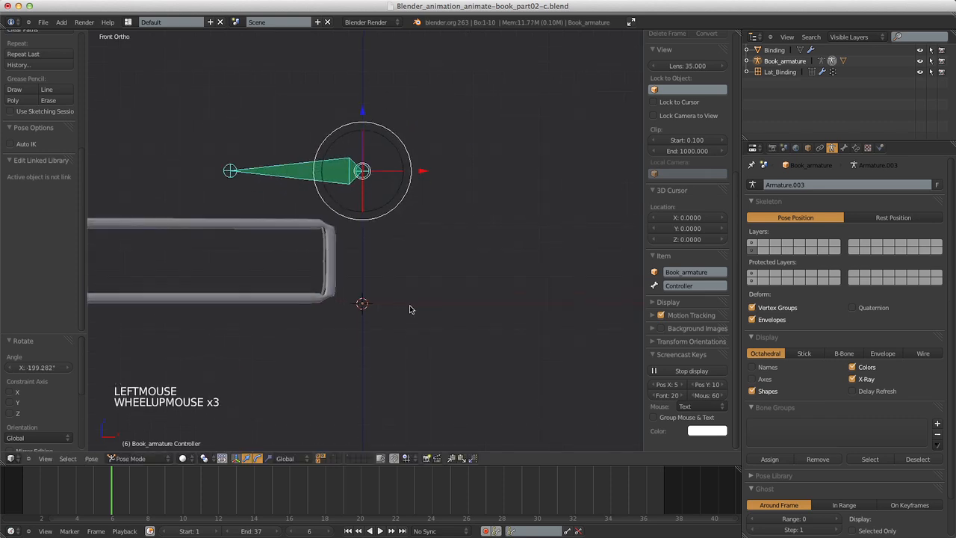
middle_click_drag(403, 305, 479, 281)
scroll(479, 280, "down", 6)
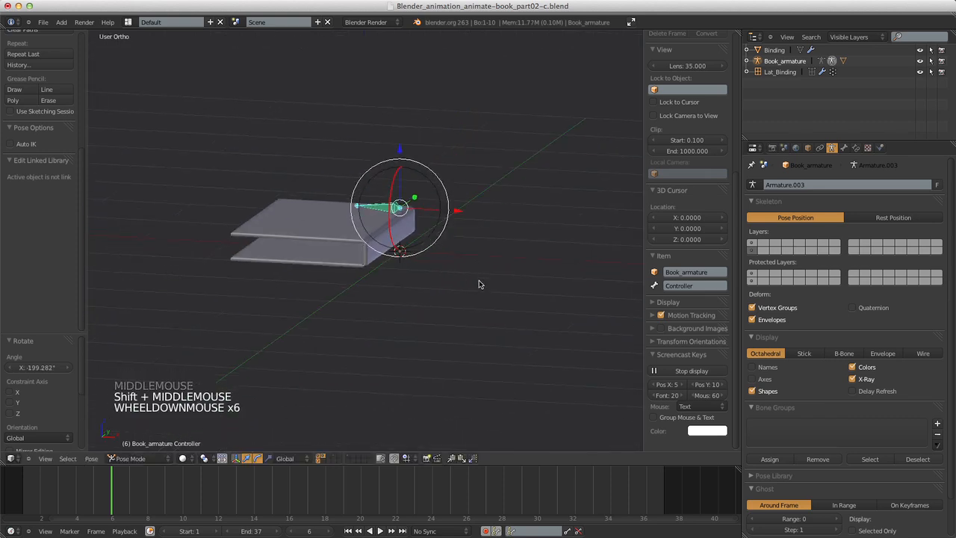
key("alt+r")
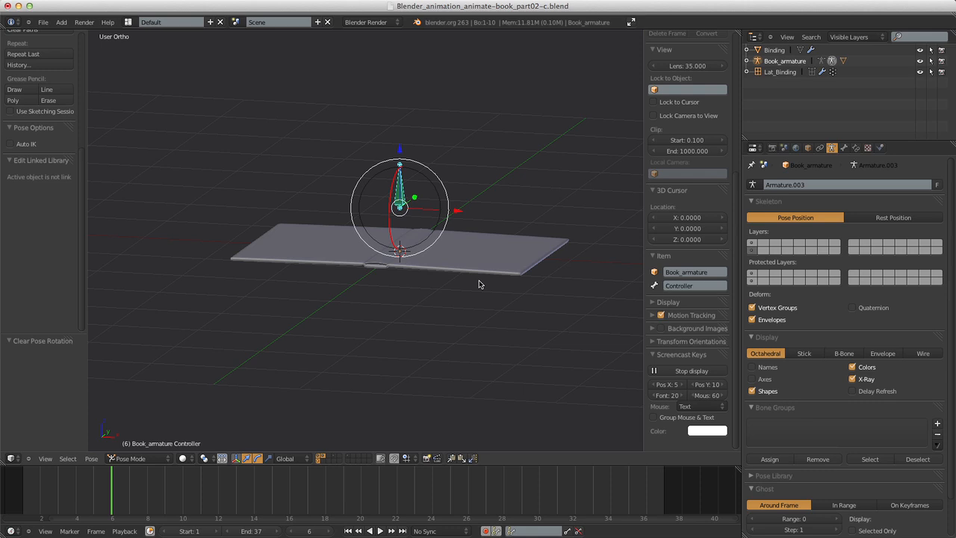
scroll(478, 280, "up", 6)
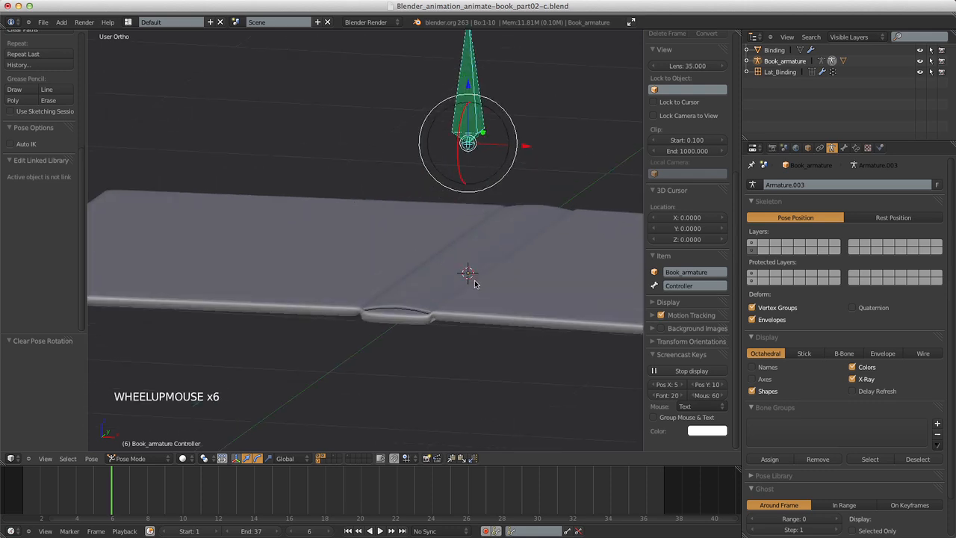
scroll(474, 280, "down", 4)
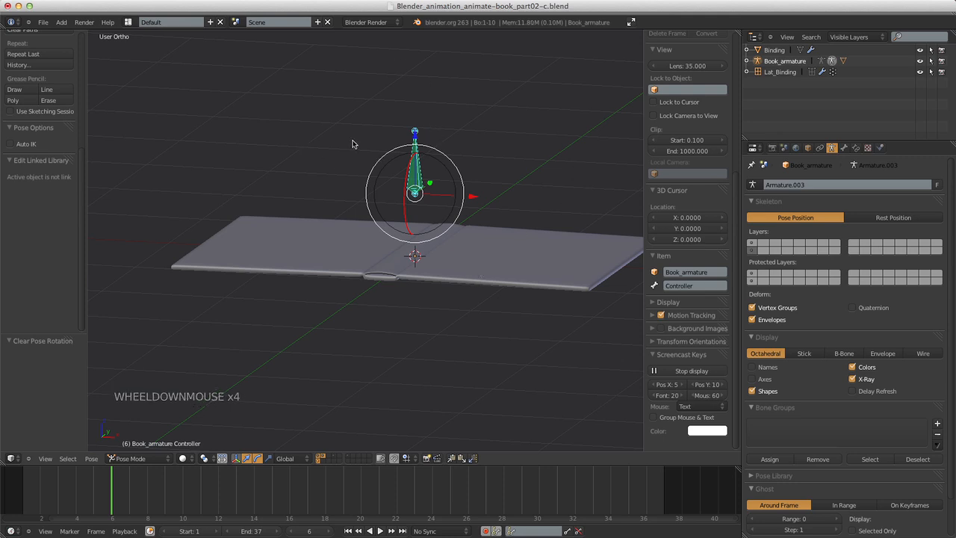
scroll(409, 163, "up", 3)
scroll(409, 163, "down", 4)
scroll(409, 162, "up", 3)
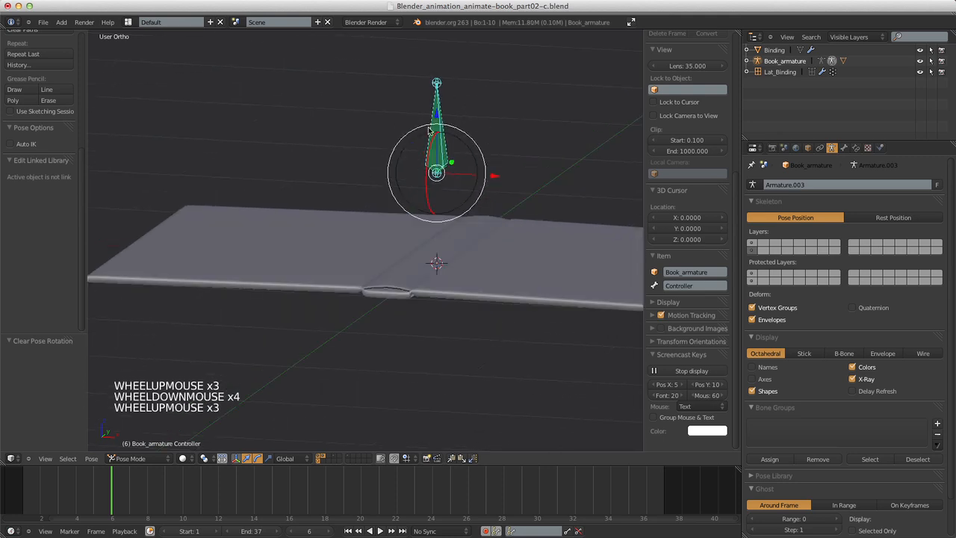